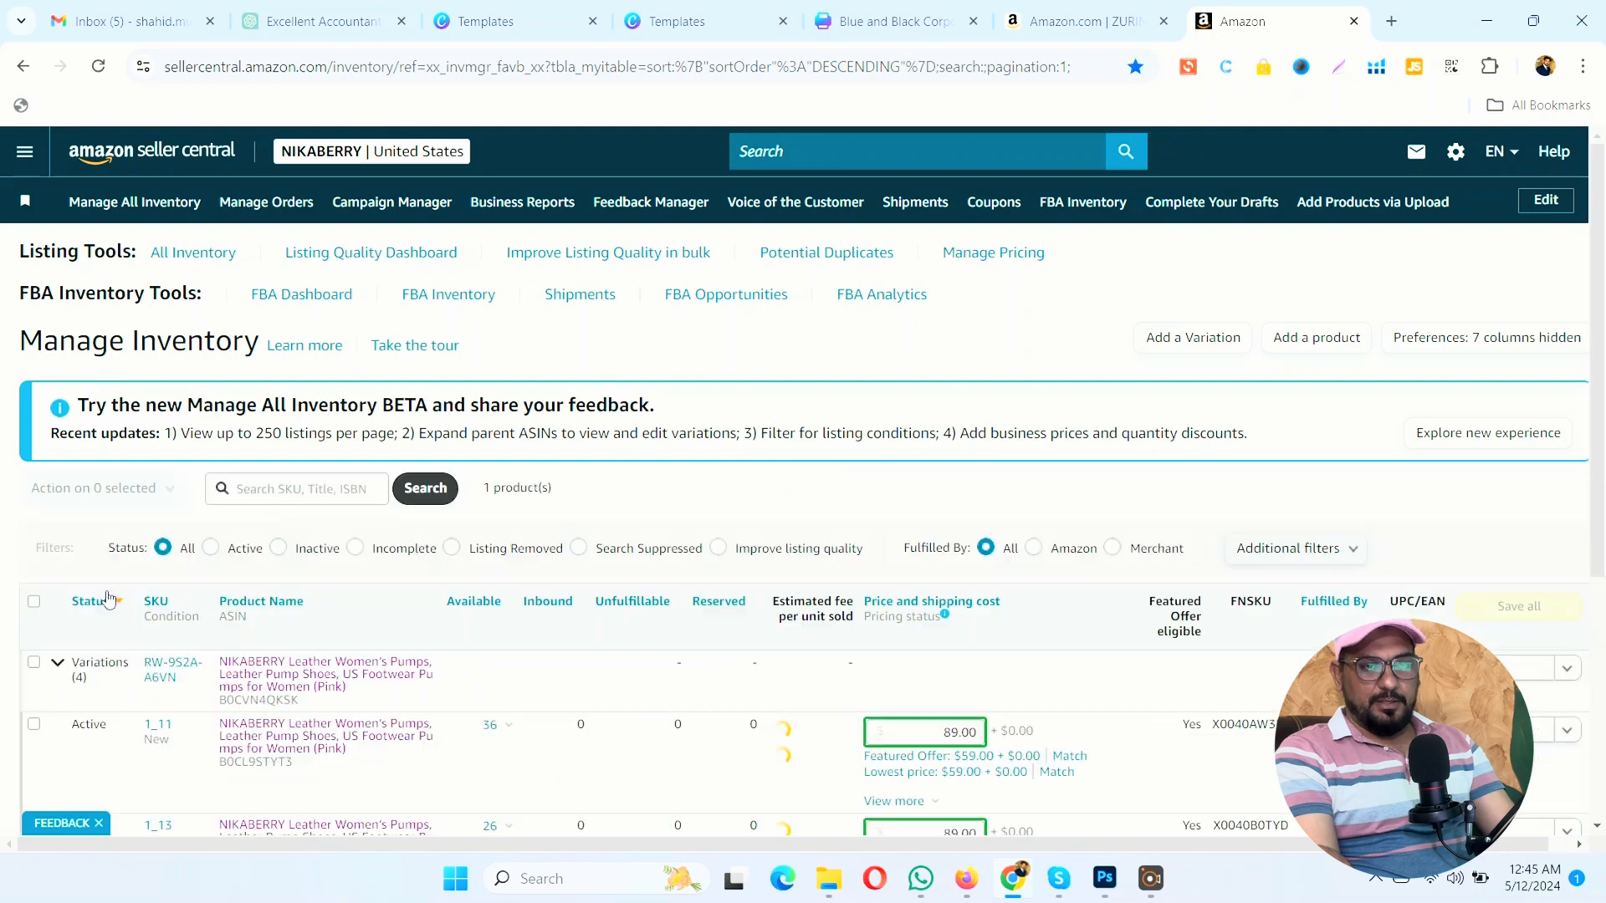
Step: Open the listing editor for the pink pumps variation with SKU 1_11 and show its product details
{"action": "scroll", "coordinate": [943, 510], "scroll_direction": "down", "scroll_amount": 1}
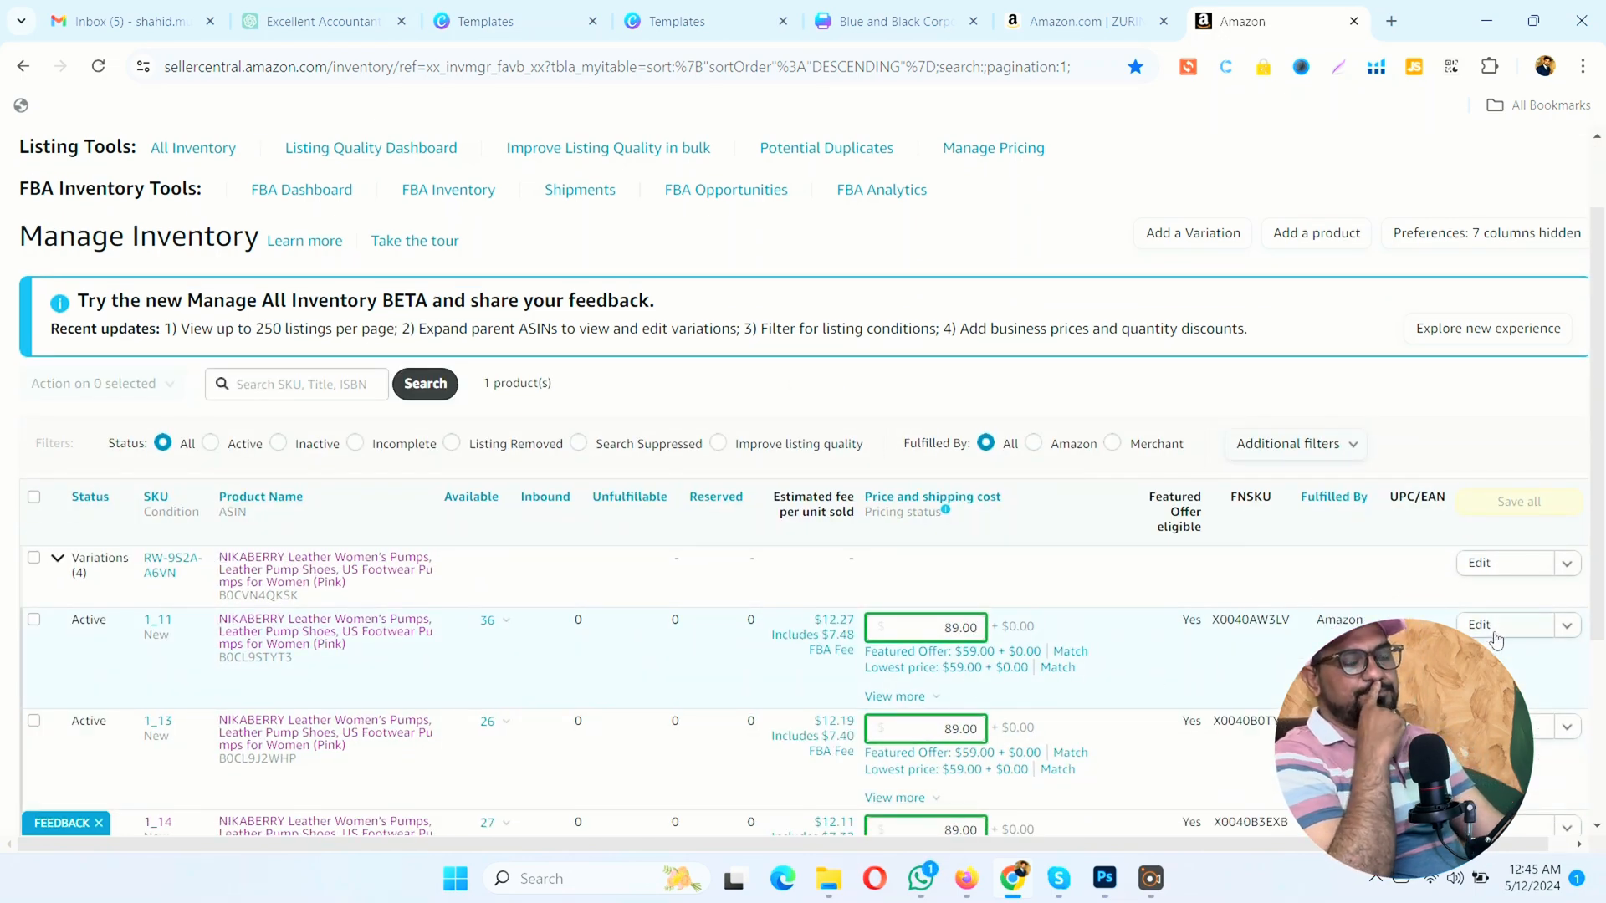
{"action": "left_click", "coordinate": [1488, 635]}
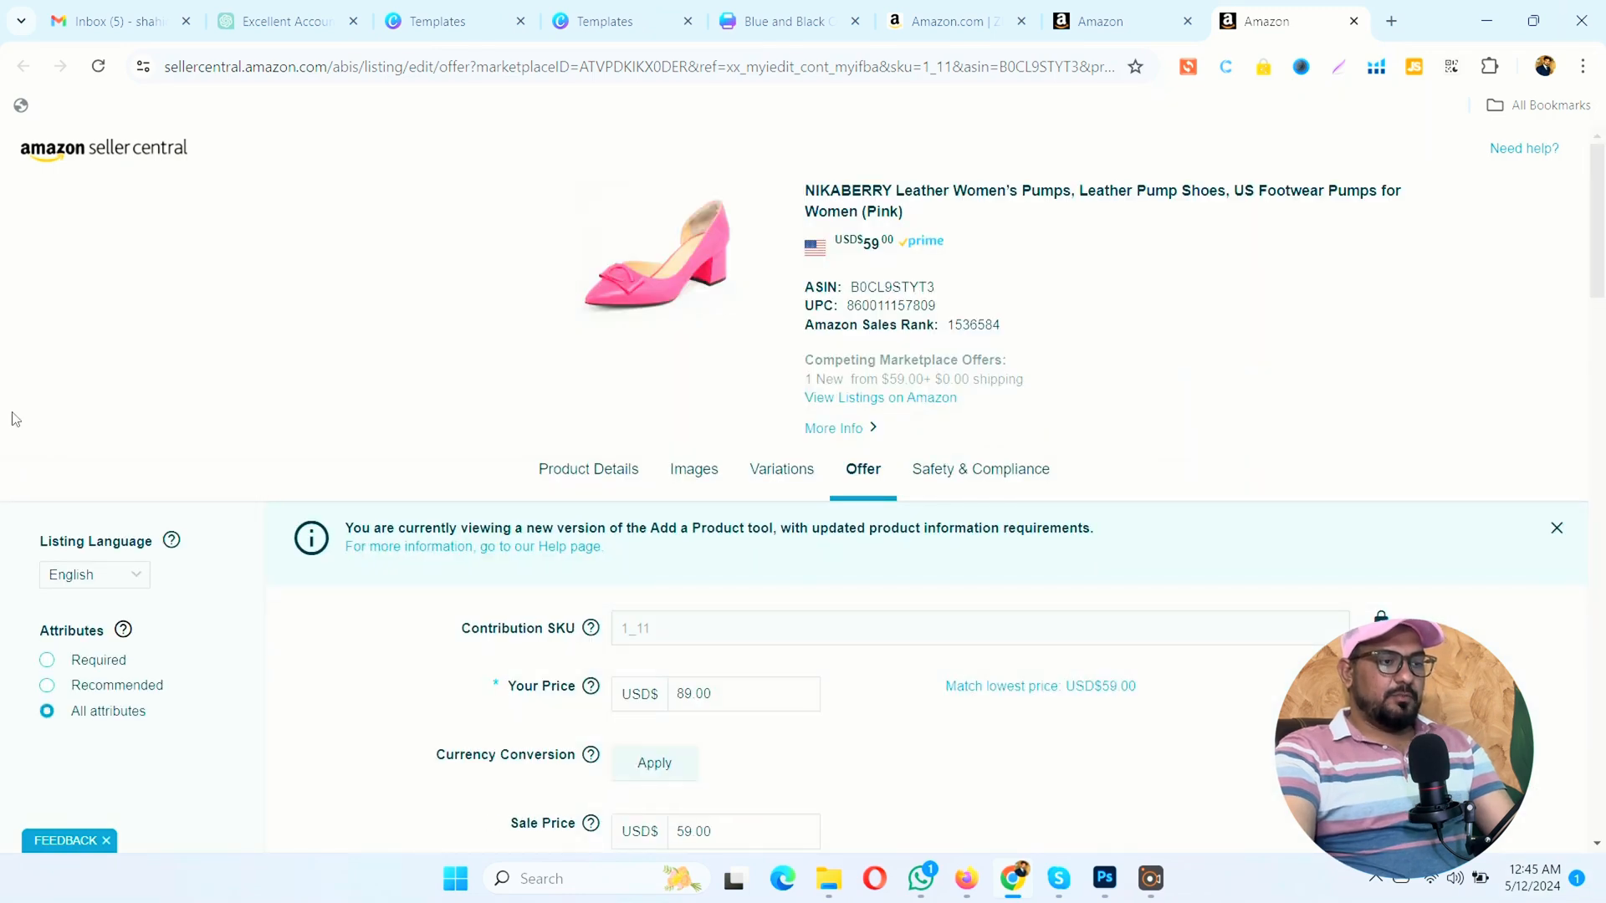
{"action": "left_click", "coordinate": [571, 479]}
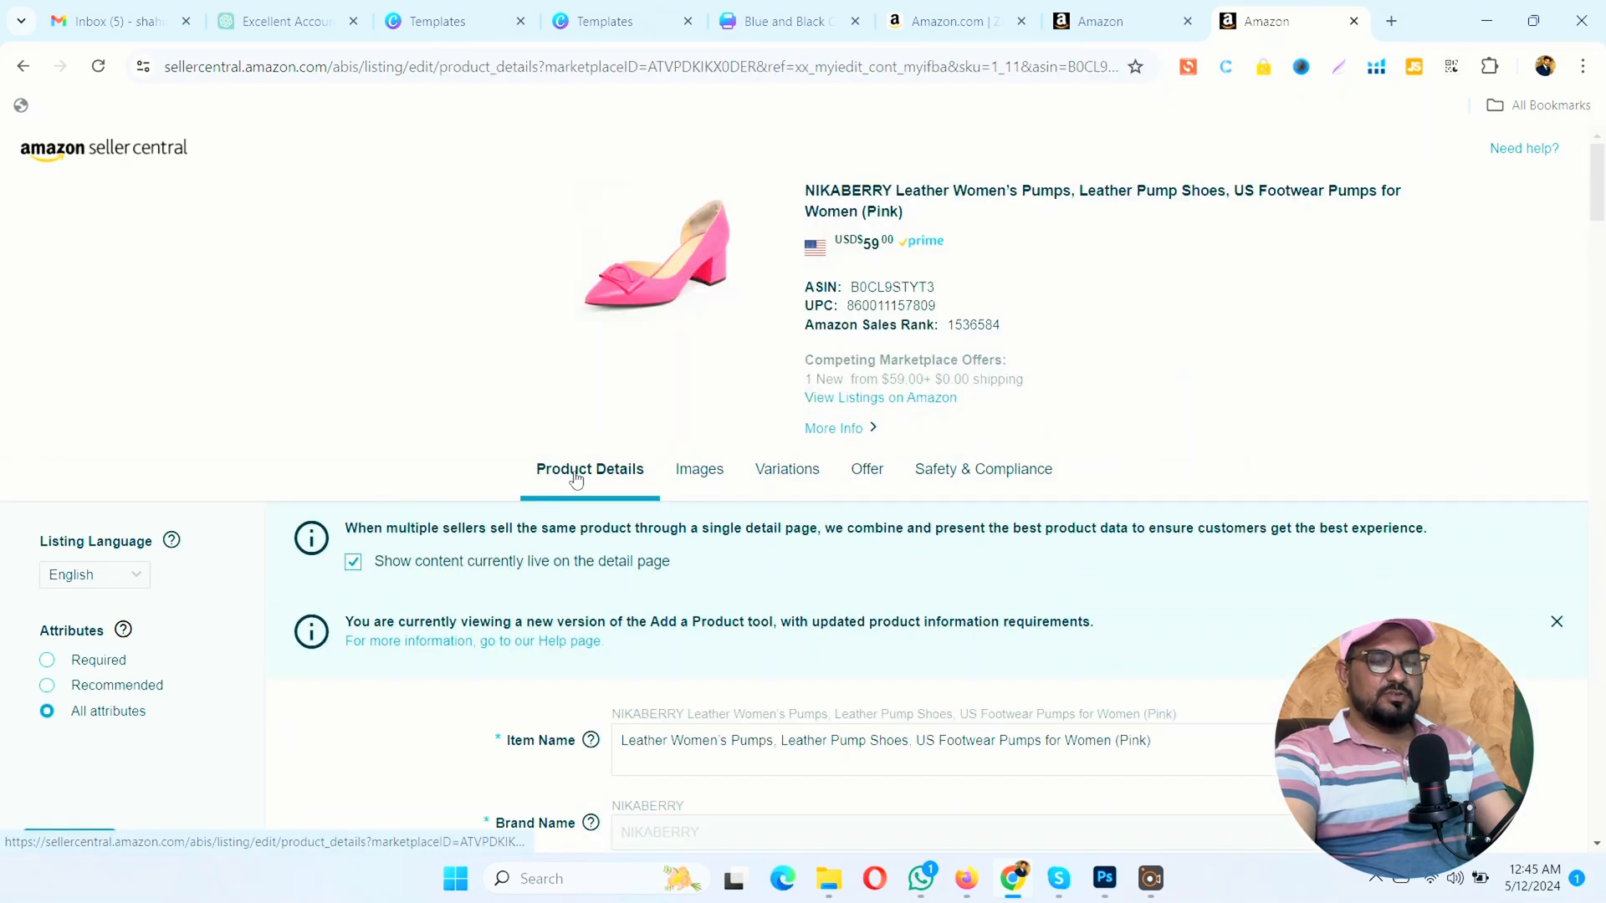
Step: Review the listing's item name, brand, model number, model name and manufacturer
{"action": "scroll", "coordinate": [571, 479], "scroll_direction": "down", "scroll_amount": 2}
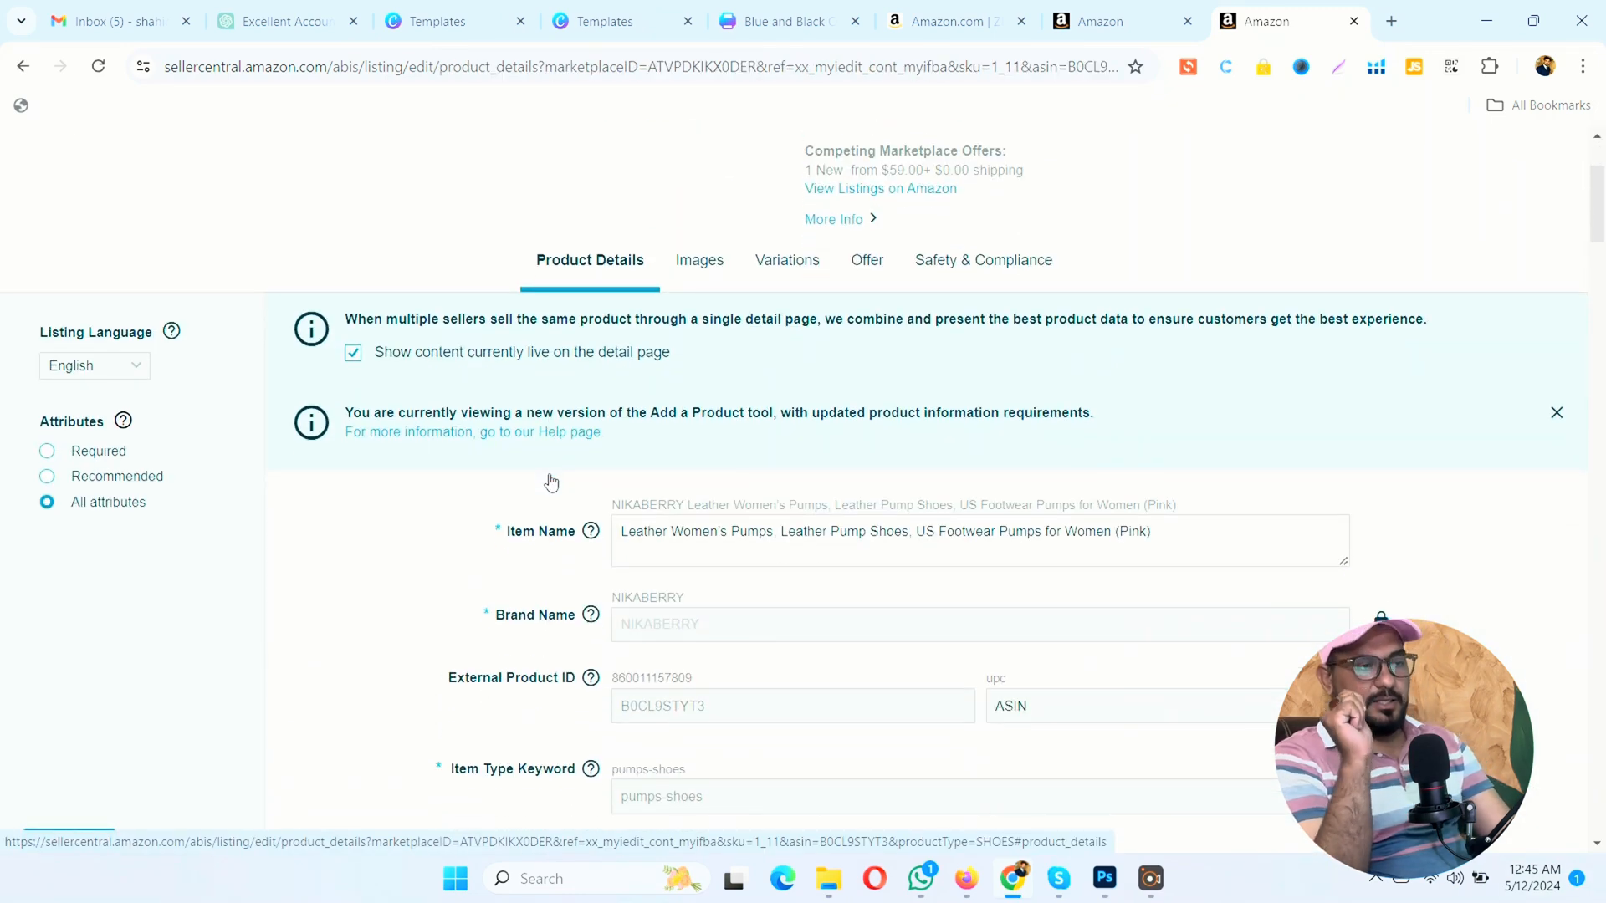
{"action": "left_click", "coordinate": [684, 533]}
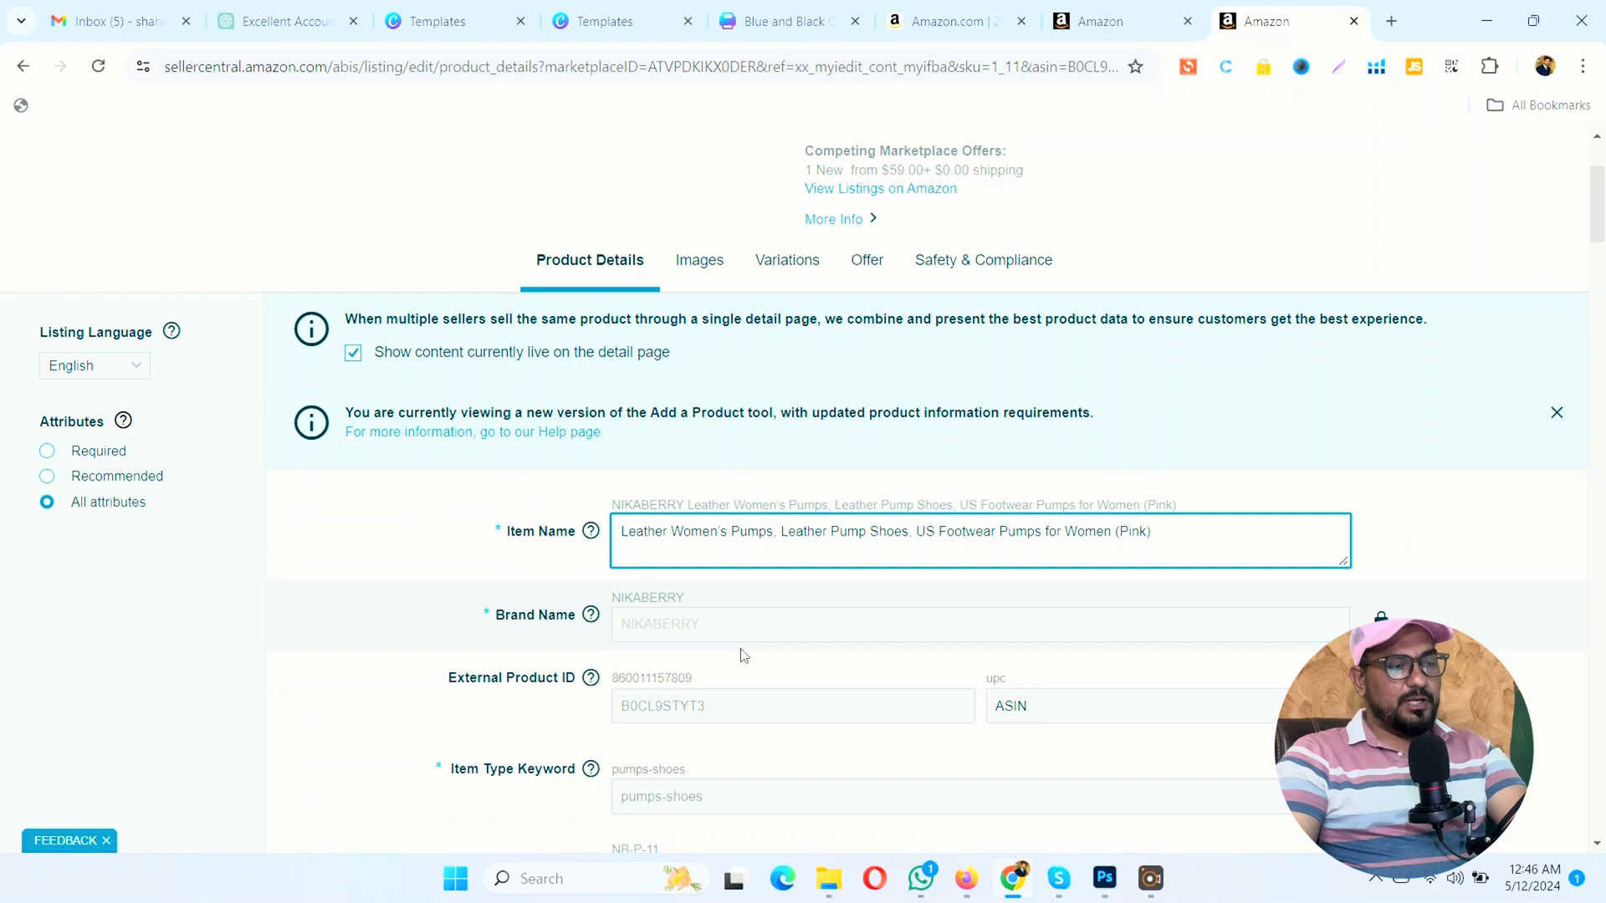
{"action": "scroll", "coordinate": [750, 661], "scroll_direction": "down", "scroll_amount": 3}
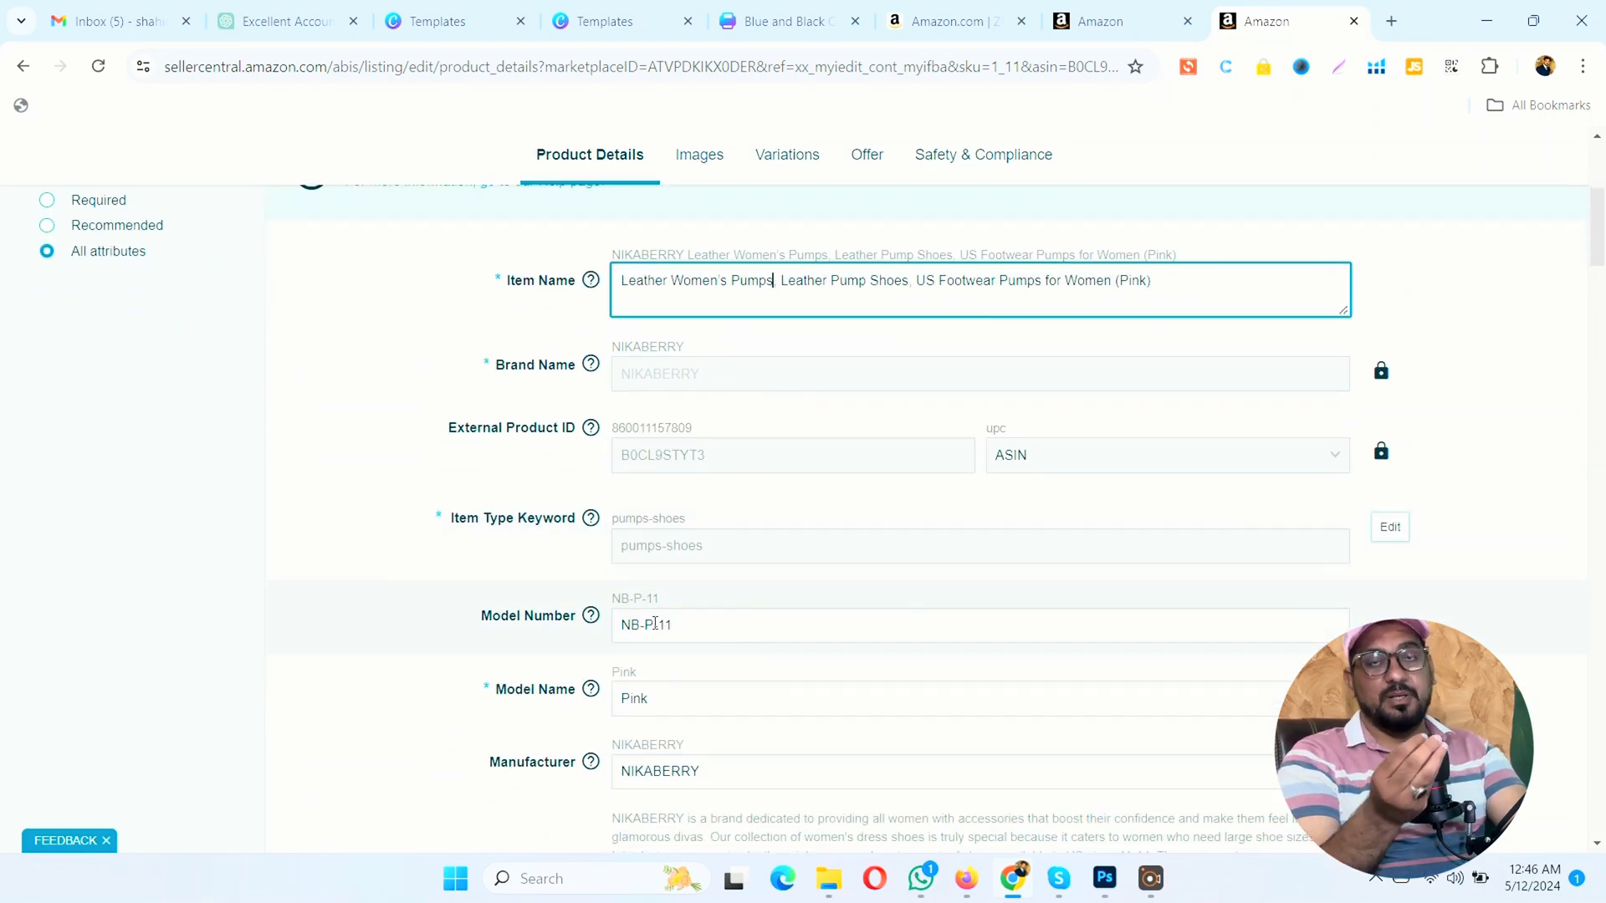
{"action": "left_click", "coordinate": [696, 623]}
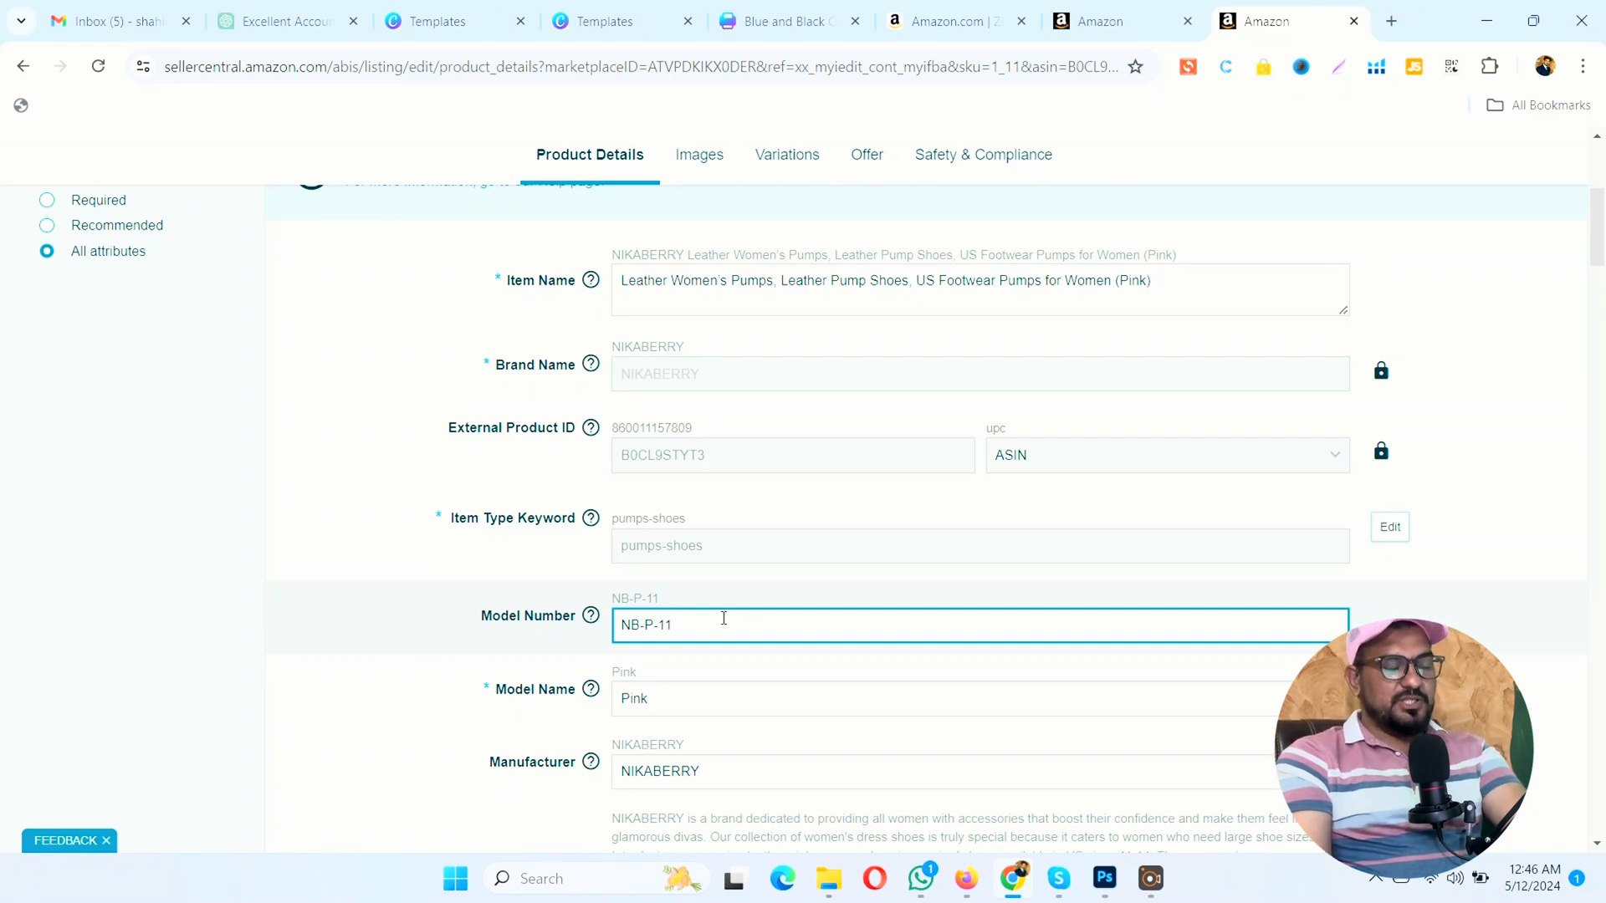
{"action": "scroll", "coordinate": [711, 610], "scroll_direction": "down", "scroll_amount": 1}
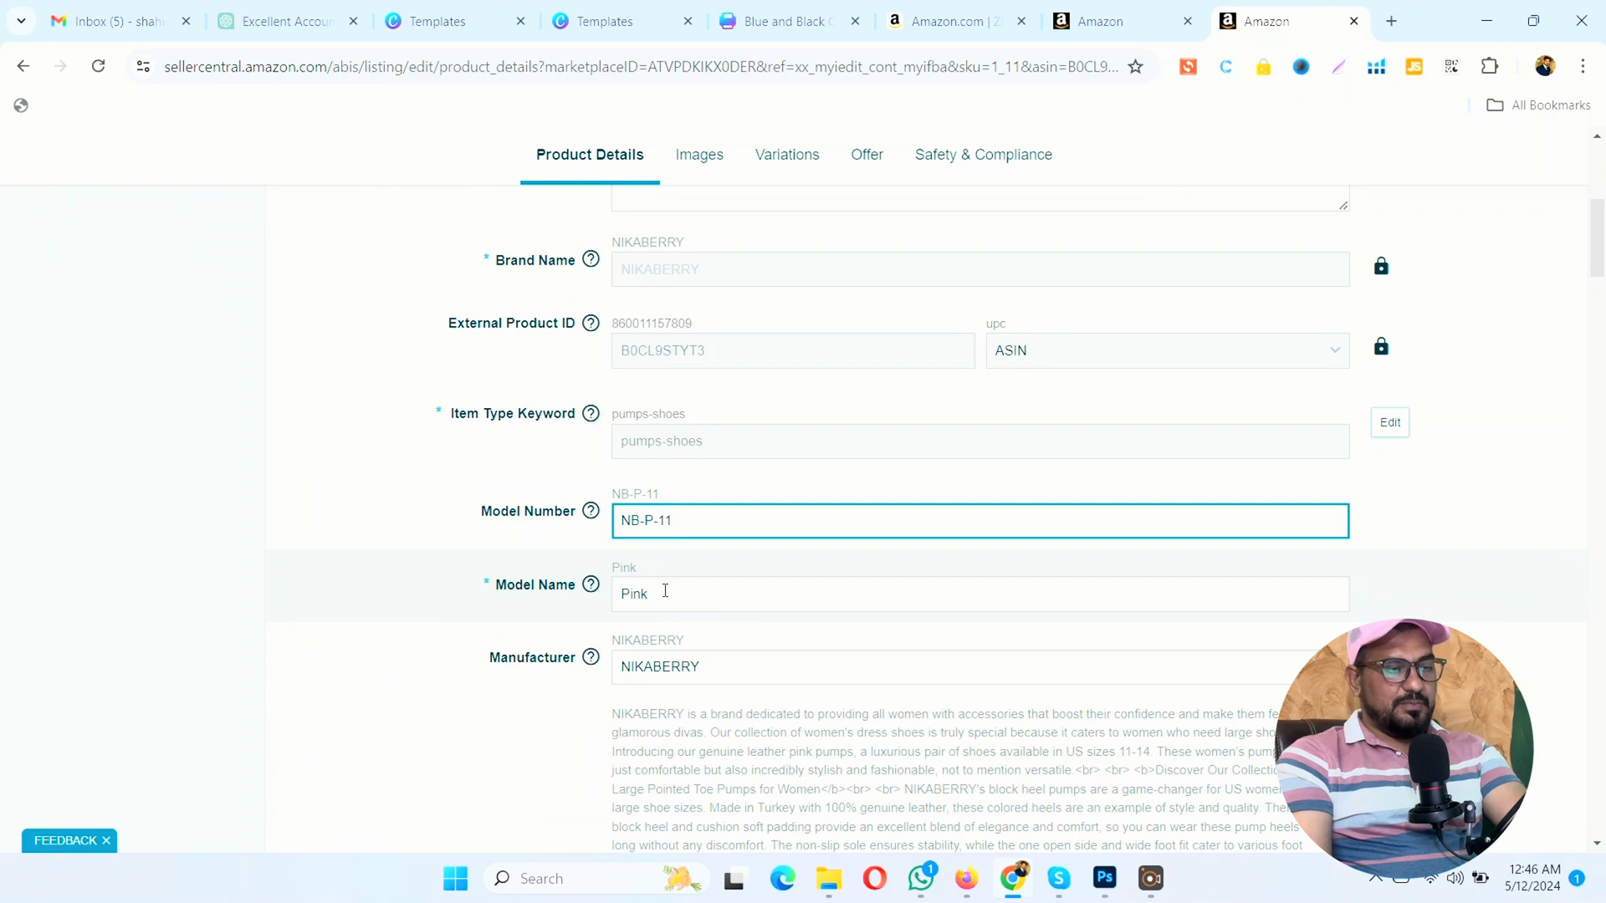
{"action": "scroll", "coordinate": [664, 591], "scroll_direction": "down", "scroll_amount": 1}
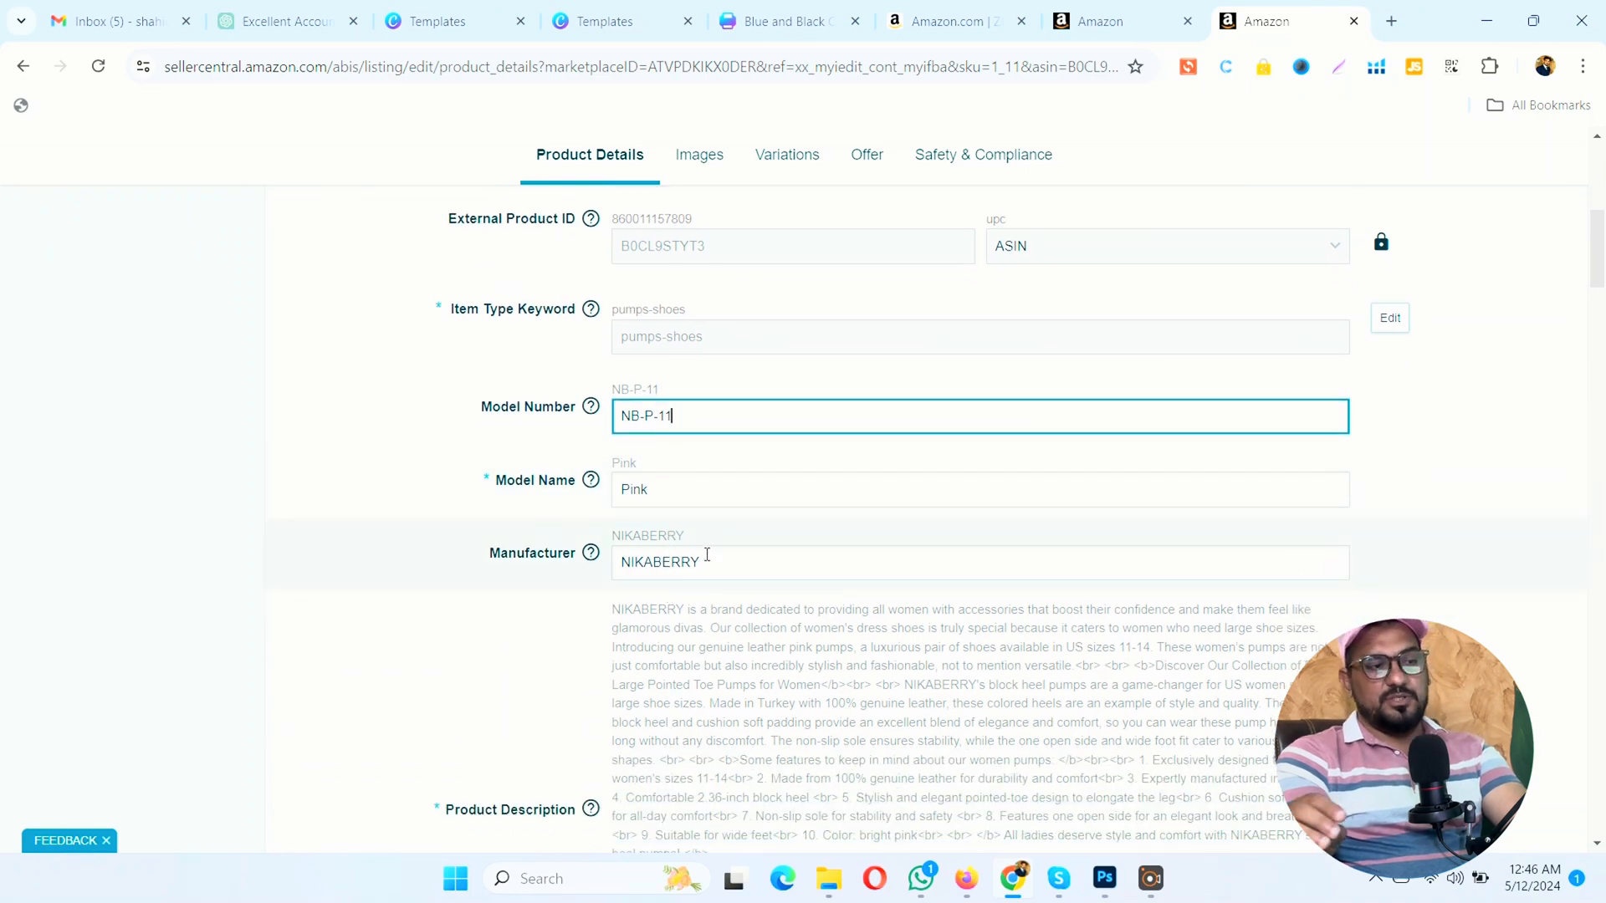
Step: Read through the listing's product description and its five bullet points
{"action": "scroll", "coordinate": [707, 554], "scroll_direction": "down", "scroll_amount": 3}
{"action": "left_click", "coordinate": [684, 600]}
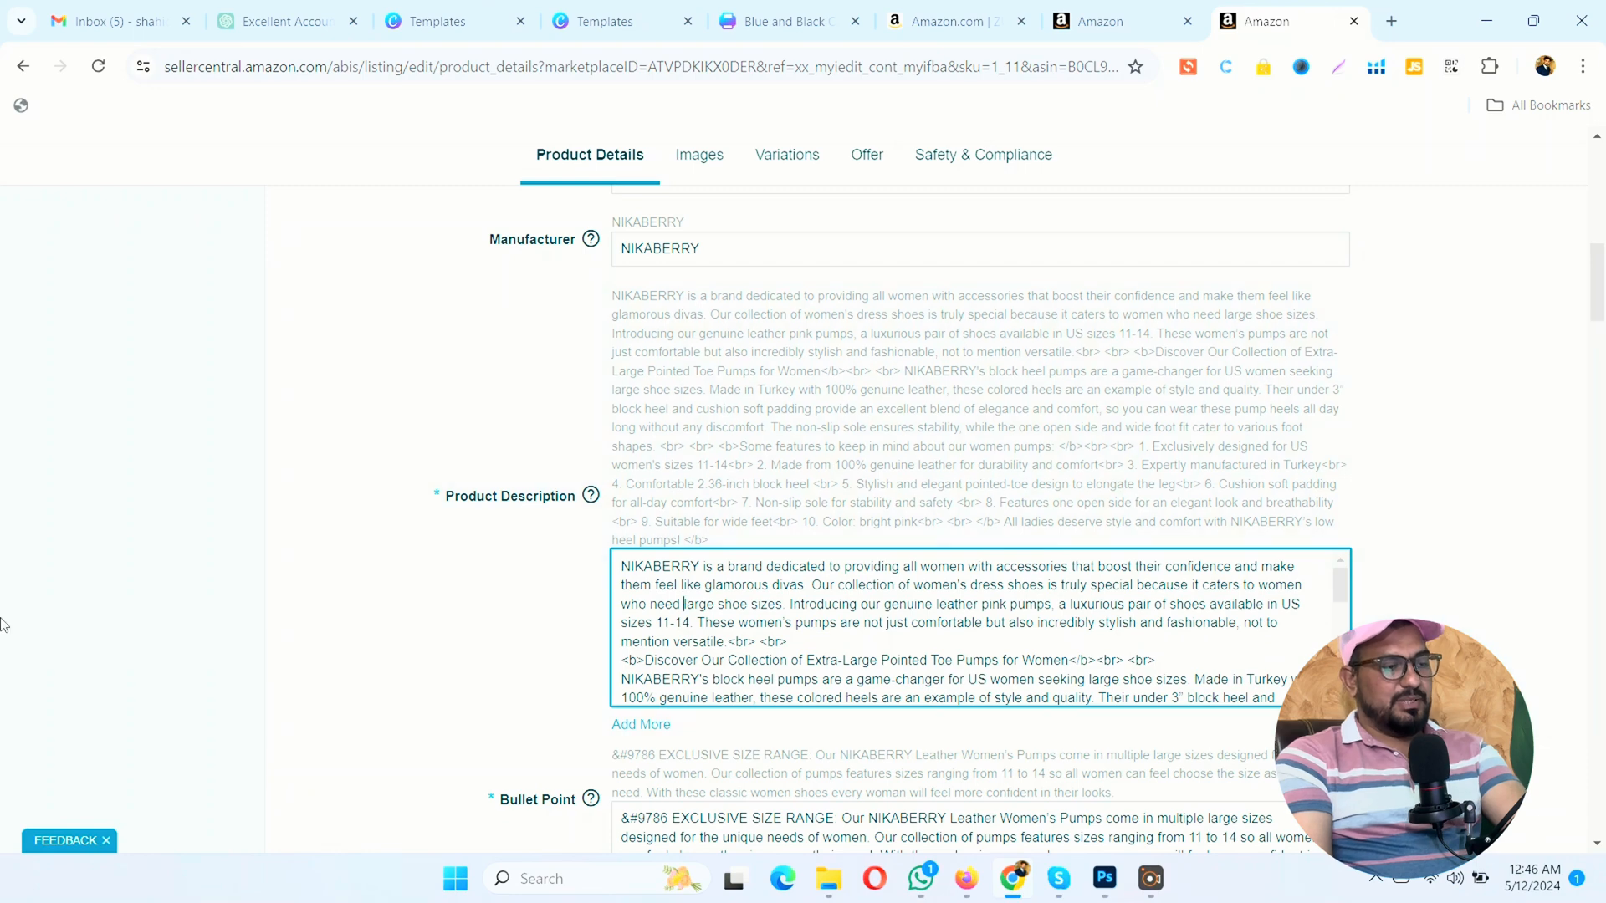
{"action": "left_click", "coordinate": [176, 618]}
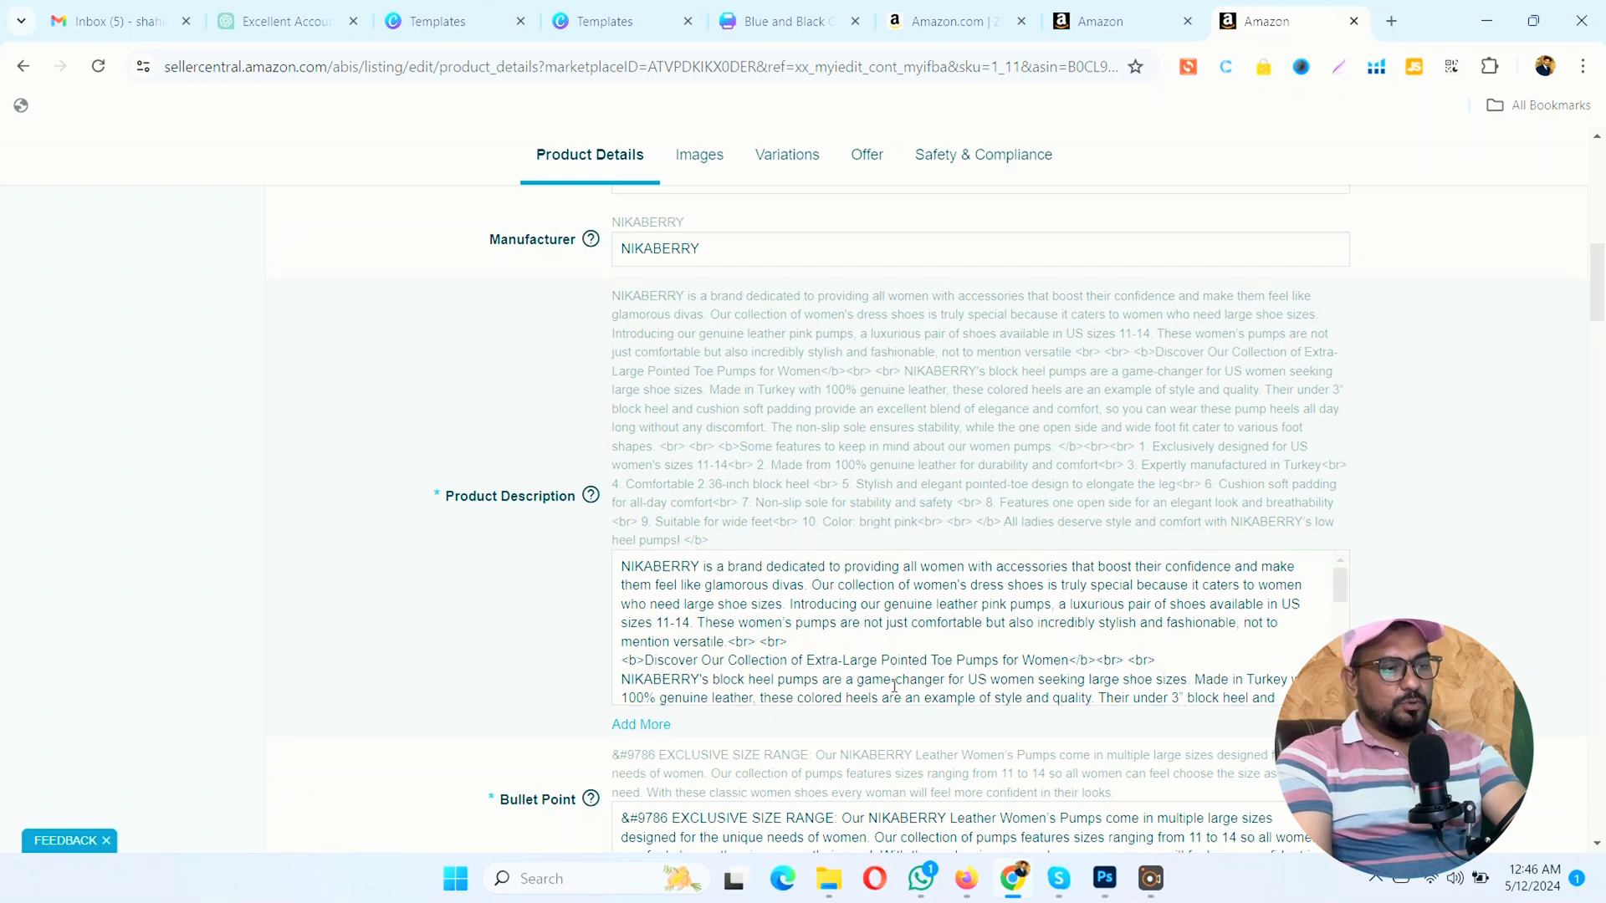
{"action": "scroll", "coordinate": [895, 683], "scroll_direction": "down", "scroll_amount": 10}
{"action": "scroll", "coordinate": [686, 686], "scroll_direction": "down", "scroll_amount": 4}
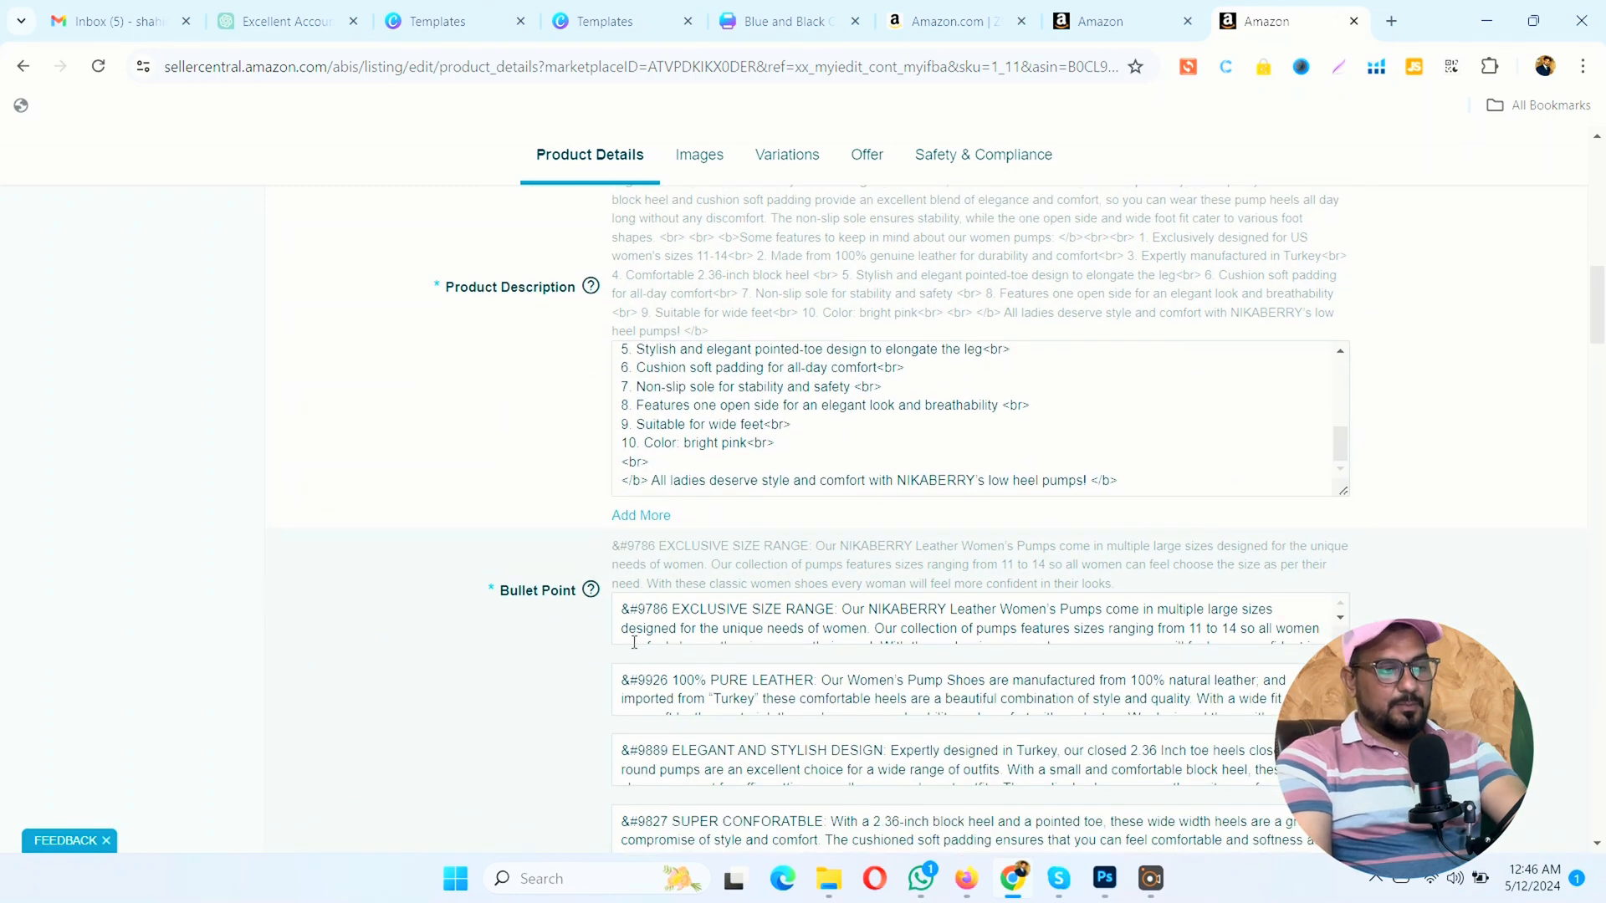
{"action": "scroll", "coordinate": [536, 674], "scroll_direction": "down", "scroll_amount": 2}
{"action": "scroll", "coordinate": [522, 561], "scroll_direction": "down", "scroll_amount": 1}
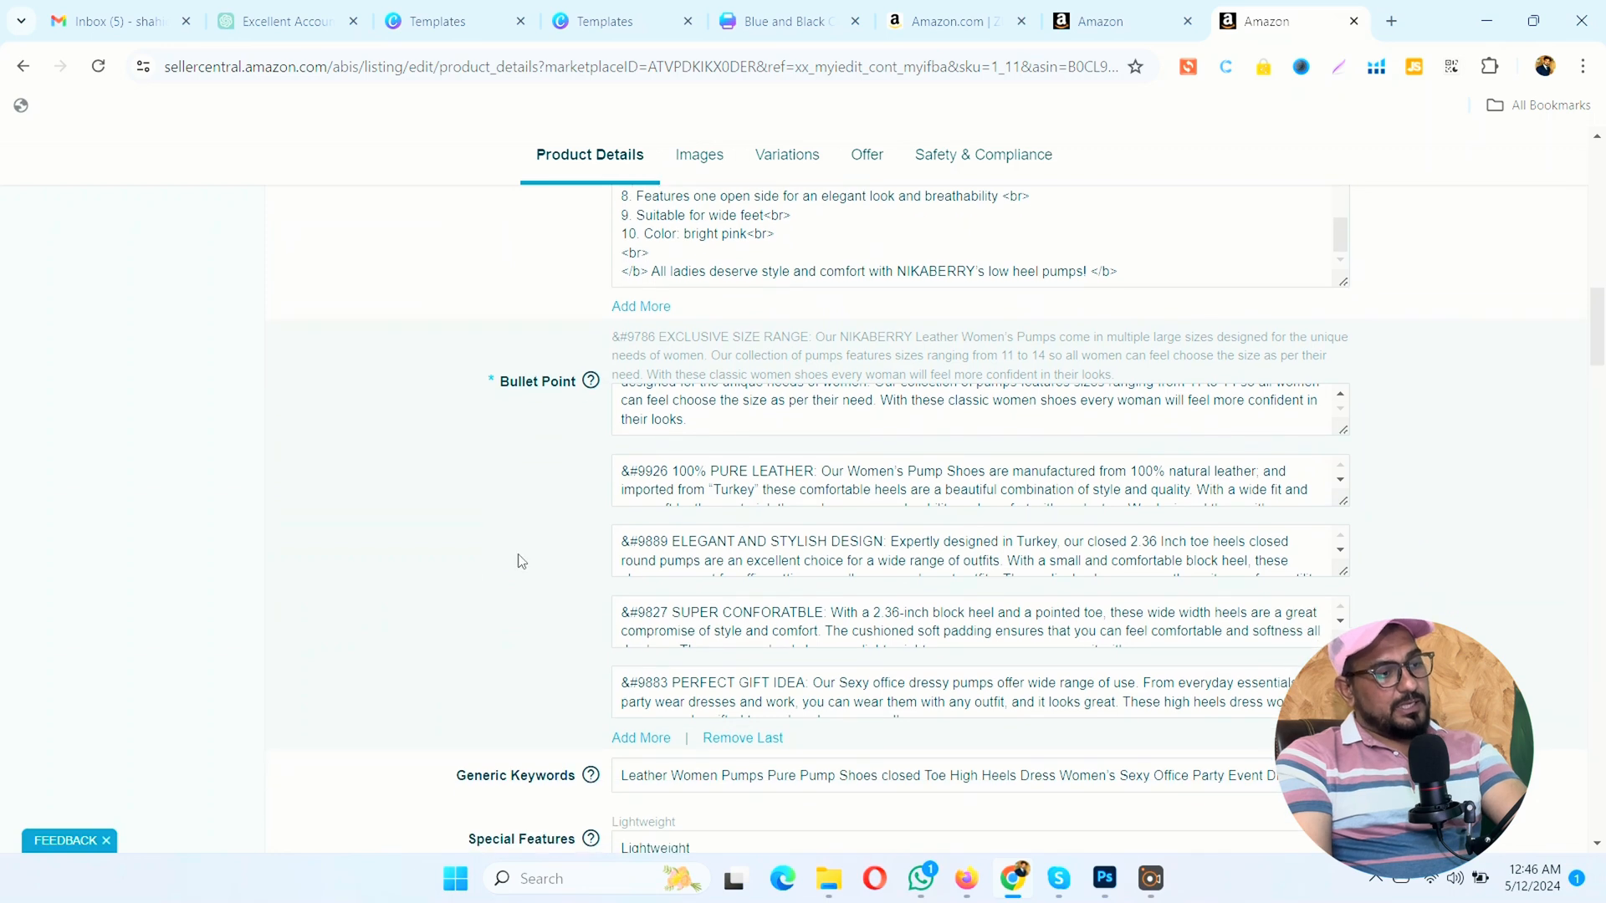
Step: Change the first two generic keywords to lowercase "leather women"
{"action": "scroll", "coordinate": [518, 552], "scroll_direction": "down", "scroll_amount": 1}
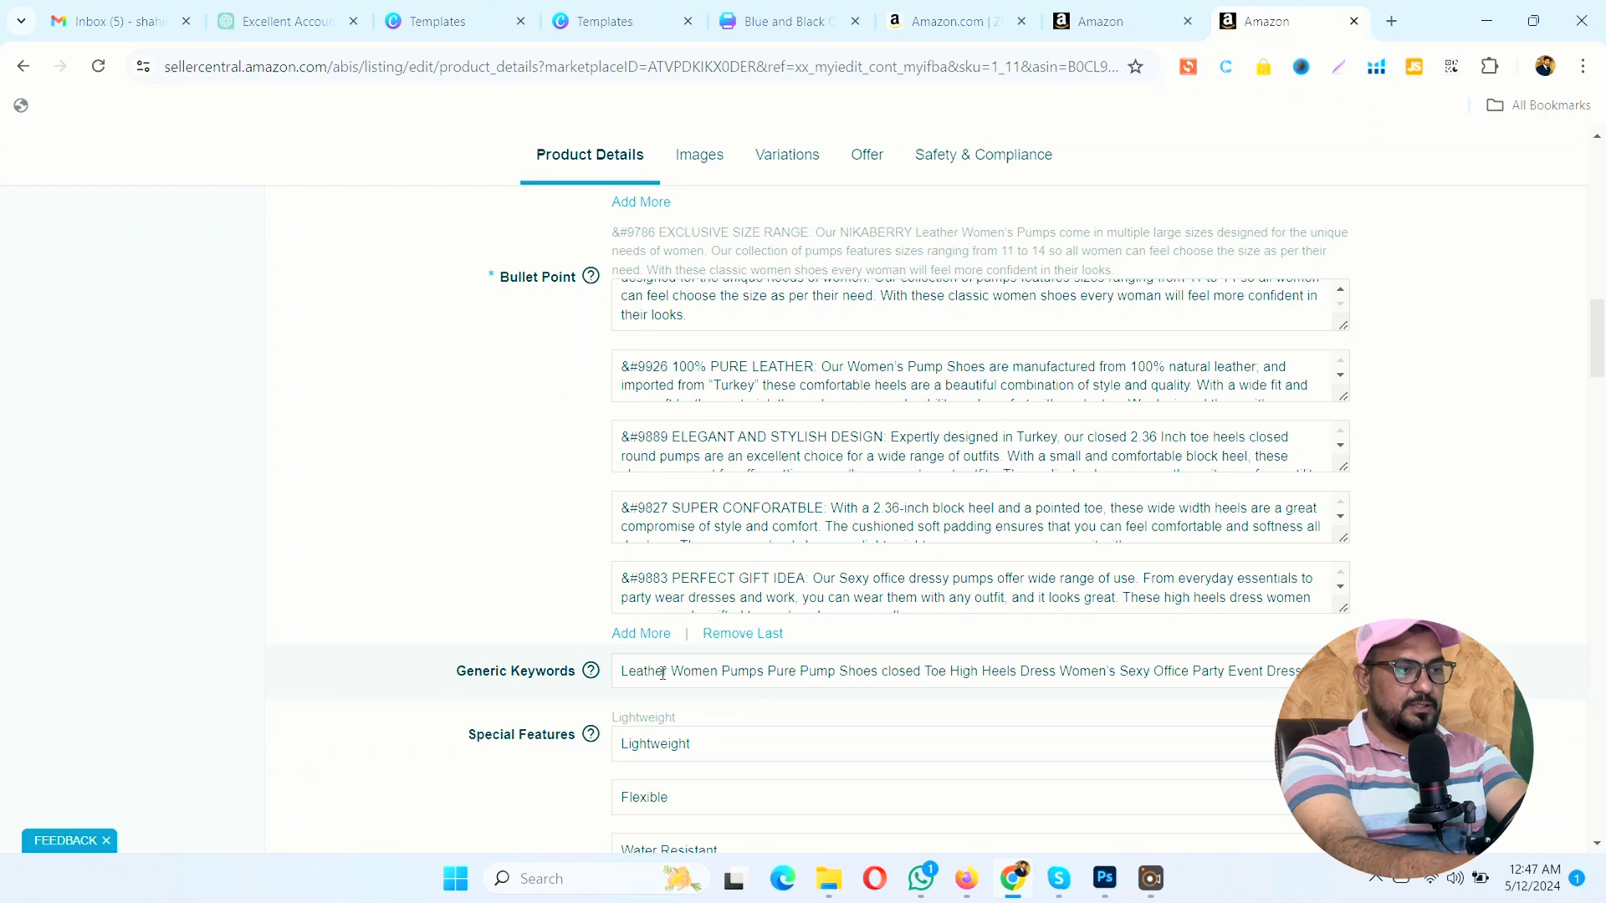
{"action": "left_click", "coordinate": [625, 675]}
{"action": "key", "text": "Delete"}
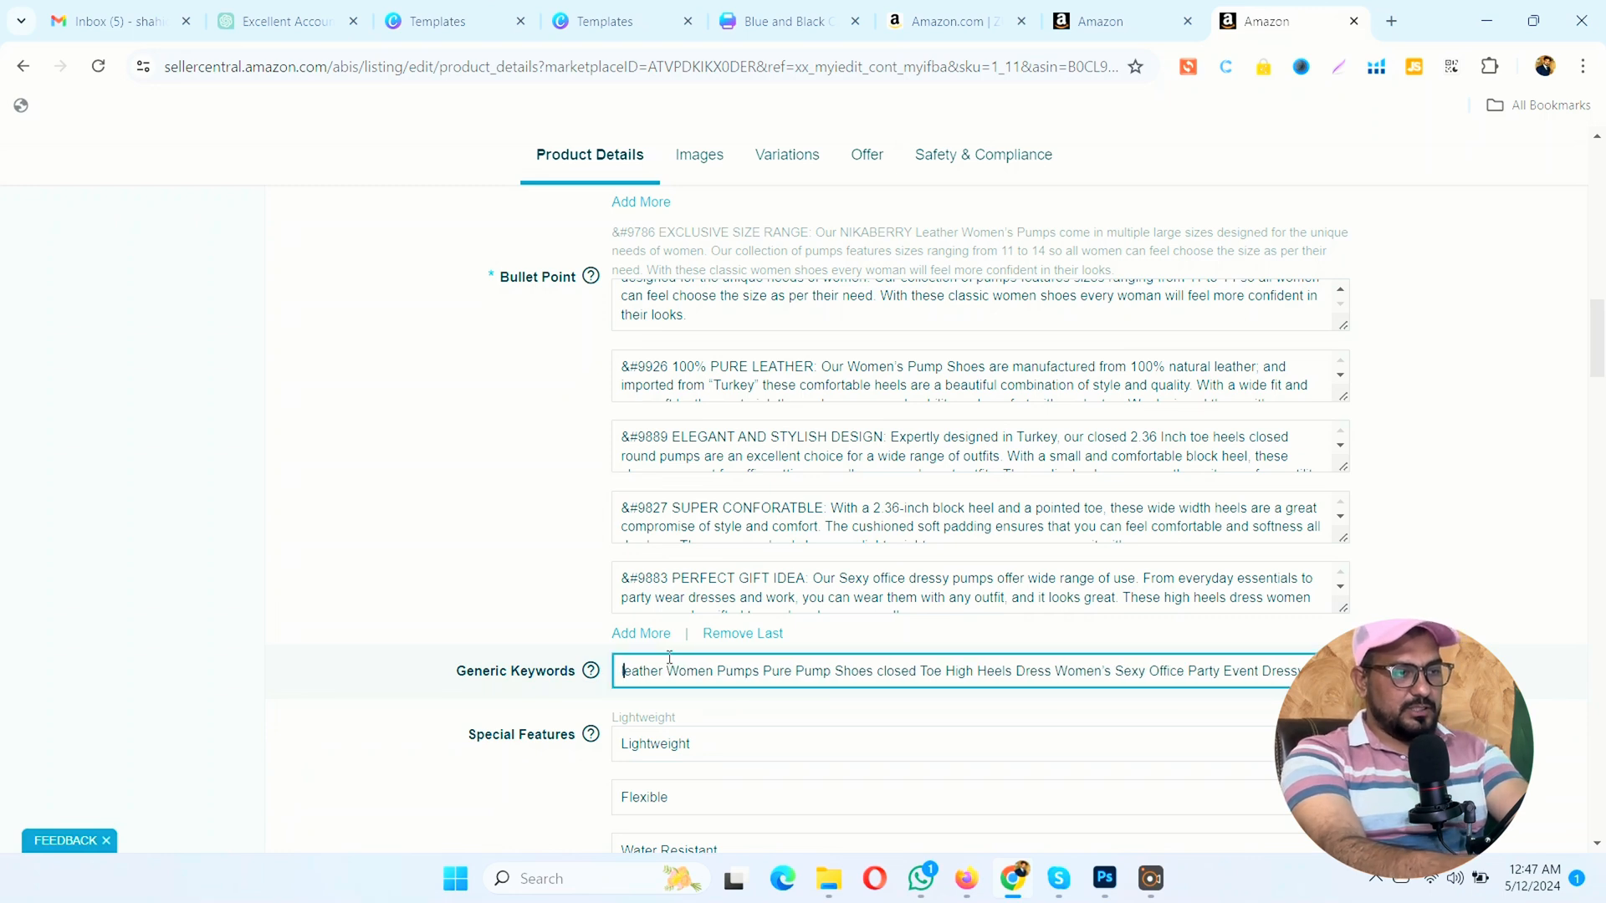
{"action": "key", "text": "BackSpace"}
{"action": "type", "text": "w"}
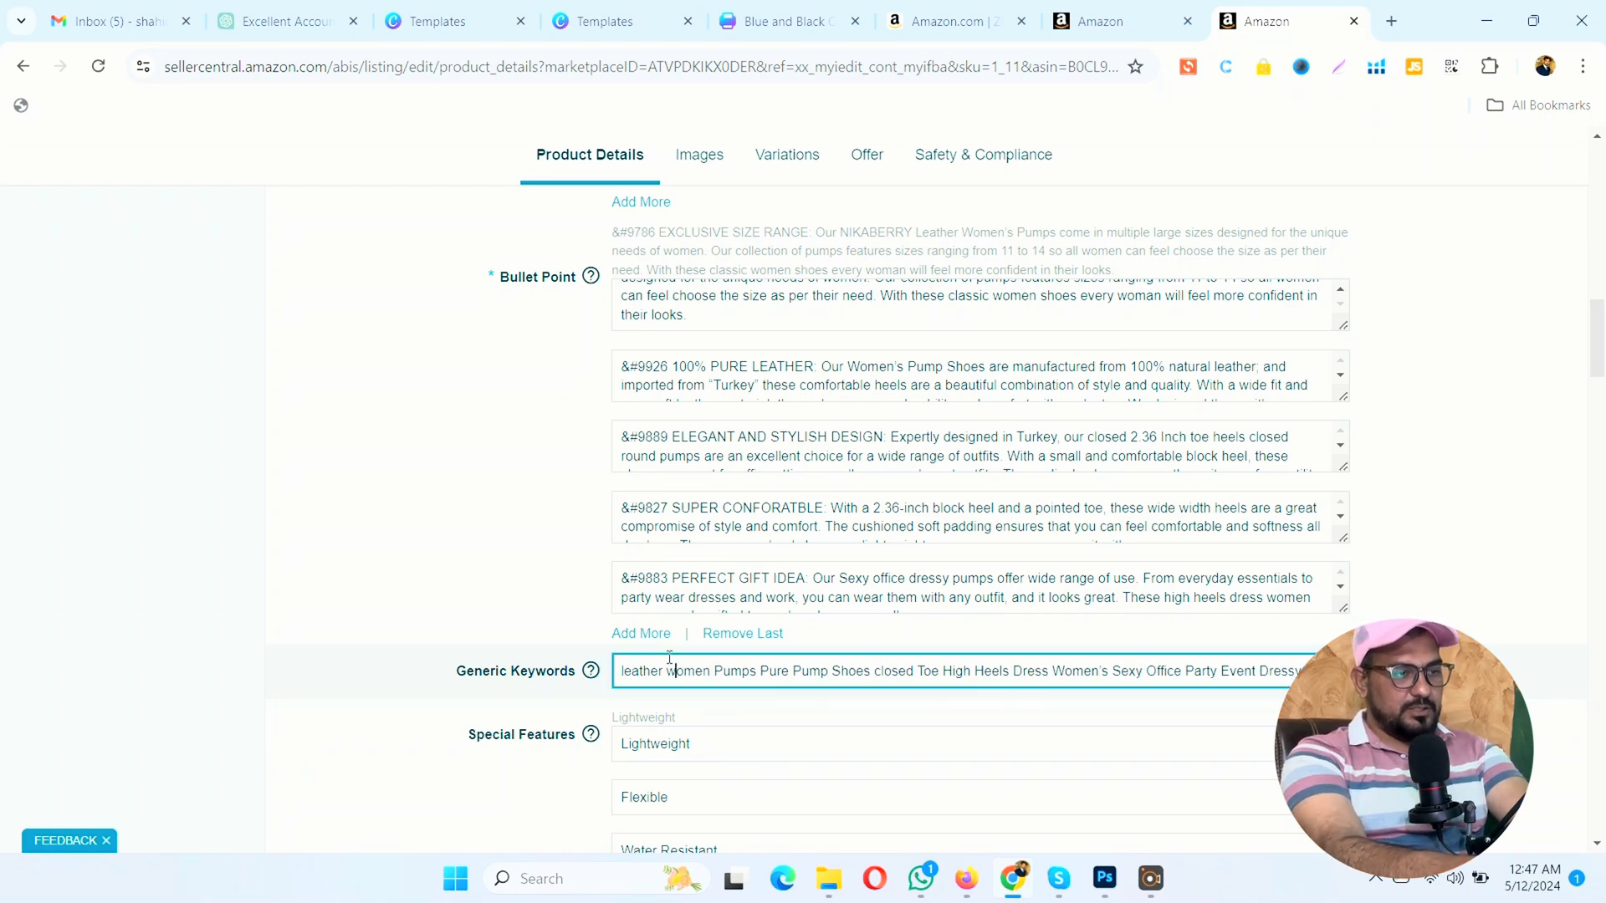
Step: Change the generic keywords following "women" to lowercase "pumps pure"
{"action": "key", "text": "Right"}
{"action": "key", "text": "Right"}
{"action": "key", "text": "Right"}
{"action": "key", "text": "Right"}
{"action": "key", "text": "Right"}
{"action": "key", "text": "Right"}
{"action": "key", "text": "BackSpace"}
{"action": "type", "text": "p"}
{"action": "key", "text": "Right"}
{"action": "key", "text": "Right"}
{"action": "key", "text": "Right"}
{"action": "key", "text": "Right"}
{"action": "key", "text": "Right"}
{"action": "key", "text": "Right"}
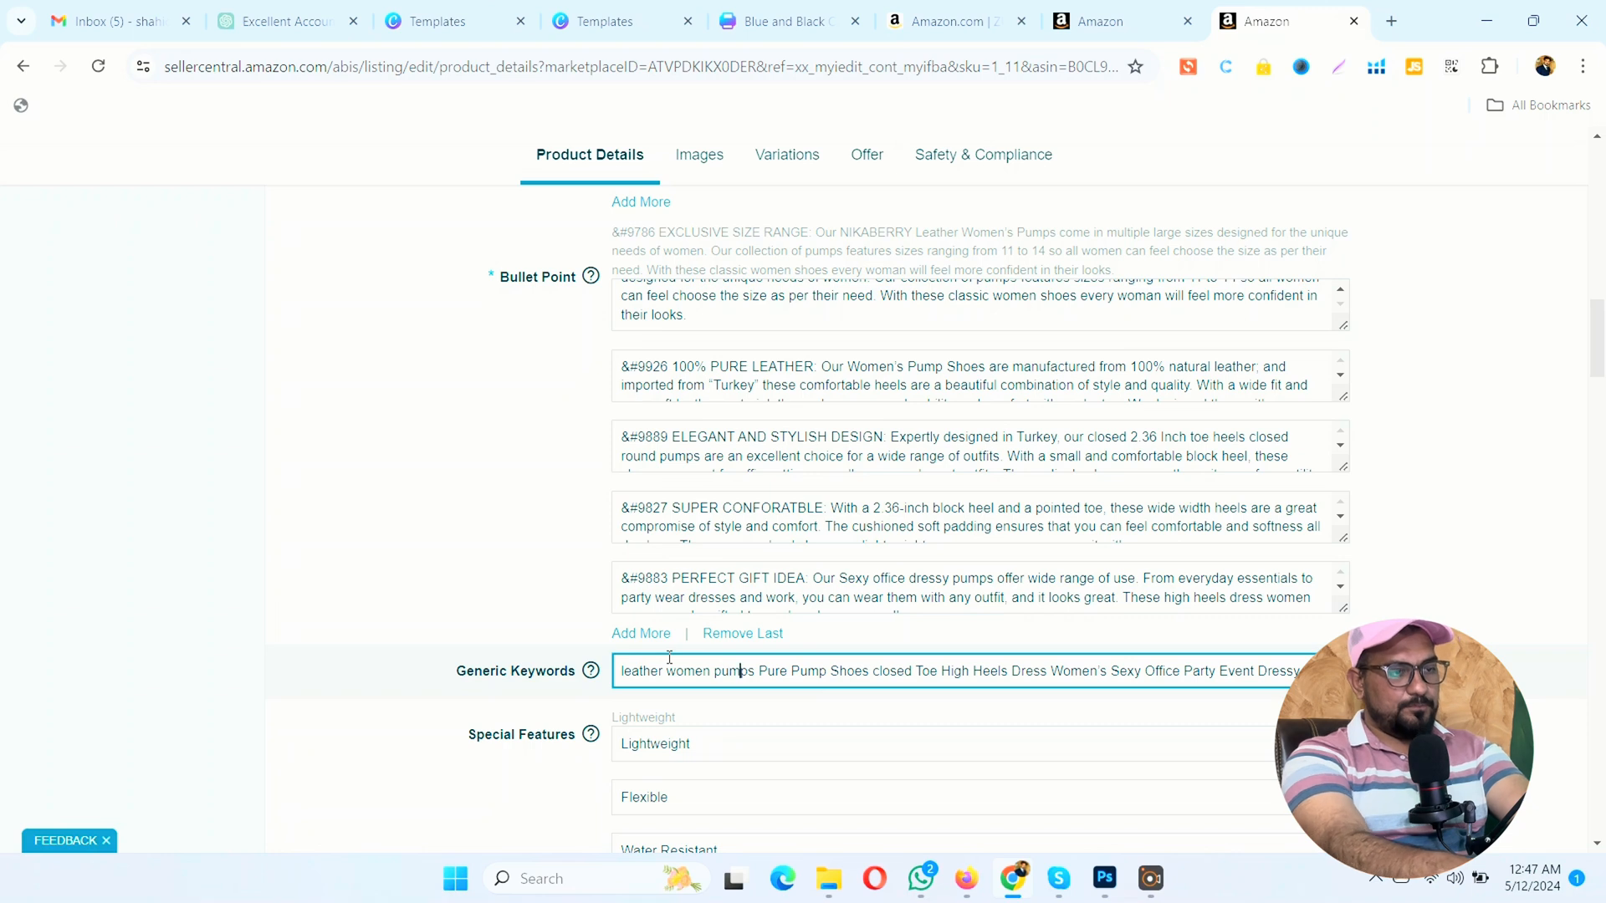
{"action": "key", "text": "BackSpace"}
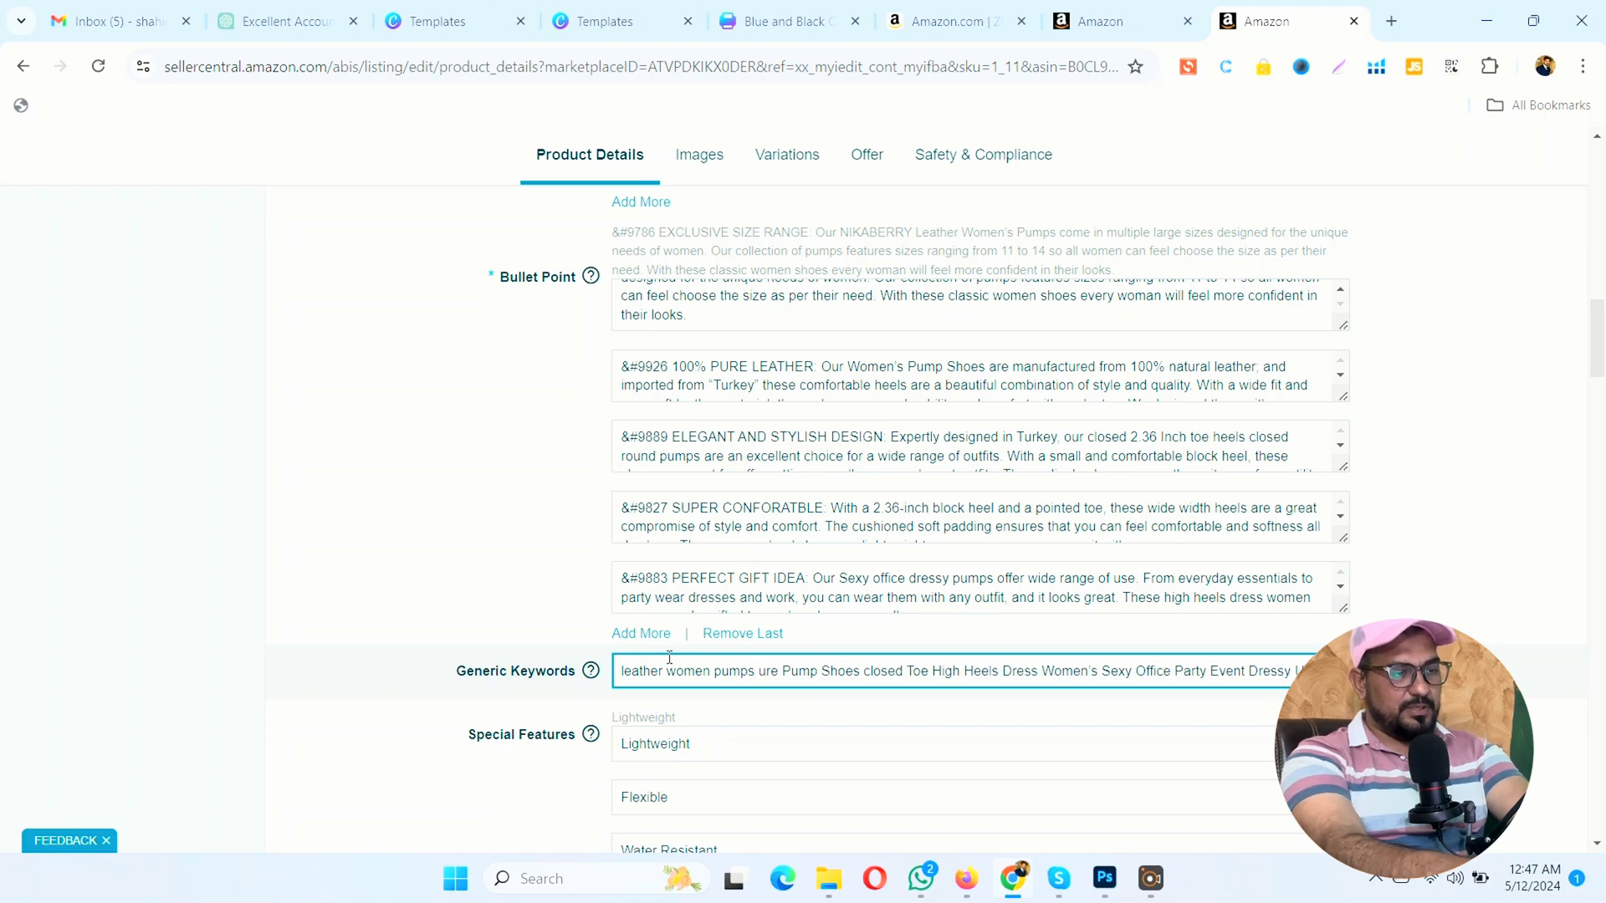
{"action": "type", "text": "p"}
Step: Remove the repeated word "Pump" after "pure" in the generic keywords and put "shoes" in lowercase
{"action": "key", "text": "Right"}
{"action": "key", "text": "Right"}
{"action": "key", "text": "Right"}
{"action": "key", "text": "Right"}
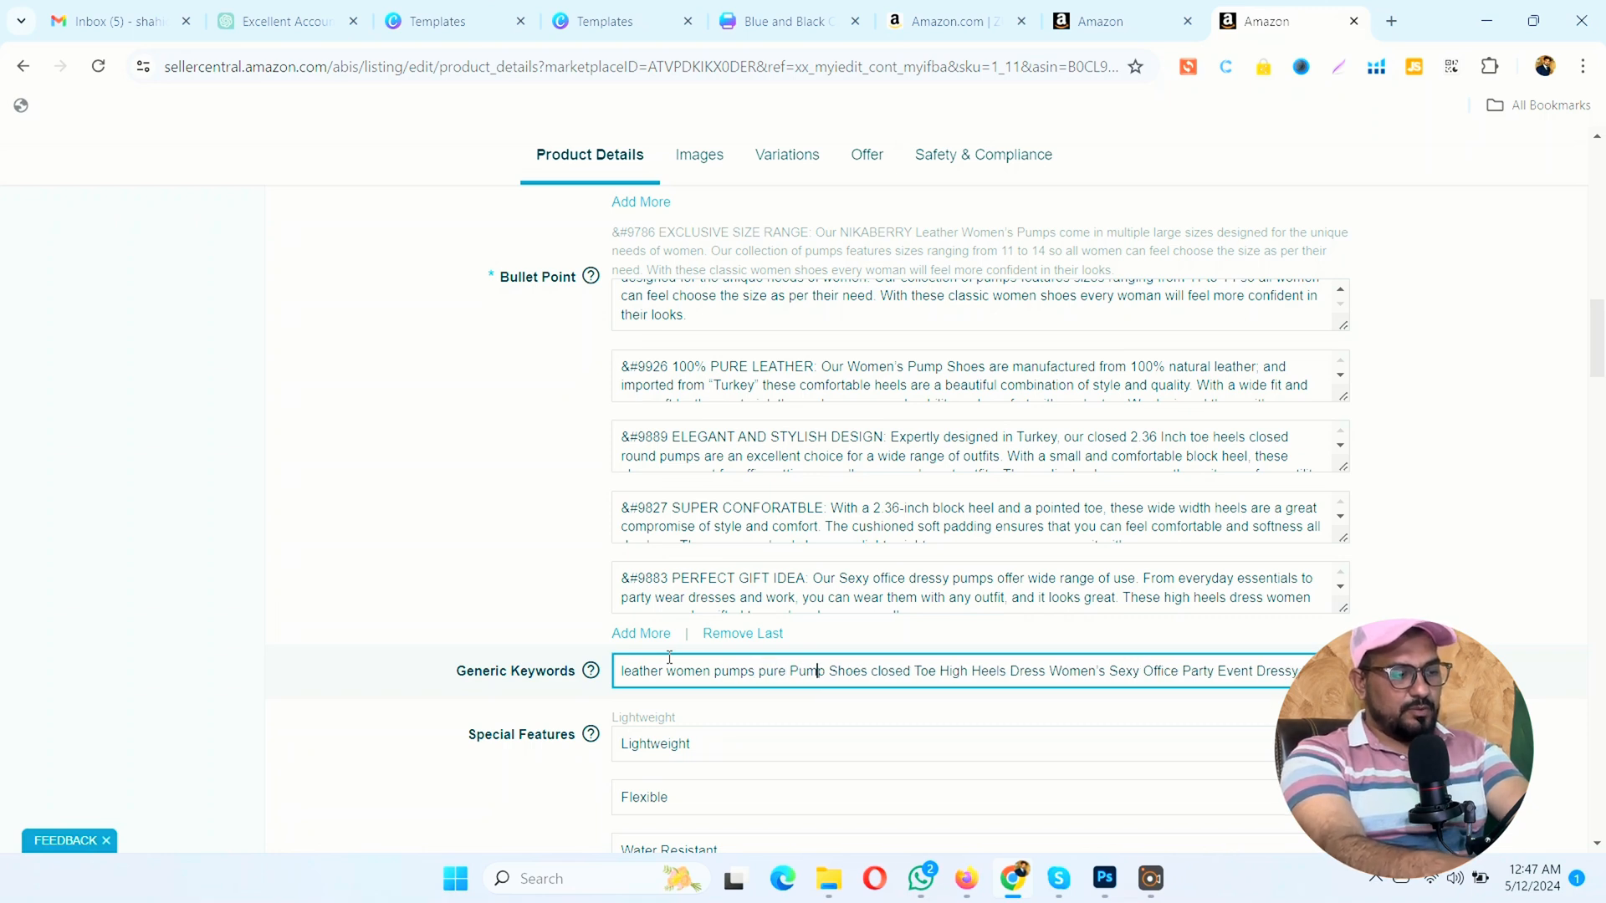
{"action": "key", "text": "Delete"}
{"action": "key", "text": "BackSpace"}
{"action": "key", "text": "BackSpace"}
{"action": "key", "text": "BackSpace"}
{"action": "key", "text": "Right"}
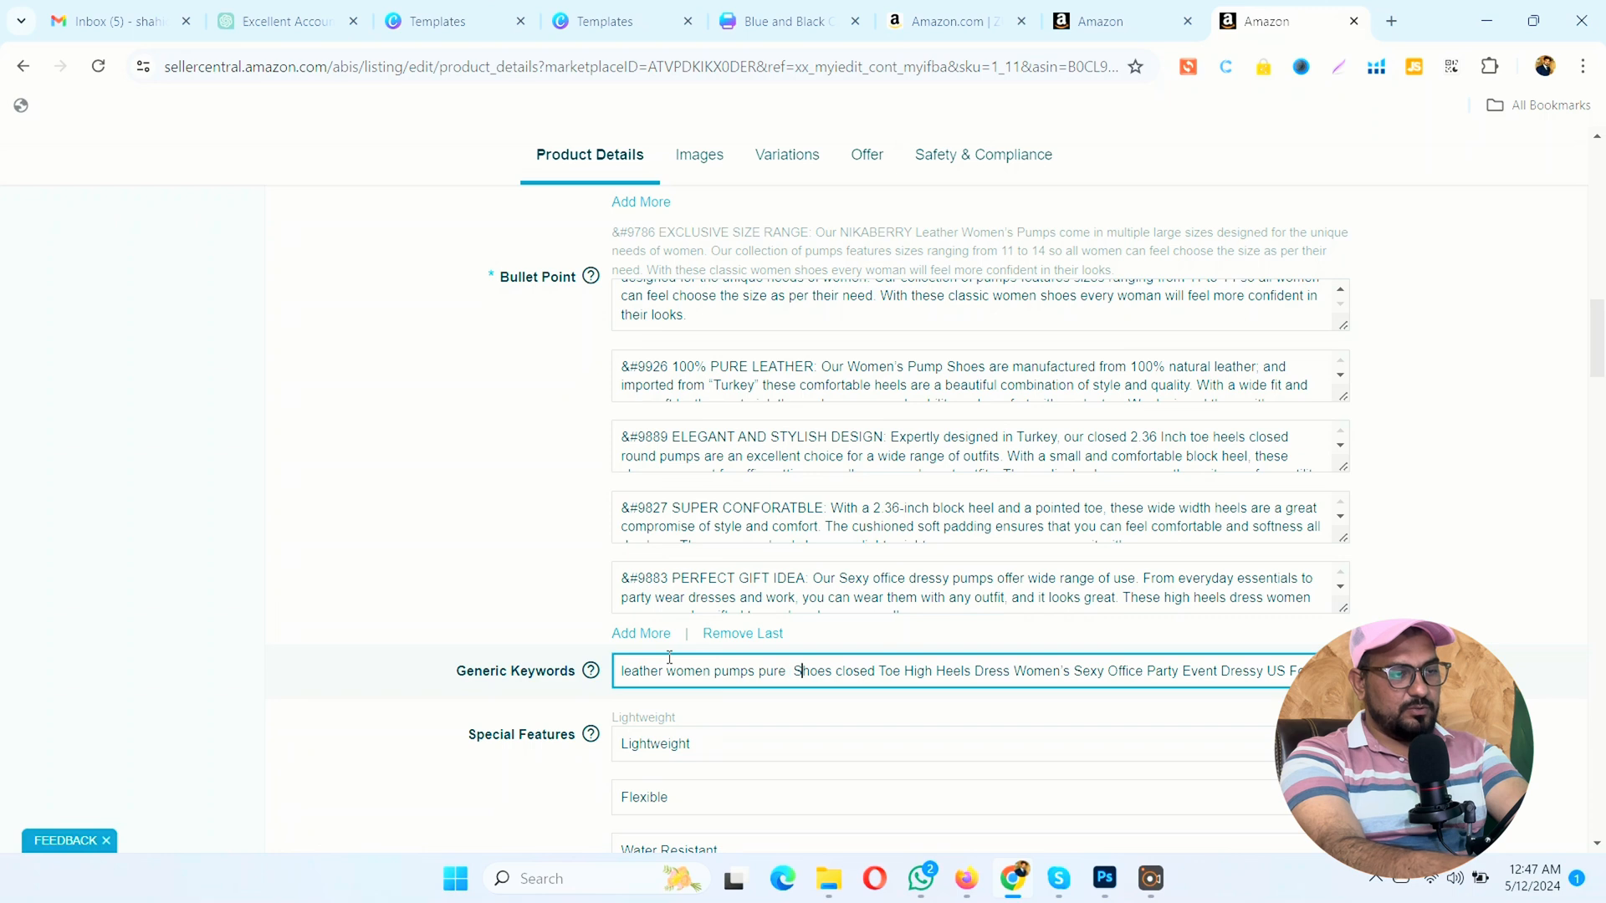
{"action": "key", "text": "BackSpace"}
{"action": "key", "text": "BackSpace"}
{"action": "type", "text": "s"}
{"action": "key", "text": "Right"}
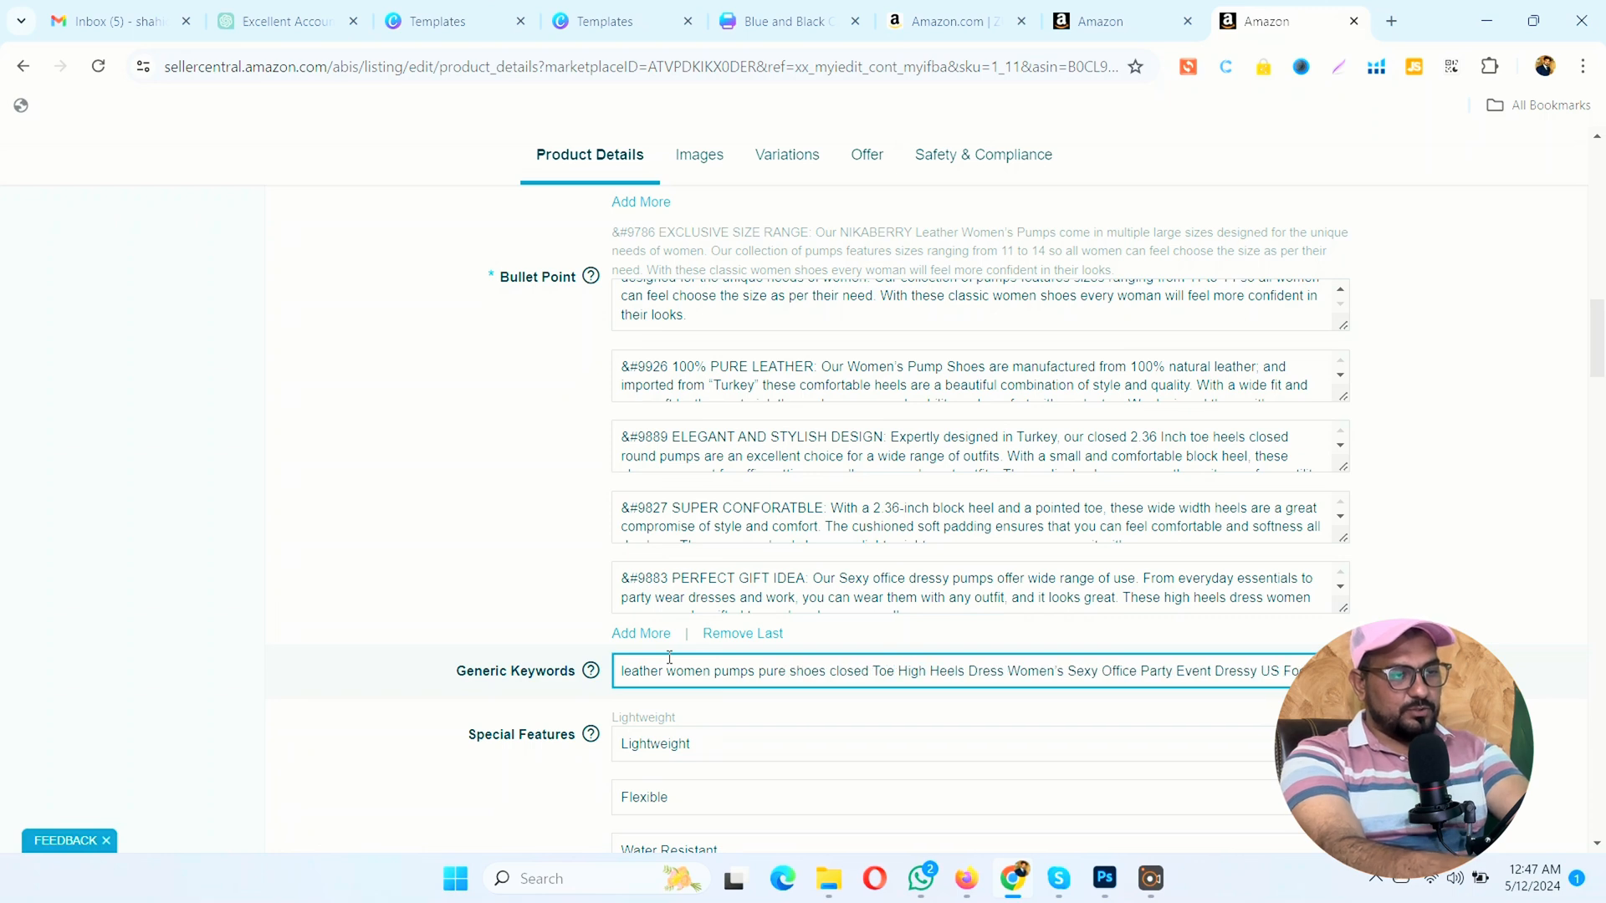
Step: Change the generic keywords following "closed" to lowercase "toe high"
{"action": "key", "text": "BackSpace"}
{"action": "type", "text": "t"}
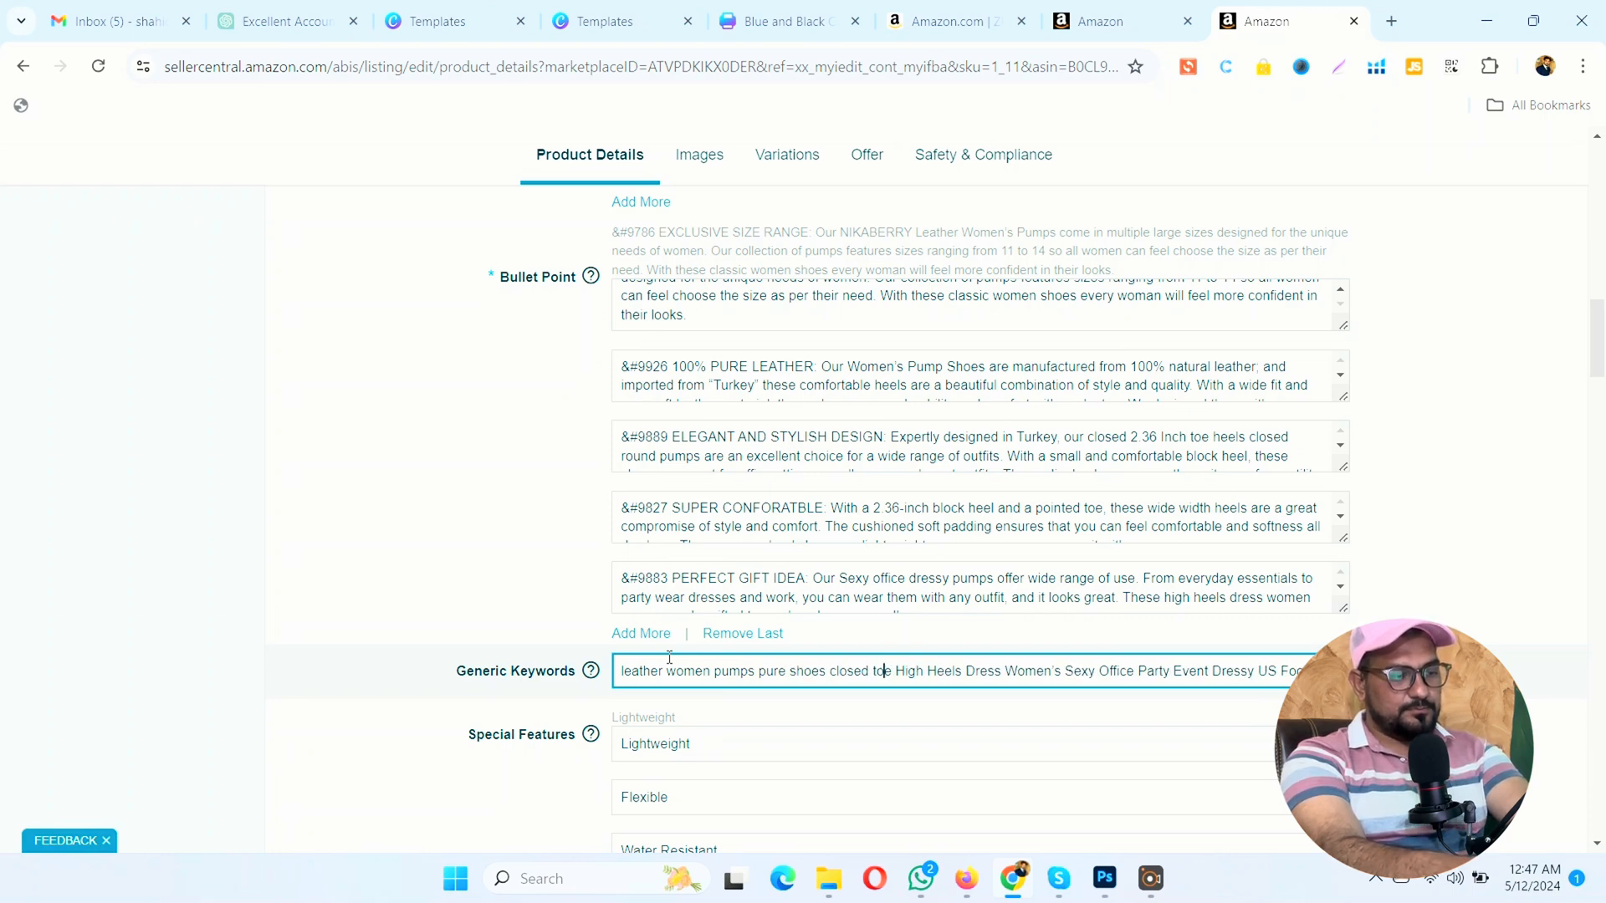
{"action": "key", "text": "Right"}
{"action": "key", "text": "Right"}
{"action": "key", "text": "Right"}
{"action": "key", "text": "Delete"}
{"action": "type", "text": "h"}
Step: Change the generic keywords following "high" to lowercase "heels dress"
{"action": "key", "text": "Right"}
{"action": "key", "text": "Right"}
{"action": "key", "text": "Right"}
{"action": "key", "text": "Right"}
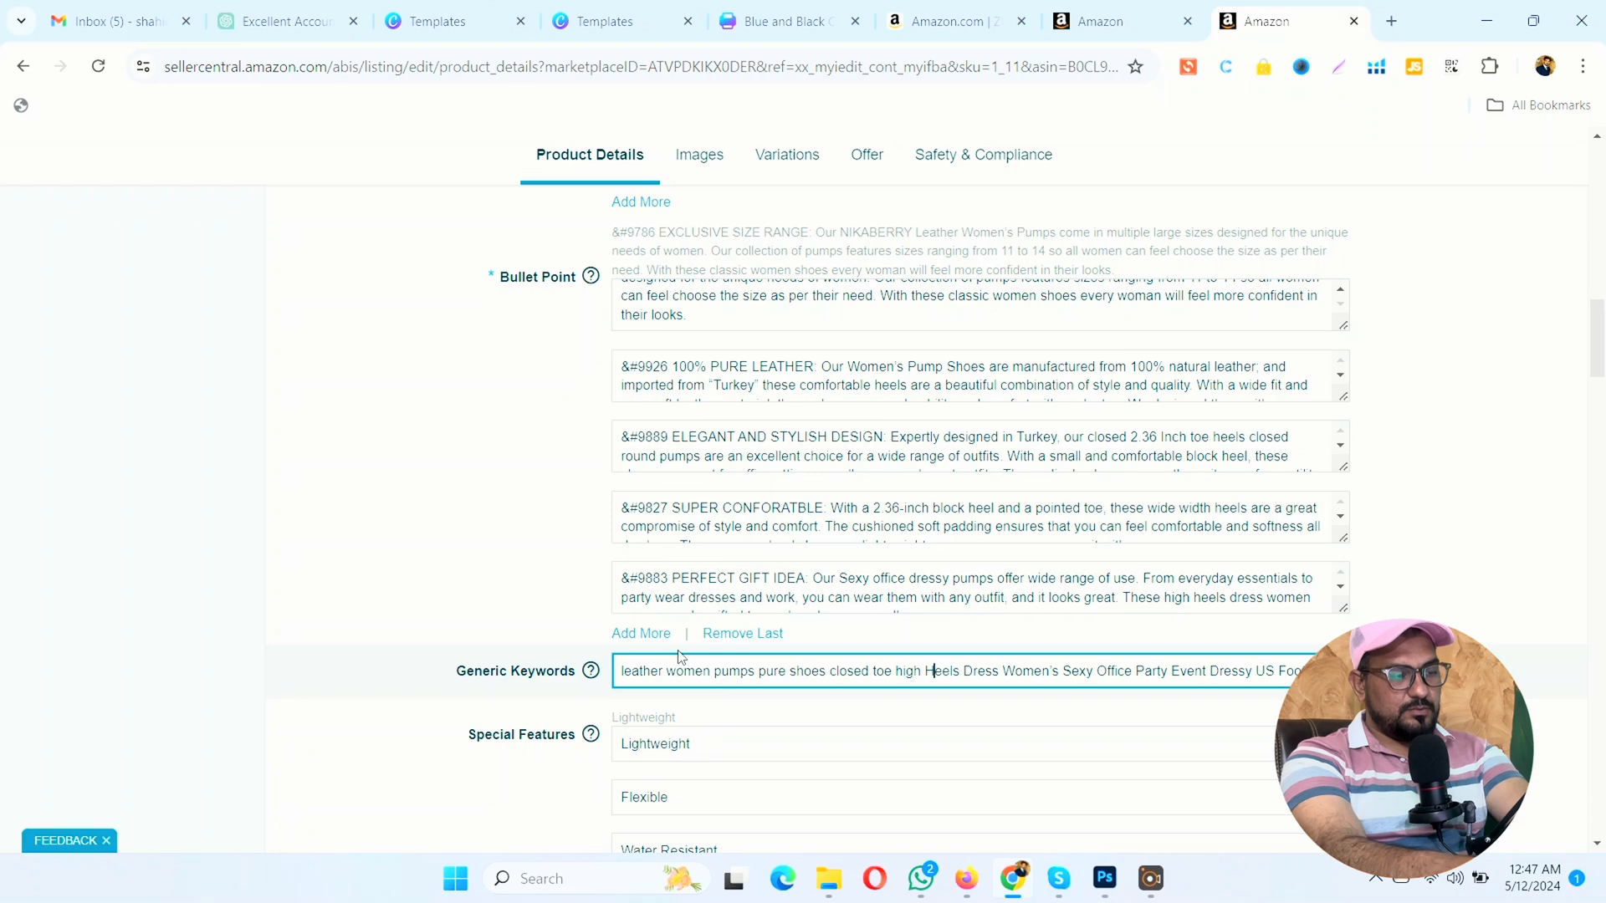
{"action": "key", "text": "Delete"}
{"action": "type", "text": "h"}
{"action": "key", "text": "Right"}
{"action": "key", "text": "Right"}
{"action": "key", "text": "Right"}
{"action": "key", "text": "Right"}
{"action": "key", "text": "Right"}
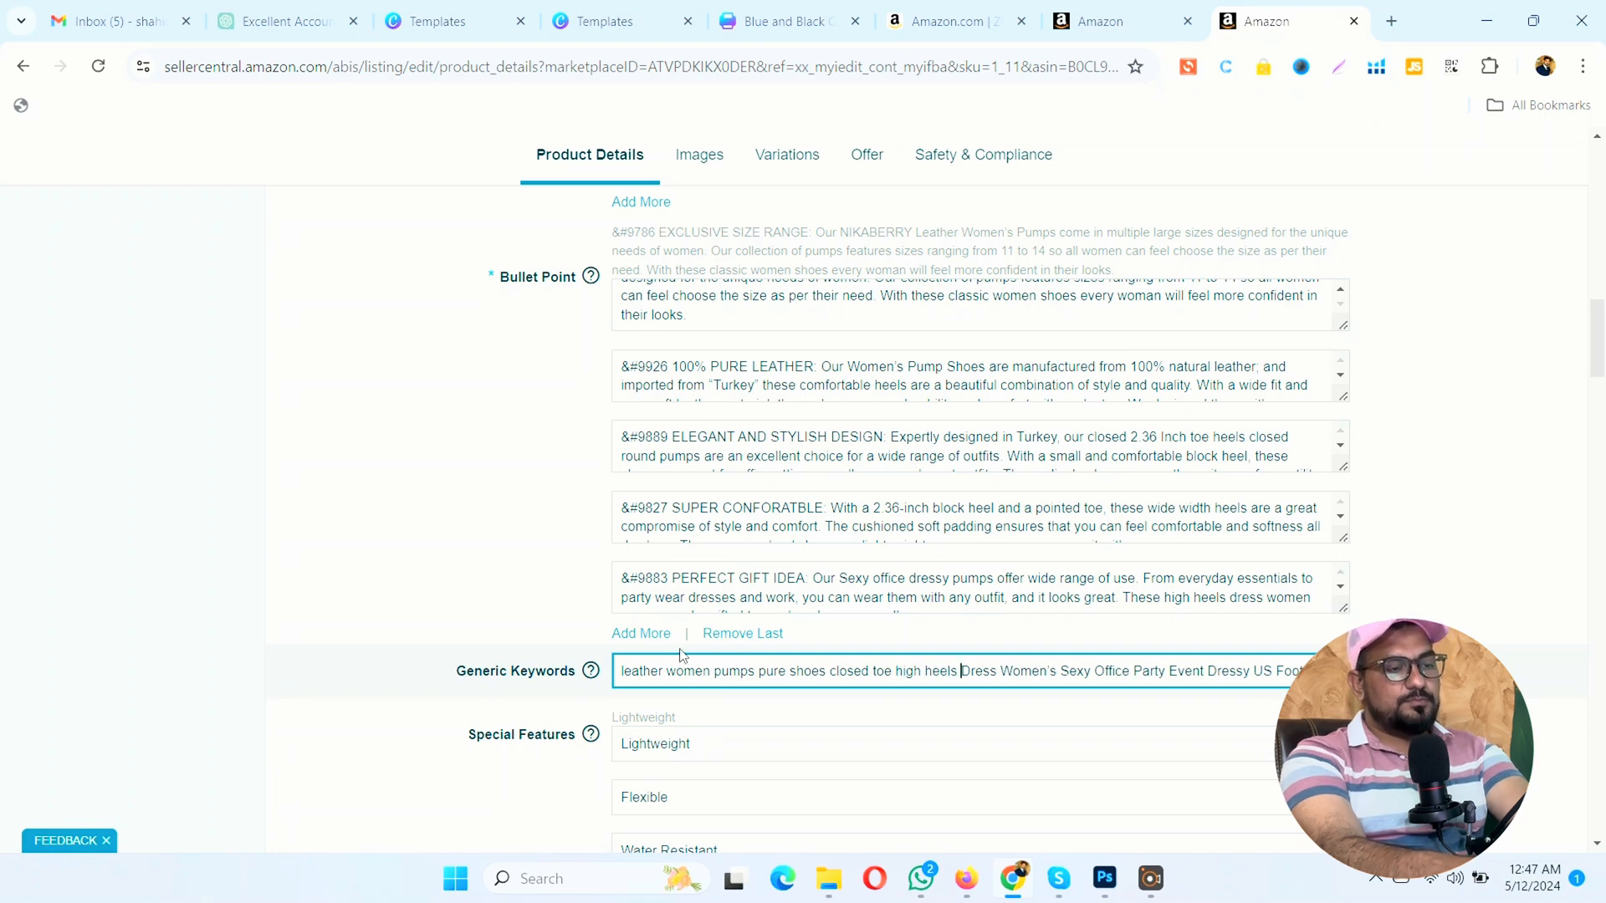
{"action": "key", "text": "Delete"}
{"action": "type", "text": "d"}
Step: Change "Women's" in the generic keywords to "womens", in lowercase and without the apostrophe
{"action": "key", "text": "Right"}
{"action": "key", "text": "Right"}
{"action": "key", "text": "Right"}
{"action": "key", "text": "Right"}
{"action": "key", "text": "Right"}
{"action": "key", "text": "Right"}
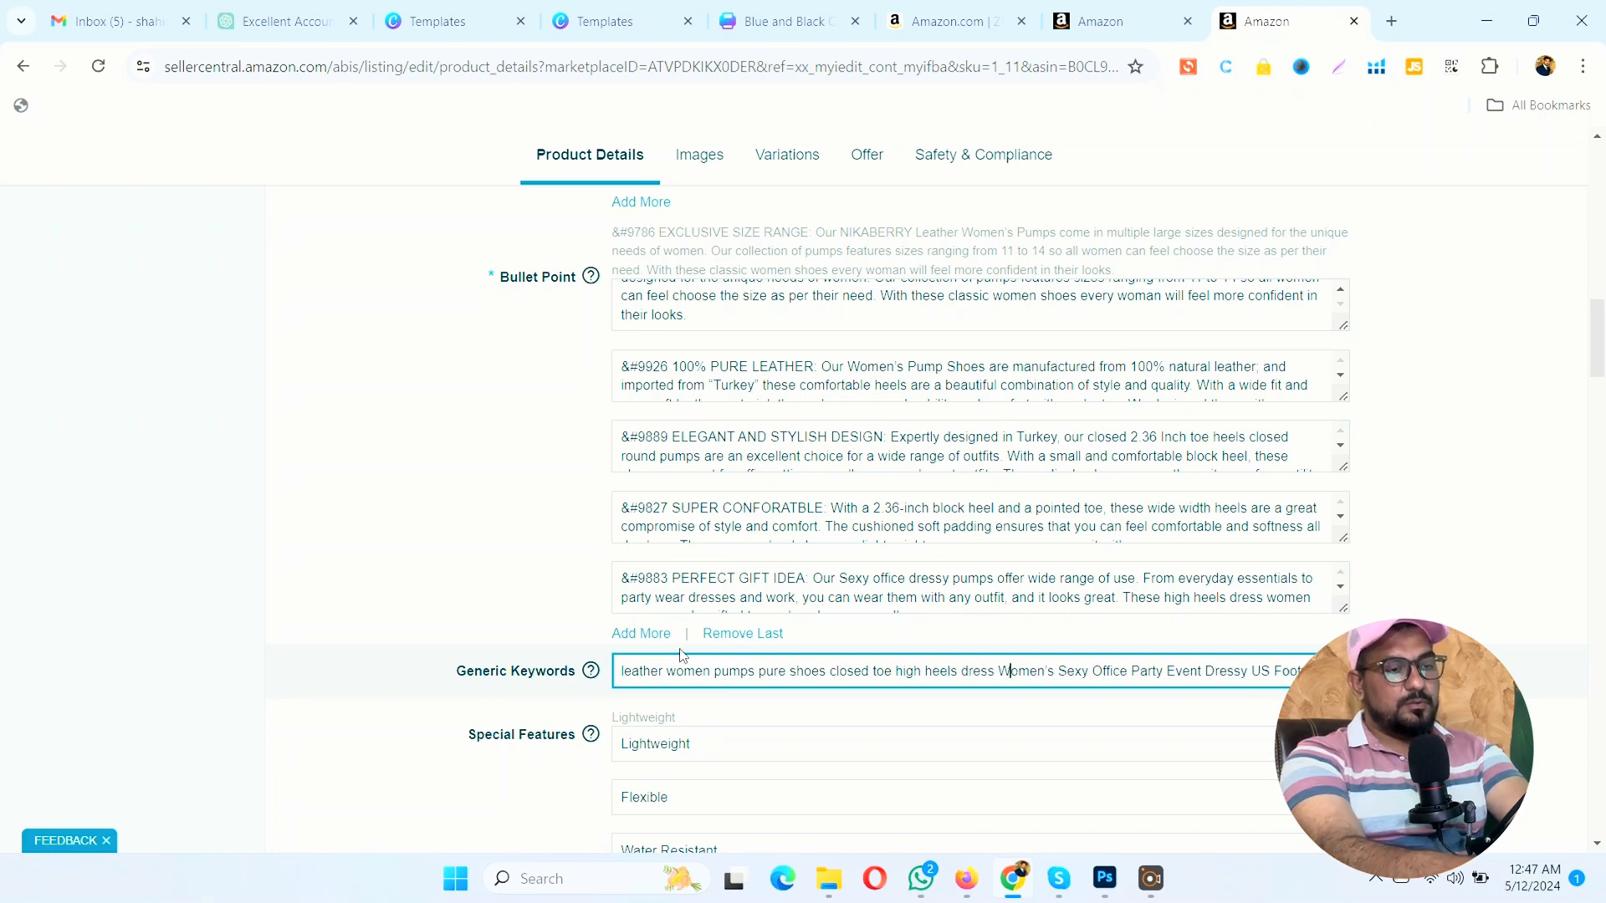
{"action": "key", "text": "BackSpace"}
{"action": "type", "text": "w"}
{"action": "key", "text": "Right"}
{"action": "key", "text": "Right"}
{"action": "key", "text": "Right"}
{"action": "key", "text": "Right"}
{"action": "key", "text": "Right"}
{"action": "key", "text": "Right"}
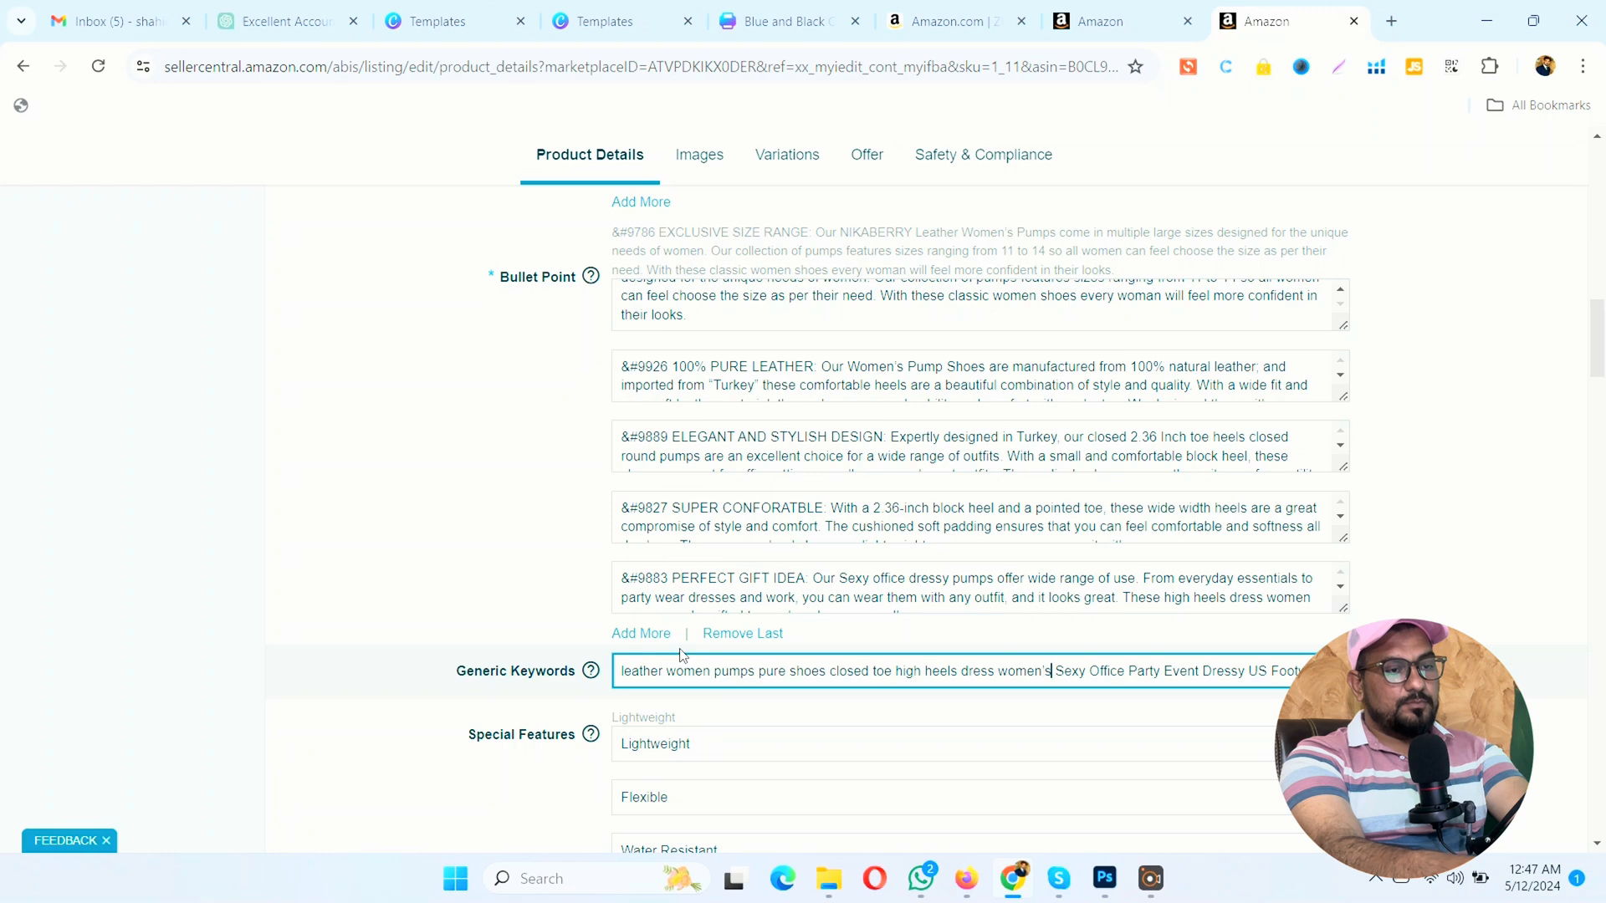
{"action": "key", "text": "Left"}
{"action": "key", "text": "BackSpace"}
Step: Change the generic keywords following "womens" to lowercase "sexy office"
{"action": "key", "text": "Right"}
{"action": "key", "text": "Right"}
{"action": "key", "text": "Right"}
{"action": "key", "text": "BackSpace"}
{"action": "type", "text": "s"}
{"action": "key", "text": "Right"}
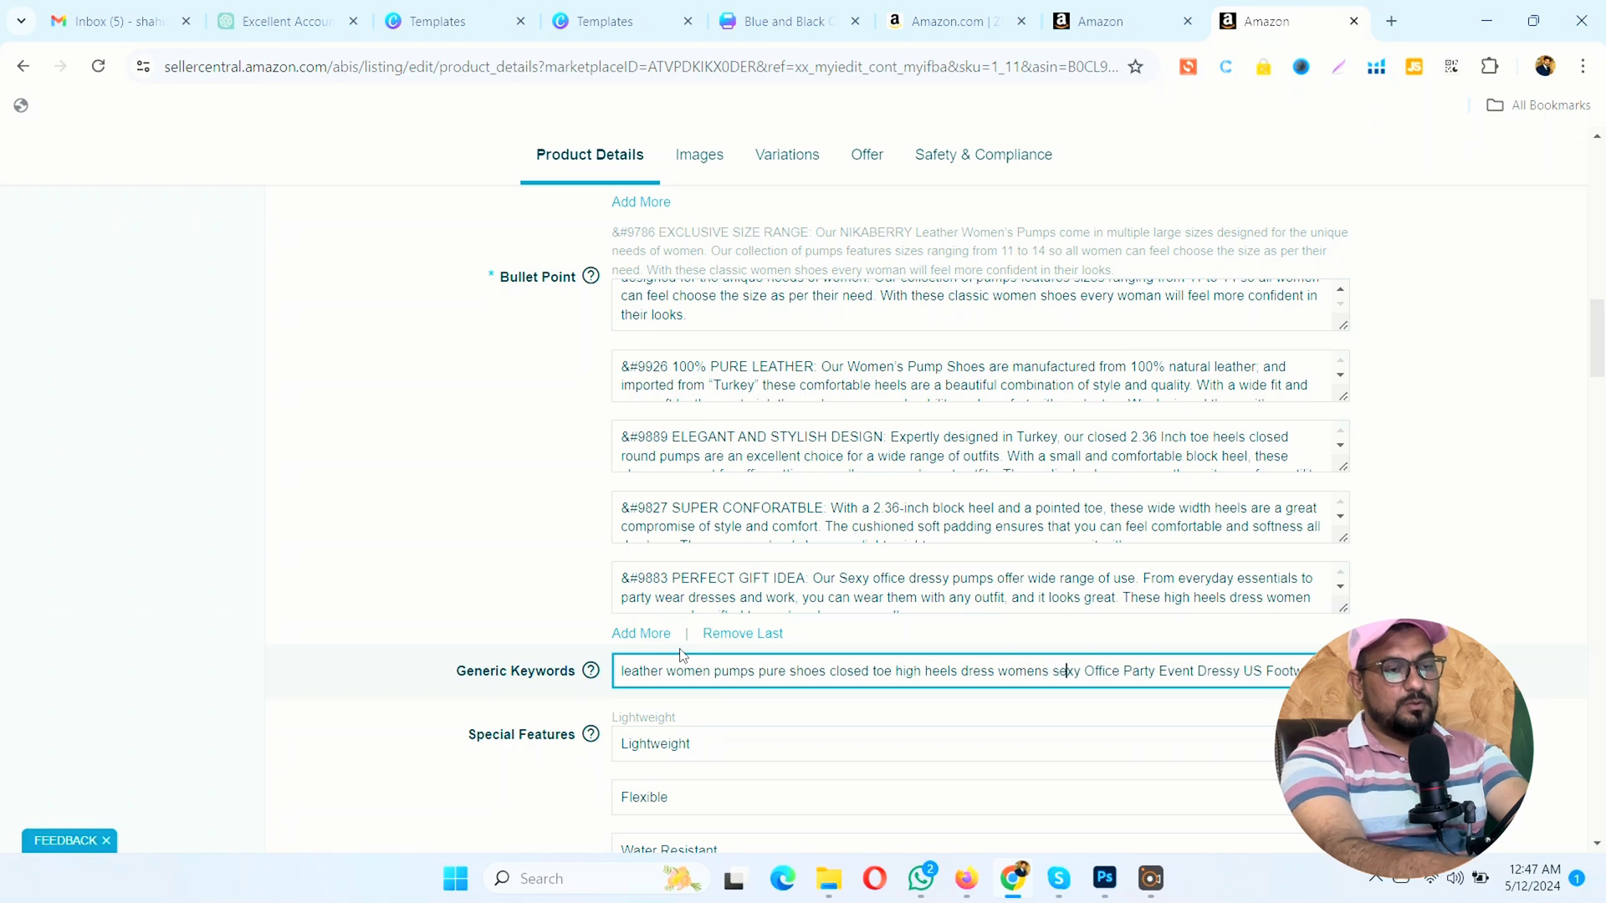
{"action": "key", "text": "Right"}
{"action": "key", "text": "Right"}
{"action": "key", "text": "Right"}
{"action": "key", "text": "Right"}
{"action": "key", "text": "BackSpace"}
{"action": "type", "text": "o"}
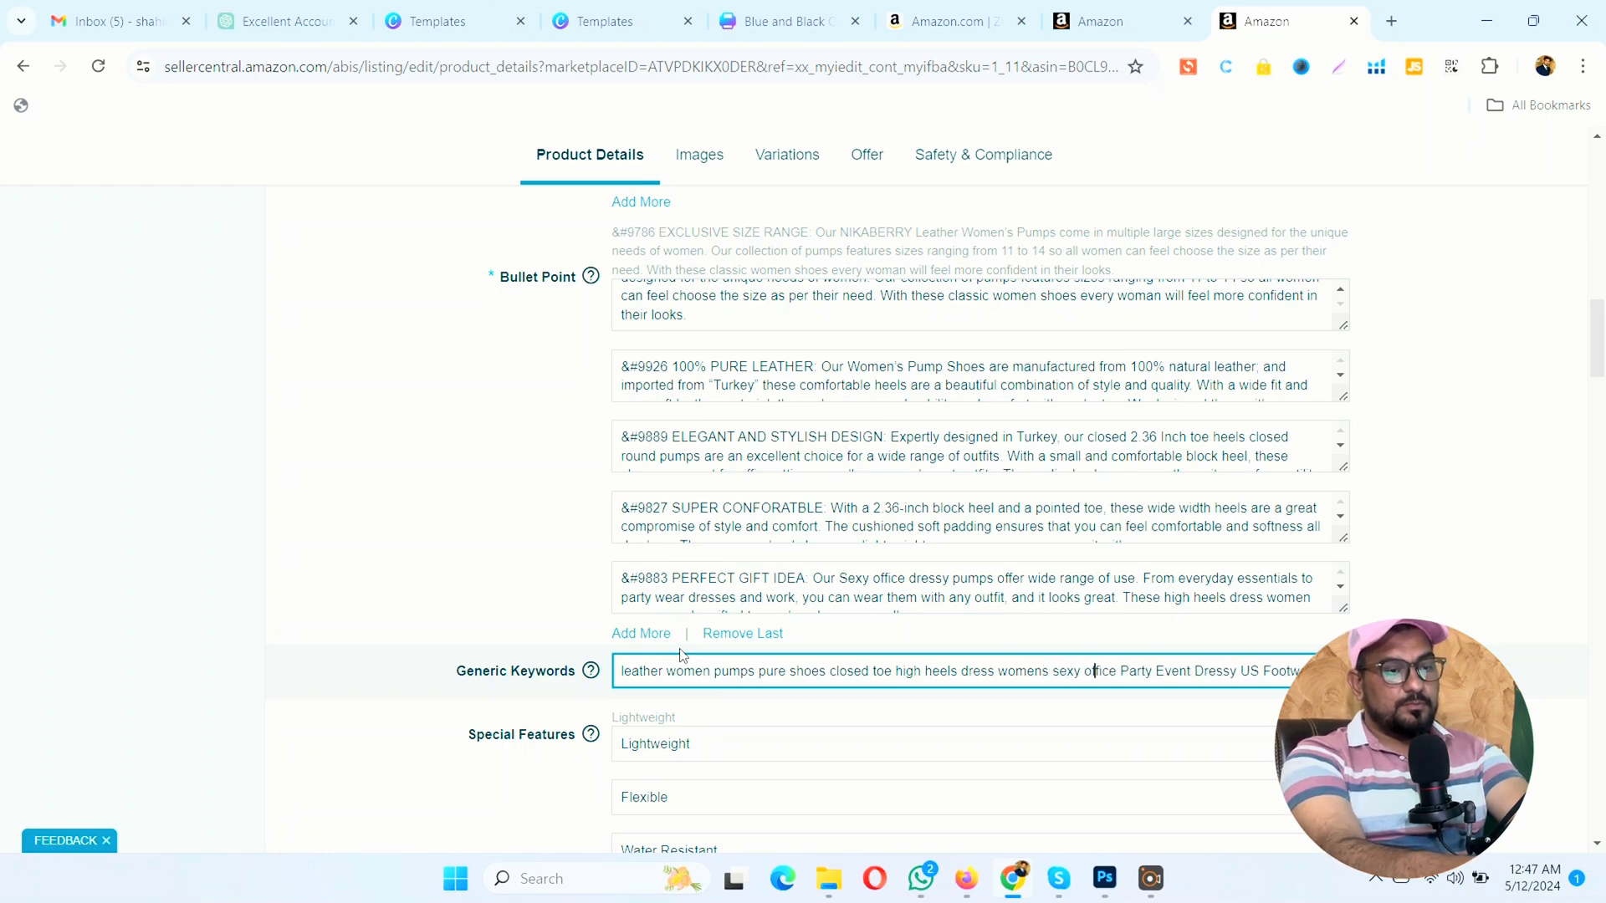
Step: Change the generic keywords following "office" to lowercase "party event"
{"action": "key", "text": "Right"}
{"action": "key", "text": "Right"}
{"action": "key", "text": "Right"}
{"action": "key", "text": "Right"}
{"action": "key", "text": "Right"}
{"action": "key", "text": "Right"}
{"action": "key", "text": "Right"}
{"action": "key", "text": "BackSpace"}
{"action": "type", "text": "p"}
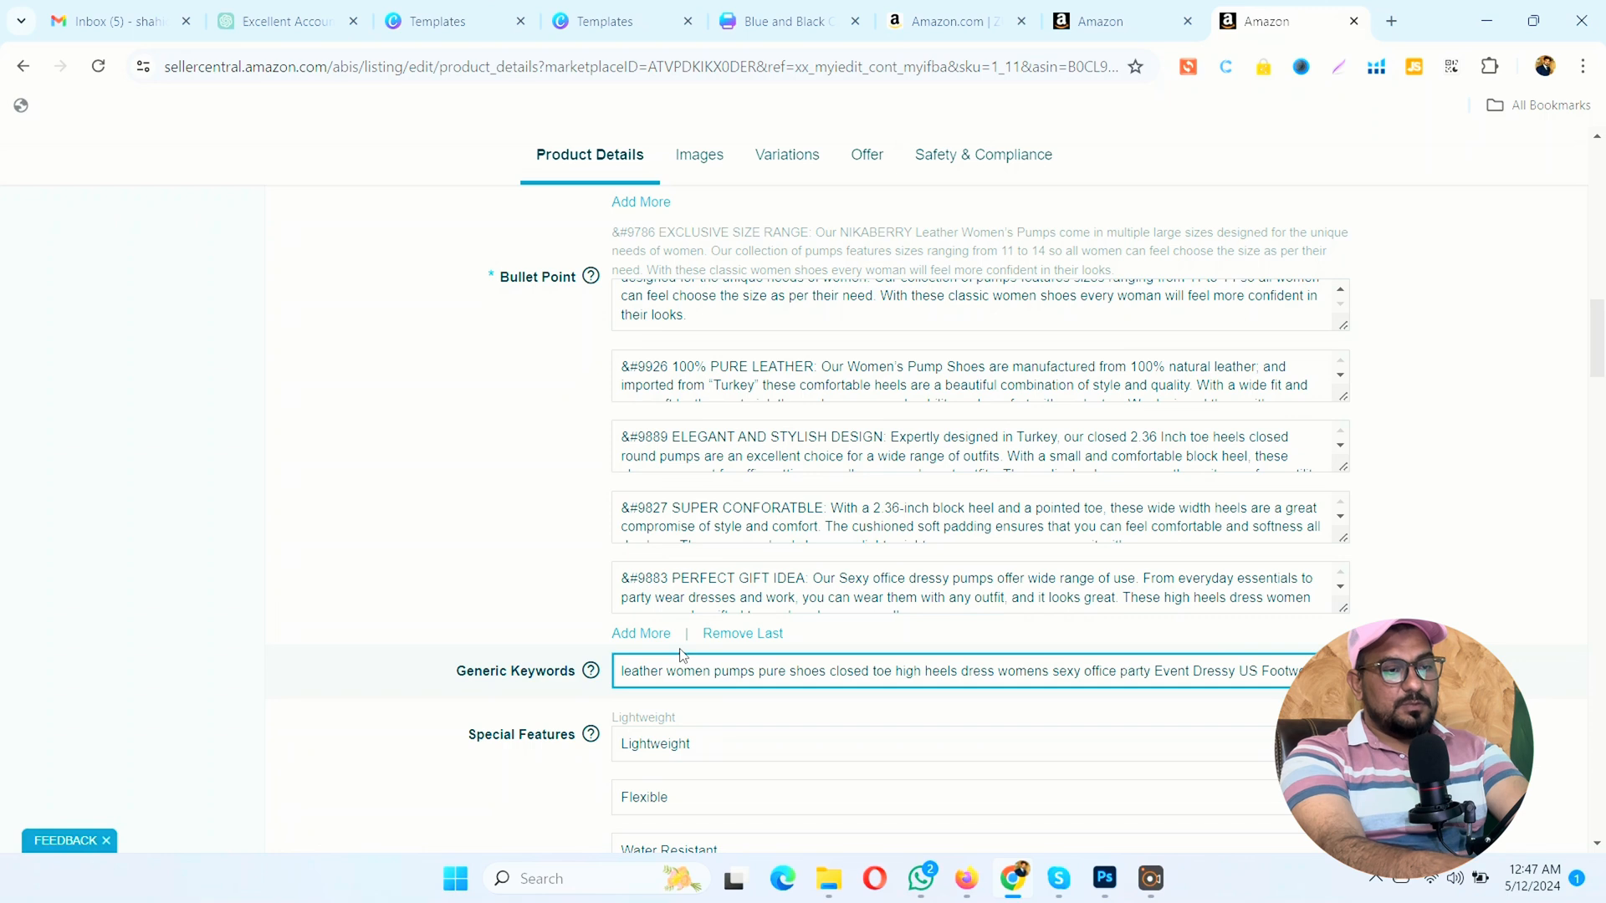
{"action": "key", "text": "BackSpace"}
{"action": "type", "text": "e"}
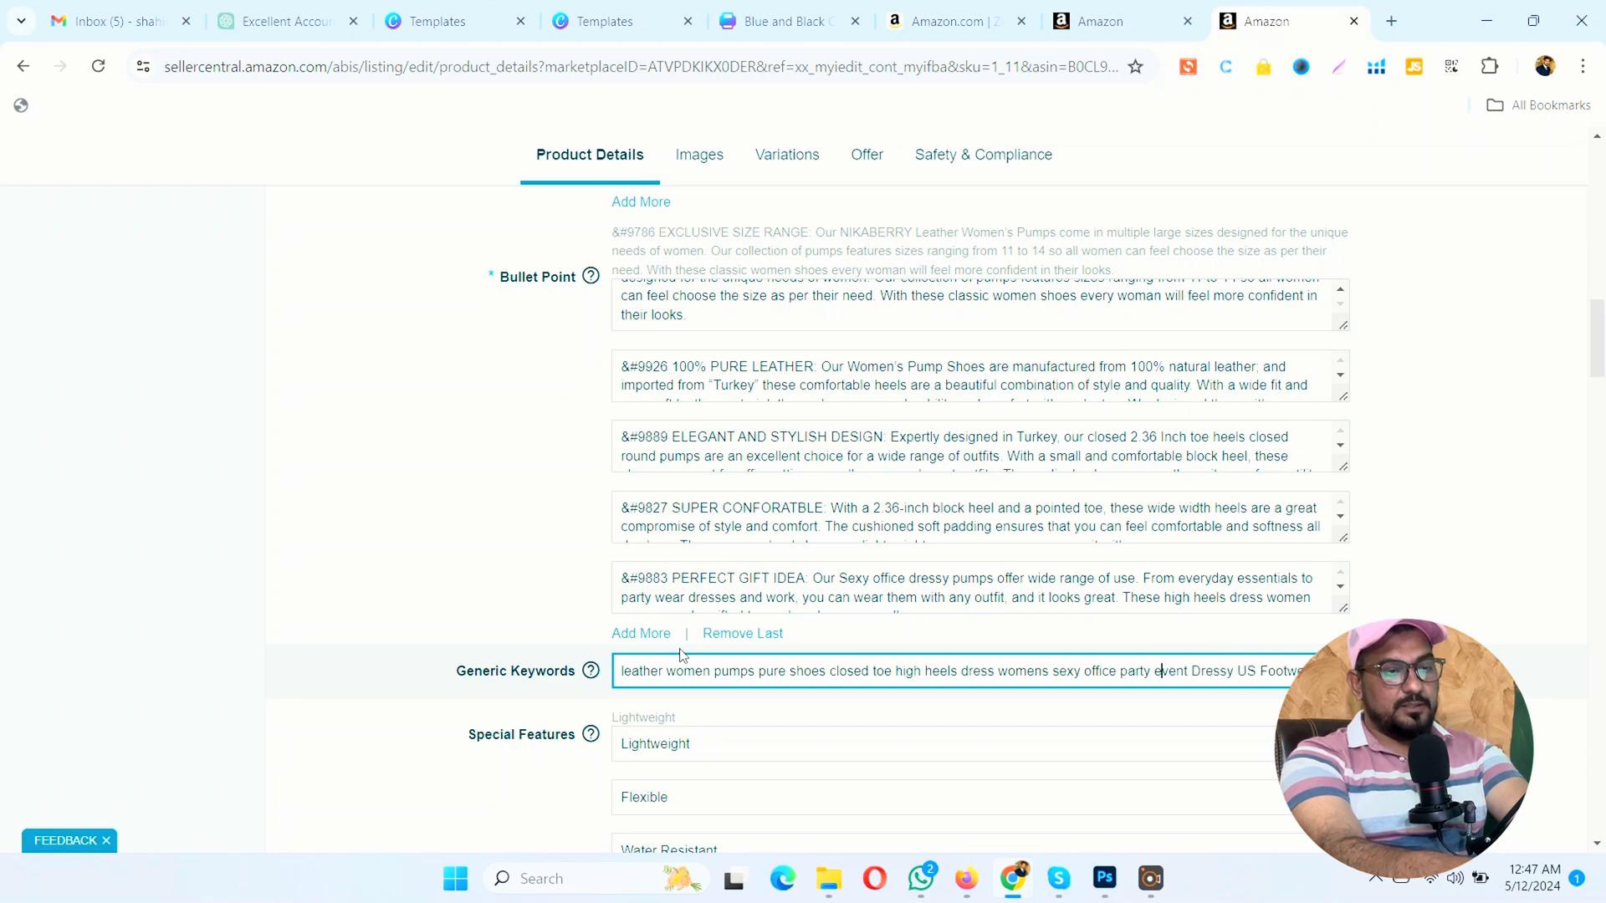
Step: Put "dressy" and "footwear" in lowercase in the generic keywords, leaving "US" in capitals
{"action": "key", "text": "Right"}
{"action": "key", "text": "Right"}
{"action": "key", "text": "BackSpace"}
{"action": "type", "text": "d"}
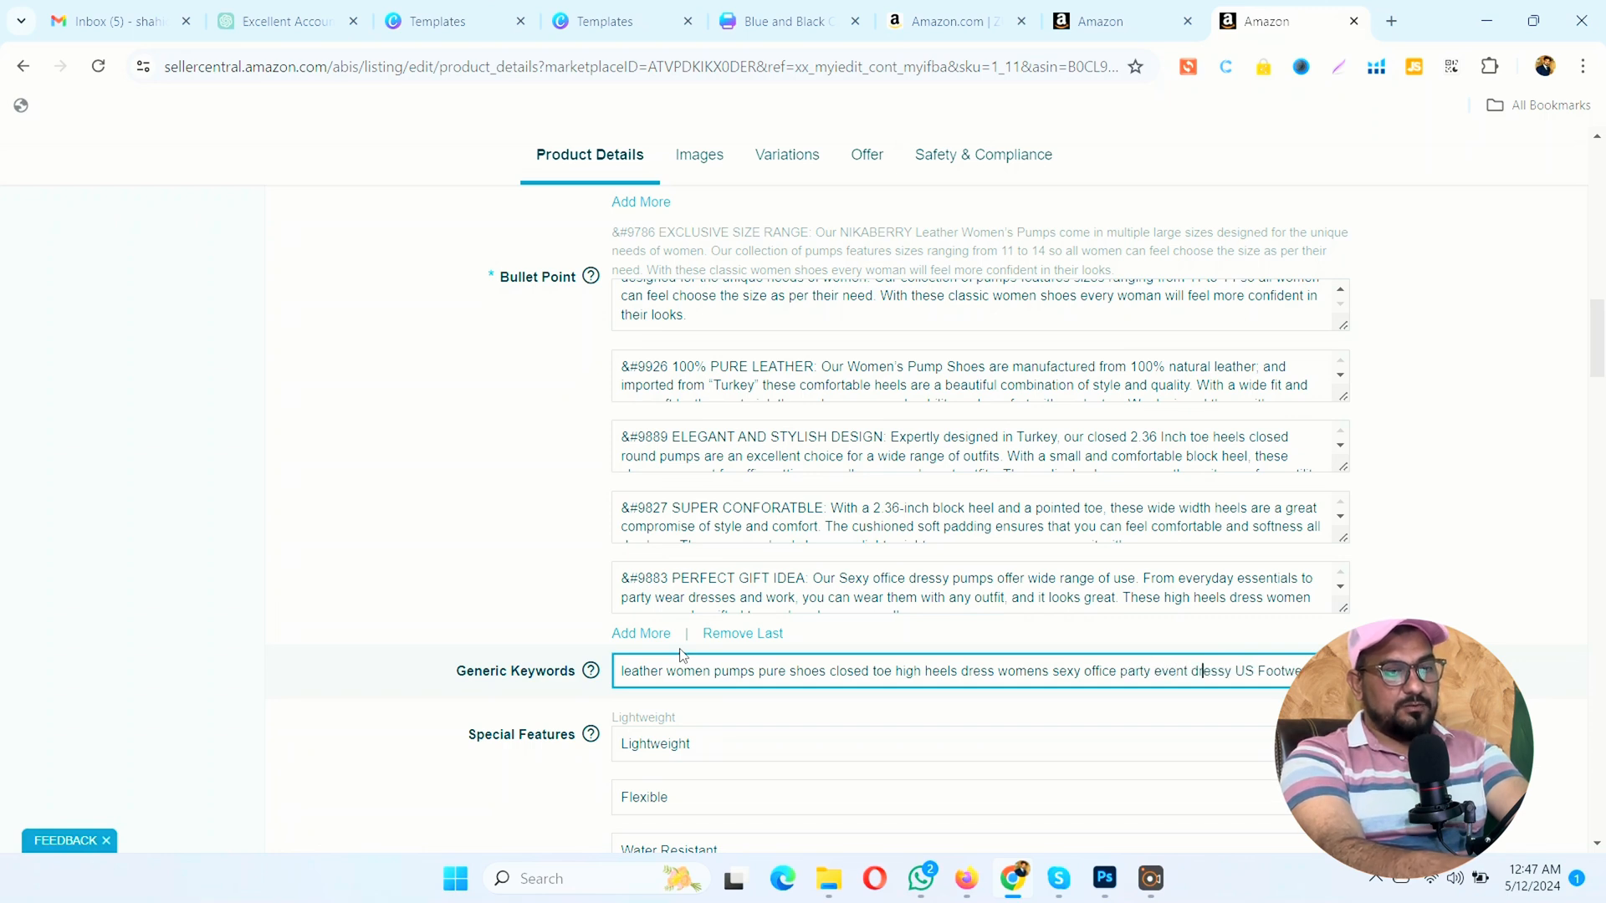
{"action": "key", "text": "BackSpace"}
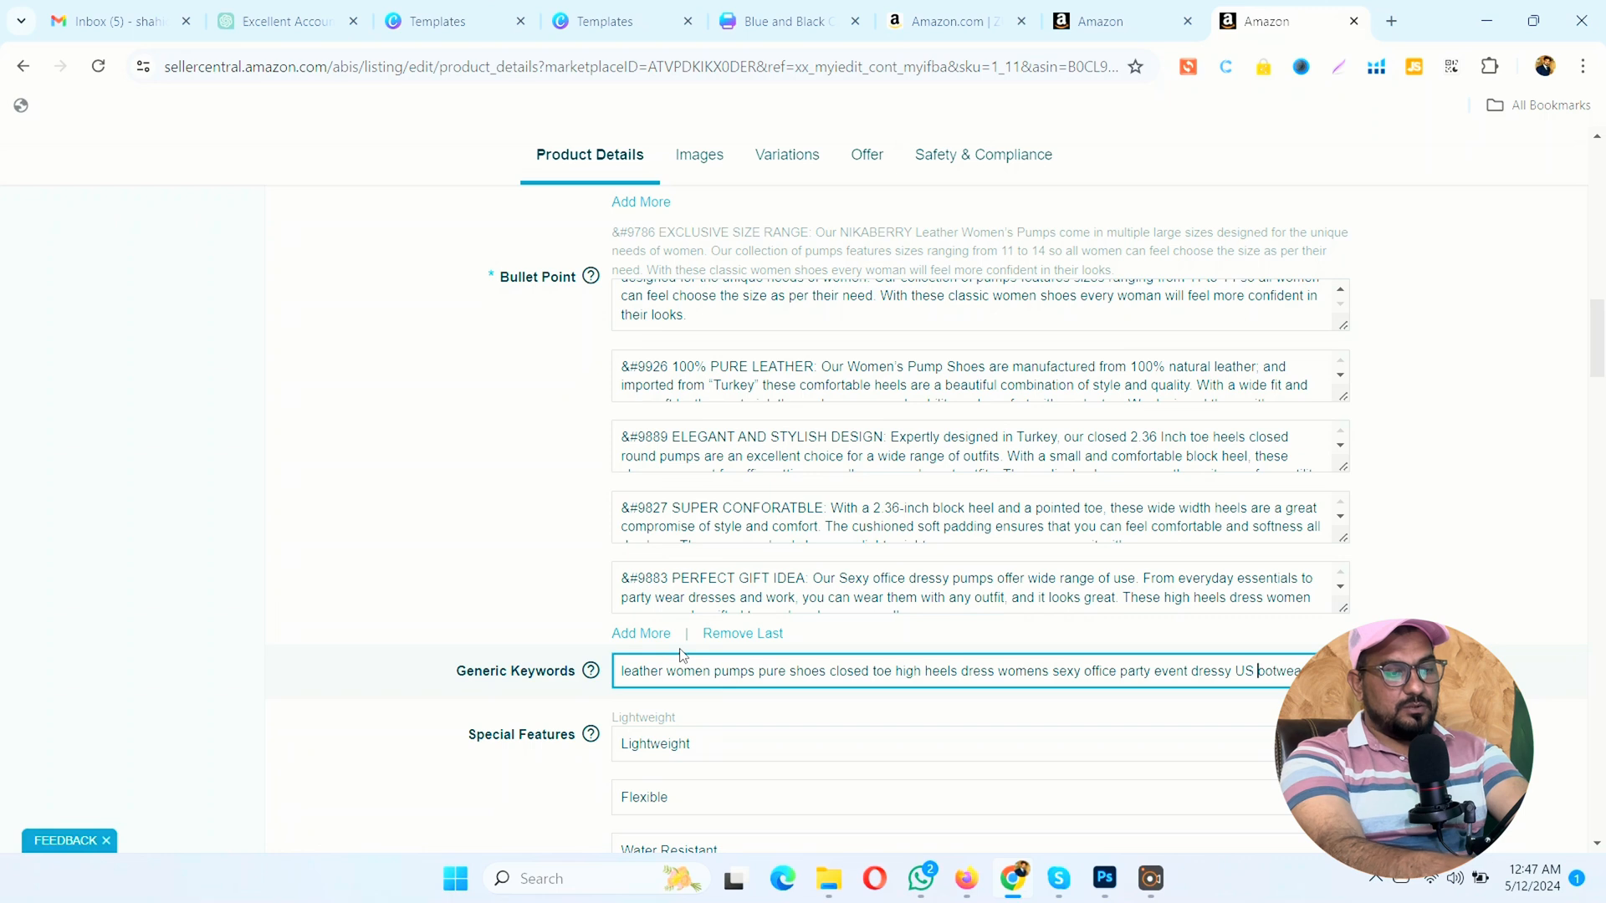
{"action": "type", "text": "f"}
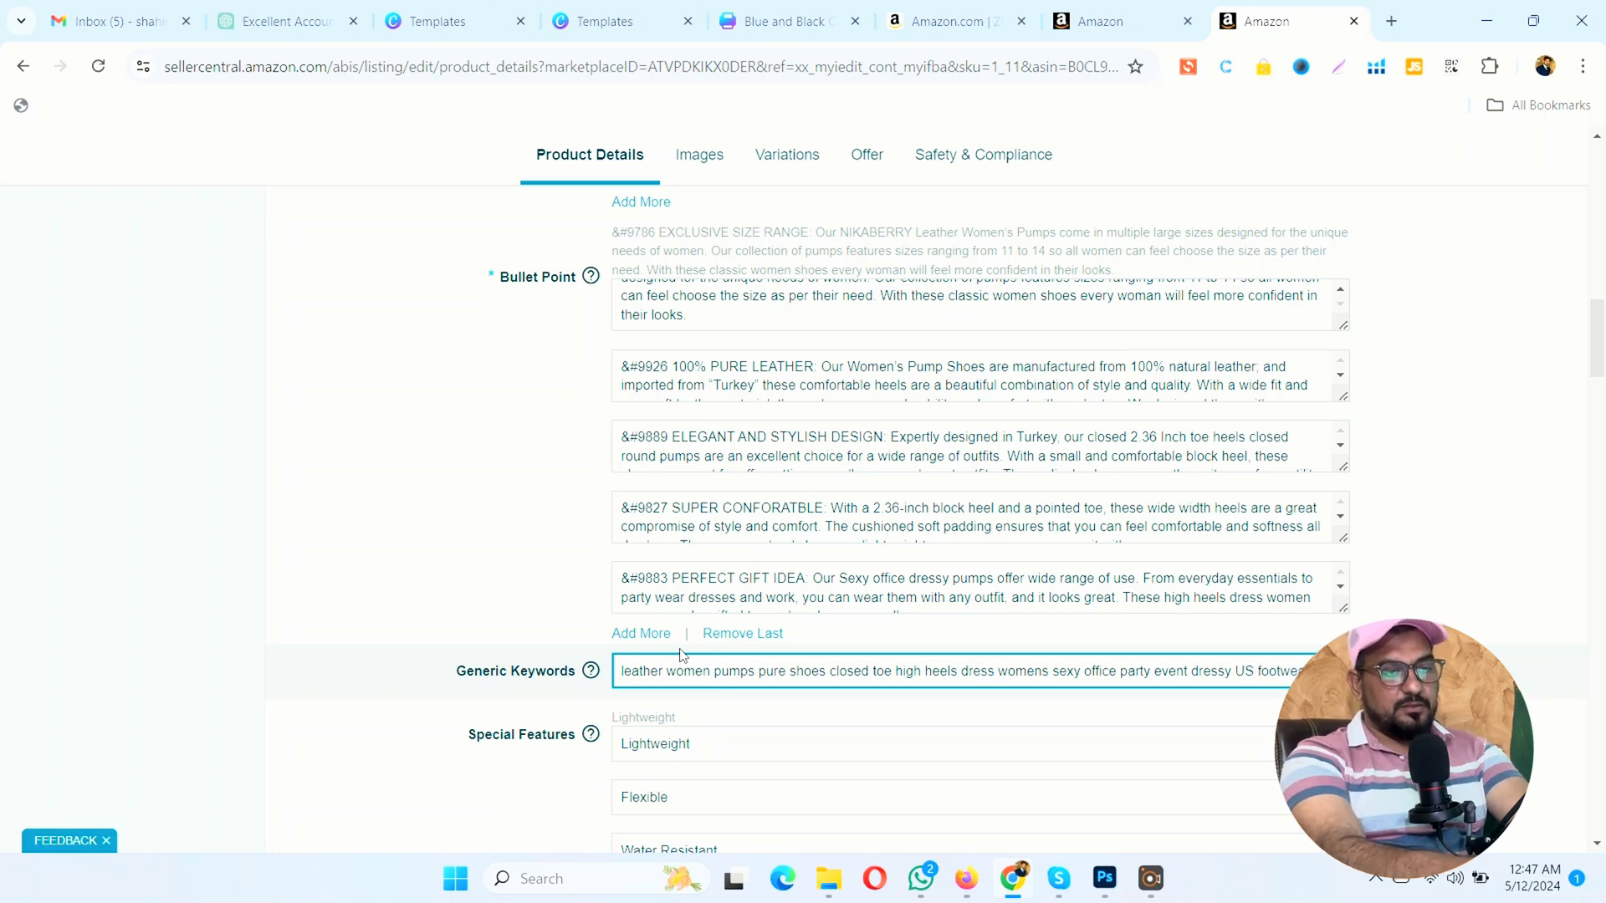
Step: Remove "and" after "adult" in the generic keywords and change the following "Women" to lowercase "women"
{"action": "key", "text": "shift+Right"}
{"action": "key", "text": "shift+Right"}
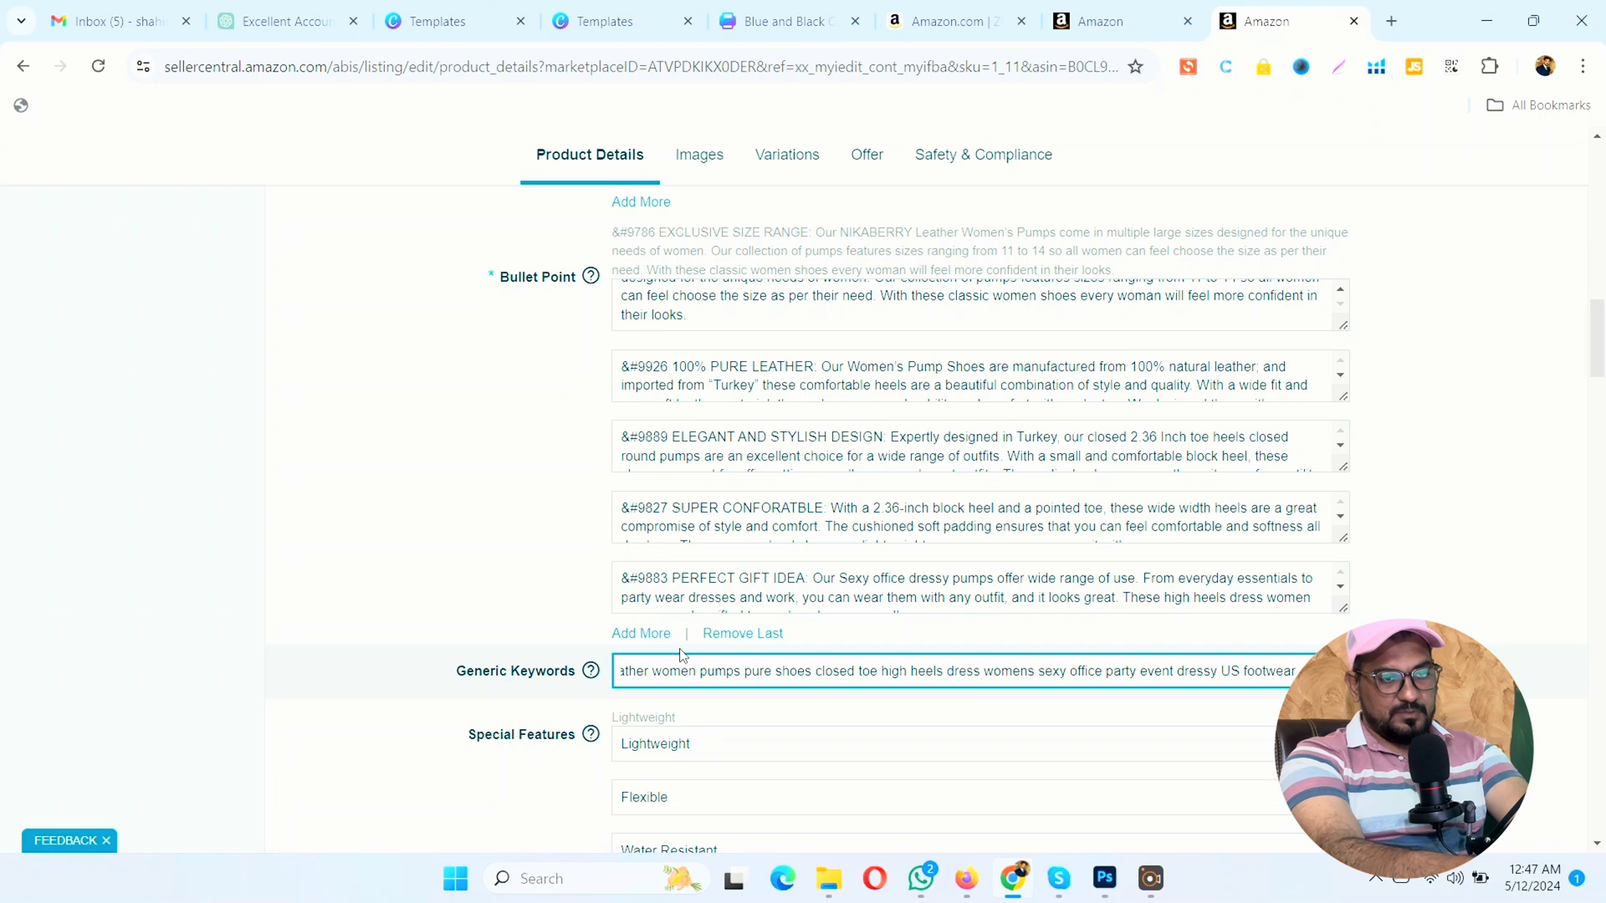
{"action": "key", "text": "shift+Right"}
{"action": "key", "text": "shift+Right"}
{"action": "key", "text": "shift+Right"}
{"action": "key", "text": "shift+Right"}
{"action": "key", "text": "shift+Right"}
{"action": "key", "text": "shift+Right"}
{"action": "key", "text": "shift+Right"}
{"action": "key", "text": "shift+Right"}
{"action": "key", "text": "shift+Right"}
{"action": "key", "text": "shift+Right"}
{"action": "key", "text": "shift+Right"}
{"action": "key", "text": "shift+Right"}
{"action": "key", "text": "shift+Right"}
{"action": "key", "text": "shift+Right"}
{"action": "key", "text": "shift+Right"}
{"action": "key", "text": "shift+Right"}
{"action": "key", "text": "shift+Right"}
{"action": "key", "text": "shift+Right"}
{"action": "key", "text": "shift+Right"}
{"action": "key", "text": "shift+Right"}
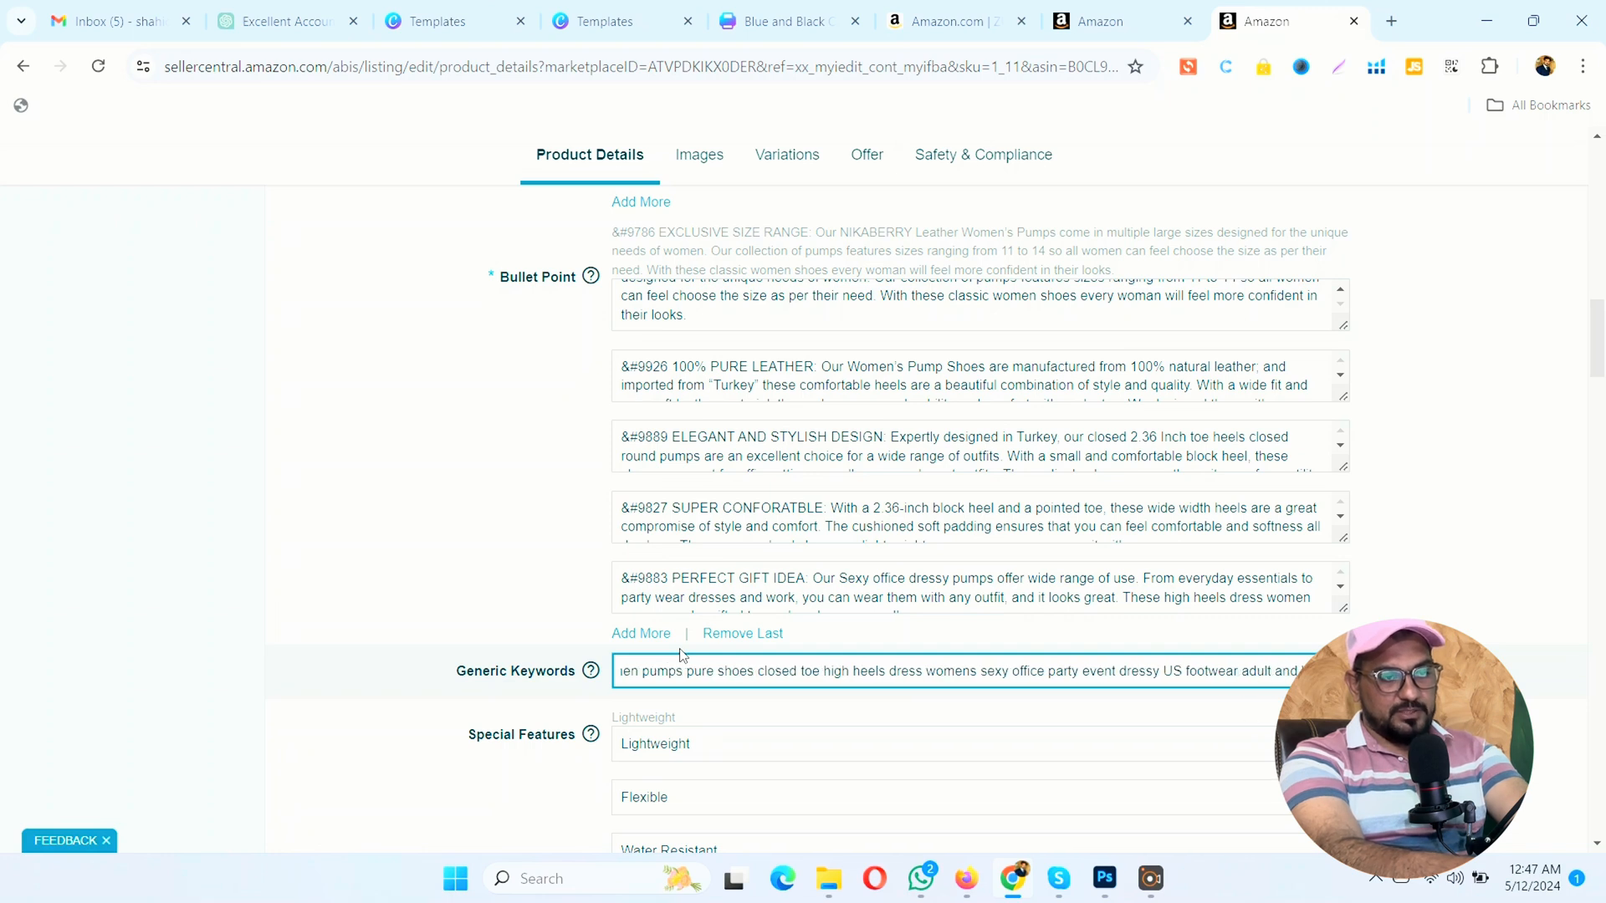
{"action": "key", "text": "Left"}
{"action": "key", "text": "Left"}
{"action": "key", "text": "Left"}
{"action": "key", "text": "Left"}
{"action": "key", "text": "Left"}
{"action": "key", "text": "Left"}
{"action": "key", "text": "Left"}
{"action": "key", "text": "Left"}
{"action": "key", "text": "Left"}
{"action": "key", "text": "Left"}
{"action": "key", "text": "Left"}
{"action": "key", "text": "Left"}
{"action": "key", "text": "Left"}
{"action": "key", "text": "Left"}
{"action": "key", "text": "Left"}
{"action": "key", "text": "Left"}
{"action": "key", "text": "Left"}
{"action": "key", "text": "Left"}
{"action": "key", "text": "Left"}
{"action": "key", "text": "Left"}
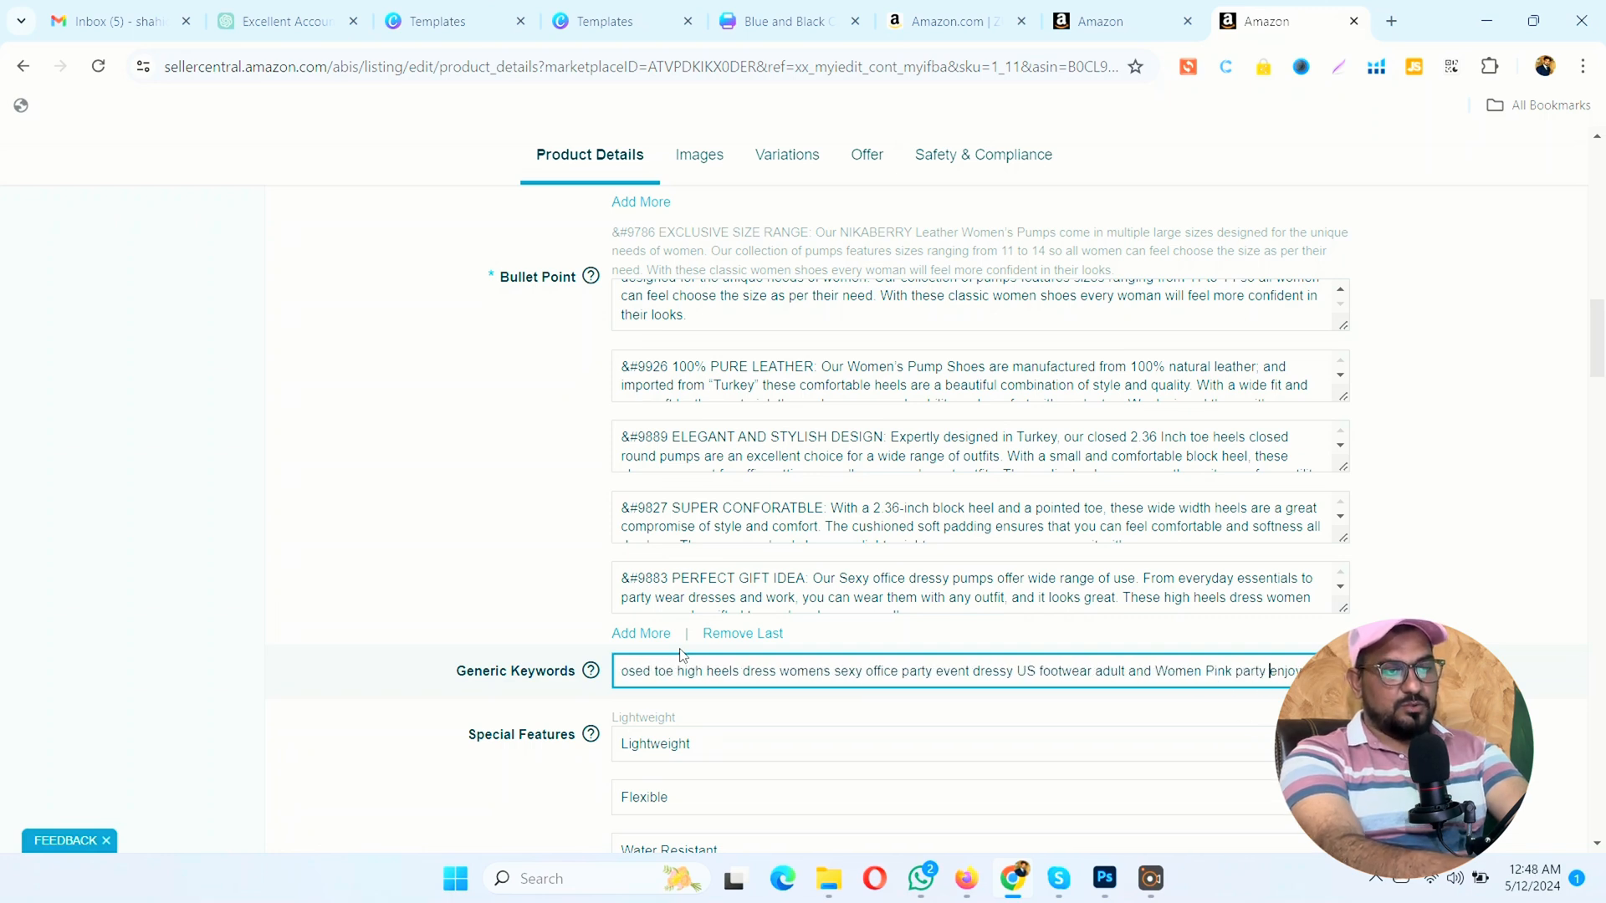
{"action": "key", "text": "BackSpace"}
{"action": "key", "text": "BackSpace"}
{"action": "key", "text": "BackSpace"}
{"action": "key", "text": "BackSpace"}
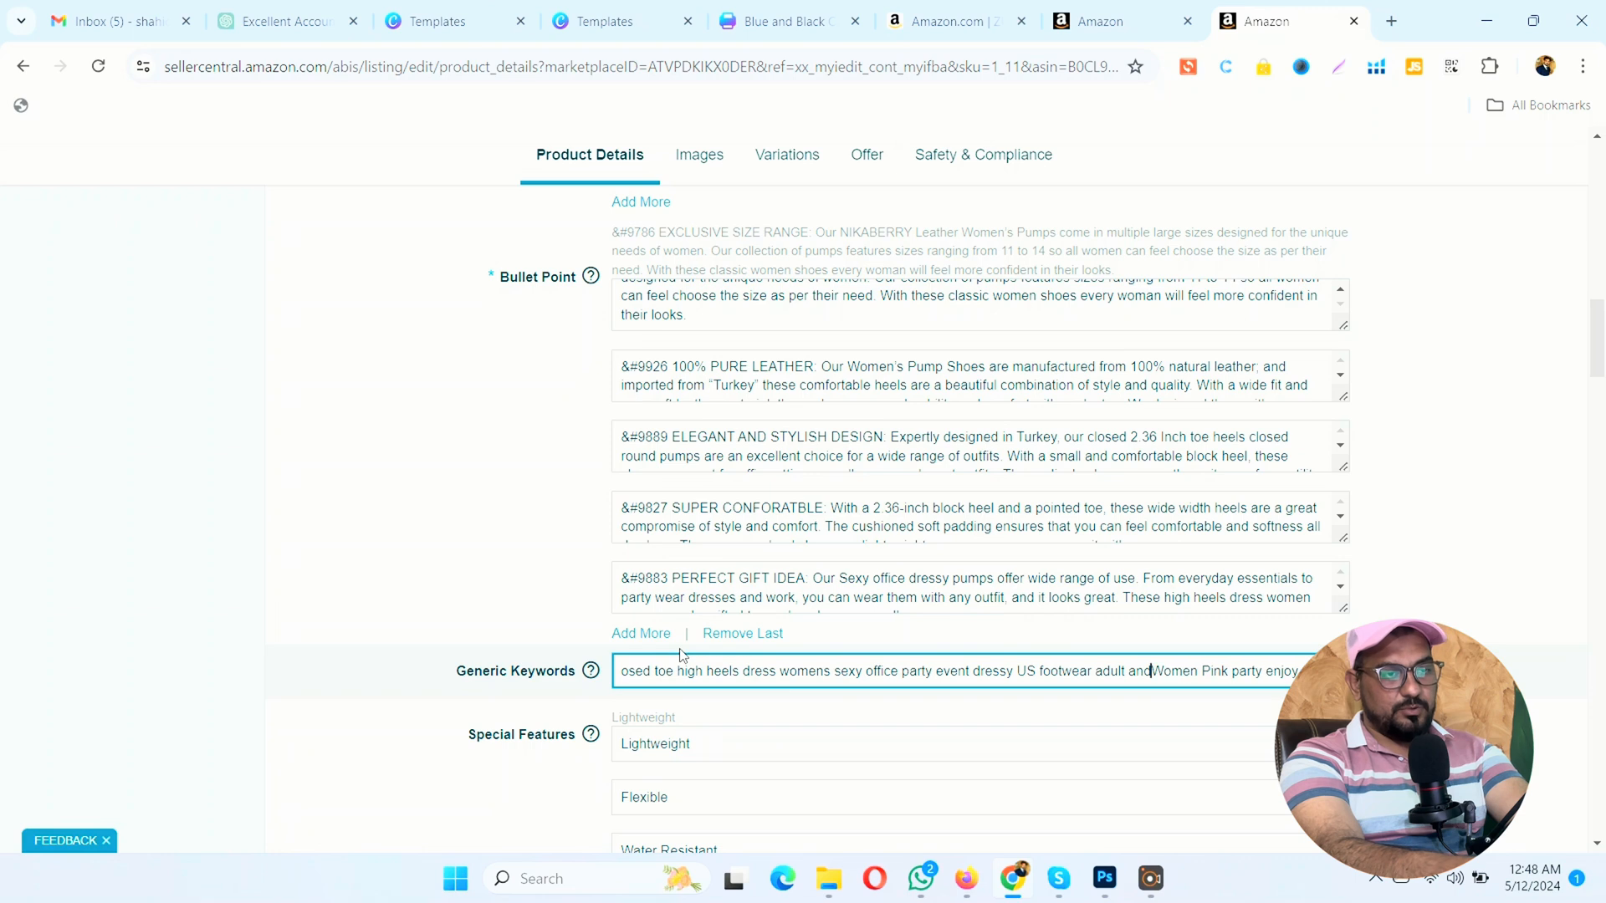
{"action": "key", "text": "Right"}
{"action": "key", "text": "BackSpace"}
{"action": "type", "text": "w"}
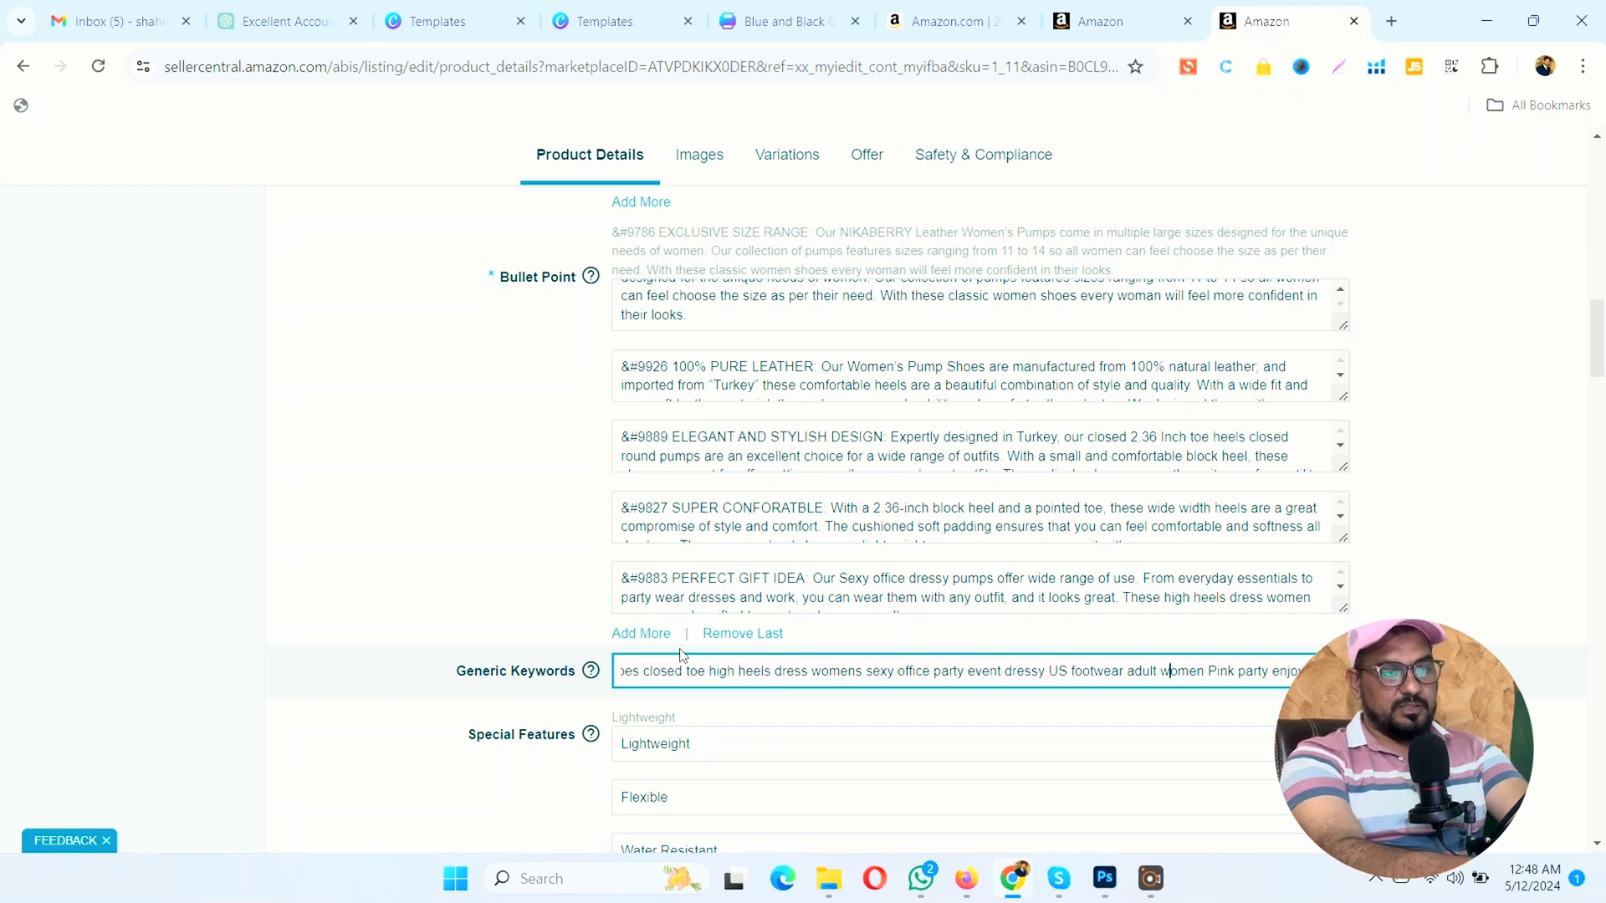
Step: Change "Pink" to lowercase "pink" in the generic keywords and delete the surplus trailing characters at the end
{"action": "key", "text": "Right"}
{"action": "key", "text": "BackSpace"}
{"action": "type", "text": "p"}
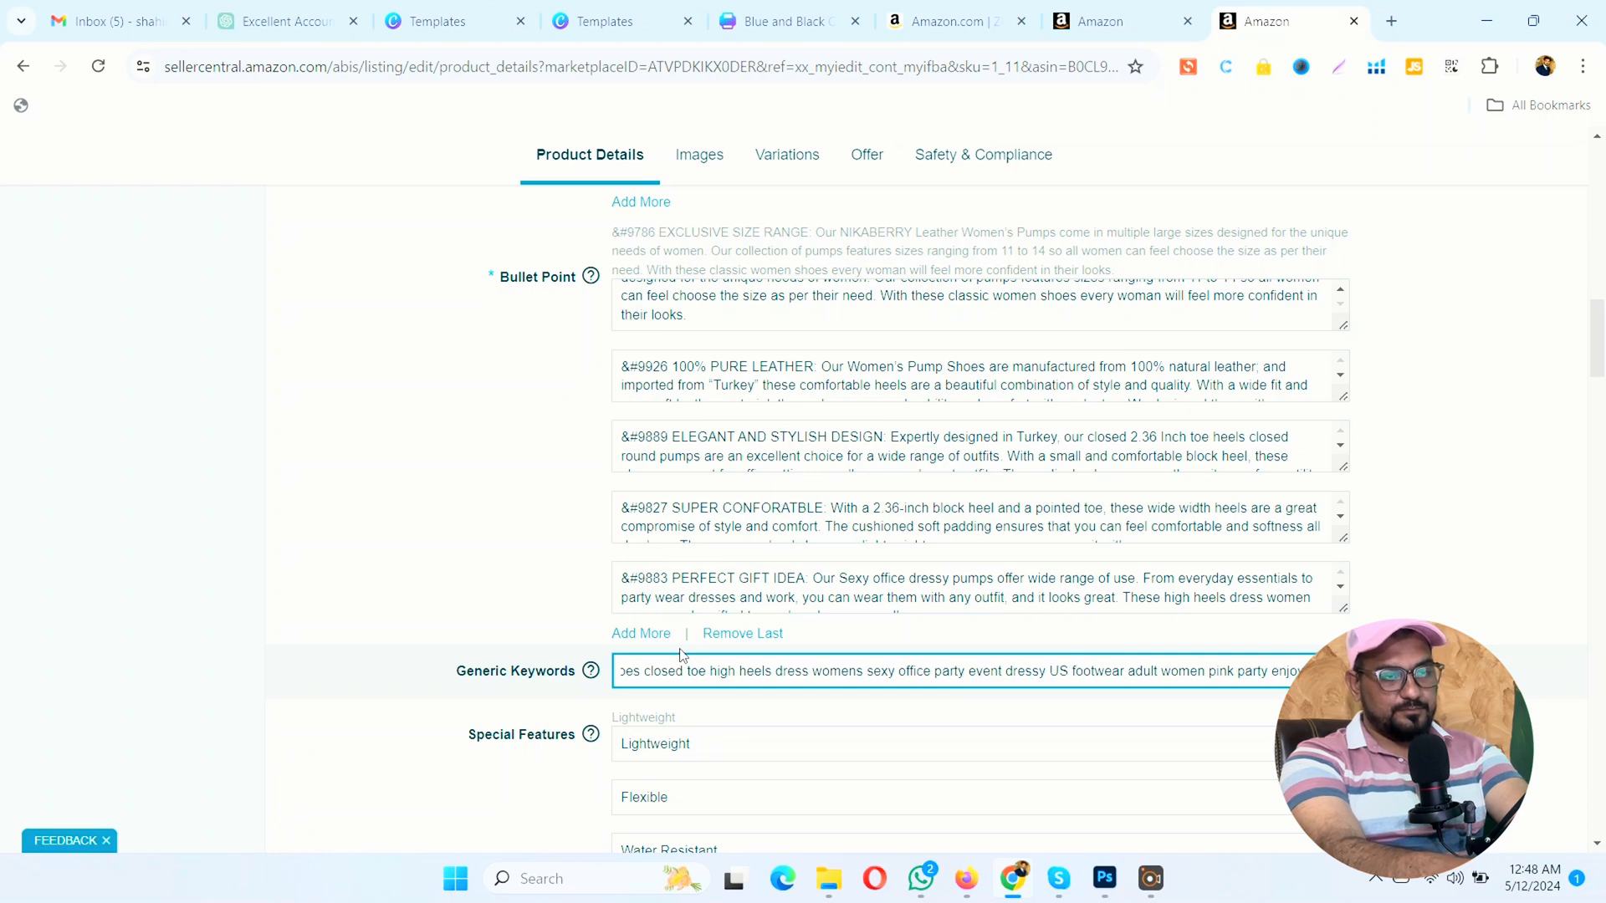
{"action": "key", "text": "Right"}
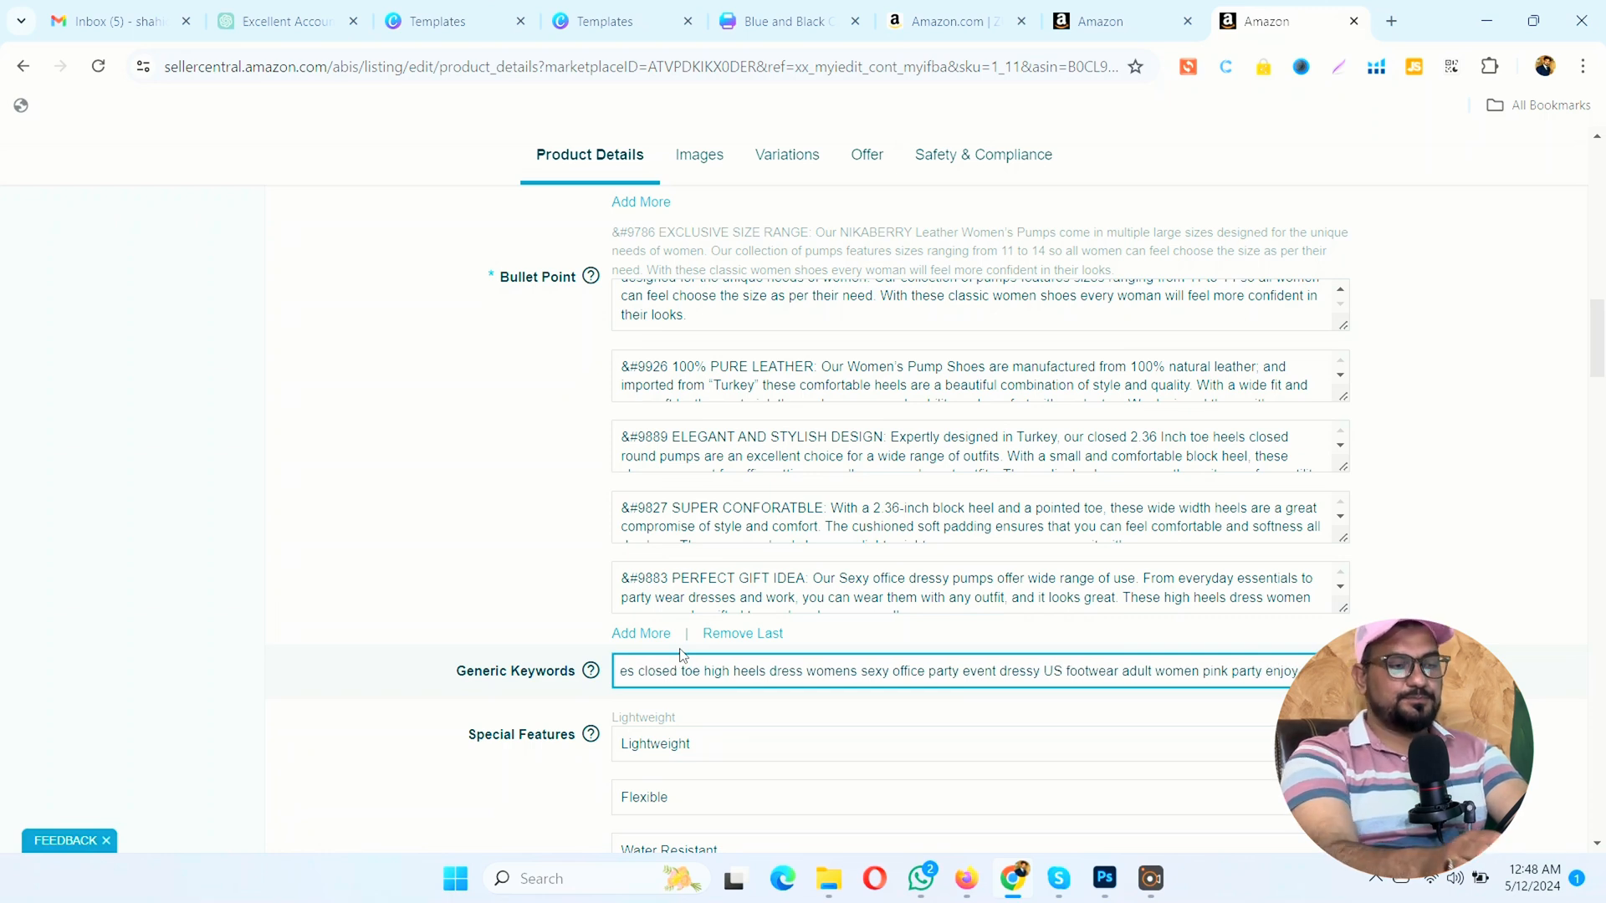
{"action": "key", "text": "BackSpace"}
{"action": "key", "text": "BackSpace"}
{"action": "key", "text": "BackSpace"}
{"action": "key", "text": "BackSpace"}
{"action": "key", "text": "BackSpace"}
{"action": "key", "text": "BackSpace"}
{"action": "key", "text": "BackSpace"}
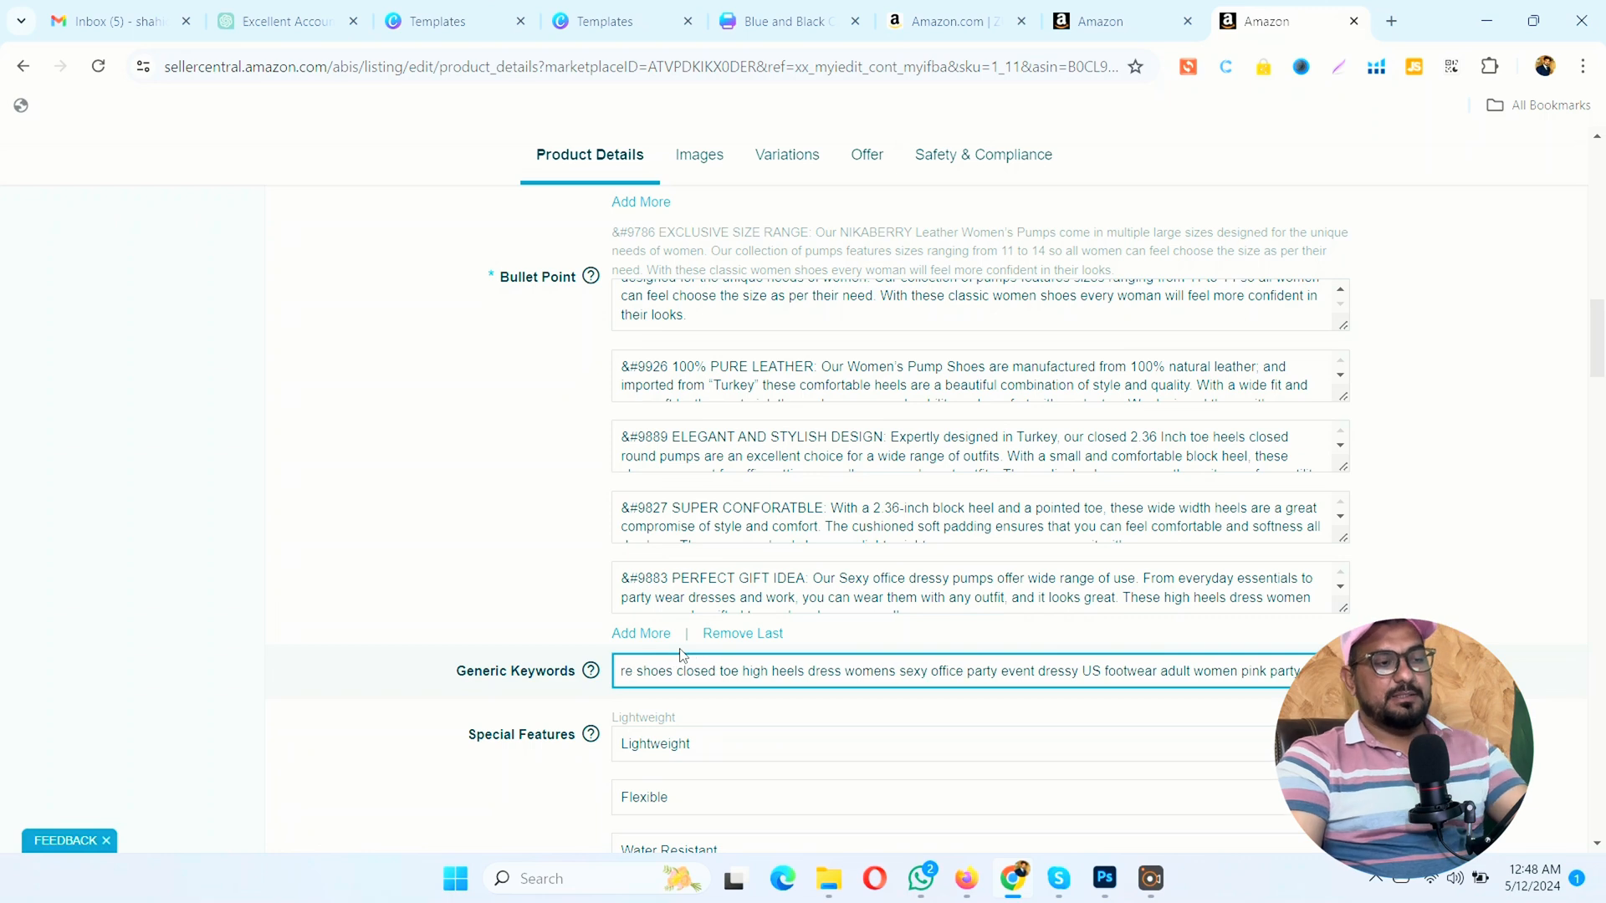
{"action": "left_click", "coordinate": [112, 447]}
Step: Review the product's special features, from Lightweight through All Weather Grip
{"action": "scroll", "coordinate": [125, 443], "scroll_direction": "down", "scroll_amount": 1}
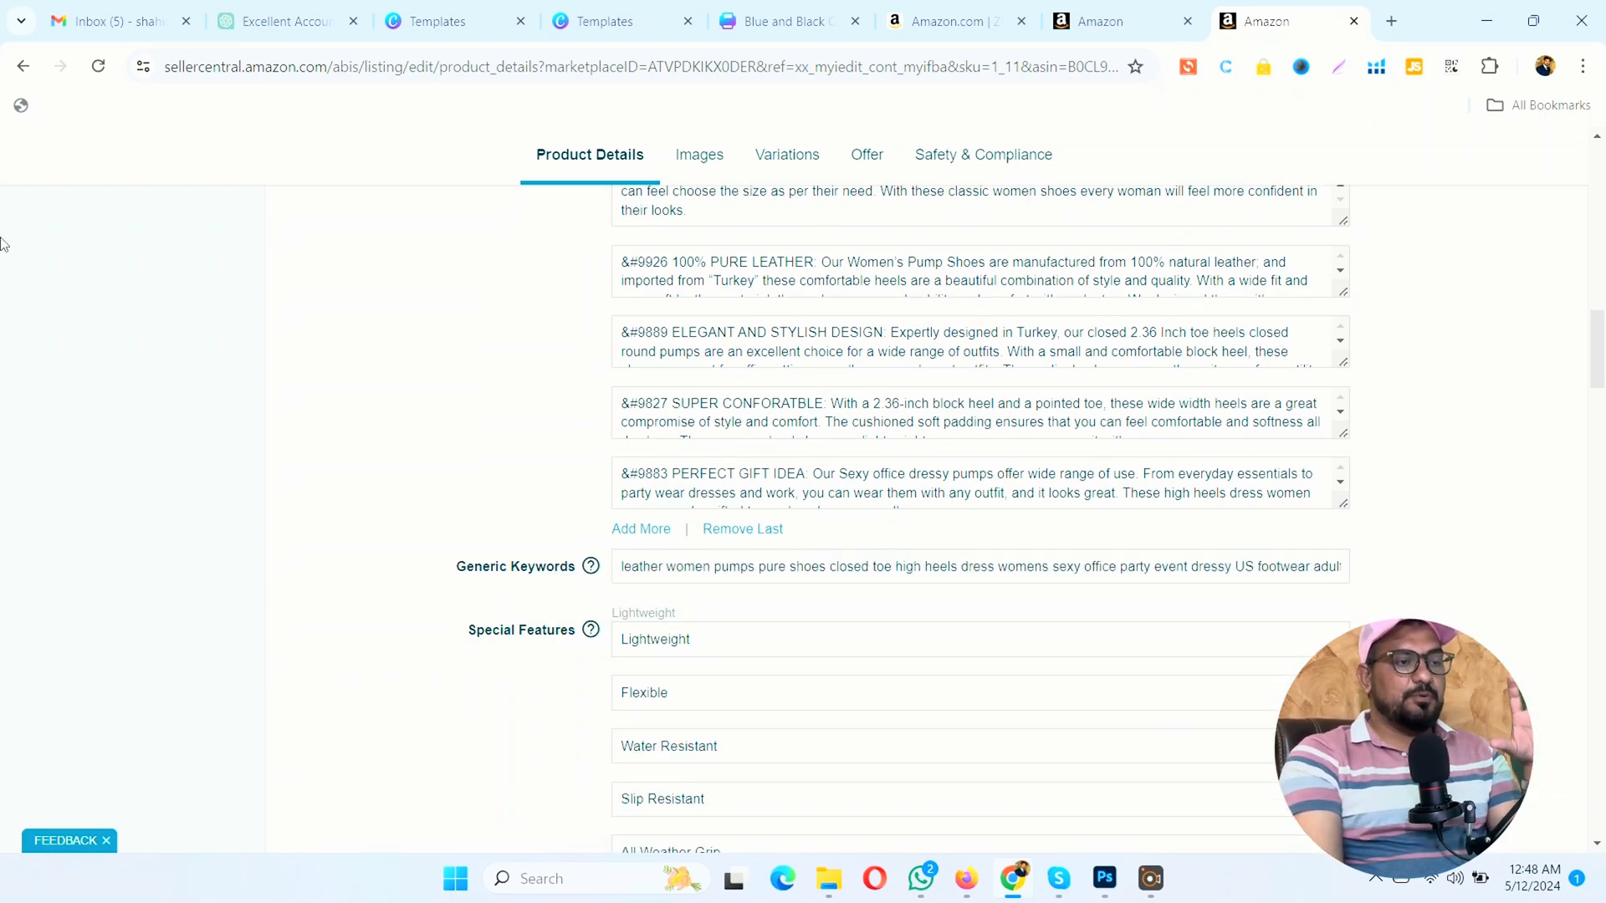
{"action": "scroll", "coordinate": [377, 398], "scroll_direction": "down", "scroll_amount": 2}
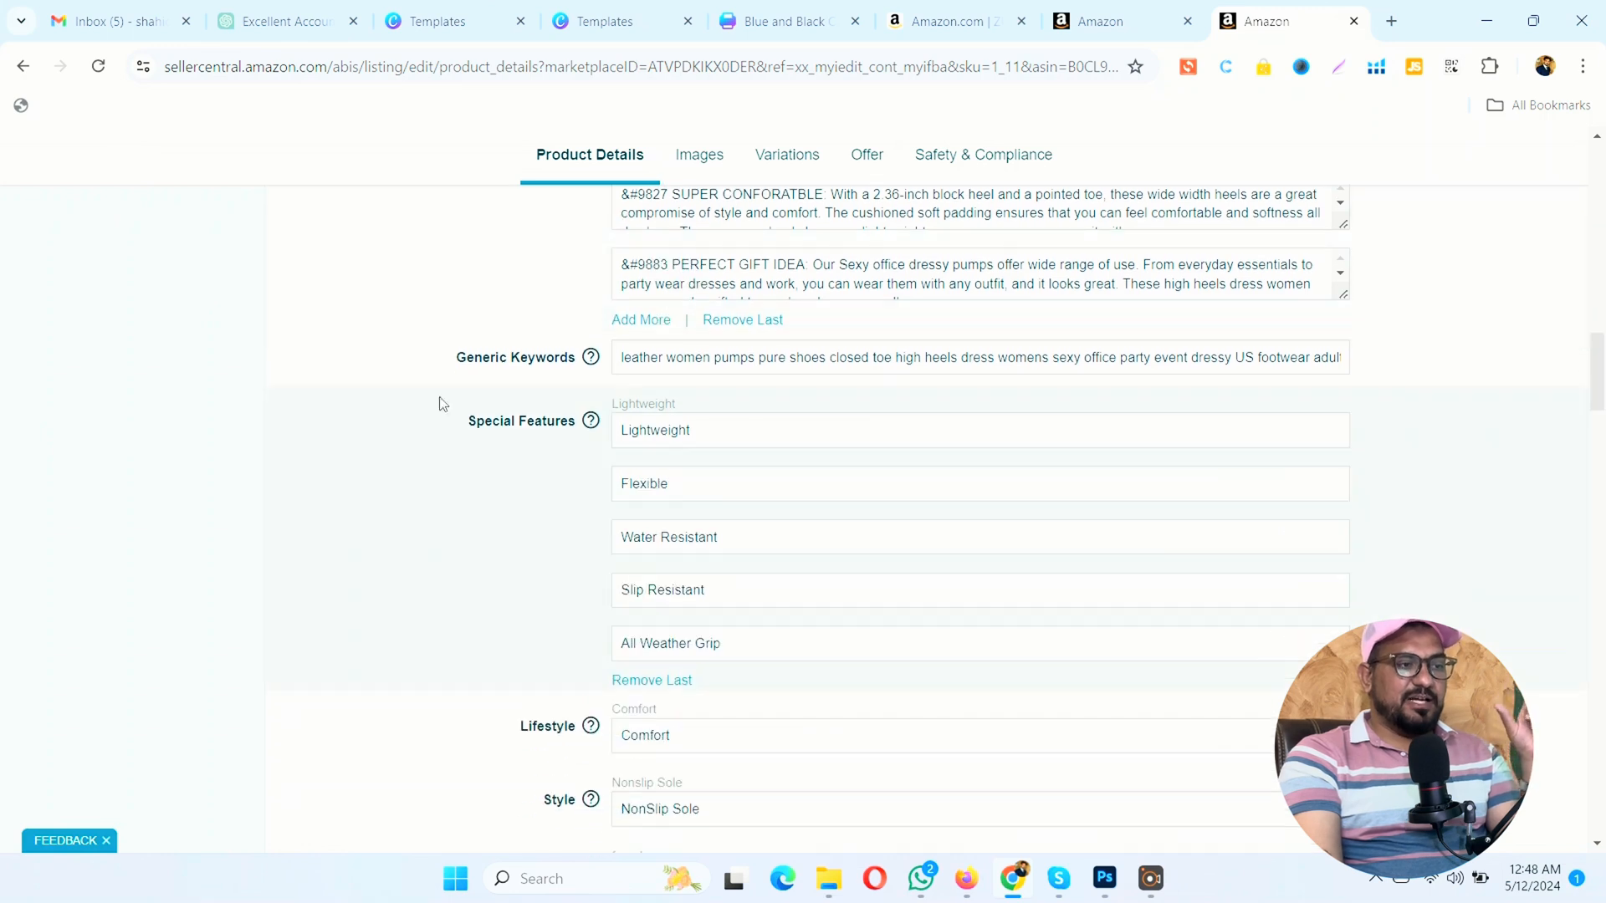
{"action": "left_click", "coordinate": [657, 432]}
{"action": "left_click", "coordinate": [455, 445]}
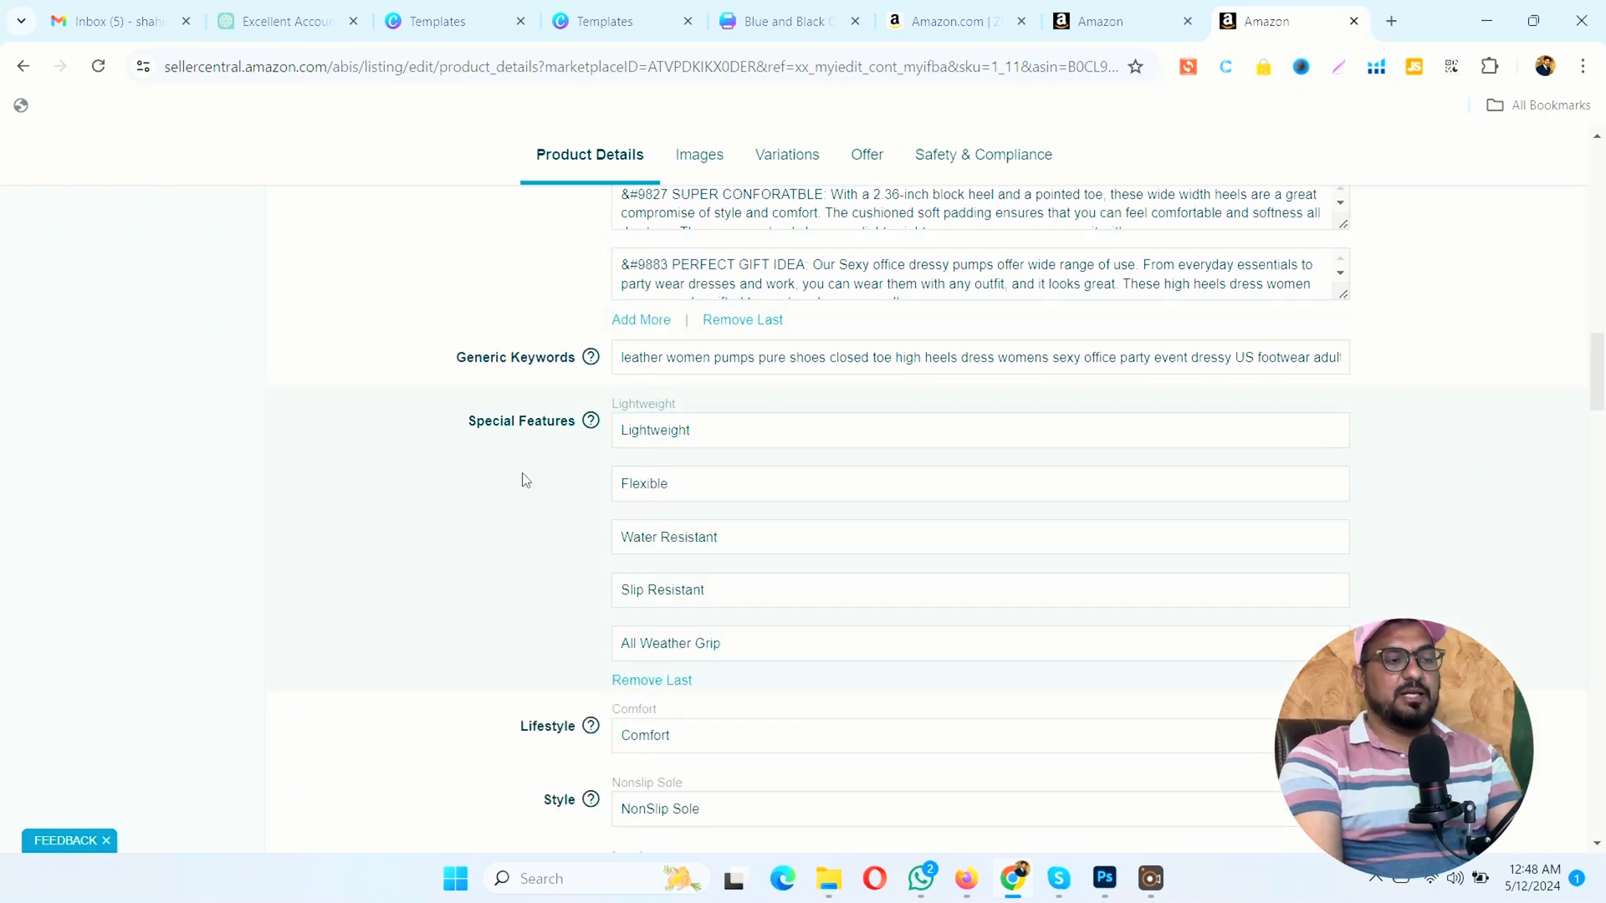
{"action": "left_click", "coordinate": [643, 436]}
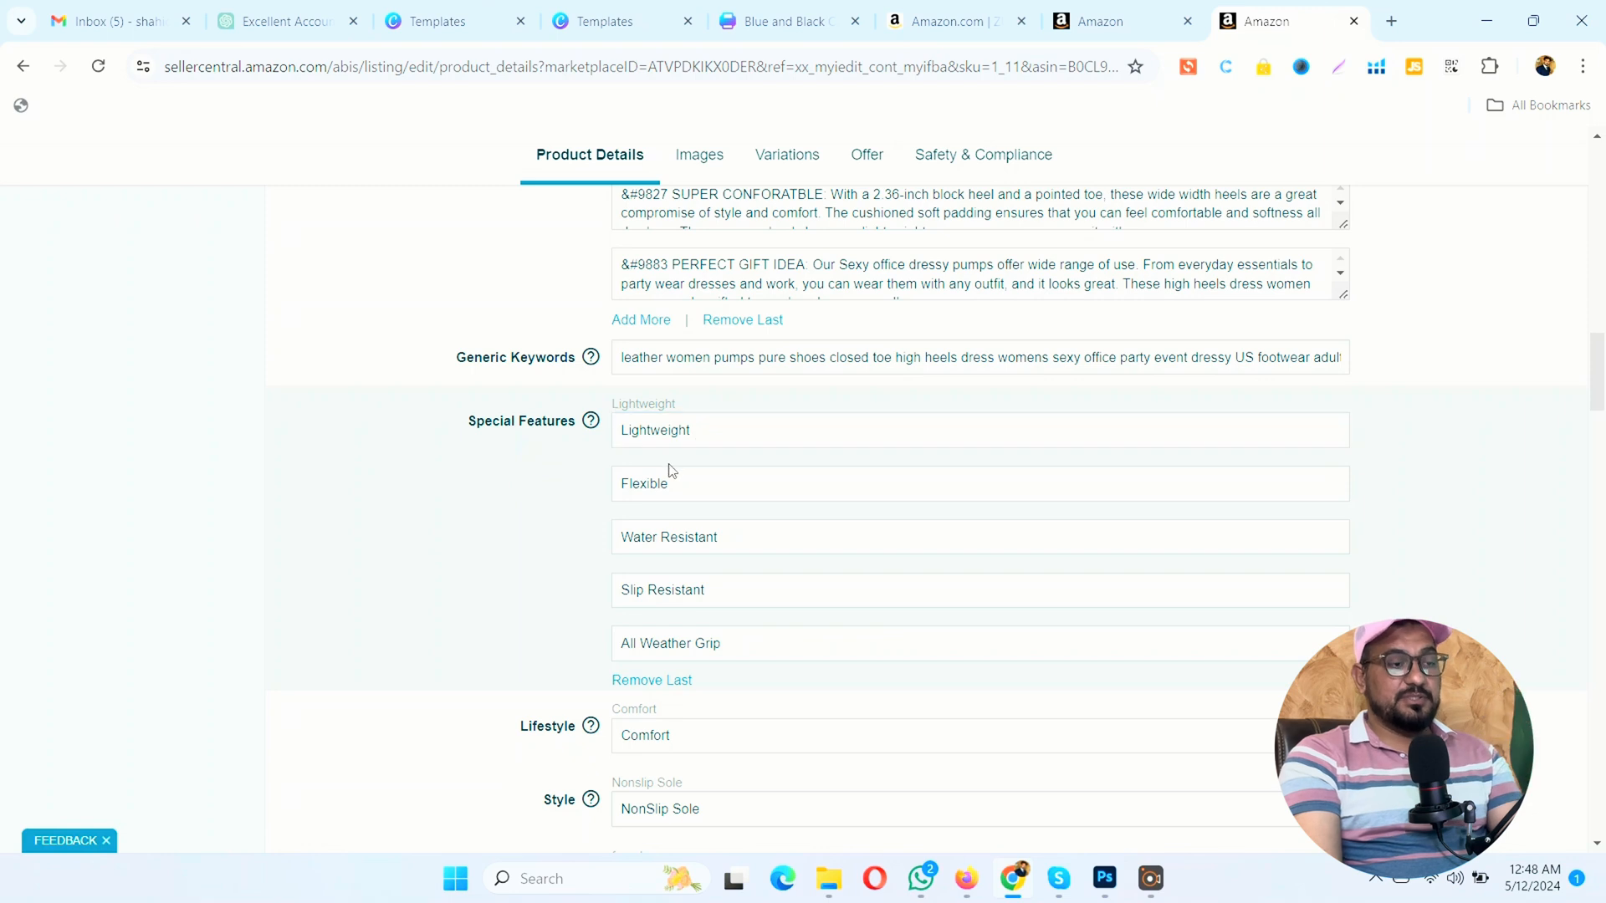
{"action": "left_click", "coordinate": [653, 588]}
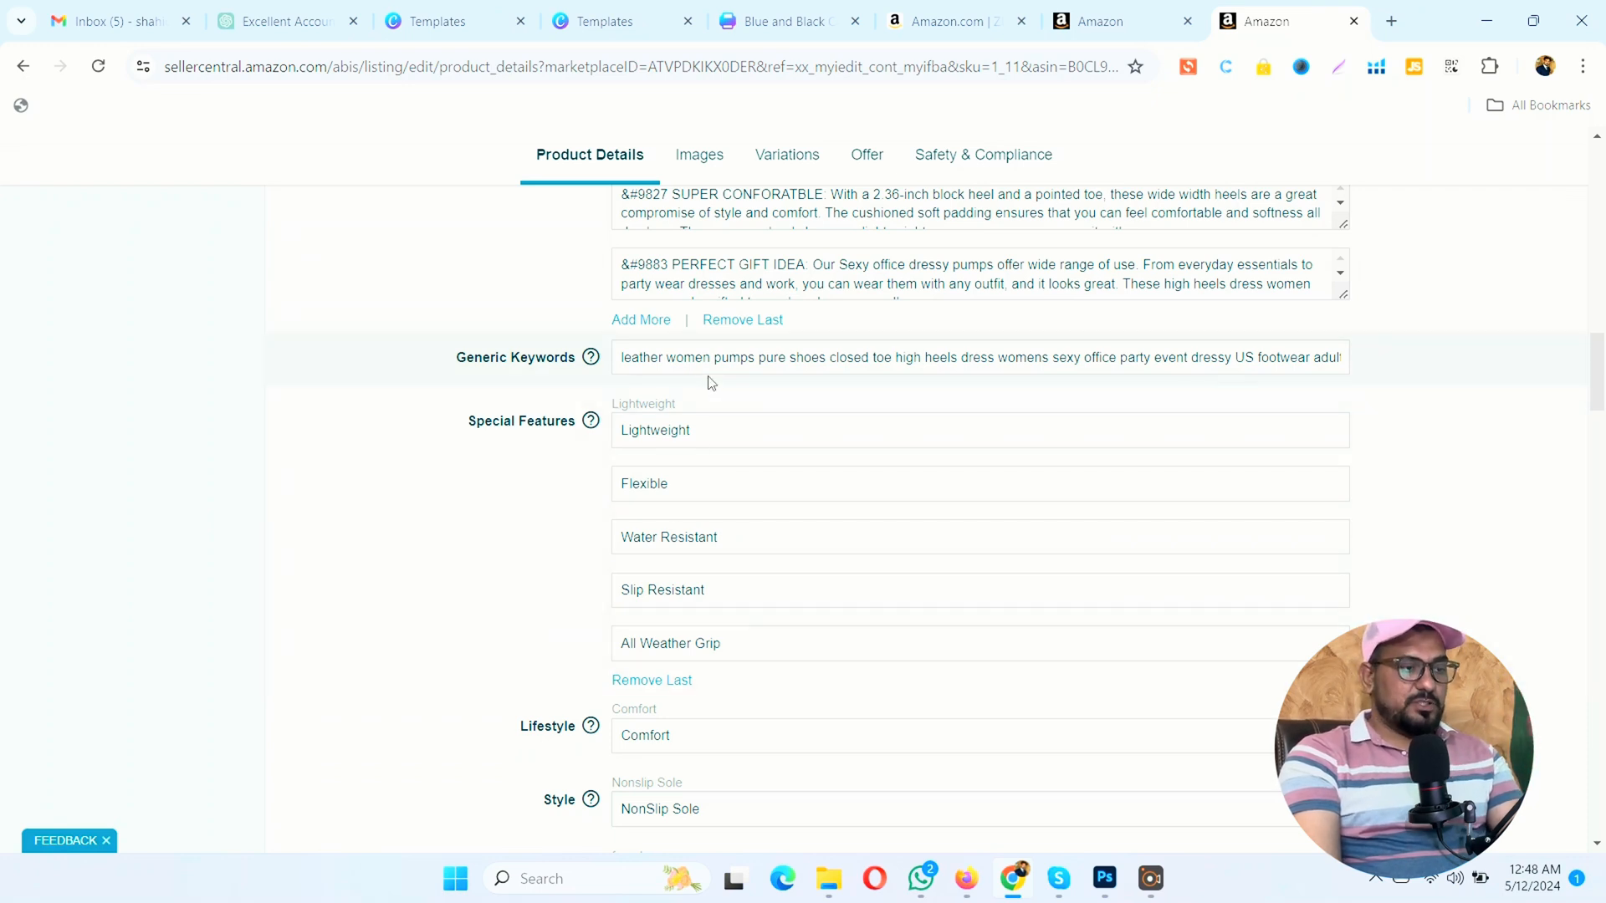
{"action": "scroll", "coordinate": [716, 372], "scroll_direction": "down", "scroll_amount": 1}
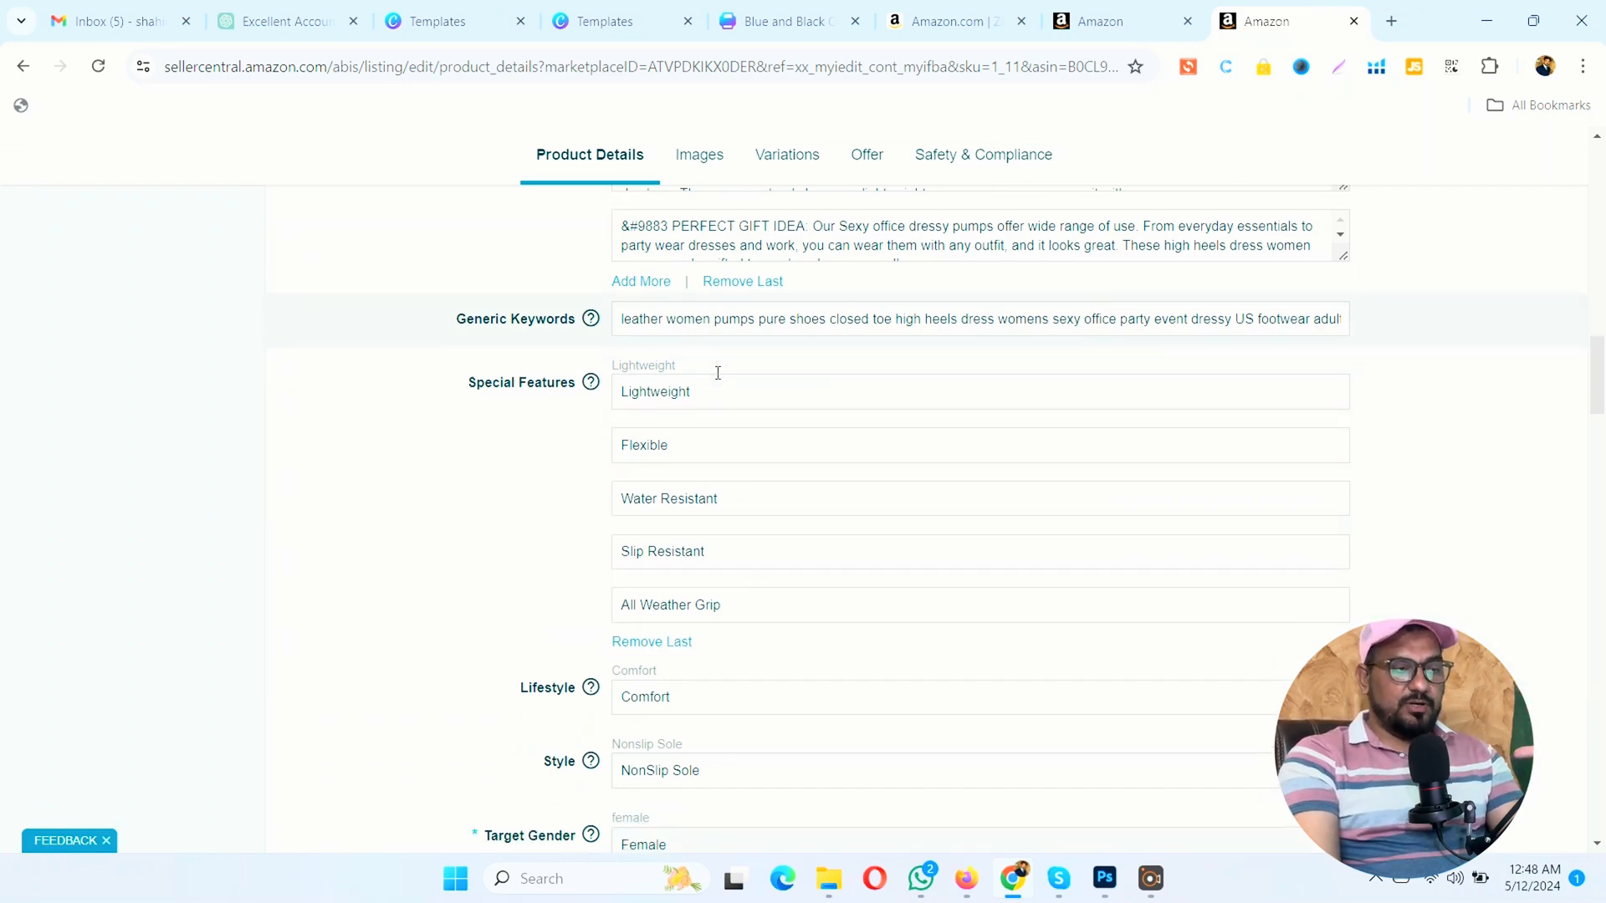
Step: Replace the Lifestyle value with Business Casual from the suggested options
{"action": "left_click", "coordinate": [668, 648]}
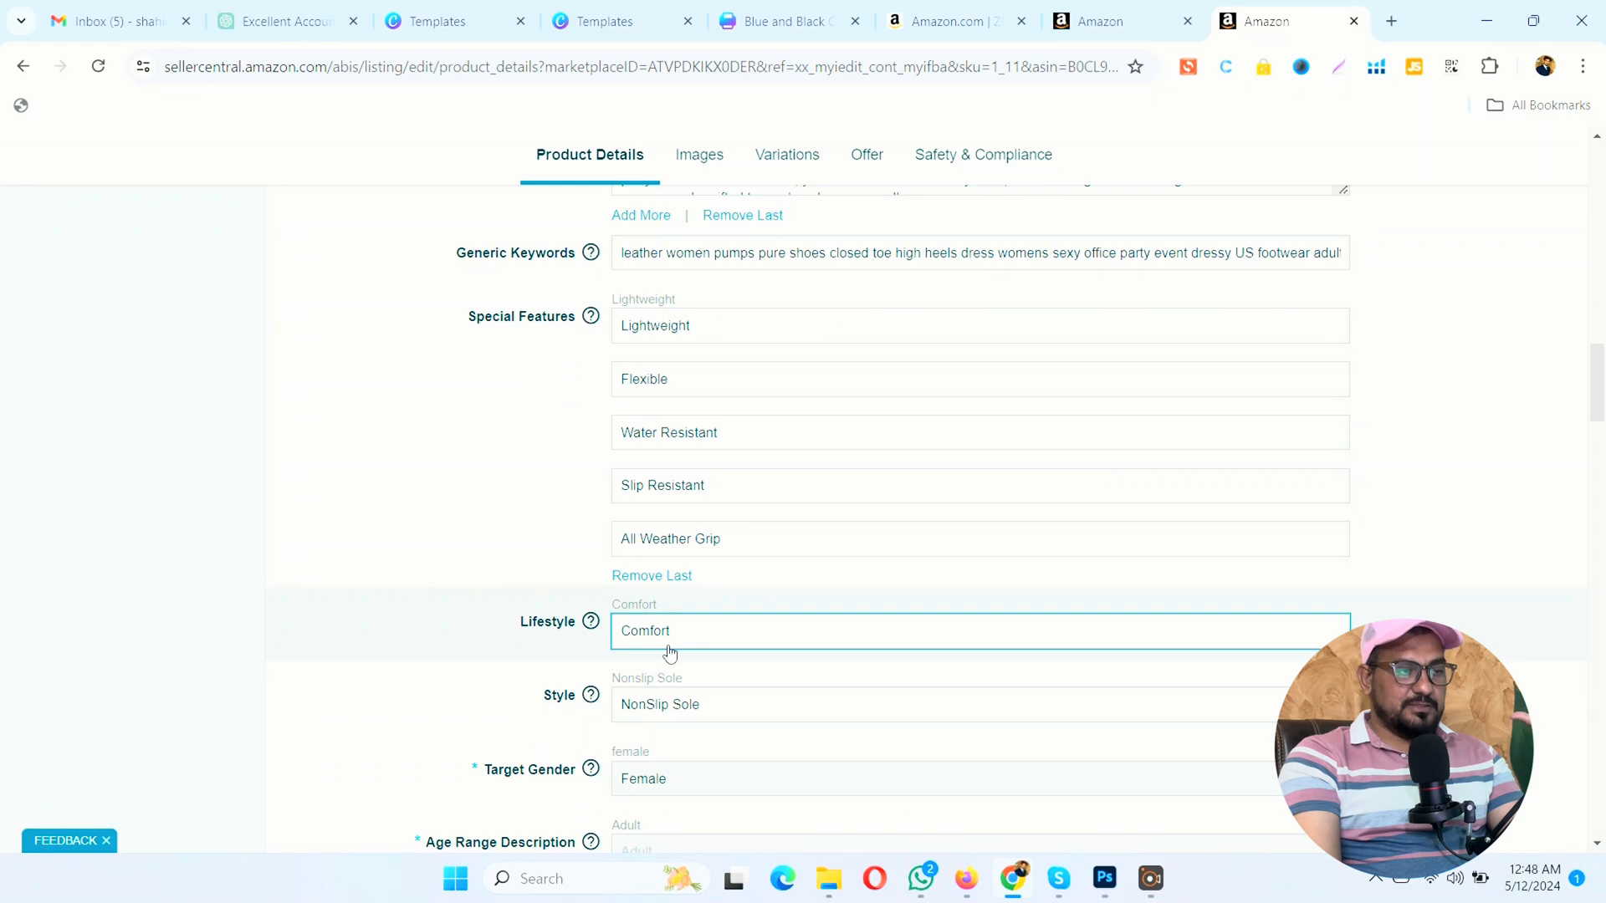
{"action": "left_click", "coordinate": [673, 643]}
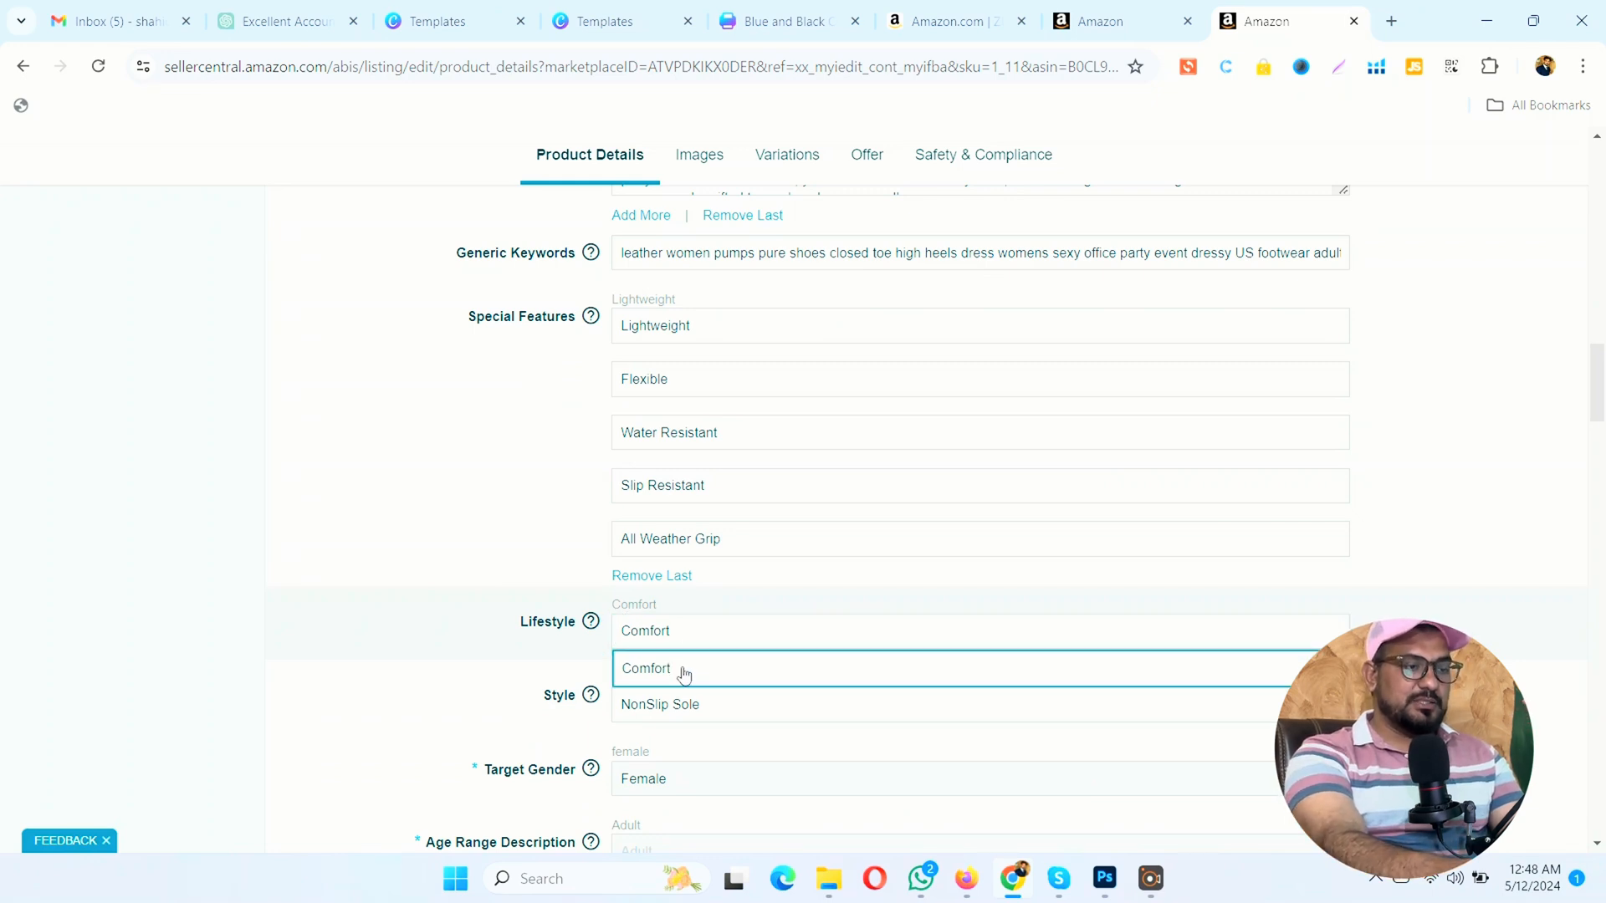
{"action": "left_click", "coordinate": [684, 673]}
{"action": "key", "text": "BackSpace"}
{"action": "key", "text": "BackSpace"}
{"action": "key", "text": "BackSpace"}
{"action": "key", "text": "BackSpace"}
{"action": "key", "text": "BackSpace"}
{"action": "key", "text": "BackSpace"}
{"action": "key", "text": "BackSpace"}
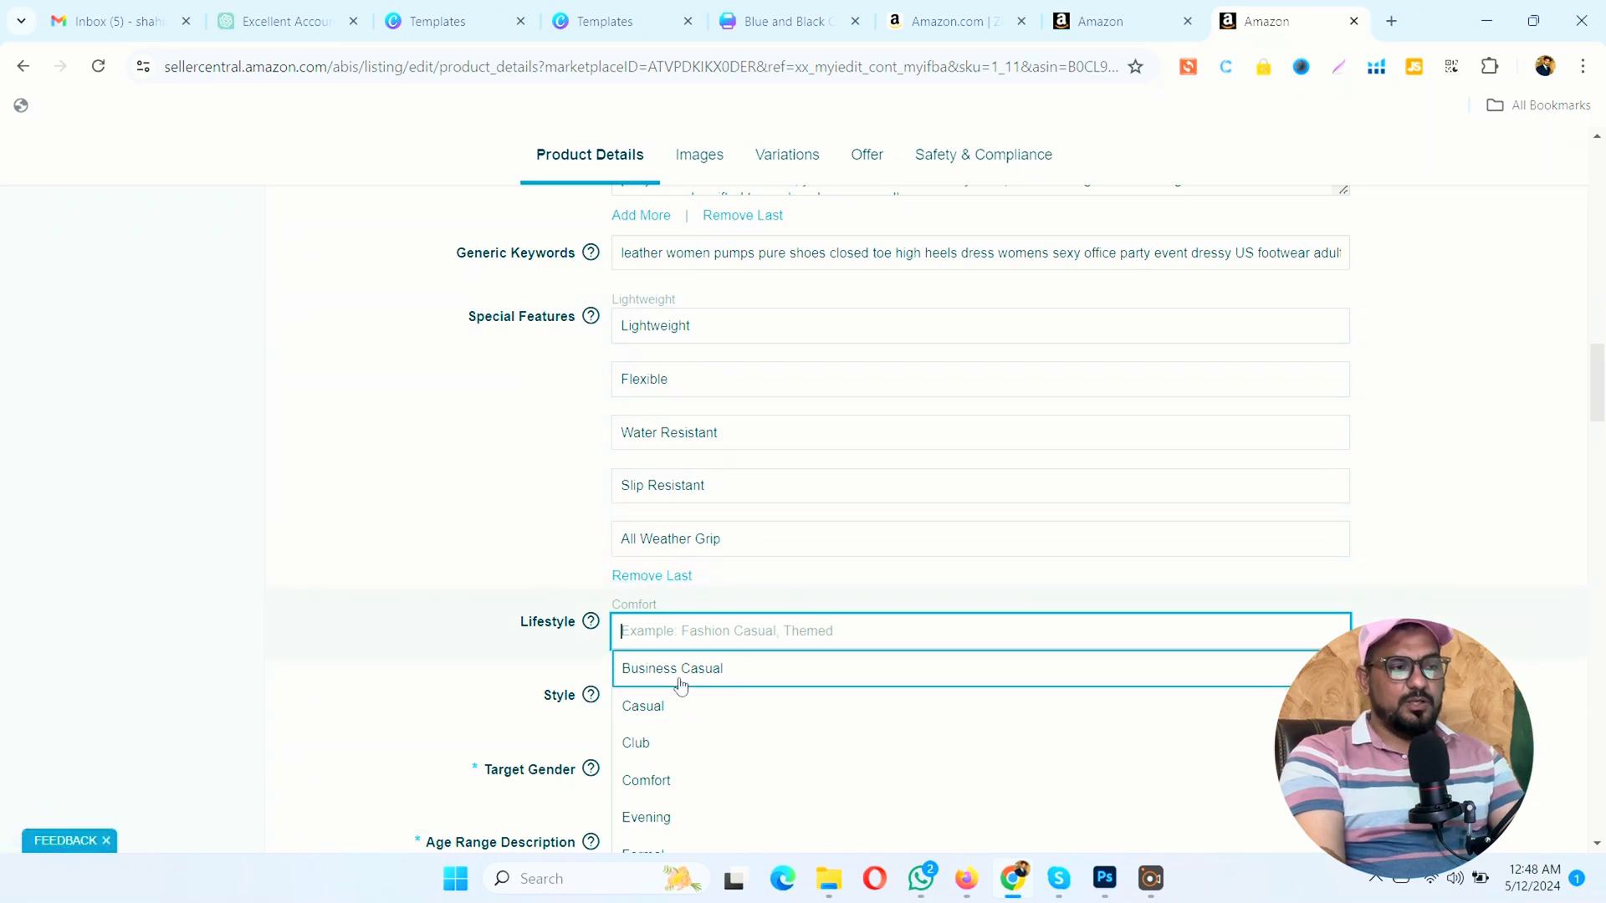
{"action": "key", "text": "Return"}
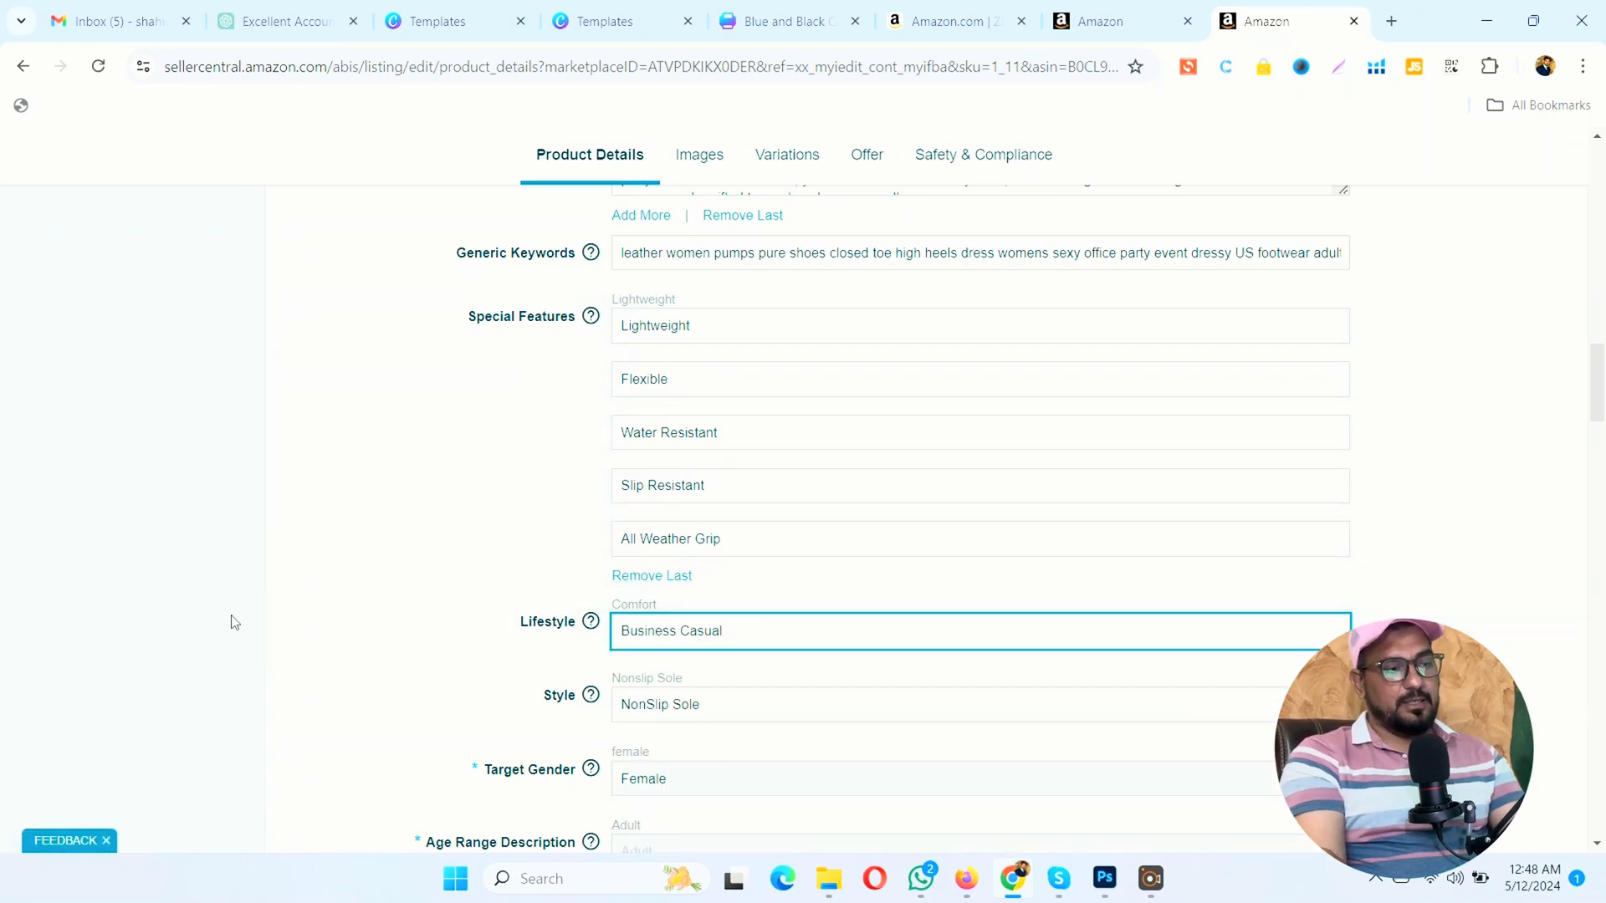
{"action": "left_click", "coordinate": [234, 623]}
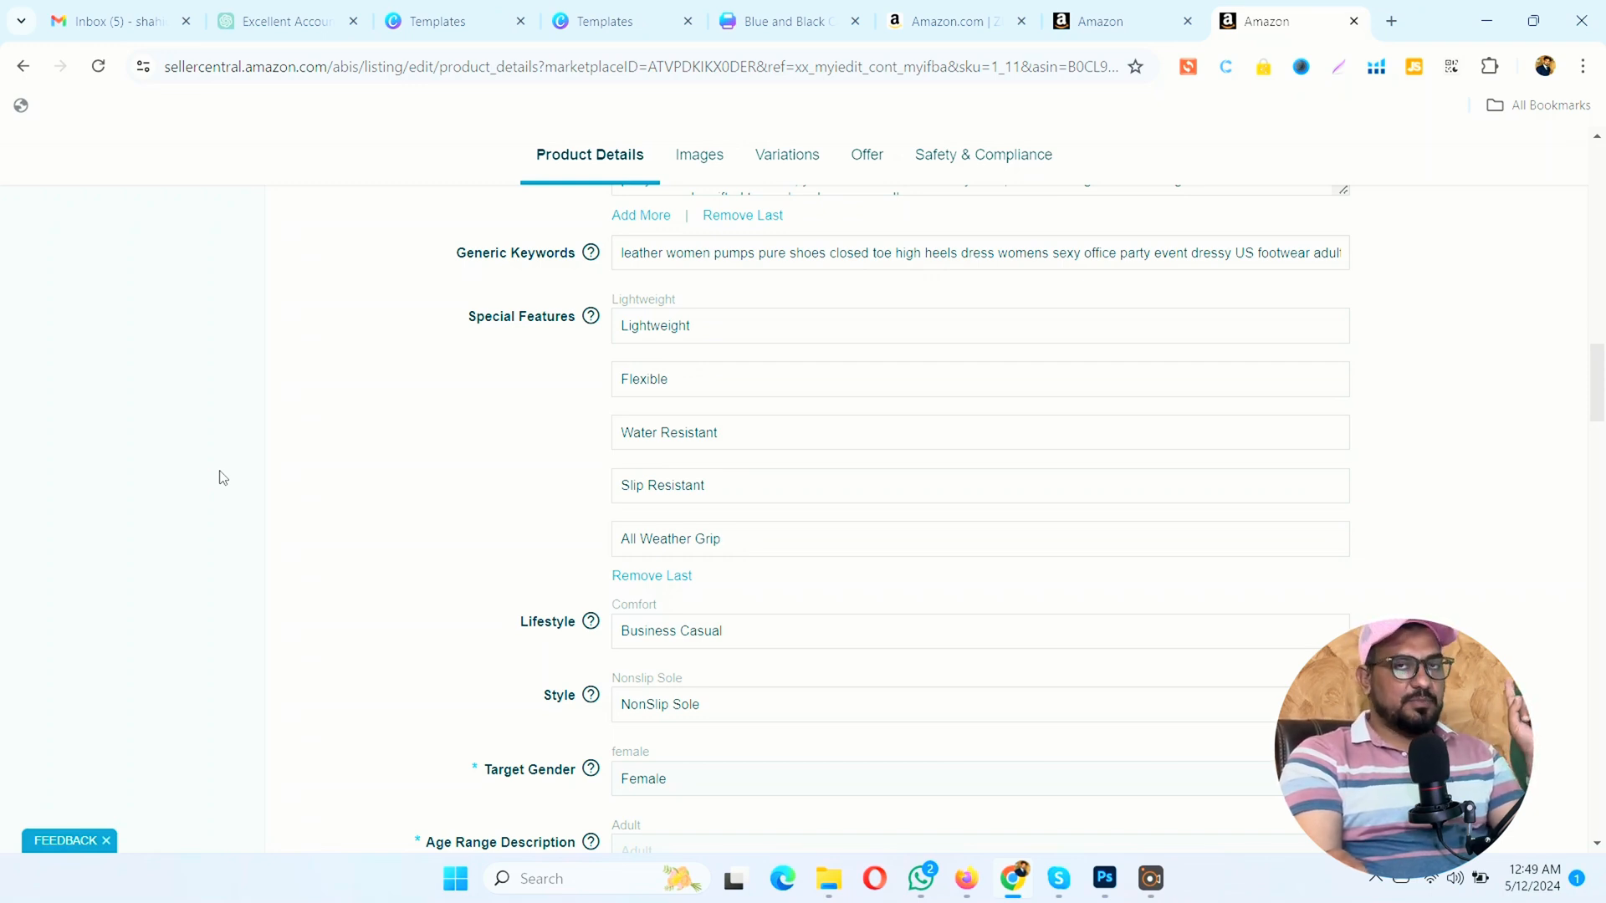
Step: Clear the Style value and fill it in again with the suggested entry NonSlip Sole
{"action": "scroll", "coordinate": [224, 477], "scroll_direction": "down", "scroll_amount": 1}
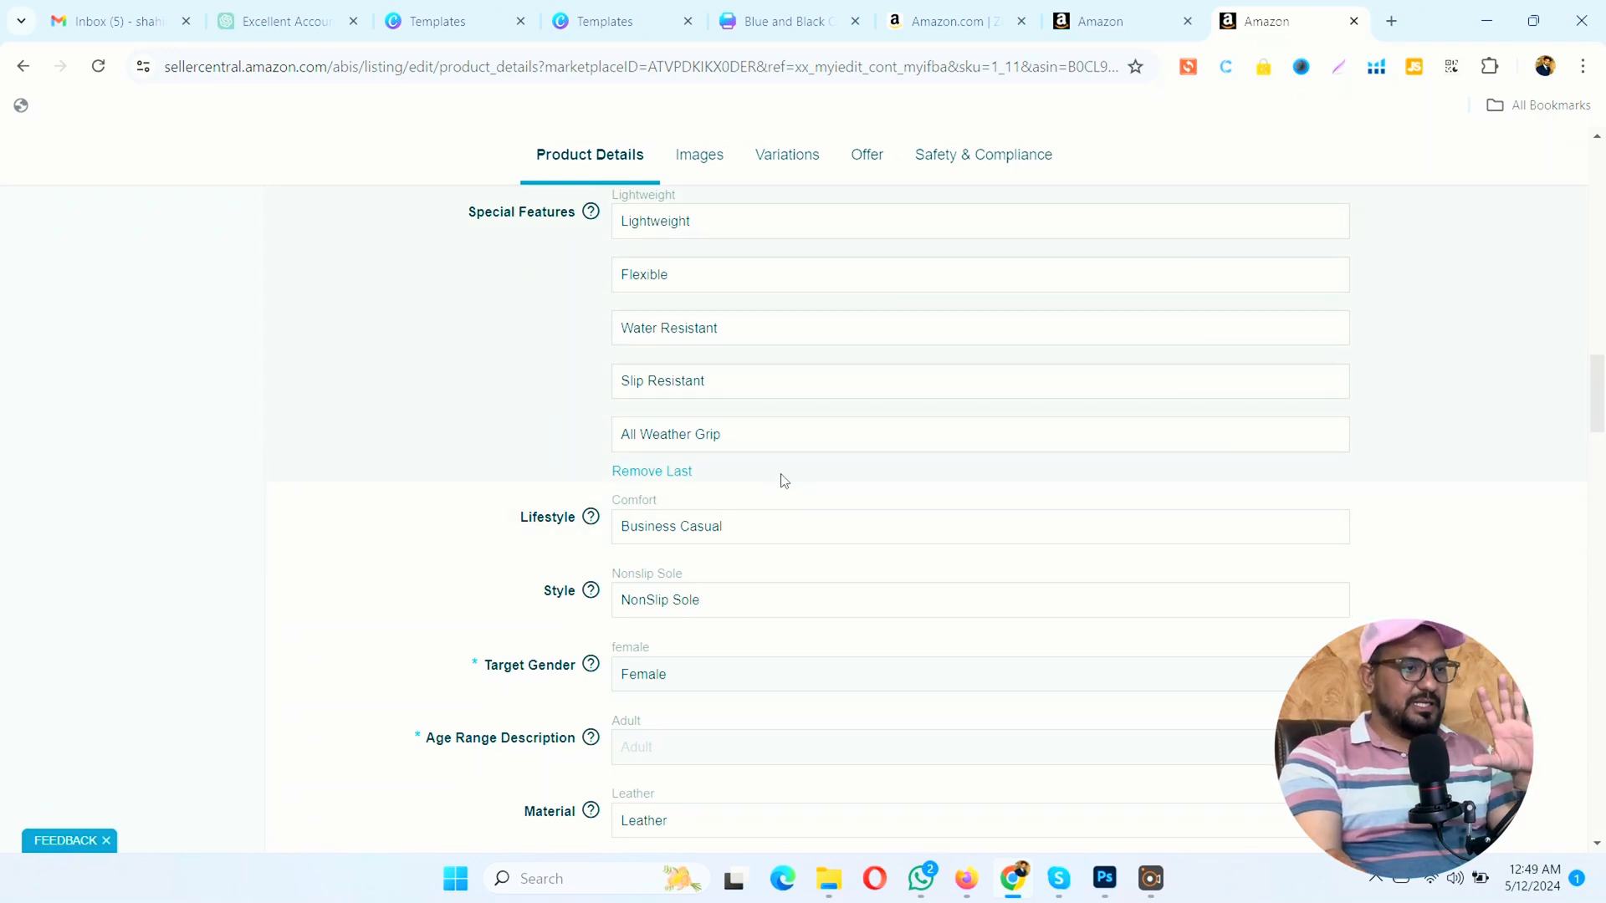
{"action": "scroll", "coordinate": [776, 477], "scroll_direction": "up", "scroll_amount": 1}
{"action": "scroll", "coordinate": [734, 466], "scroll_direction": "down", "scroll_amount": 1}
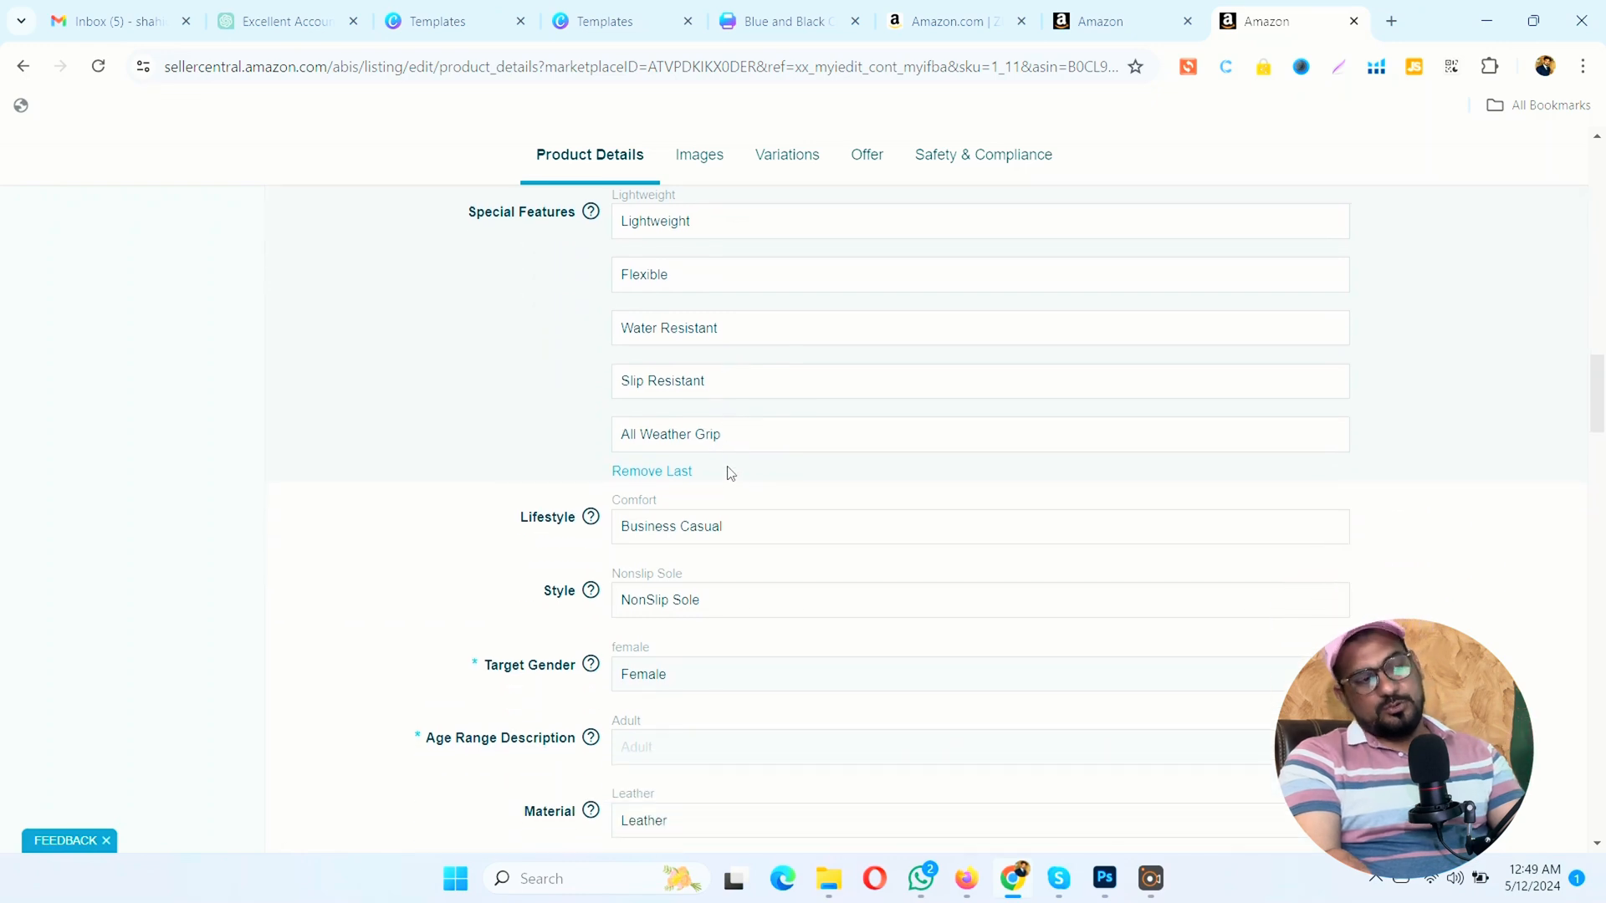
{"action": "left_click", "coordinate": [726, 527]}
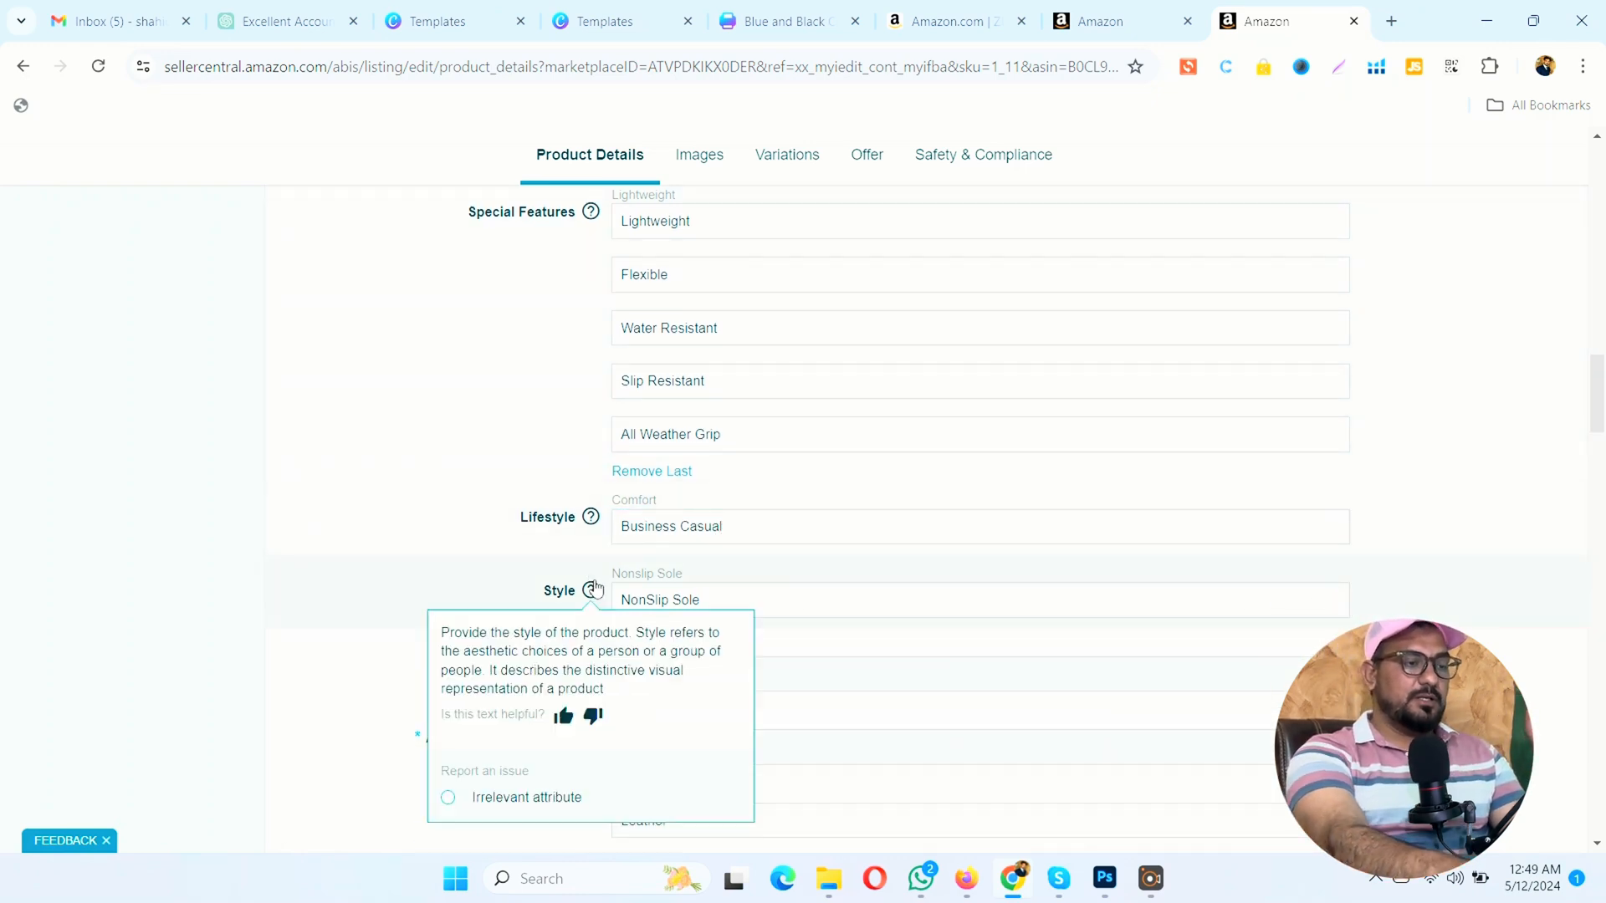
{"action": "left_click", "coordinate": [641, 597]}
{"action": "left_click_drag", "start_coordinate": [702, 602], "coordinate": [598, 604]}
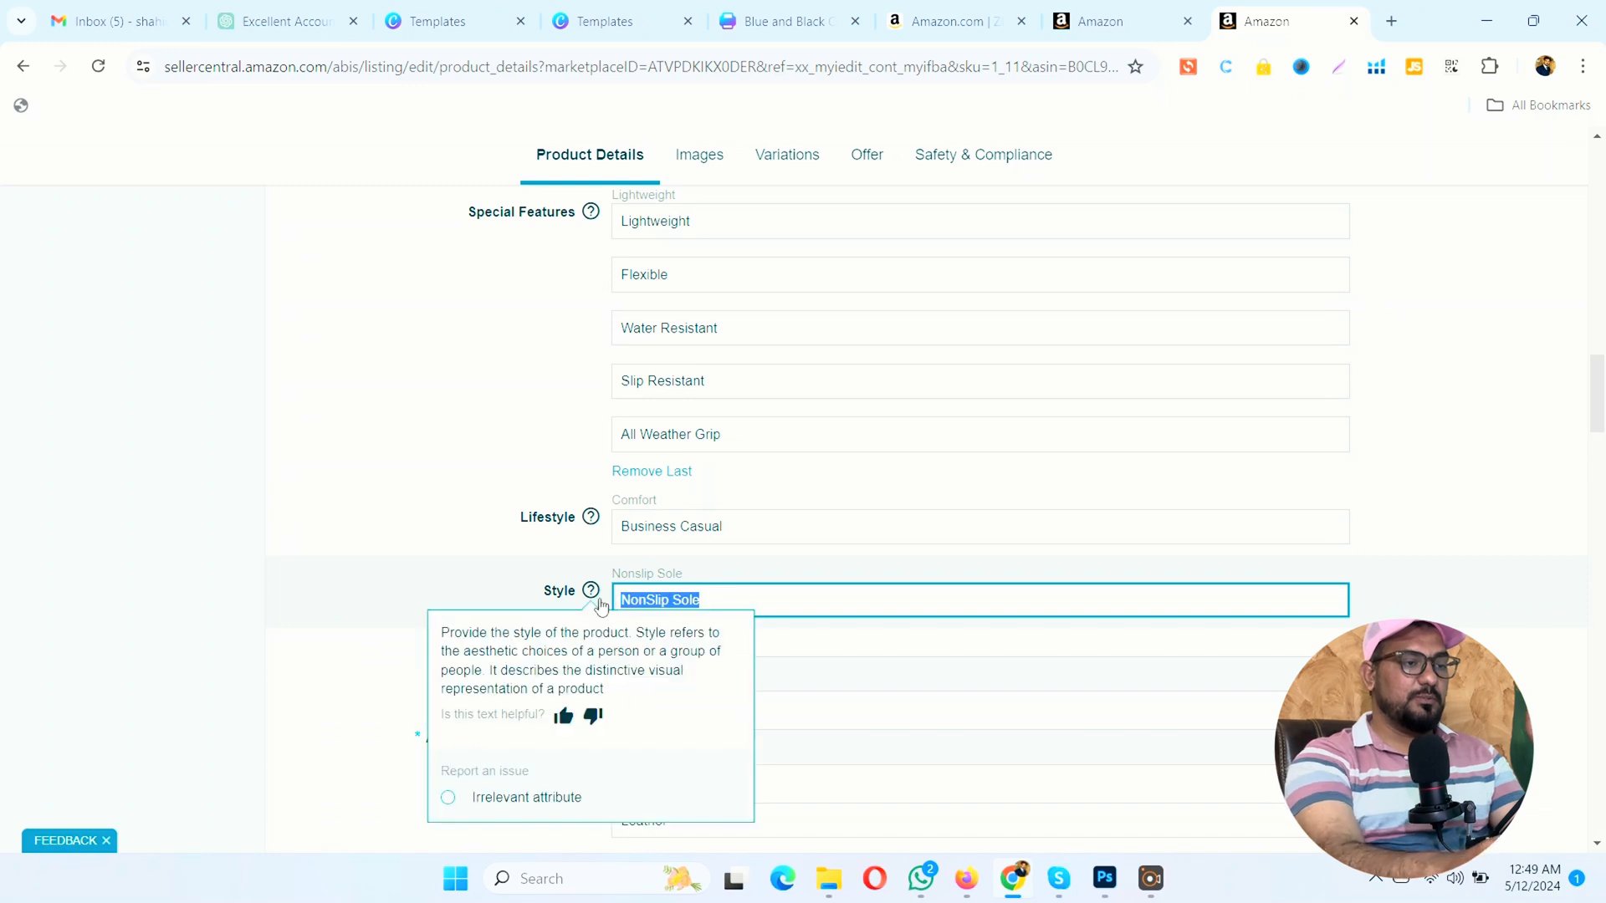
{"action": "key", "text": "BackSpace"}
{"action": "key", "text": "Down"}
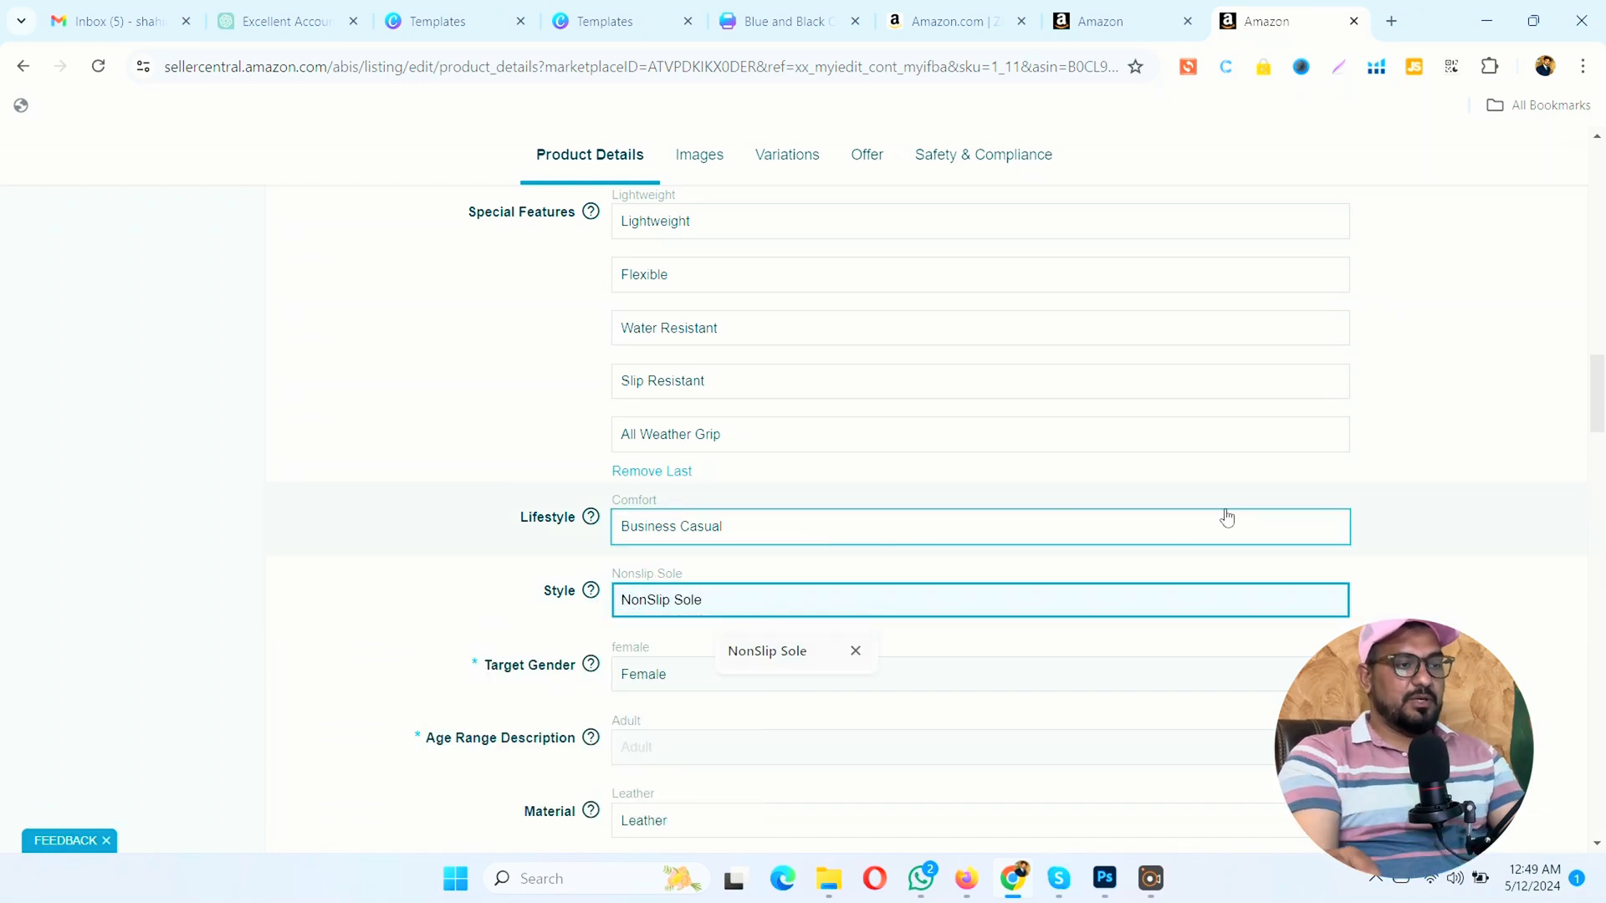
{"action": "key", "text": "Right"}
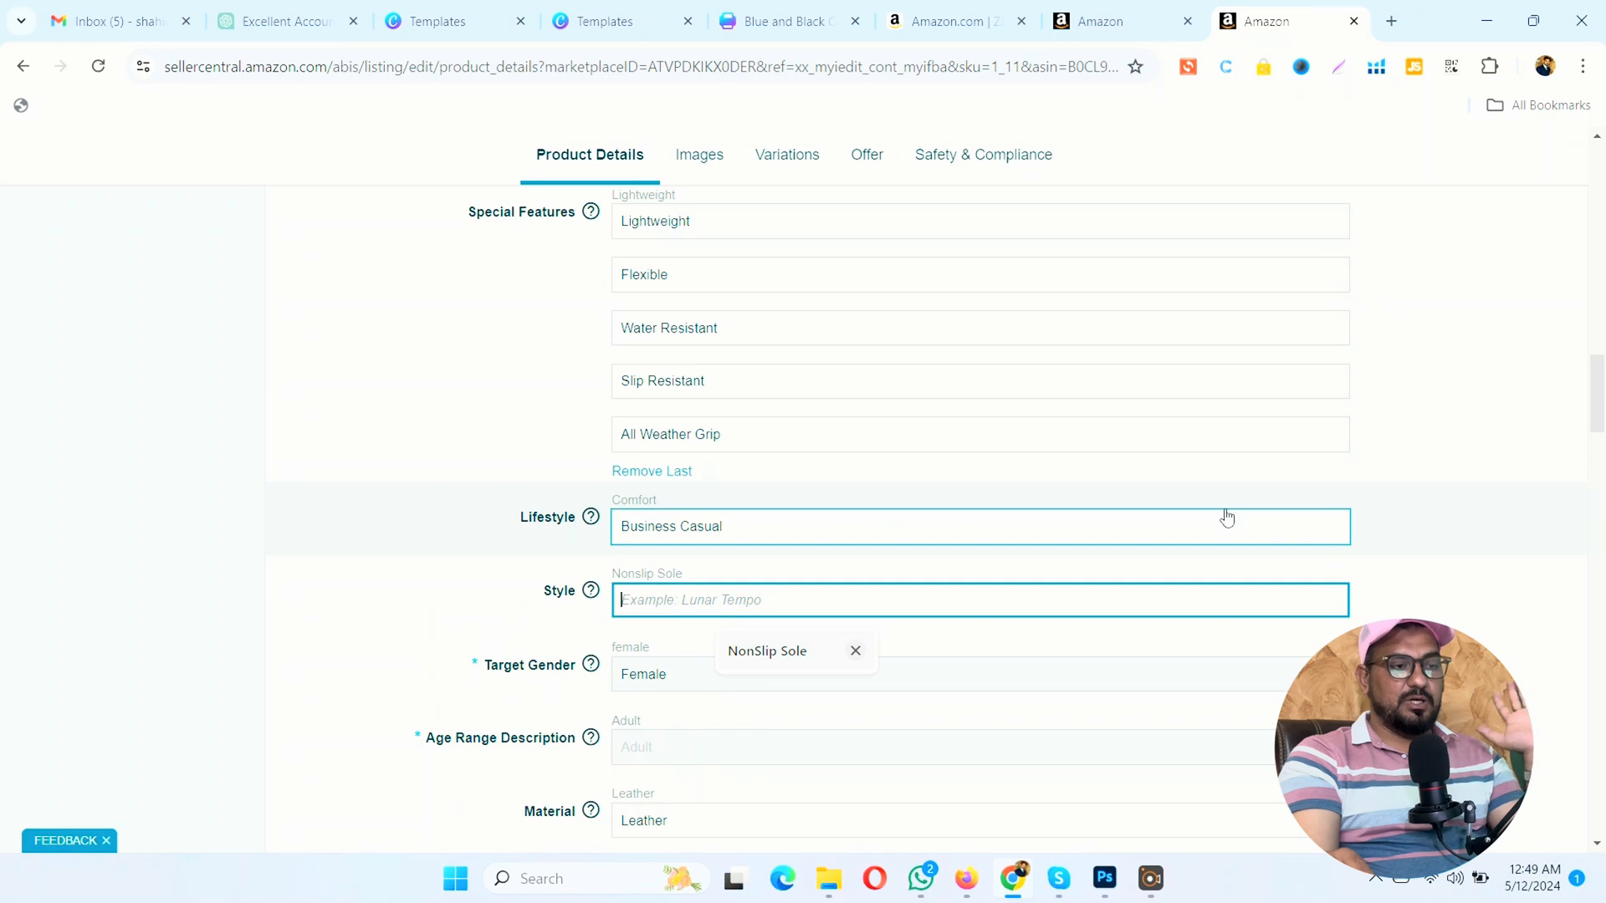
{"action": "left_click", "coordinate": [48, 520]}
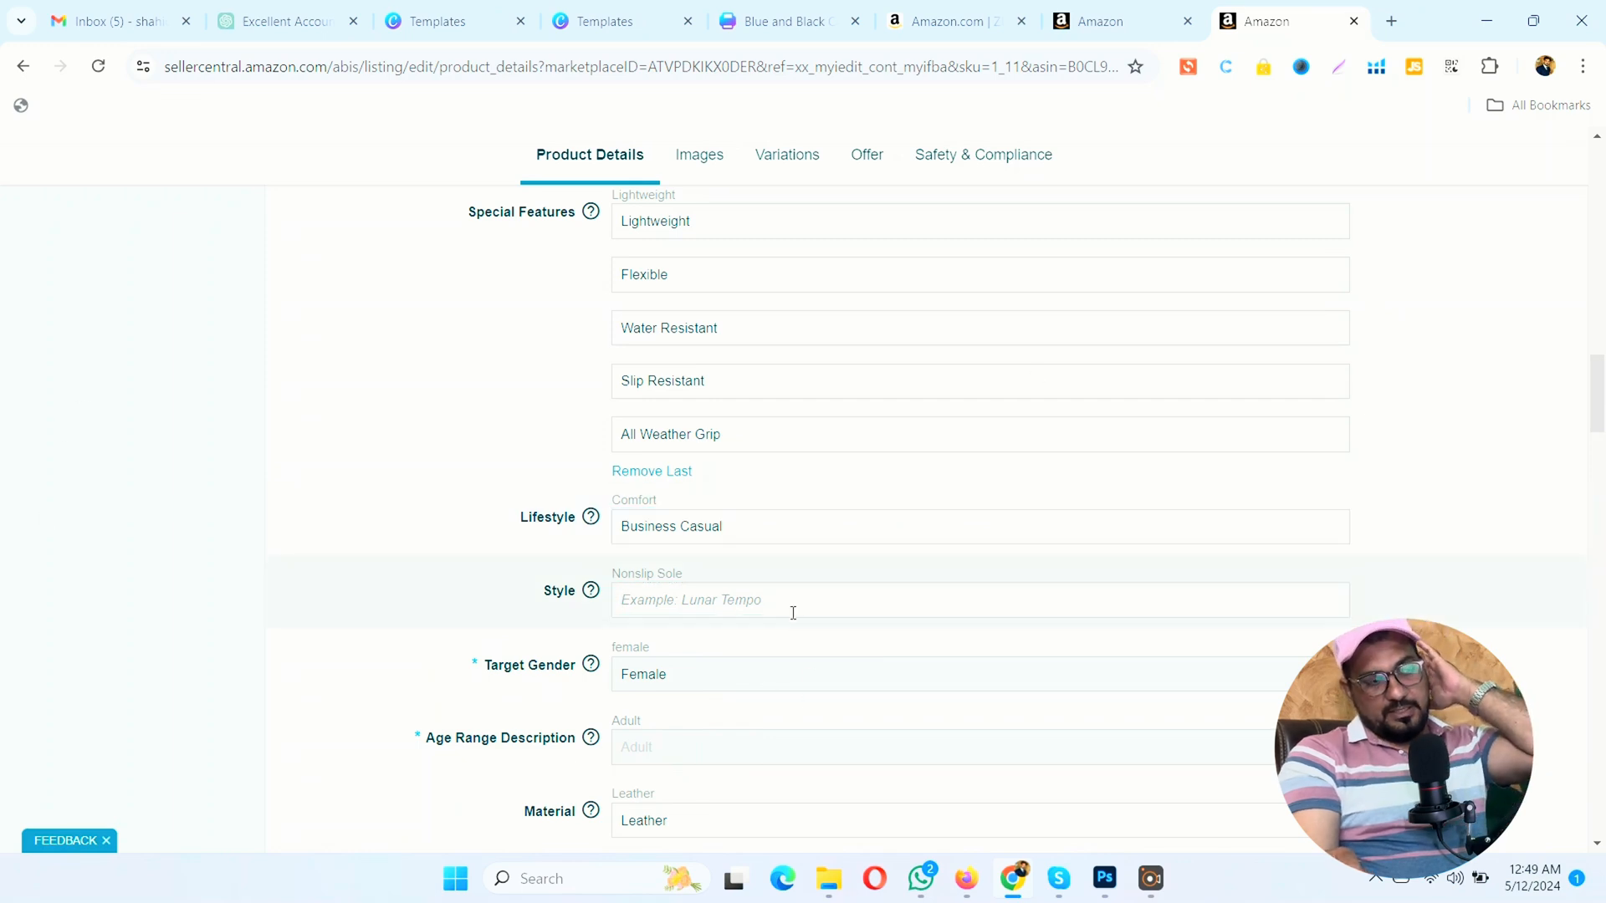
{"action": "left_click", "coordinate": [793, 613]}
{"action": "left_click", "coordinate": [786, 649]}
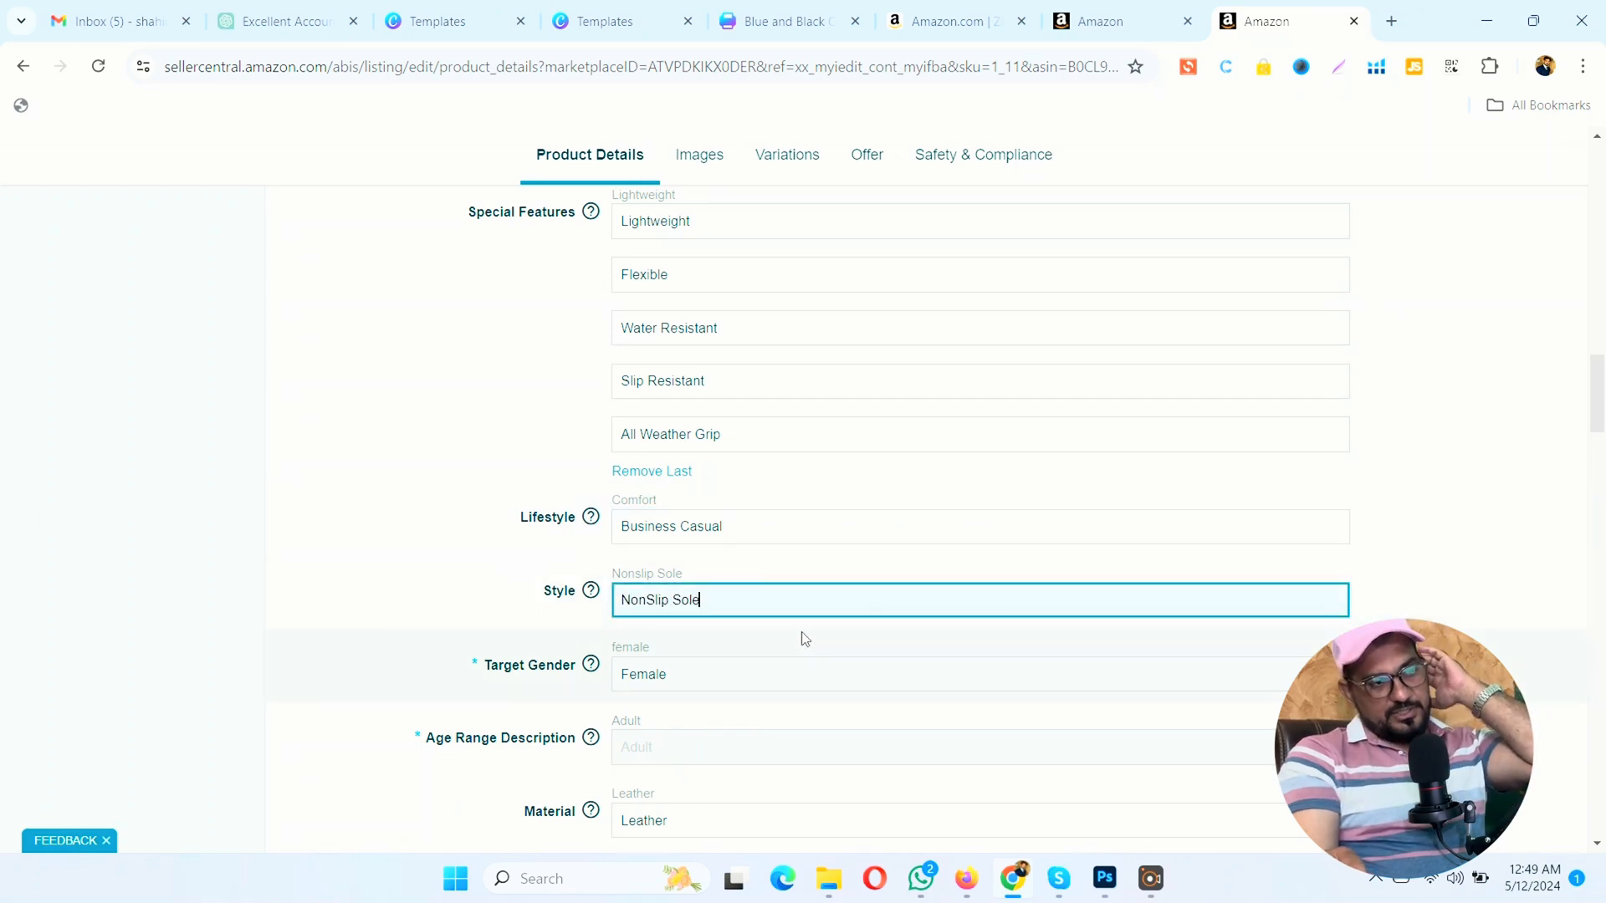
Step: Set the Item Package Quantity to 1
{"action": "scroll", "coordinate": [804, 639], "scroll_direction": "down", "scroll_amount": 3}
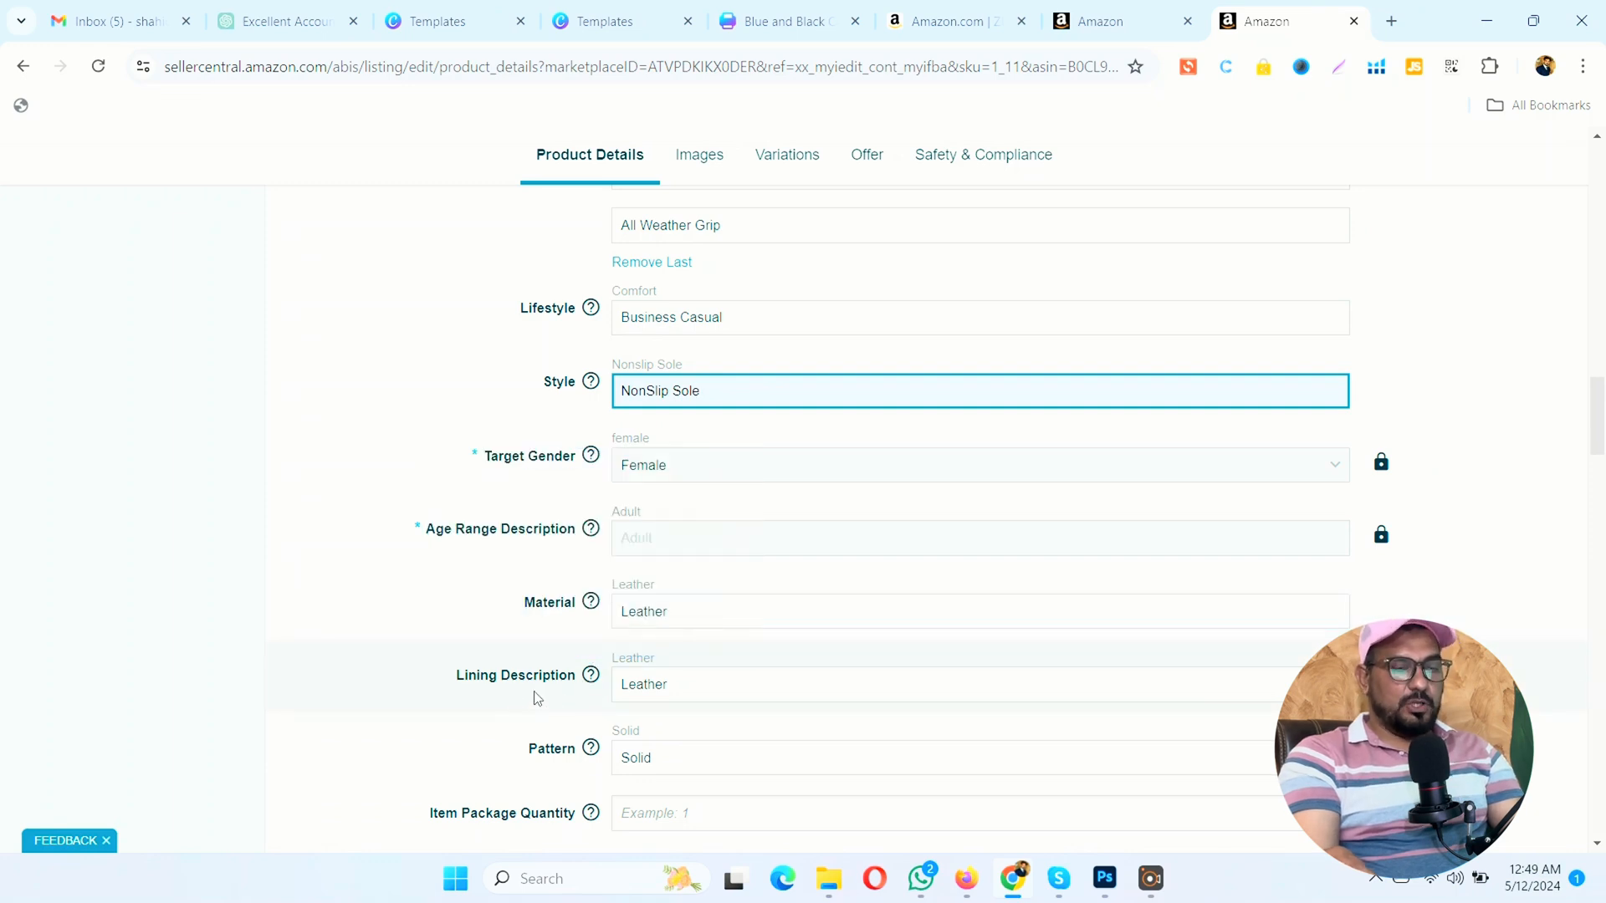
{"action": "scroll", "coordinate": [645, 699], "scroll_direction": "down", "scroll_amount": 1}
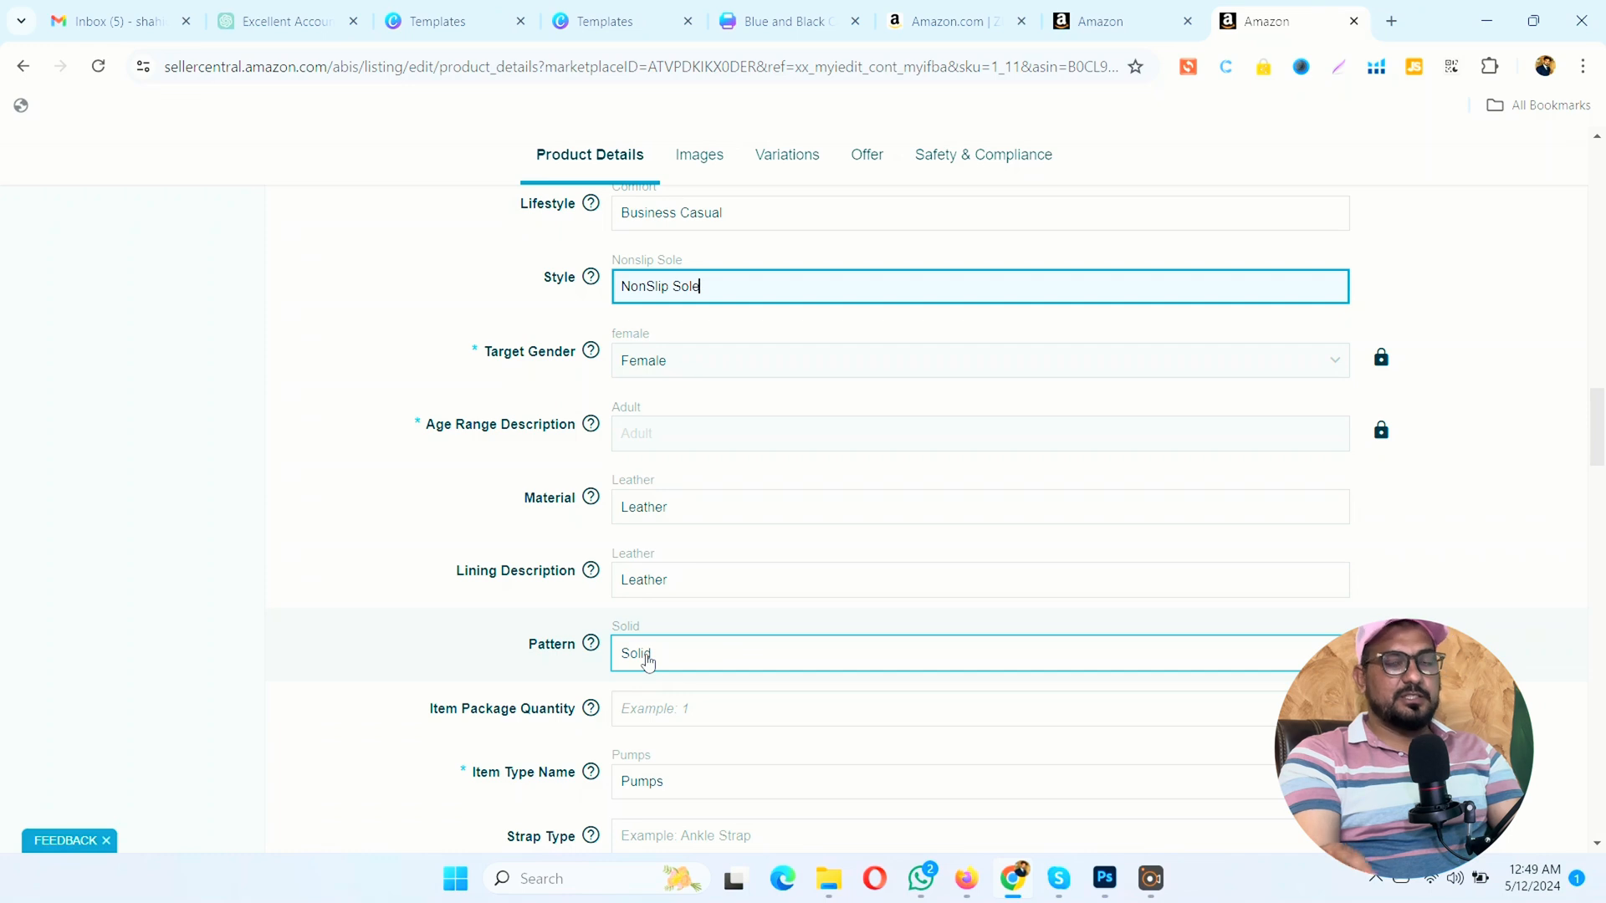
{"action": "scroll", "coordinate": [646, 652], "scroll_direction": "down", "scroll_amount": 2}
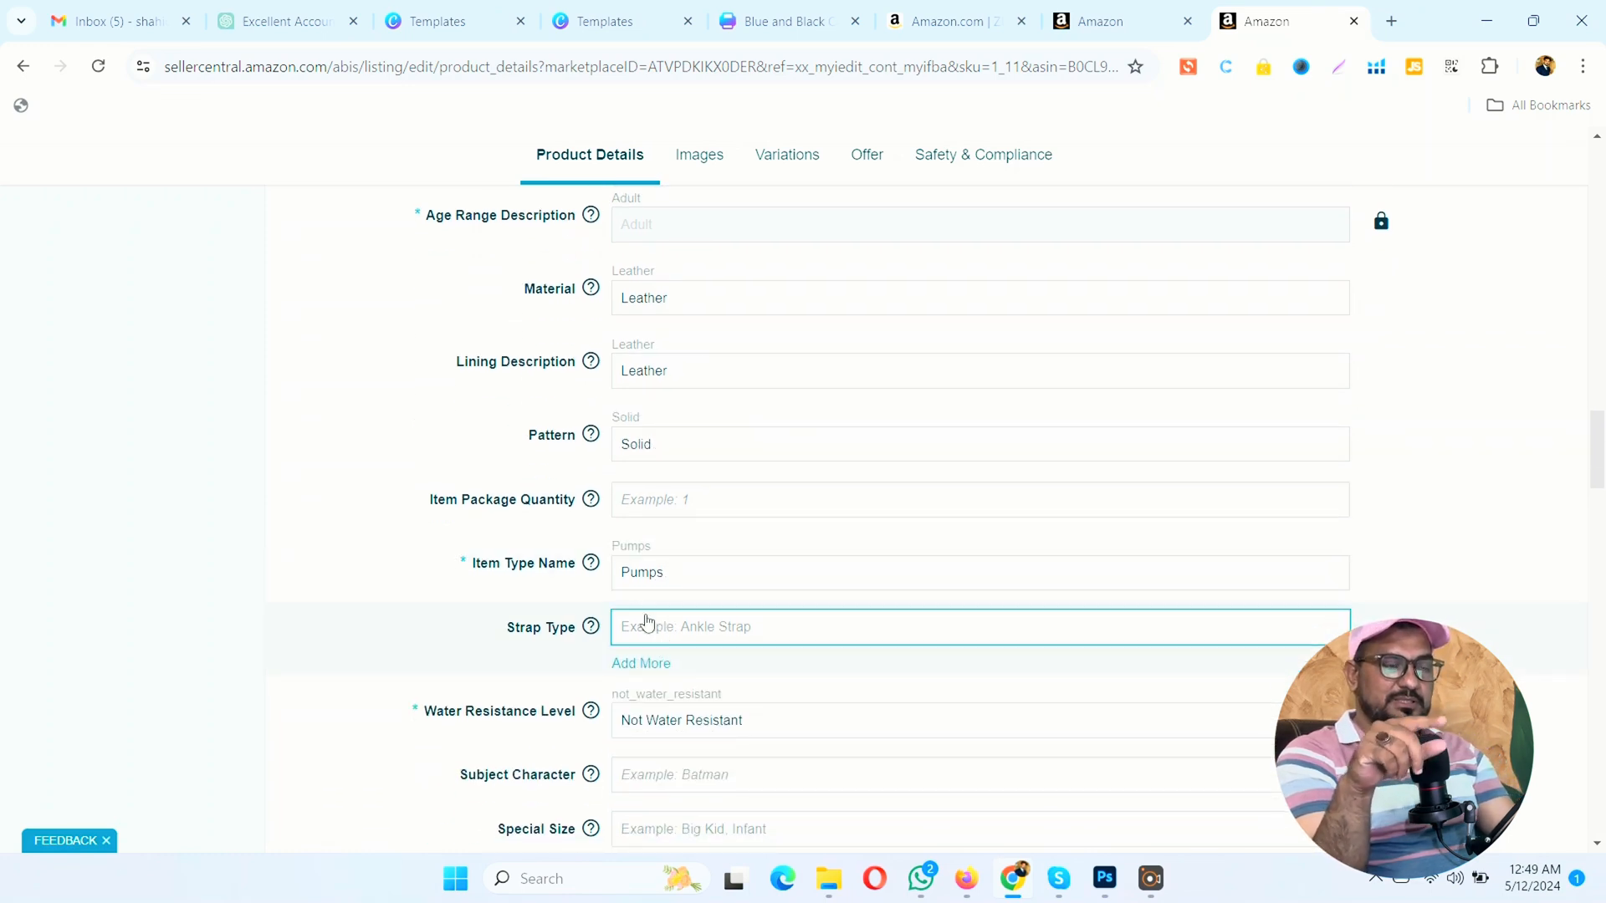
{"action": "left_click", "coordinate": [670, 492]}
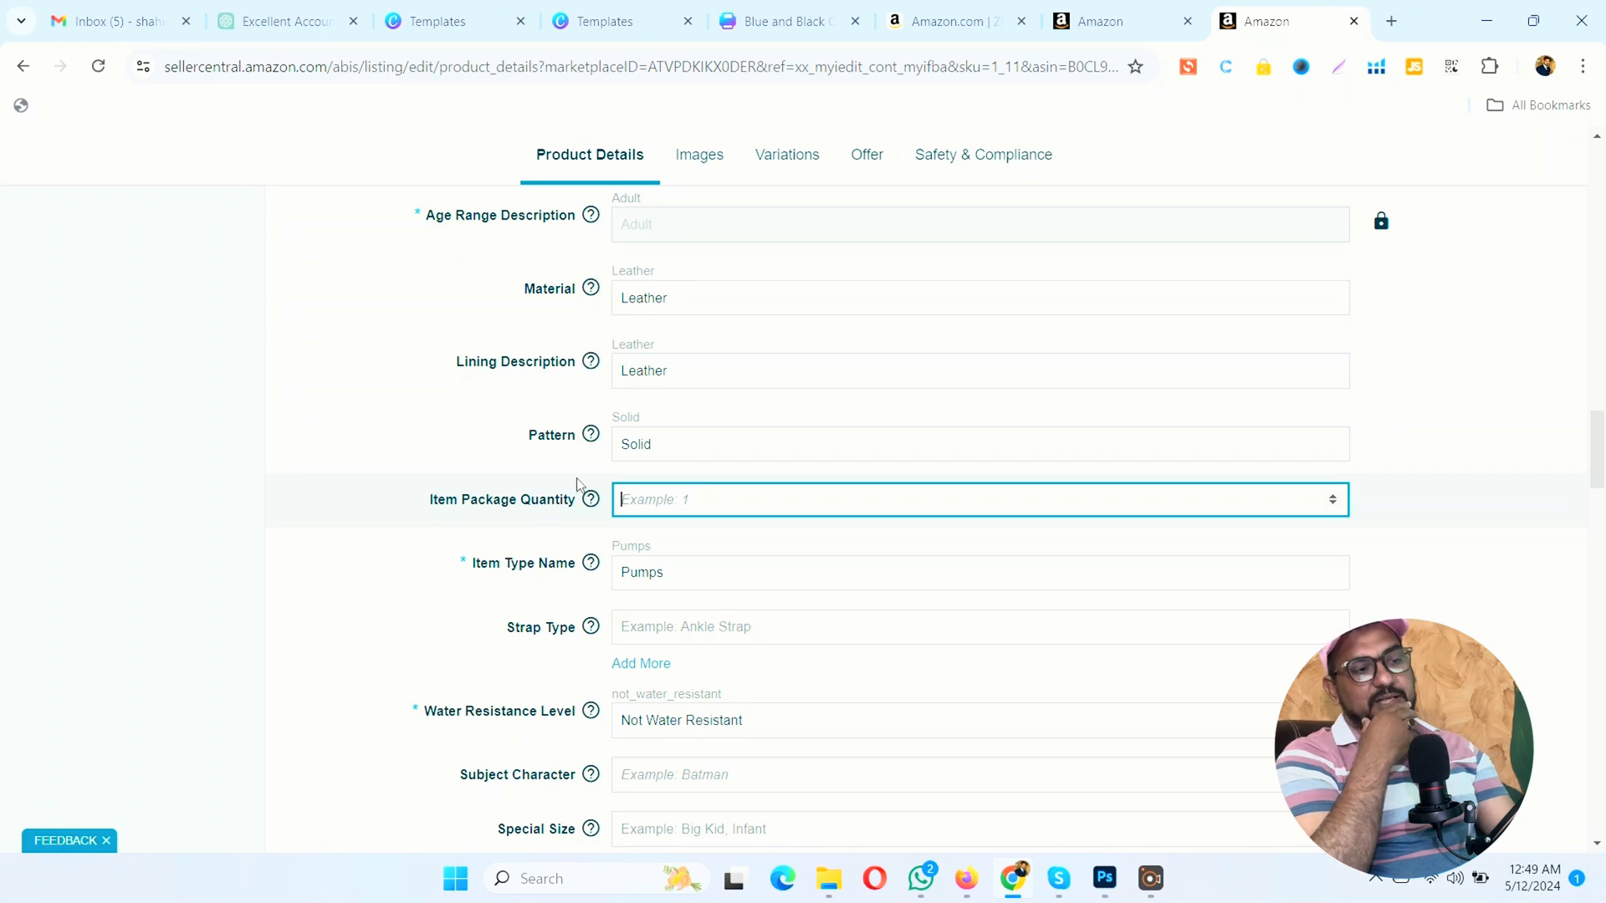
{"action": "mouse_move", "coordinate": [596, 506]}
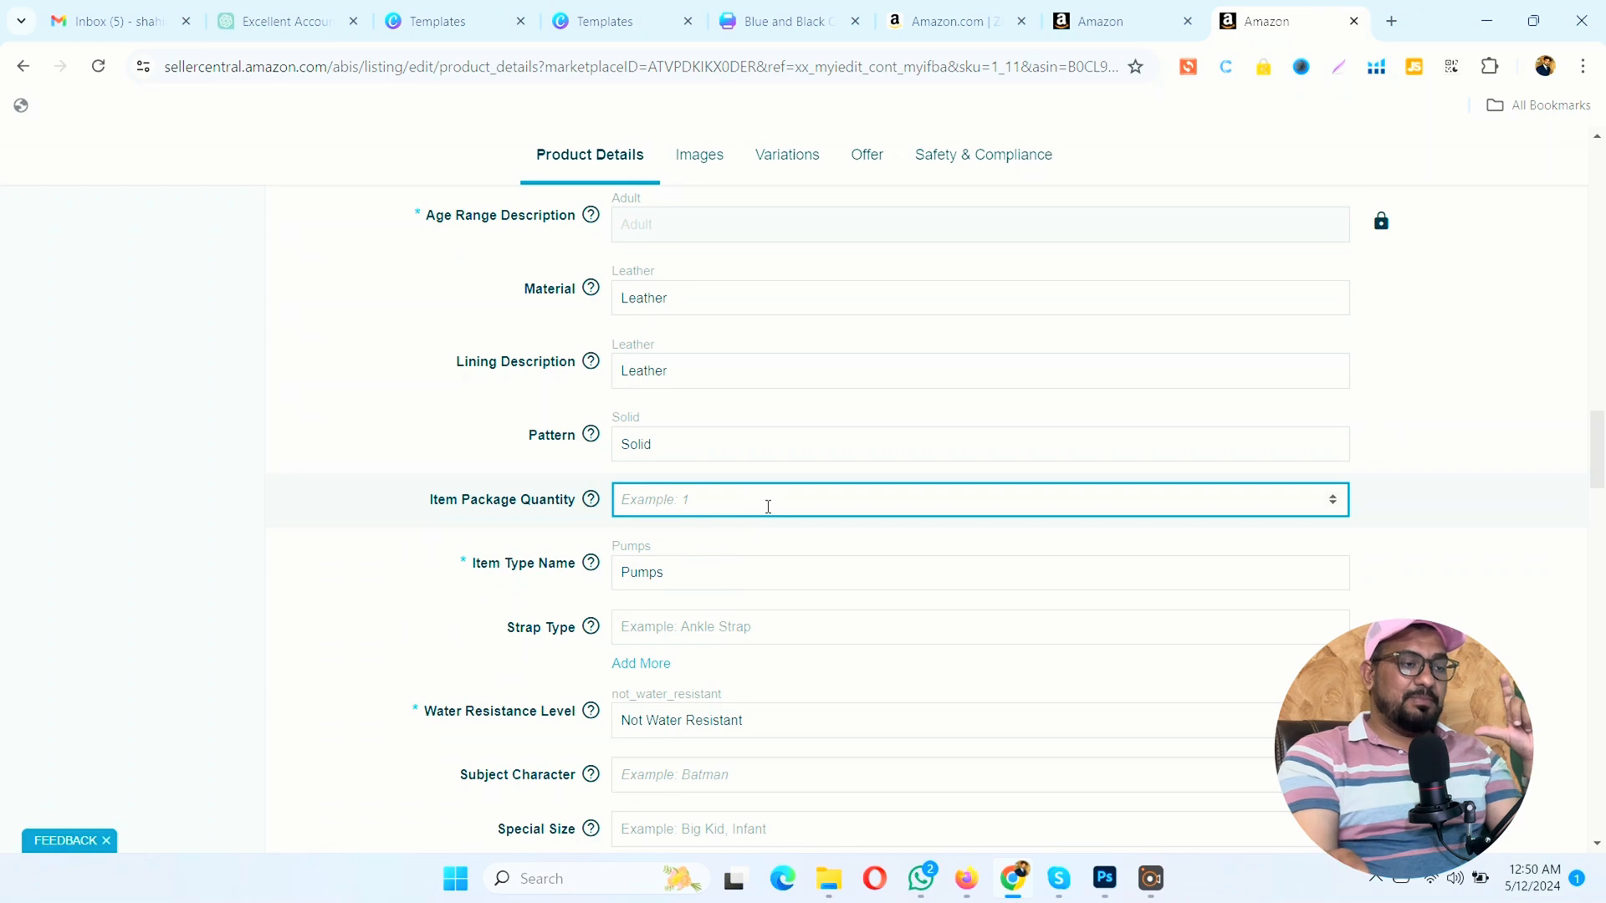
{"action": "type", "text": "1"}
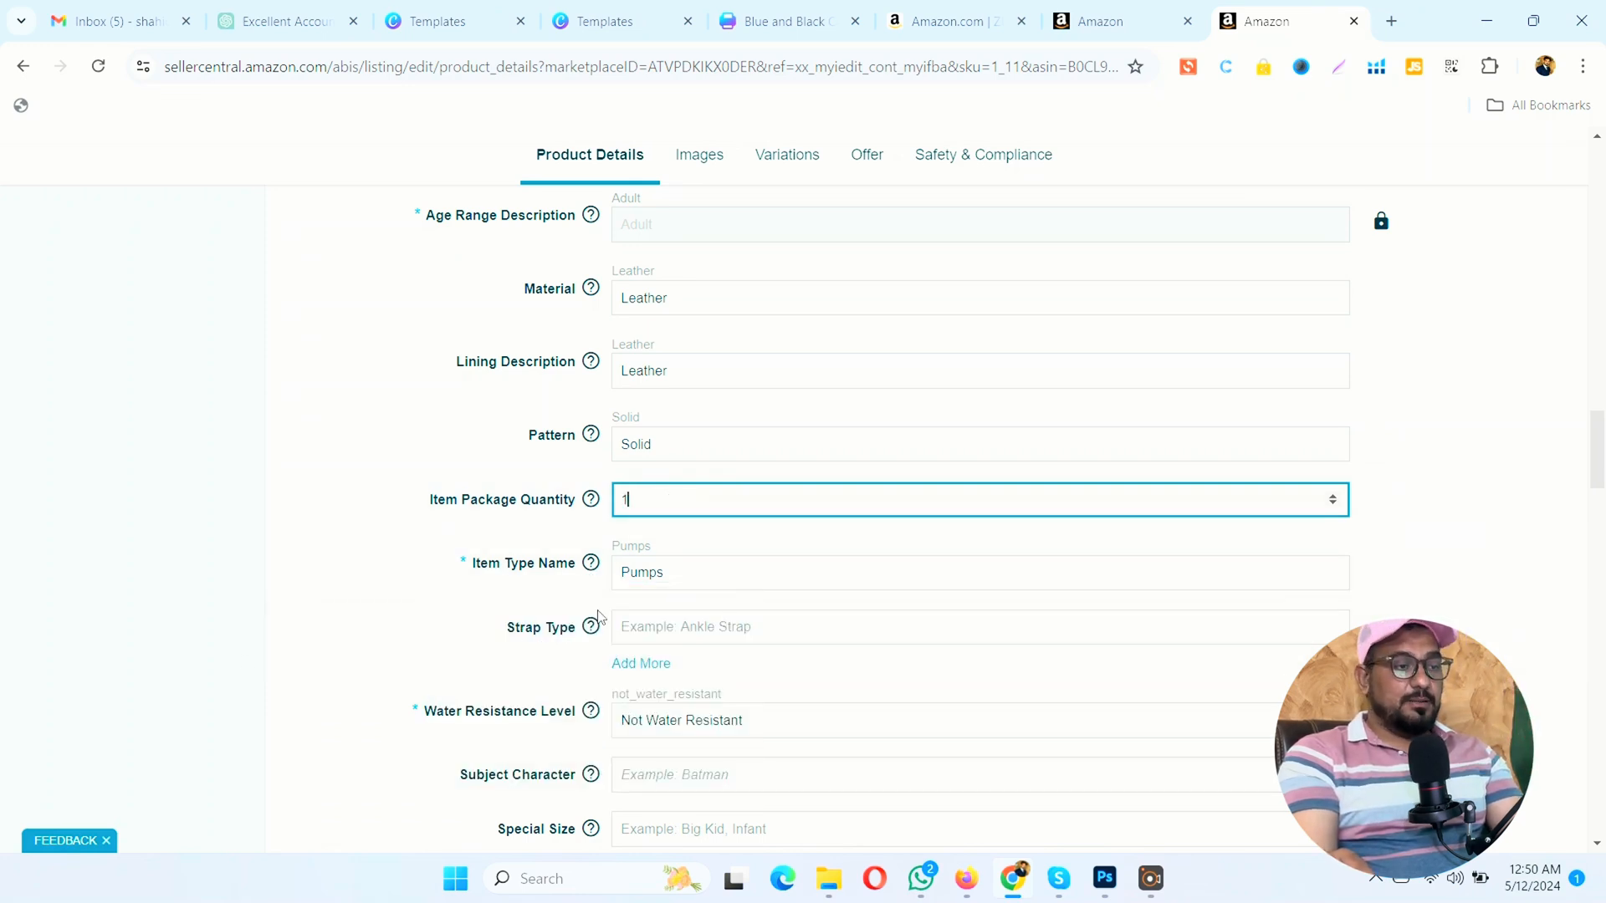
{"action": "left_click", "coordinate": [527, 579]}
Step: Examine the suggested Strap Type options without choosing one
{"action": "left_click", "coordinate": [640, 576]}
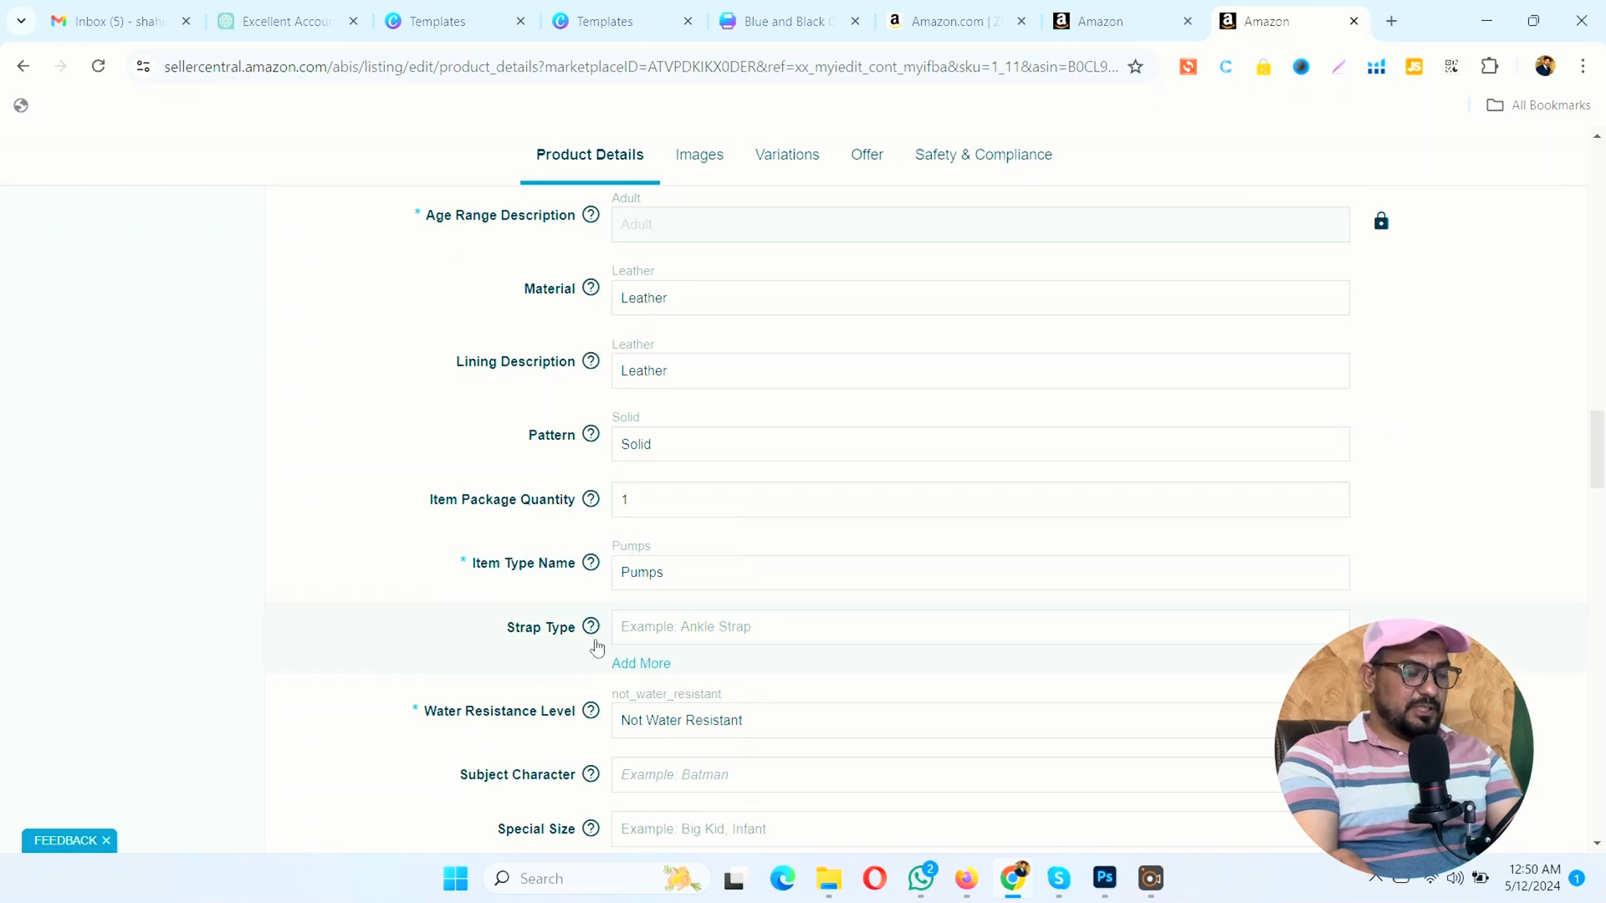
{"action": "left_click", "coordinate": [656, 638]}
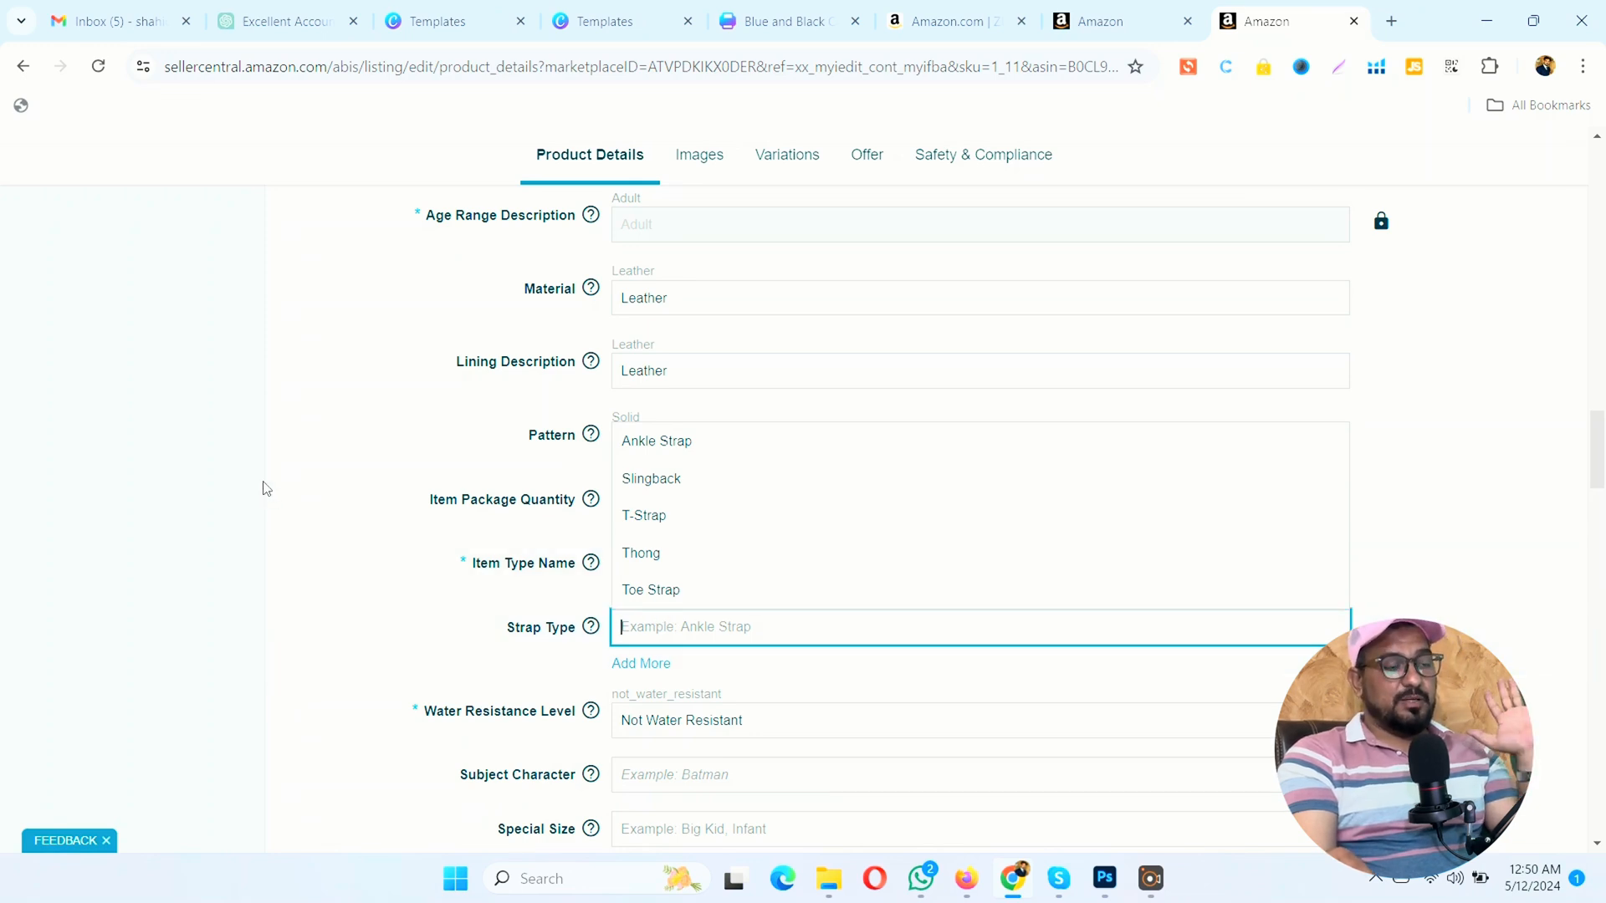
{"action": "left_click", "coordinate": [232, 491]}
{"action": "left_click", "coordinate": [627, 627]}
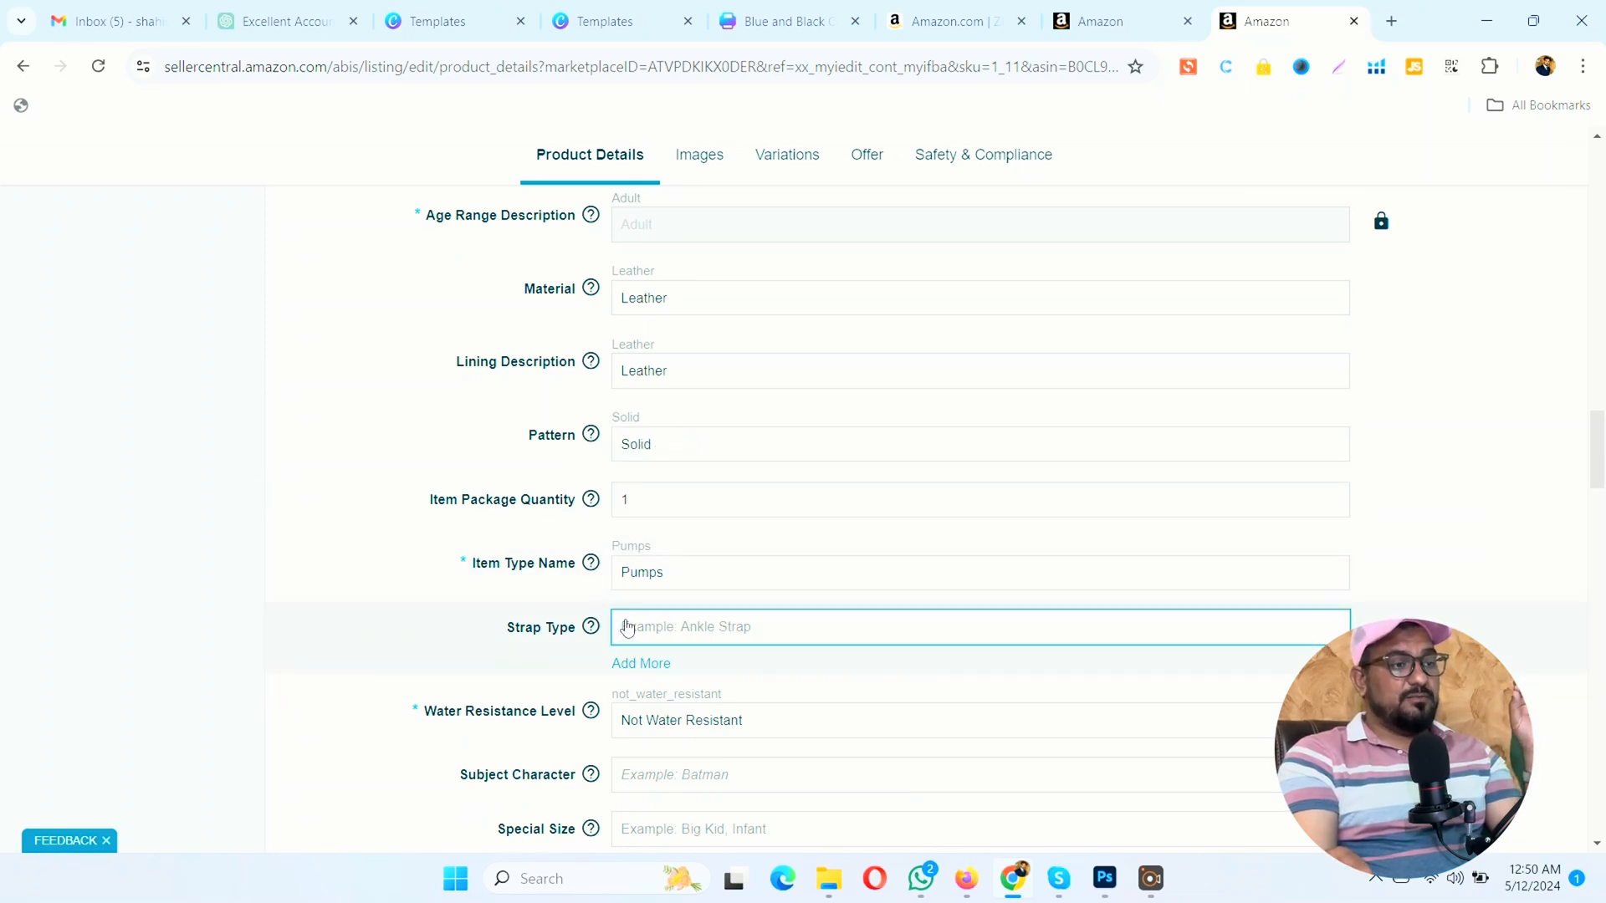
{"action": "left_click", "coordinate": [126, 613]}
{"action": "scroll", "coordinate": [298, 599], "scroll_direction": "down", "scroll_amount": 3}
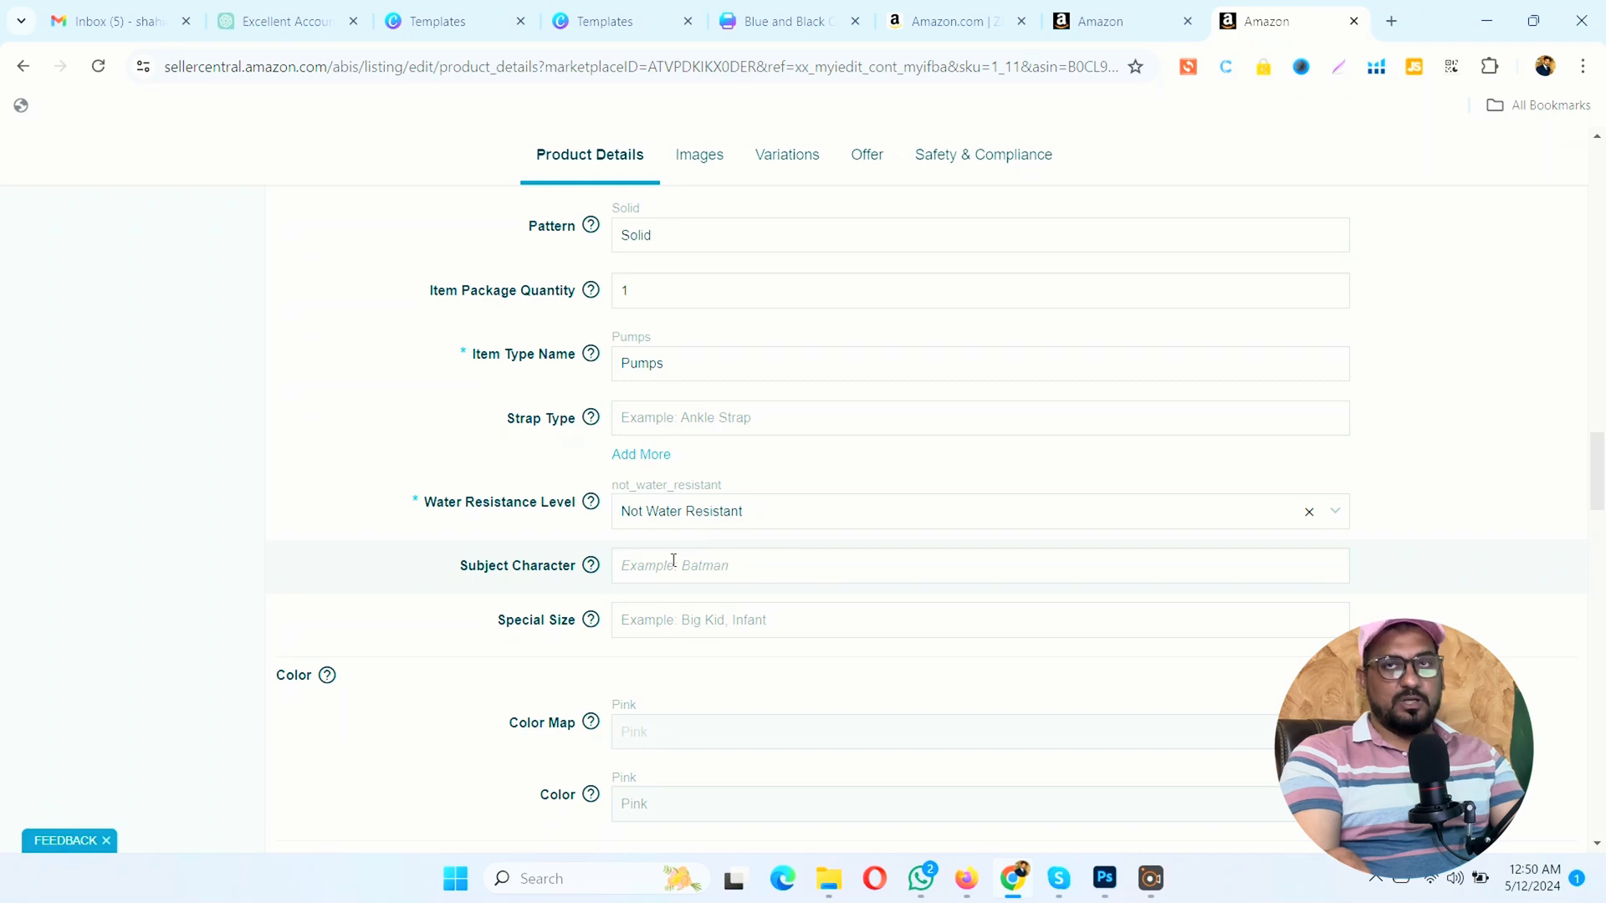
Step: Check the suggested Special Size options and the Subject Character field without entering a value in either
{"action": "scroll", "coordinate": [669, 577], "scroll_direction": "down", "scroll_amount": 2}
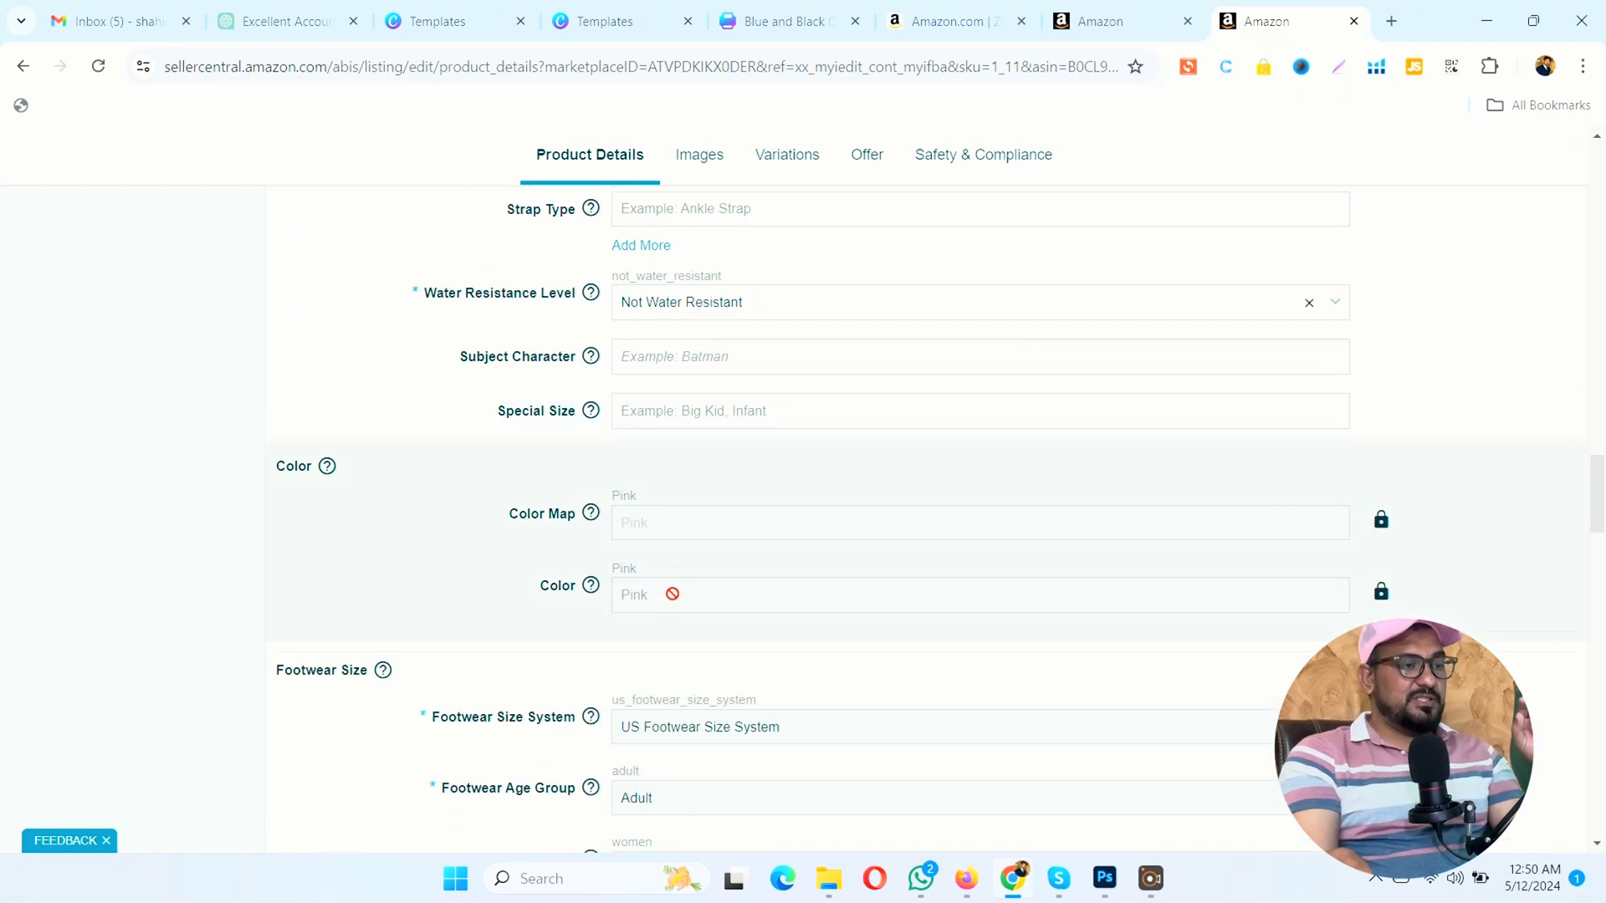
{"action": "left_click", "coordinate": [741, 410]}
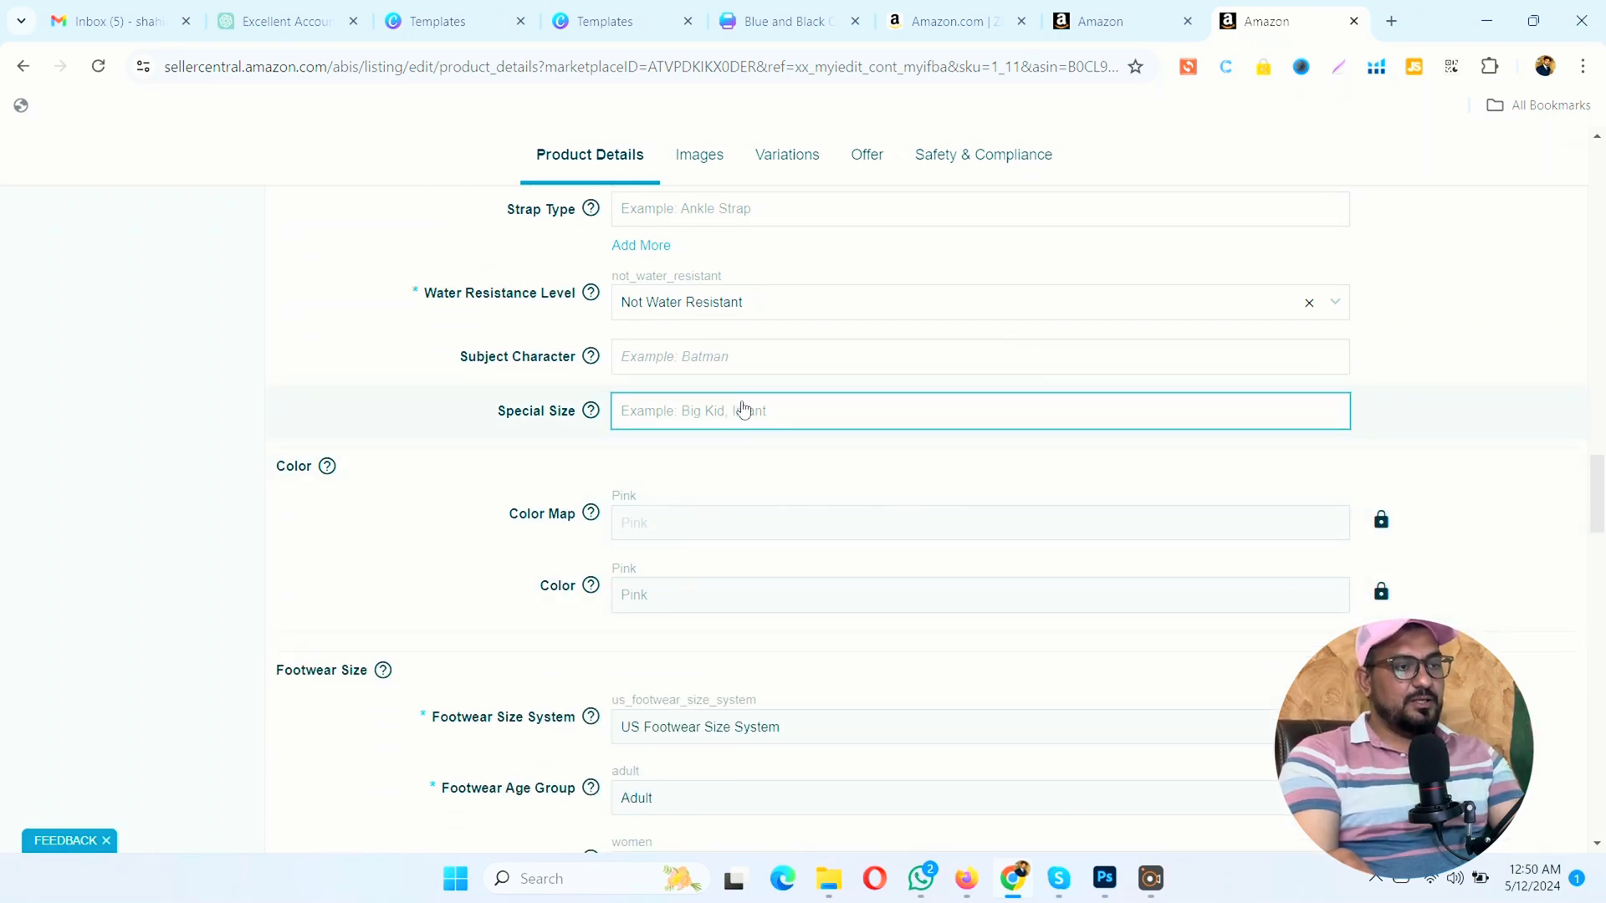
{"action": "left_click", "coordinate": [564, 433]}
{"action": "left_click", "coordinate": [666, 424]}
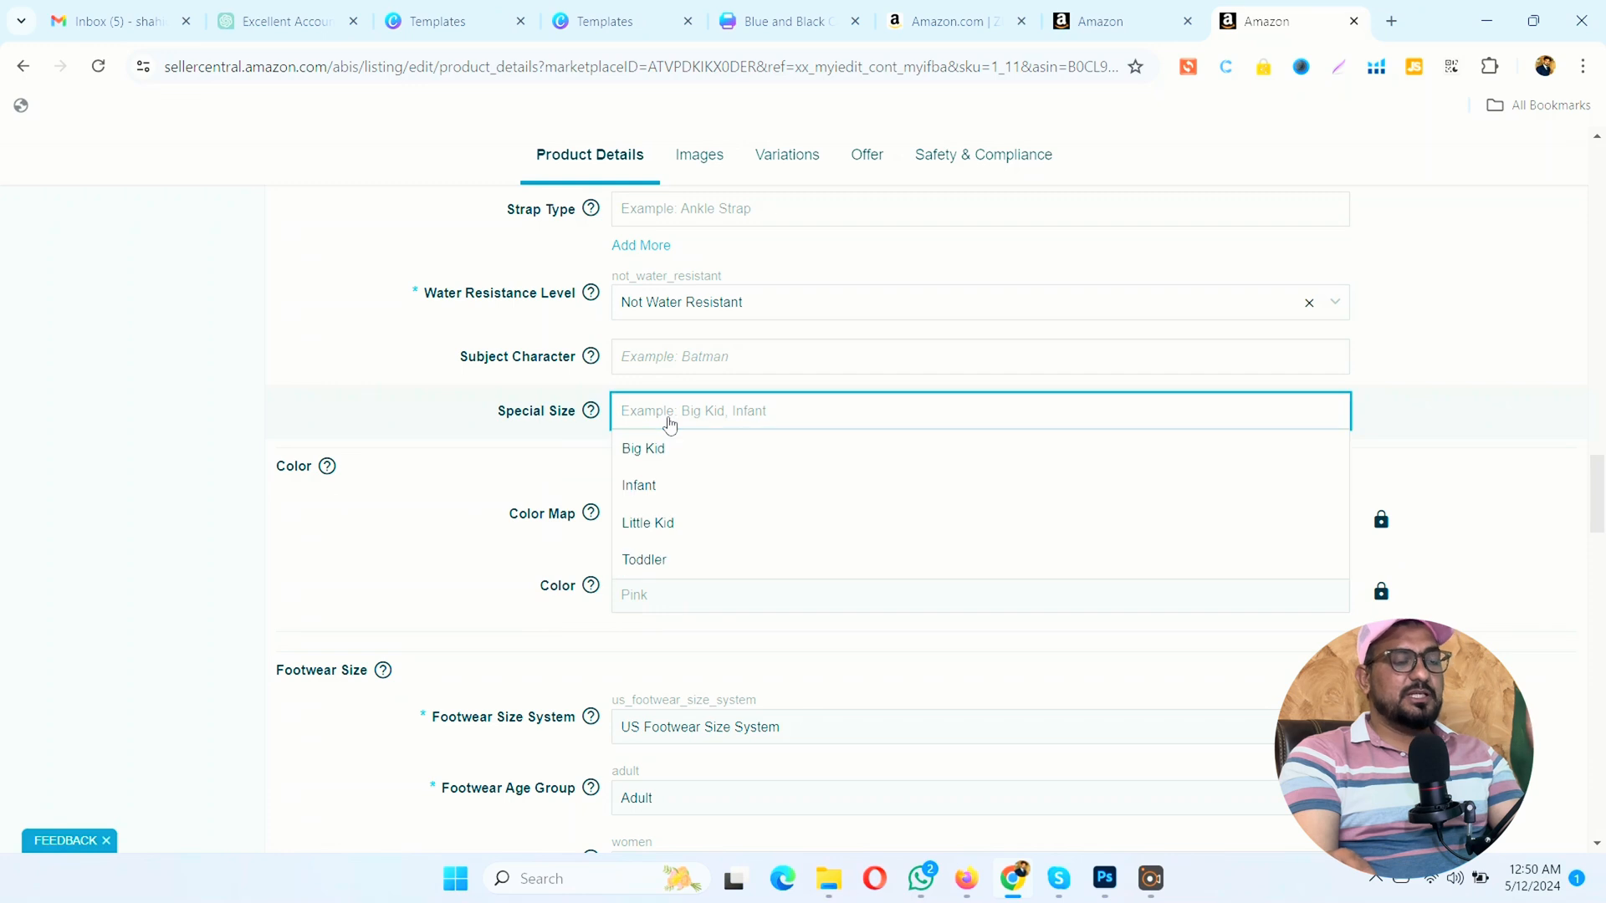
{"action": "left_click", "coordinate": [235, 408]}
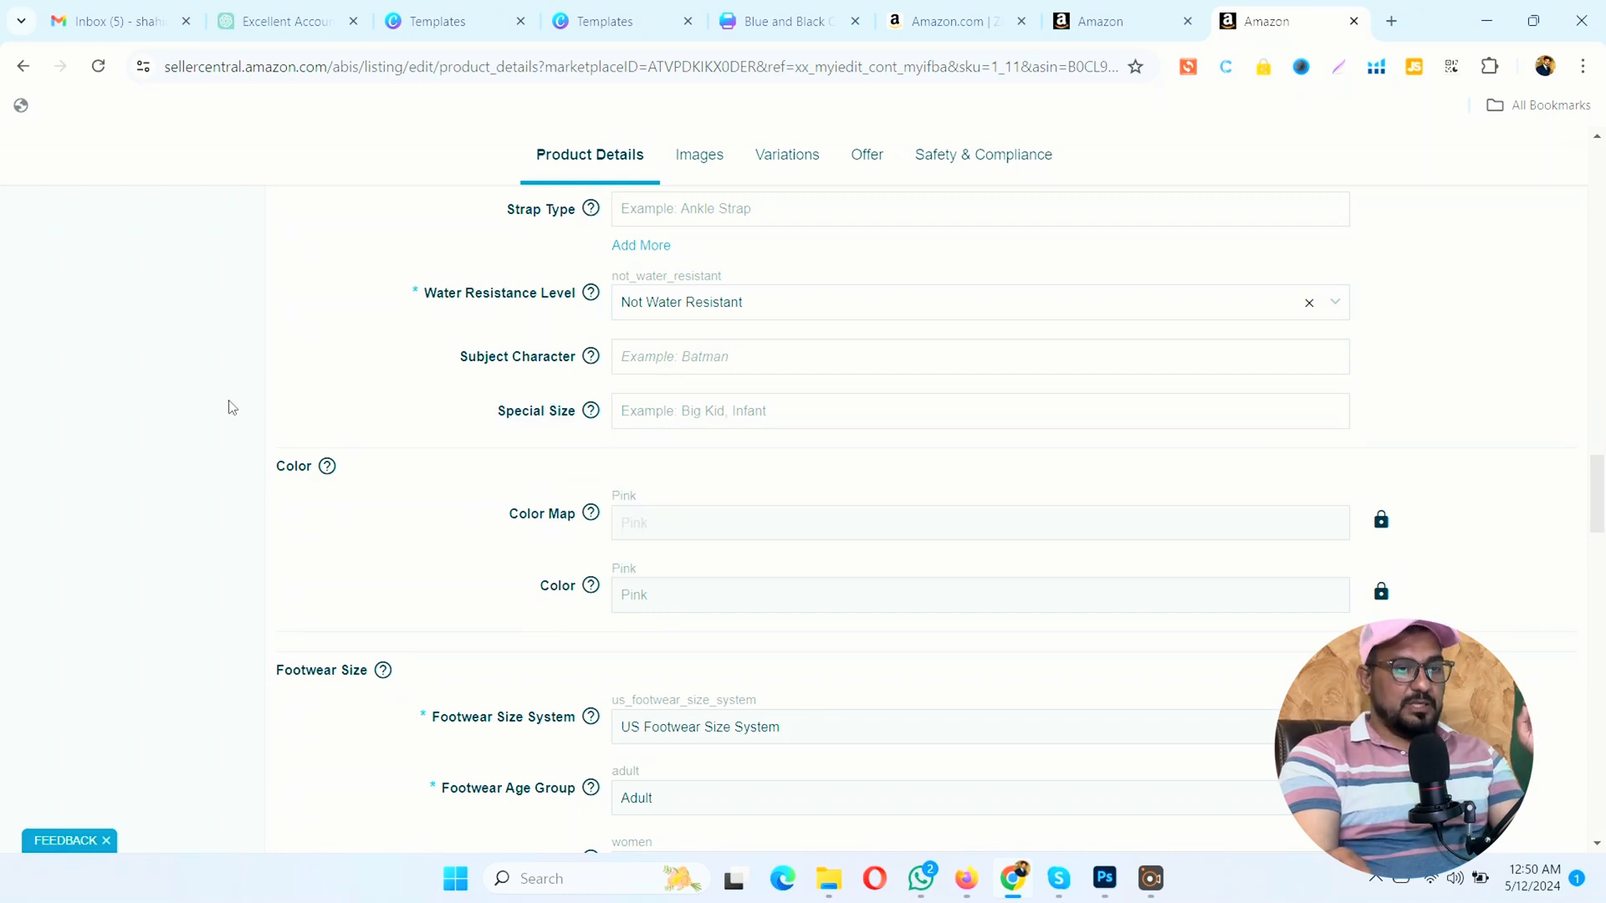
{"action": "left_click", "coordinate": [670, 357]}
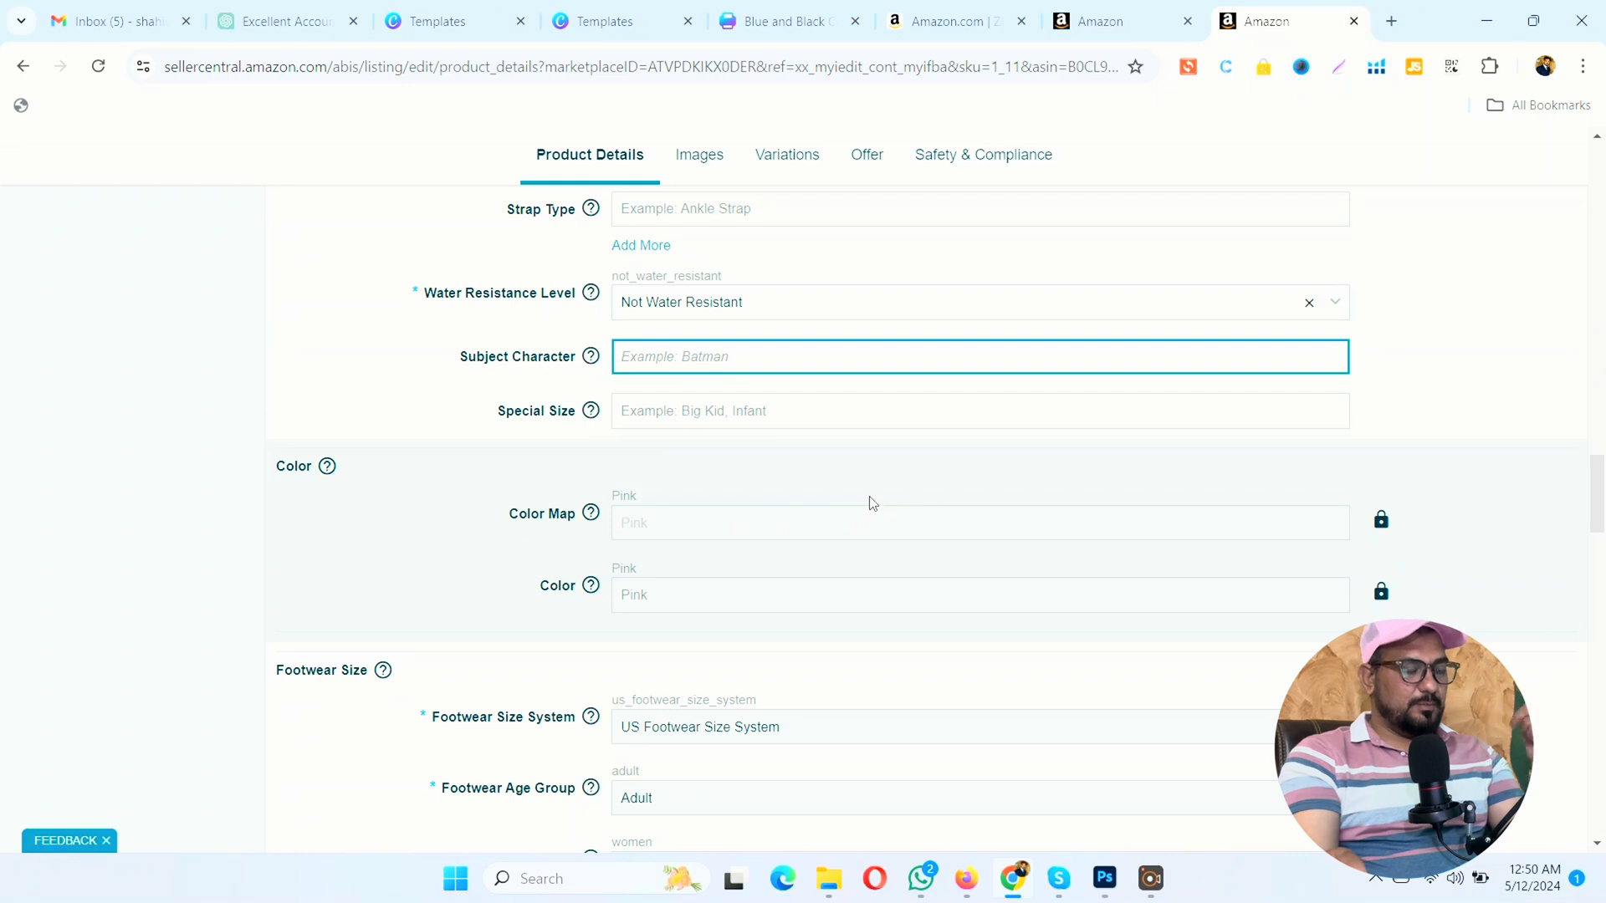
Step: Review the locked Color Map and Color values and the Footwear Size attributes
{"action": "scroll", "coordinate": [836, 485], "scroll_direction": "down", "scroll_amount": 1}
{"action": "scroll", "coordinate": [720, 398], "scroll_direction": "down", "scroll_amount": 1}
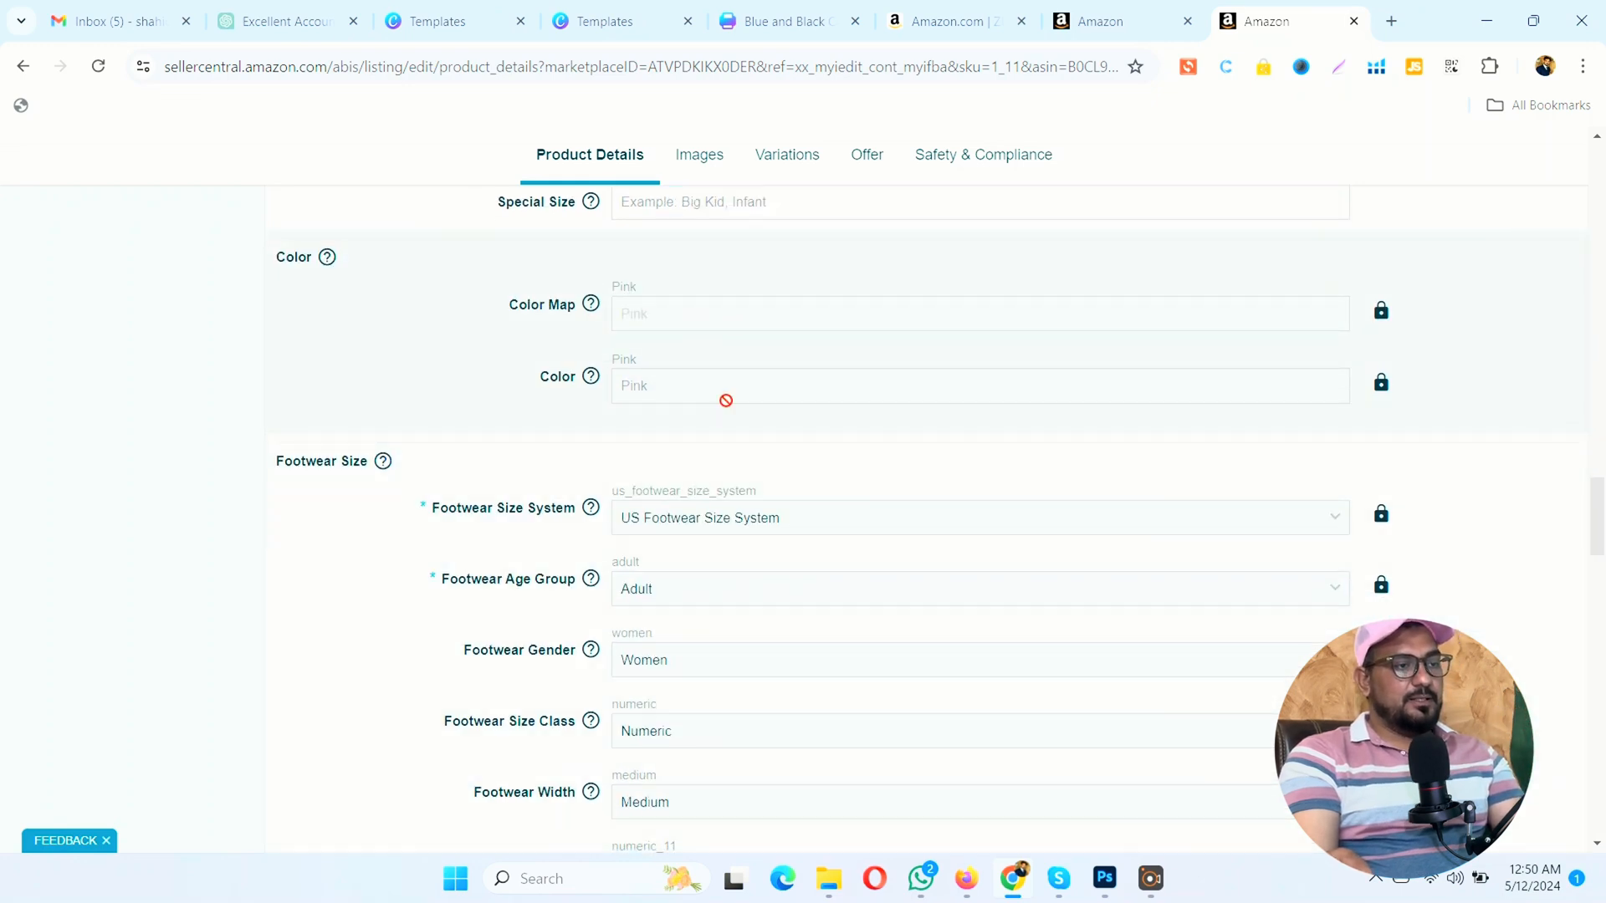
{"action": "scroll", "coordinate": [720, 402], "scroll_direction": "up", "scroll_amount": 1}
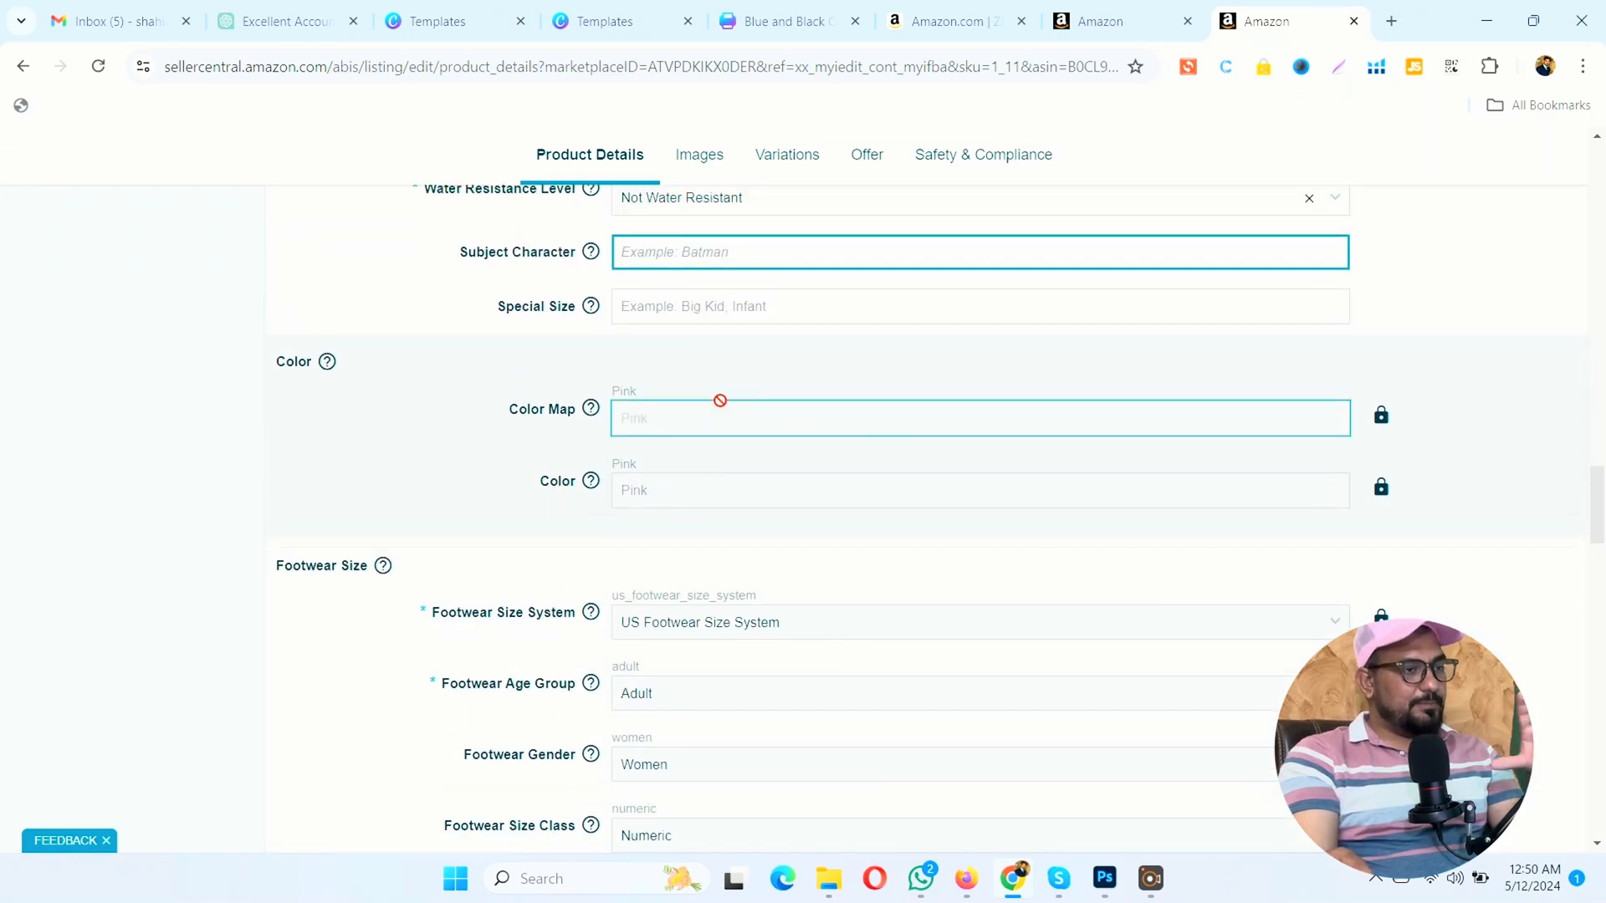
{"action": "left_click", "coordinate": [638, 419]}
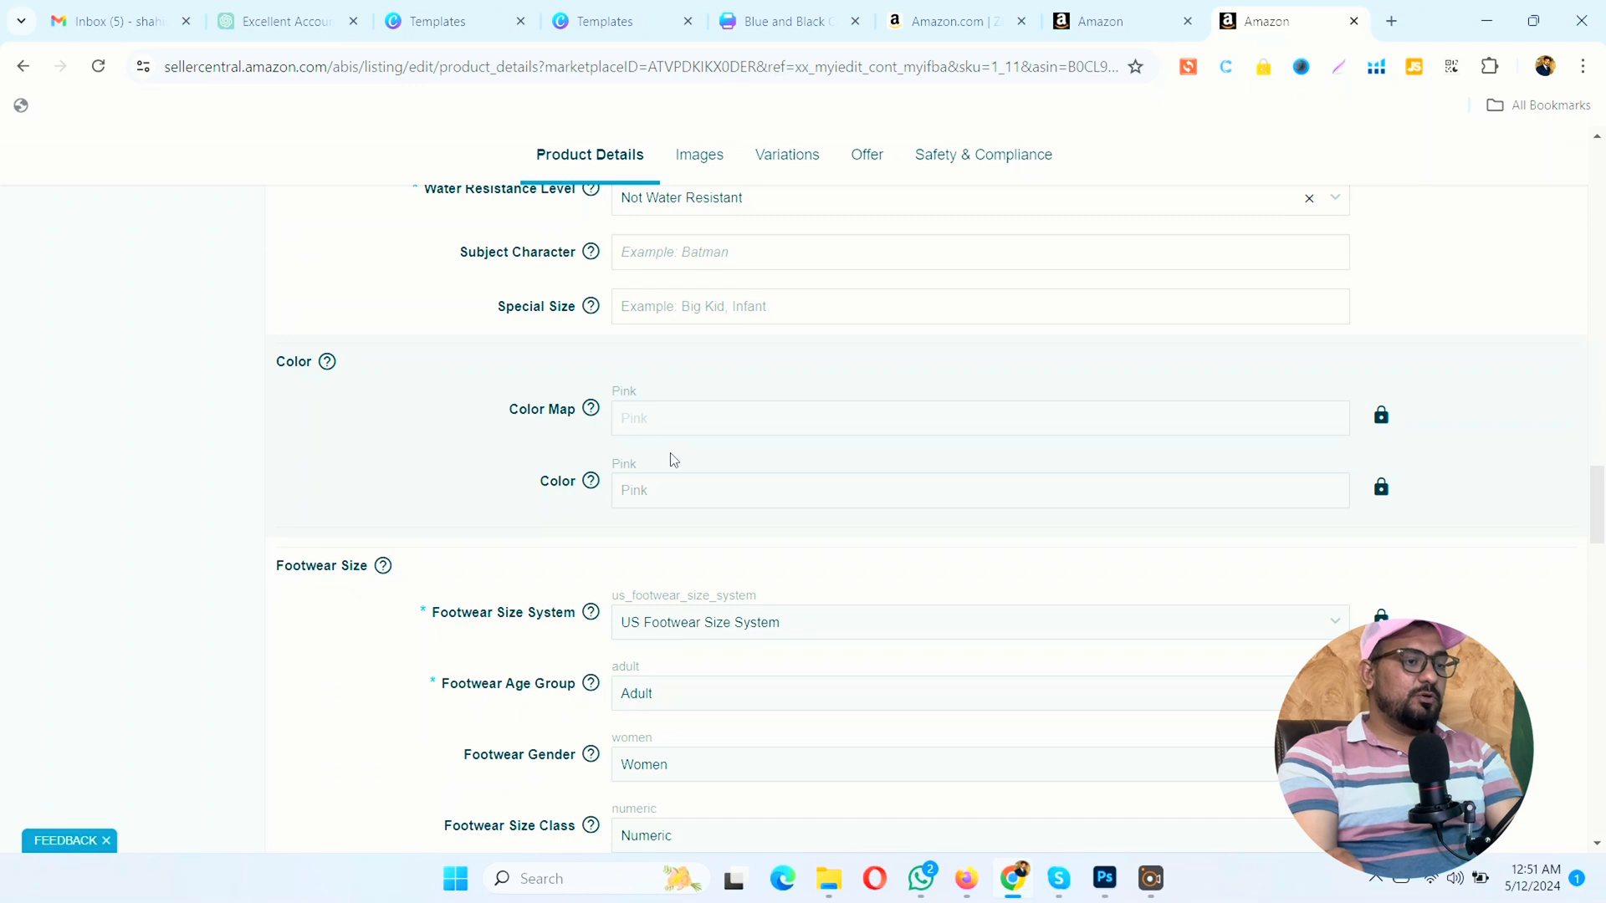
{"action": "scroll", "coordinate": [670, 456], "scroll_direction": "down", "scroll_amount": 4}
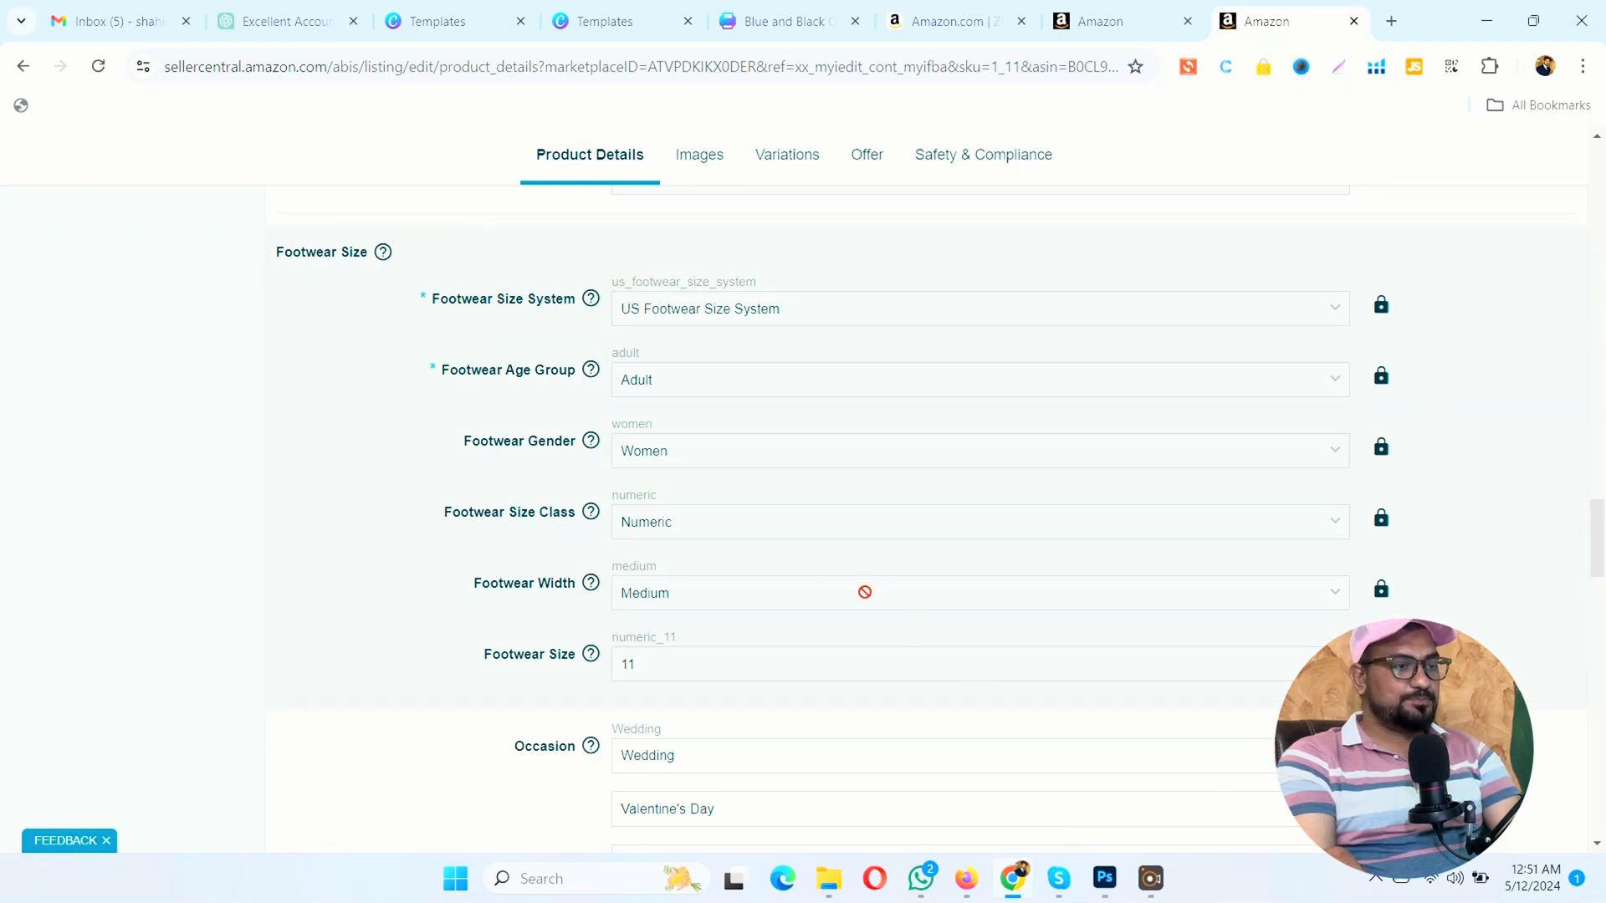
{"action": "scroll", "coordinate": [783, 517], "scroll_direction": "down", "scroll_amount": 3}
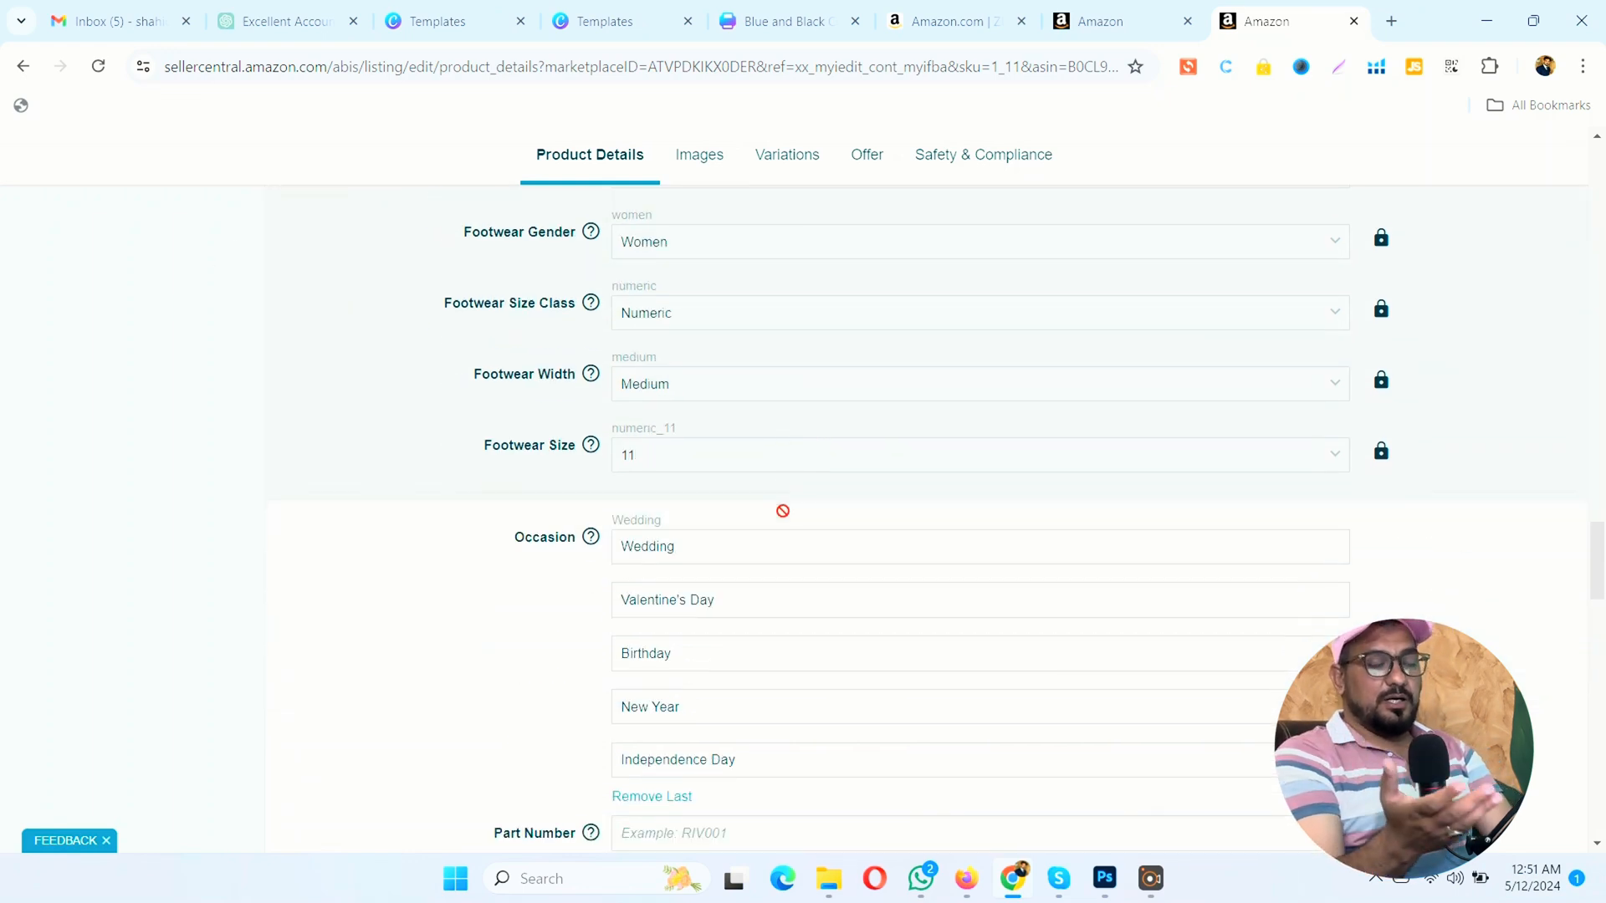
Step: Review the Occasion entries and the Part Number field, leaving both as they are
{"action": "left_click", "coordinate": [752, 542]}
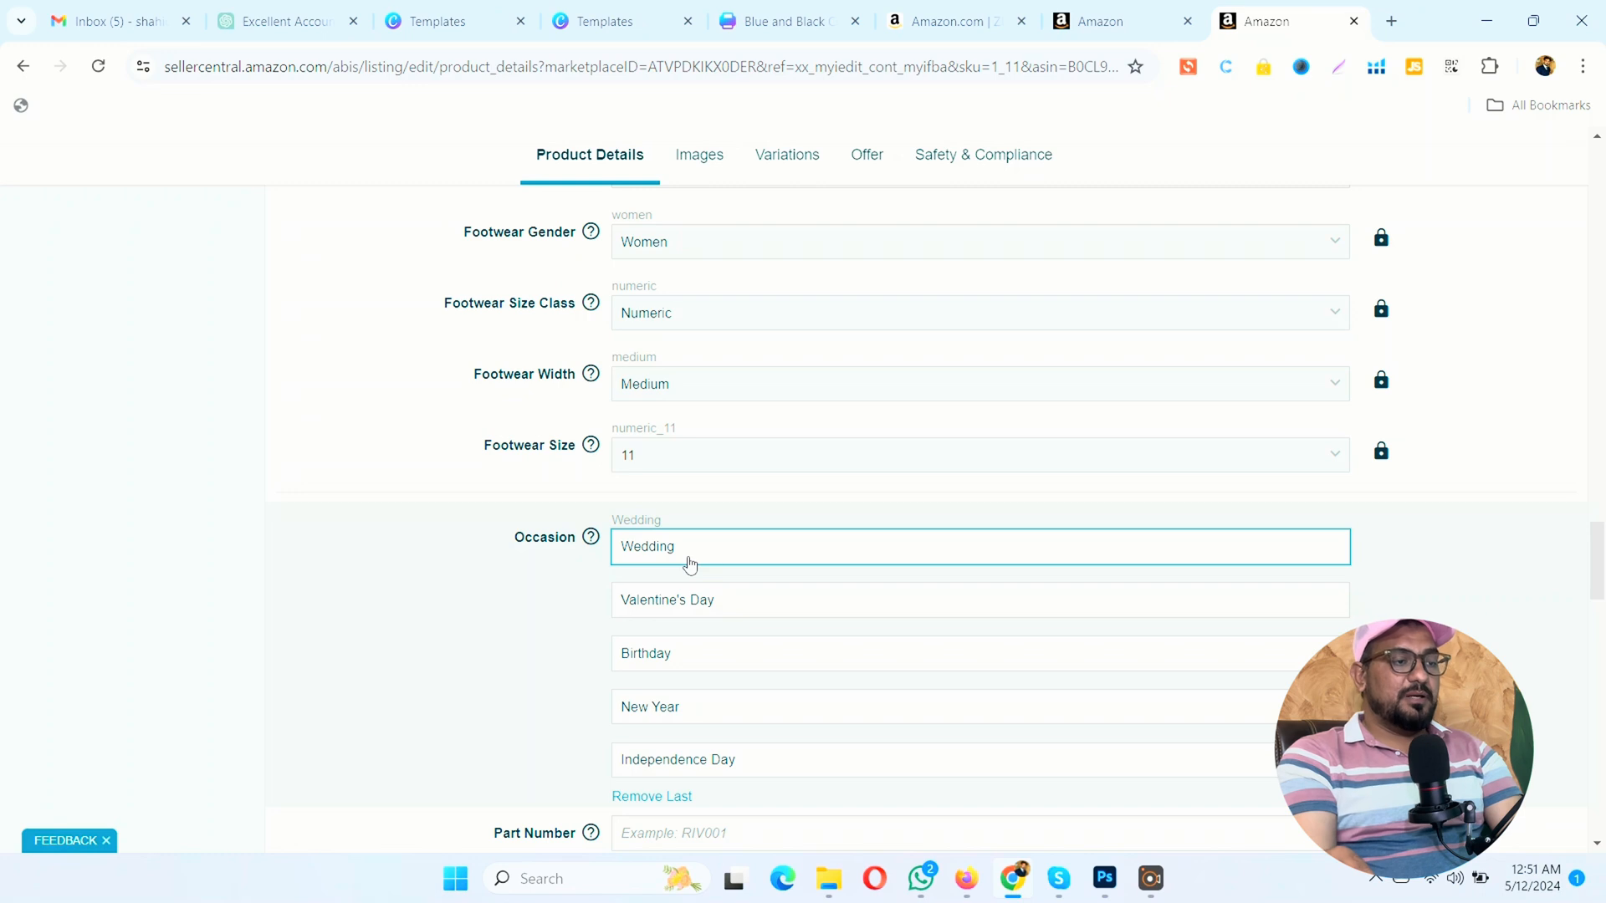
{"action": "scroll", "coordinate": [690, 566], "scroll_direction": "down", "scroll_amount": 3}
{"action": "left_click", "coordinate": [615, 525]}
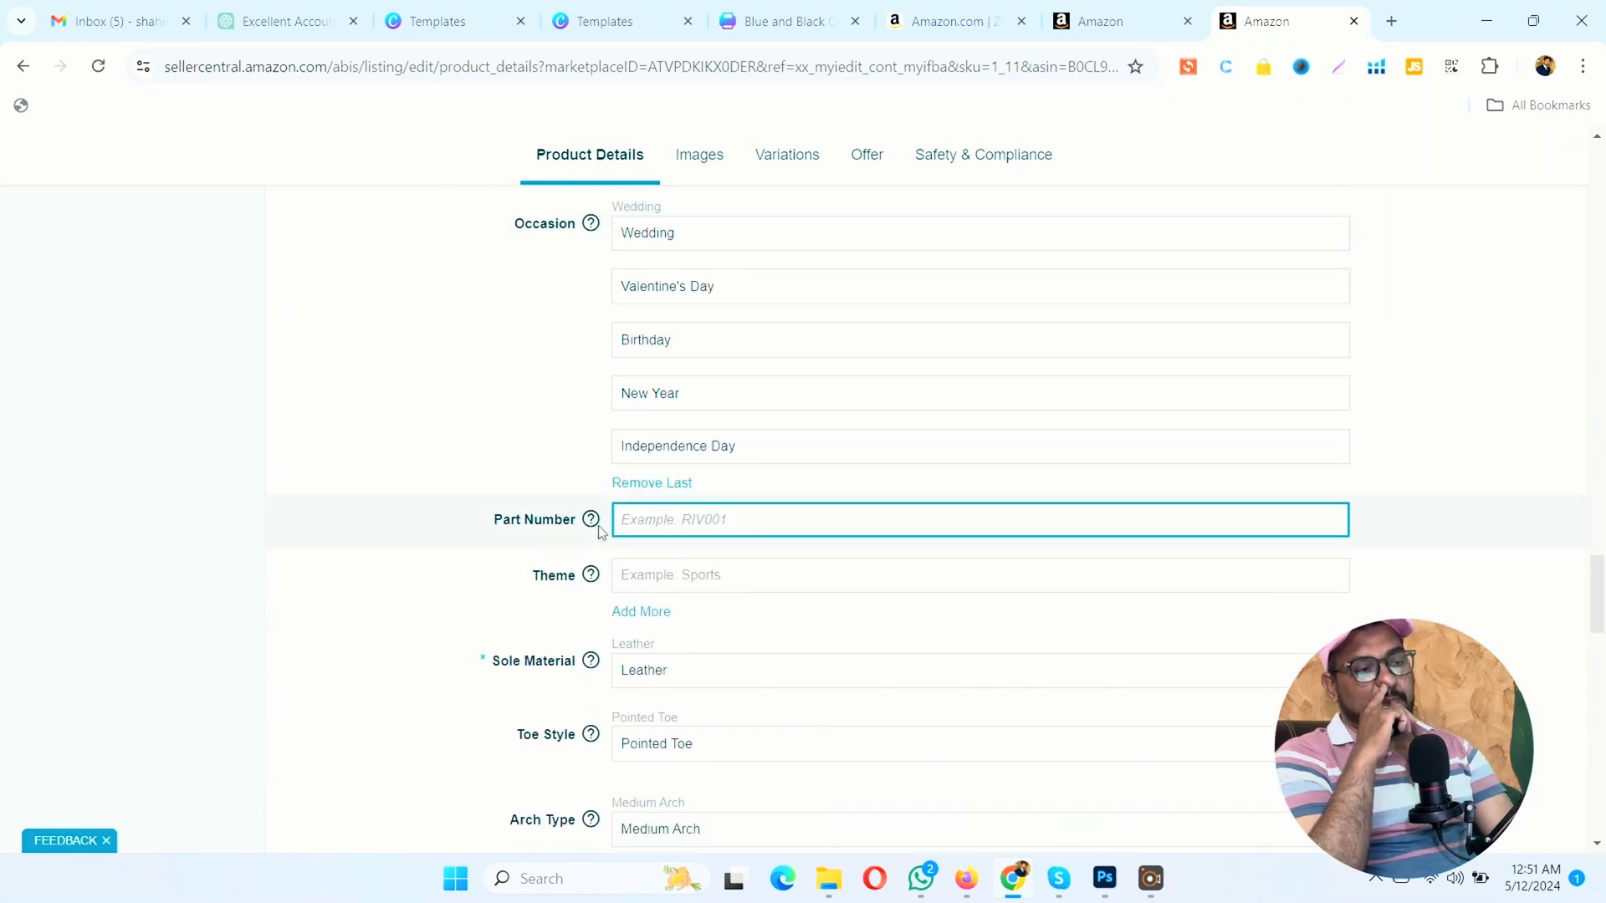
{"action": "mouse_move", "coordinate": [588, 526]}
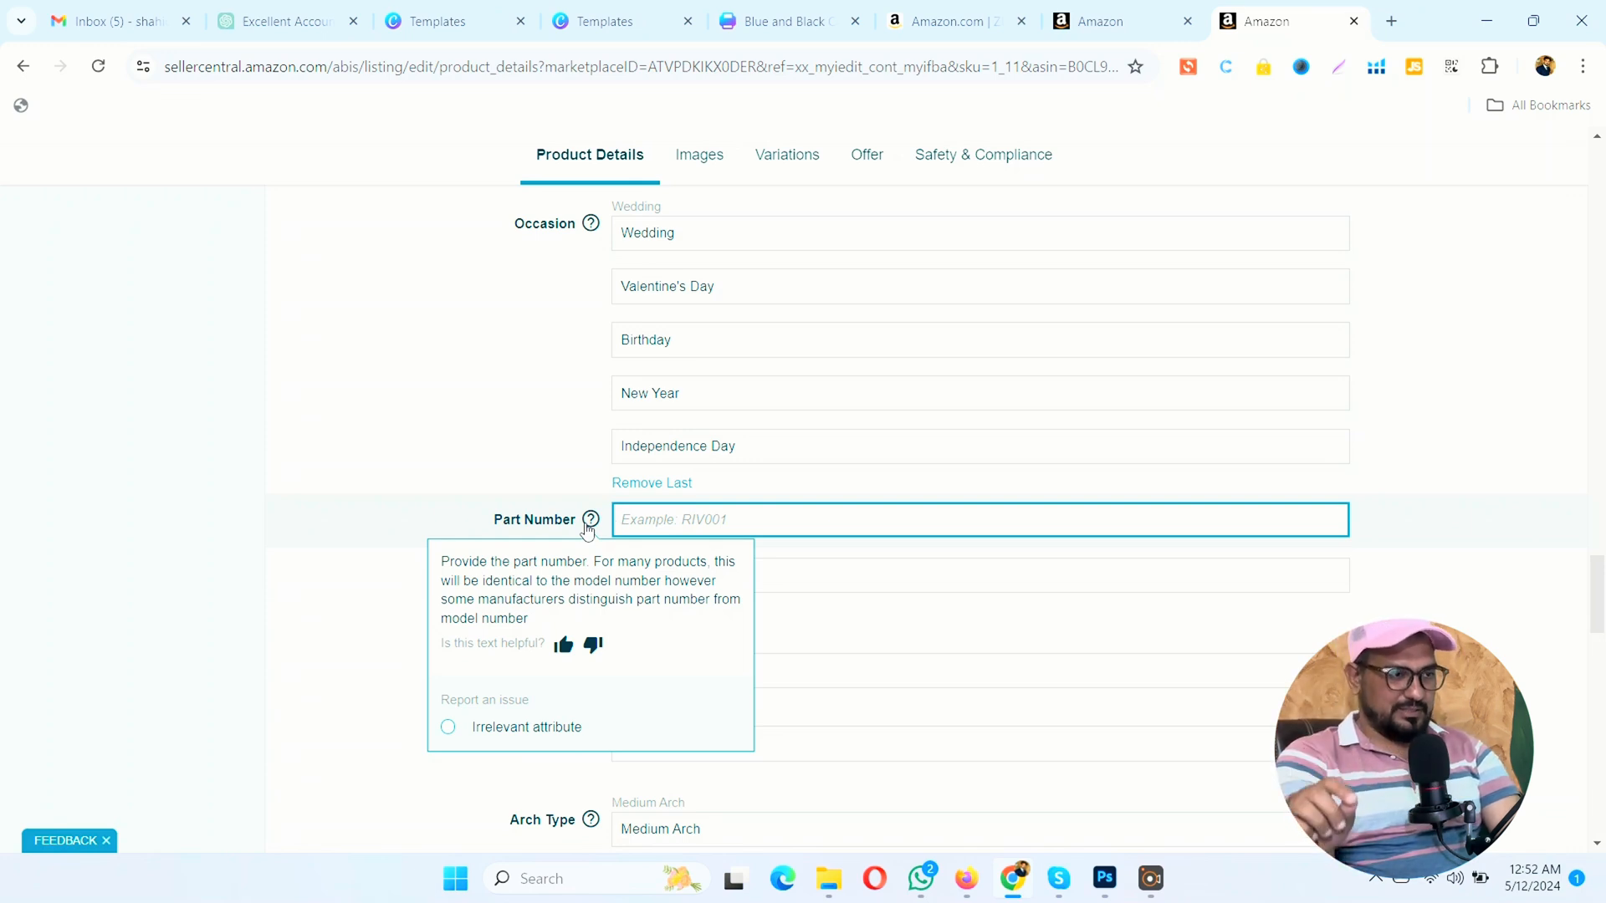
{"action": "left_click", "coordinate": [251, 507]}
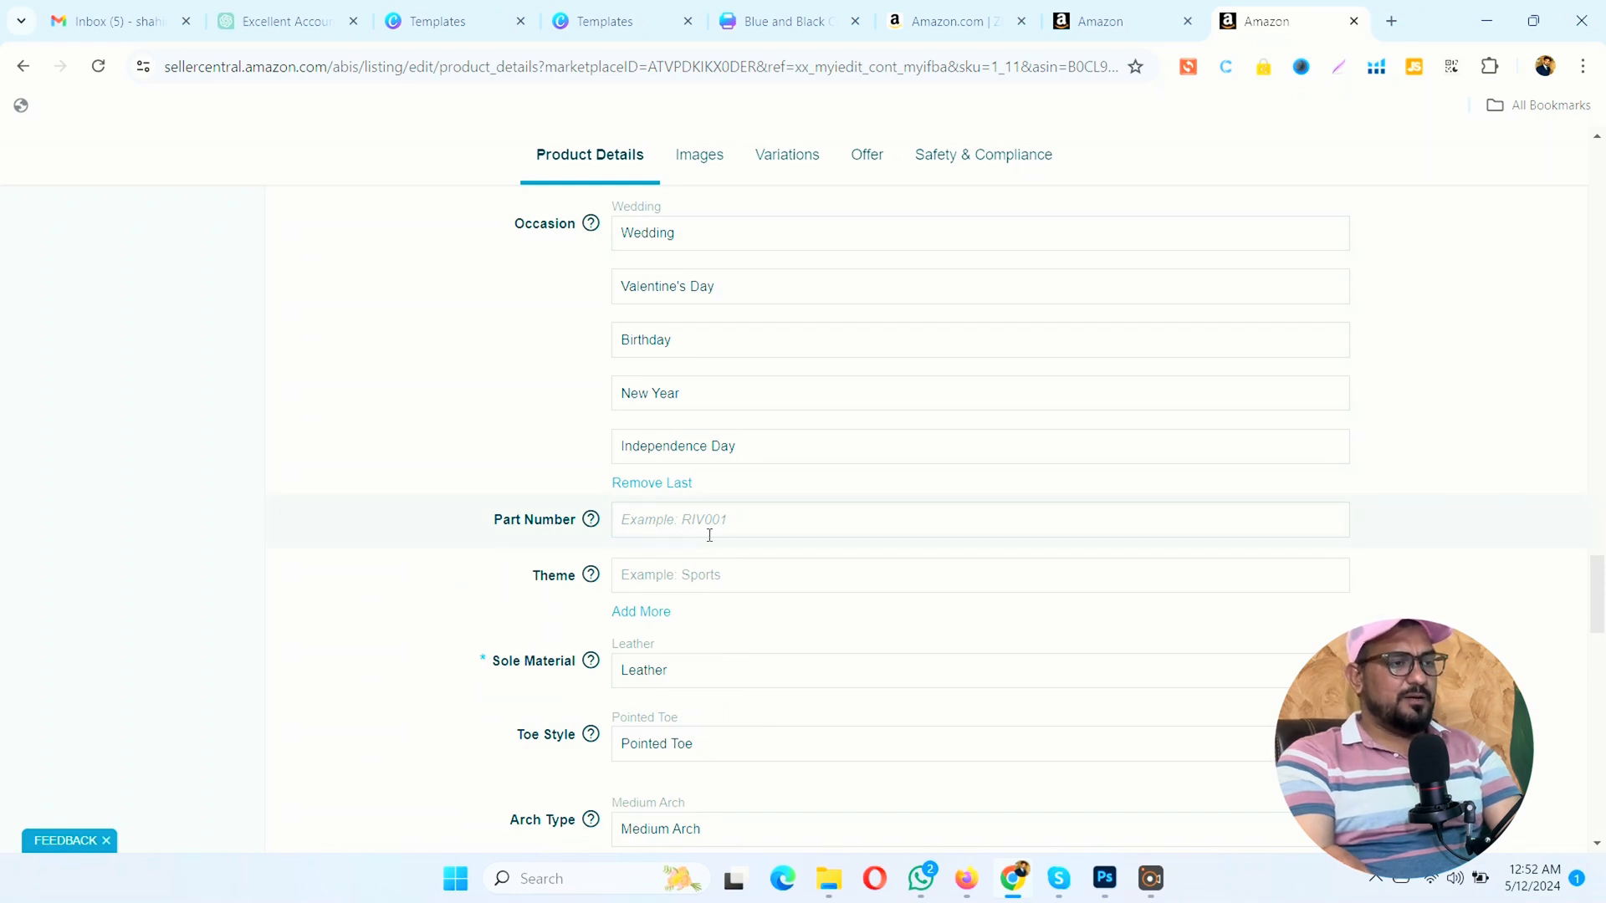
Step: Check the suggested Theme options and enter Casual Pumps as a custom Theme value
{"action": "left_click", "coordinate": [702, 565]}
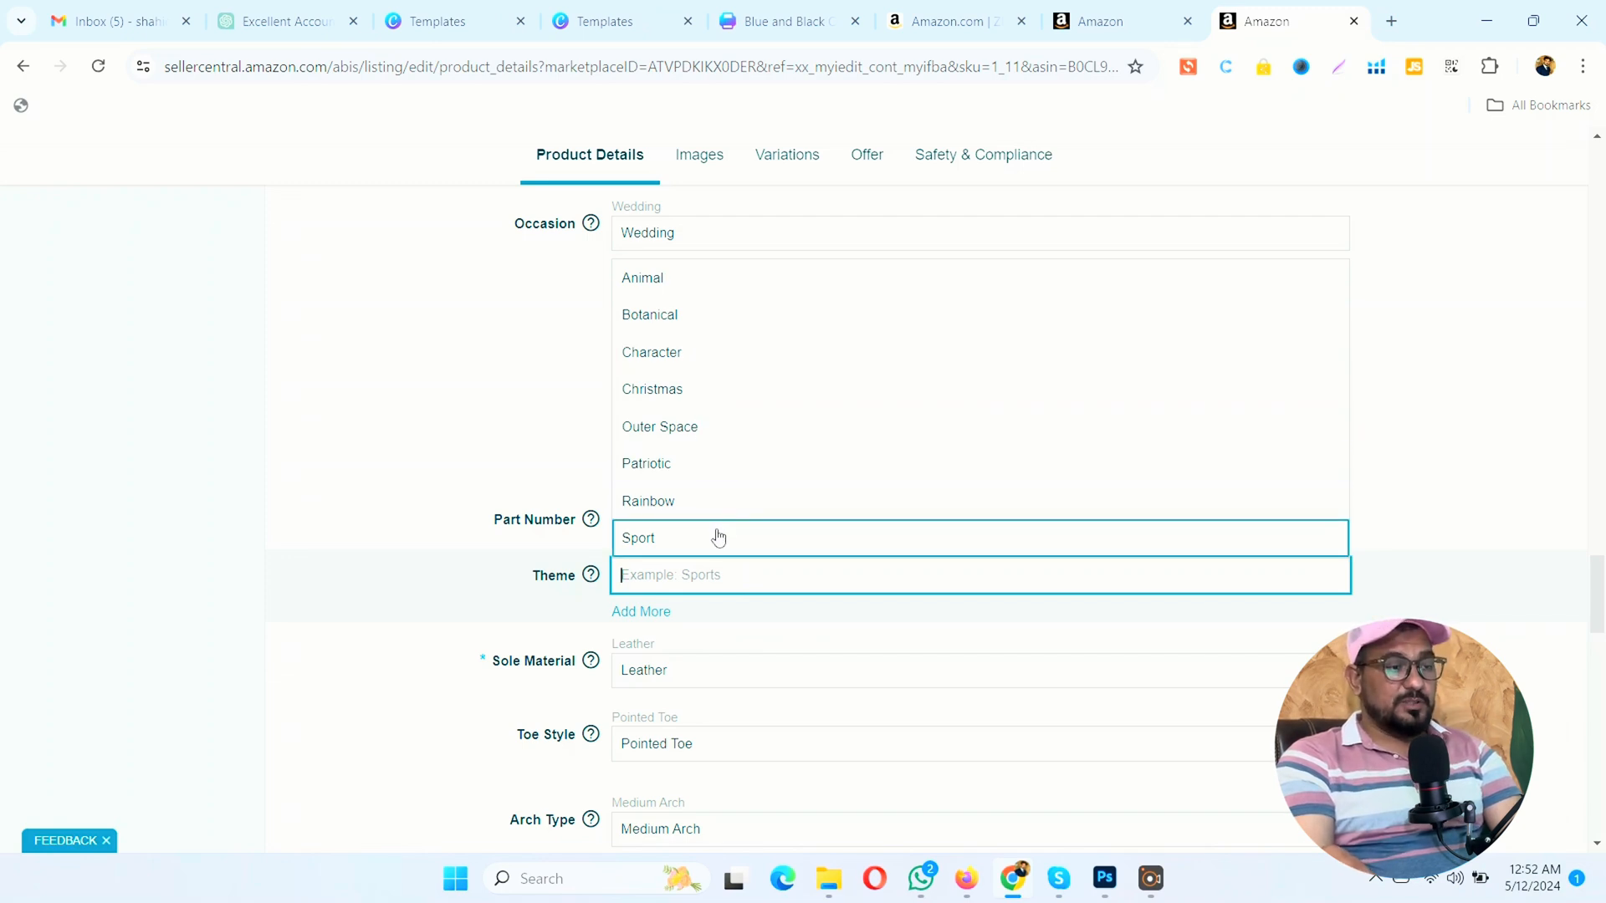
{"action": "left_click", "coordinate": [181, 541]}
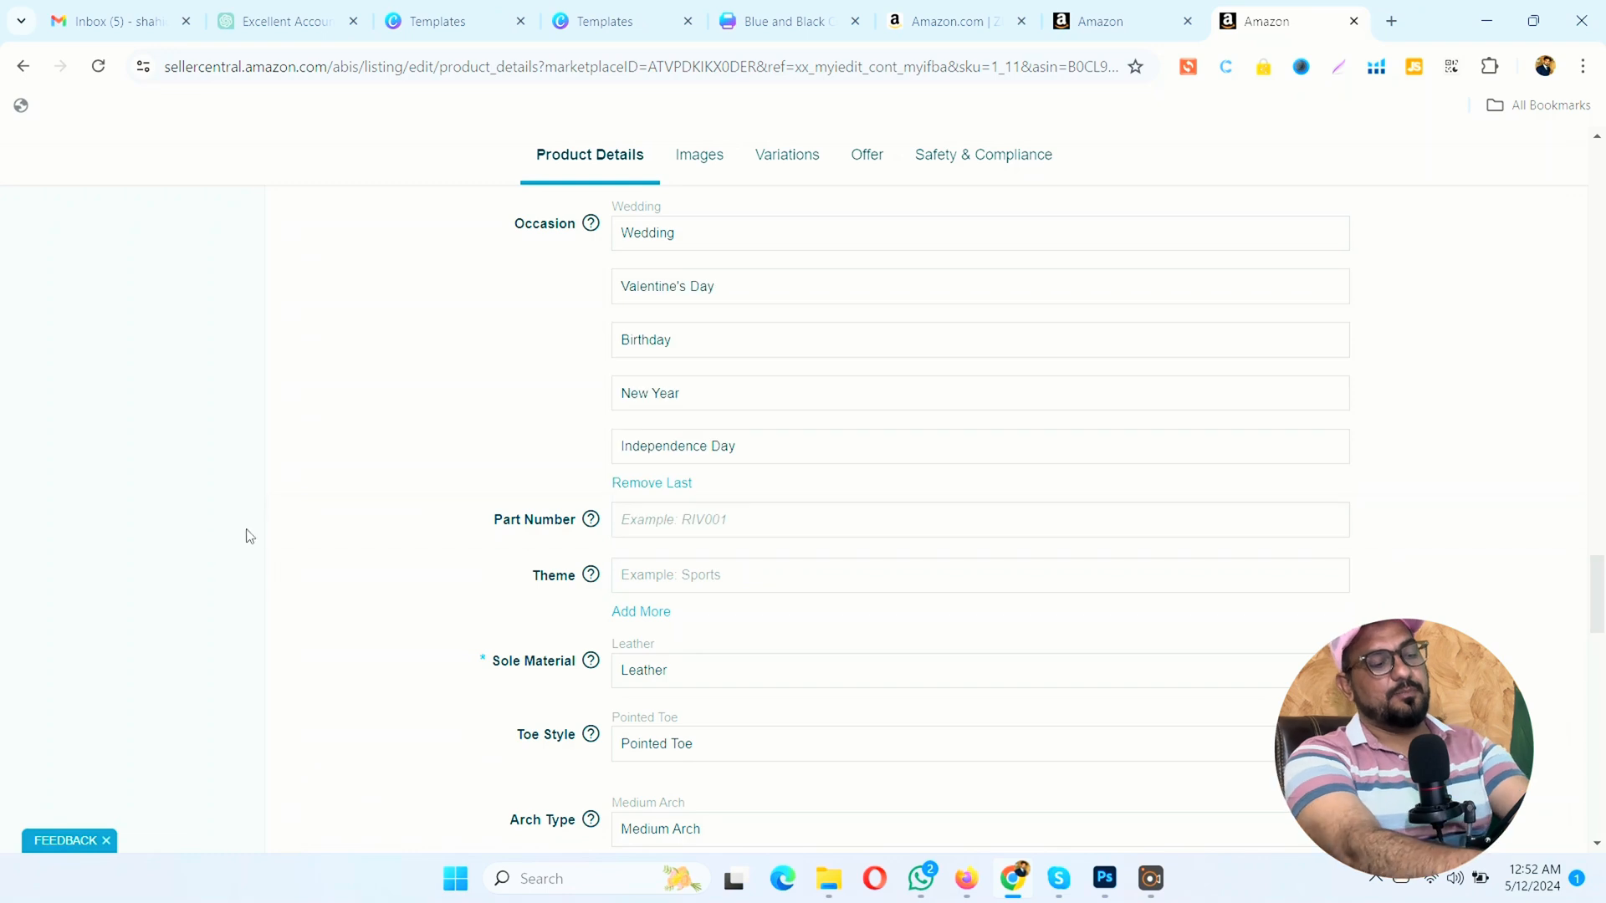
{"action": "left_click", "coordinate": [648, 587]}
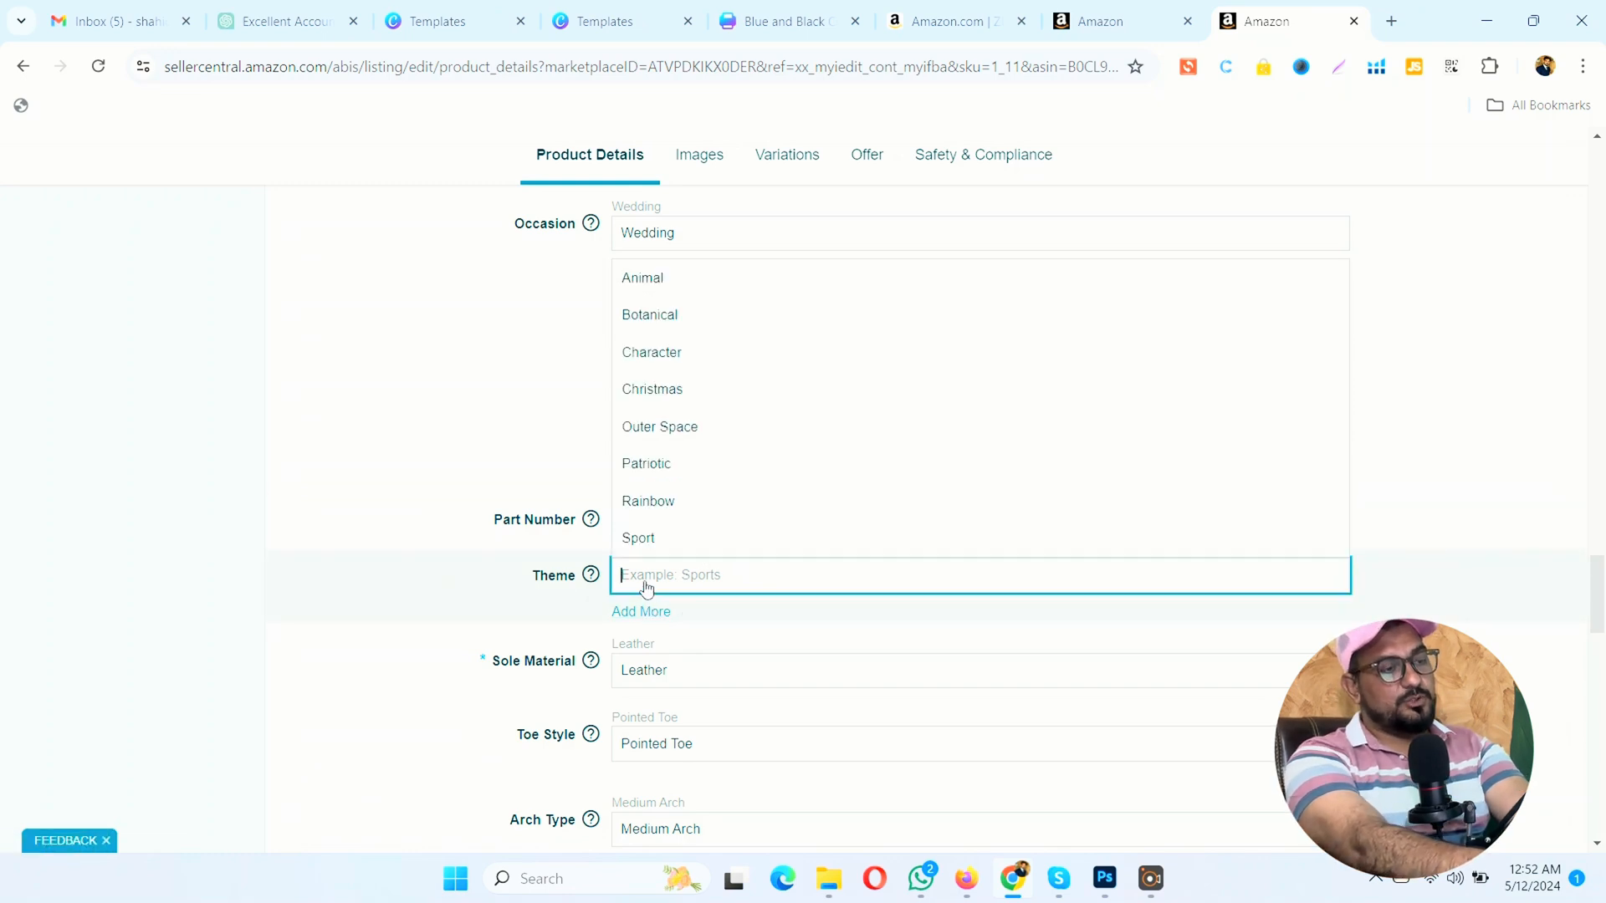
{"action": "type", "text": "Cau"}
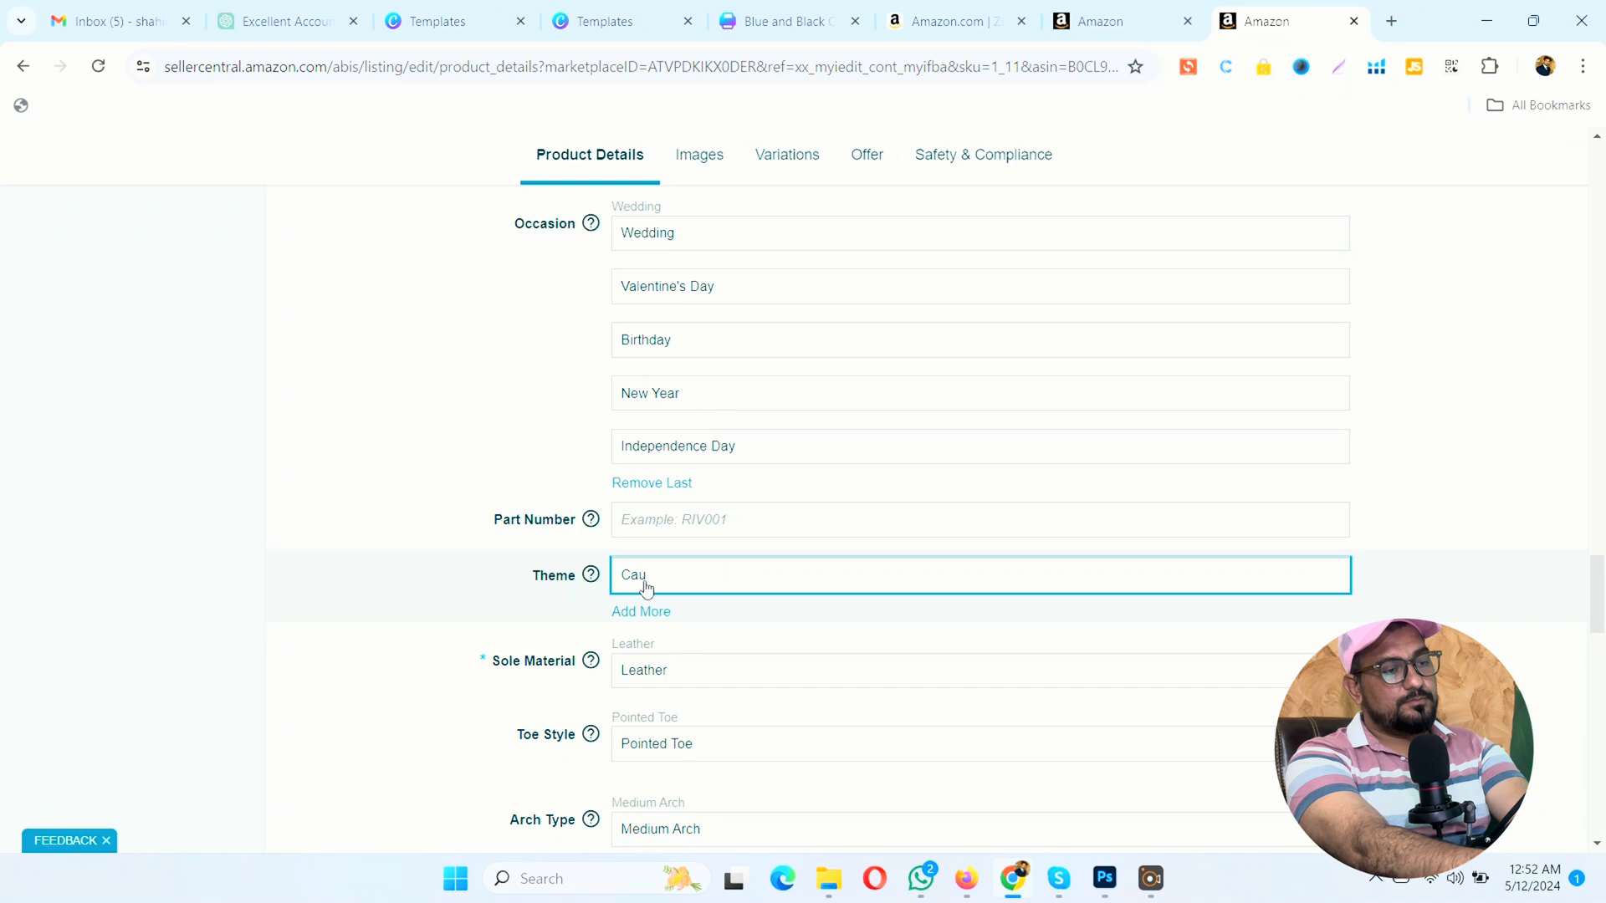
{"action": "key", "text": "BackSpace"}
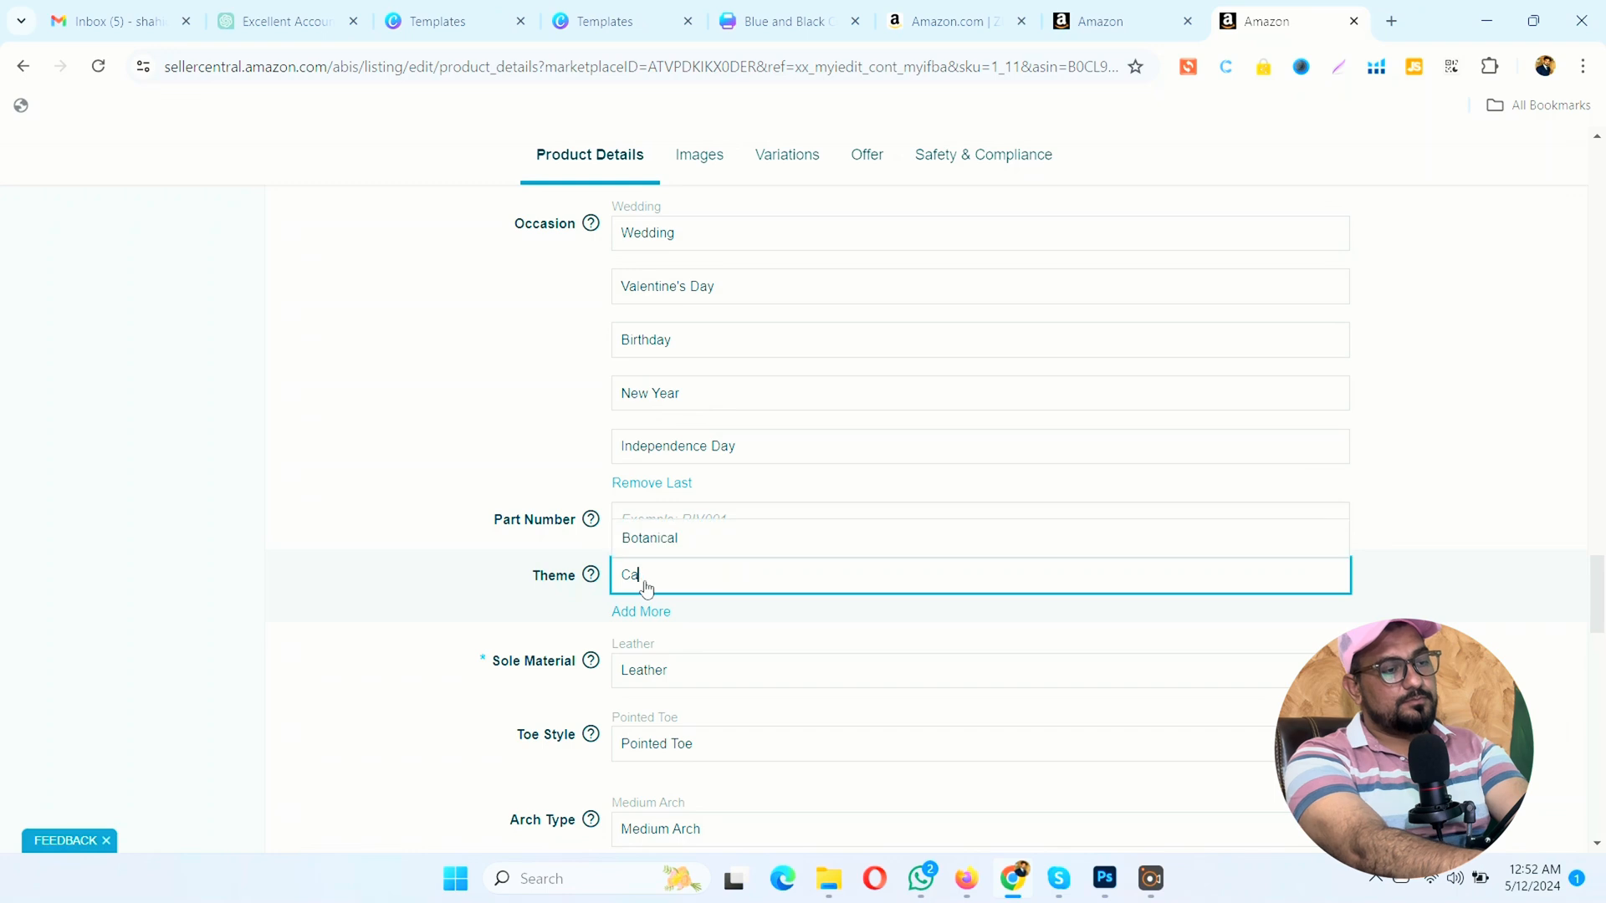
{"action": "type", "text": "su"}
{"action": "key", "text": "BackSpace"}
{"action": "key", "text": "BackSpace"}
{"action": "type", "text": "su"}
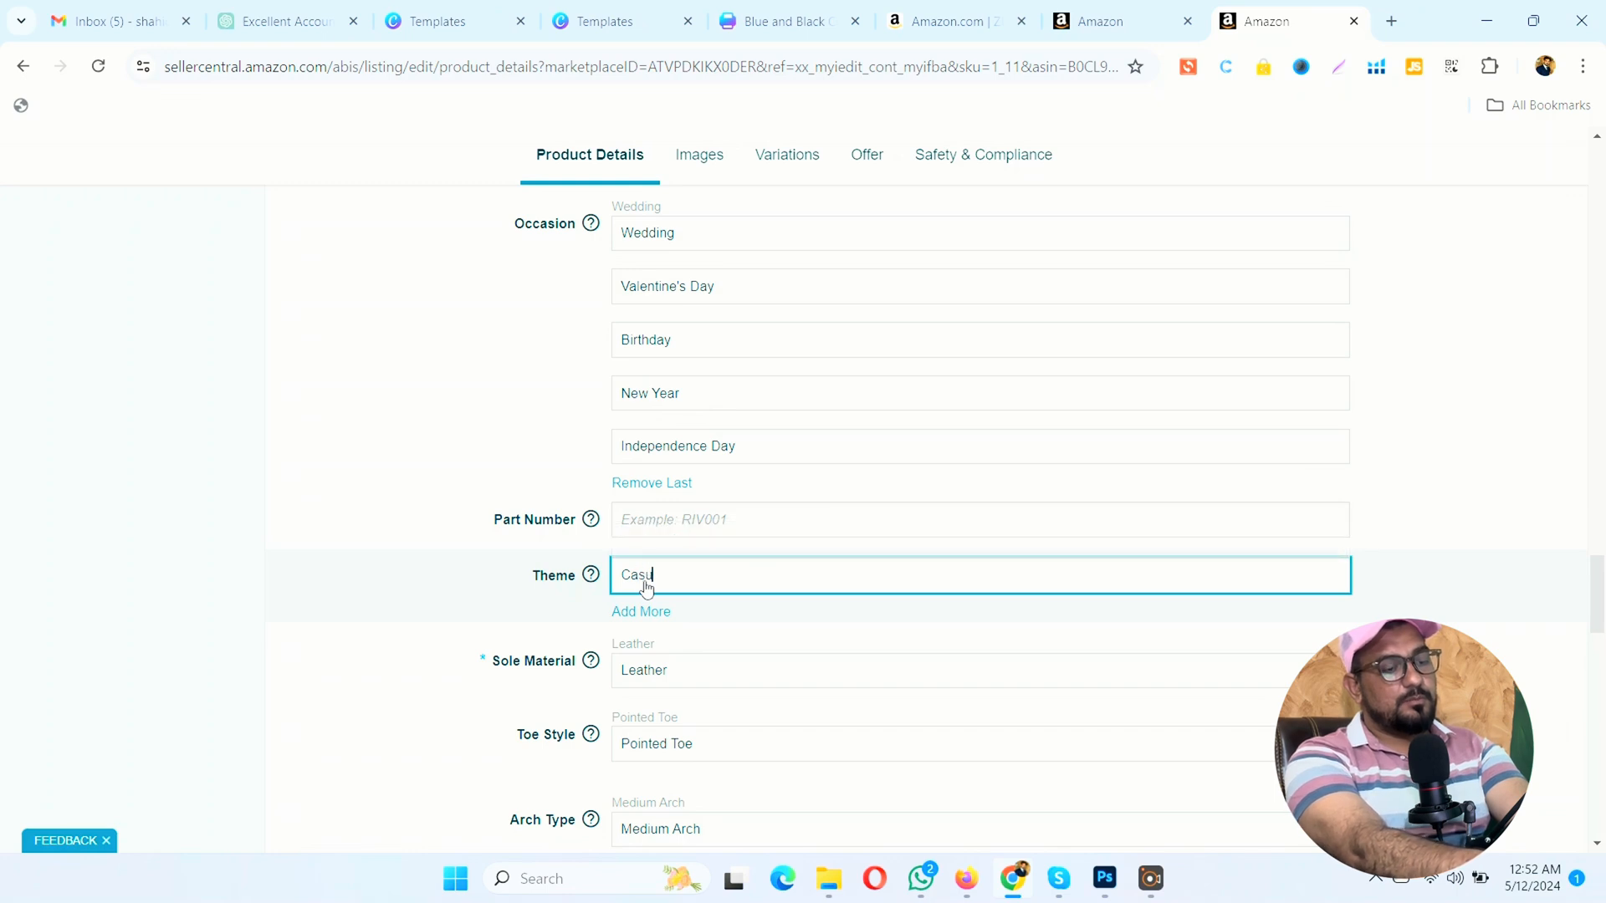
{"action": "type", "text": "al Pu"}
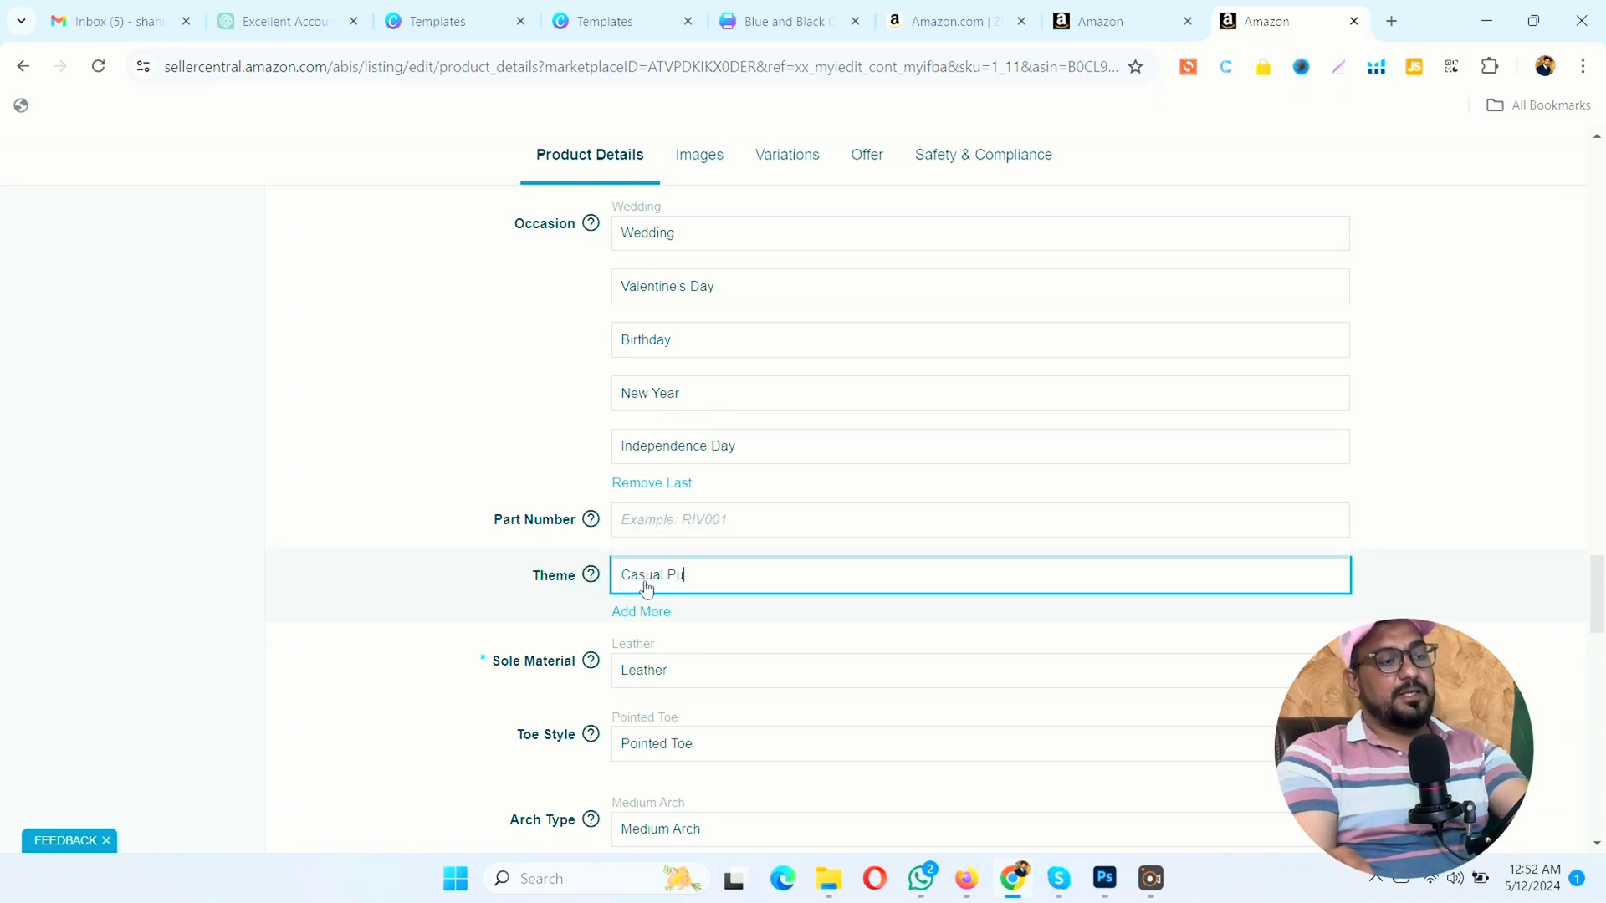
{"action": "type", "text": "mps"}
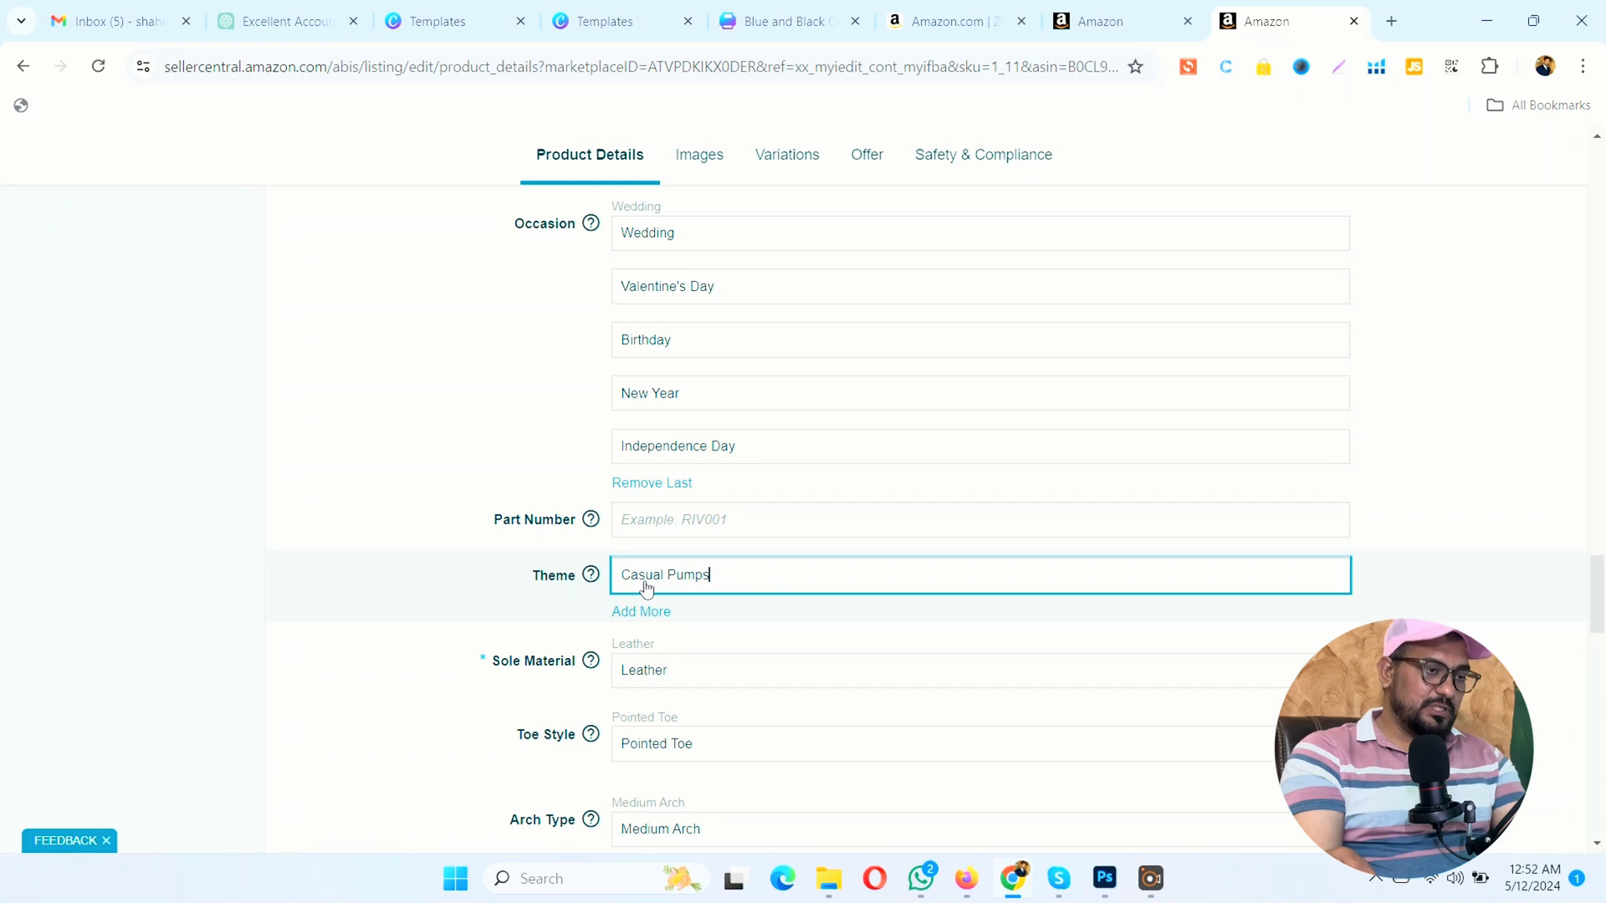
Step: Review the attributes from Sole Material onward and inspect the Sport Type and League Name options without selecting any
{"action": "scroll", "coordinate": [646, 588], "scroll_direction": "down", "scroll_amount": 2}
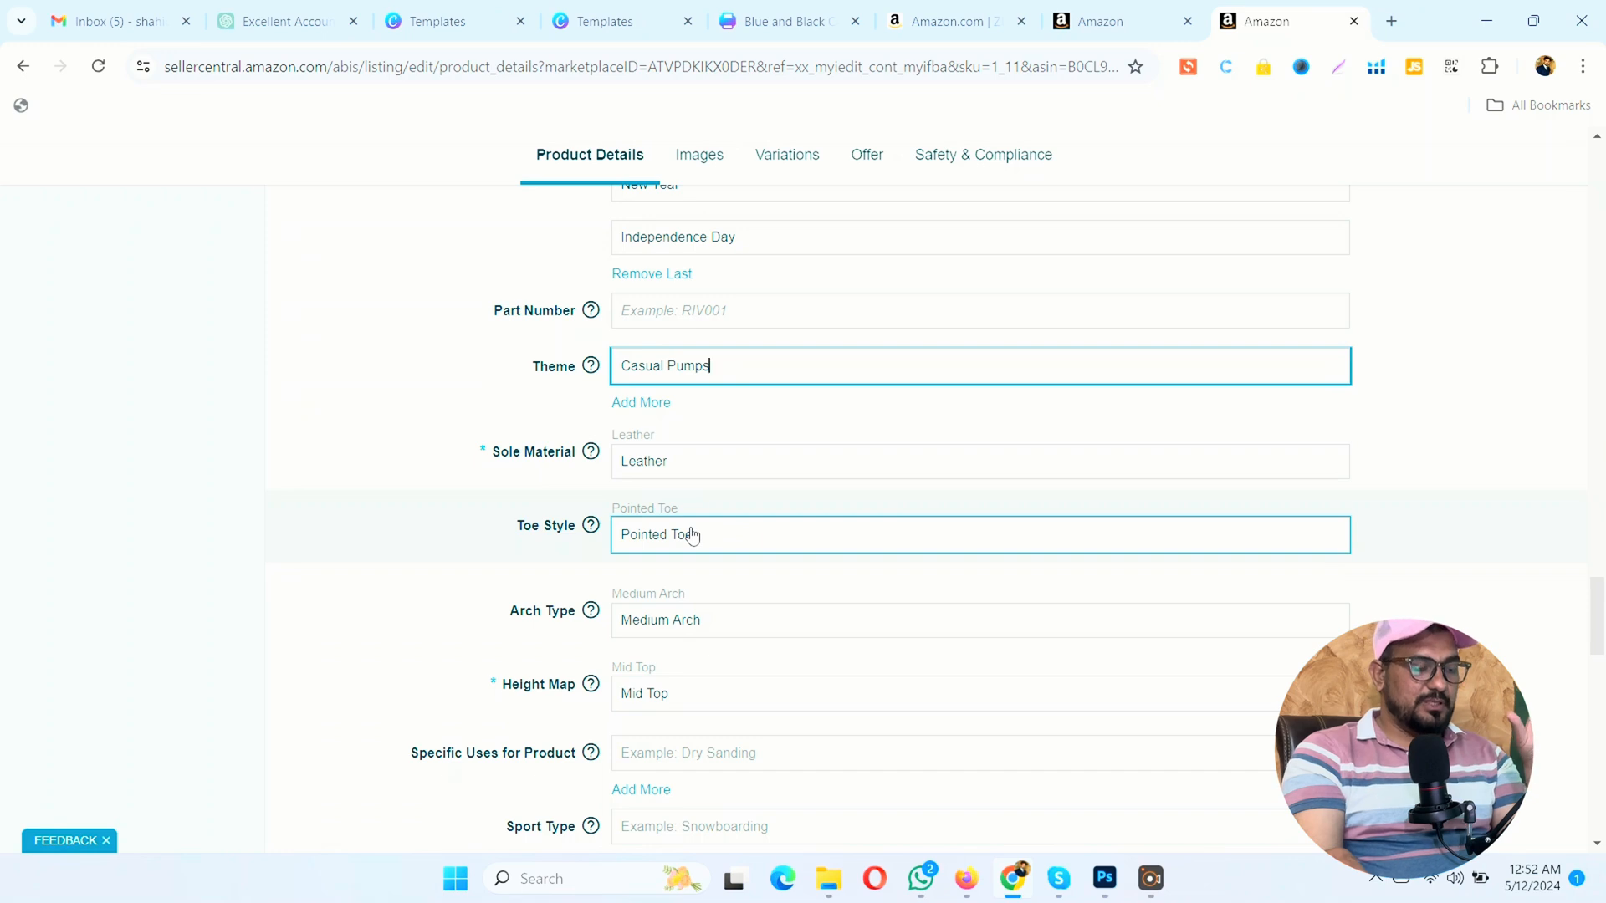
{"action": "scroll", "coordinate": [688, 529], "scroll_direction": "down", "scroll_amount": 1}
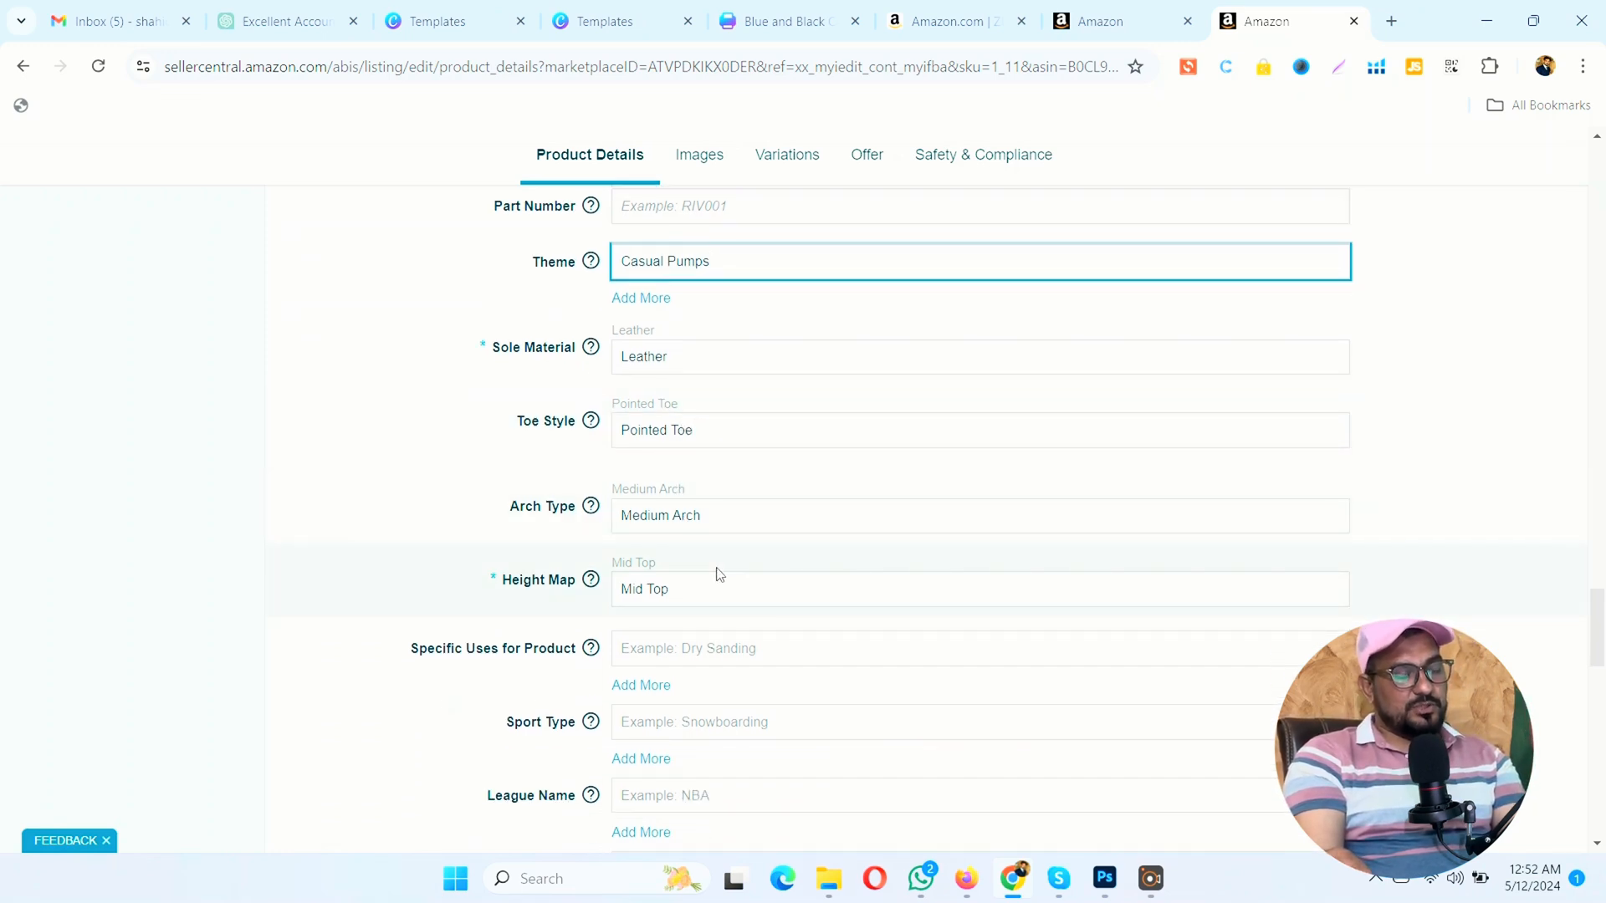
{"action": "scroll", "coordinate": [718, 574], "scroll_direction": "down", "scroll_amount": 2}
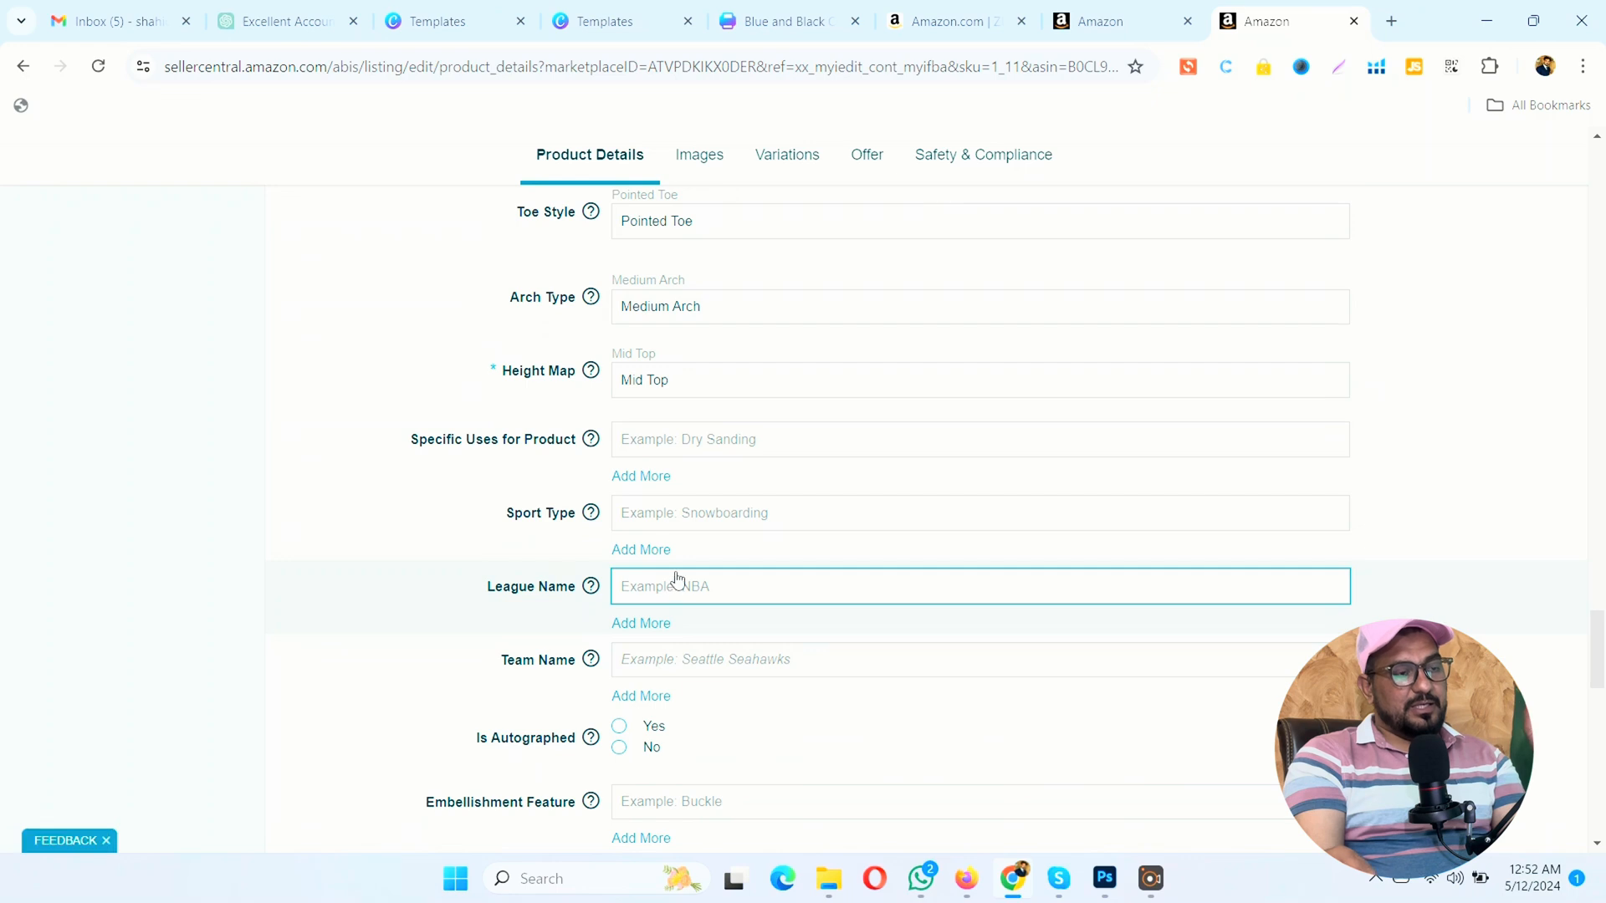
{"action": "left_click", "coordinate": [694, 520]}
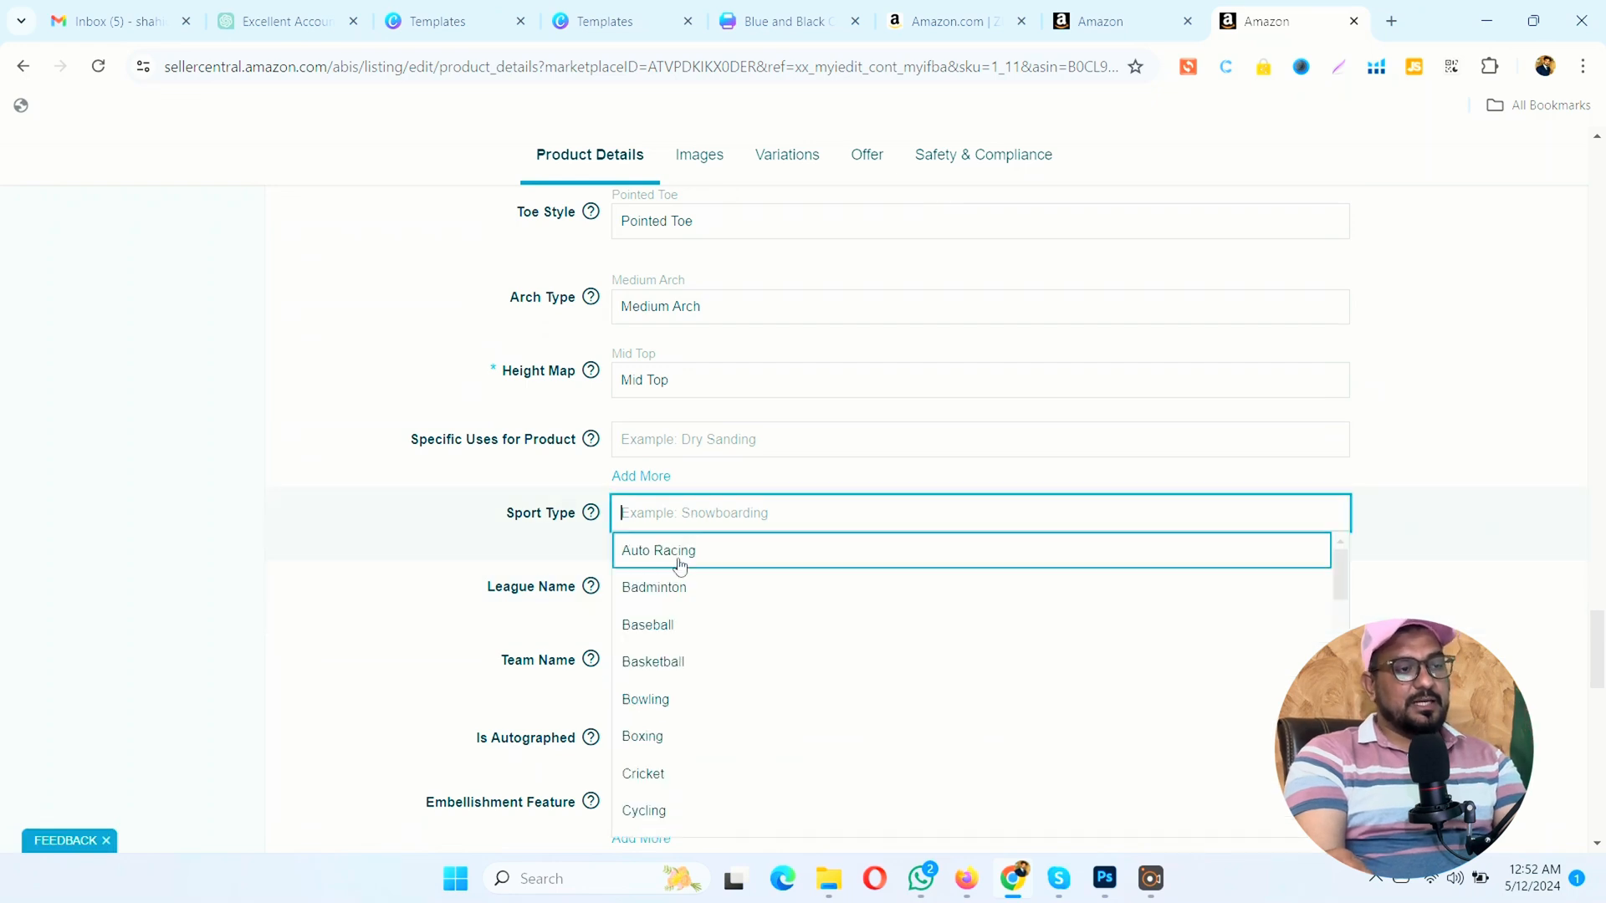
{"action": "left_click", "coordinate": [629, 596]}
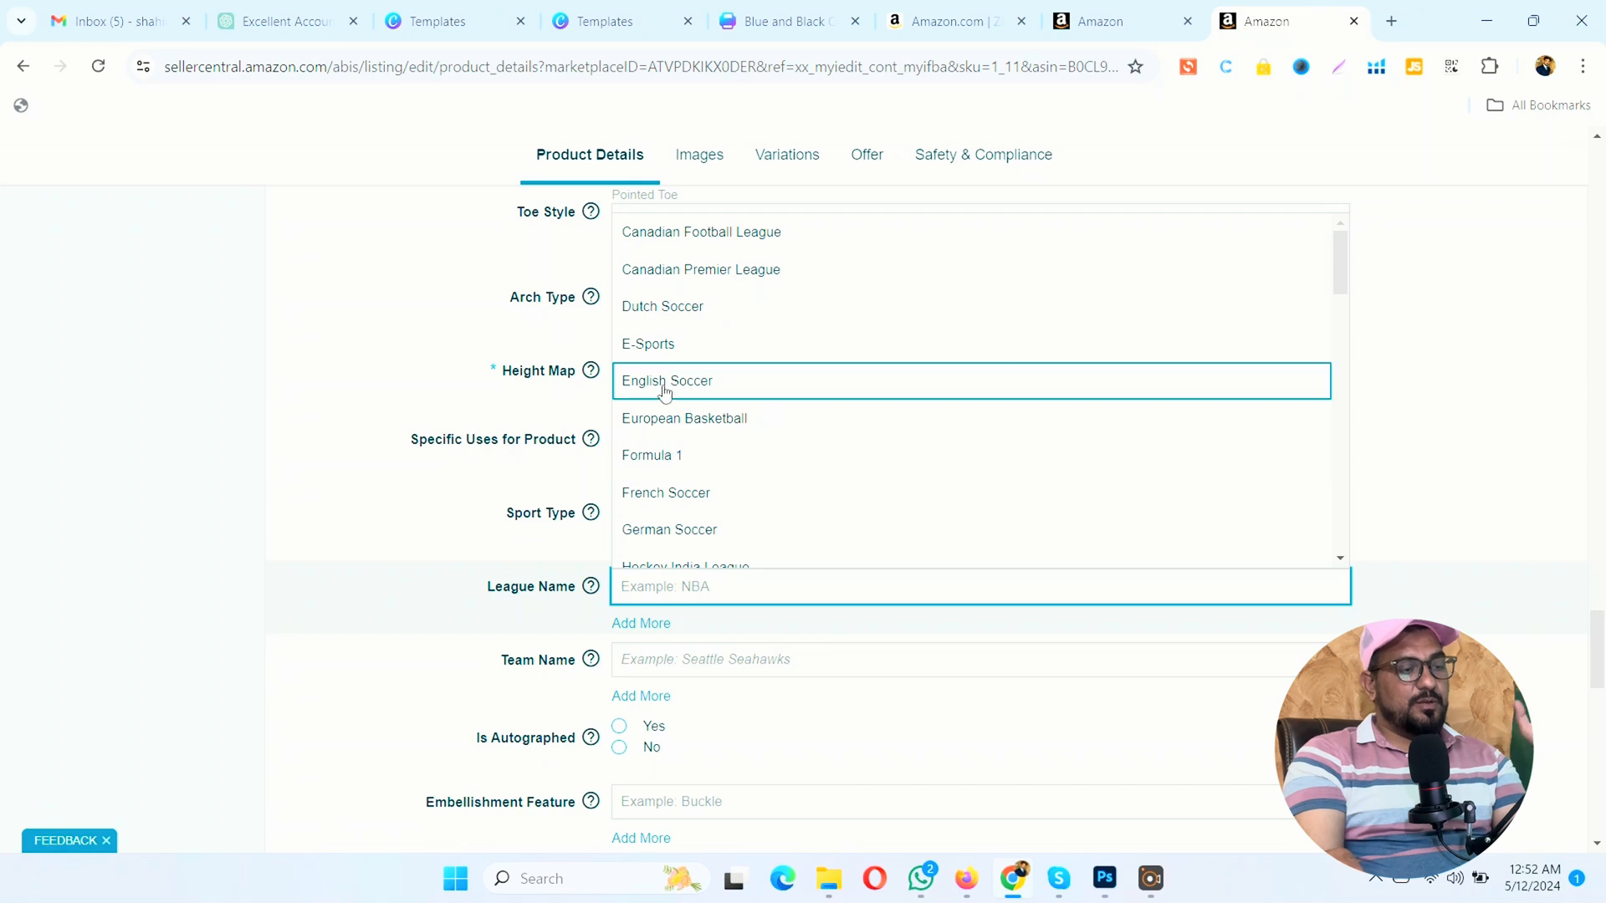
{"action": "left_click", "coordinate": [208, 517]}
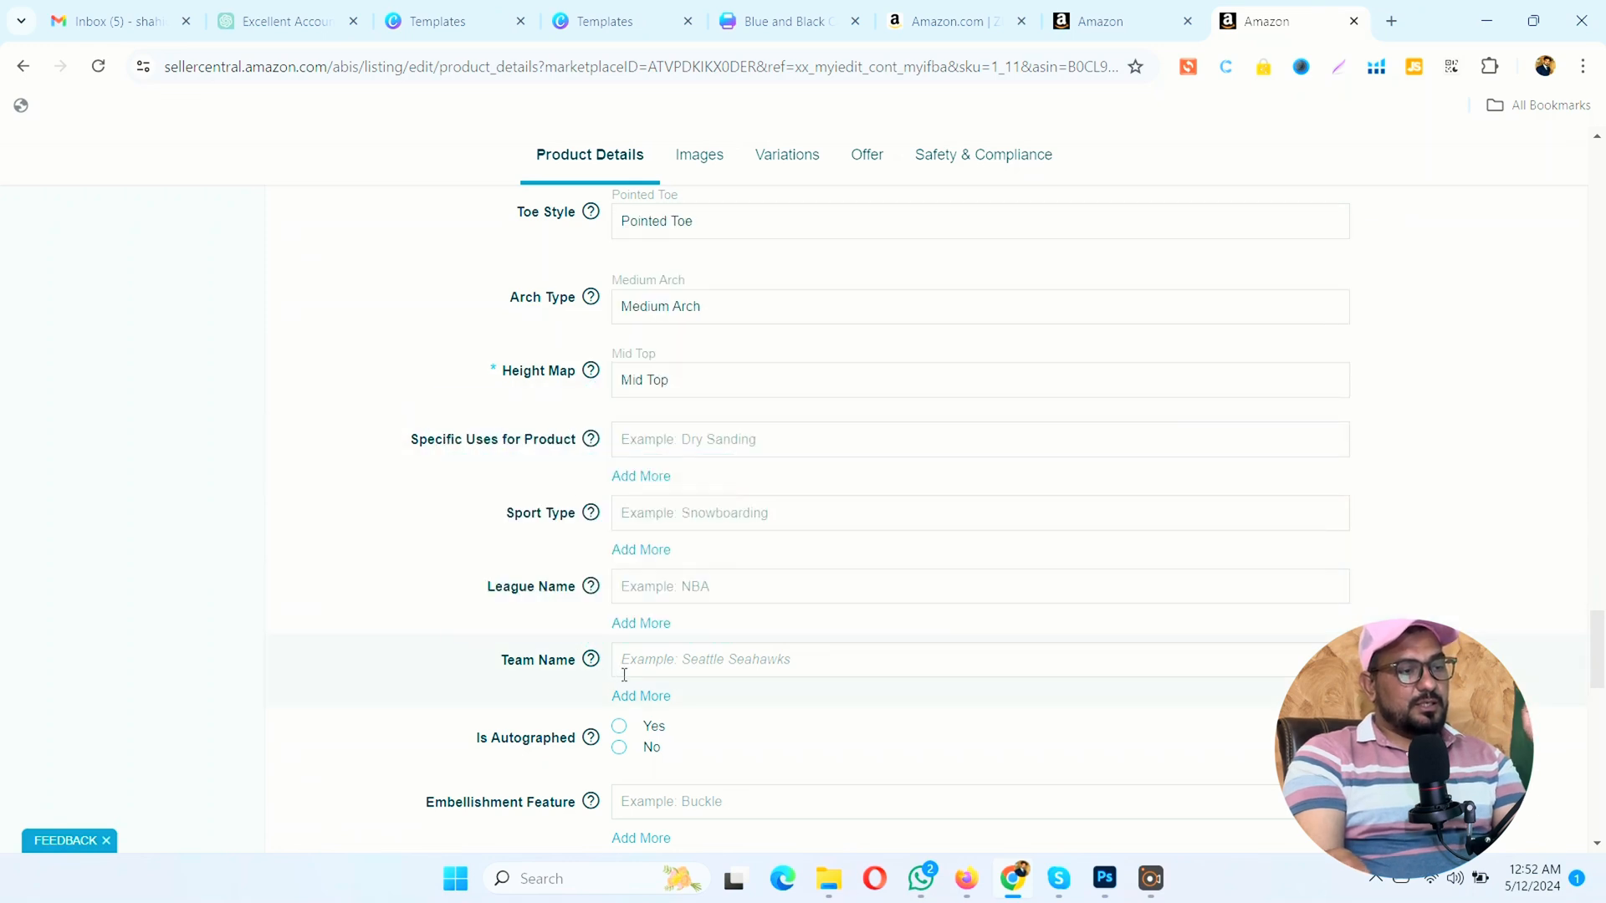
Step: Set the Is Autographed attribute to No
{"action": "scroll", "coordinate": [627, 664], "scroll_direction": "down", "scroll_amount": 1}
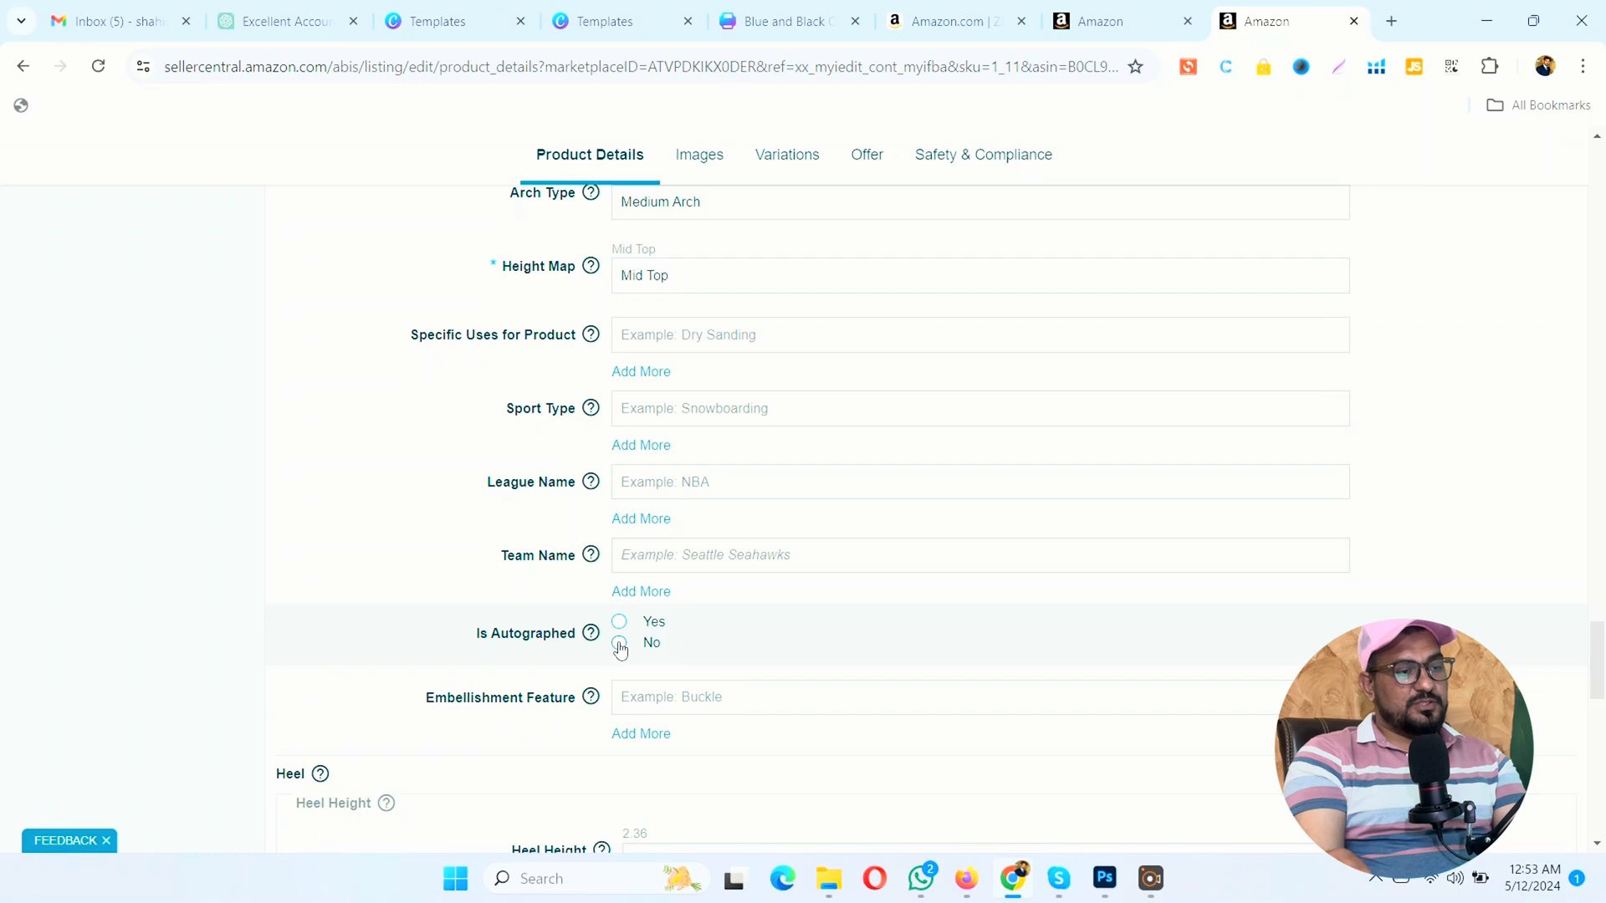
{"action": "left_click", "coordinate": [620, 643]}
Step: Check the Embellishment Feature options without selecting any, and review the heel, insole material, seasons and supplier package attributes
{"action": "scroll", "coordinate": [620, 649], "scroll_direction": "down", "scroll_amount": 1}
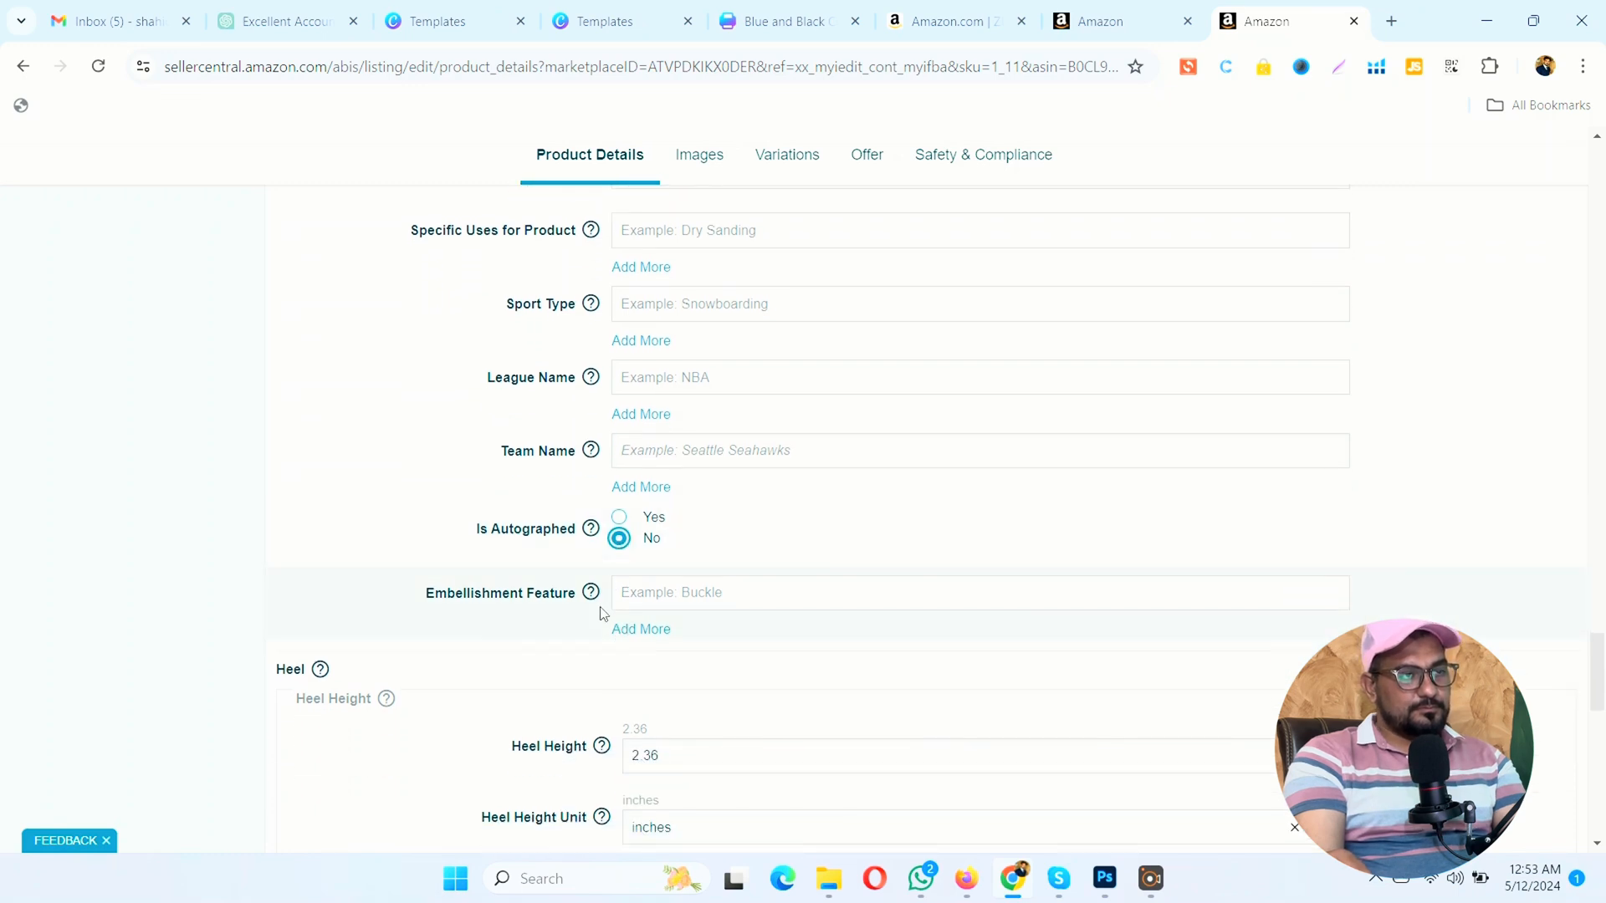
{"action": "left_click", "coordinate": [647, 594]}
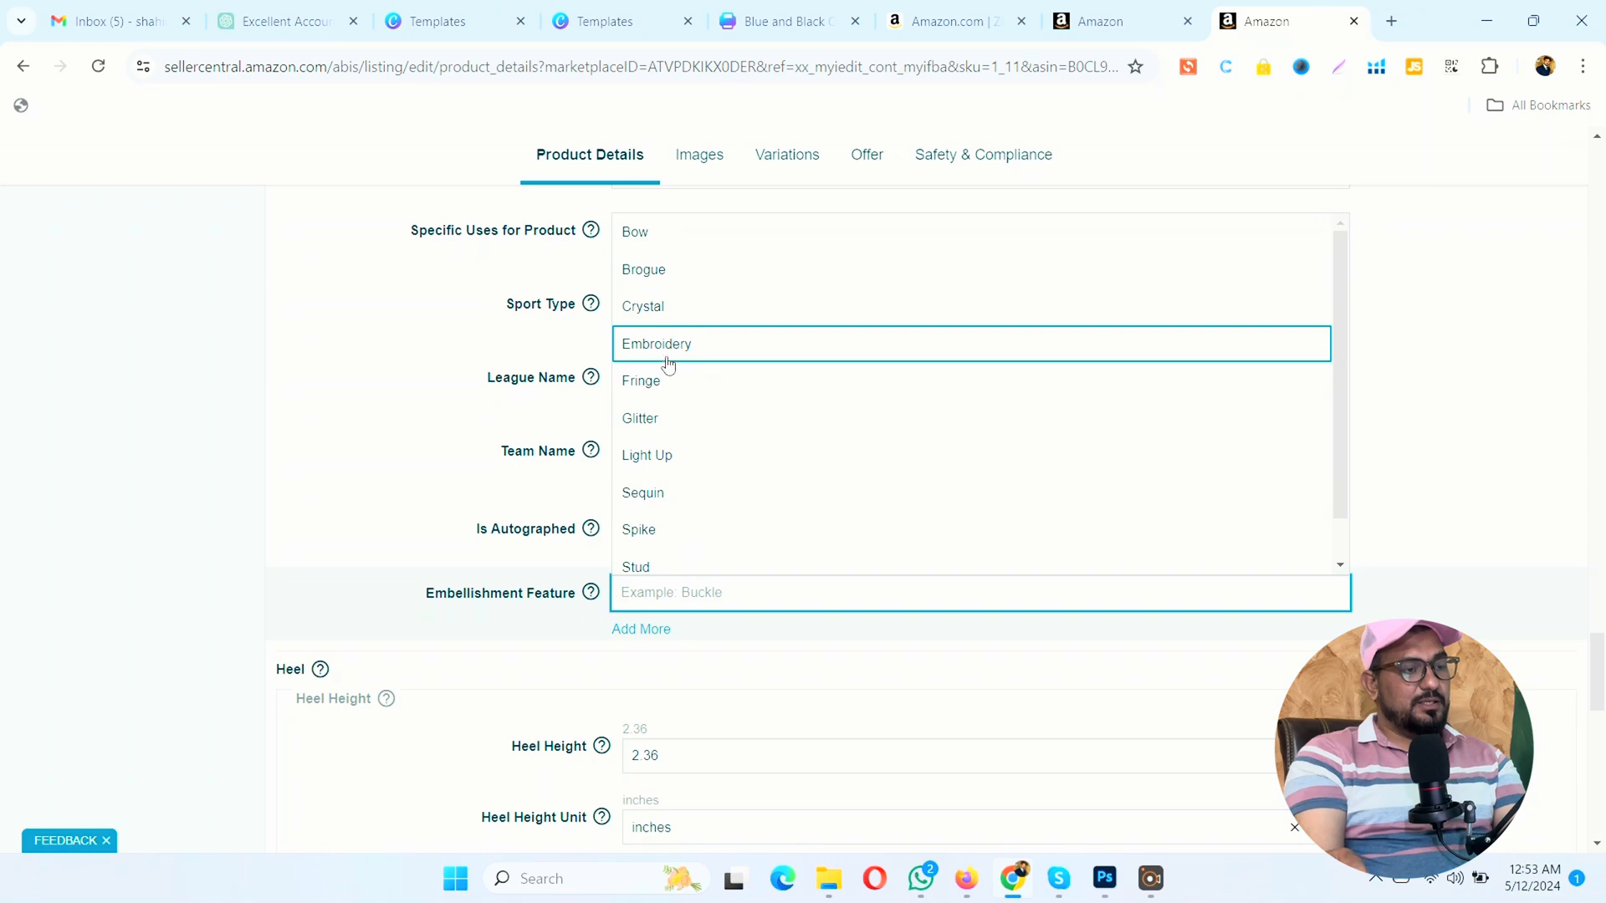
{"action": "left_click", "coordinate": [239, 376]}
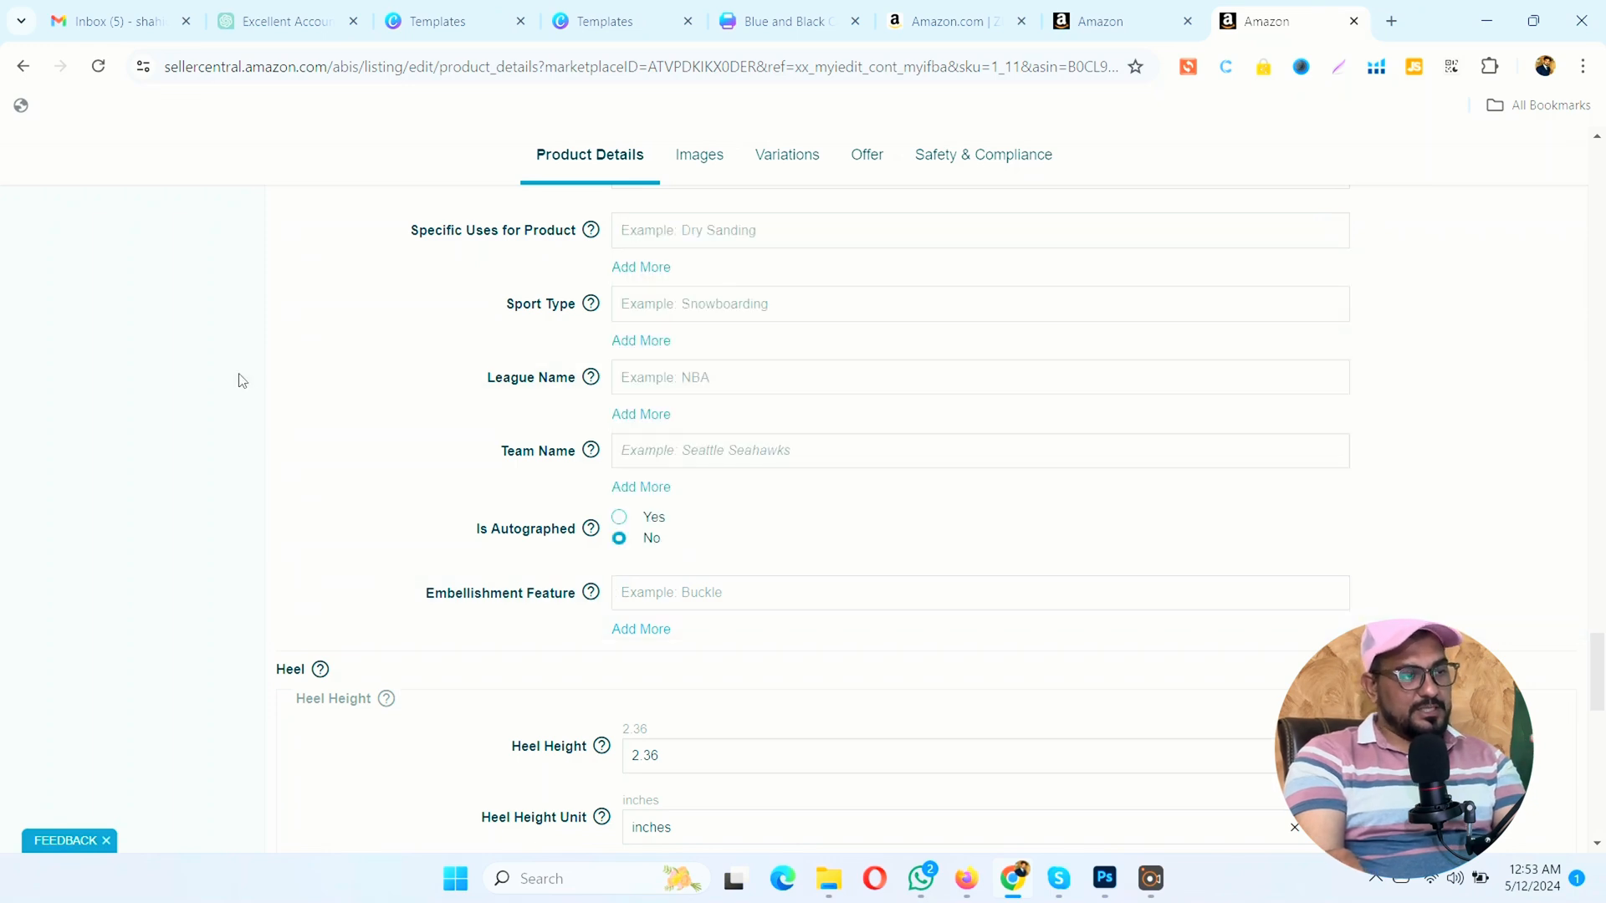
{"action": "scroll", "coordinate": [438, 506], "scroll_direction": "down", "scroll_amount": 3}
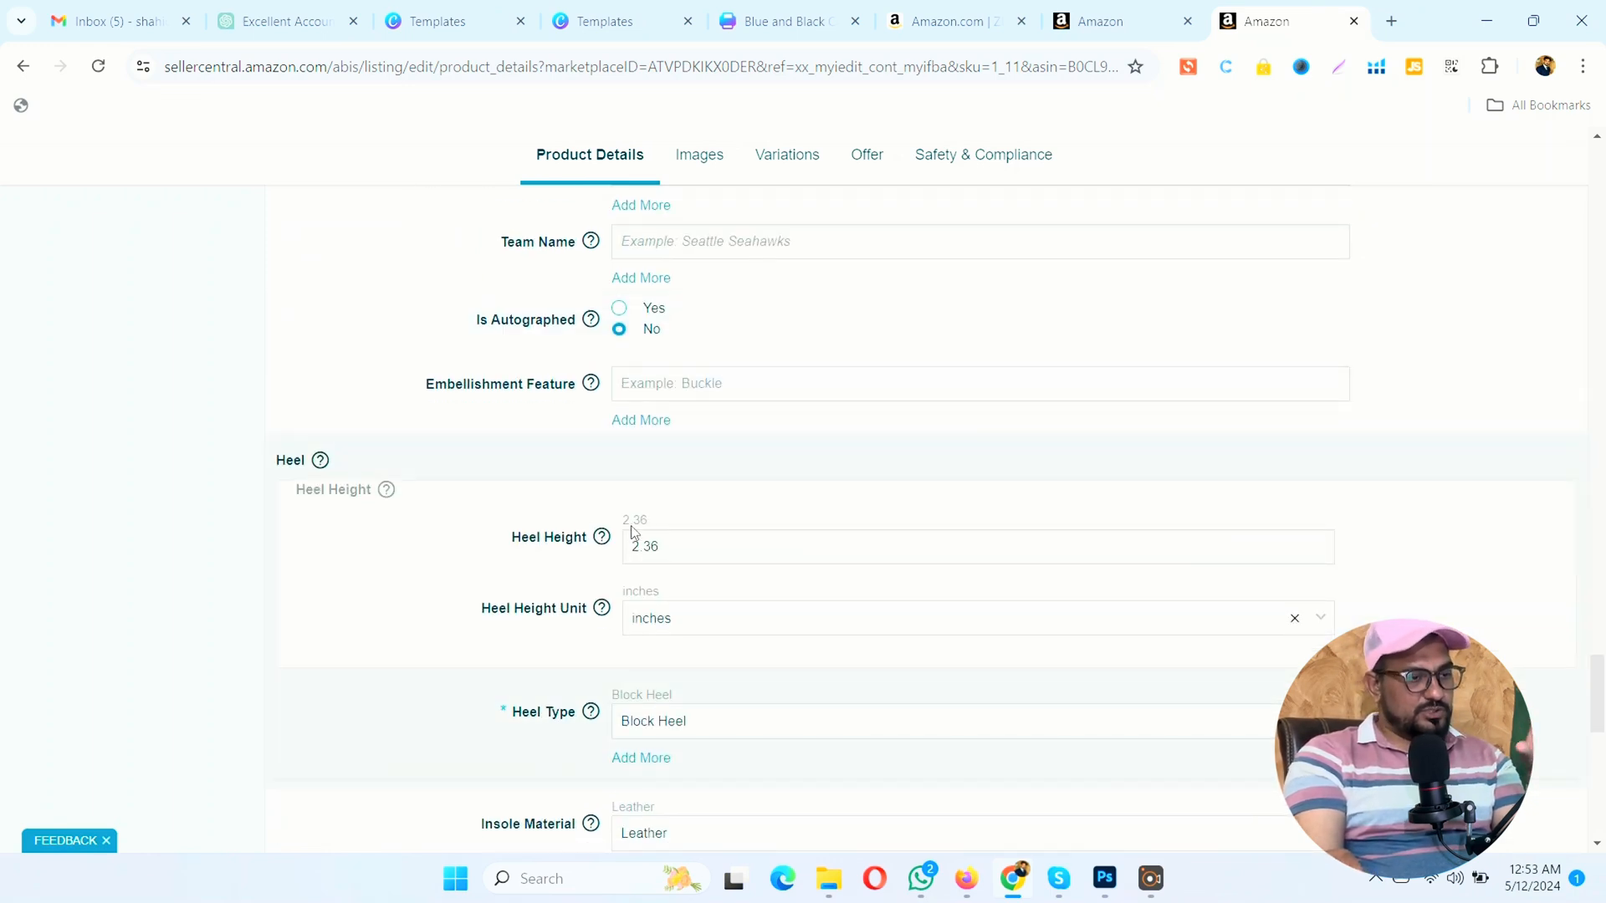
{"action": "scroll", "coordinate": [876, 648], "scroll_direction": "down", "scroll_amount": 2}
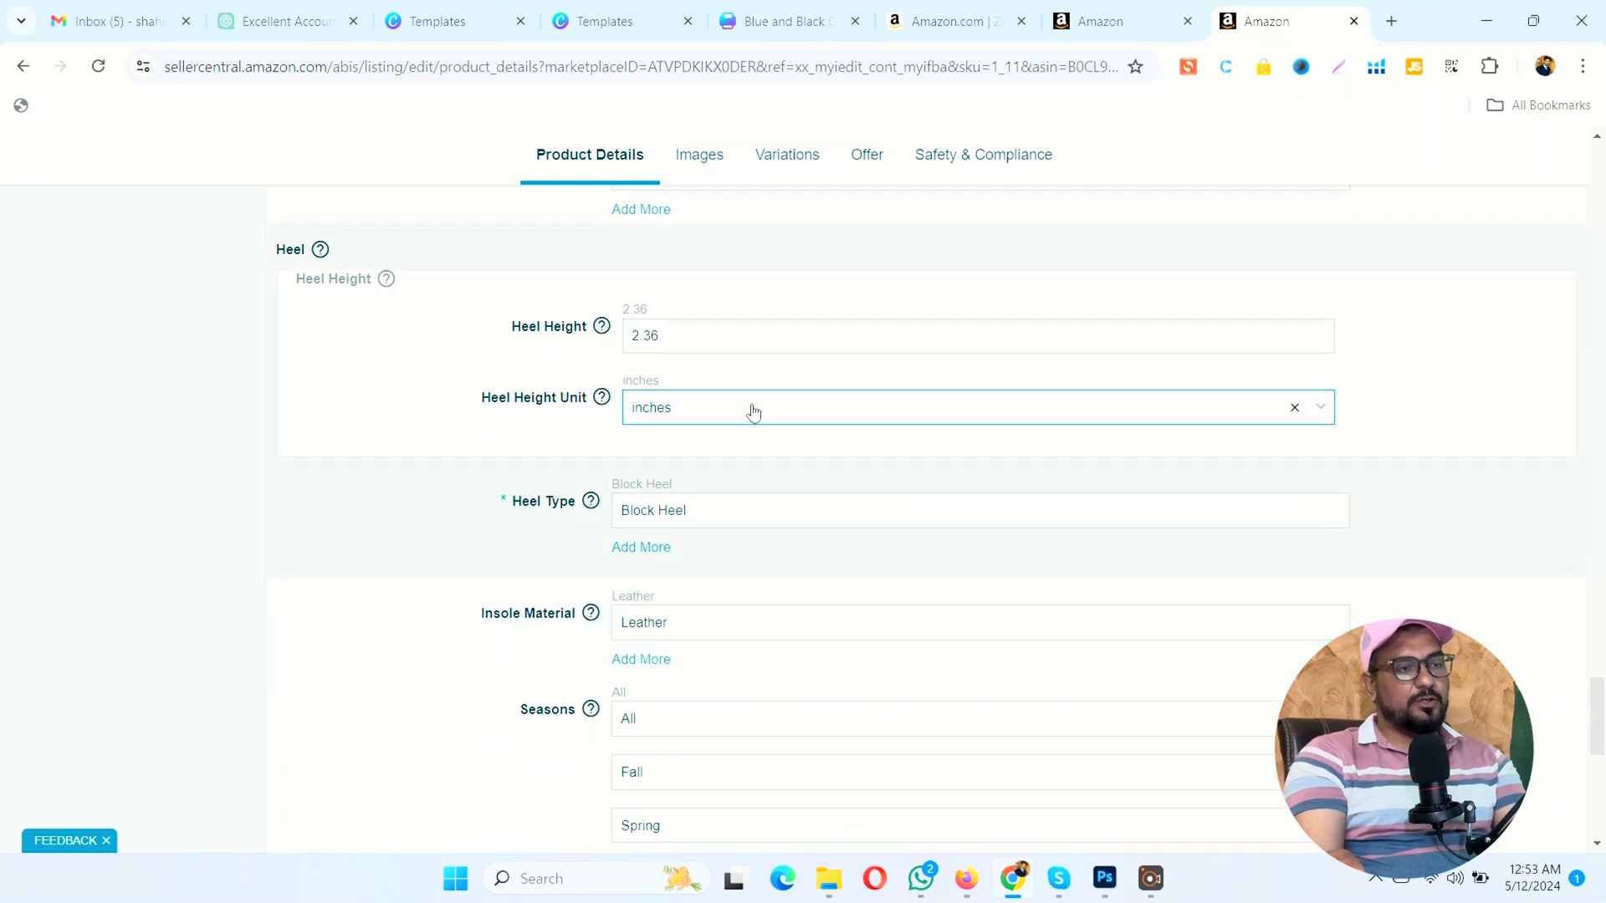
{"action": "scroll", "coordinate": [753, 408], "scroll_direction": "down", "scroll_amount": 3}
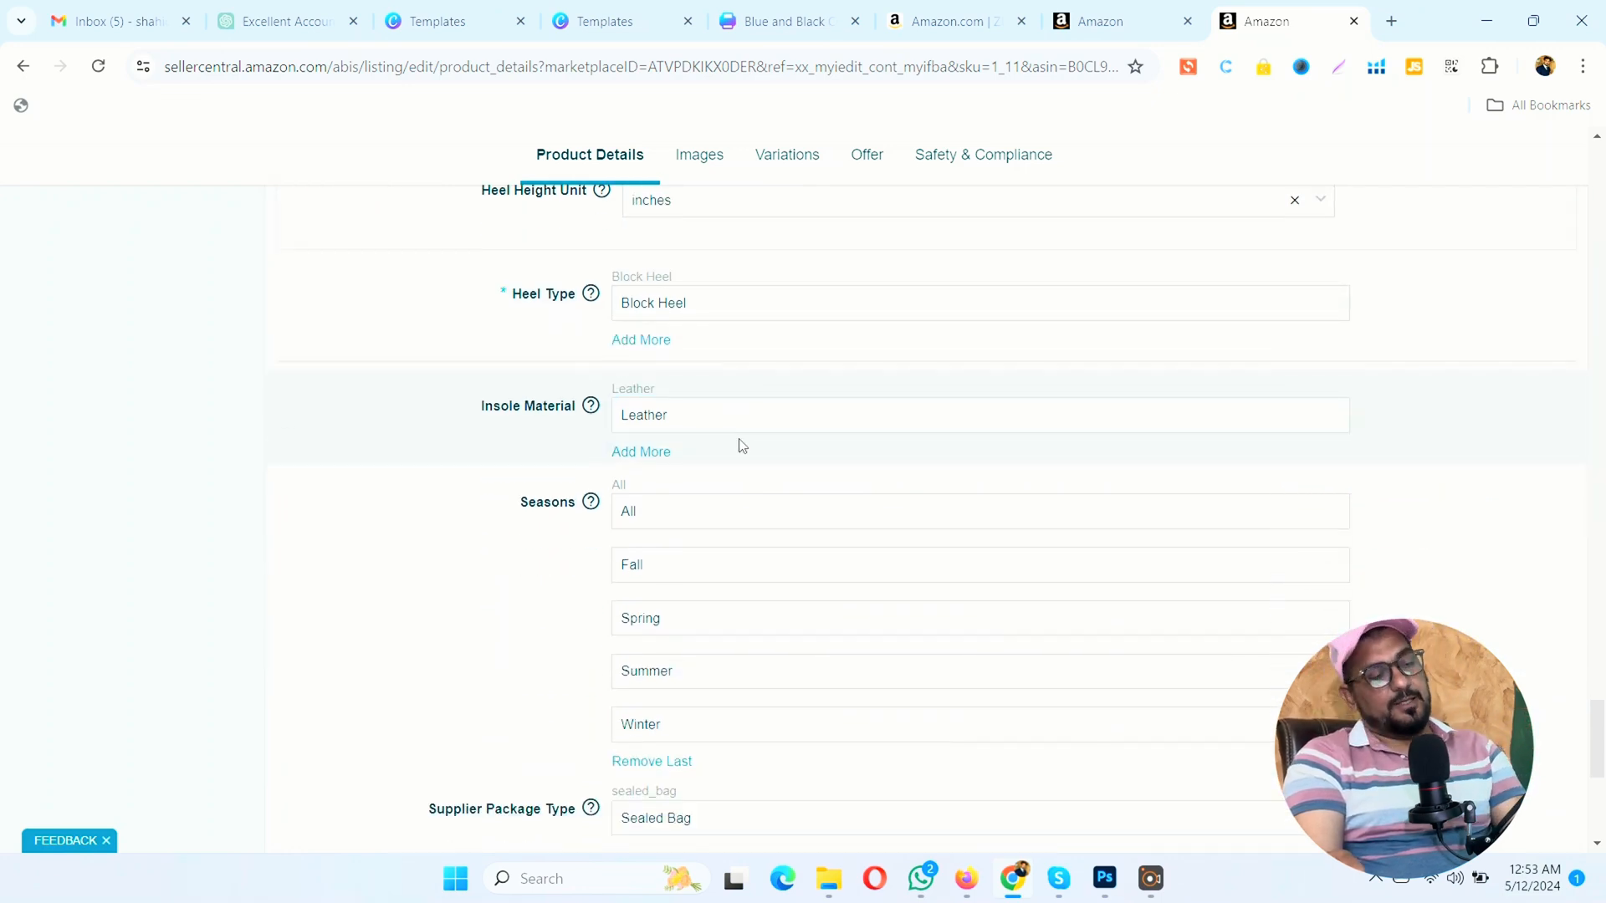
{"action": "left_click", "coordinate": [726, 430]}
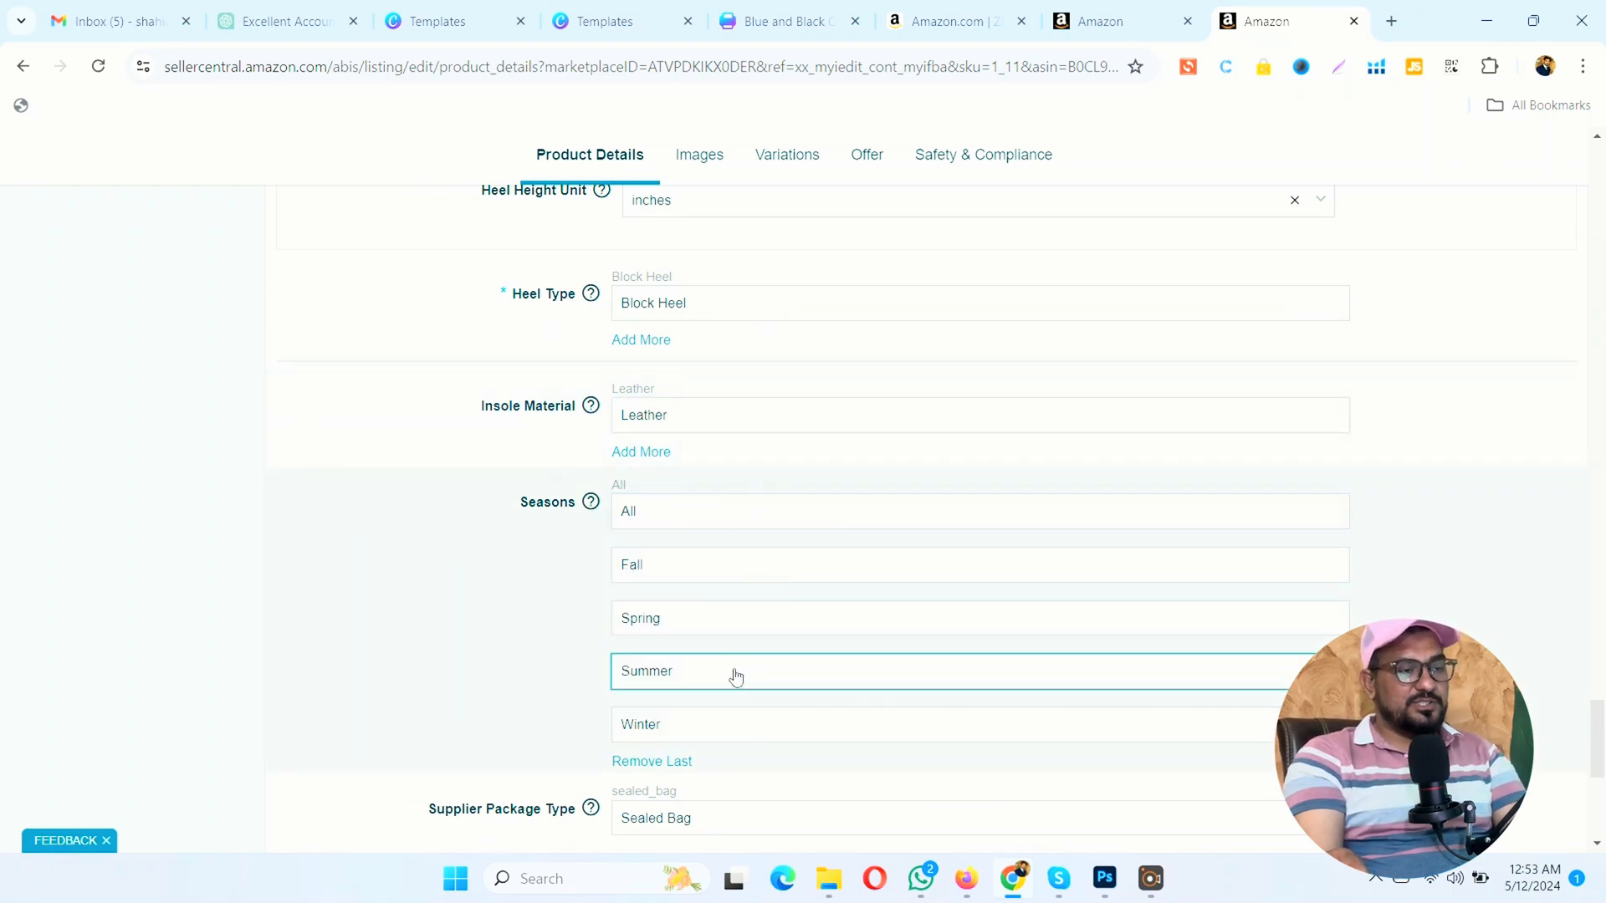
{"action": "scroll", "coordinate": [734, 673], "scroll_direction": "down", "scroll_amount": 2}
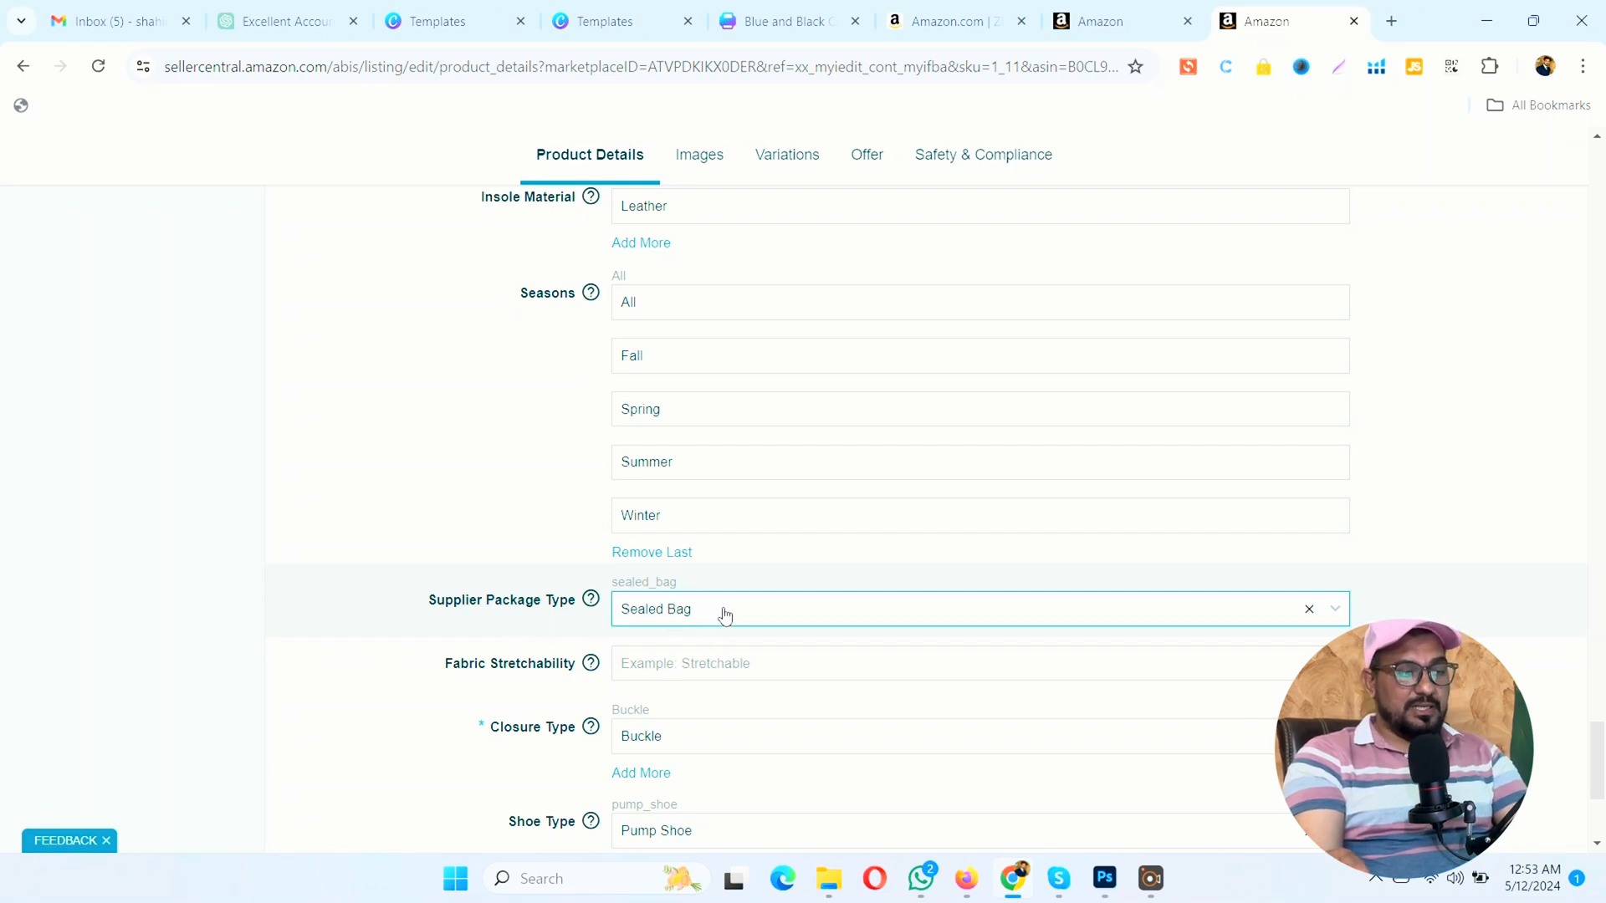
Step: Set the Fabric Stretchability attribute to Non-stretchable
{"action": "scroll", "coordinate": [724, 615], "scroll_direction": "down", "scroll_amount": 1}
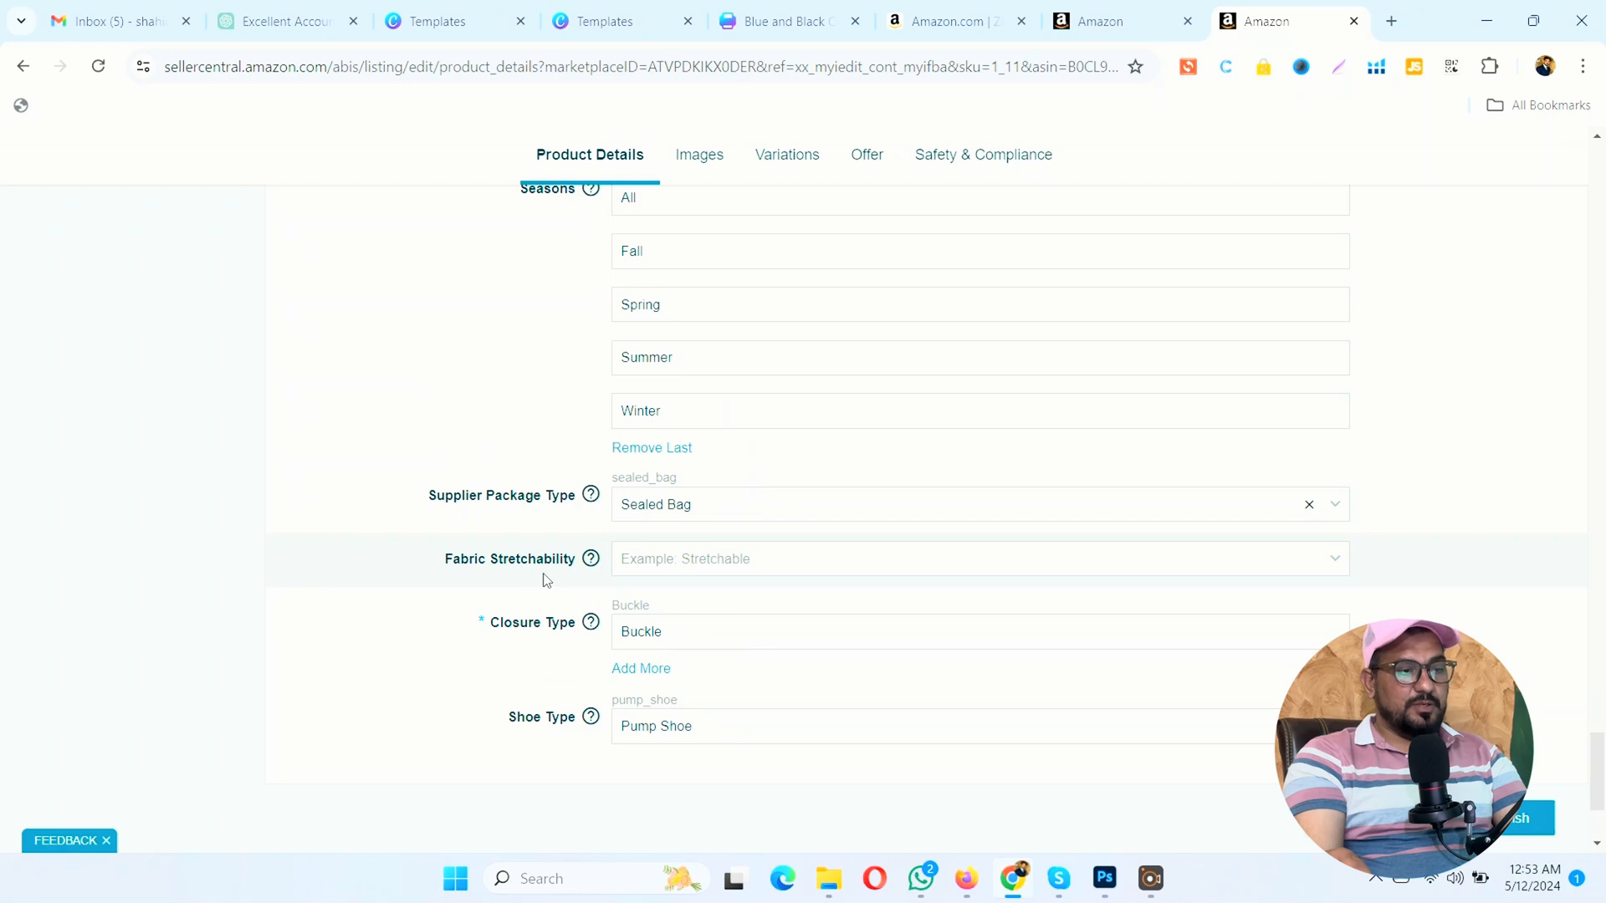
{"action": "left_click", "coordinate": [669, 558]}
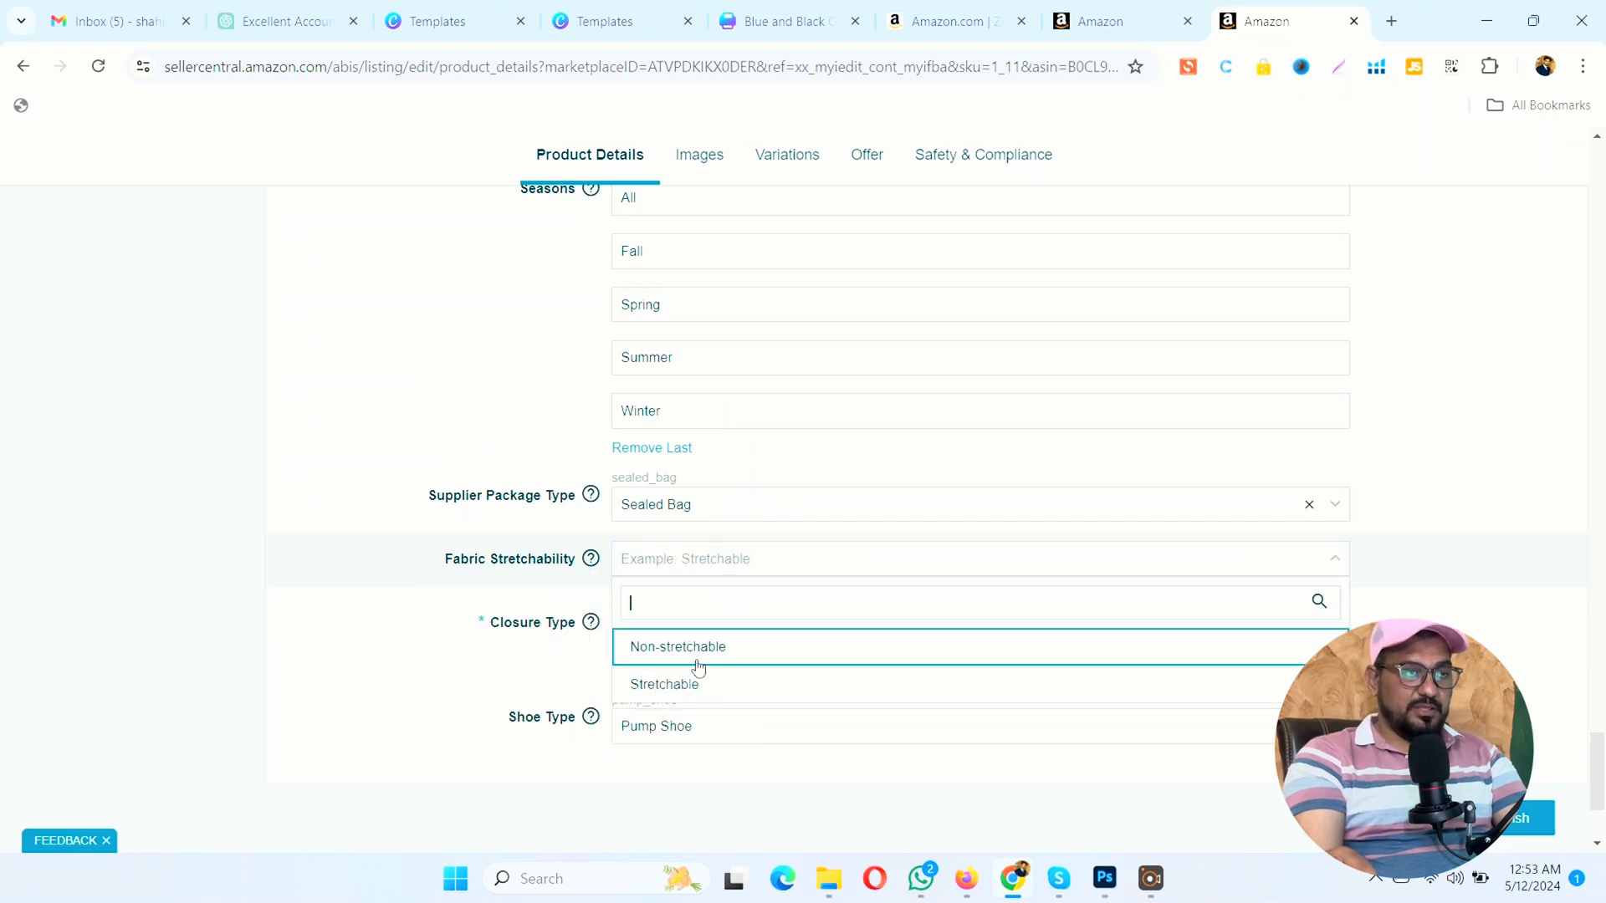
{"action": "left_click", "coordinate": [701, 655]}
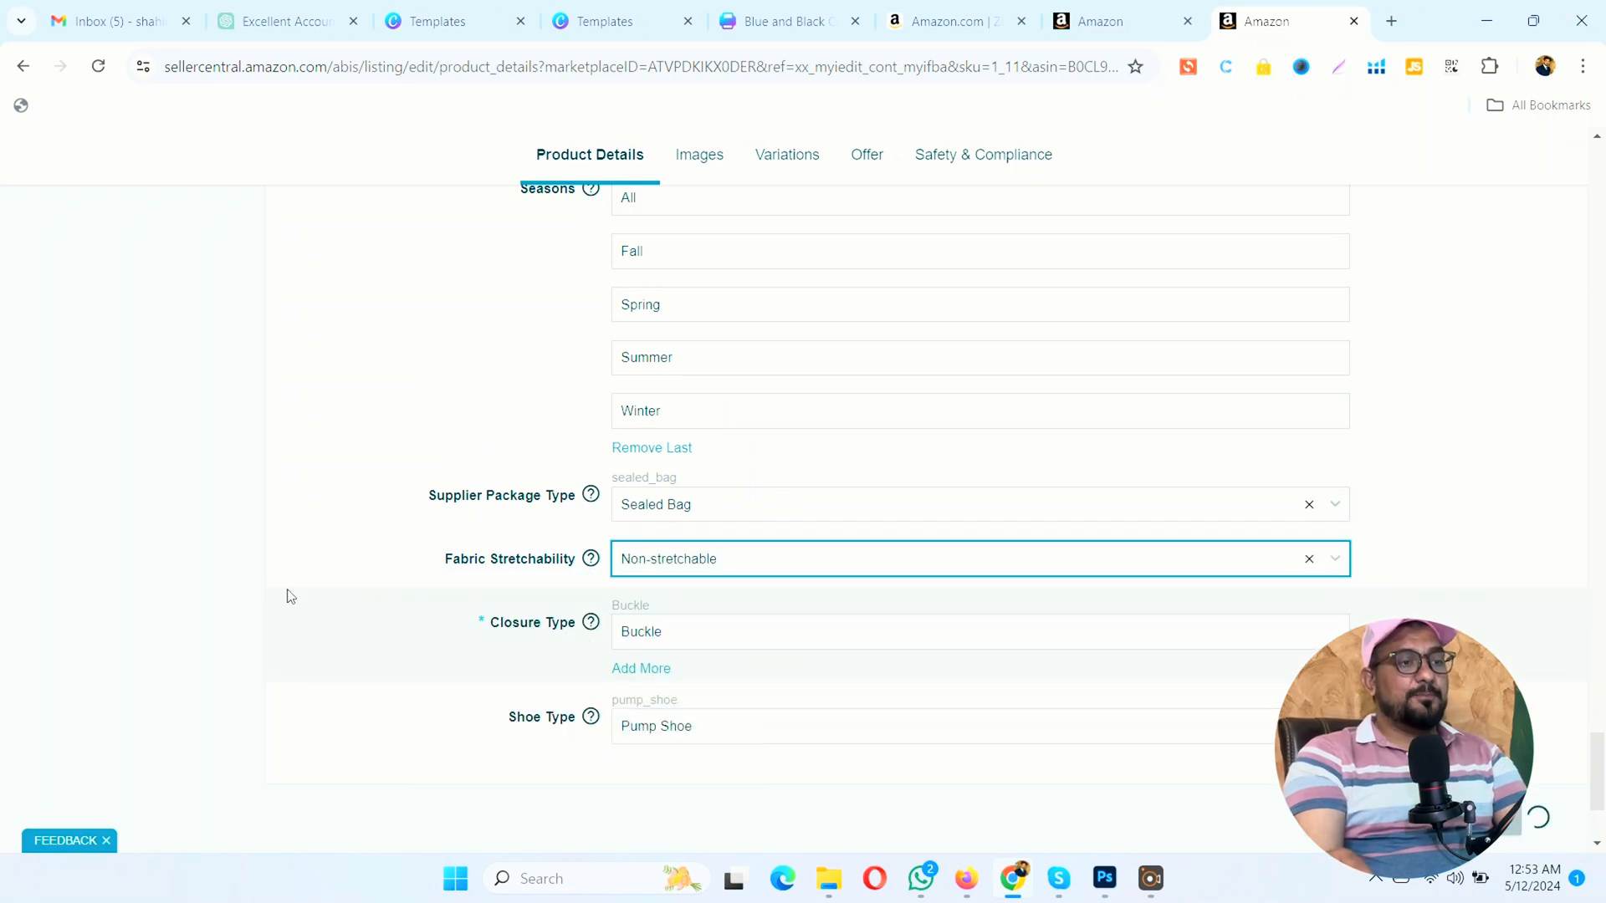
Step: Review the listing's product images and its variation types
{"action": "left_click", "coordinate": [703, 155]}
{"action": "scroll", "coordinate": [738, 418], "scroll_direction": "down", "scroll_amount": 5}
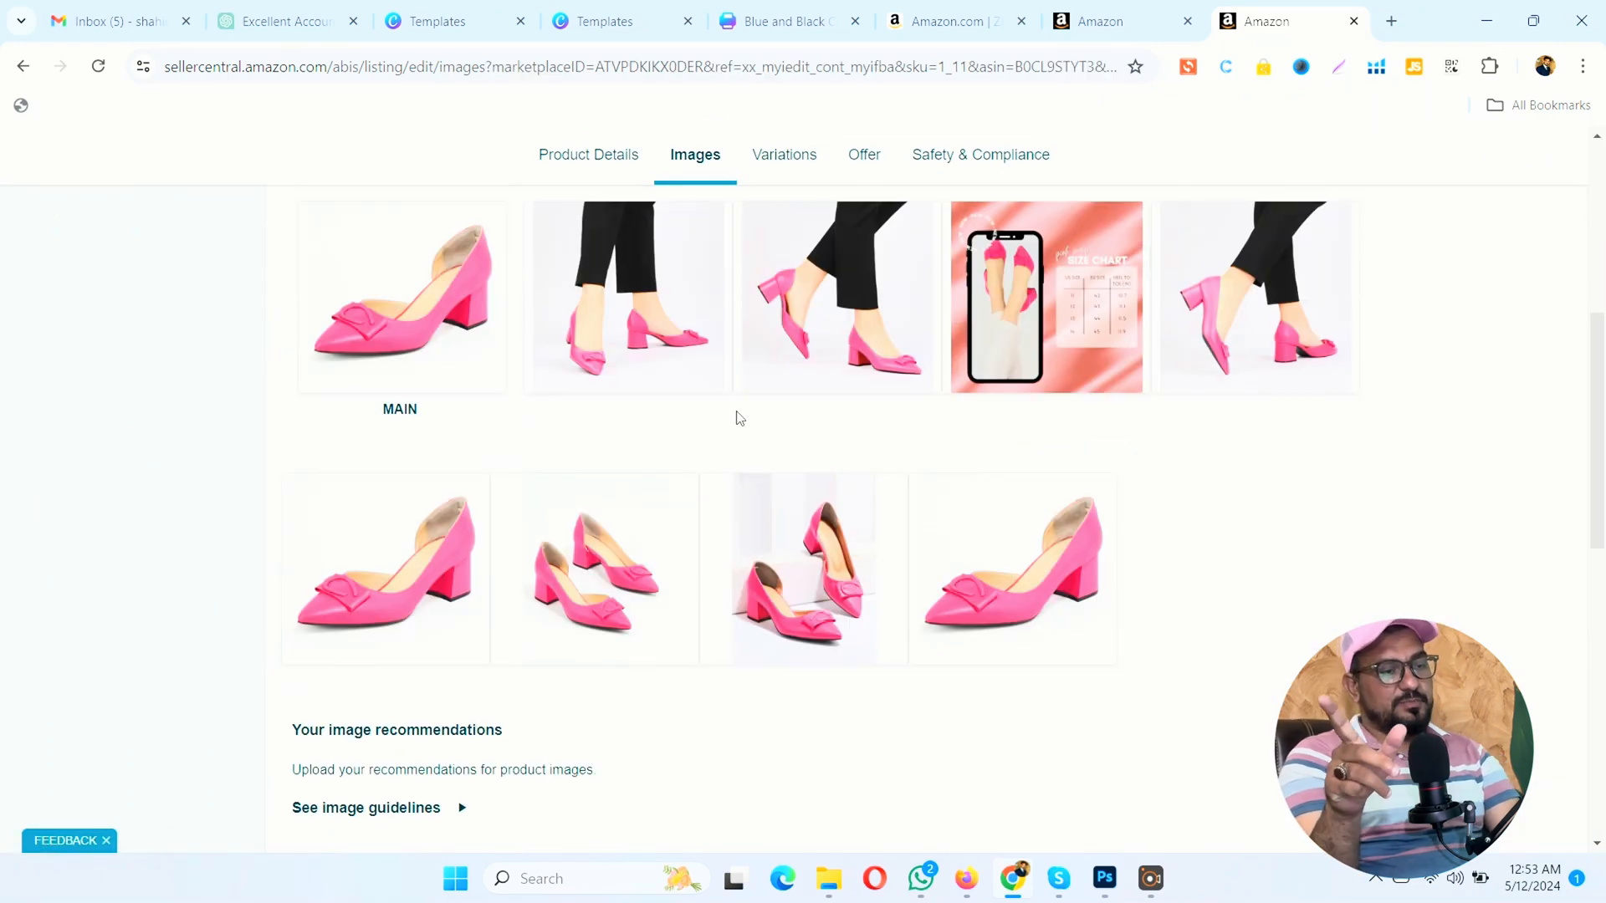
{"action": "scroll", "coordinate": [734, 384], "scroll_direction": "down", "scroll_amount": 2}
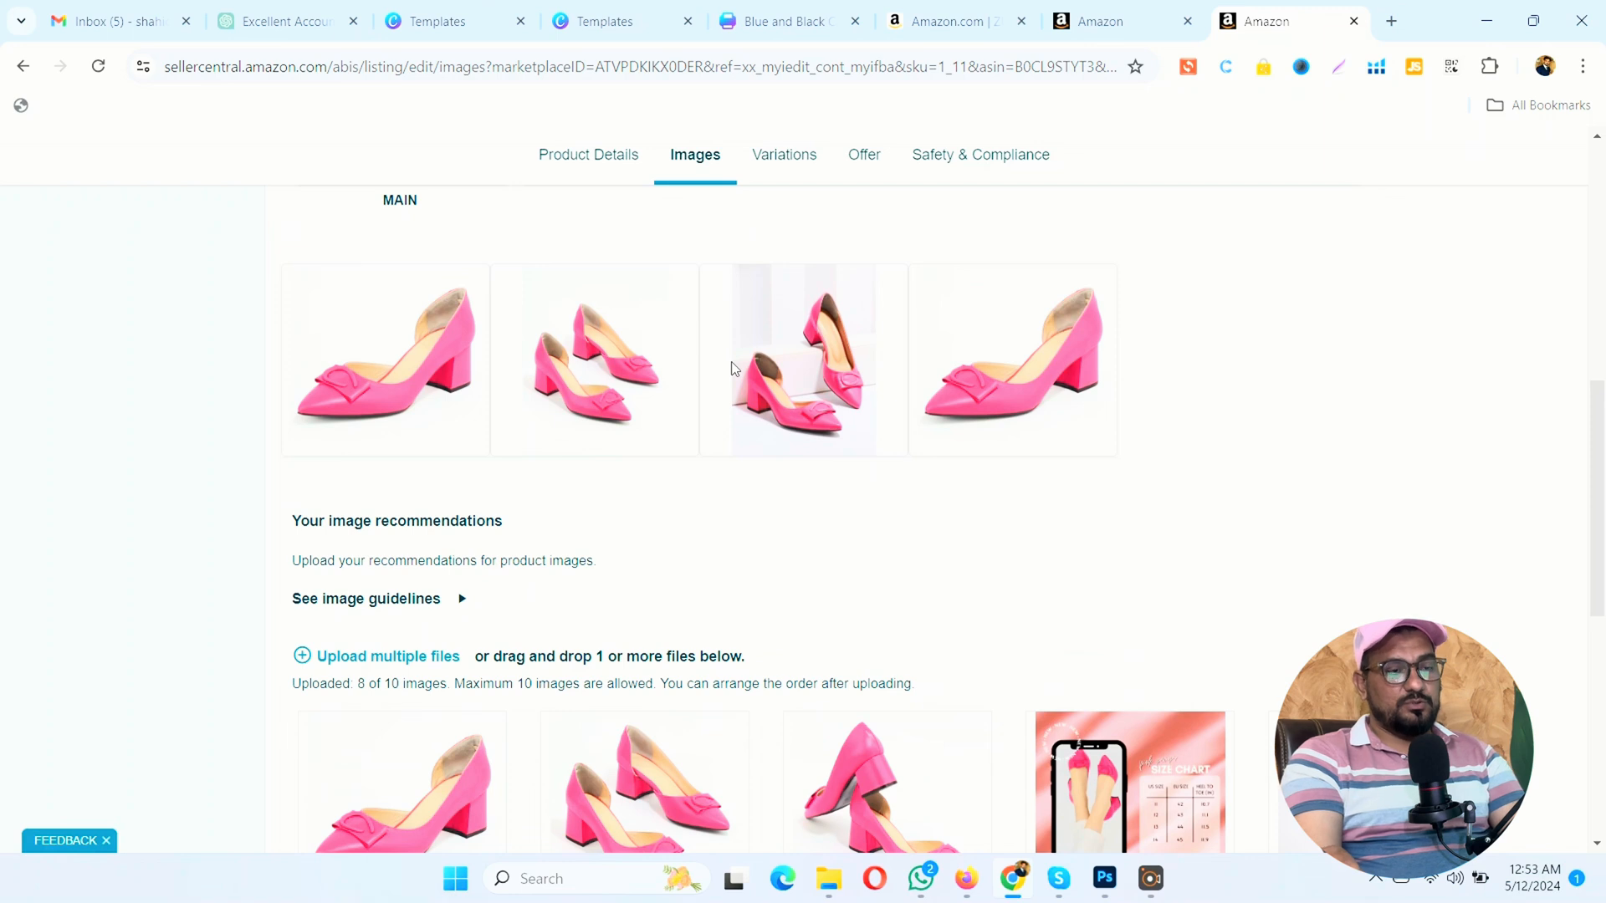
{"action": "scroll", "coordinate": [1212, 477], "scroll_direction": "down", "scroll_amount": 3}
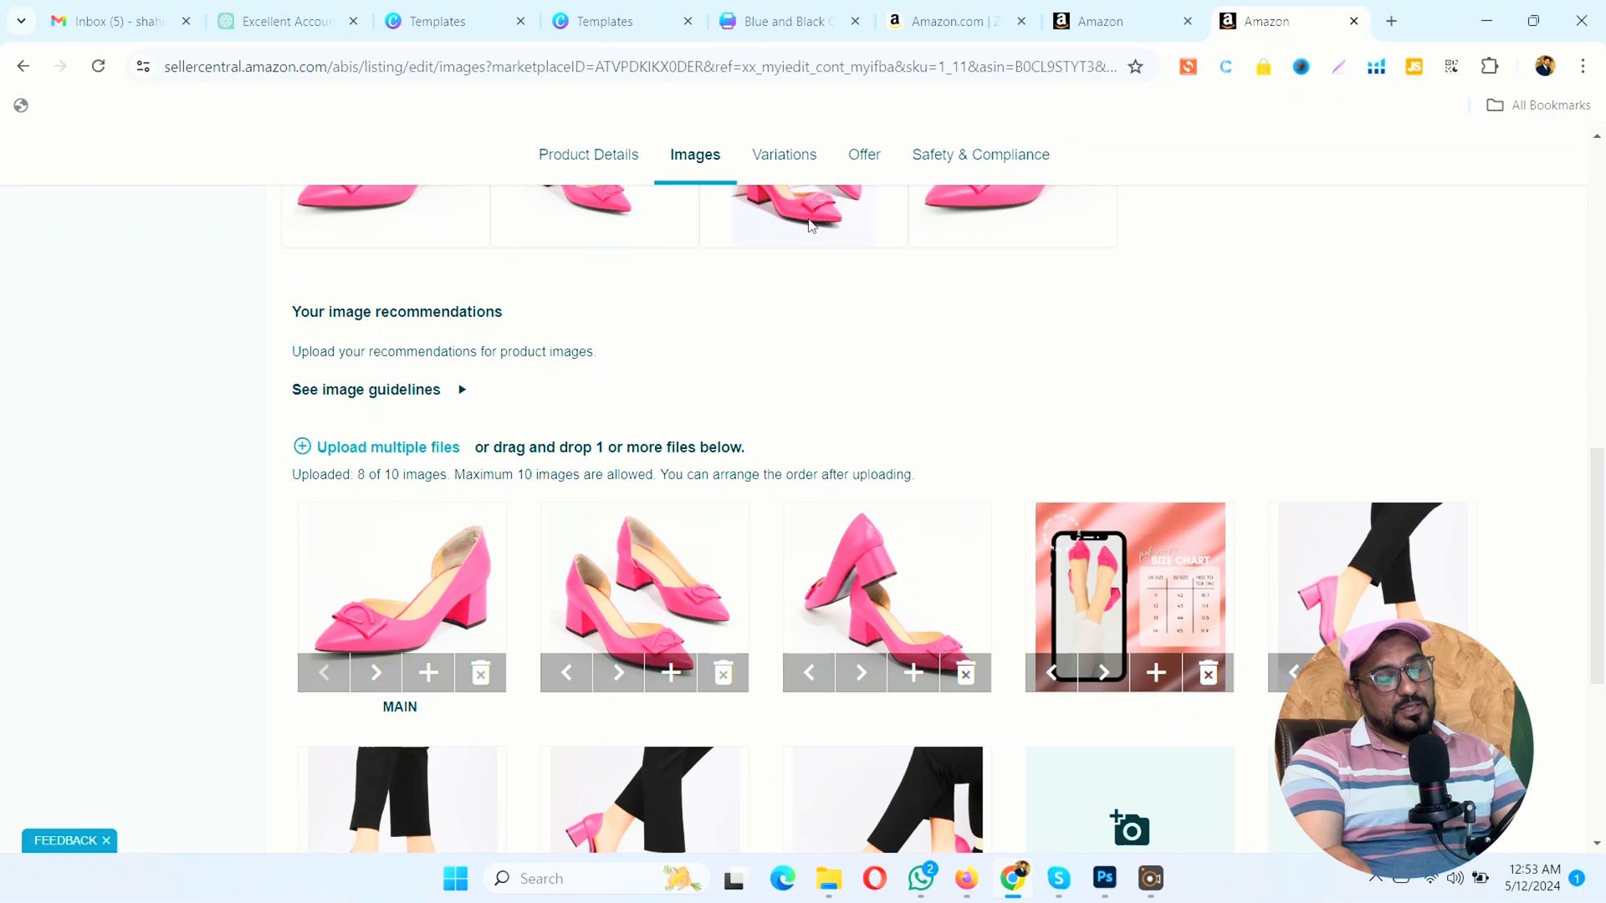
{"action": "left_click", "coordinate": [786, 159]}
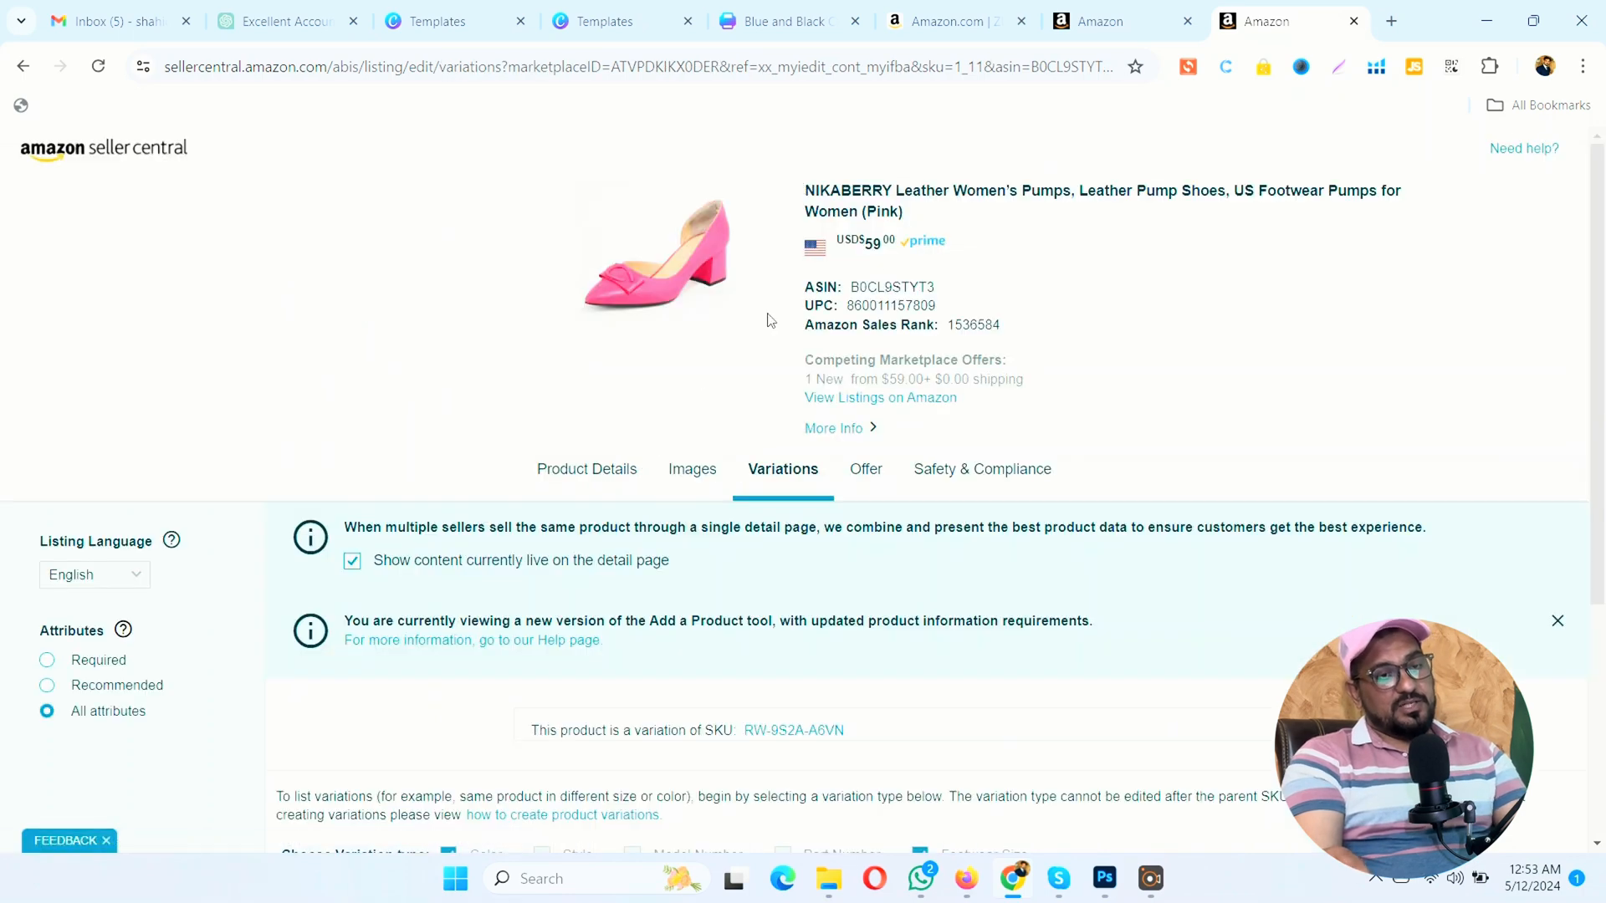
{"action": "scroll", "coordinate": [564, 376], "scroll_direction": "down", "scroll_amount": 5}
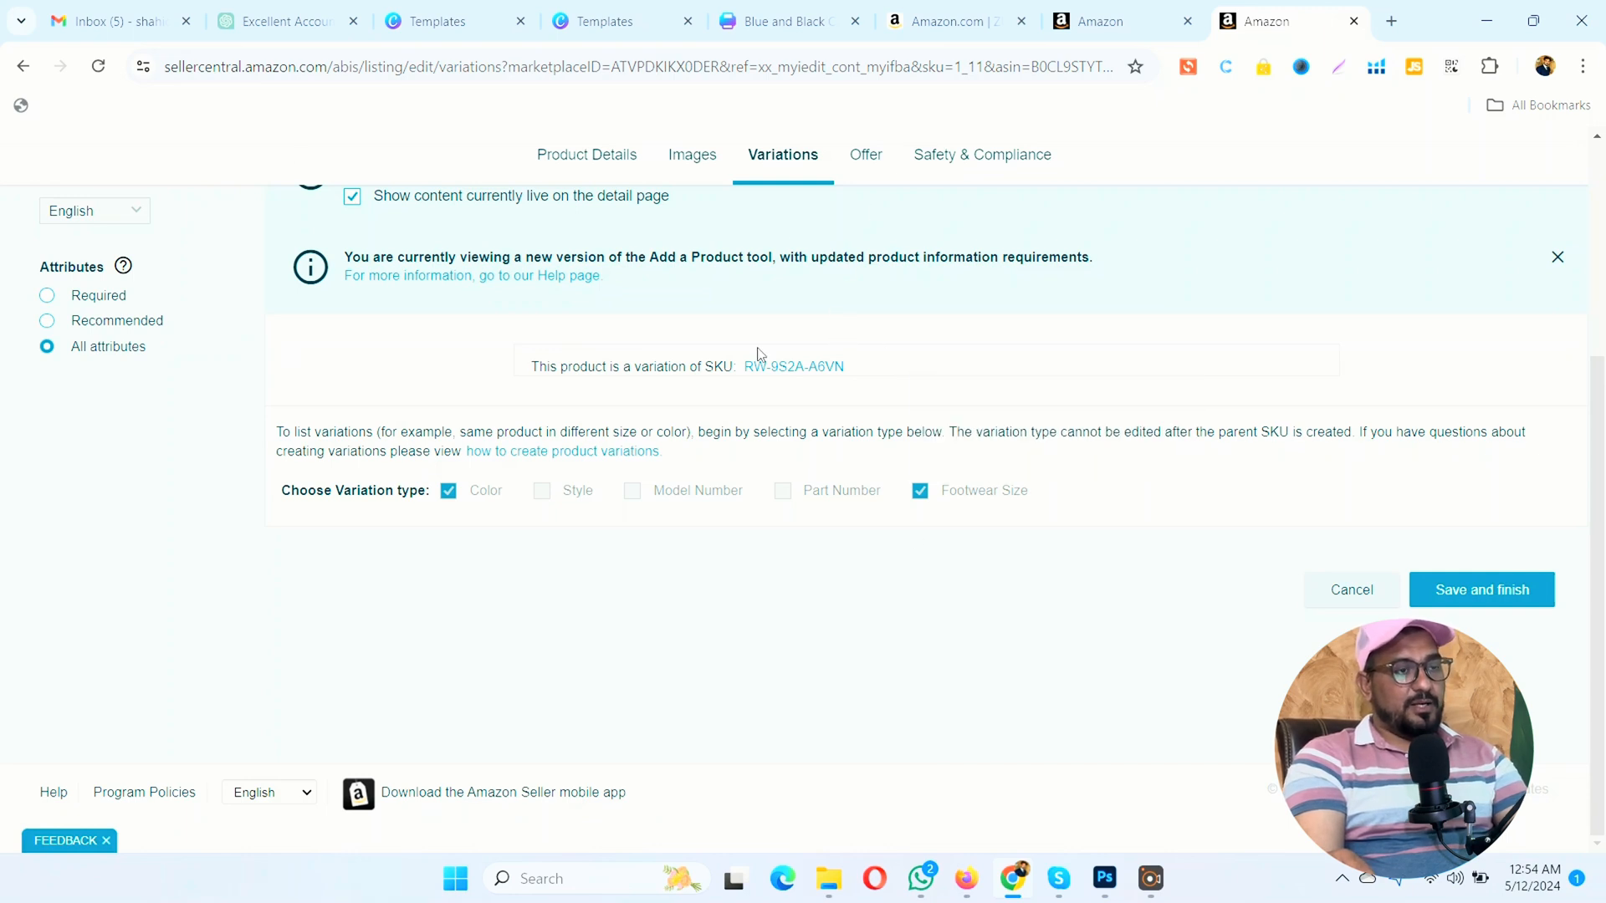
Step: Review the listing's offer settings for Your Price, Sale Price and Sale Start Date without editing them
{"action": "left_click", "coordinate": [866, 157]}
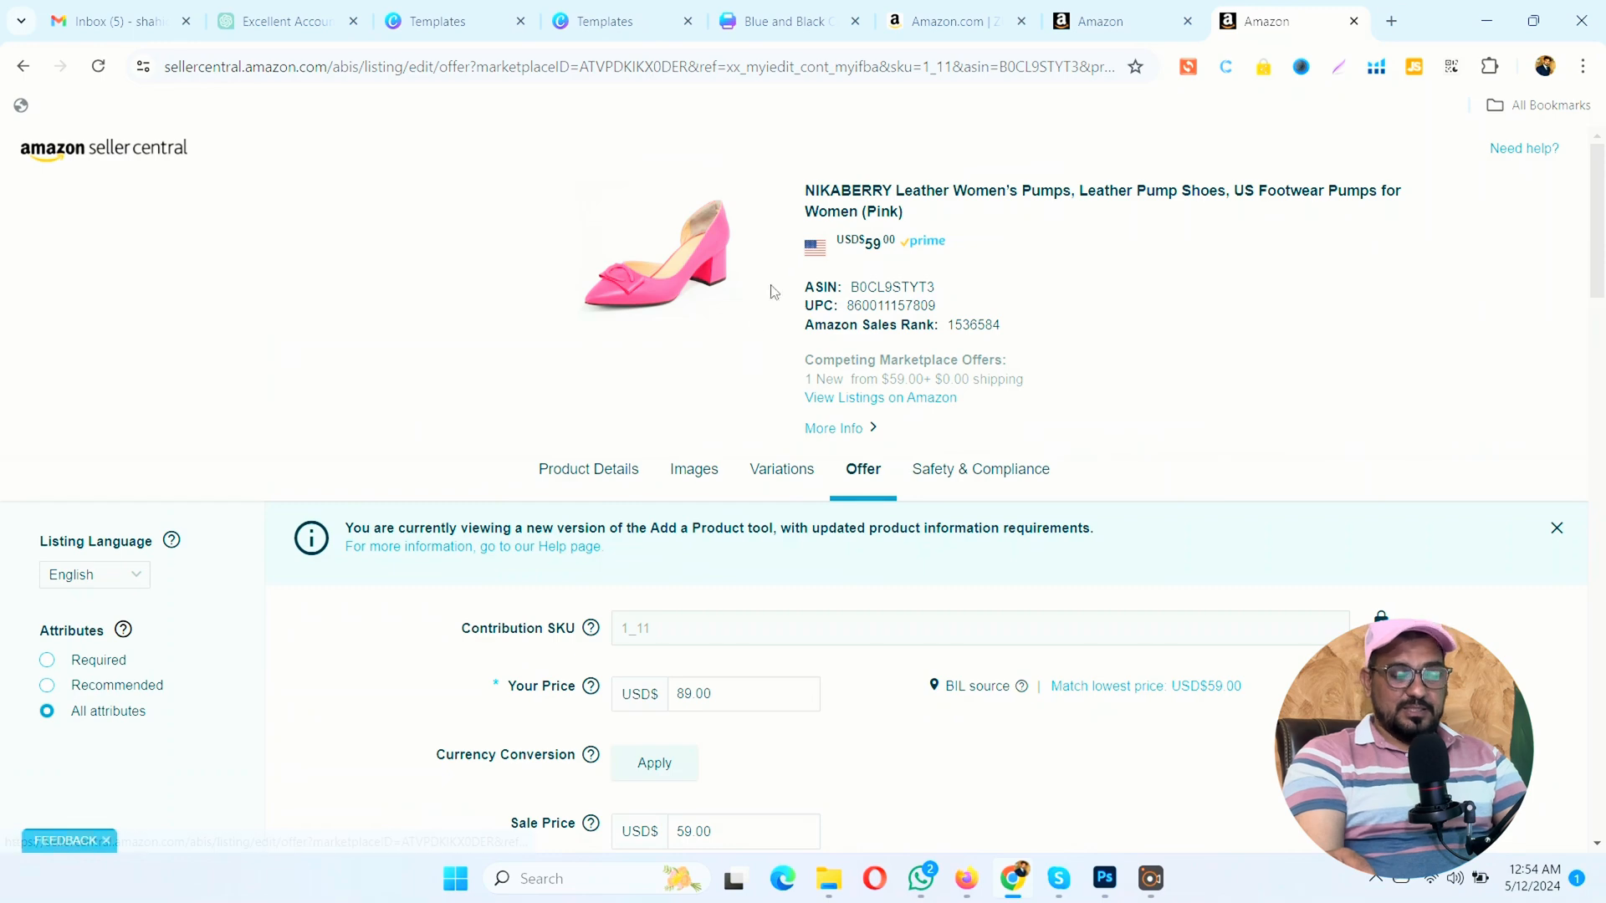
{"action": "scroll", "coordinate": [771, 290], "scroll_direction": "down", "scroll_amount": 3}
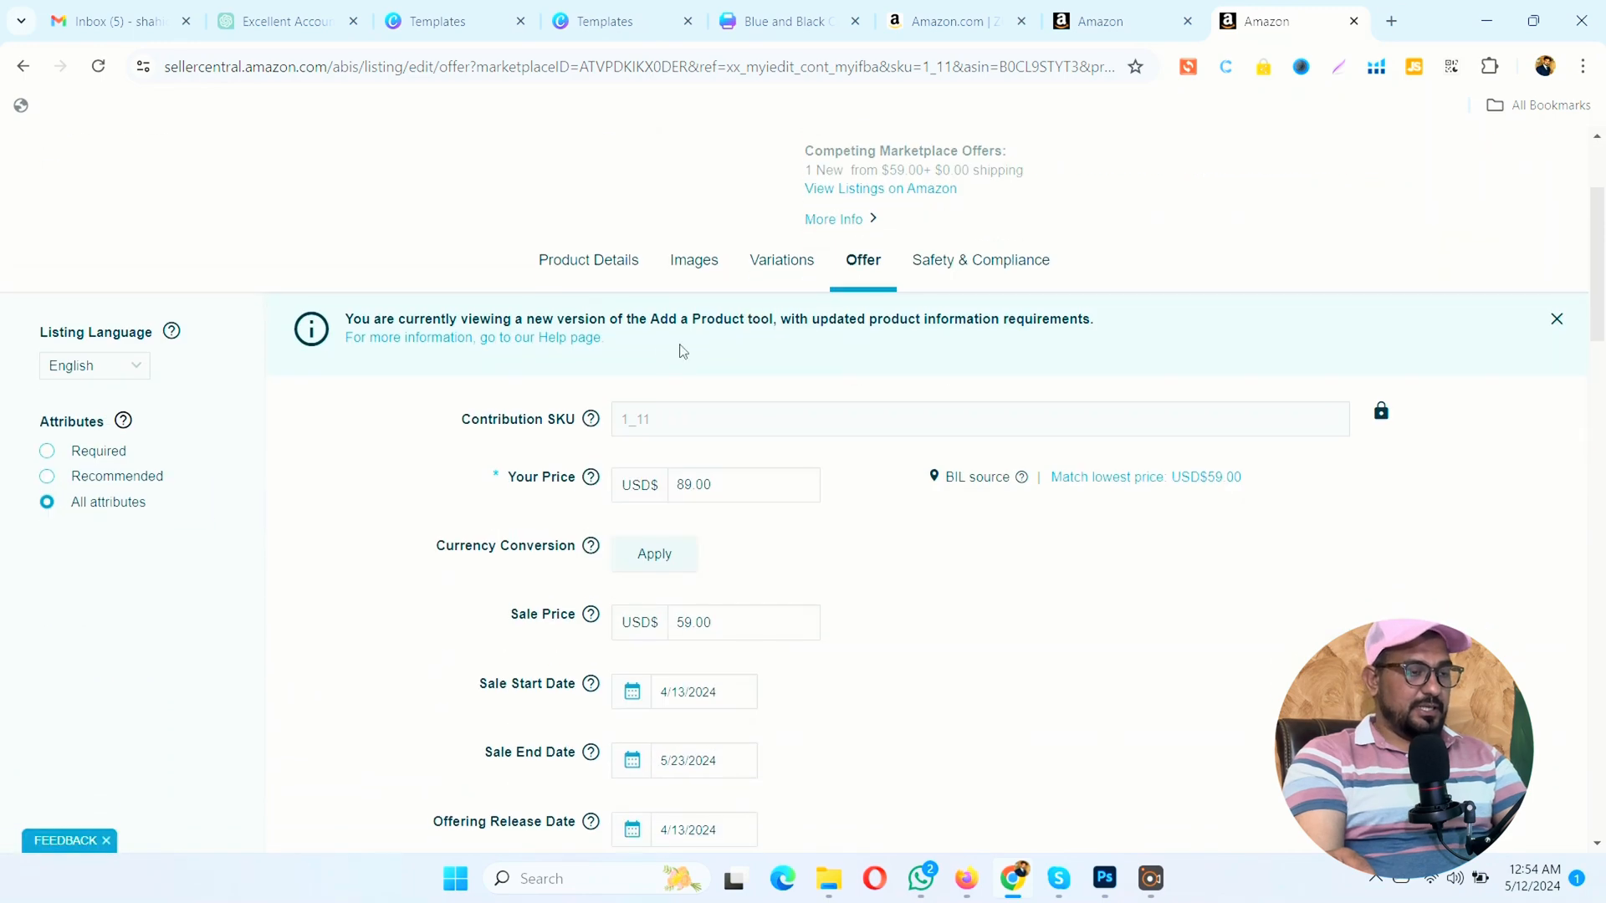
{"action": "left_click", "coordinate": [669, 484]}
{"action": "left_click", "coordinate": [710, 482]}
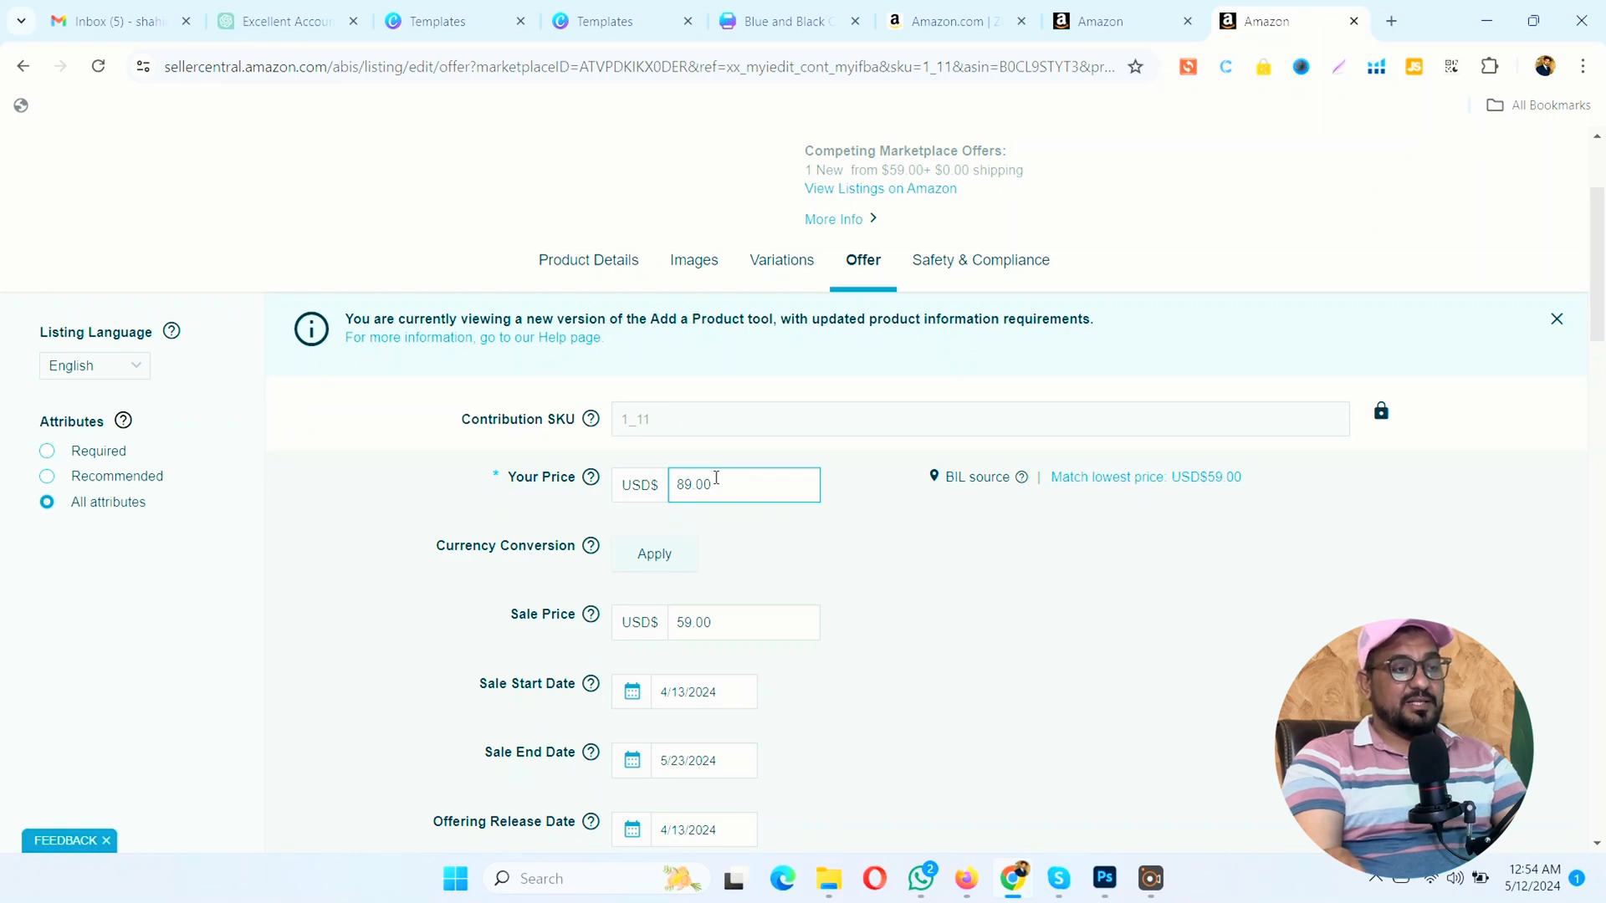
{"action": "left_click", "coordinate": [843, 556]}
{"action": "left_click", "coordinate": [726, 624]}
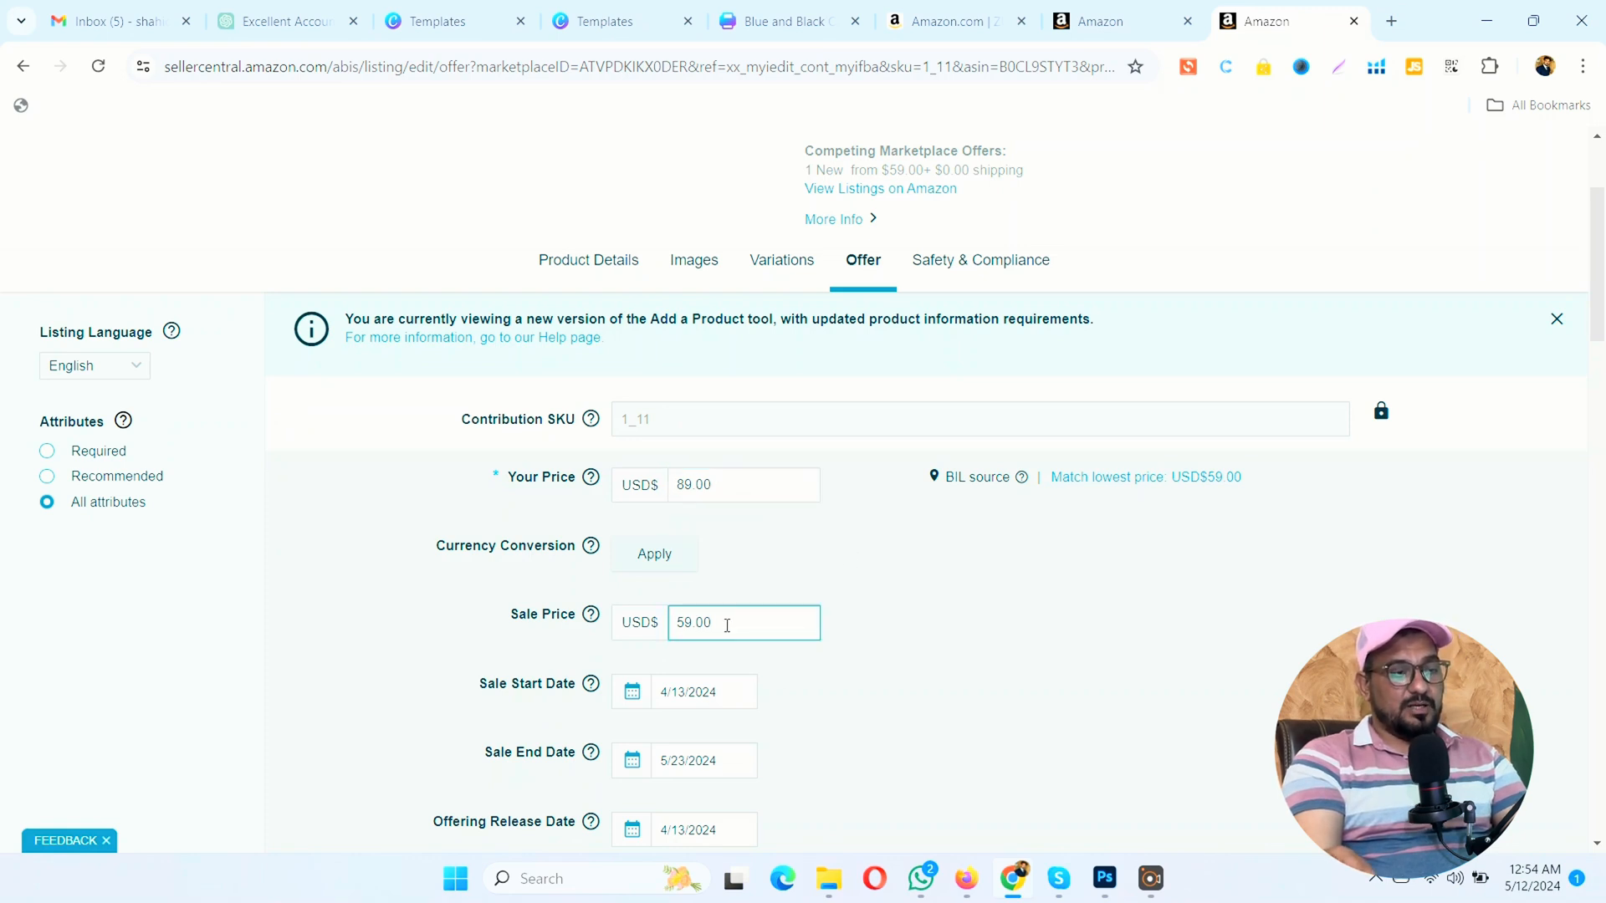
{"action": "scroll", "coordinate": [726, 625], "scroll_direction": "down", "scroll_amount": 2}
{"action": "left_click", "coordinate": [721, 548]}
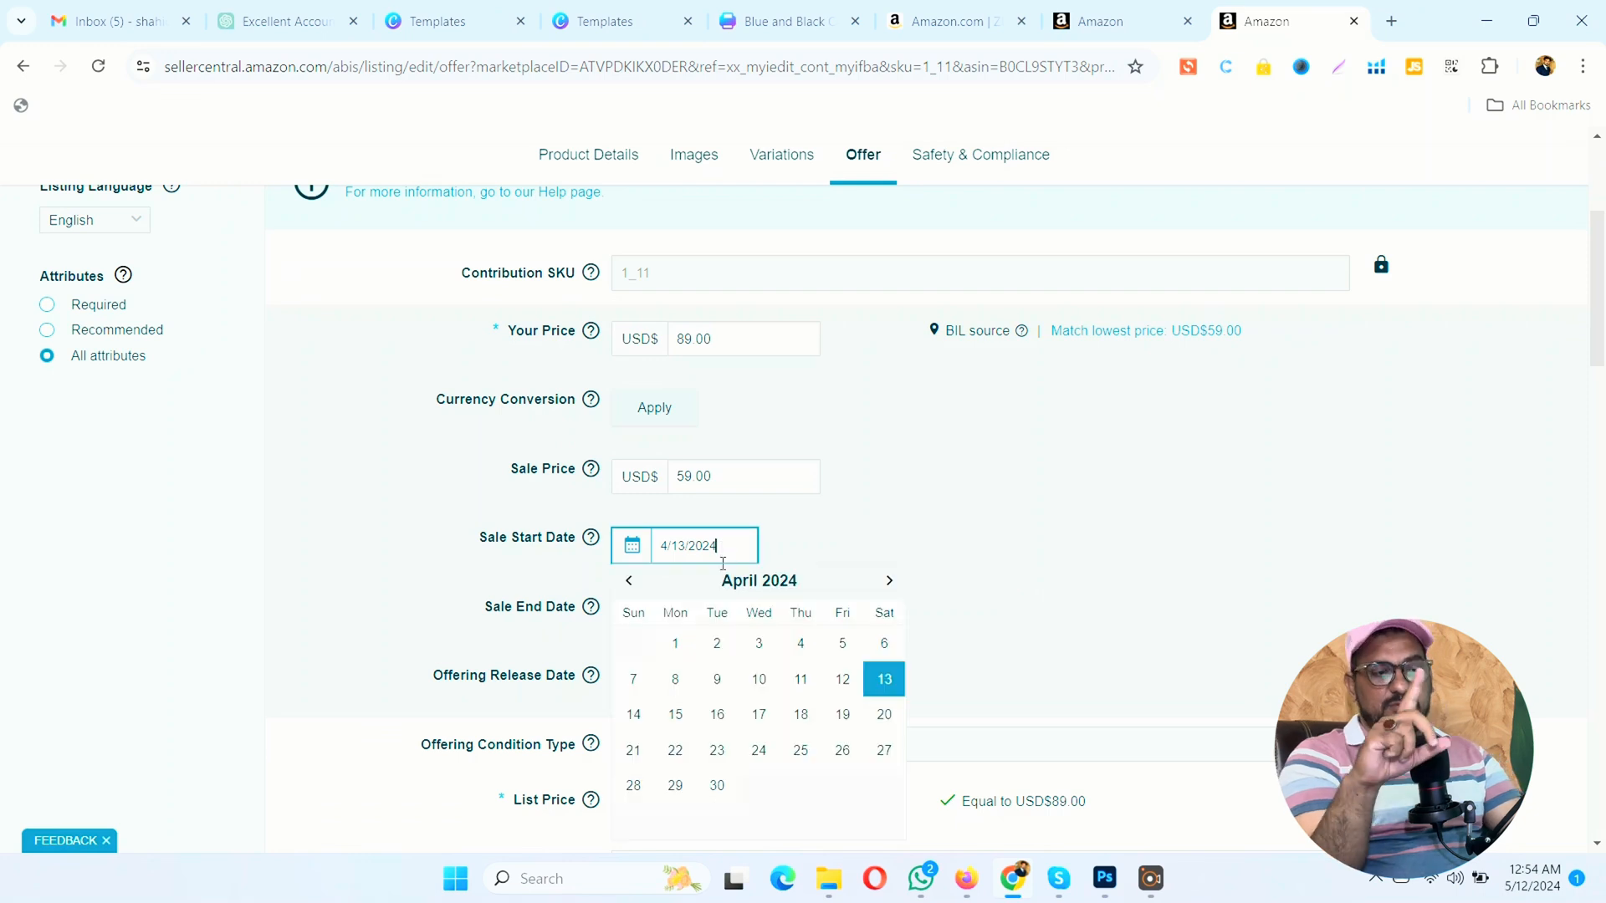
{"action": "left_click", "coordinate": [391, 636]}
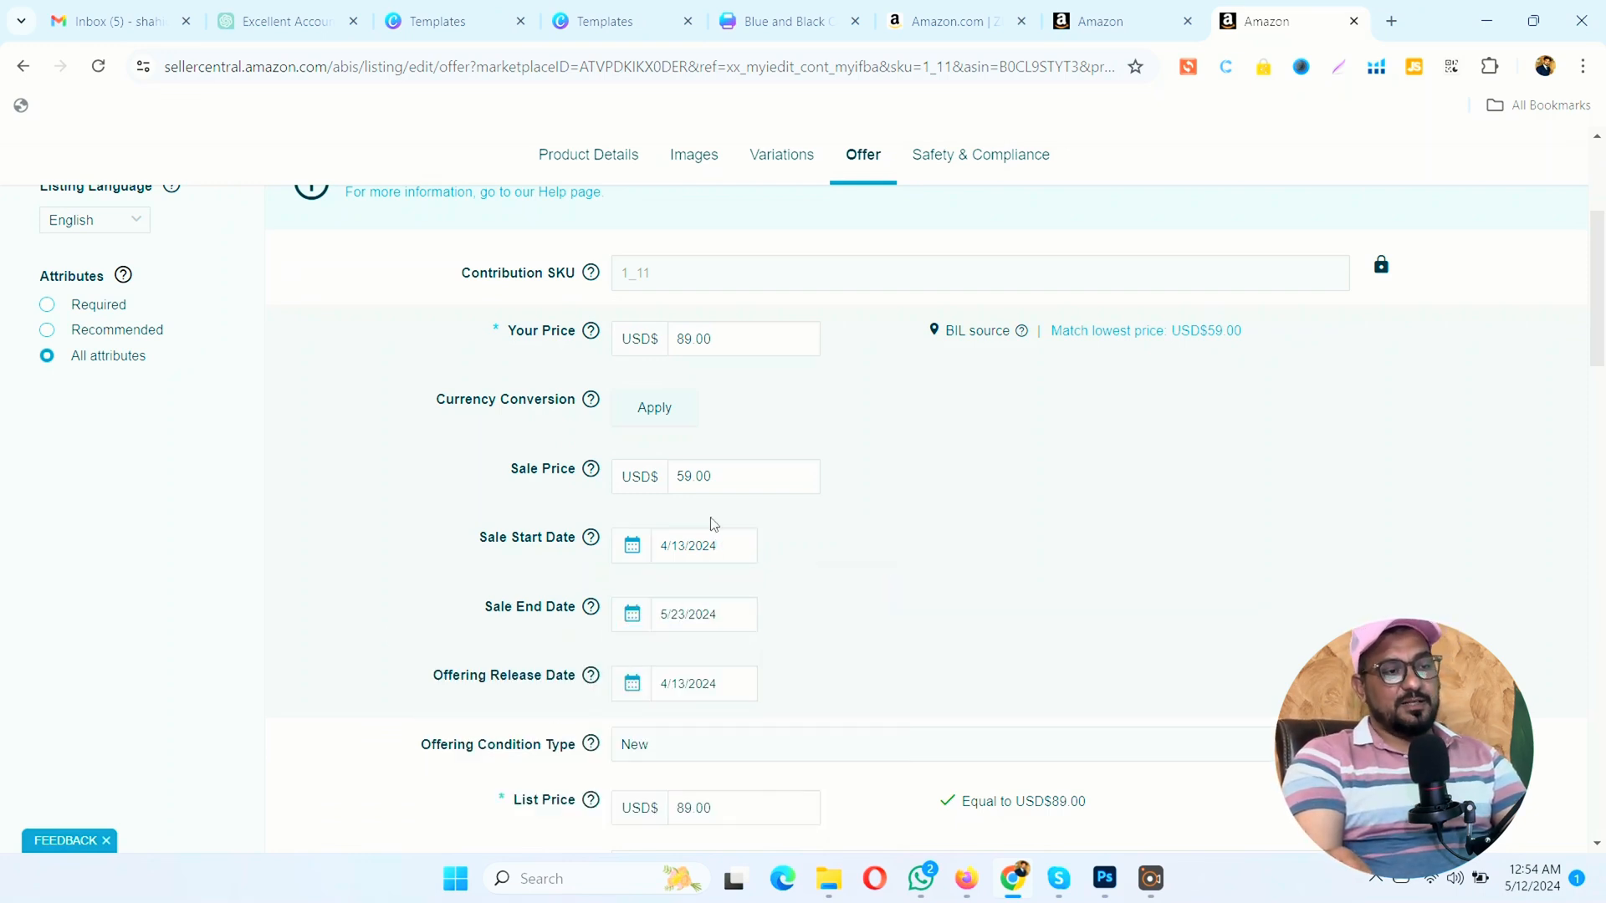
Step: Inspect the Offering Release Date and List Price in the offer details, leaving both as they are
{"action": "scroll", "coordinate": [849, 614], "scroll_direction": "down", "scroll_amount": 1}
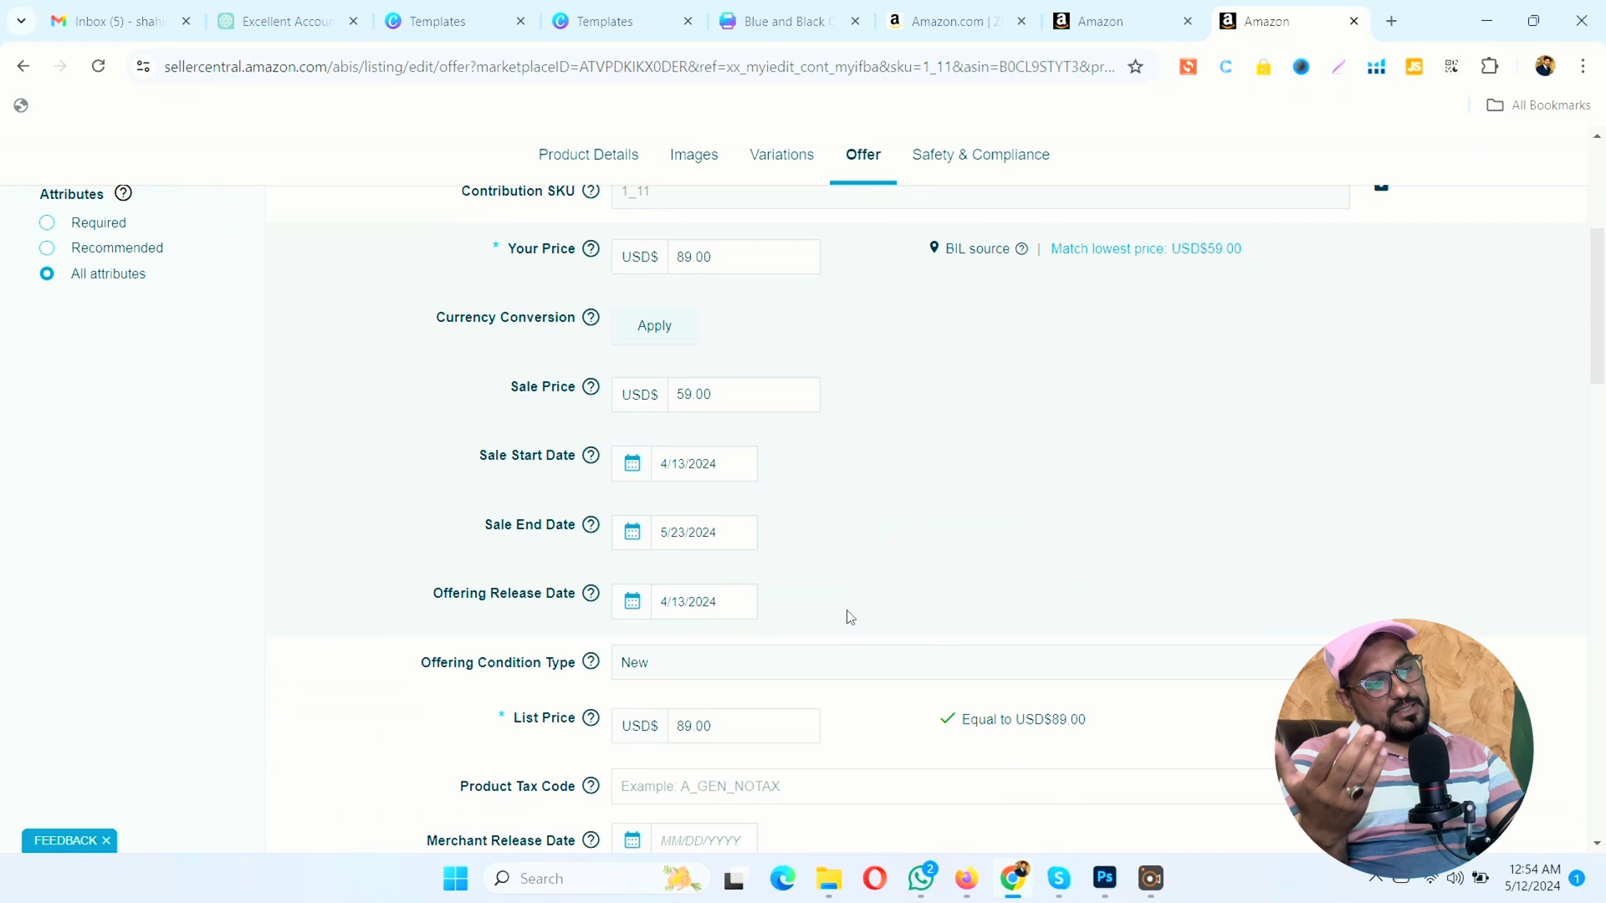
{"action": "left_click", "coordinate": [706, 580]}
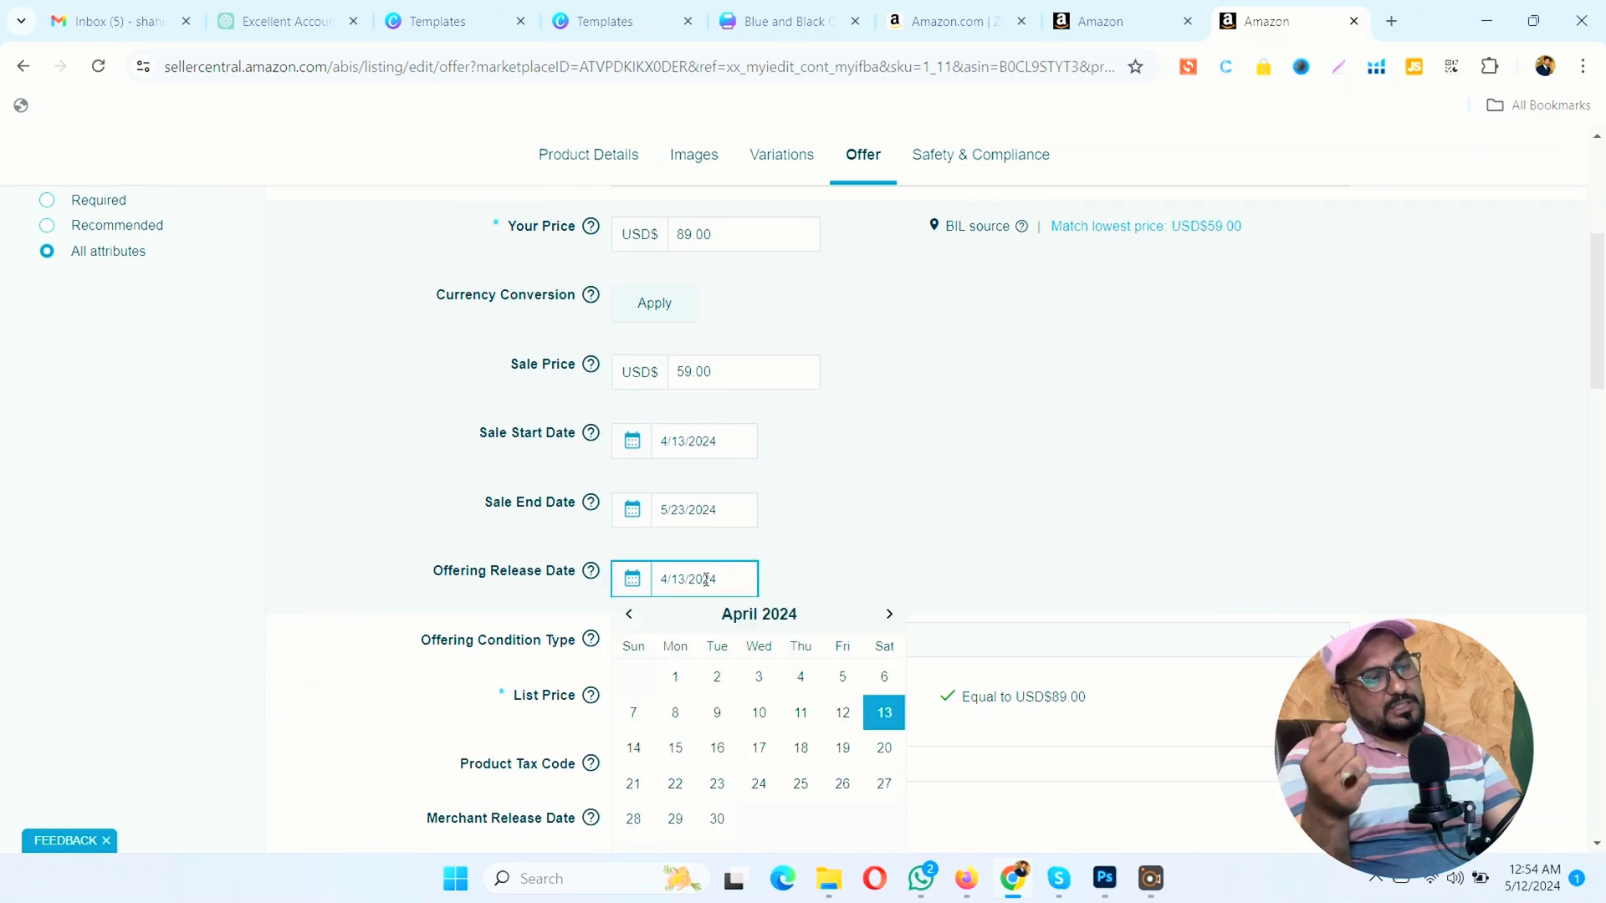
{"action": "left_click", "coordinate": [847, 558]}
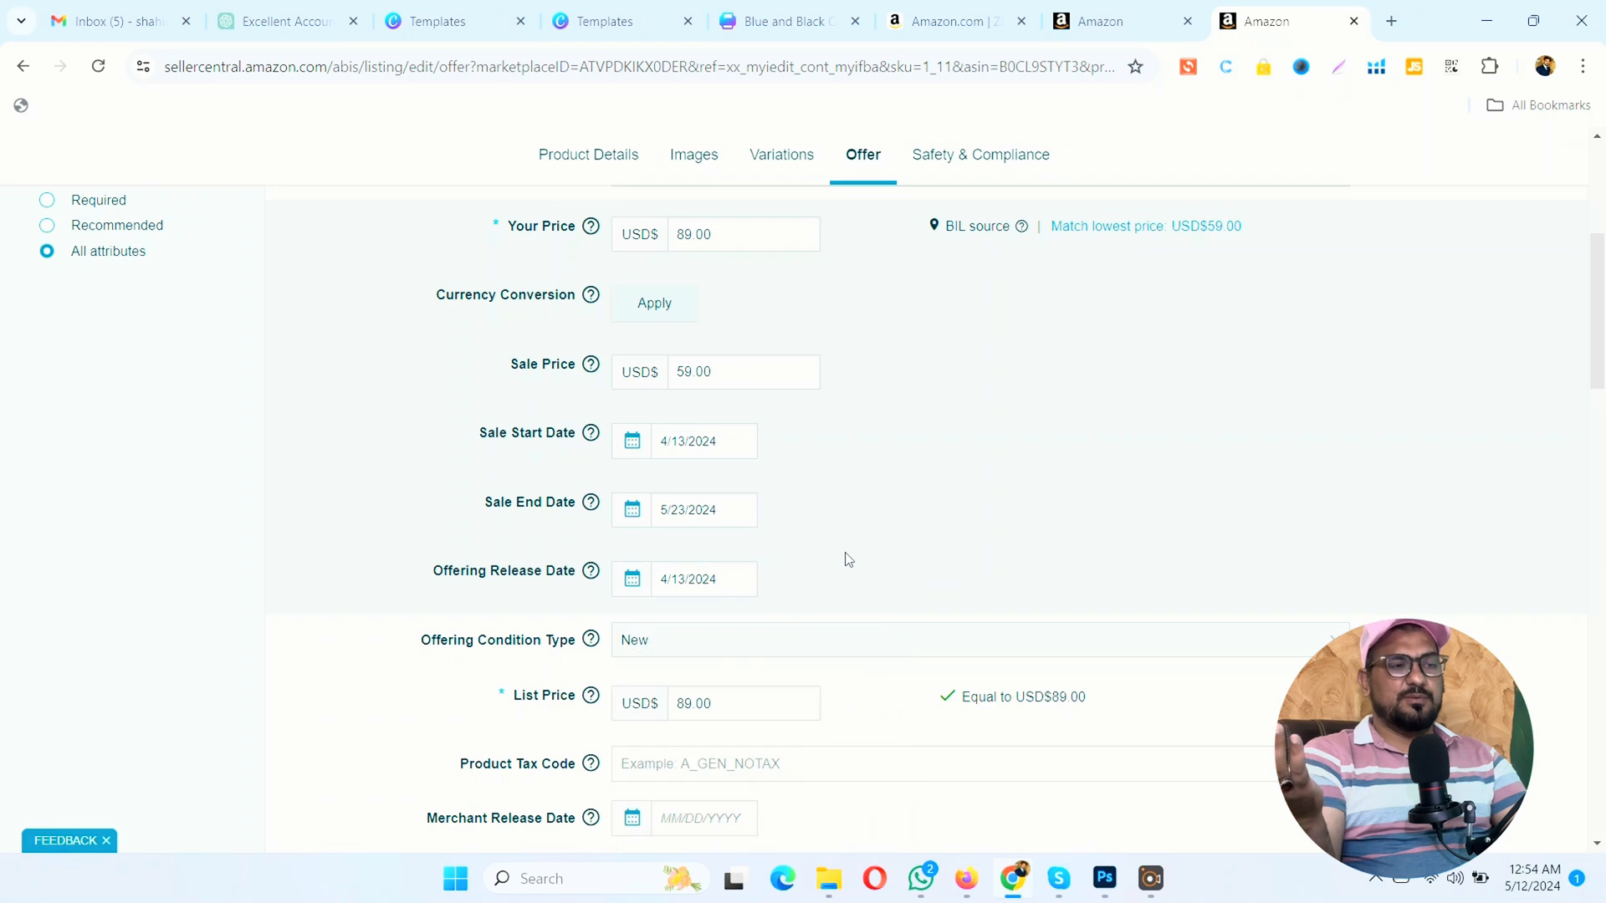
{"action": "scroll", "coordinate": [845, 554], "scroll_direction": "down", "scroll_amount": 3}
{"action": "left_click", "coordinate": [747, 386]}
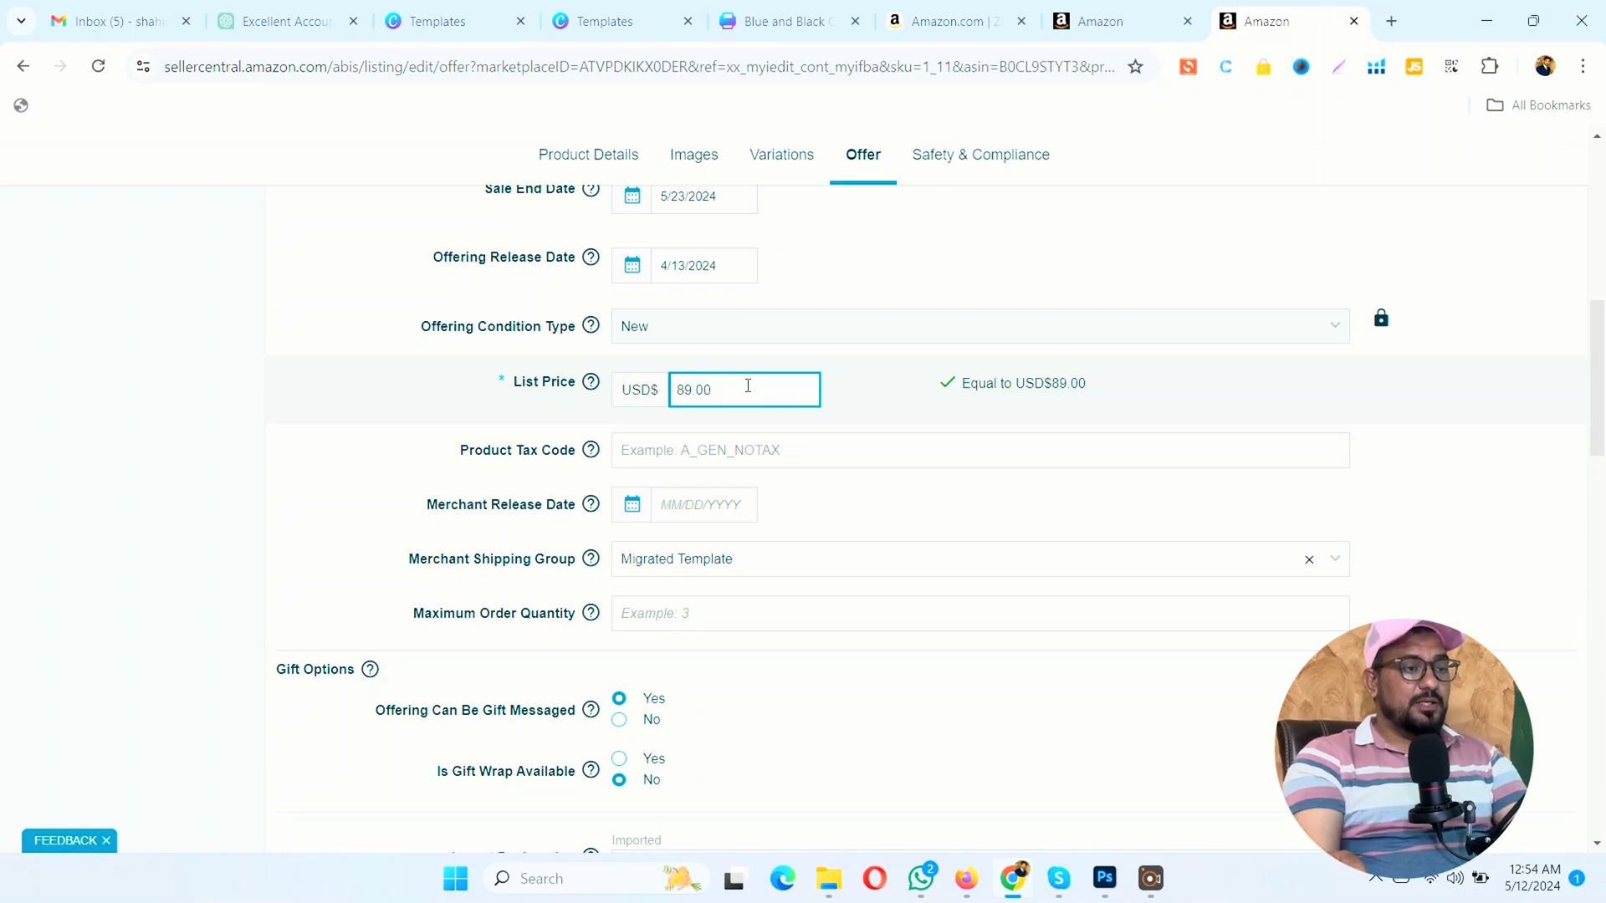
Step: Review the offer's shipping and gift options, package dimensions and weight, and the BIL connections for other marketplaces
{"action": "scroll", "coordinate": [757, 385], "scroll_direction": "down", "scroll_amount": 2}
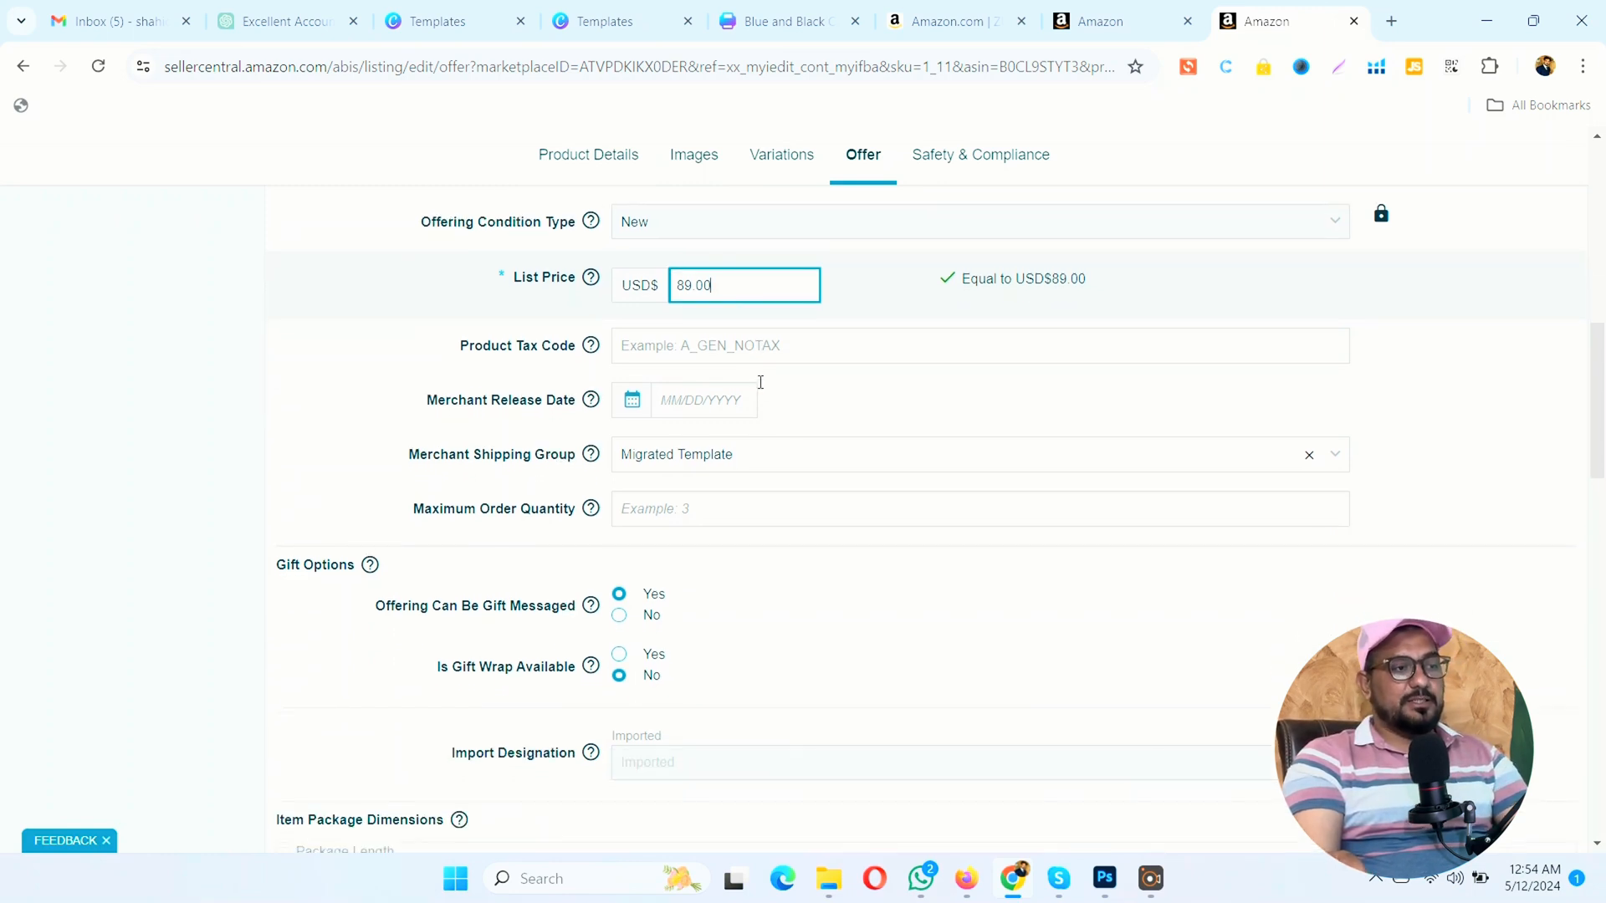
{"action": "scroll", "coordinate": [763, 439], "scroll_direction": "down", "scroll_amount": 3}
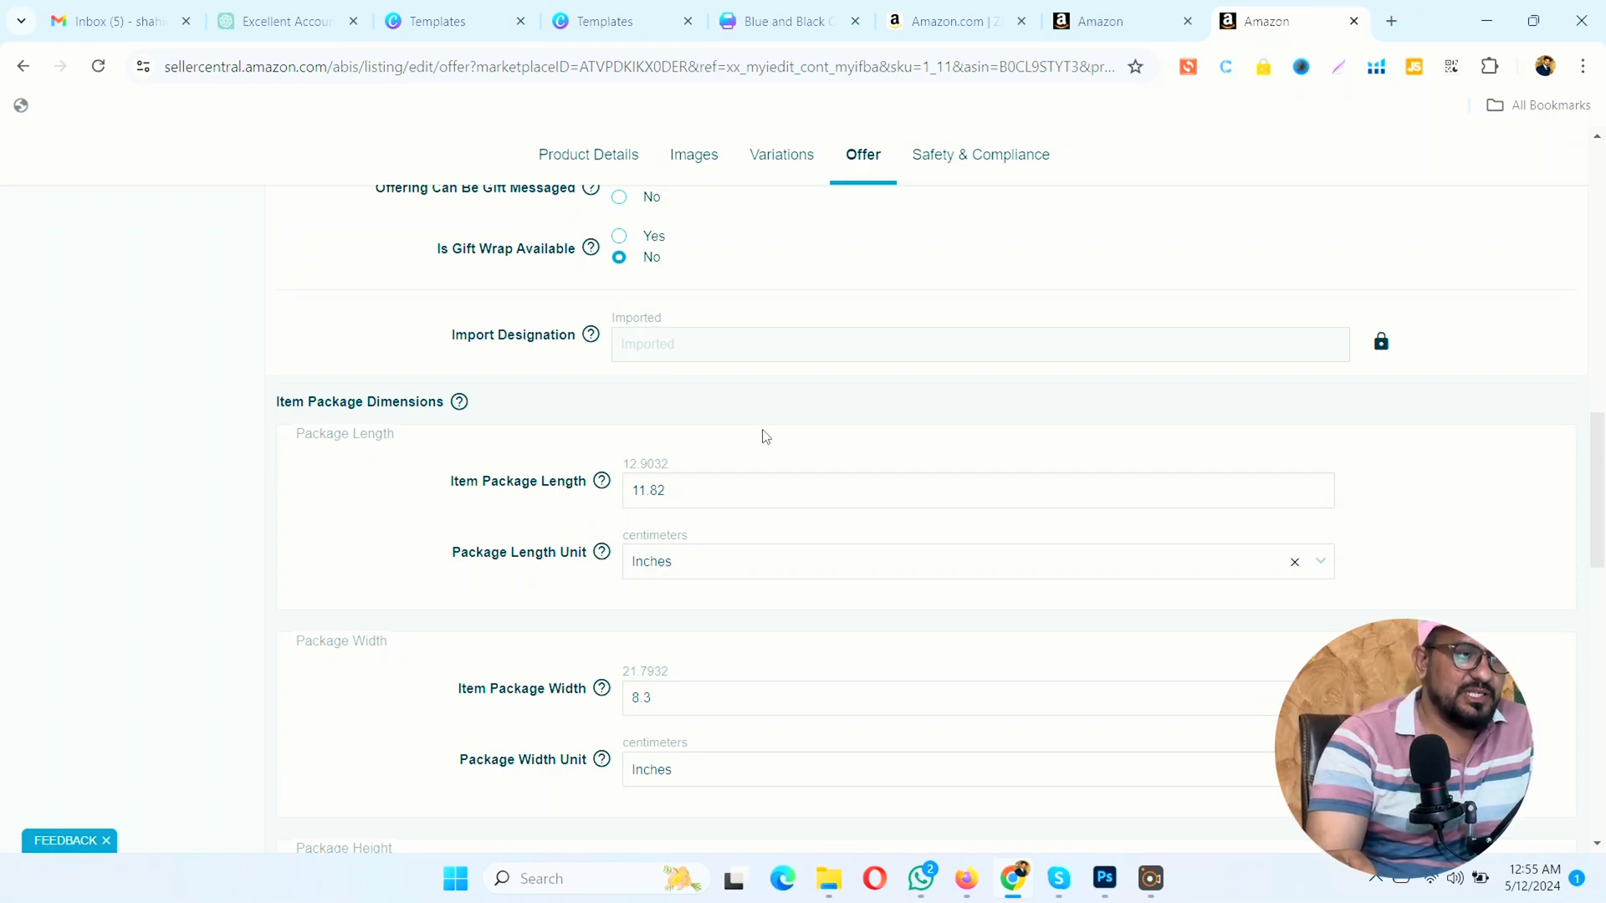
{"action": "scroll", "coordinate": [766, 435], "scroll_direction": "down", "scroll_amount": 5}
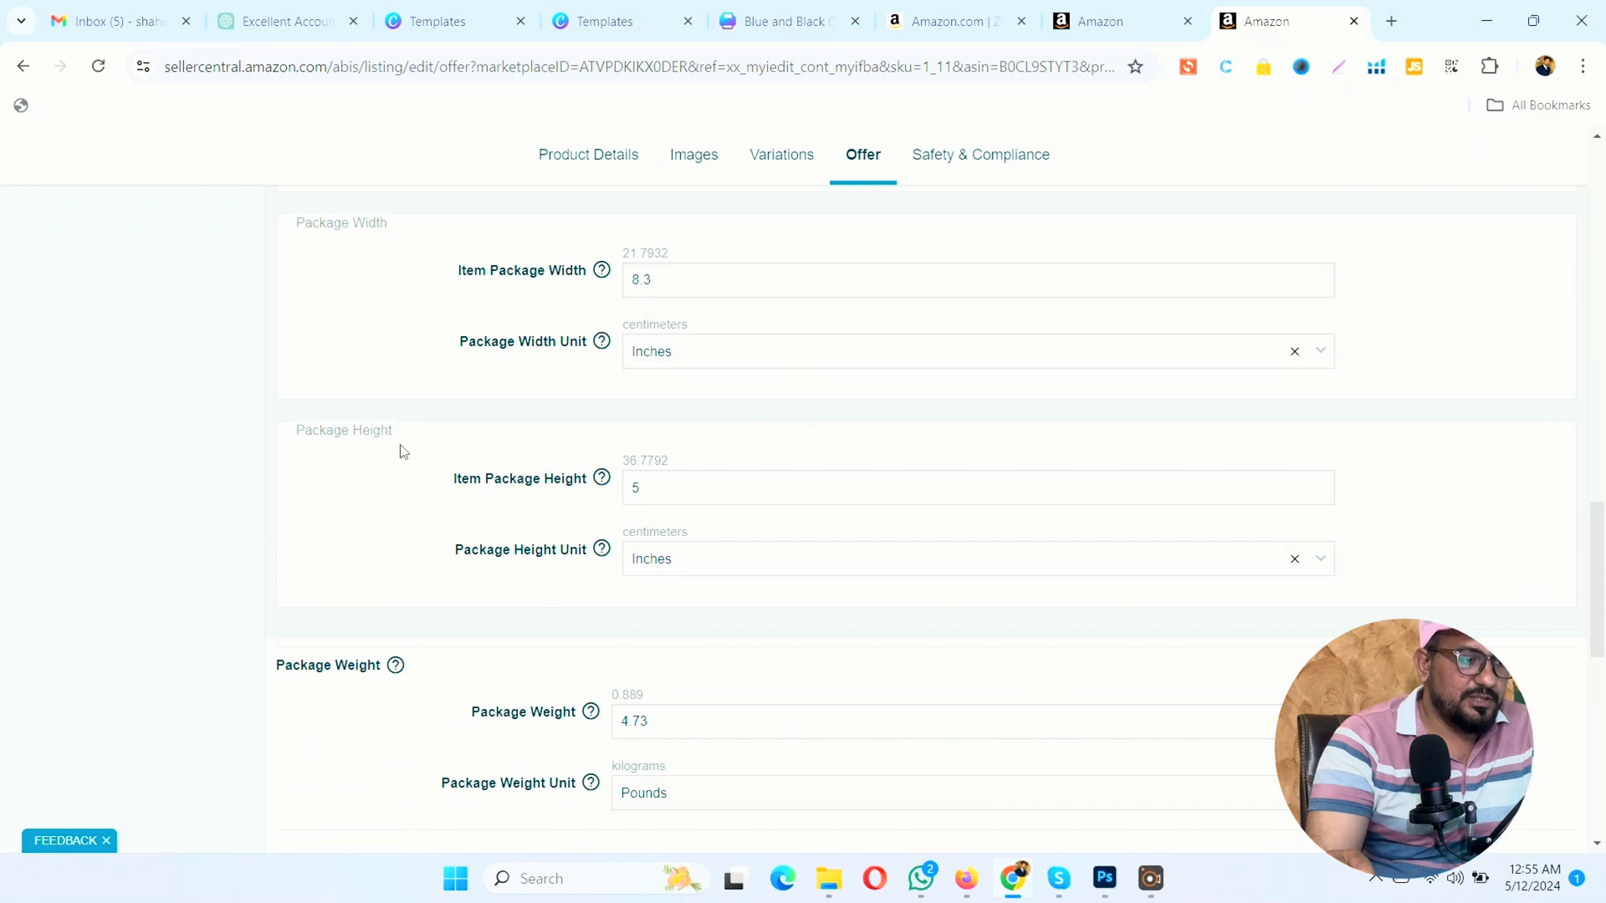
{"action": "scroll", "coordinate": [374, 266], "scroll_direction": "down", "scroll_amount": 3}
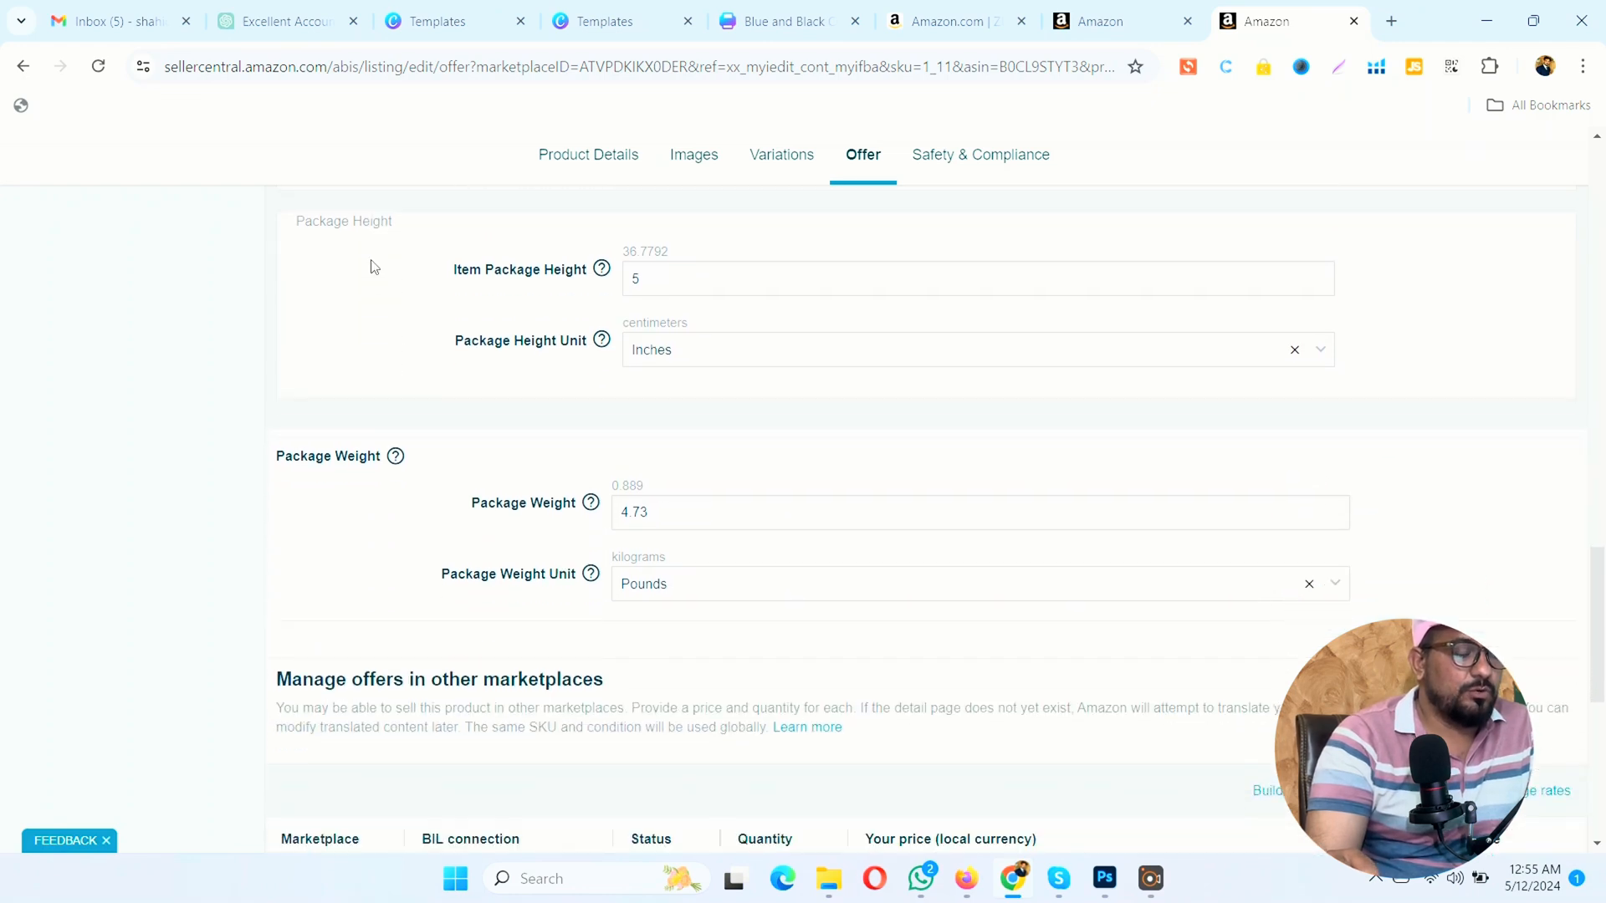
{"action": "scroll", "coordinate": [401, 373], "scroll_direction": "down", "scroll_amount": 5}
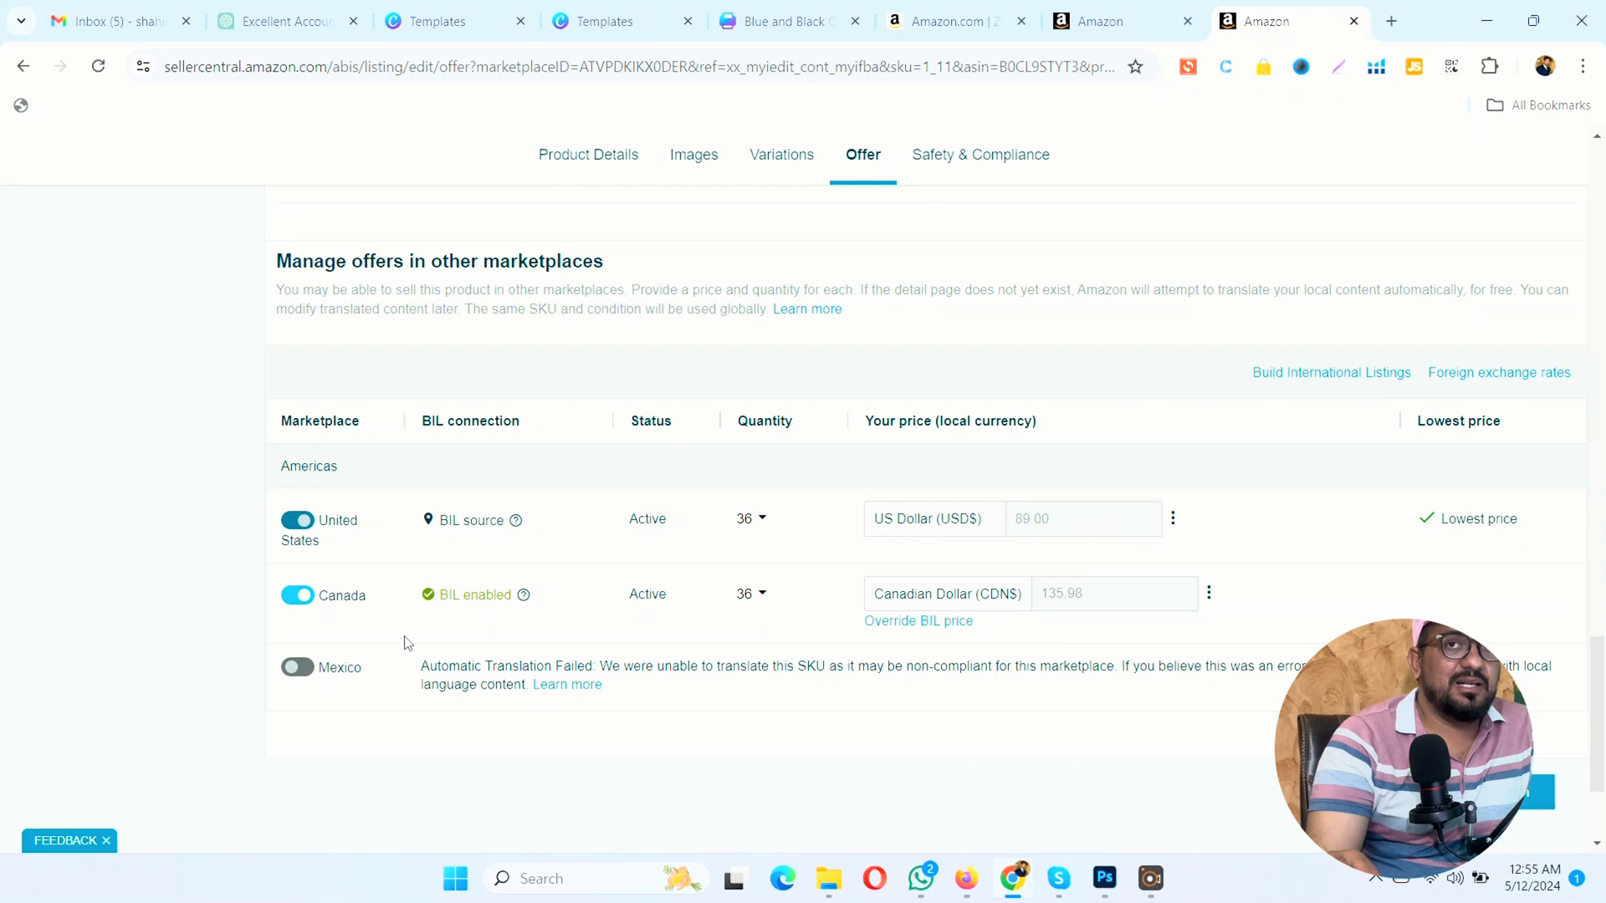
{"action": "left_click_drag", "start_coordinate": [444, 600], "coordinate": [462, 601]}
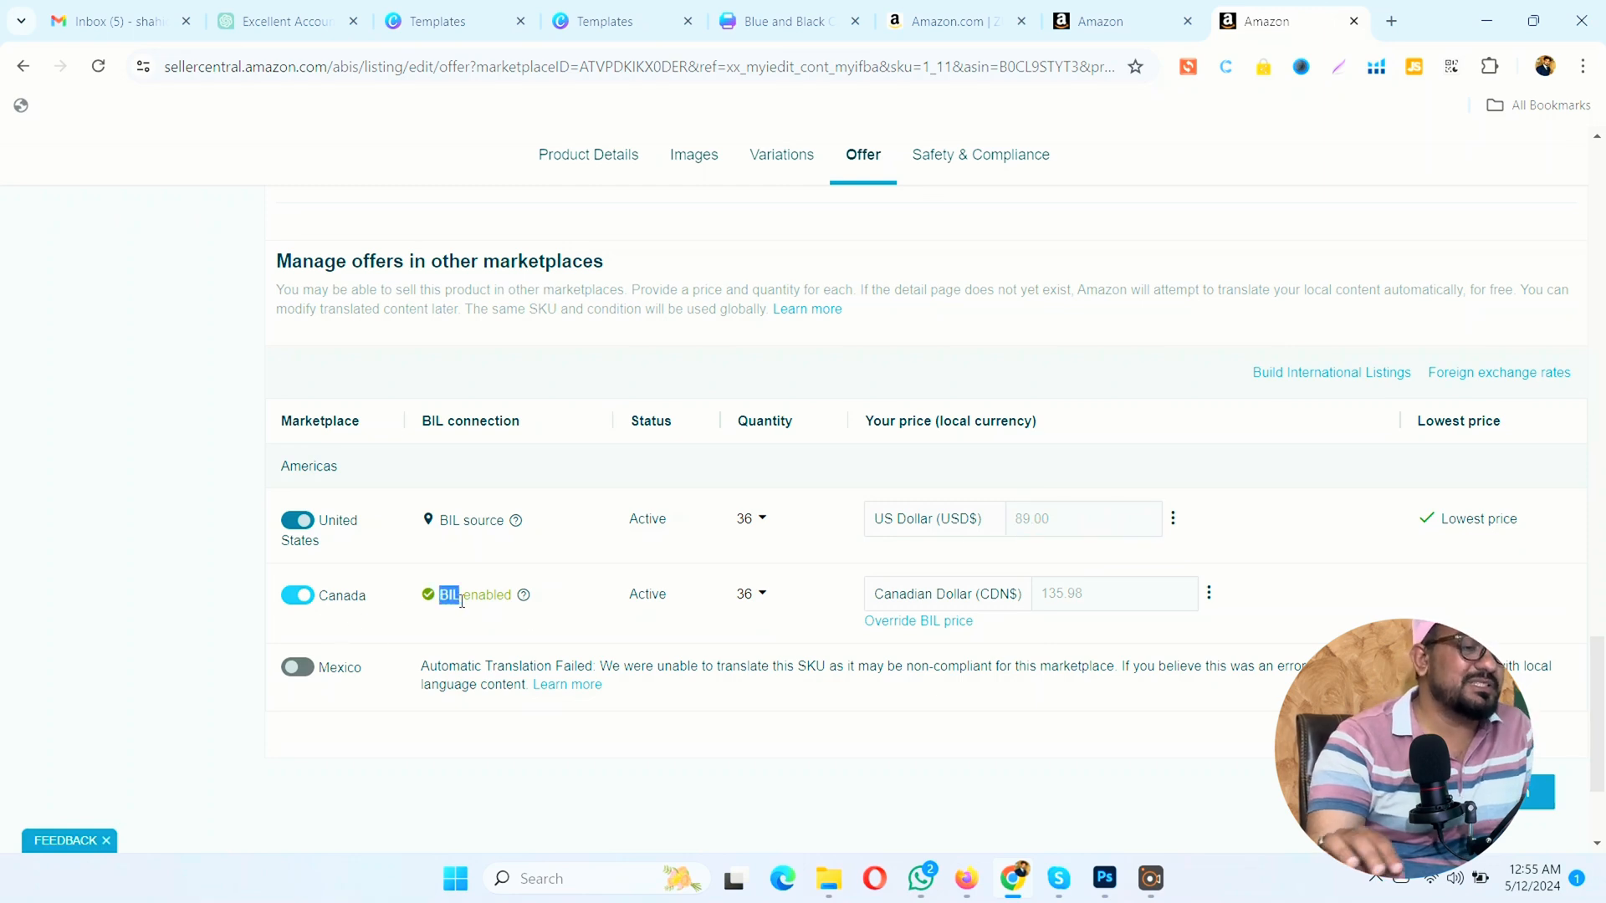
{"action": "left_click", "coordinate": [474, 623]}
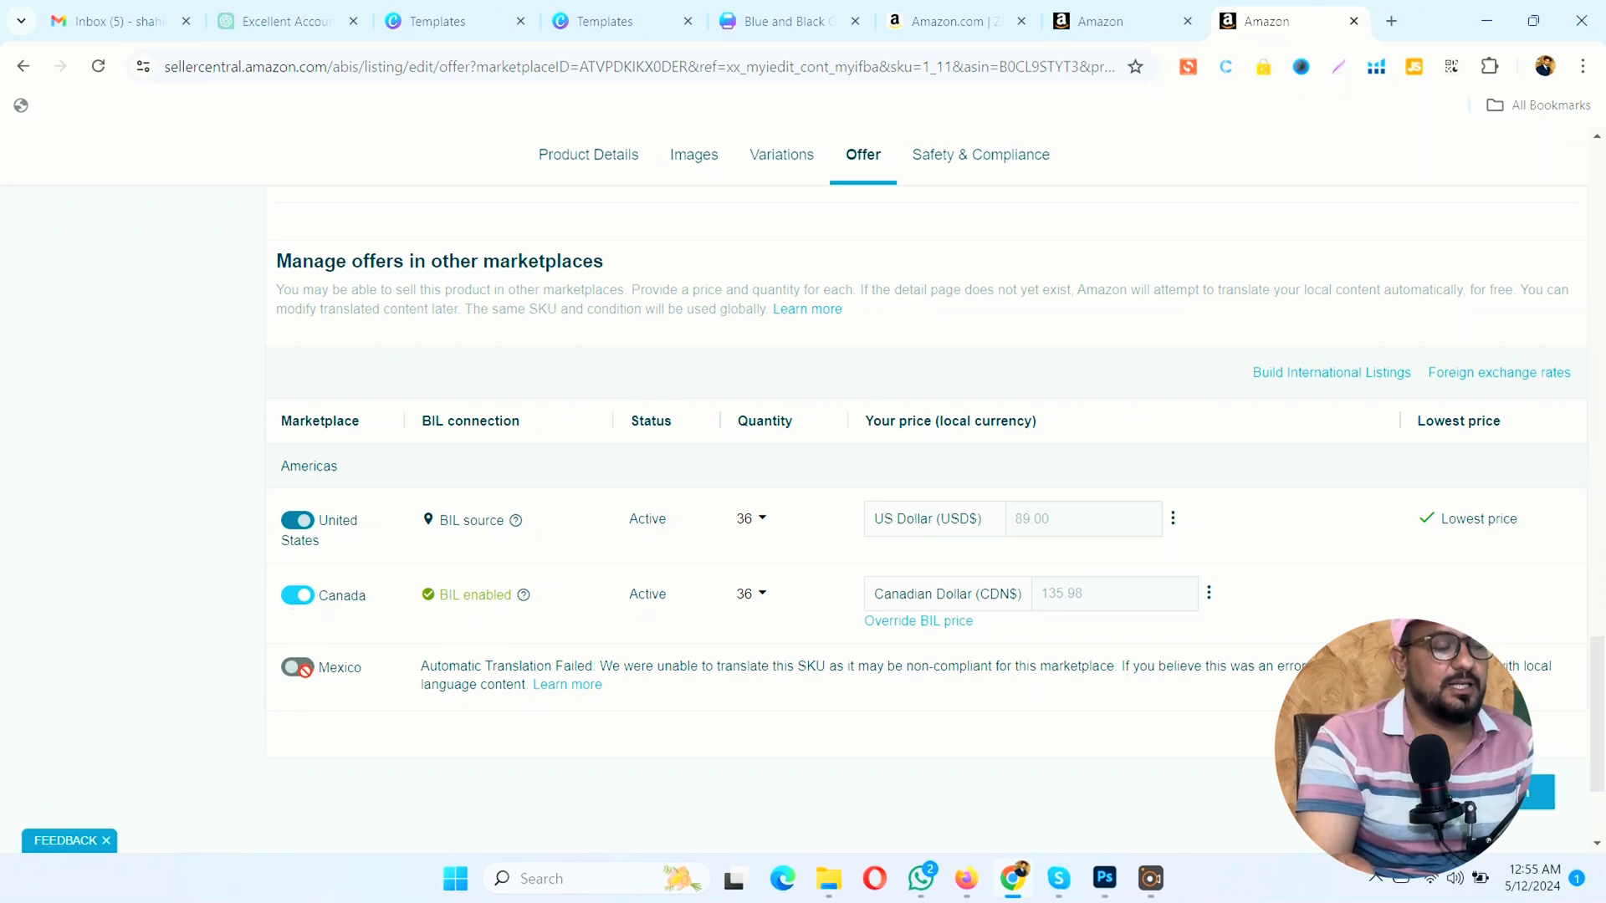
Step: Review the listing's Safety & Compliance attributes, from country of origin and item weight through pesticide, FCC and compliance media fields
{"action": "left_click", "coordinate": [975, 162]}
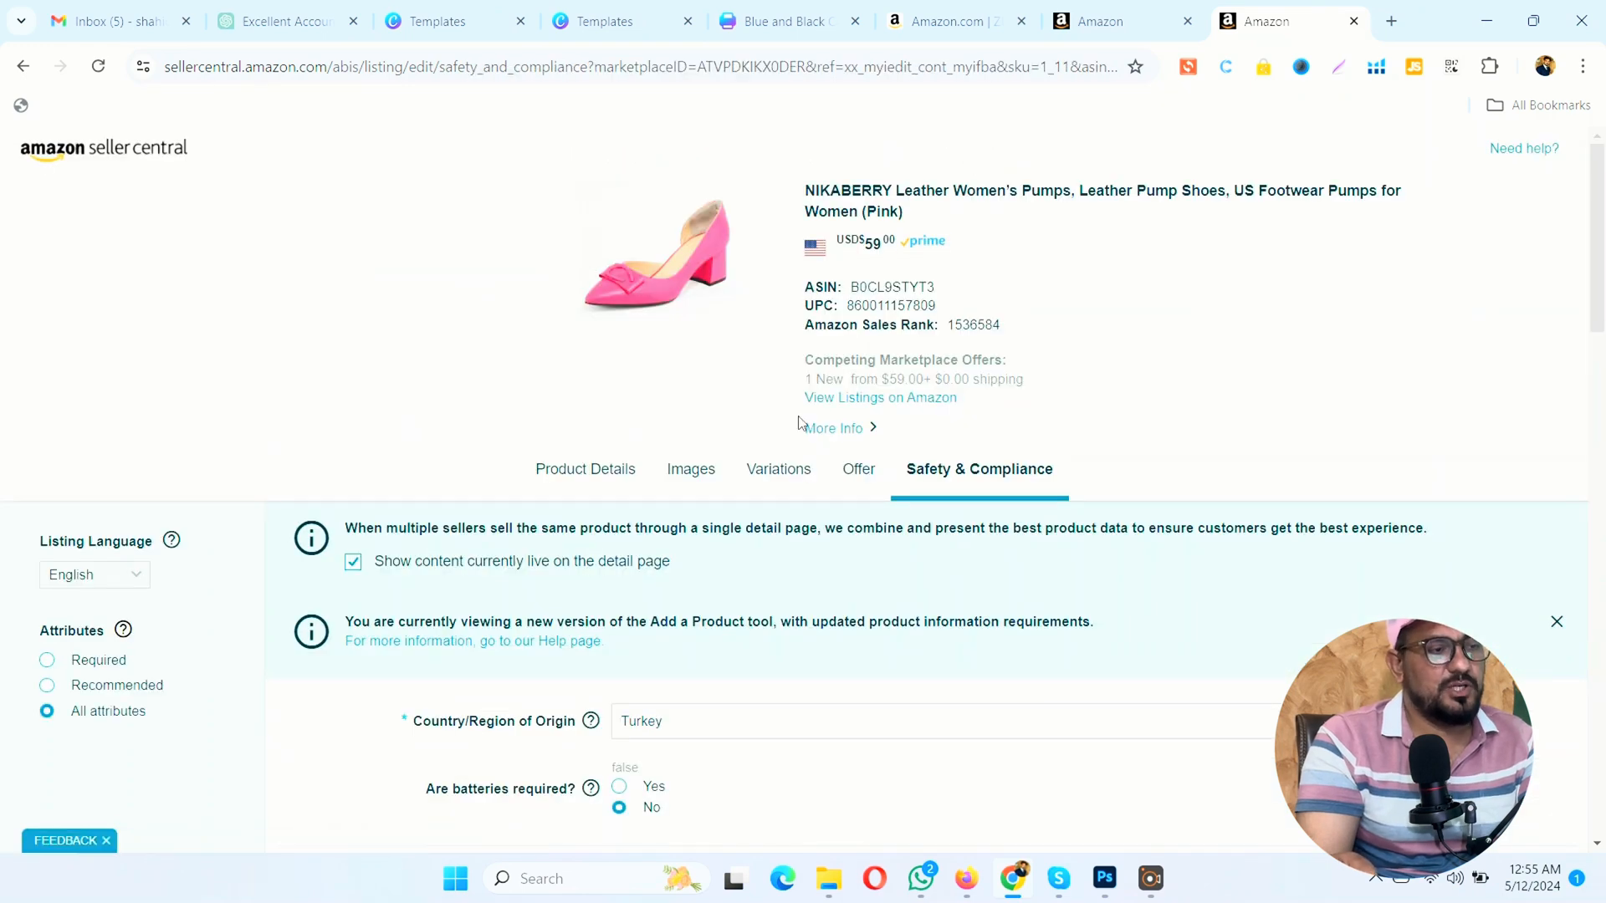
{"action": "scroll", "coordinate": [800, 429], "scroll_direction": "down", "scroll_amount": 3}
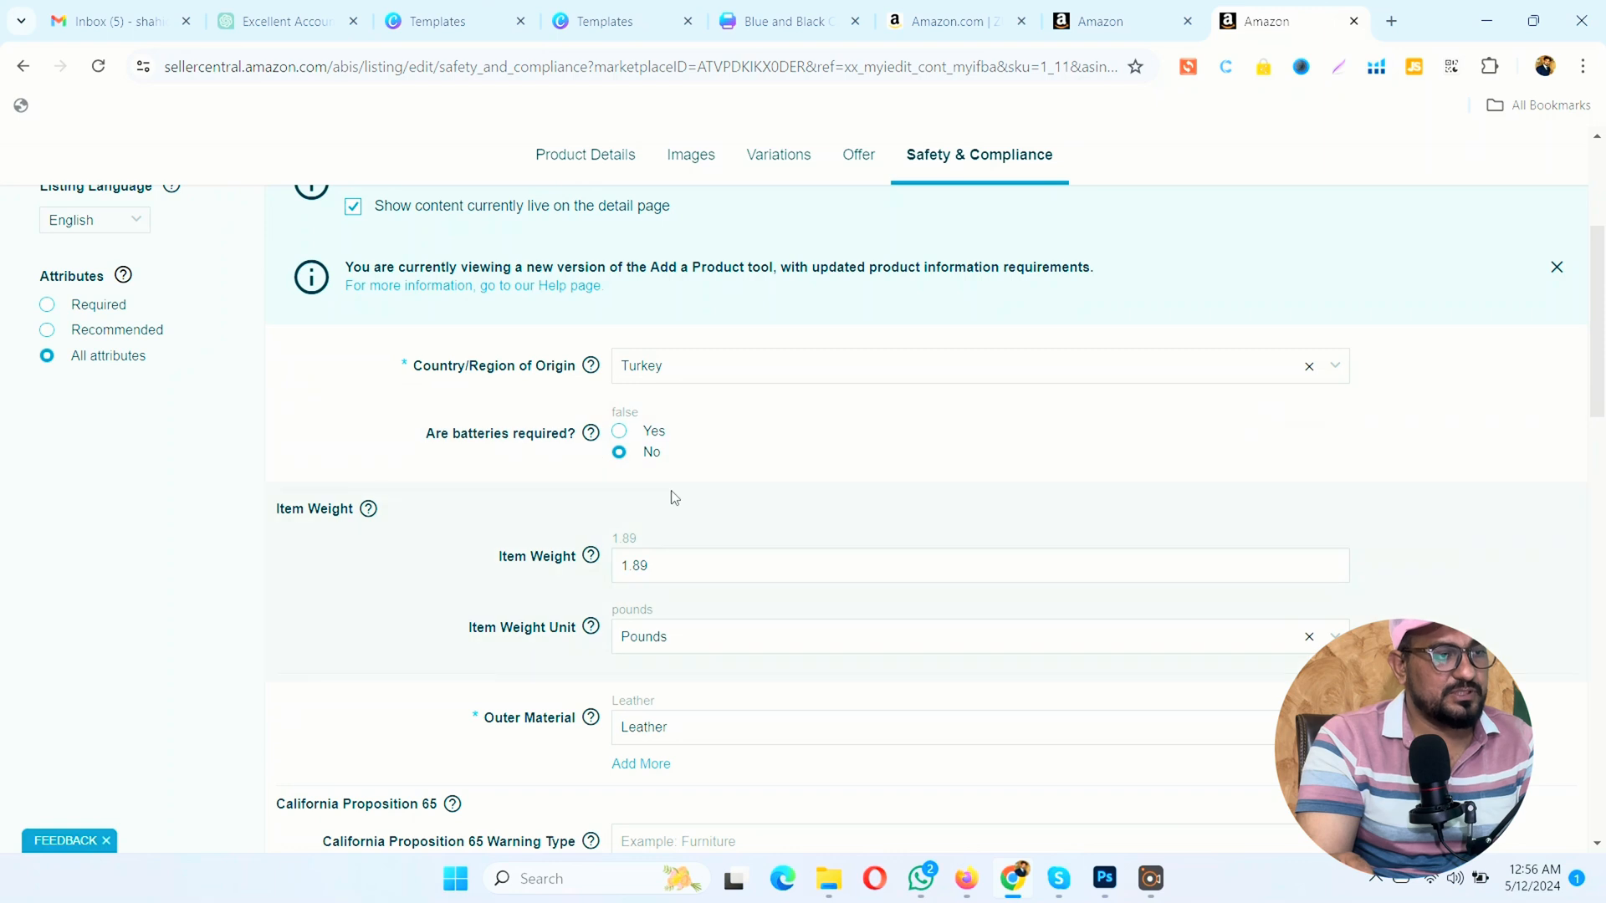
{"action": "scroll", "coordinate": [674, 498], "scroll_direction": "down", "scroll_amount": 3}
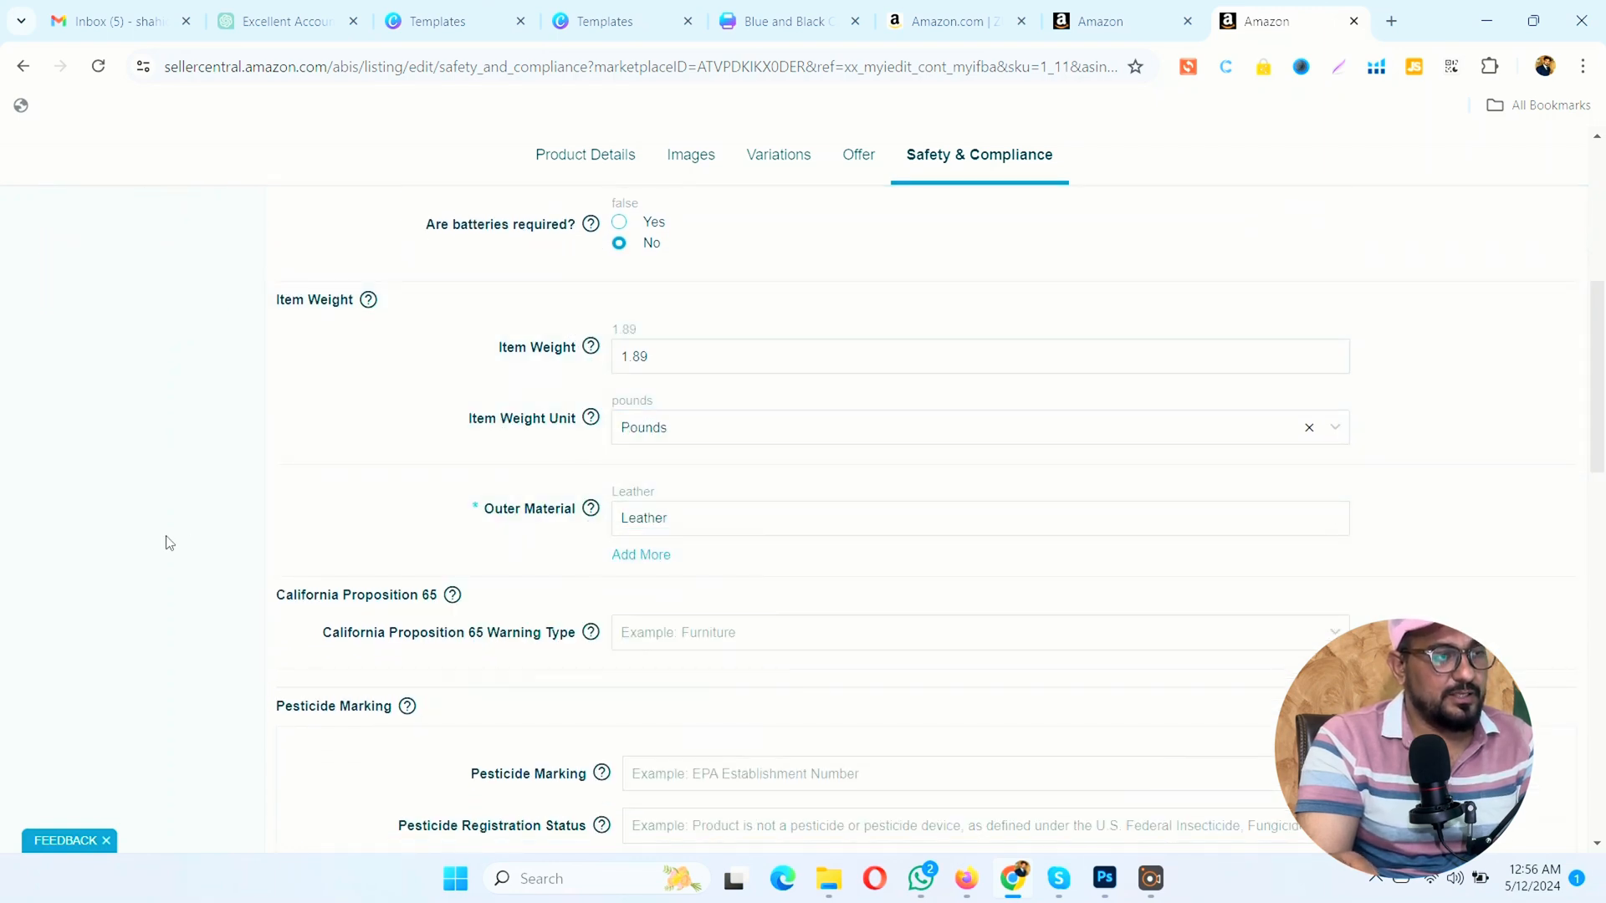
{"action": "scroll", "coordinate": [695, 544], "scroll_direction": "down", "scroll_amount": 3}
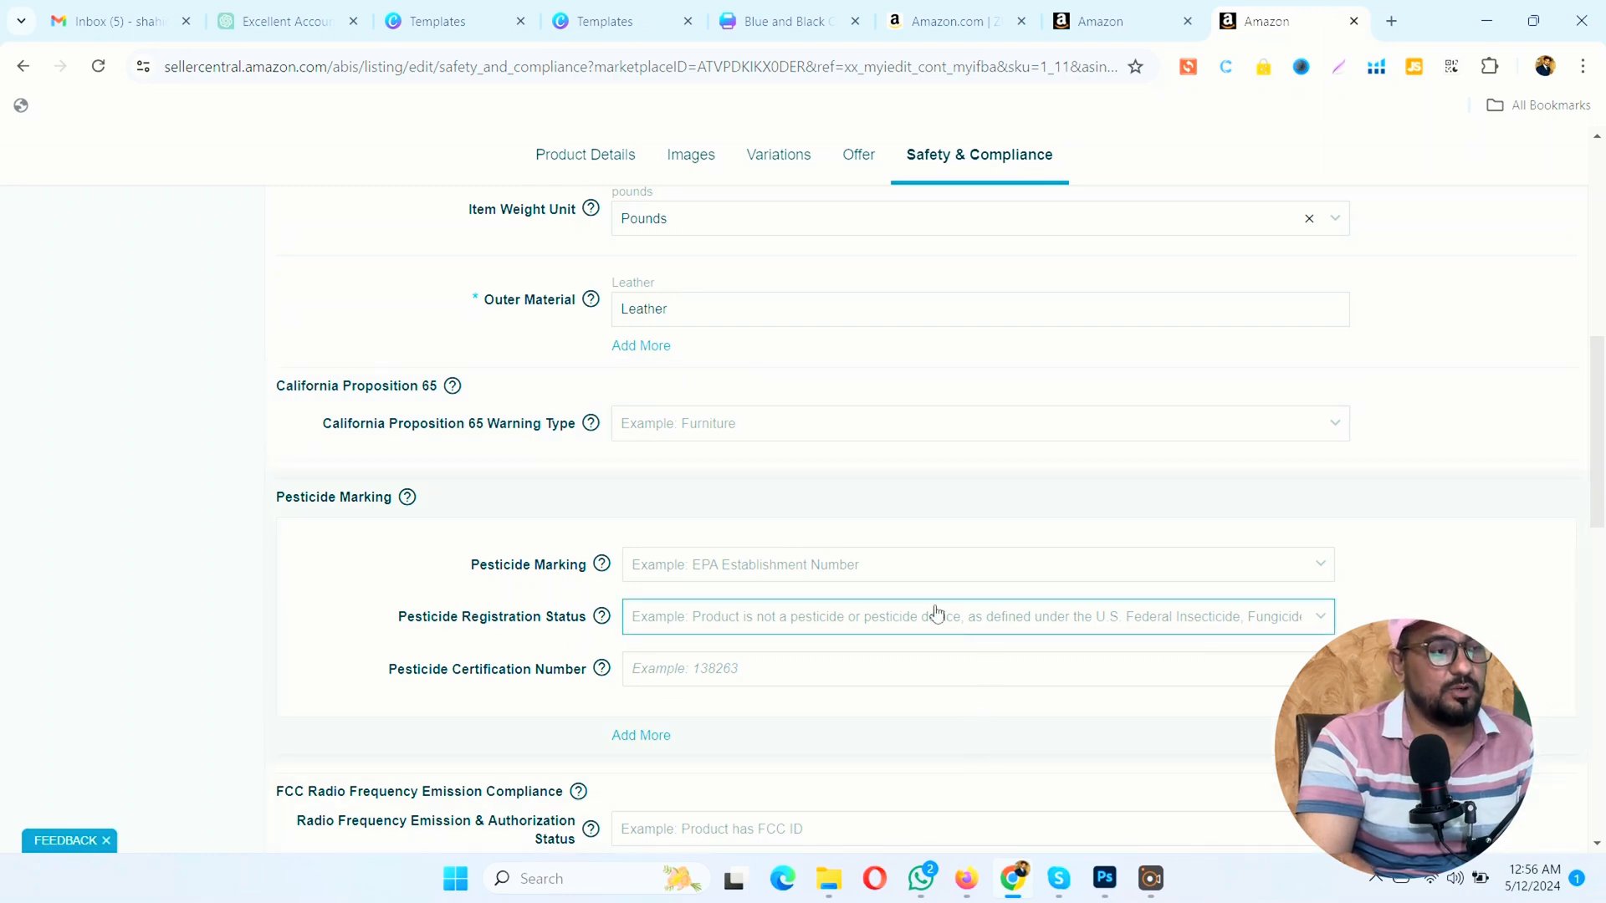
{"action": "scroll", "coordinate": [474, 583], "scroll_direction": "down", "scroll_amount": 3}
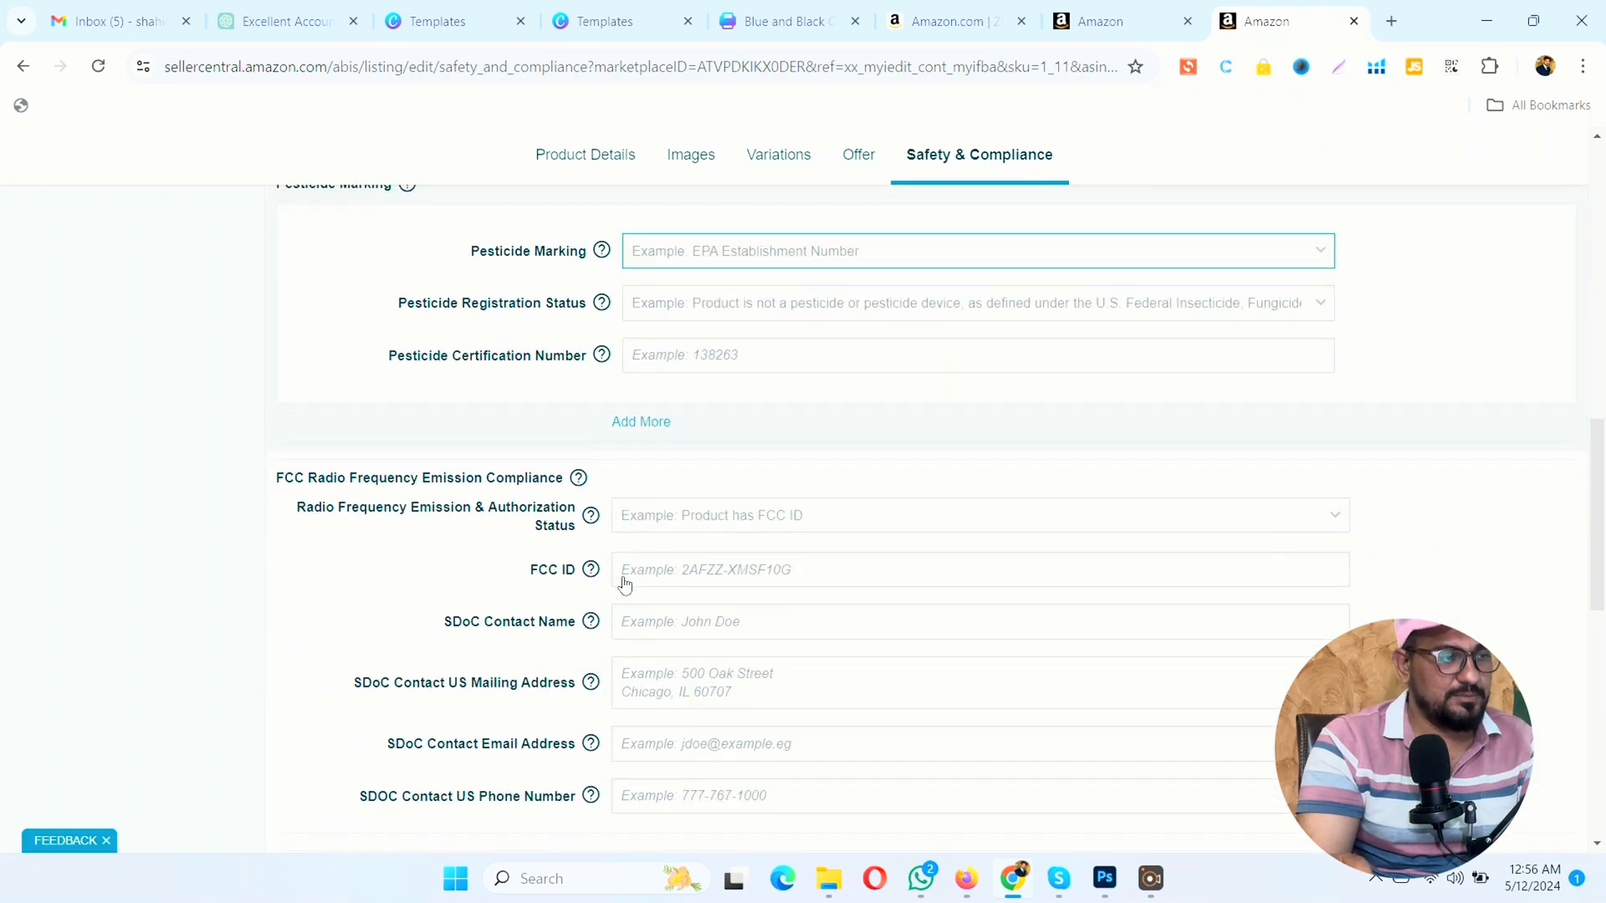
{"action": "scroll", "coordinate": [624, 577], "scroll_direction": "down", "scroll_amount": 3}
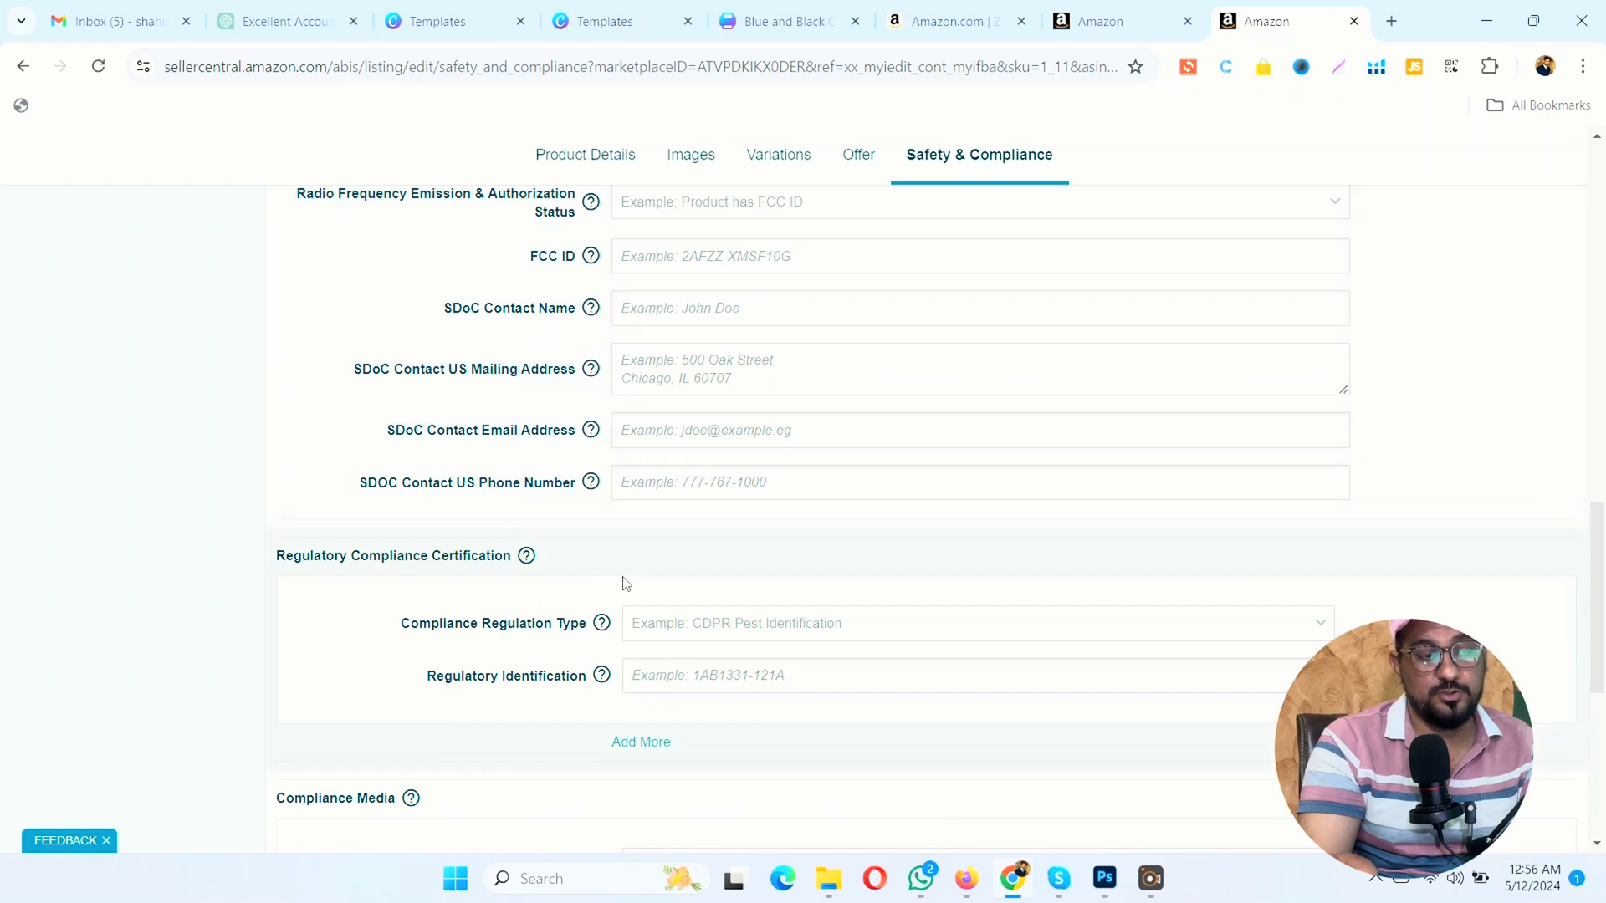
{"action": "scroll", "coordinate": [623, 583], "scroll_direction": "down", "scroll_amount": 5}
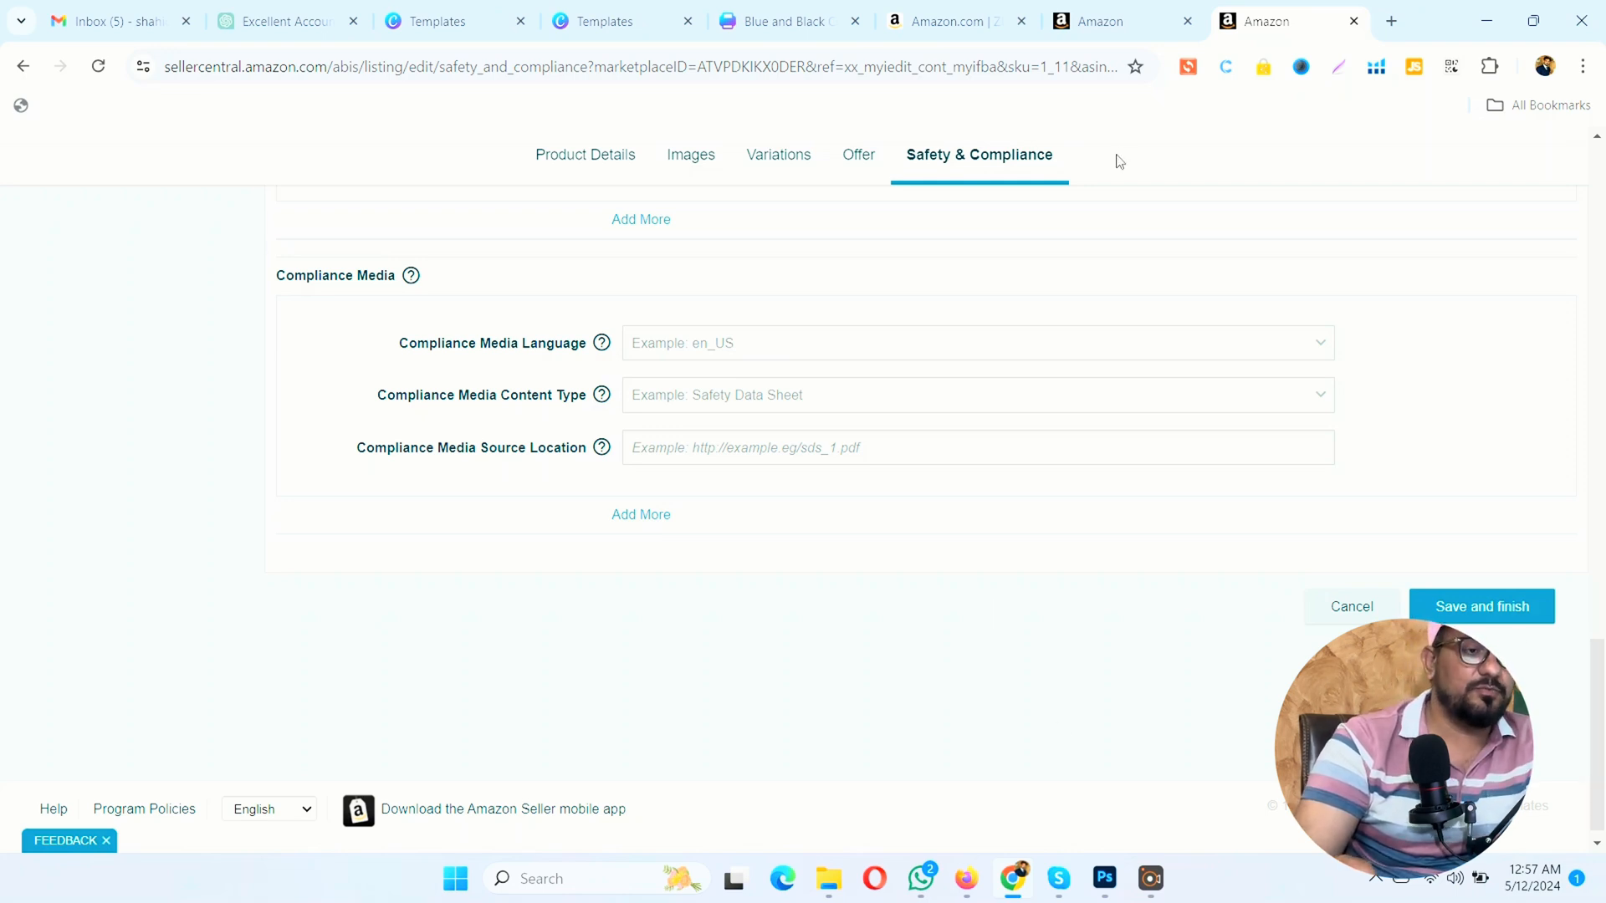
Step: View the pink pumps' live Amazon product page in a separate browser tab
{"action": "scroll", "coordinate": [966, 292], "scroll_direction": "up", "scroll_amount": 10}
{"action": "scroll", "coordinate": [968, 342], "scroll_direction": "up", "scroll_amount": 10}
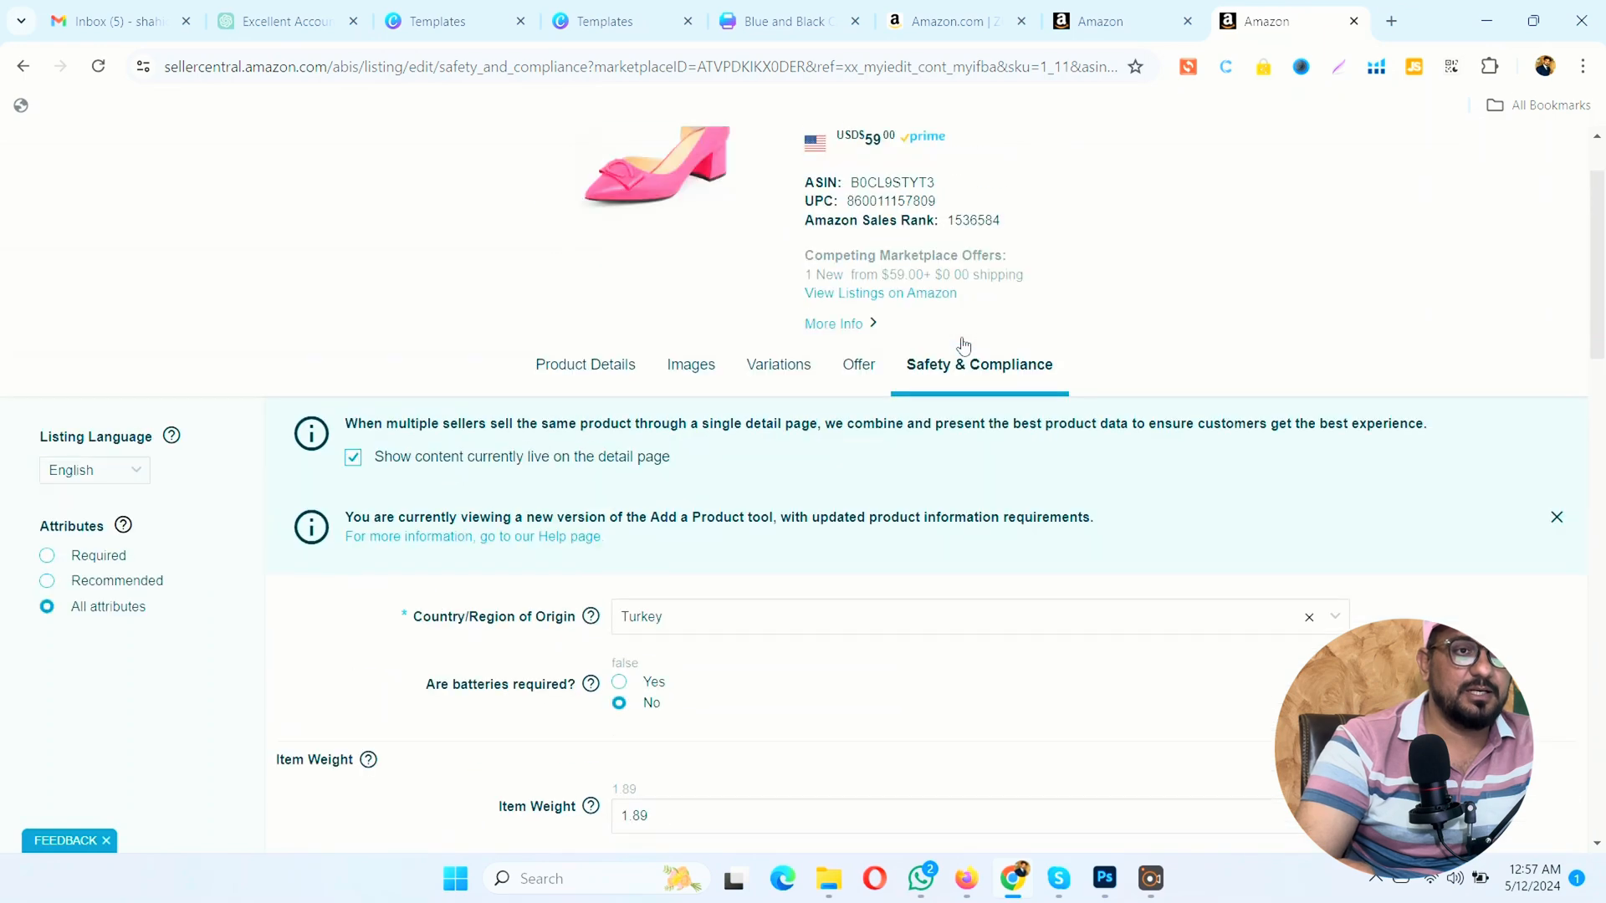
{"action": "right_click", "coordinate": [841, 401]}
{"action": "left_click", "coordinate": [919, 429]}
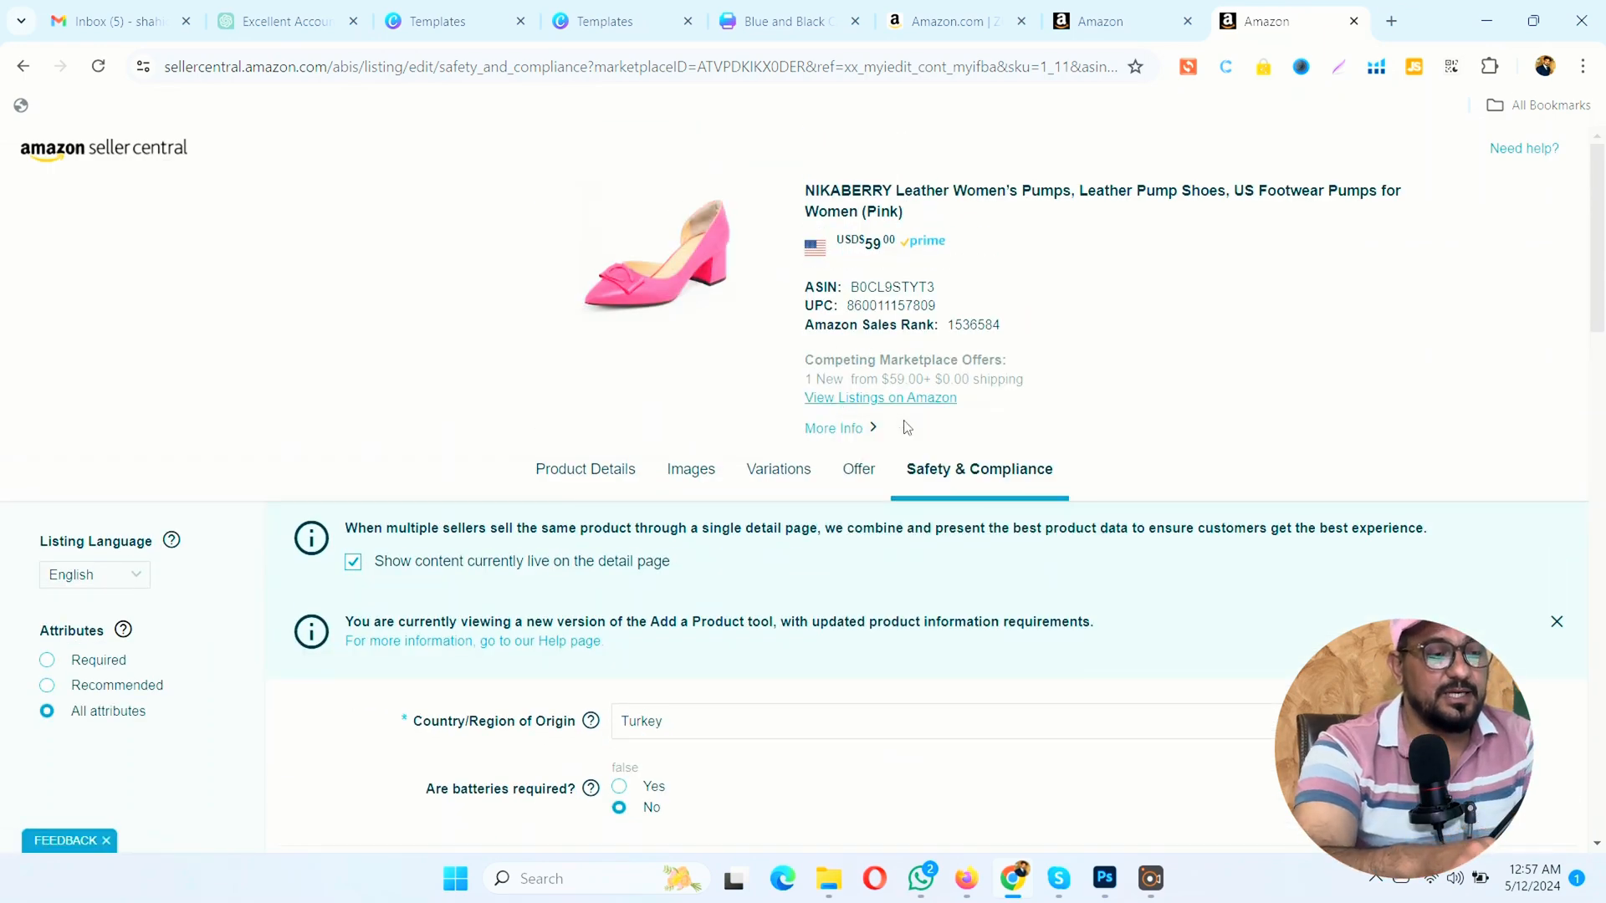
{"action": "left_click", "coordinate": [1296, 21]}
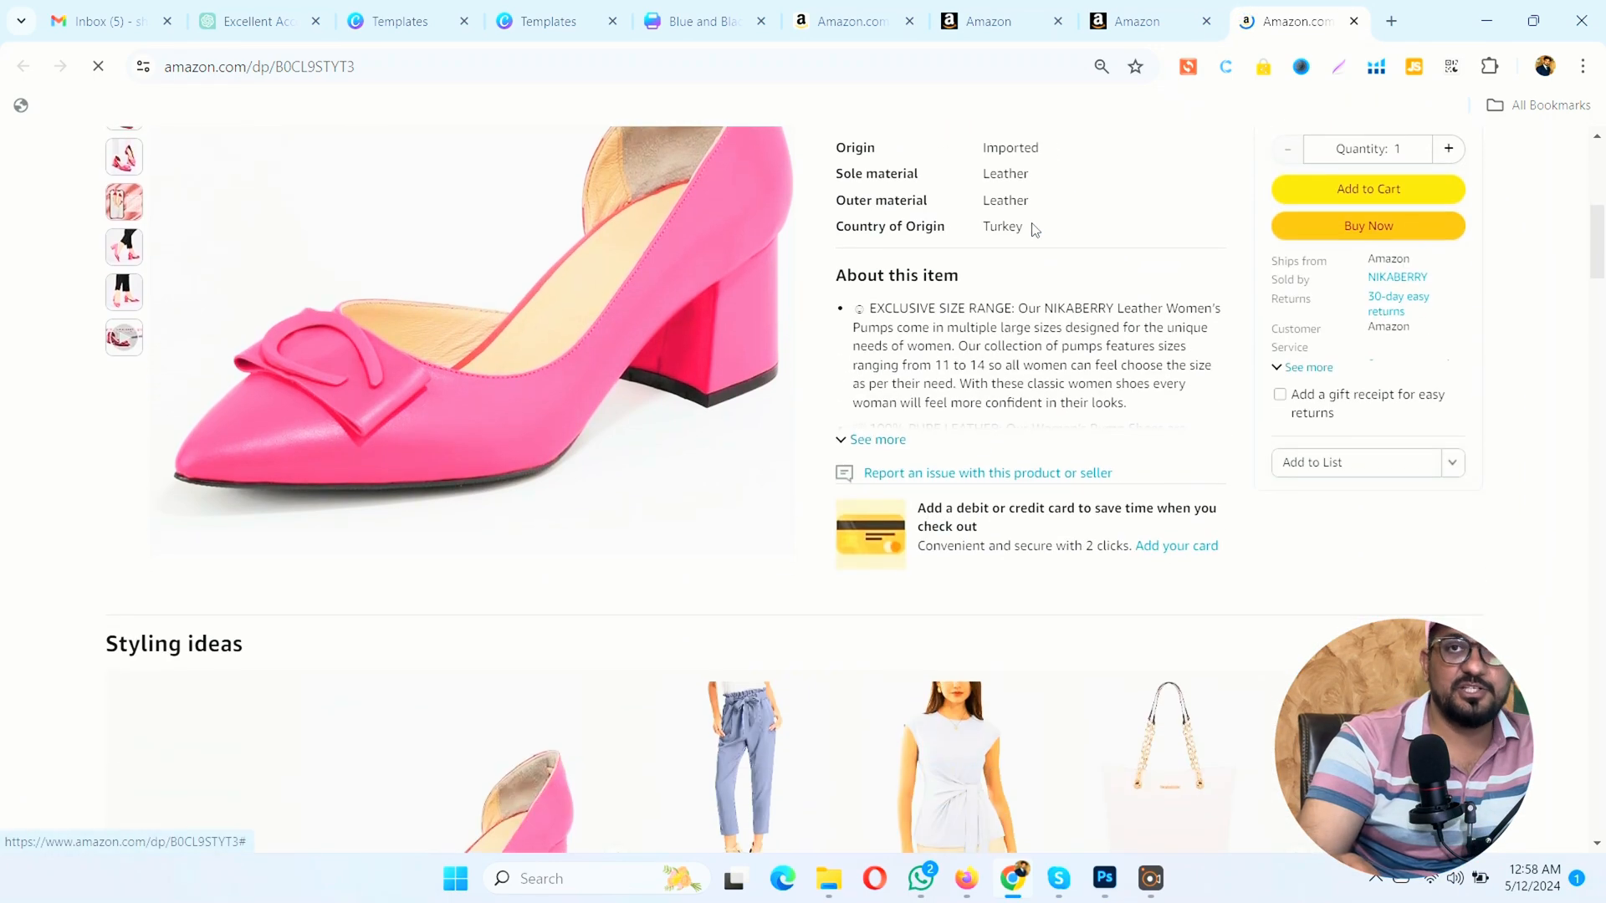
Step: Return to Manage Inventory and inspect the pink pumps' child variations and their prices, collapsing and re-expanding the variation group
{"action": "left_click", "coordinate": [983, 10]}
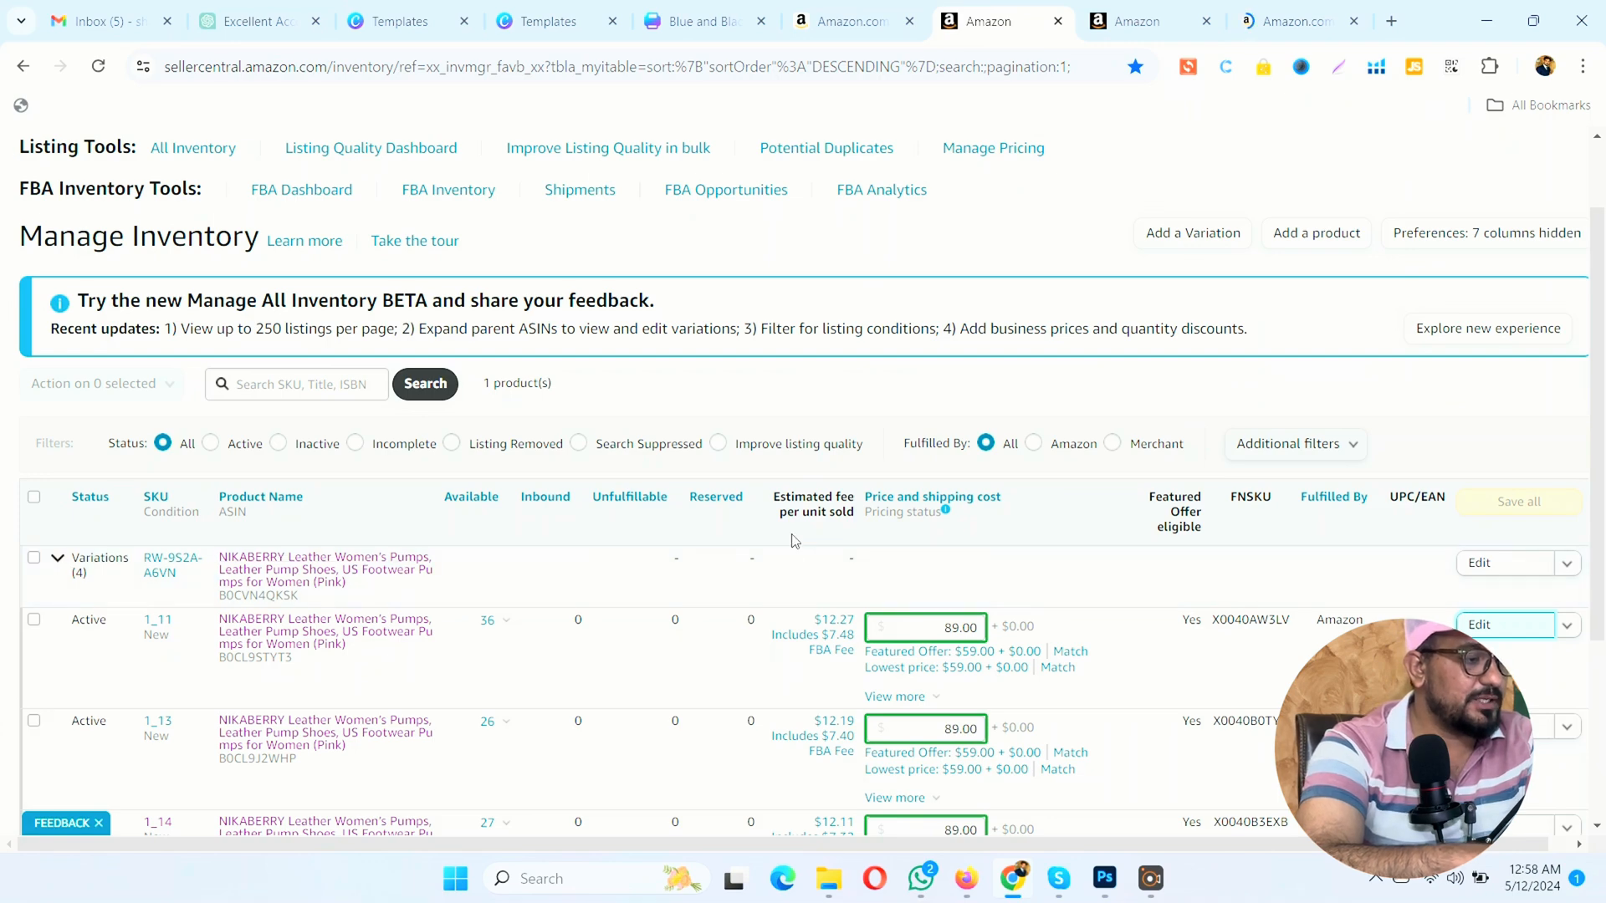
{"action": "left_click", "coordinate": [59, 559]}
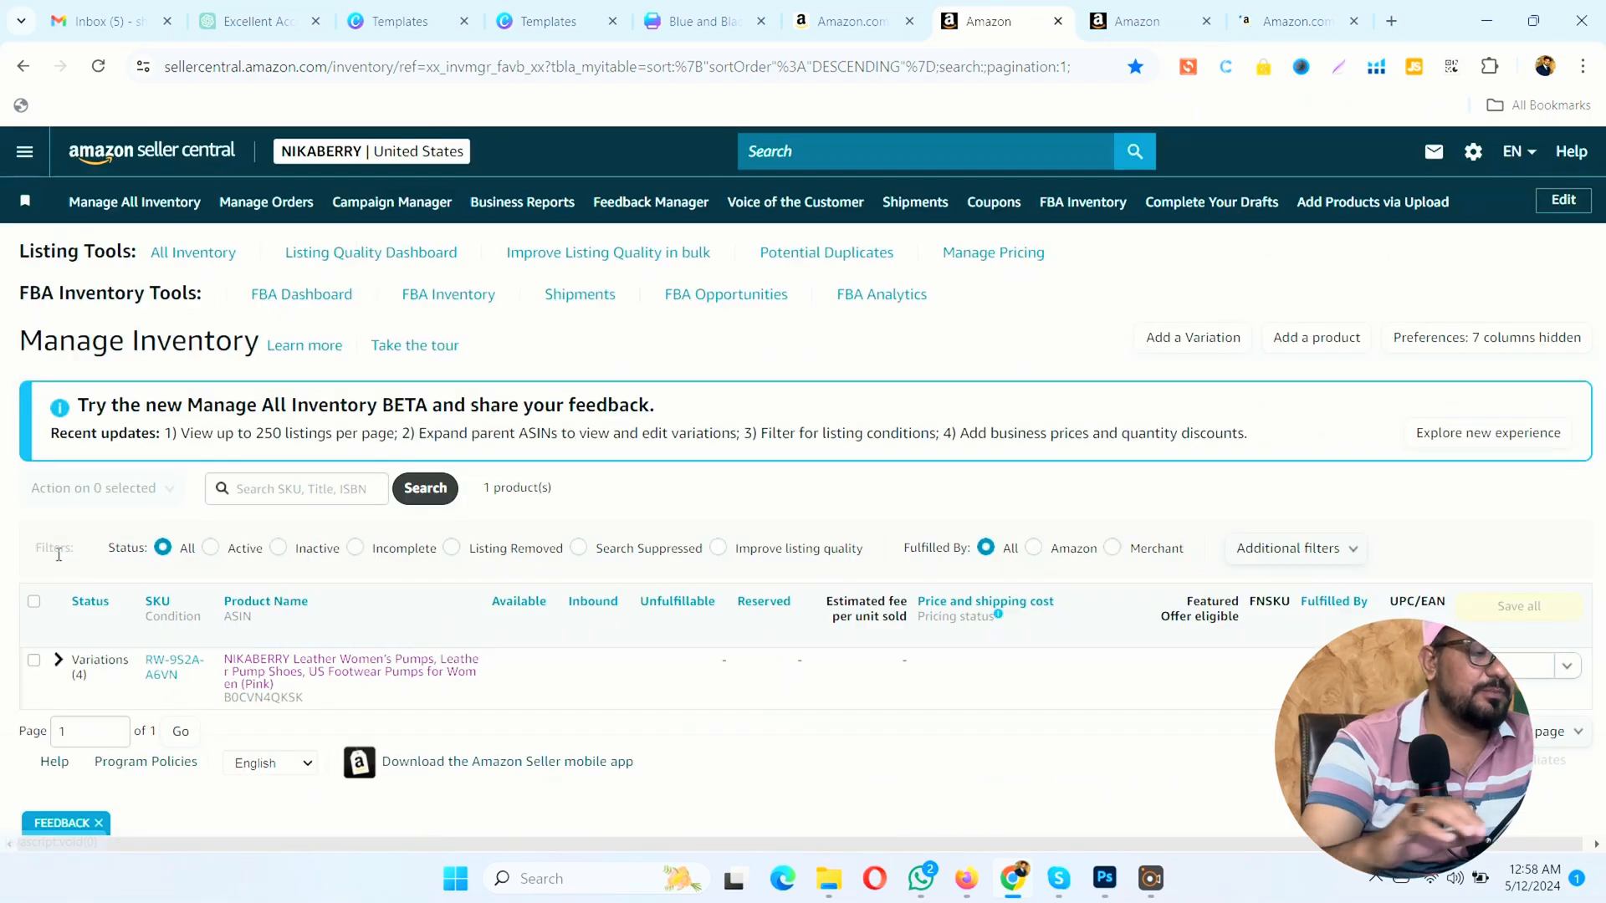
{"action": "left_click", "coordinate": [59, 665]}
{"action": "scroll", "coordinate": [59, 669], "scroll_direction": "down", "scroll_amount": 3}
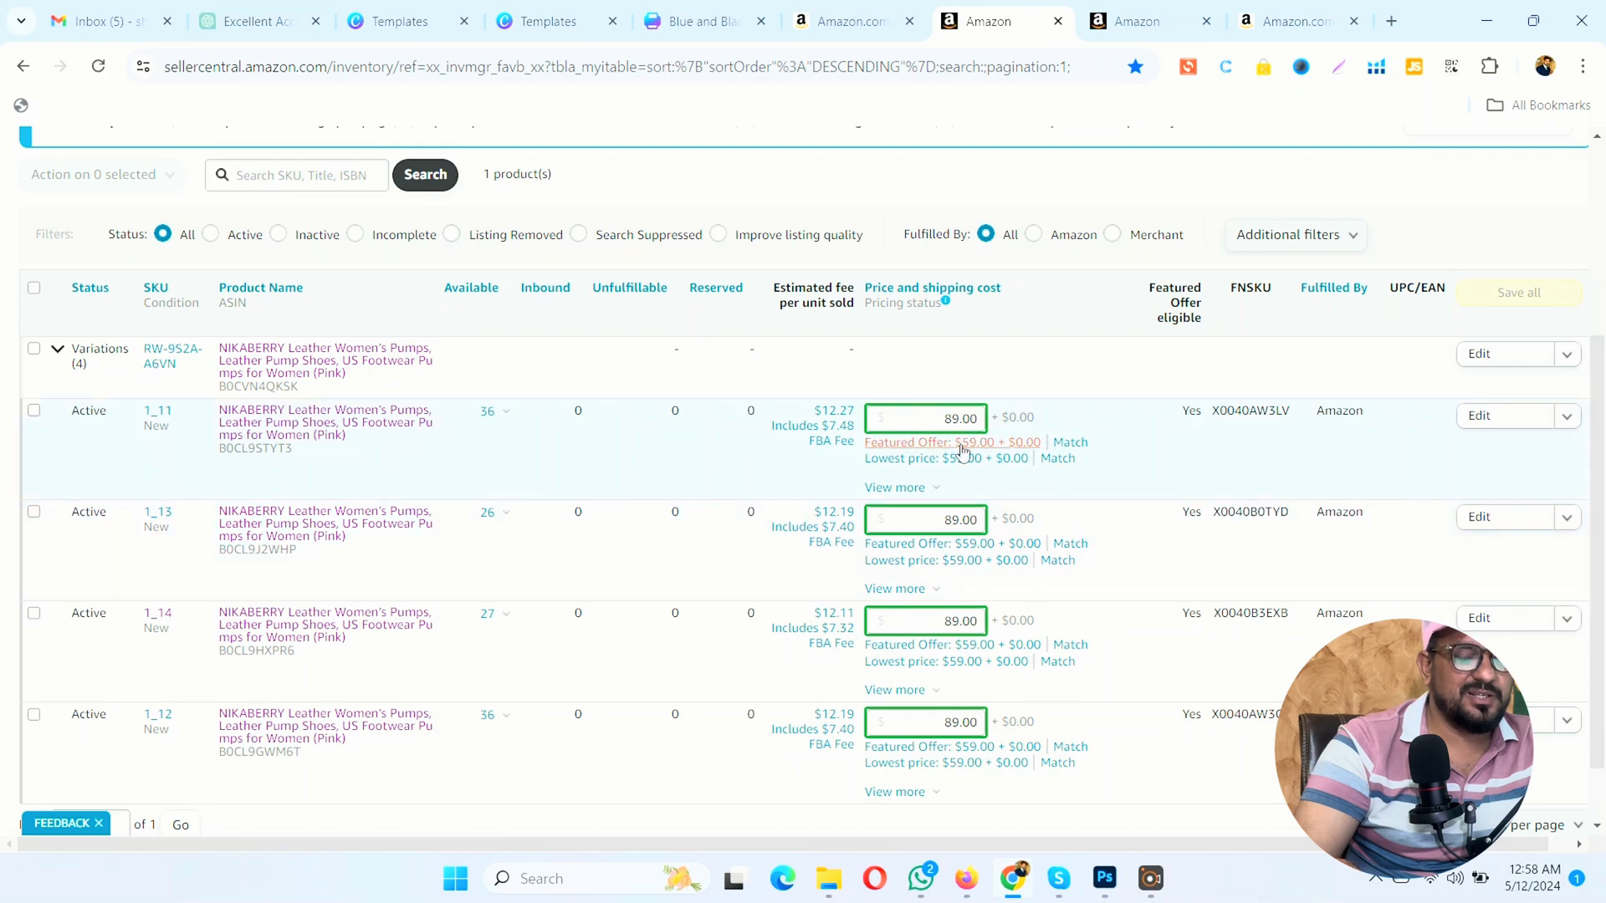
{"action": "scroll", "coordinate": [368, 355], "scroll_direction": "up", "scroll_amount": 1}
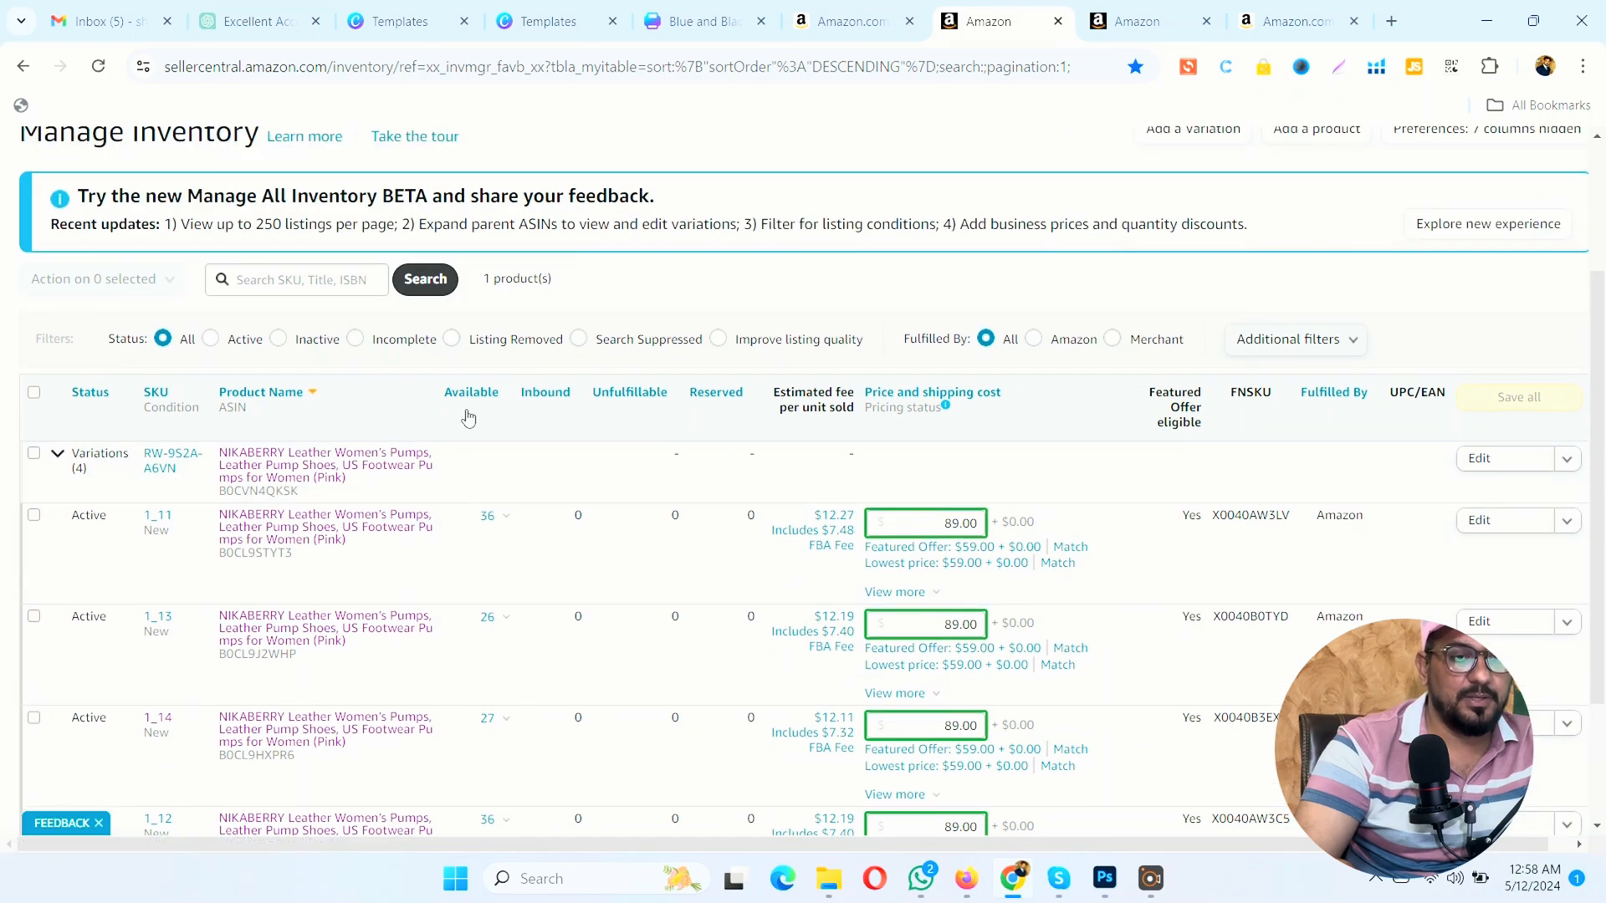
Step: Copy the listing of variation 1_11 and look over the copied product description and bullet points
{"action": "left_click", "coordinate": [1567, 520]}
{"action": "left_click", "coordinate": [1248, 466]}
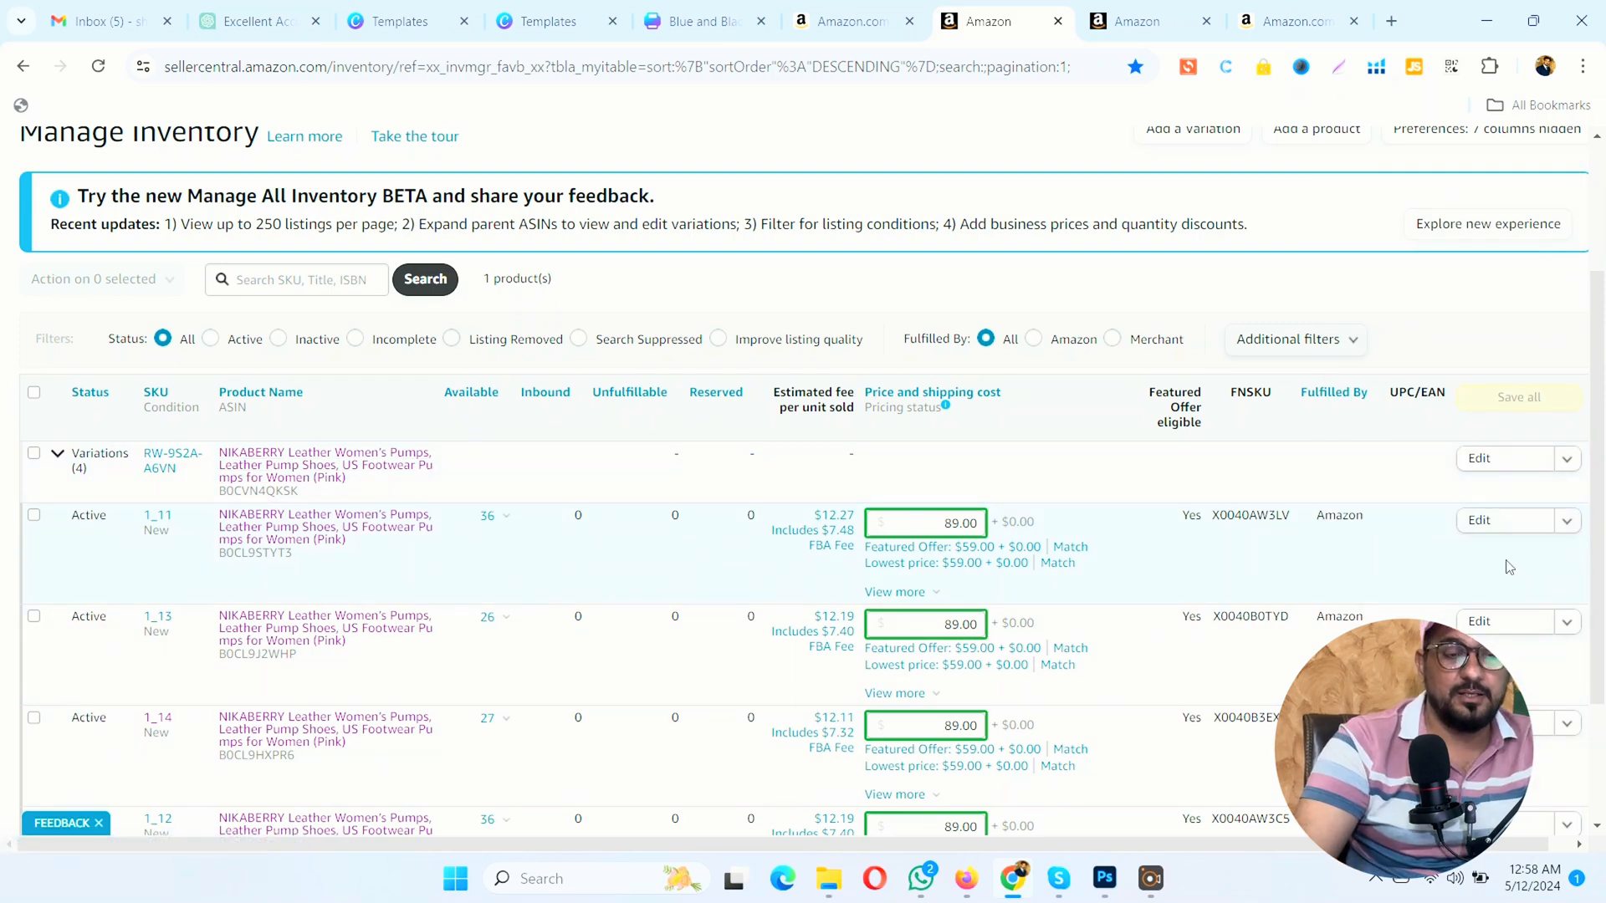
{"action": "left_click", "coordinate": [1567, 522]}
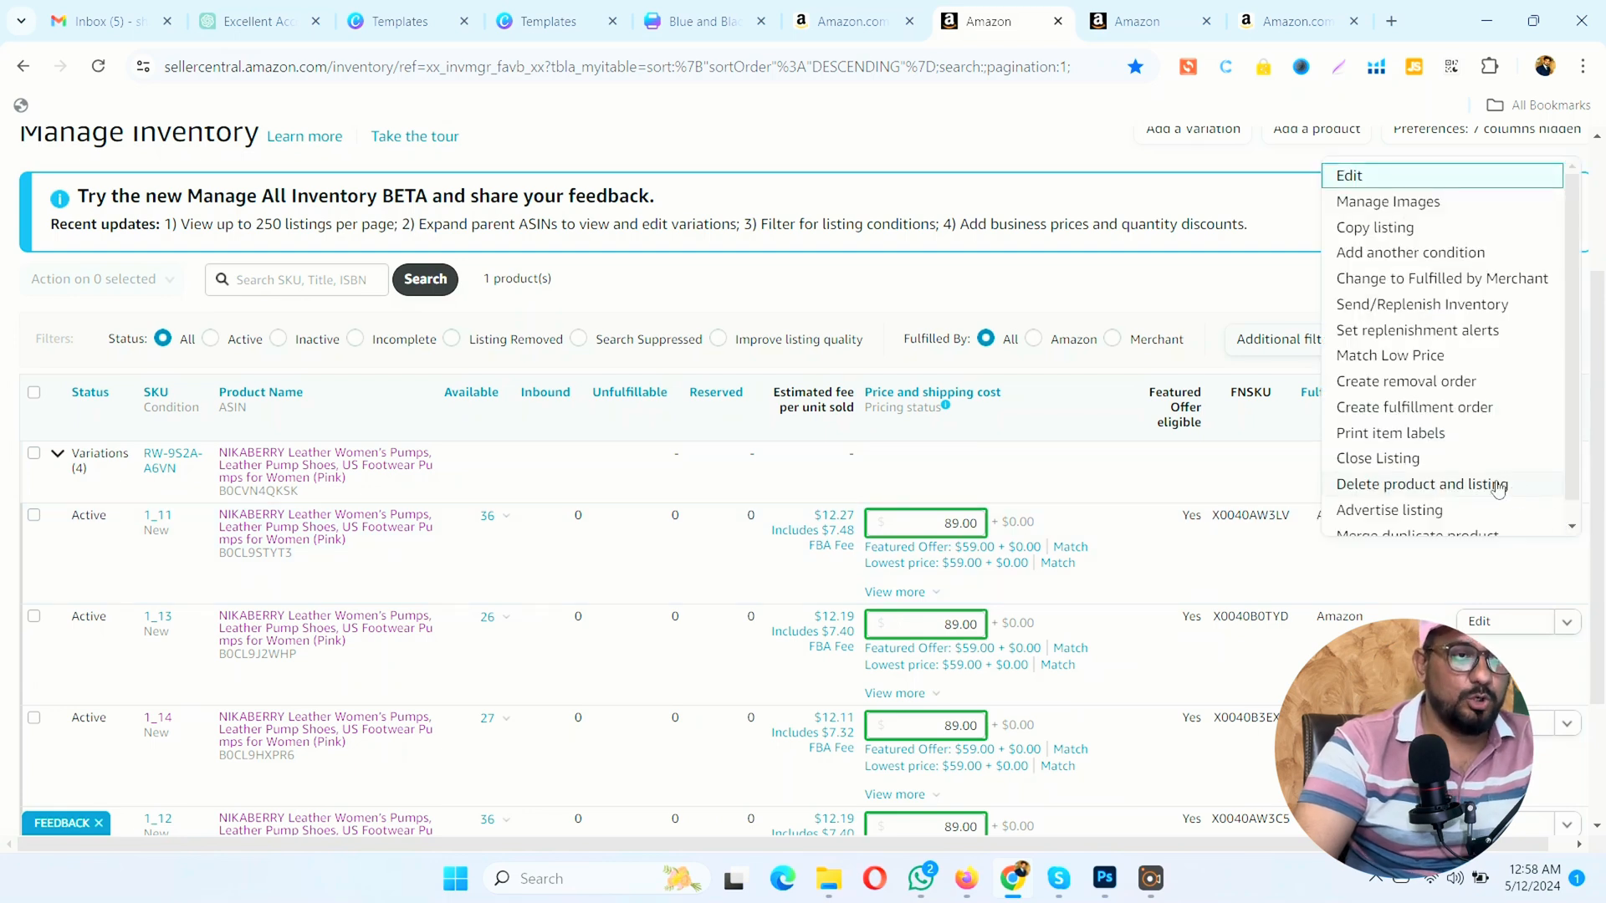
{"action": "left_click", "coordinate": [1357, 231]}
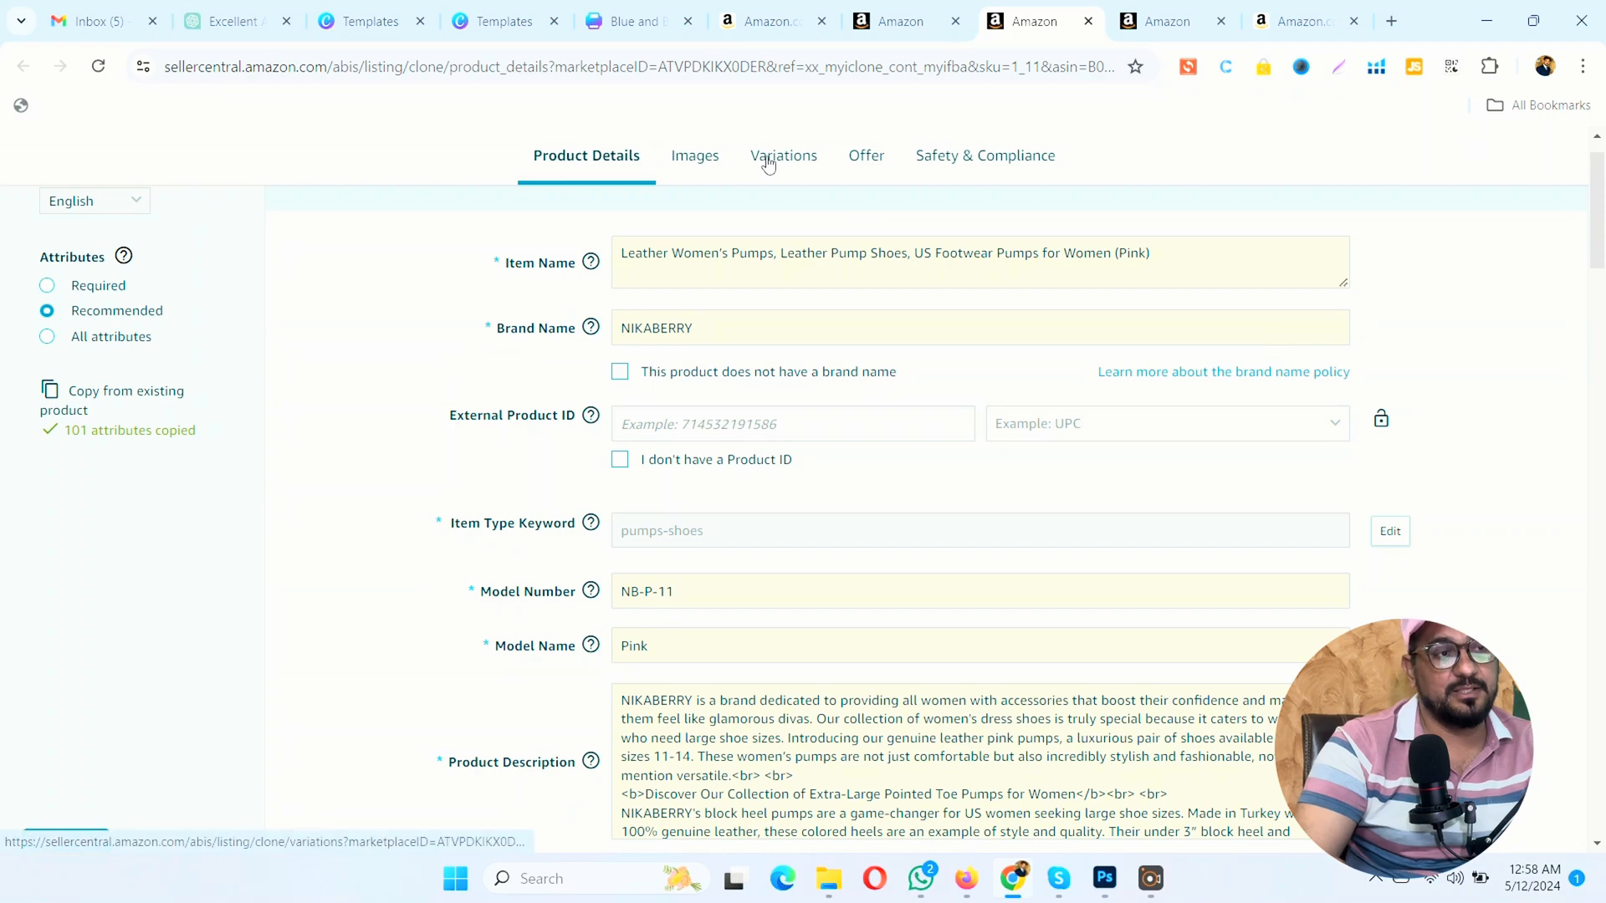
{"action": "scroll", "coordinate": [1028, 366], "scroll_direction": "down", "scroll_amount": 4}
{"action": "scroll", "coordinate": [1029, 370], "scroll_direction": "down", "scroll_amount": 3}
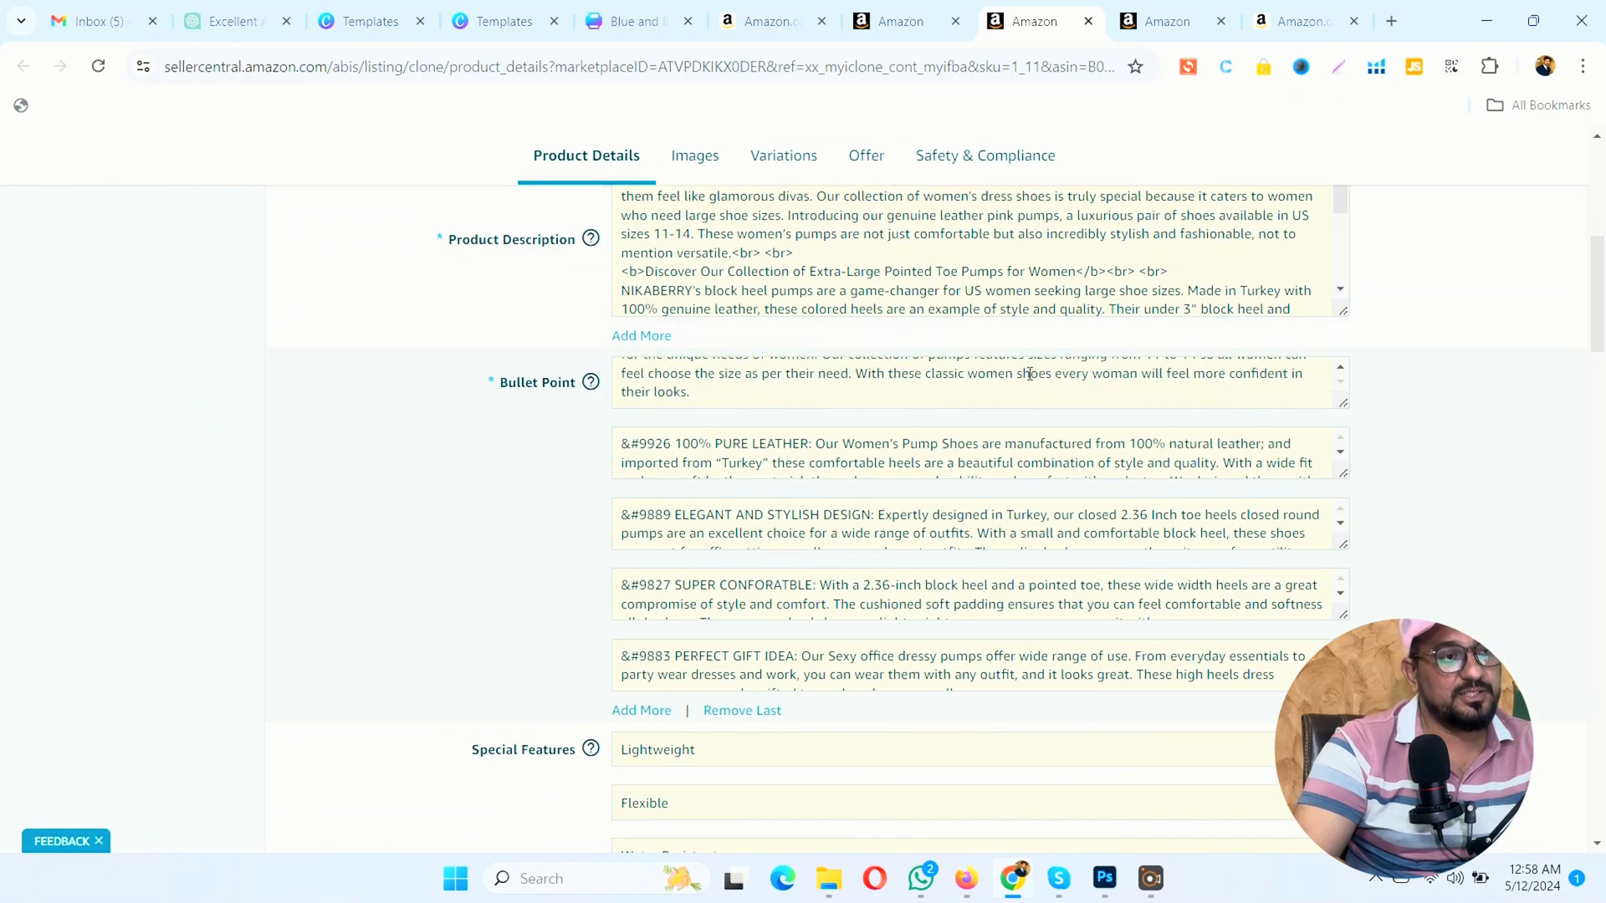
Step: Select Footwear Size and Color as the copied listing's variation types and look over the variant fields
{"action": "left_click", "coordinate": [765, 159]}
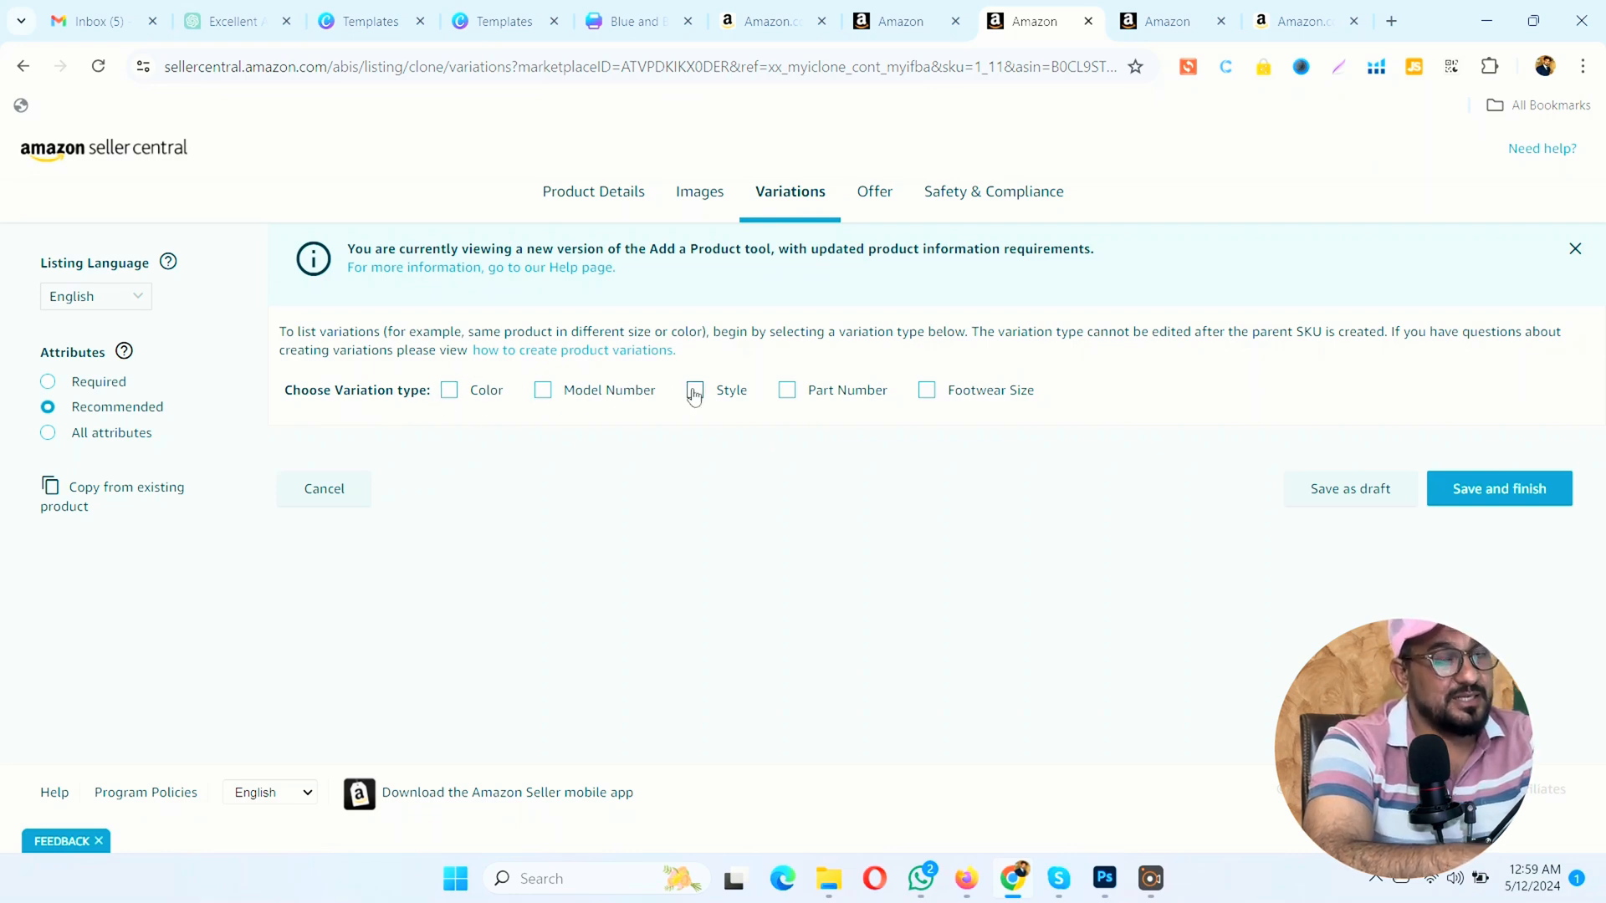
{"action": "left_click", "coordinate": [927, 393]}
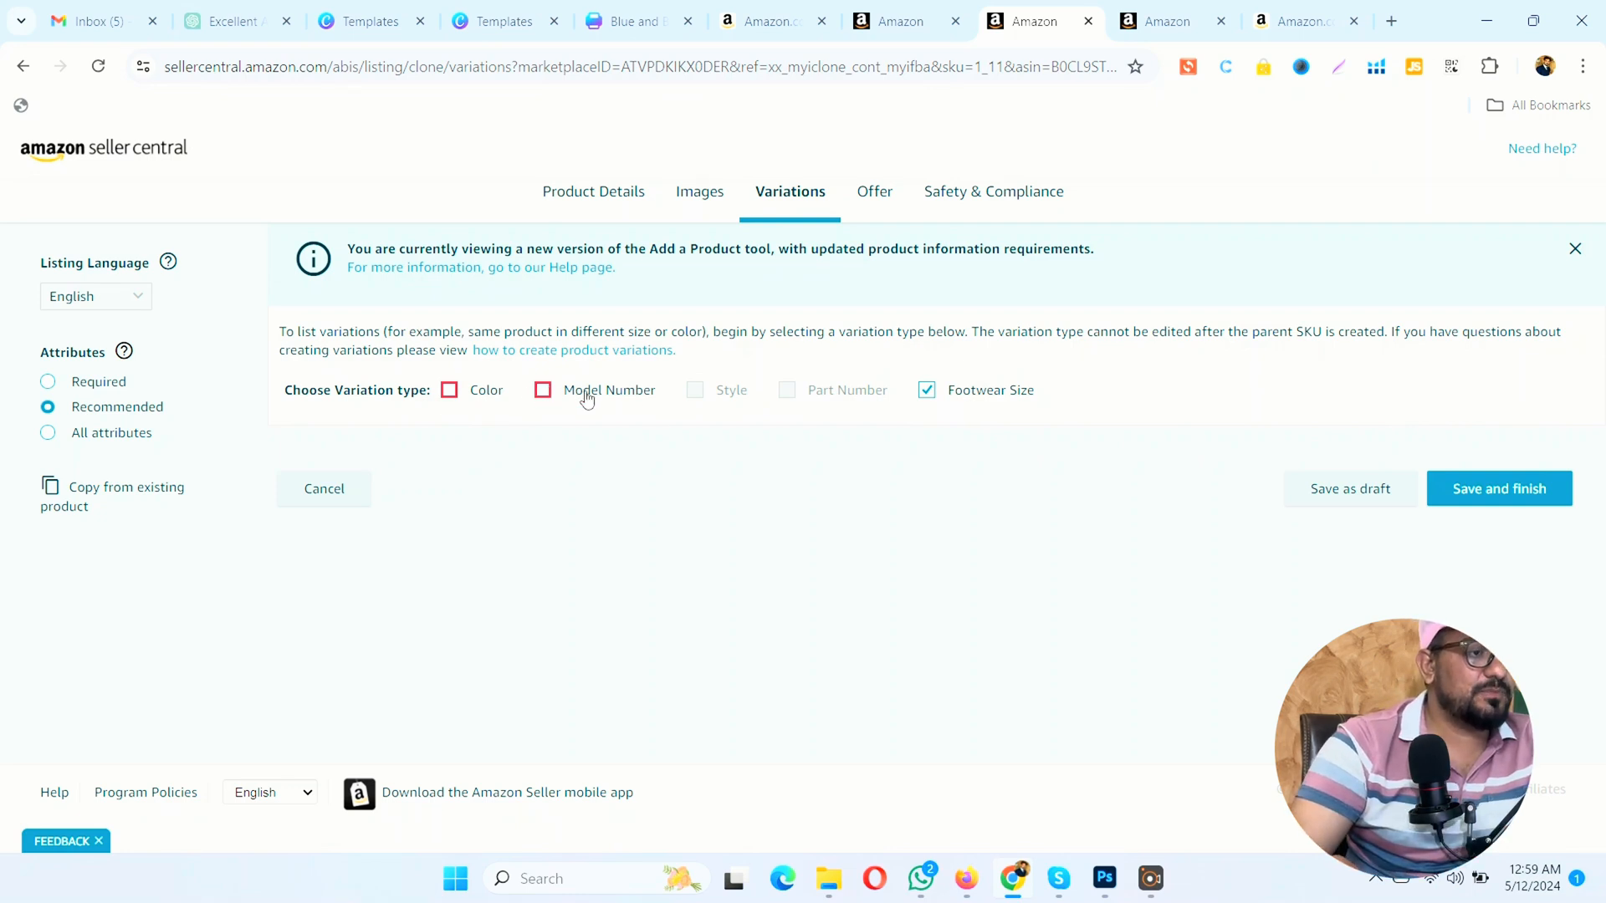
{"action": "left_click", "coordinate": [449, 390]}
{"action": "left_click", "coordinate": [449, 391]}
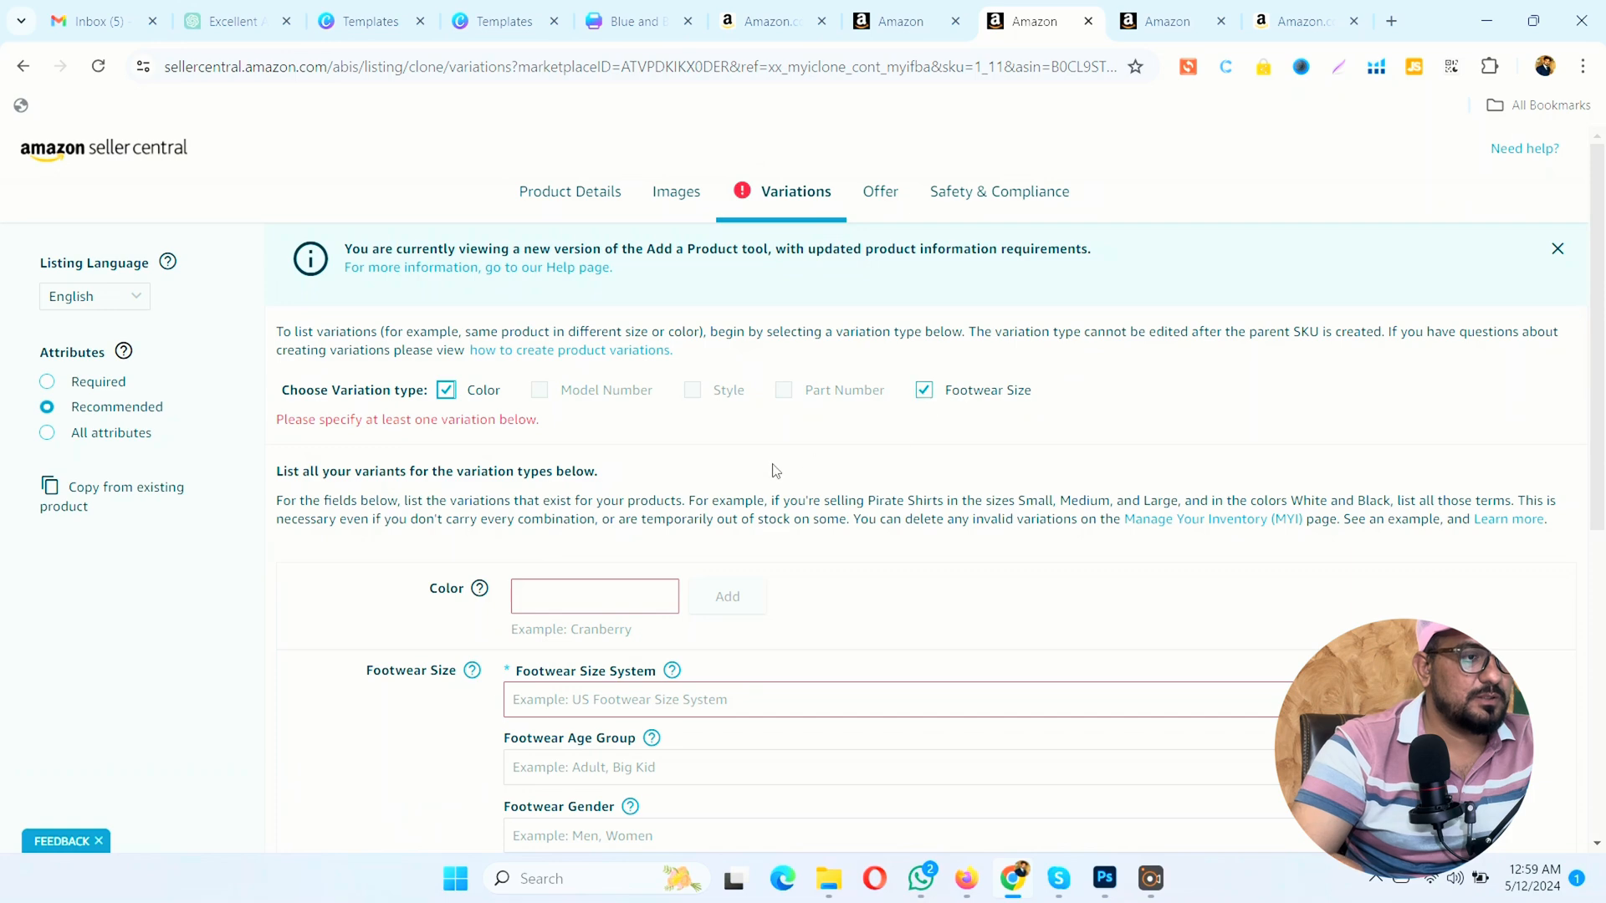
{"action": "scroll", "coordinate": [770, 474], "scroll_direction": "down", "scroll_amount": 4}
{"action": "scroll", "coordinate": [767, 469], "scroll_direction": "down", "scroll_amount": 3}
{"action": "scroll", "coordinate": [767, 469], "scroll_direction": "up", "scroll_amount": 6}
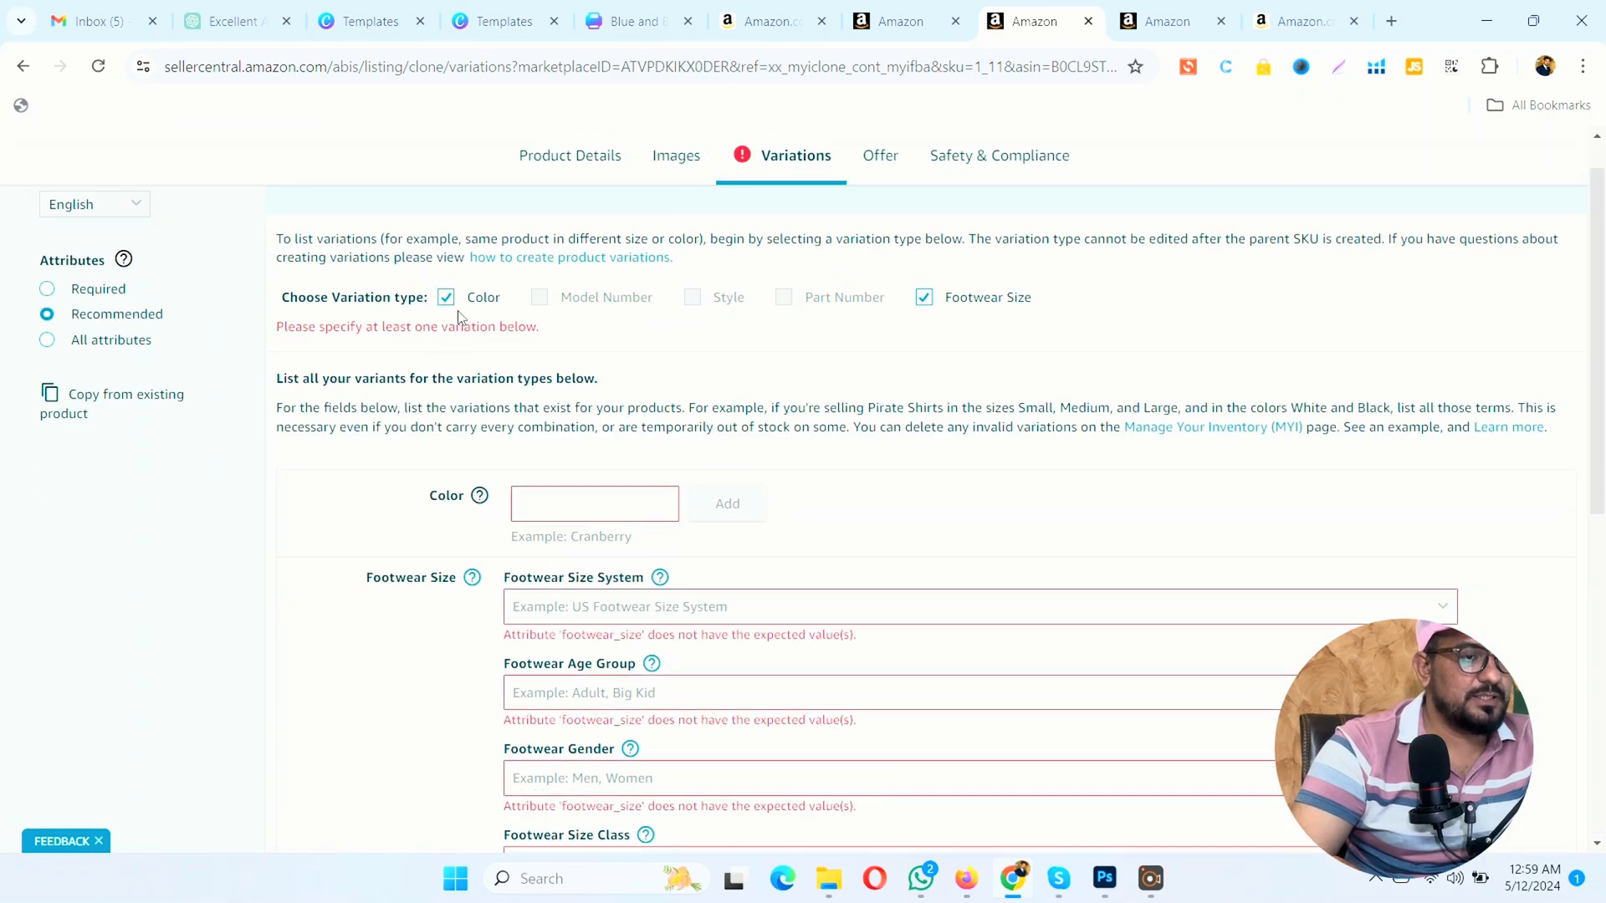
Step: Try Color and Footwear Size each as the only variation type and reselect both
{"action": "left_click", "coordinate": [922, 298]}
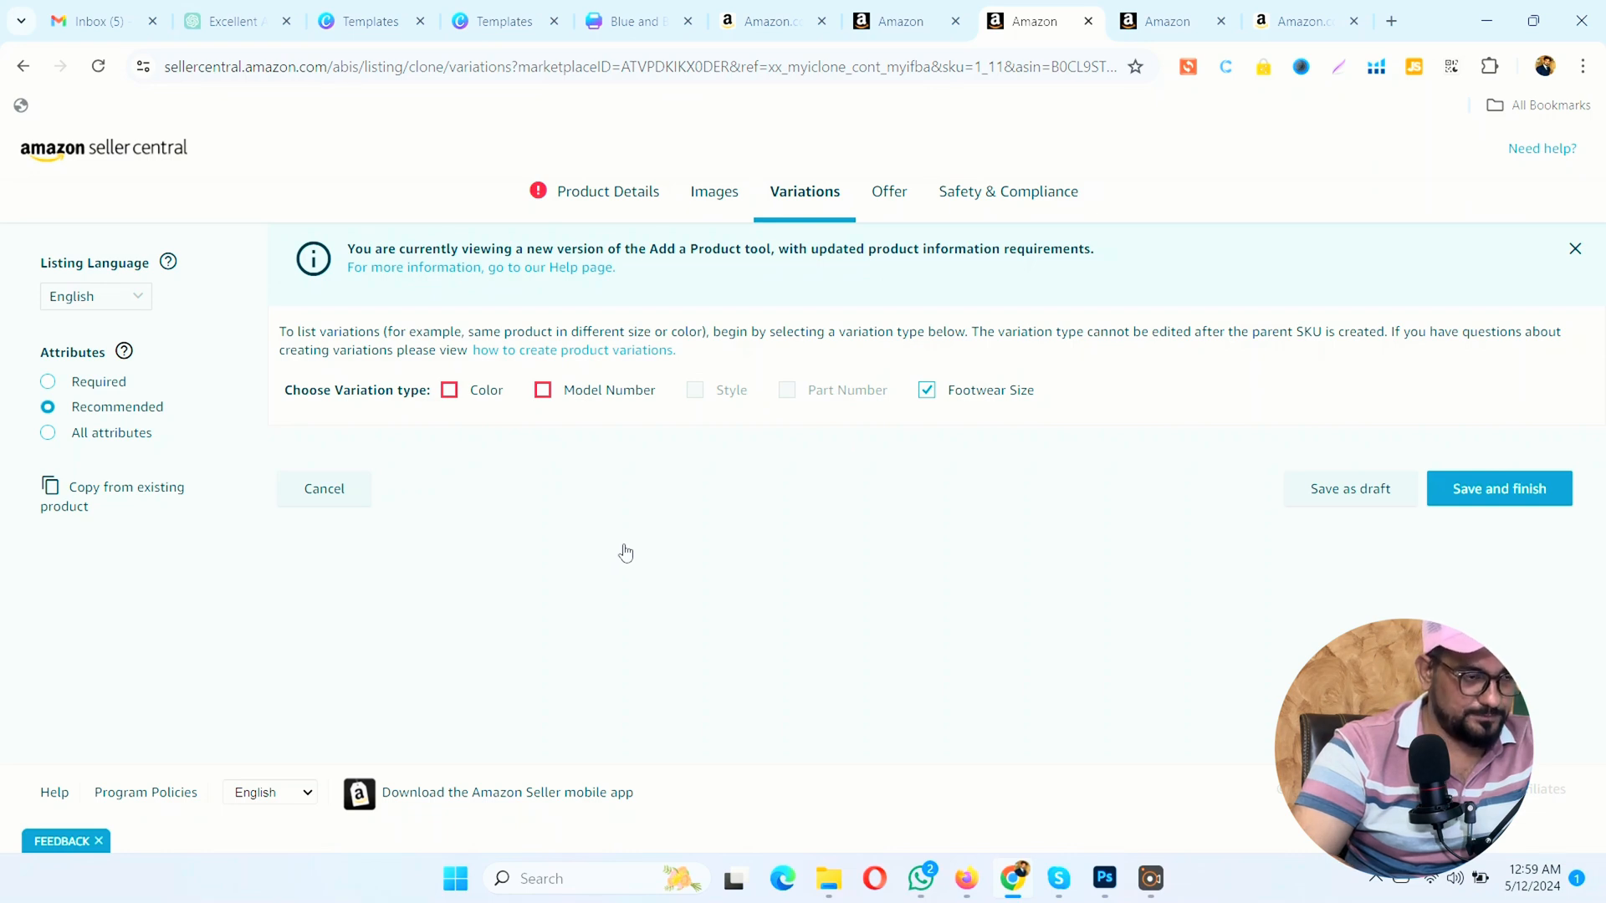
{"action": "left_click", "coordinate": [925, 392]}
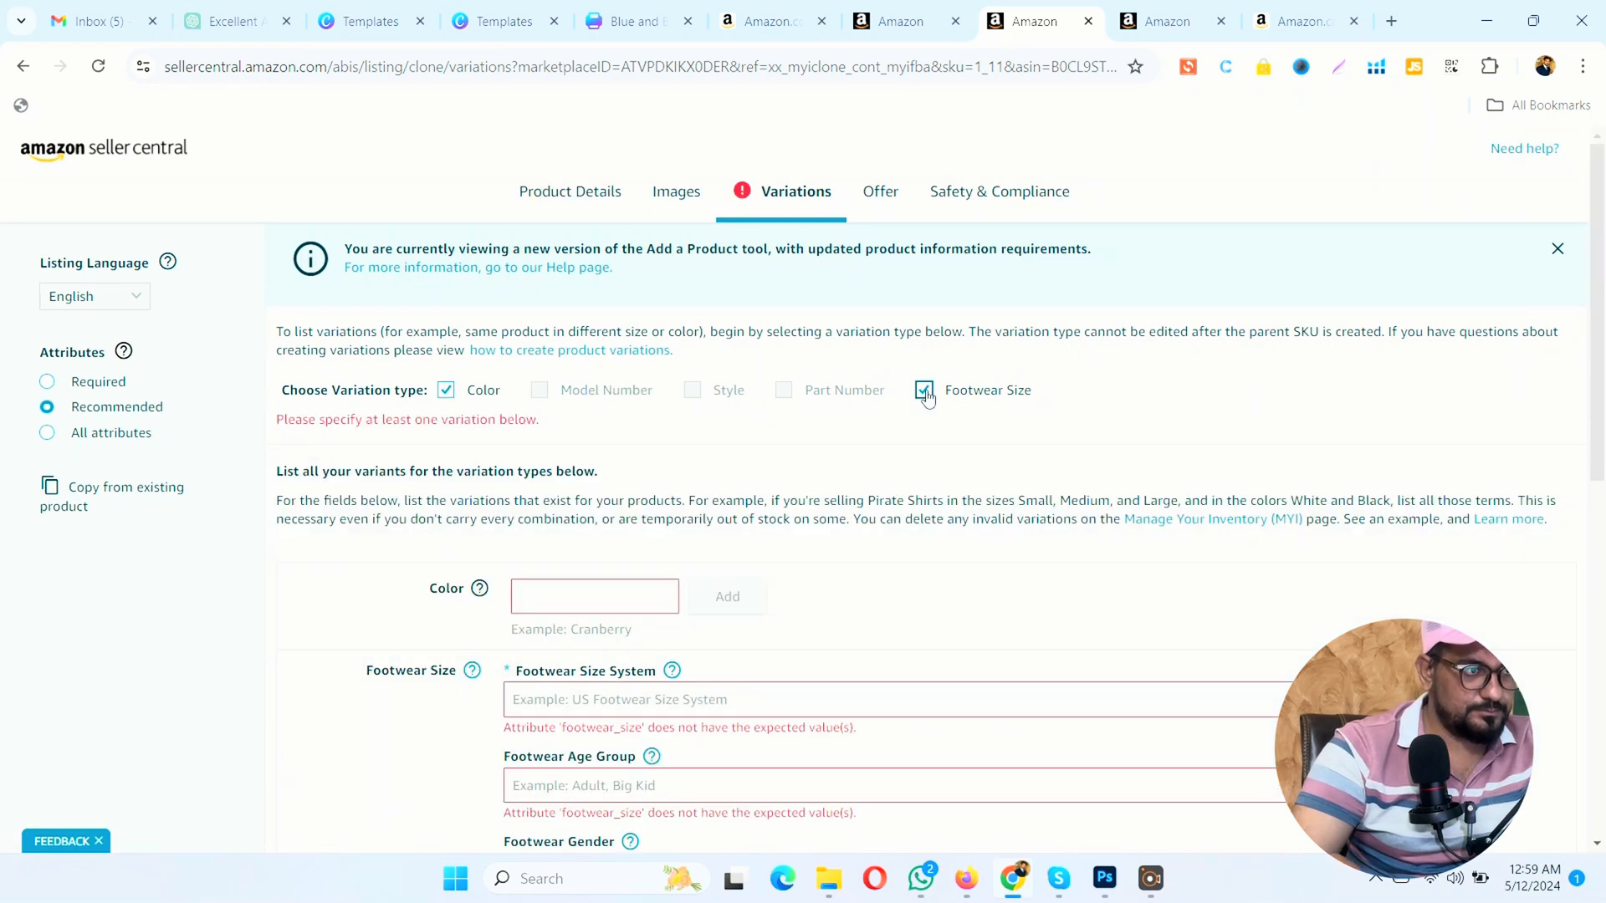
{"action": "left_click", "coordinate": [924, 393]}
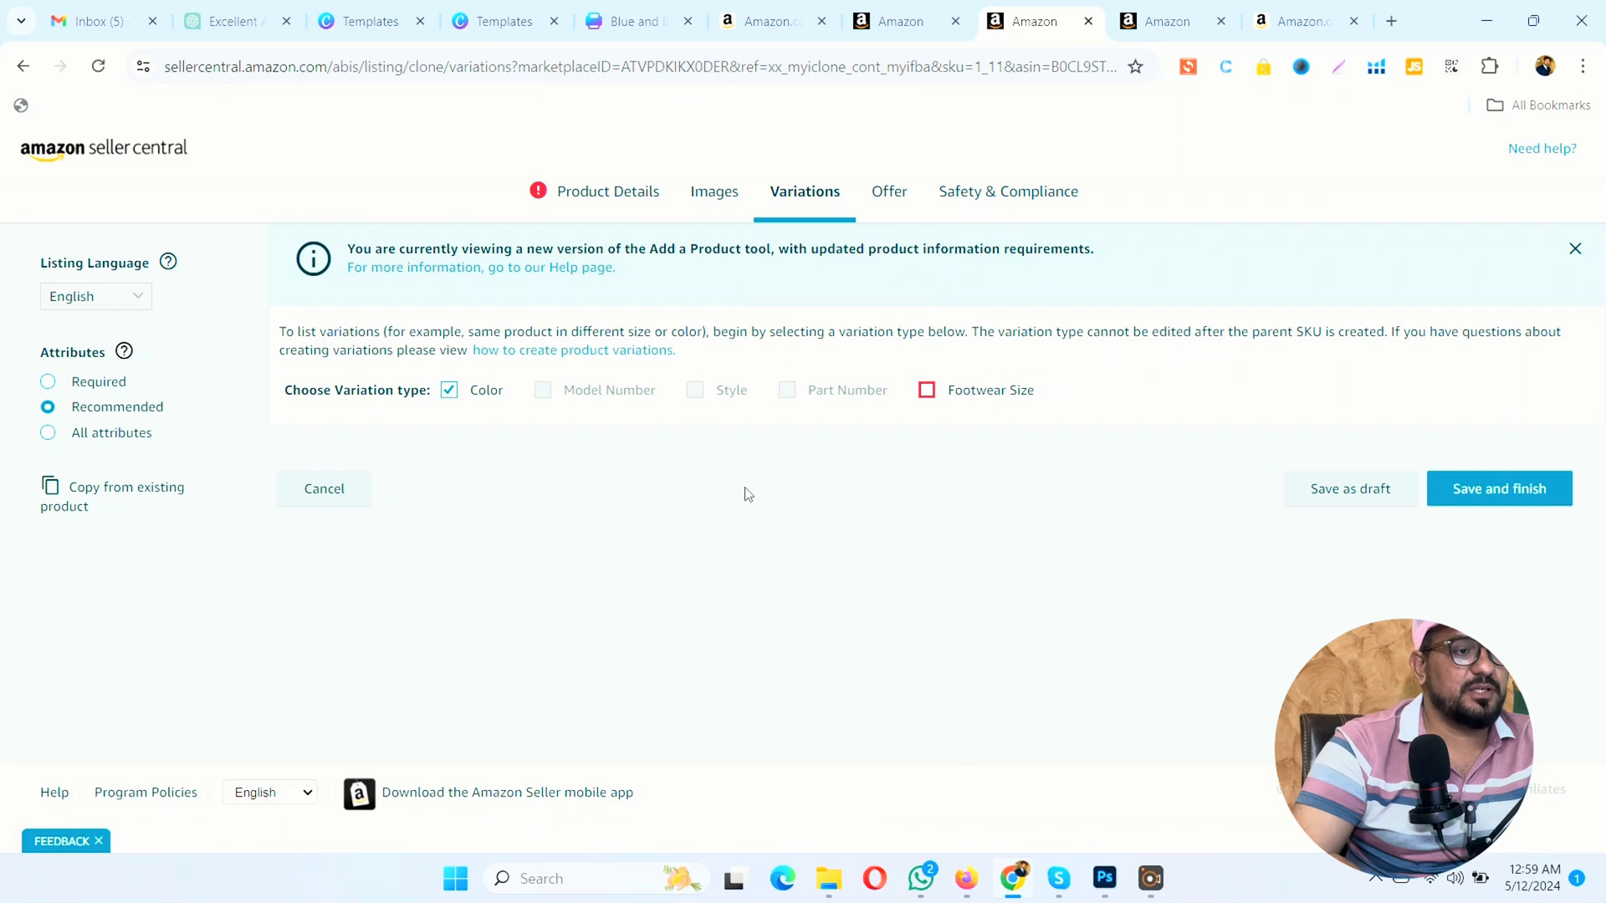
{"action": "left_click", "coordinate": [449, 390]}
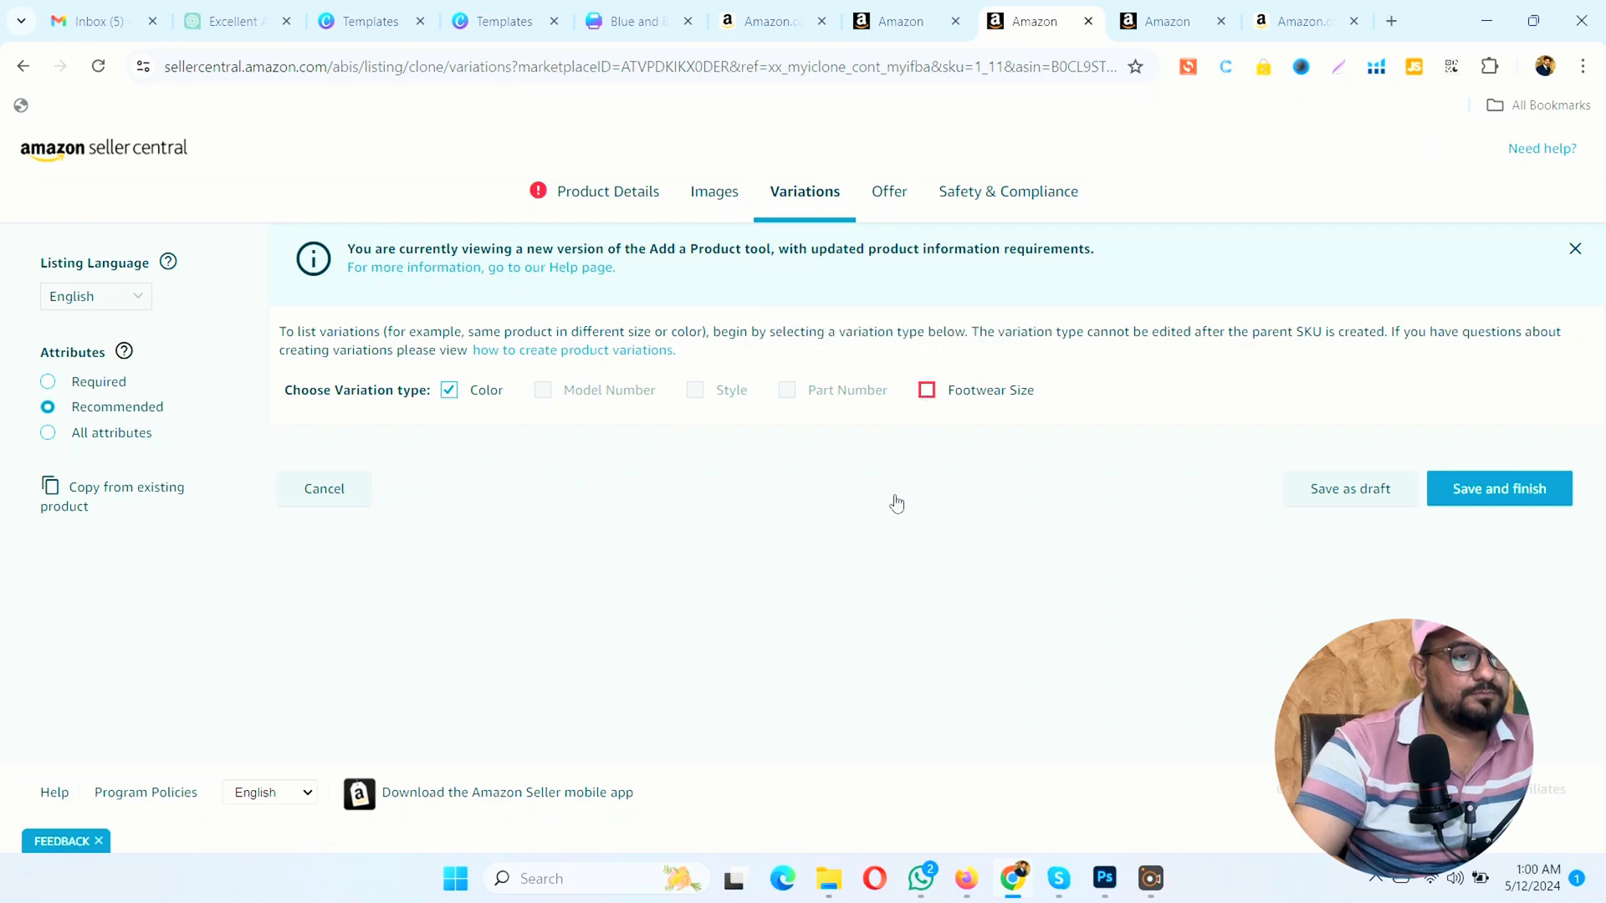
{"action": "left_click", "coordinate": [926, 393]}
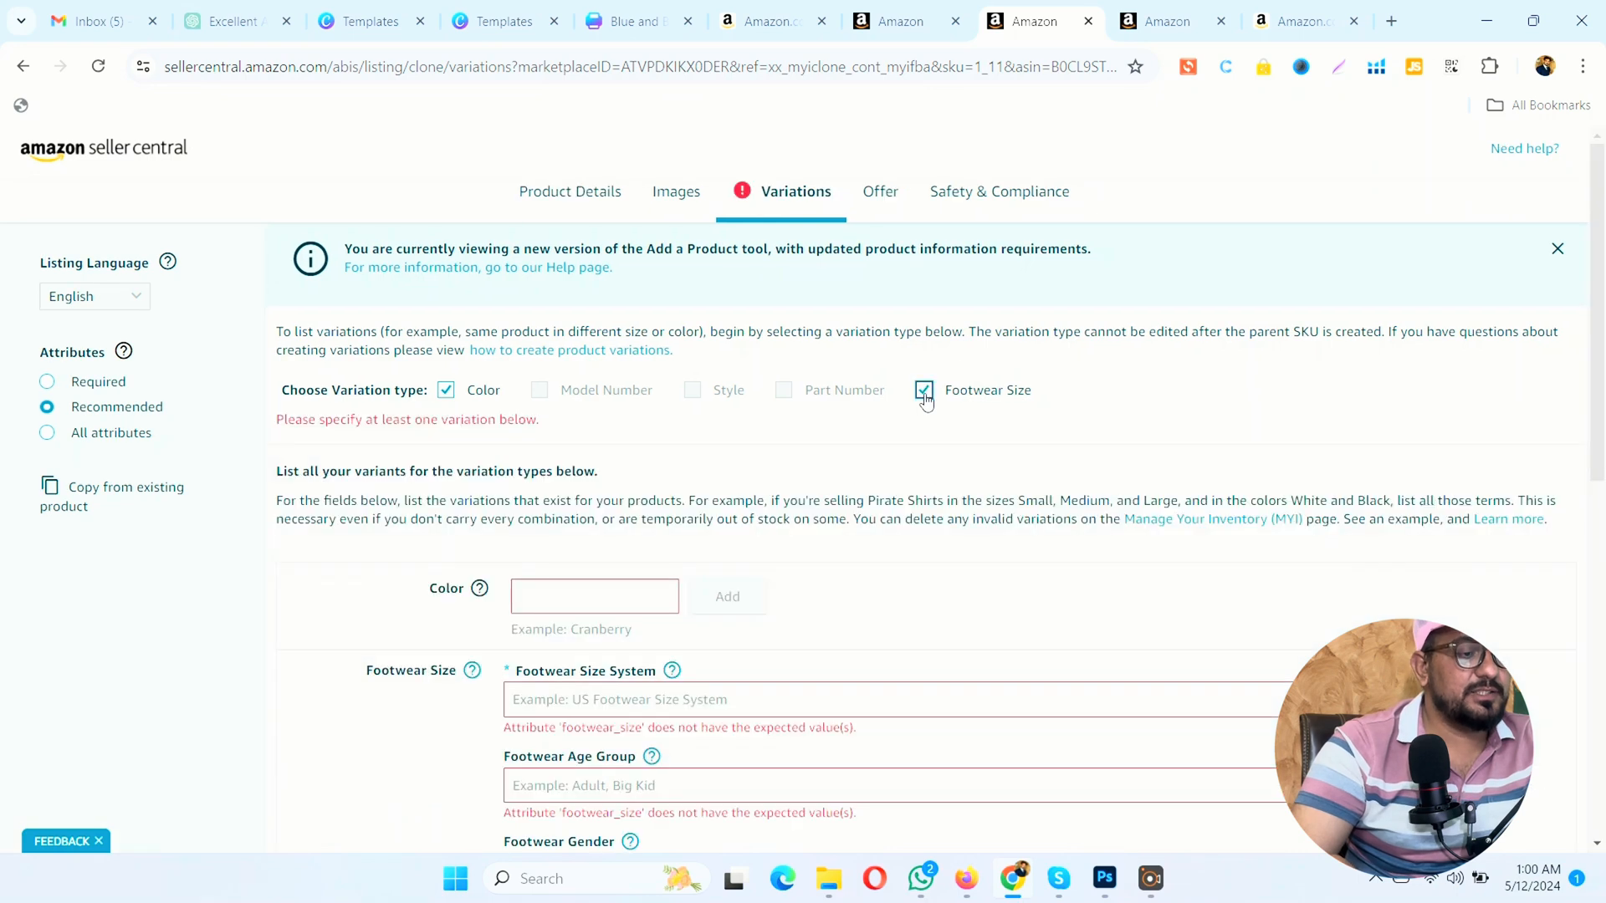
Step: Enter Pink as the variant color and set Footwear Size System to US Footwear Size System
{"action": "left_click", "coordinate": [605, 588]}
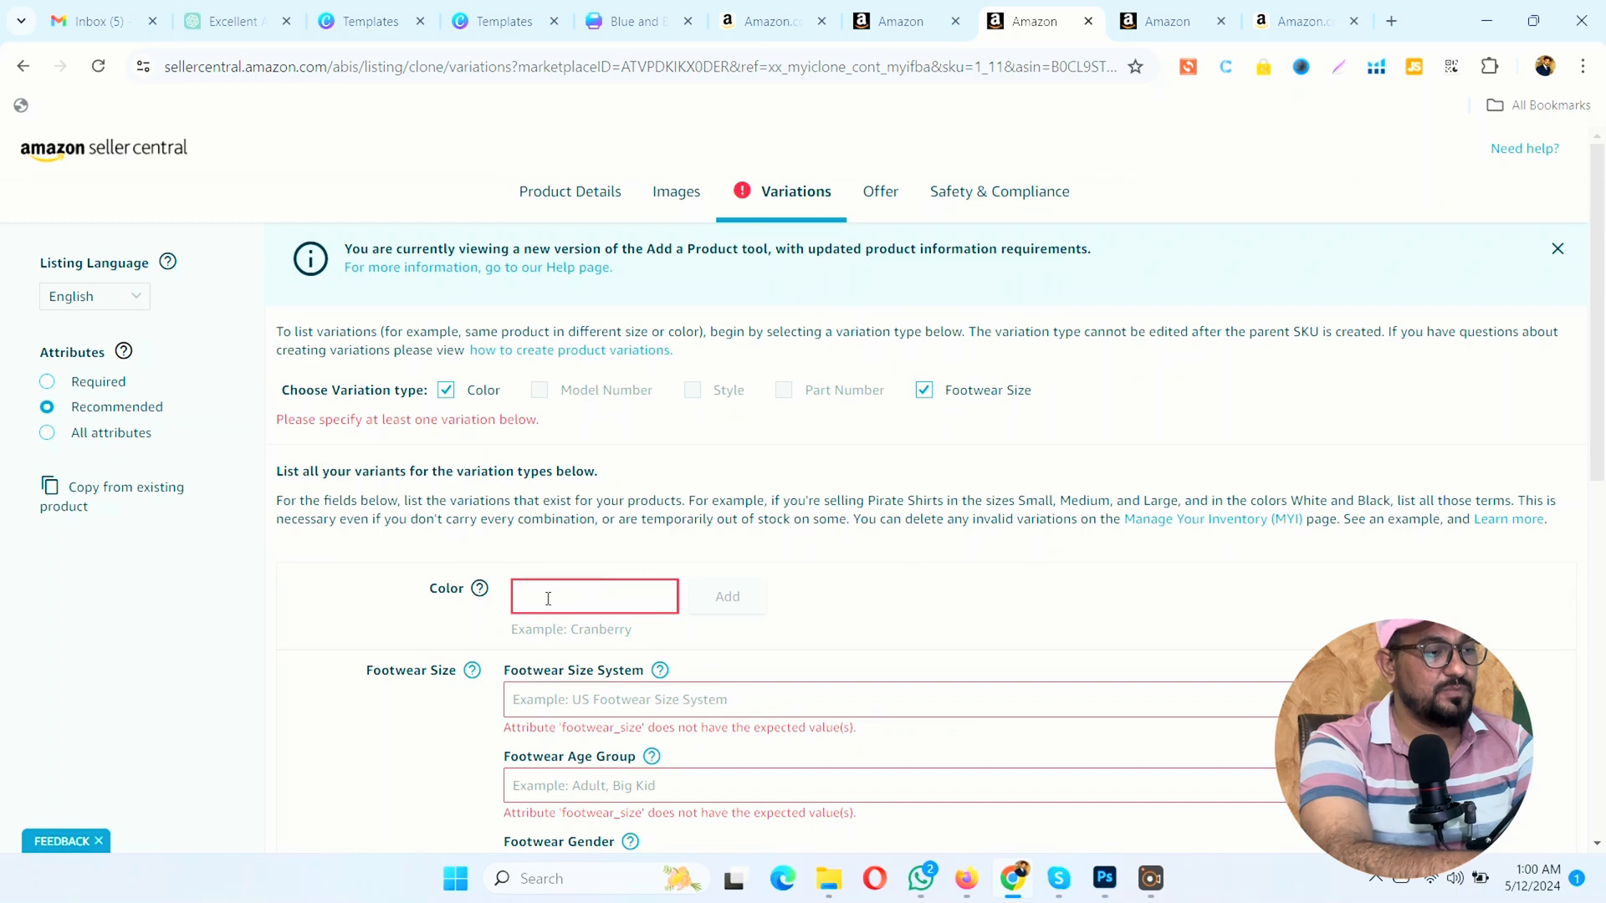
{"action": "type", "text": "Pink"}
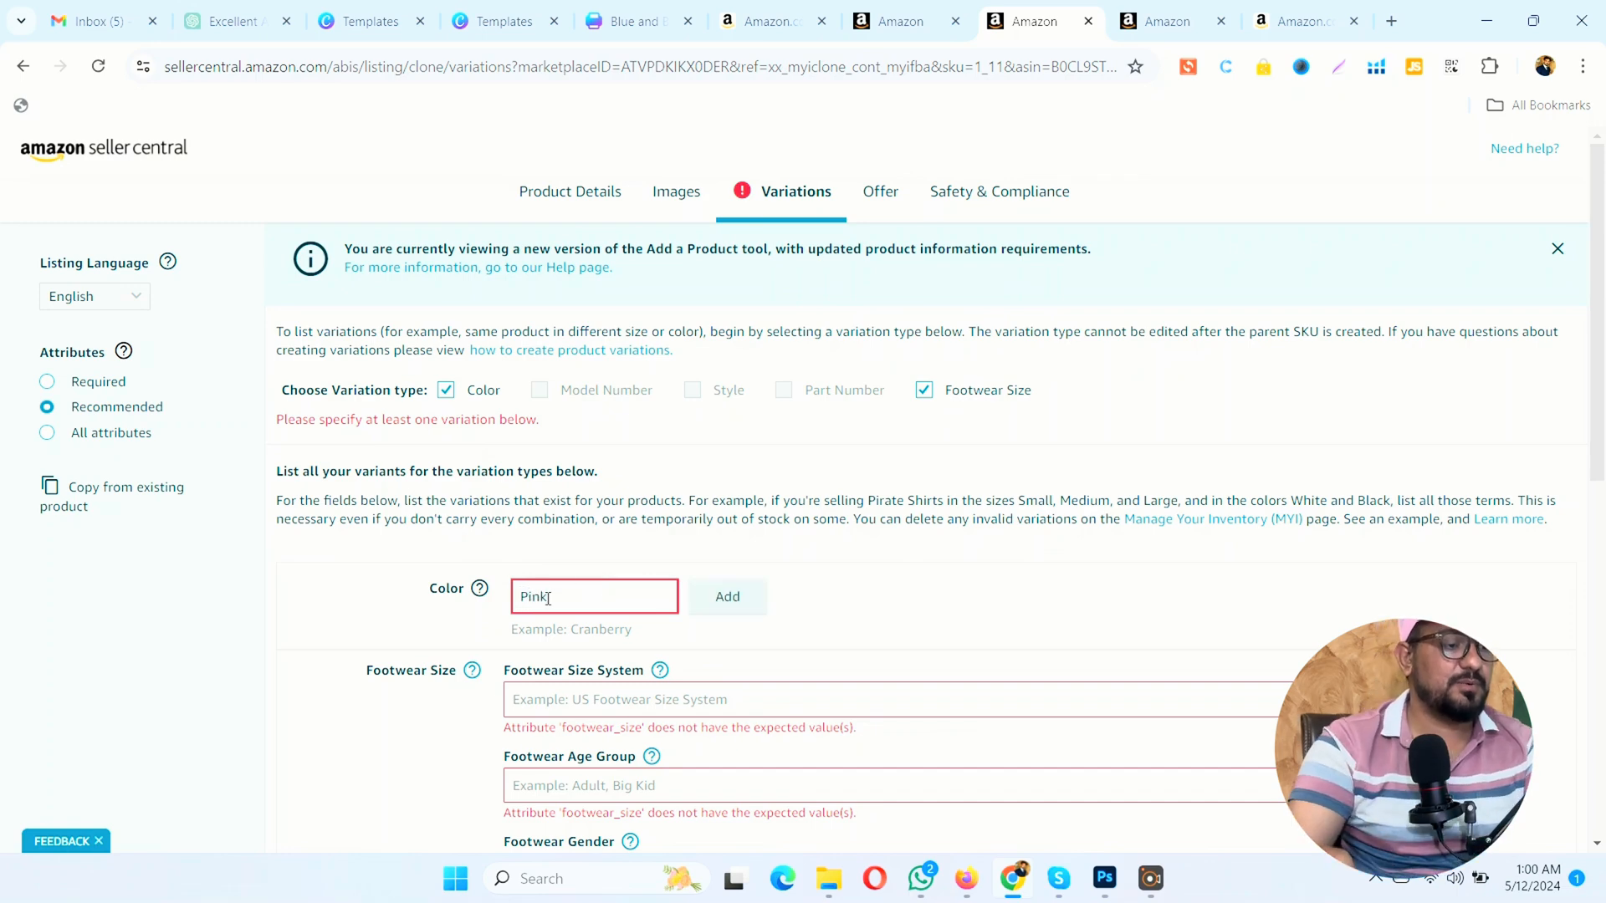
{"action": "left_click", "coordinate": [540, 701]}
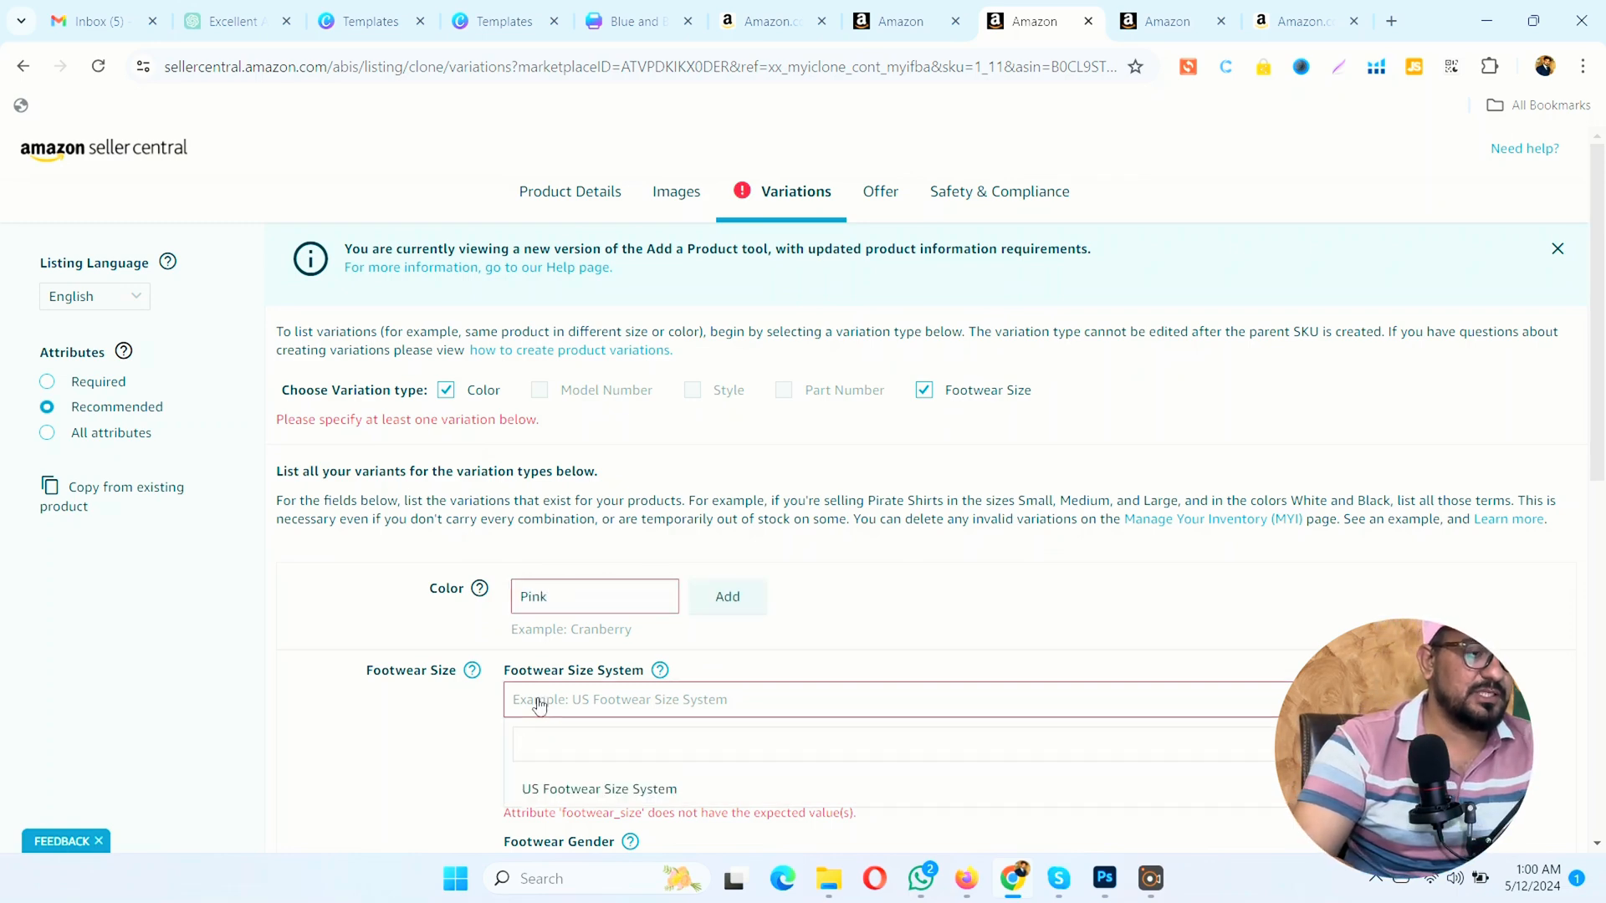
{"action": "scroll", "coordinate": [539, 711], "scroll_direction": "down", "scroll_amount": 3}
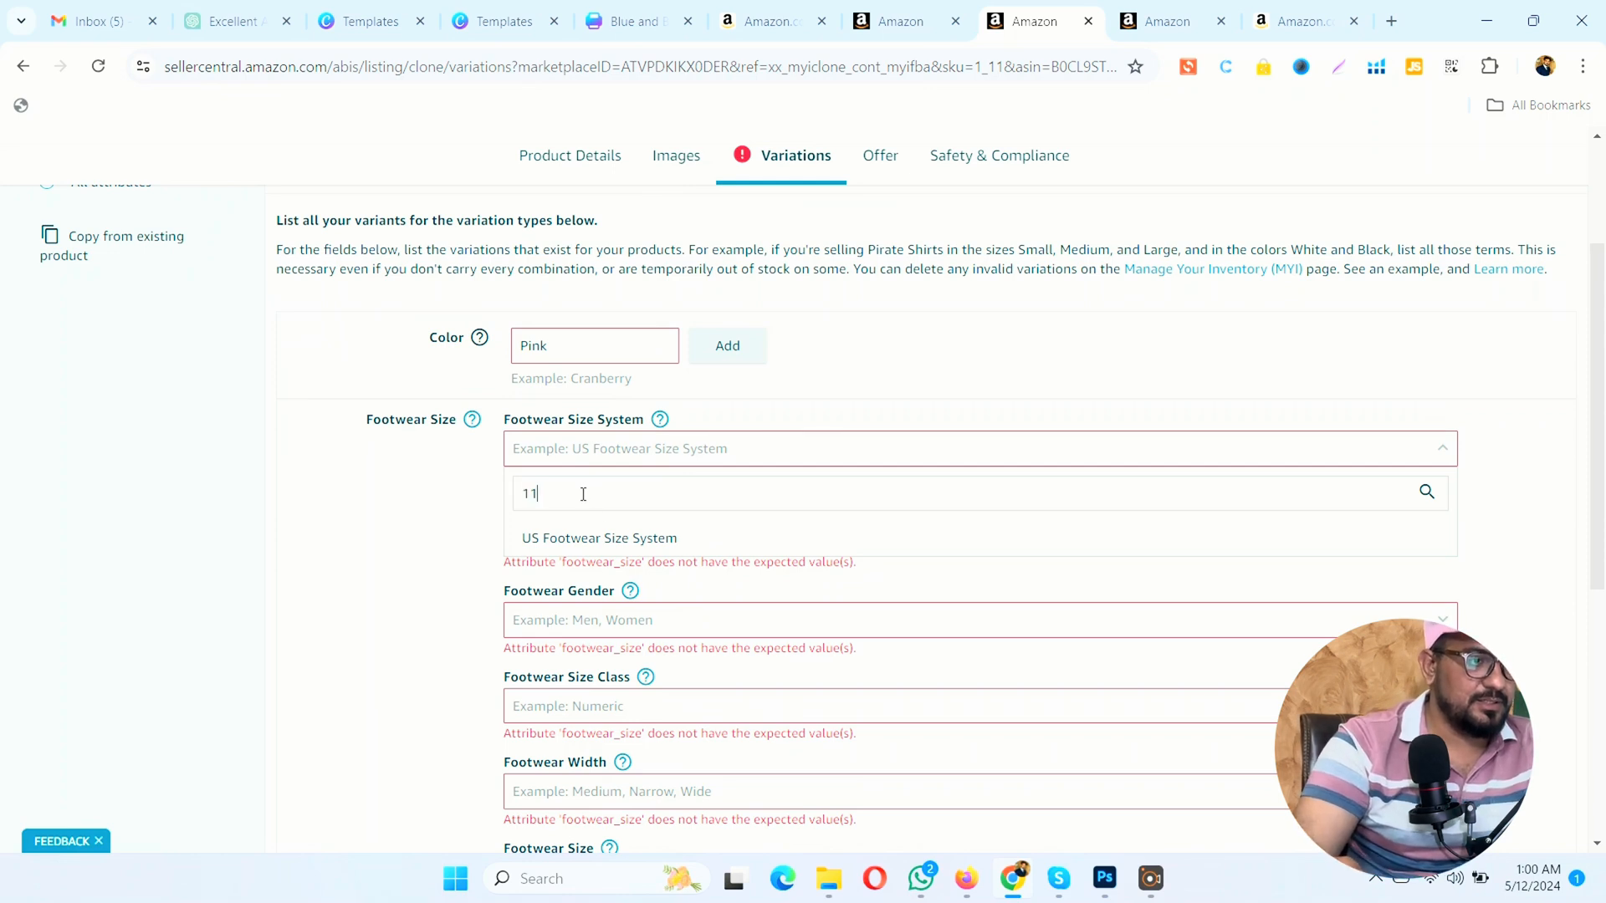
{"action": "left_click", "coordinate": [237, 501]}
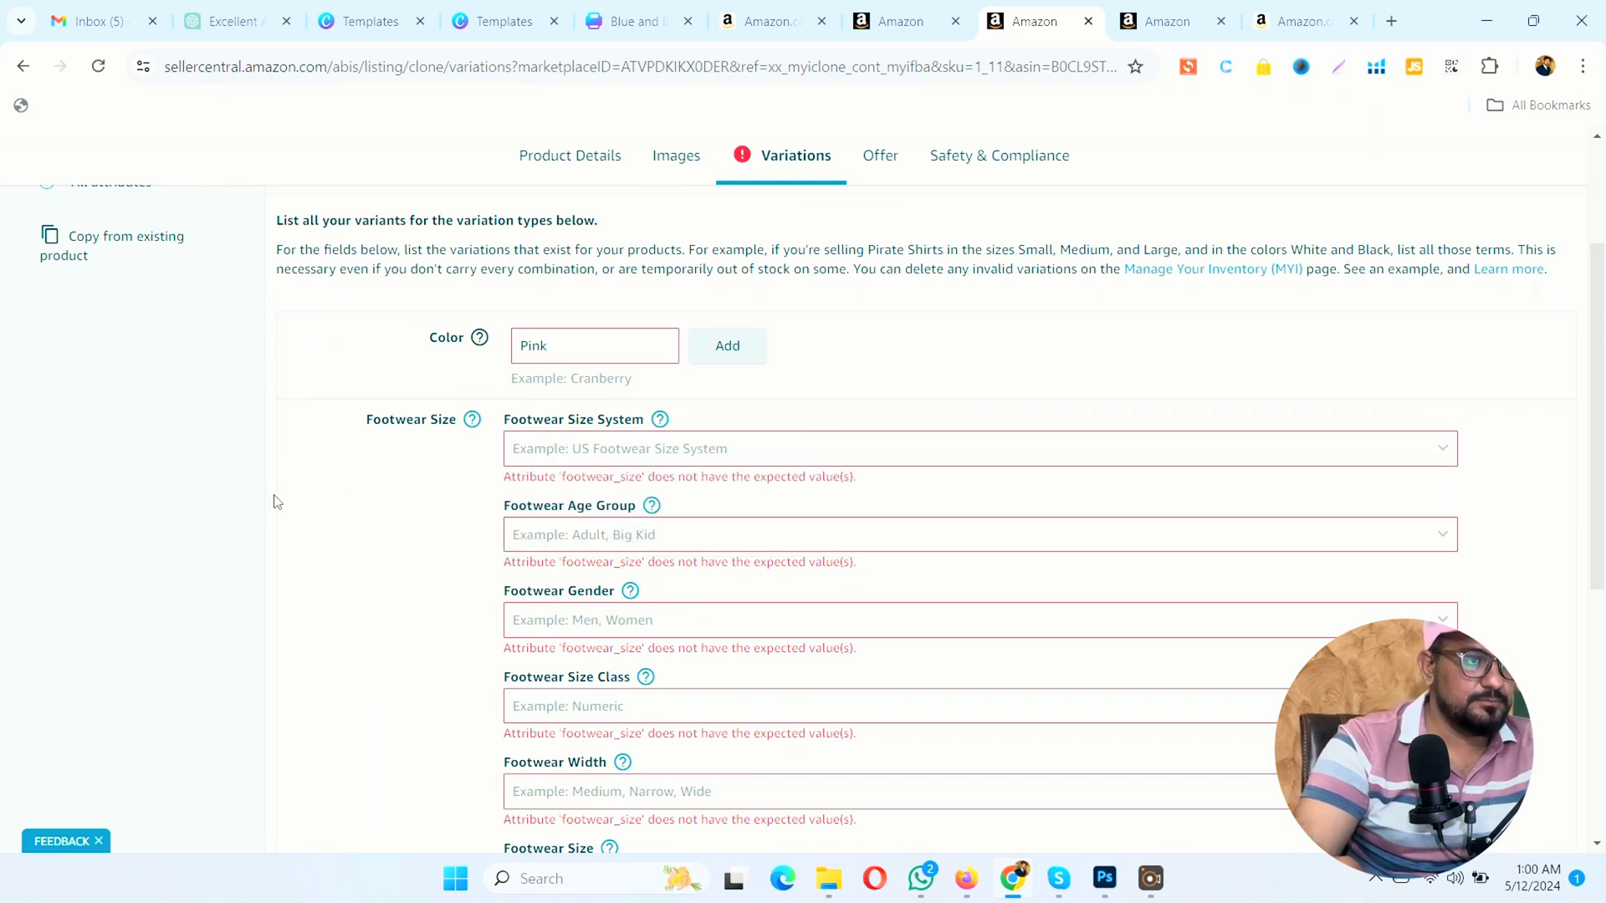
{"action": "left_click", "coordinate": [572, 449]}
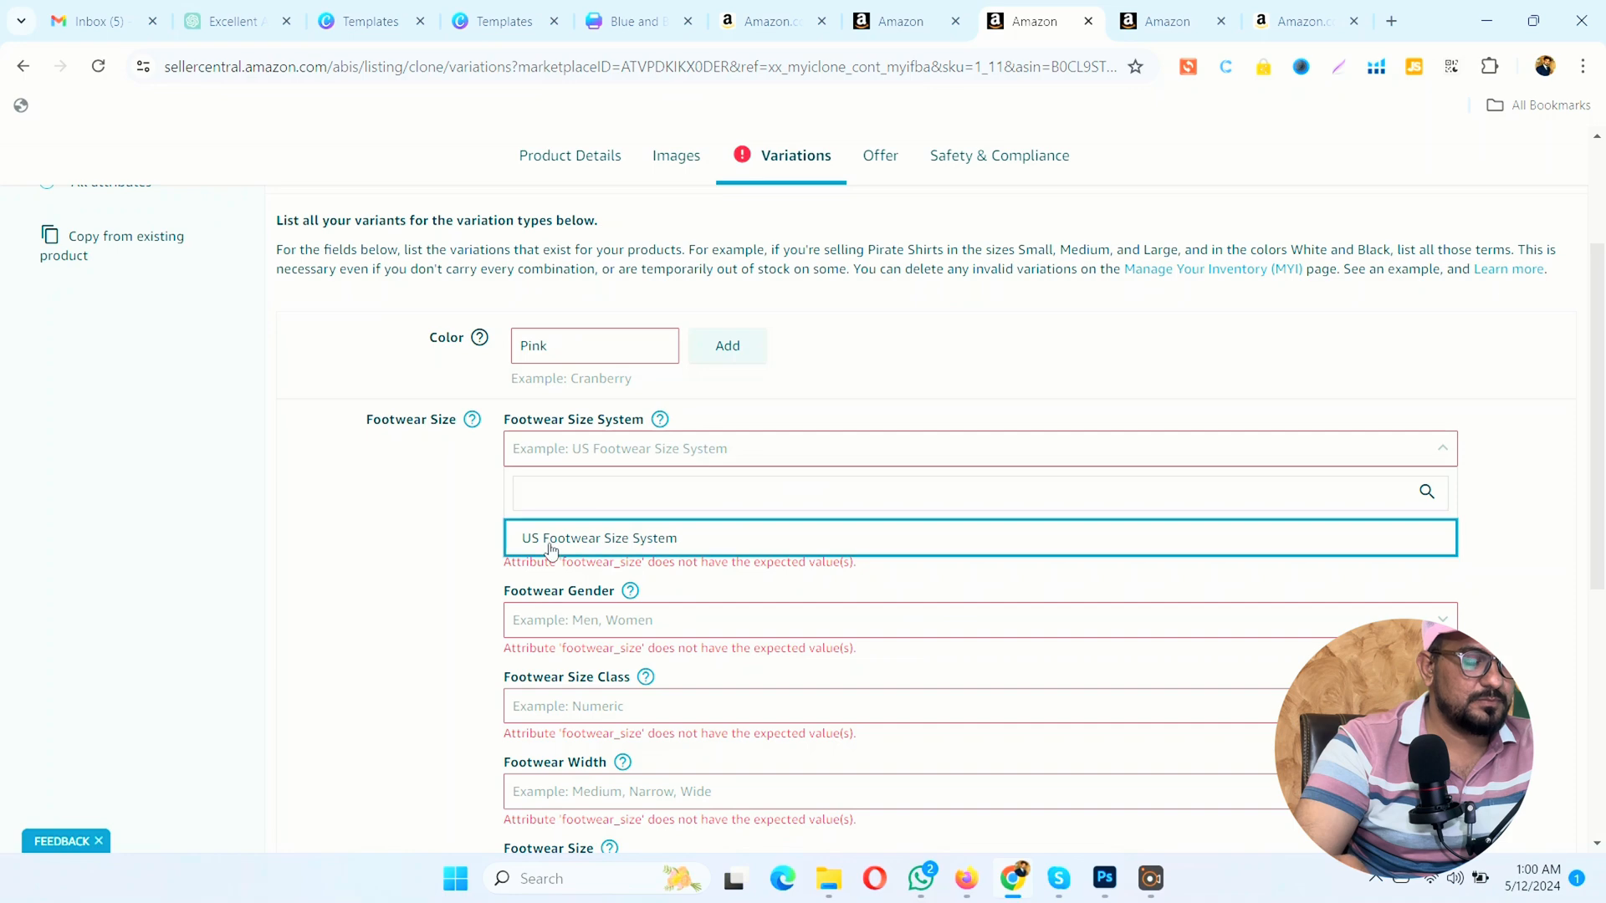
{"action": "key", "text": "Return"}
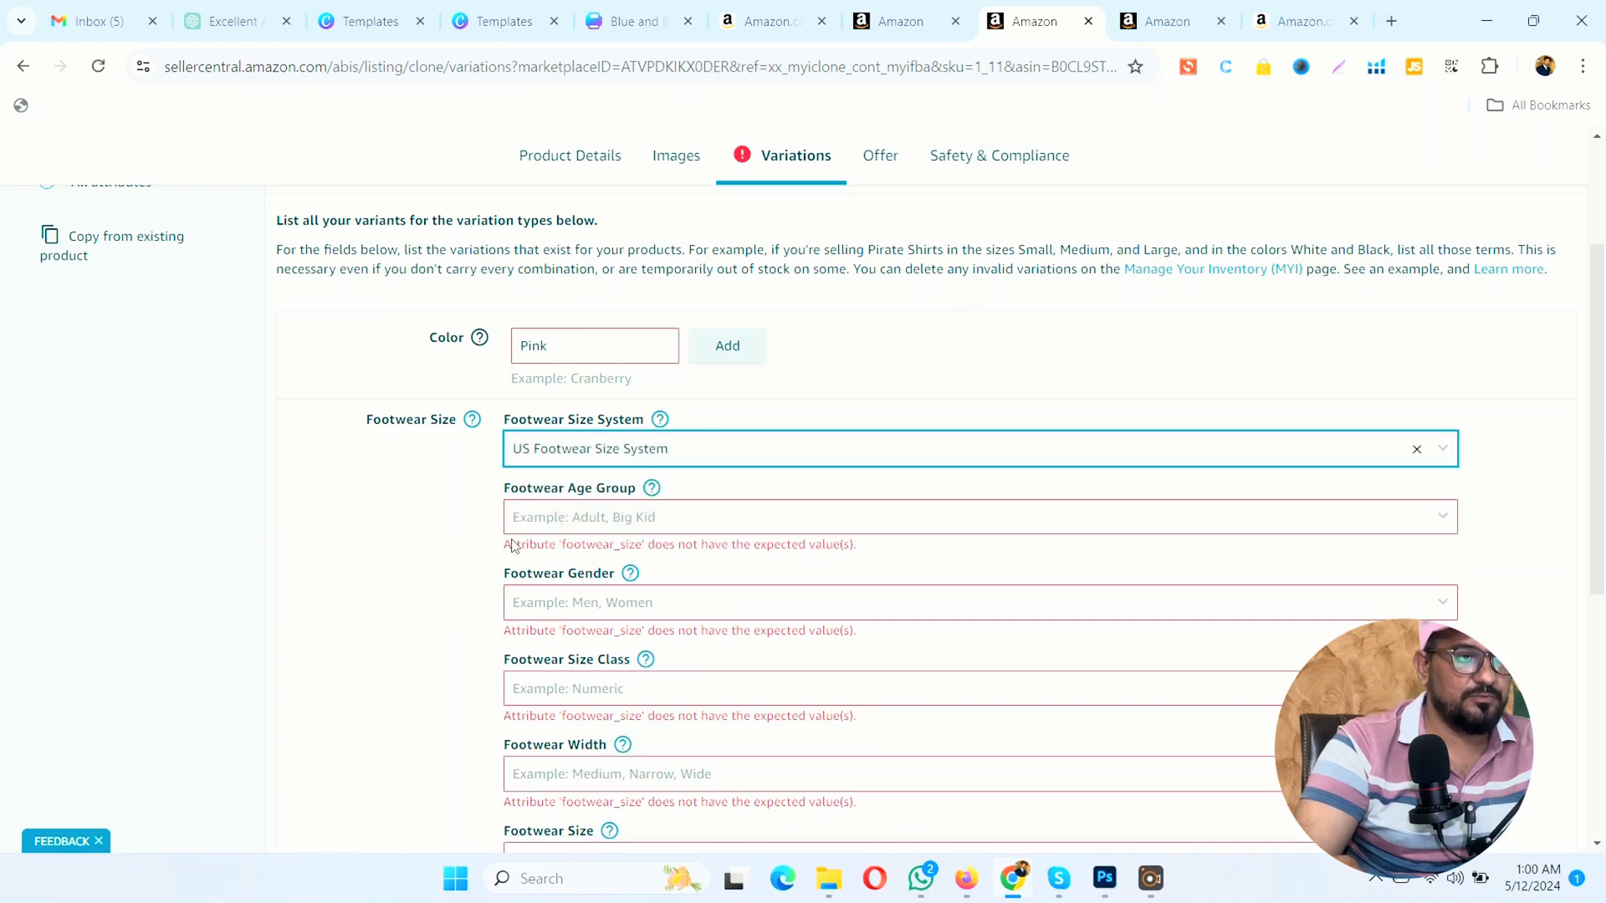
{"action": "scroll", "coordinate": [464, 550], "scroll_direction": "down", "scroll_amount": 5}
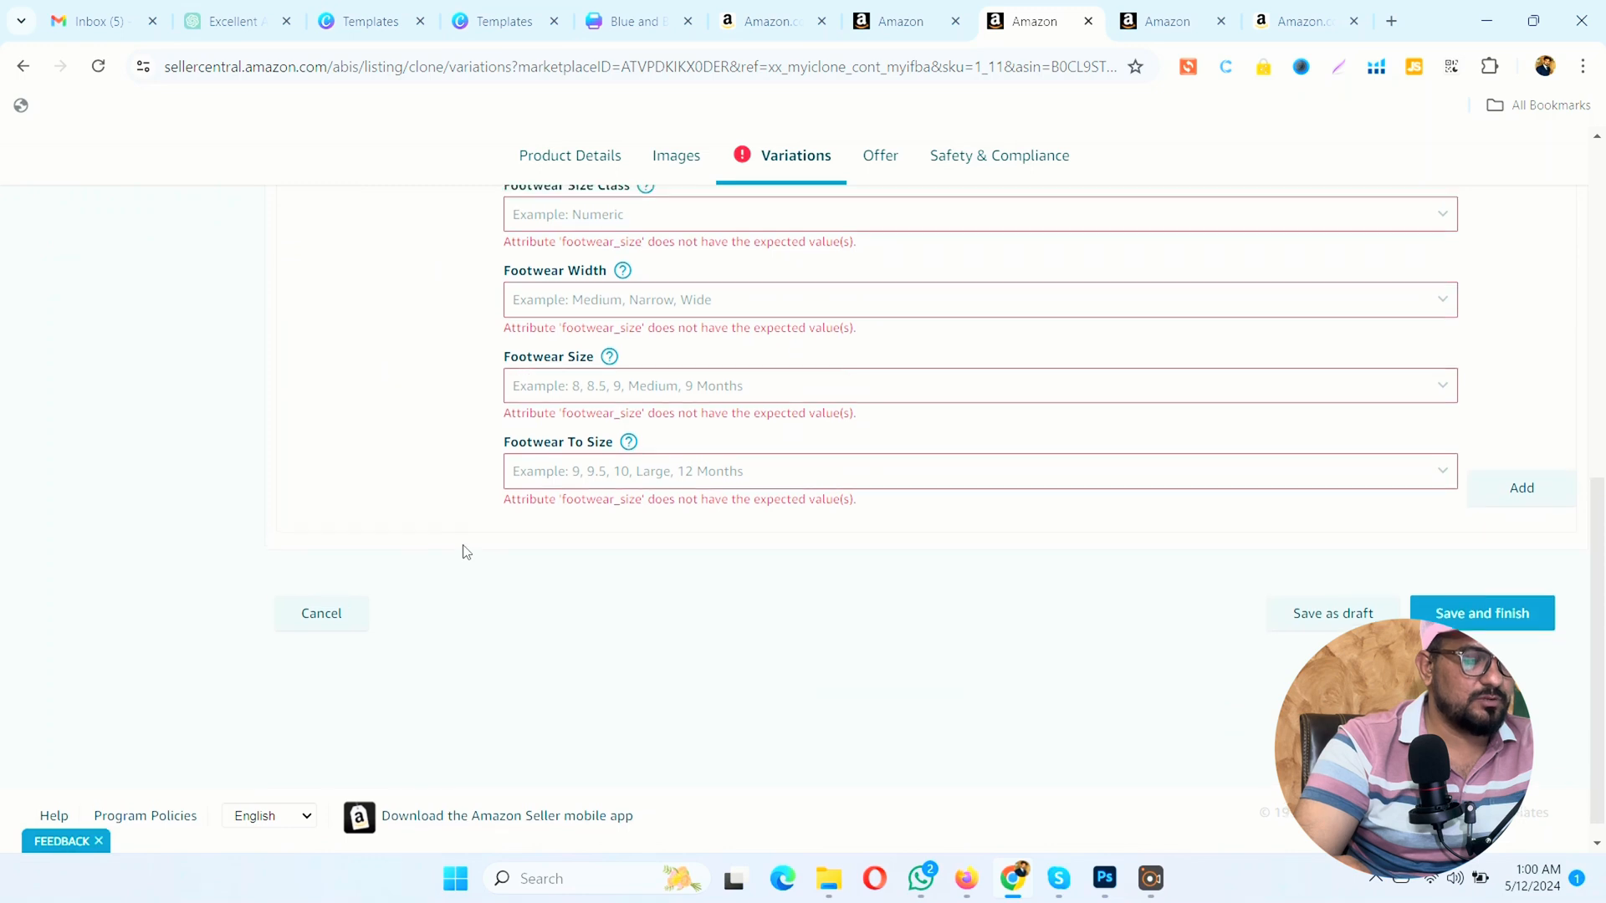
Step: Clear both Color and Footwear Size as variation types and reload the copied listing's variations page
{"action": "scroll", "coordinate": [464, 550], "scroll_direction": "up", "scroll_amount": 8}
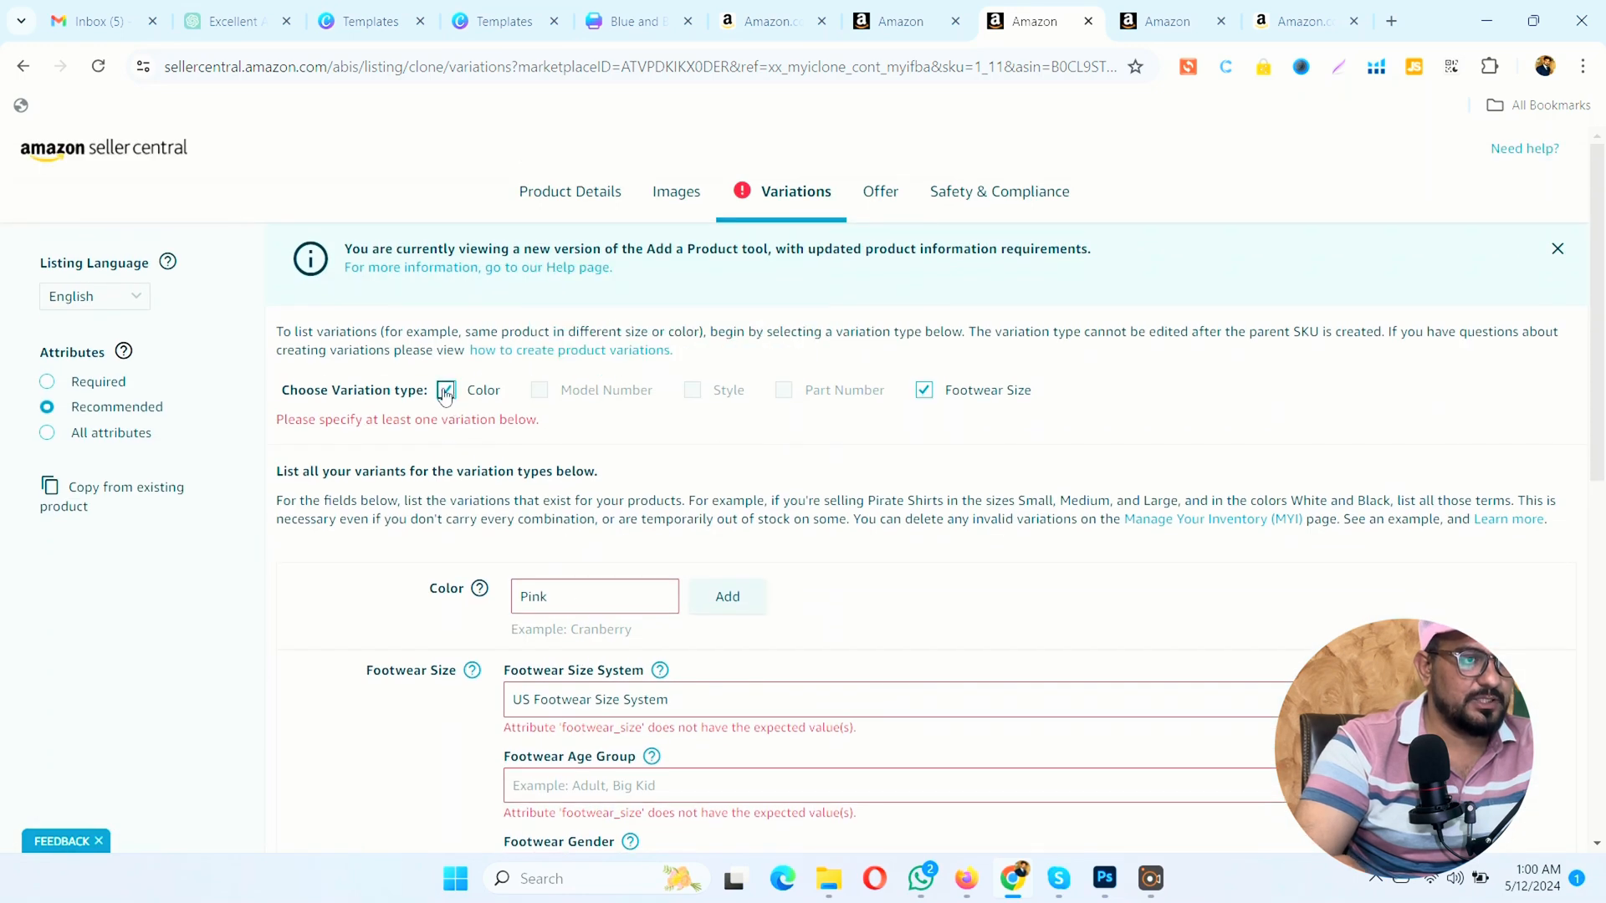
{"action": "left_click", "coordinate": [449, 390]}
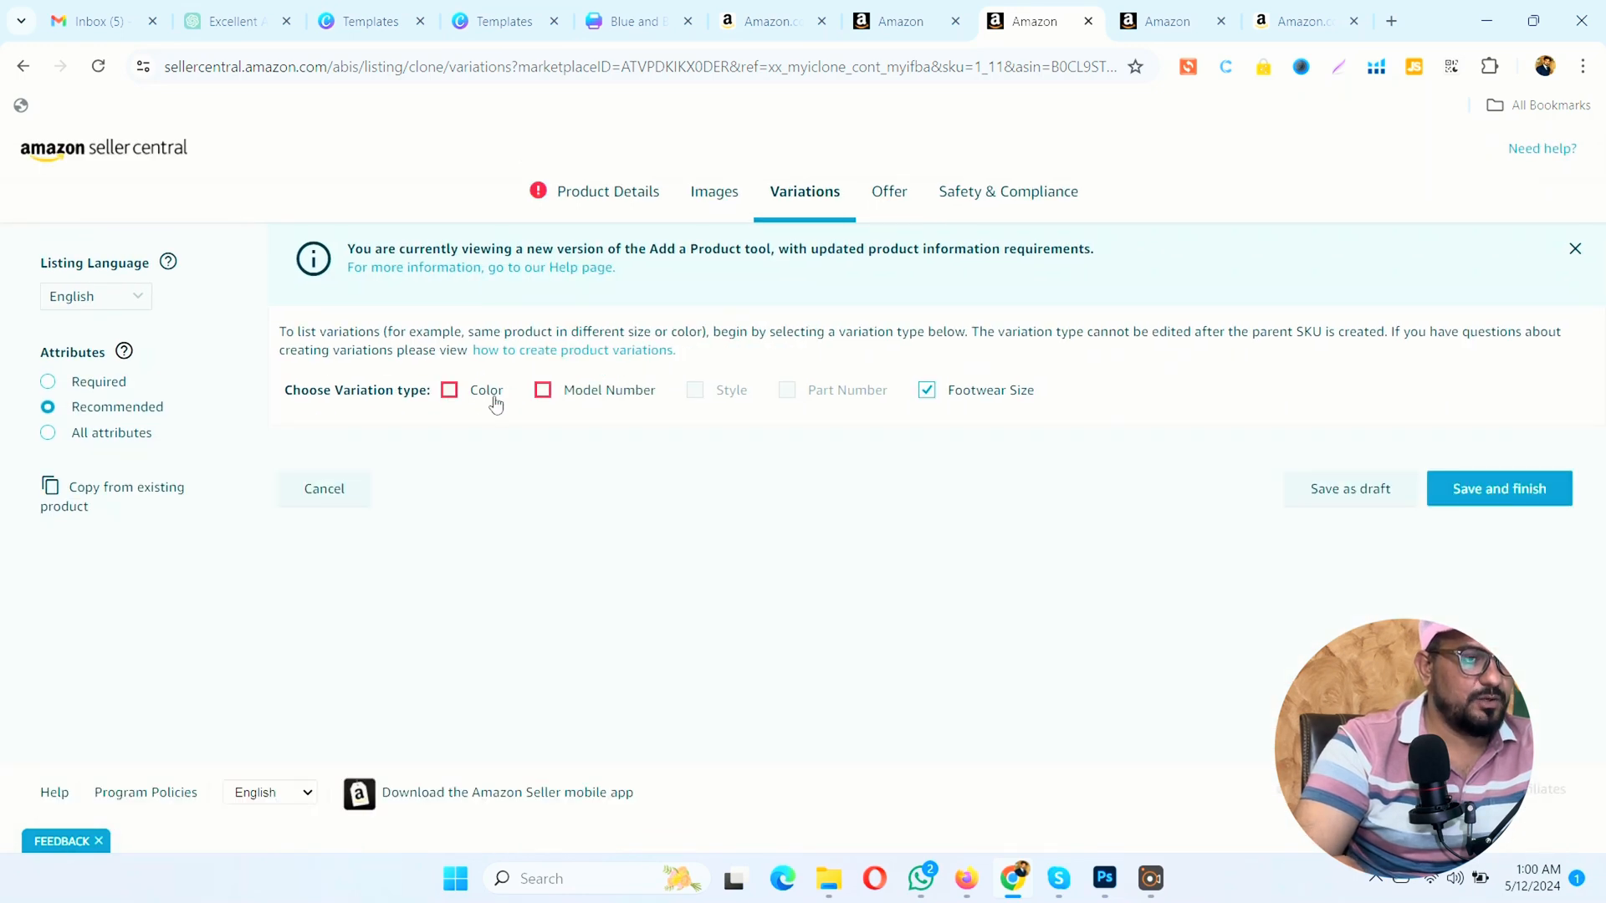
{"action": "left_click", "coordinate": [926, 392]}
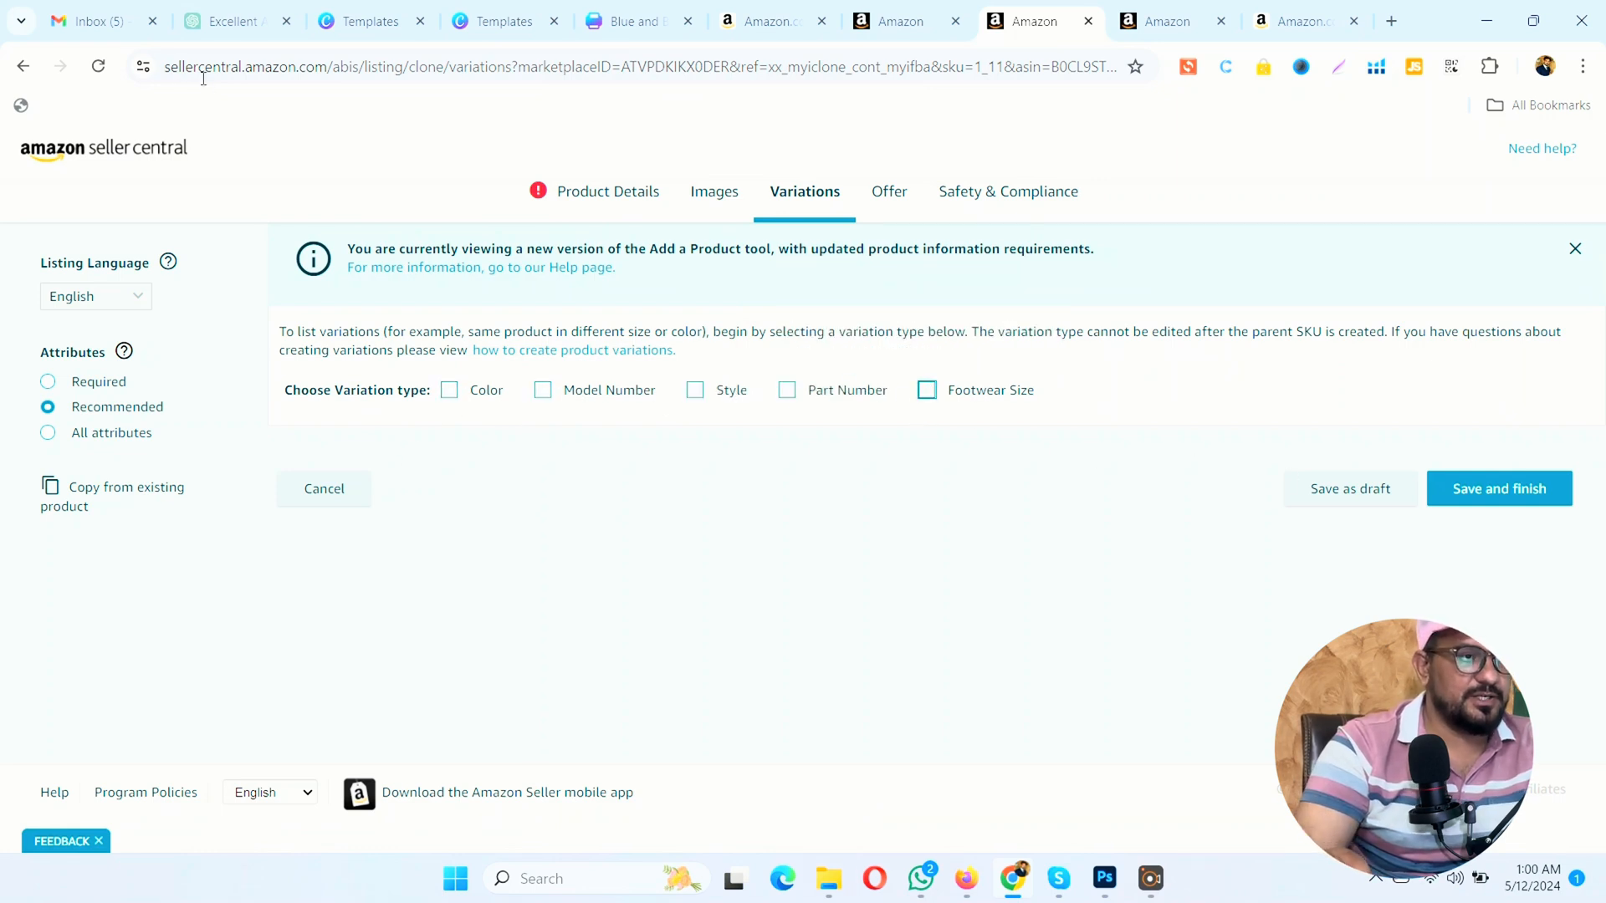
{"action": "left_click", "coordinate": [98, 66]}
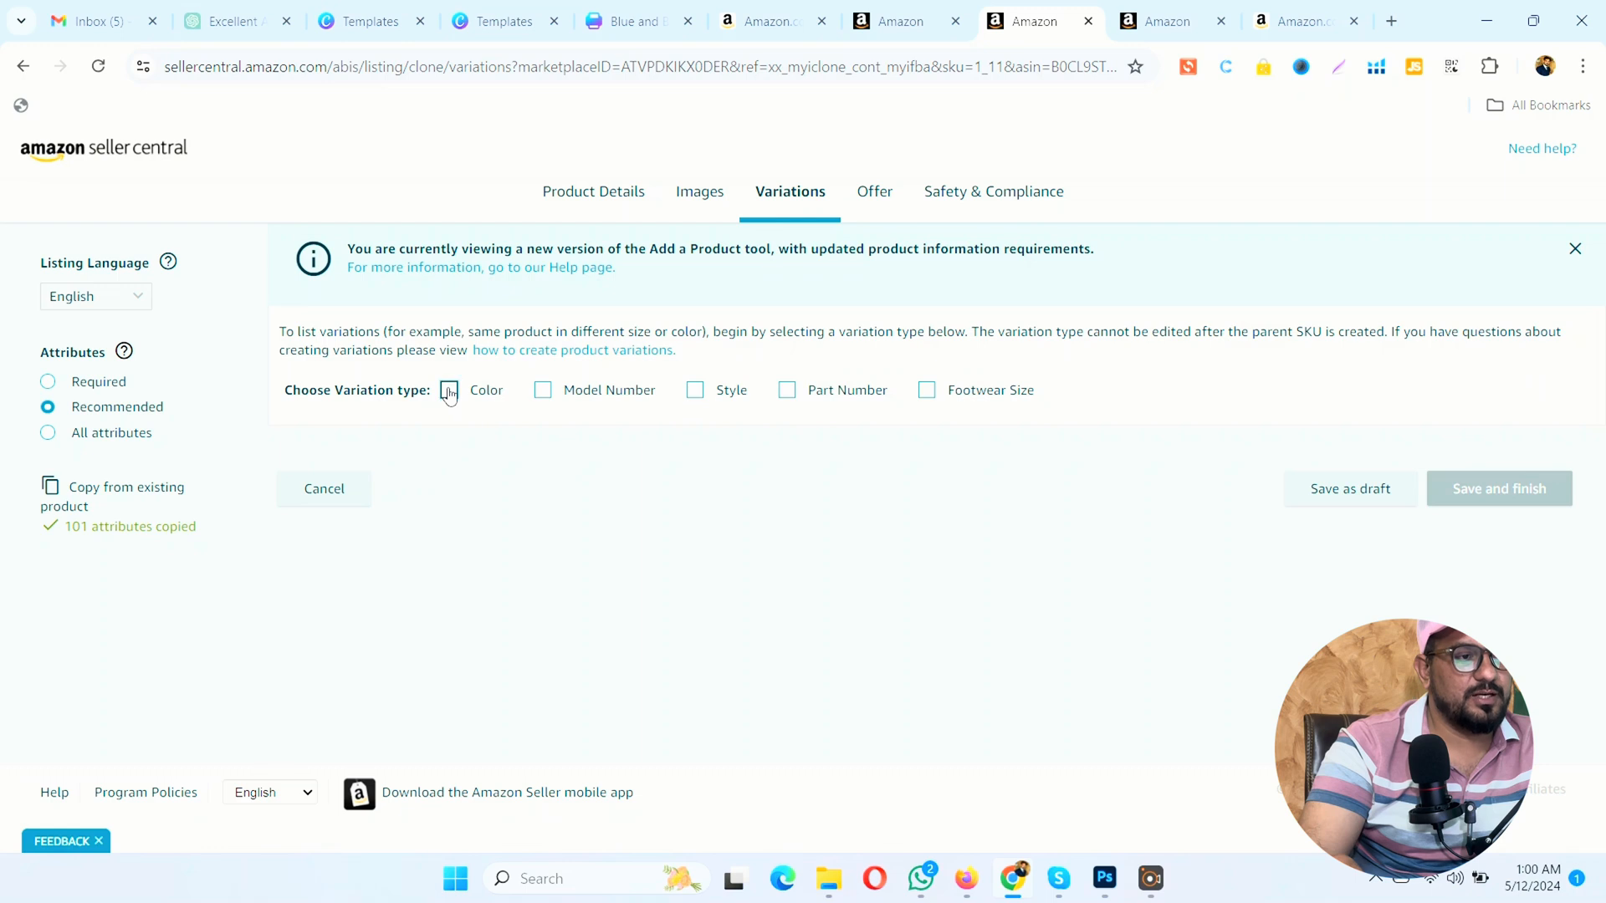
Step: Try Color, Style and Part Number one at a time as the variation type, clearing each selection again
{"action": "left_click", "coordinate": [449, 391]}
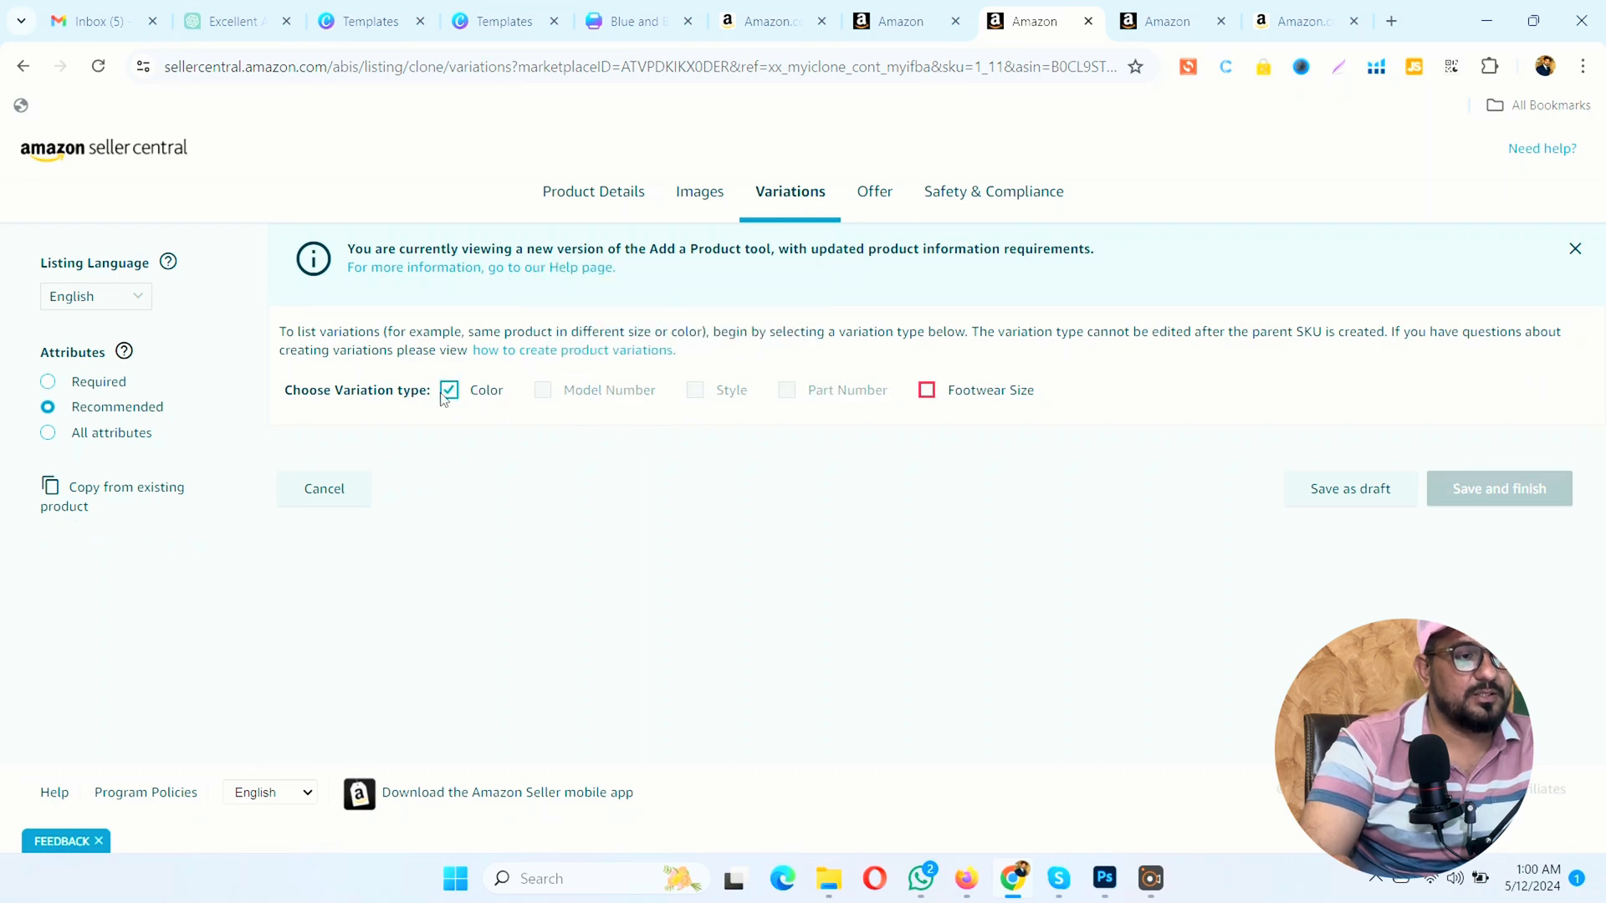
{"action": "left_click", "coordinate": [447, 391]}
{"action": "left_click", "coordinate": [695, 391]}
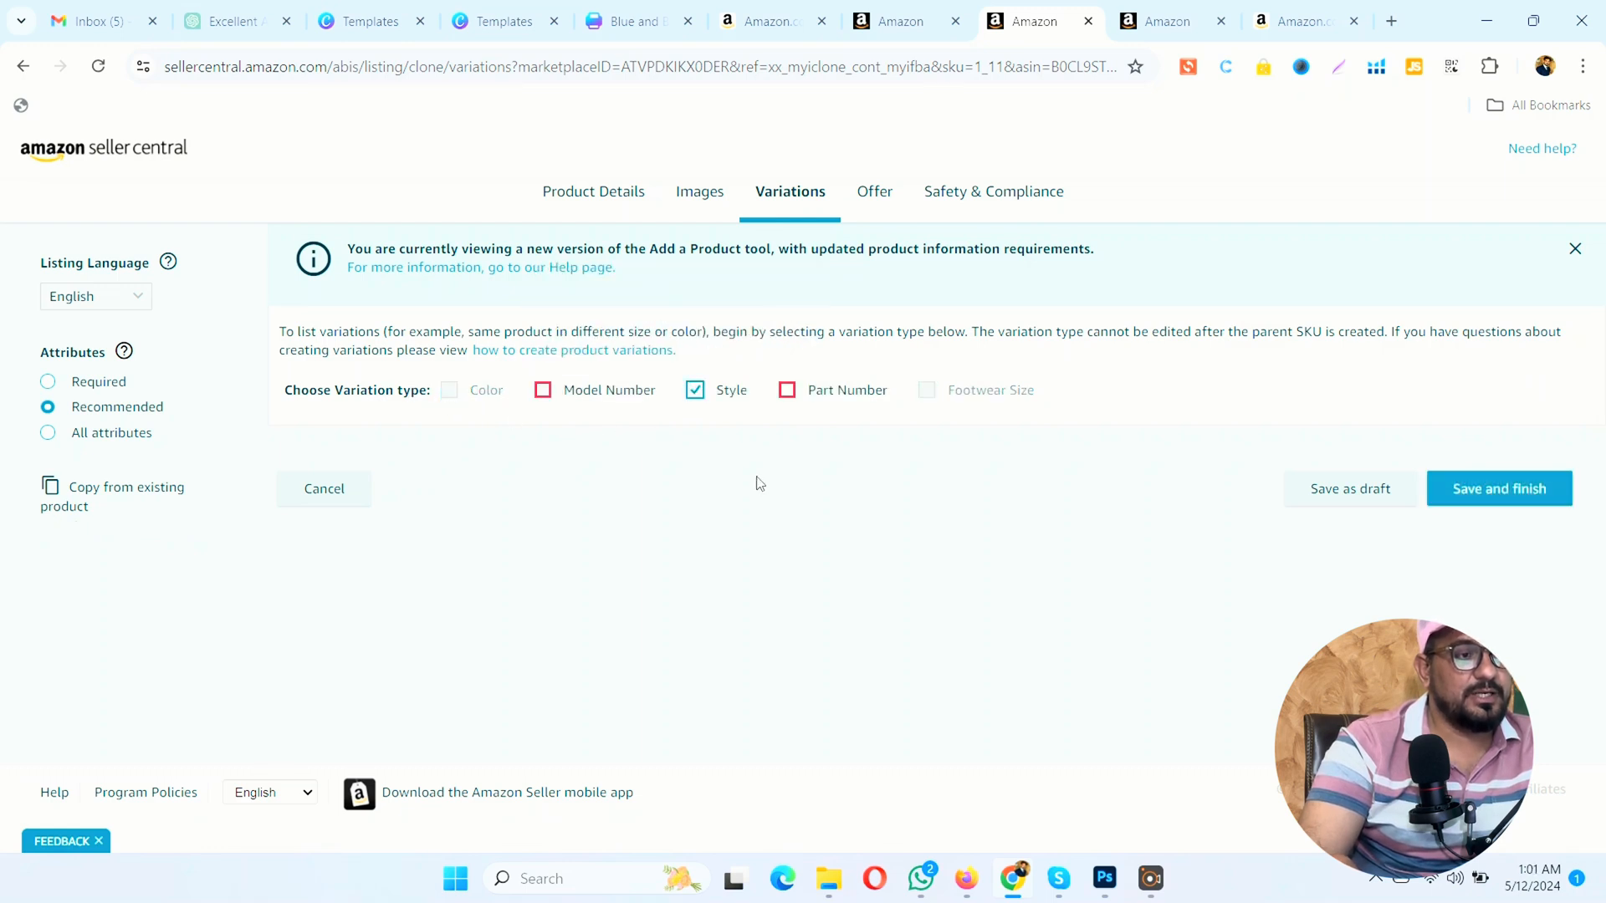
{"action": "left_click", "coordinate": [693, 391]}
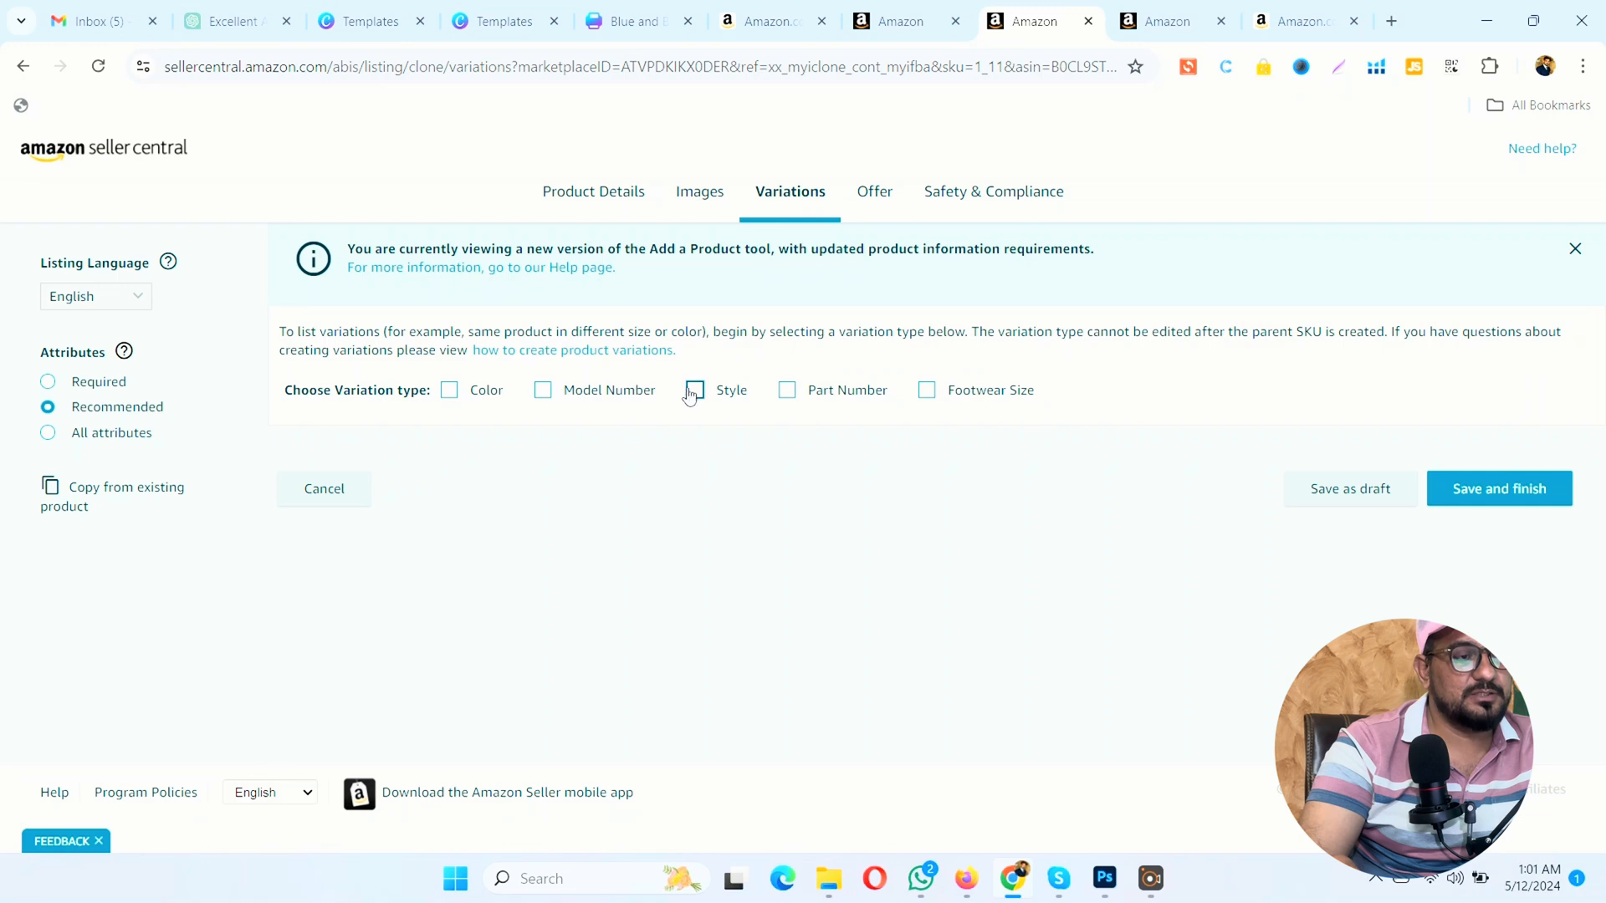
{"action": "left_click", "coordinate": [692, 390]}
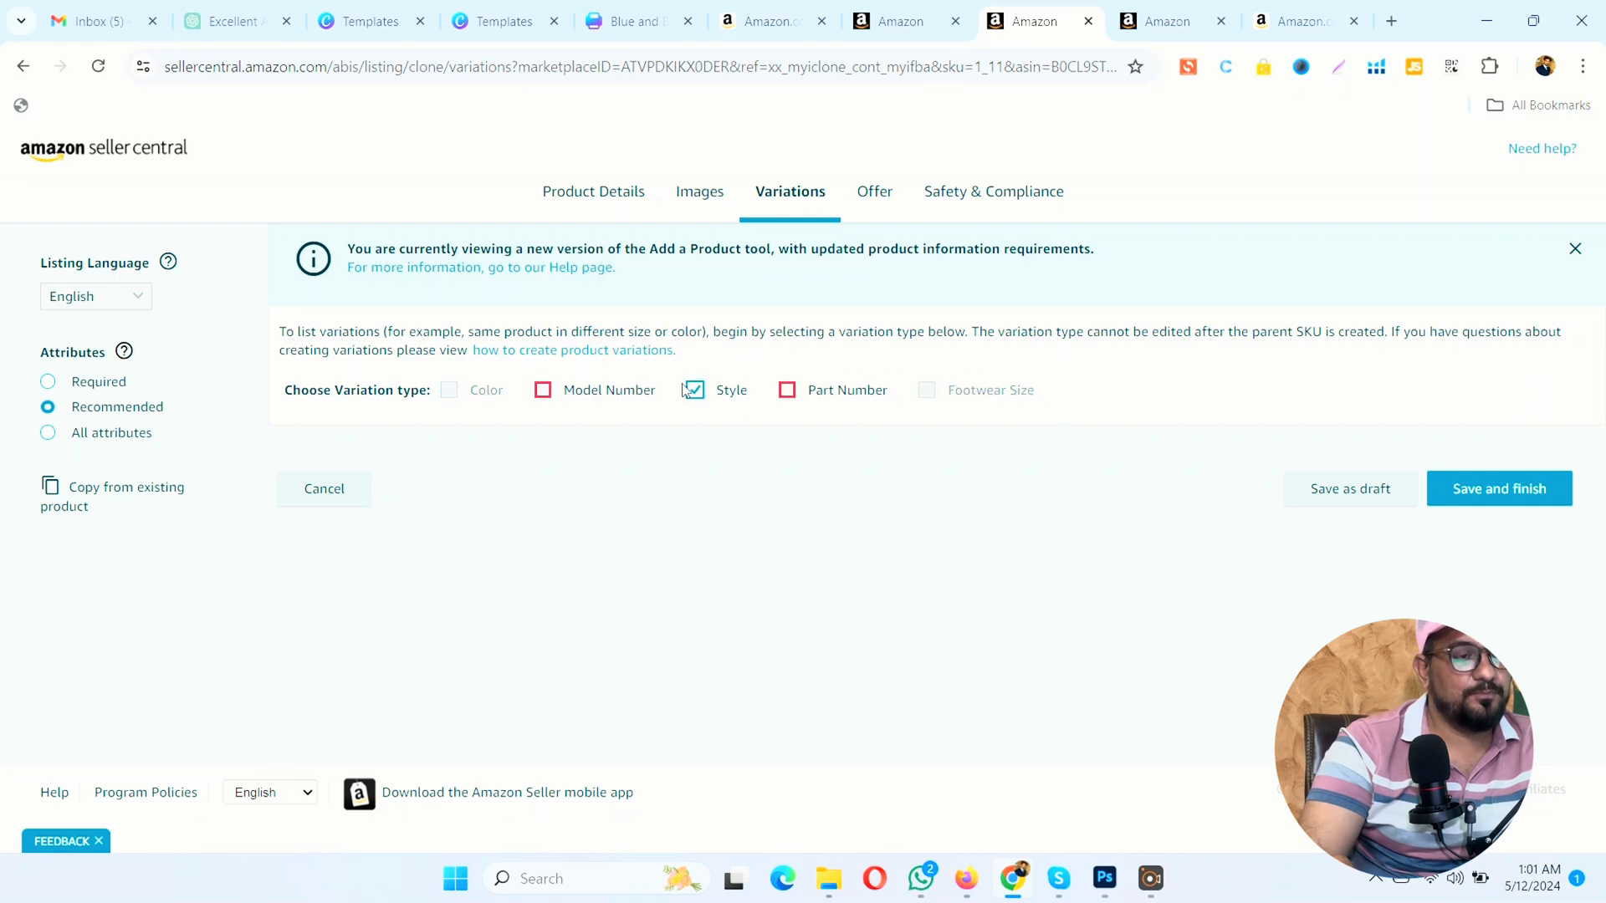
{"action": "left_click", "coordinate": [694, 390]}
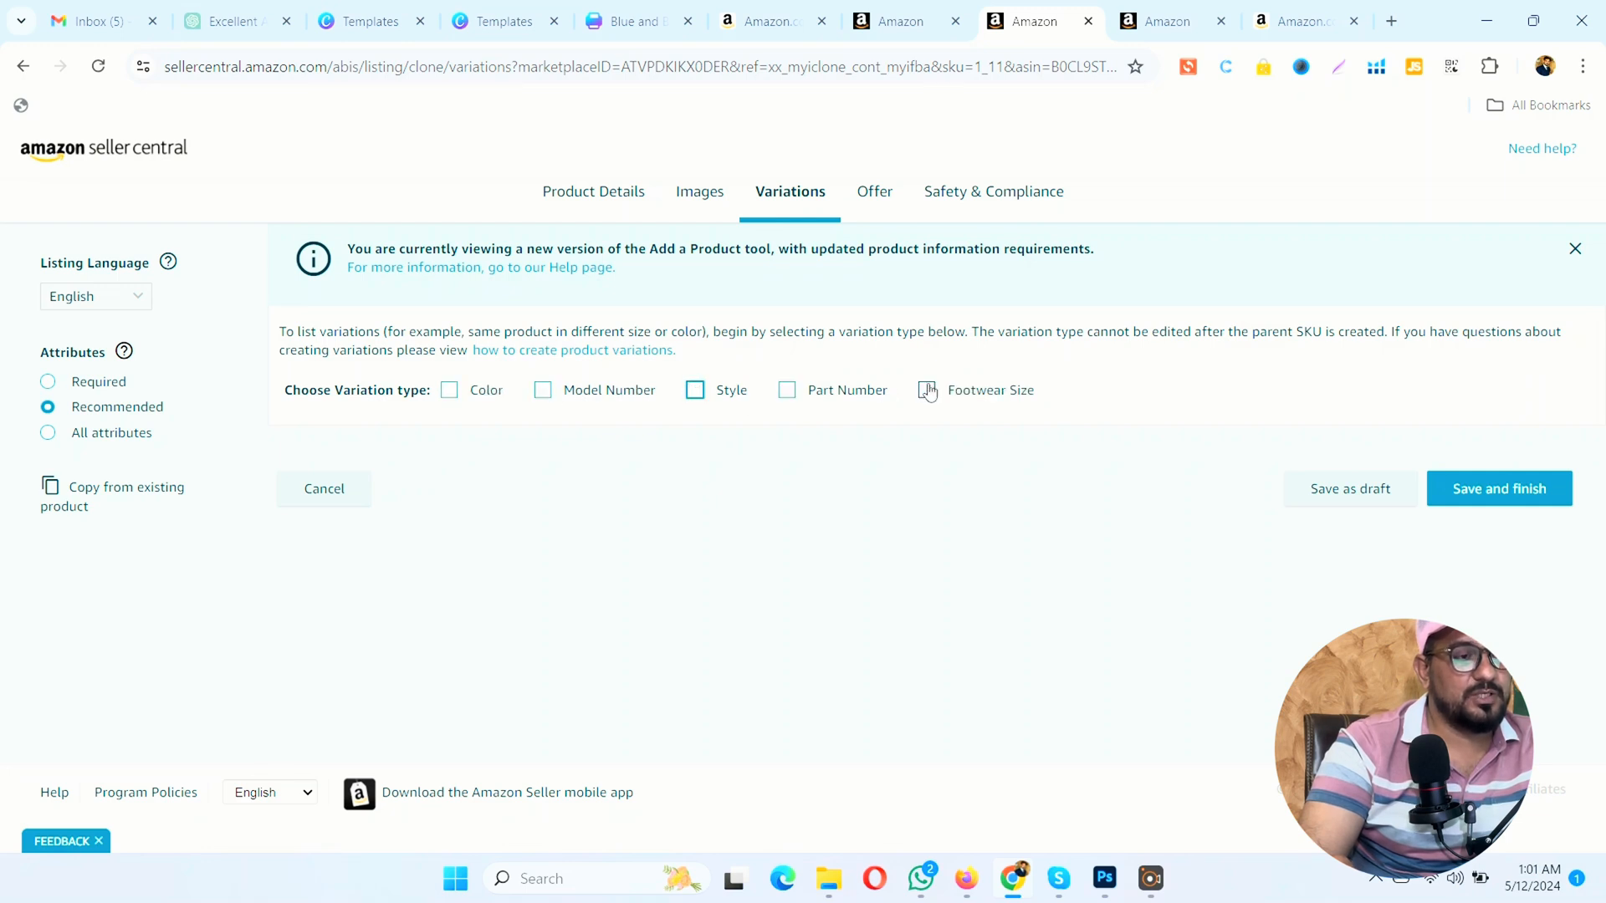
{"action": "left_click", "coordinate": [788, 395]}
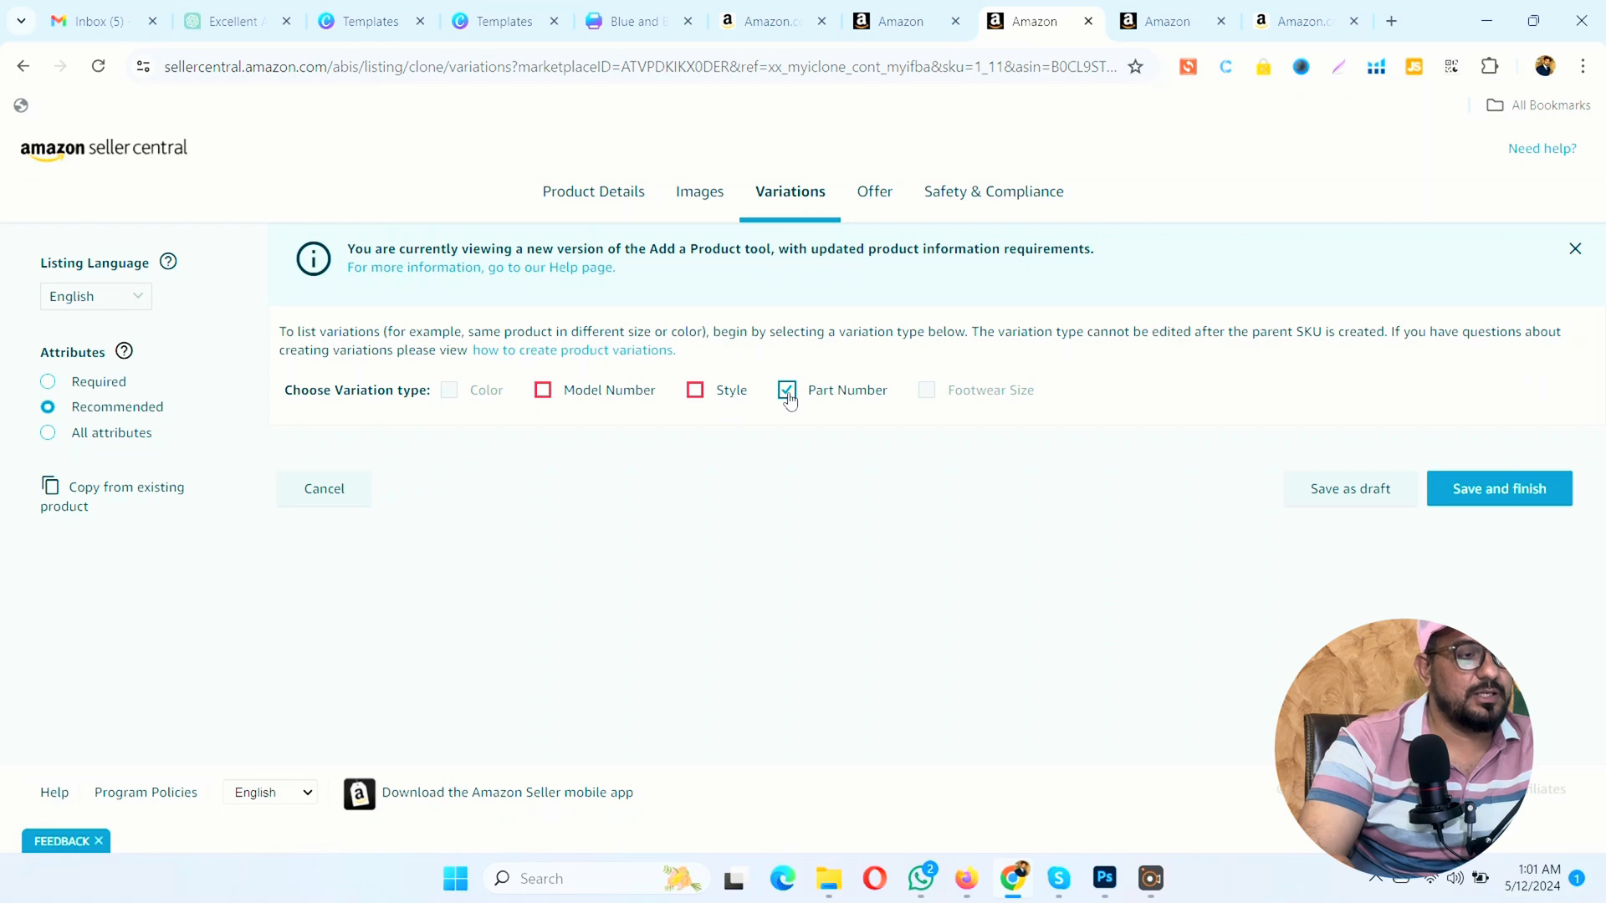
{"action": "left_click", "coordinate": [788, 393]}
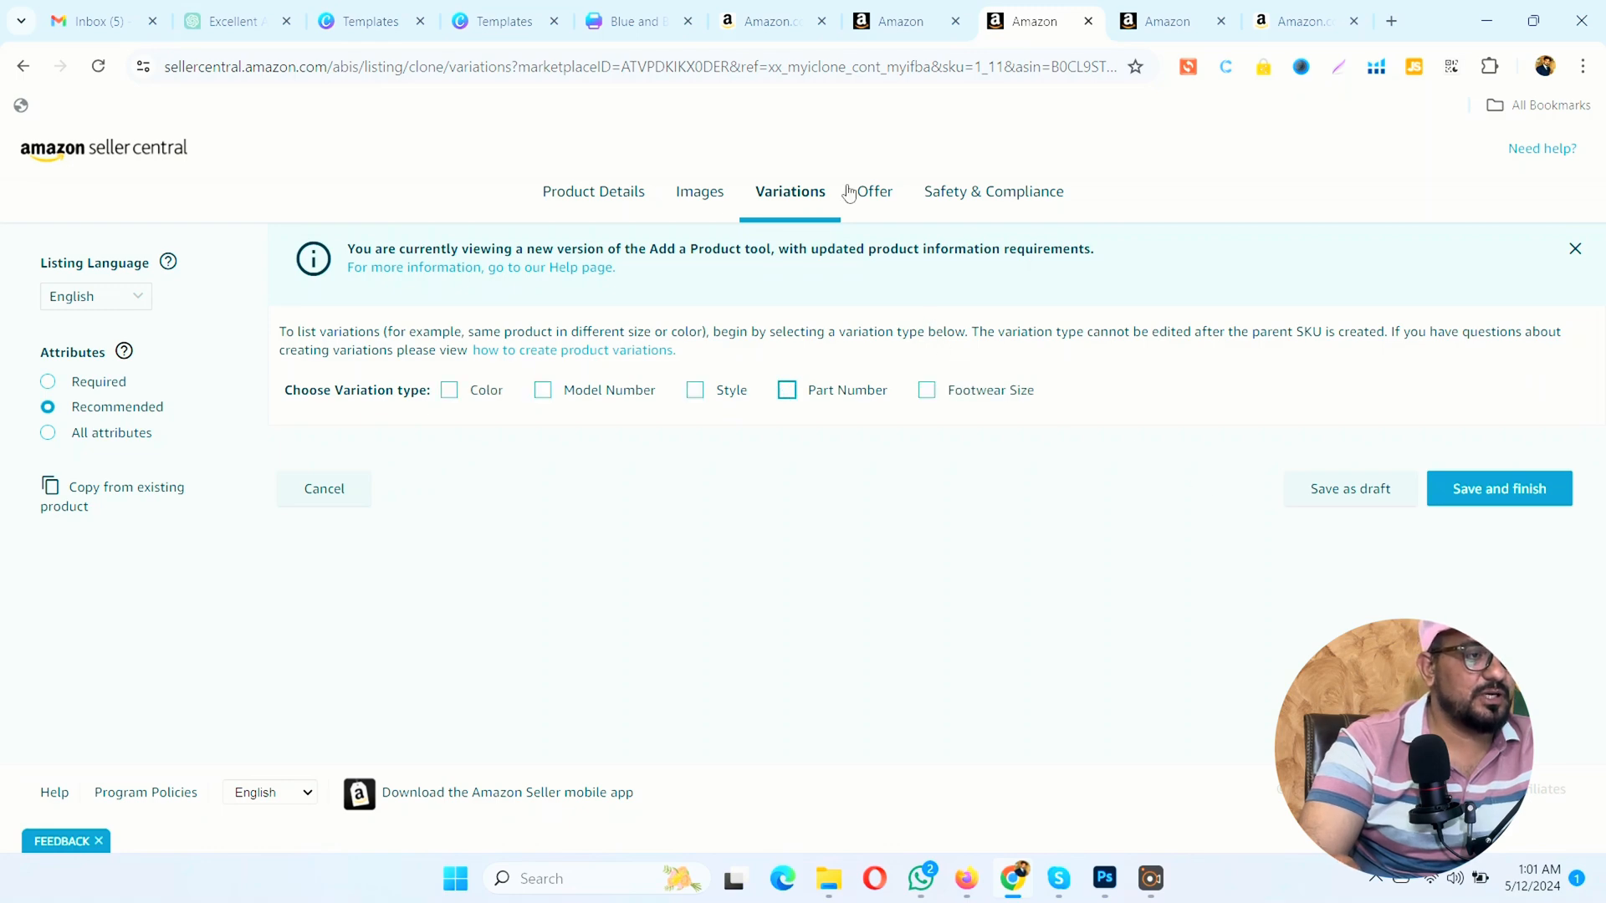
Step: Switch the seller account to Engoy home in the United States marketplace and close the two leftover listing tabs
{"action": "left_click", "coordinate": [899, 21]}
{"action": "left_click", "coordinate": [369, 147]}
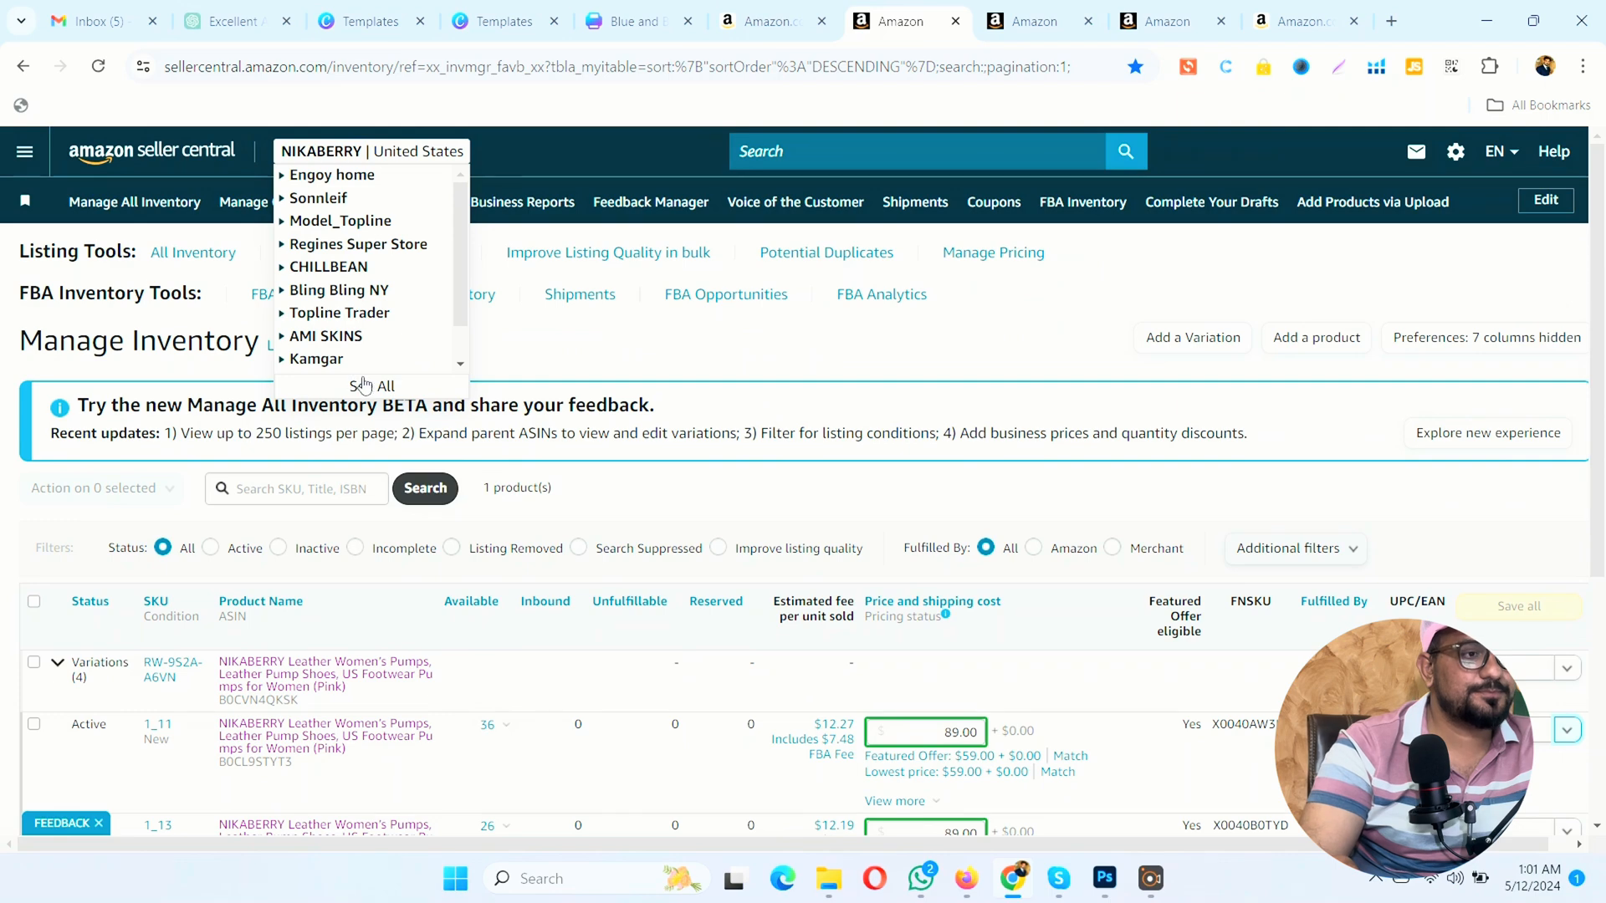
{"action": "left_click", "coordinate": [362, 389]}
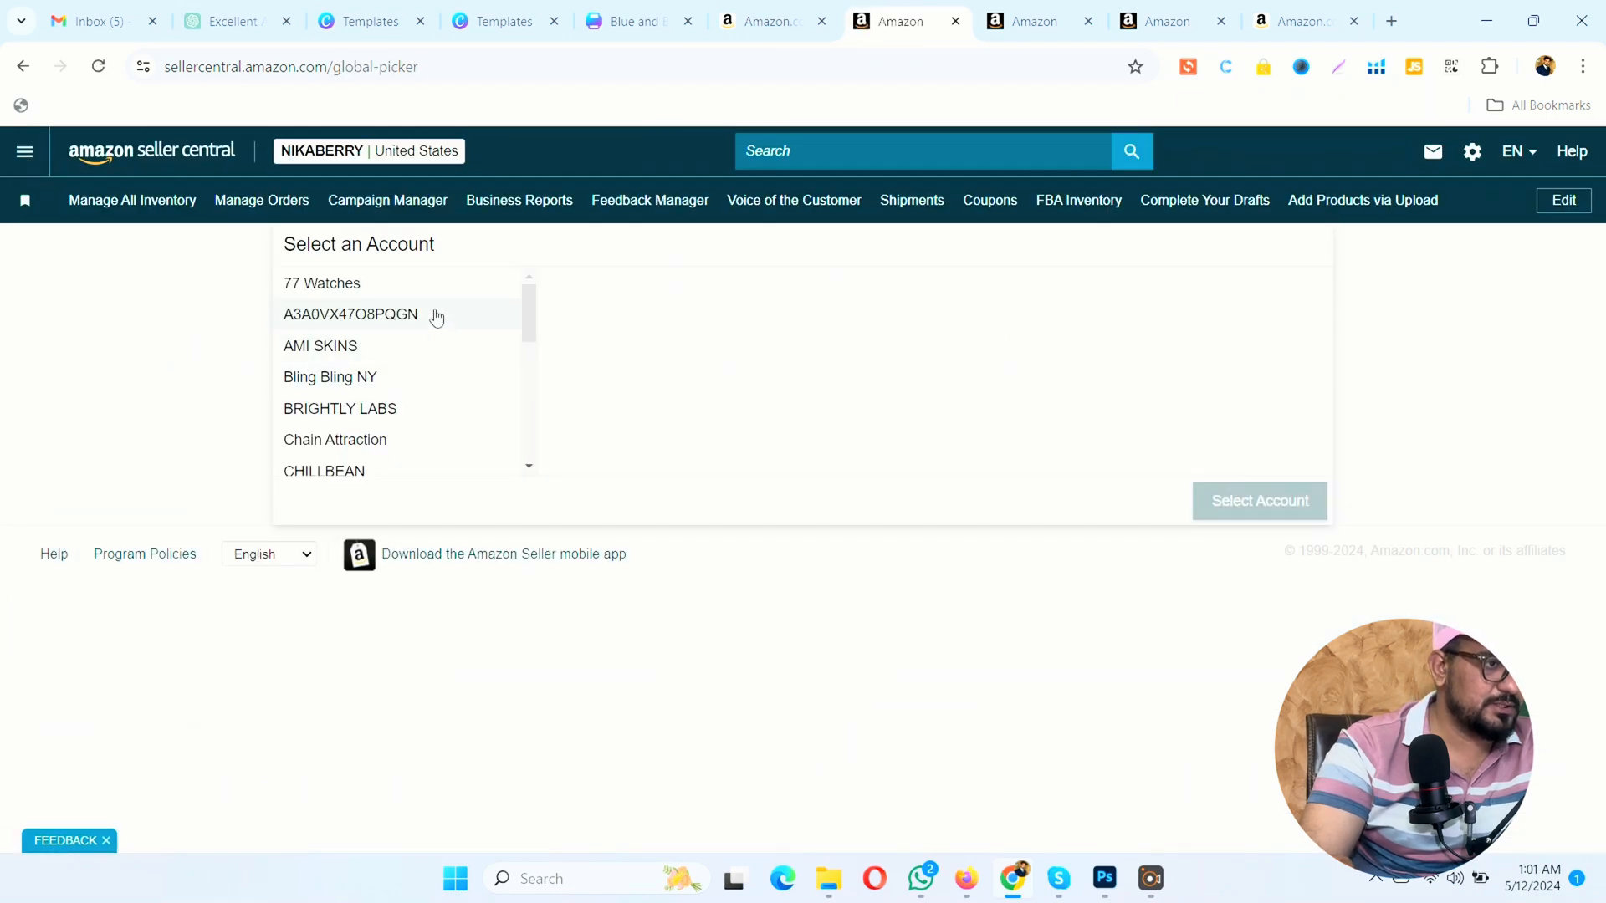
{"action": "scroll", "coordinate": [447, 397], "scroll_direction": "down", "scroll_amount": 1}
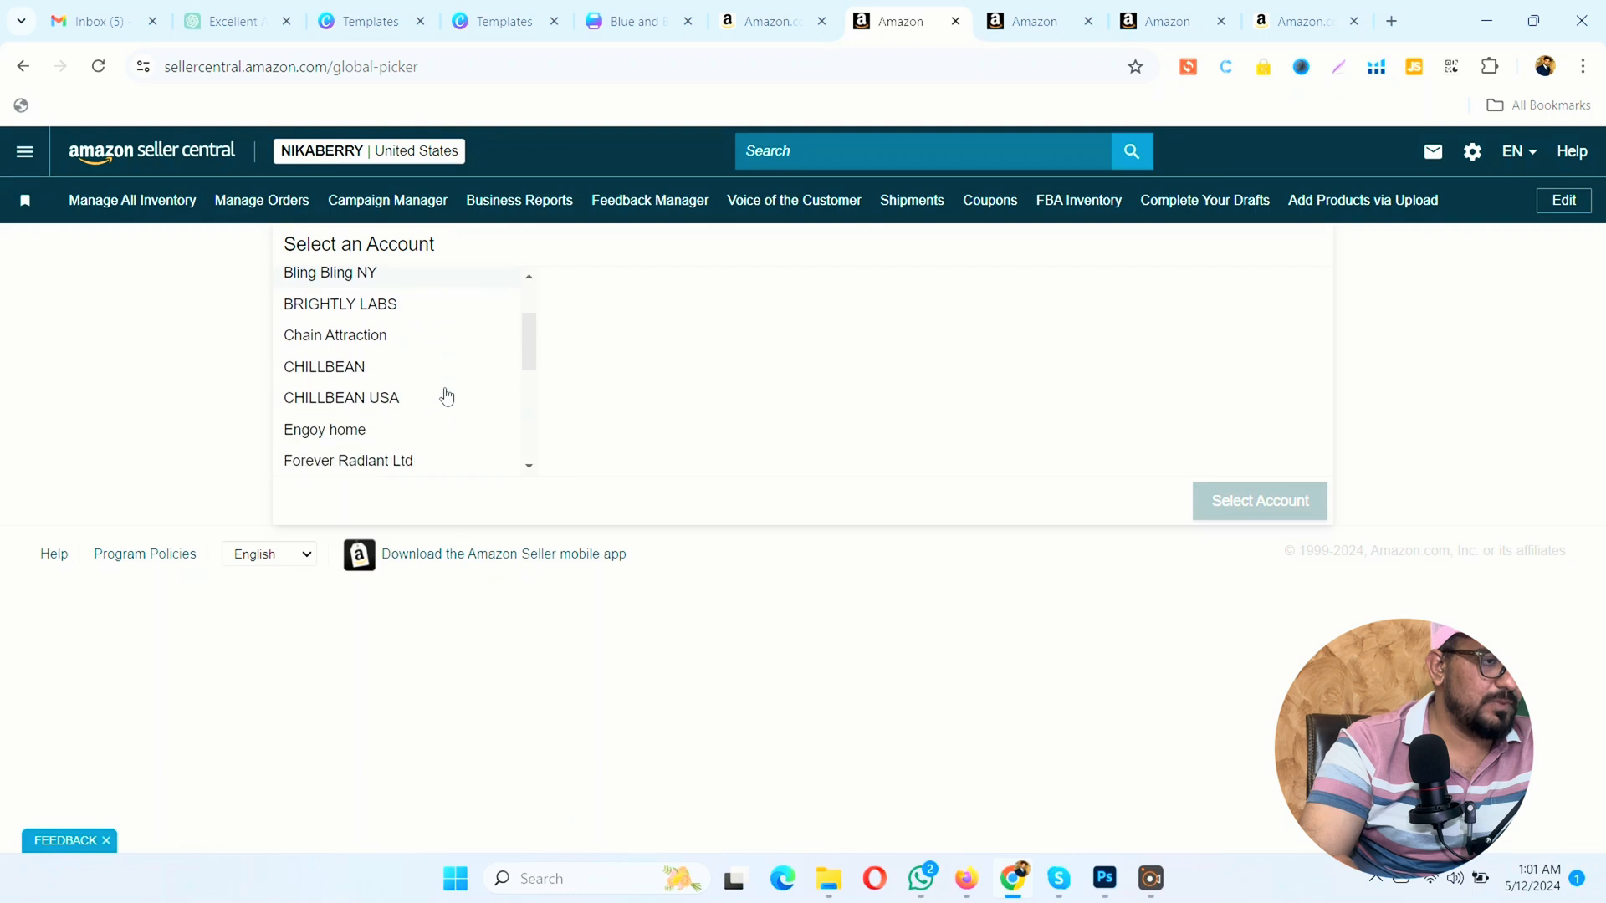
{"action": "scroll", "coordinate": [447, 397], "scroll_direction": "down", "scroll_amount": 1}
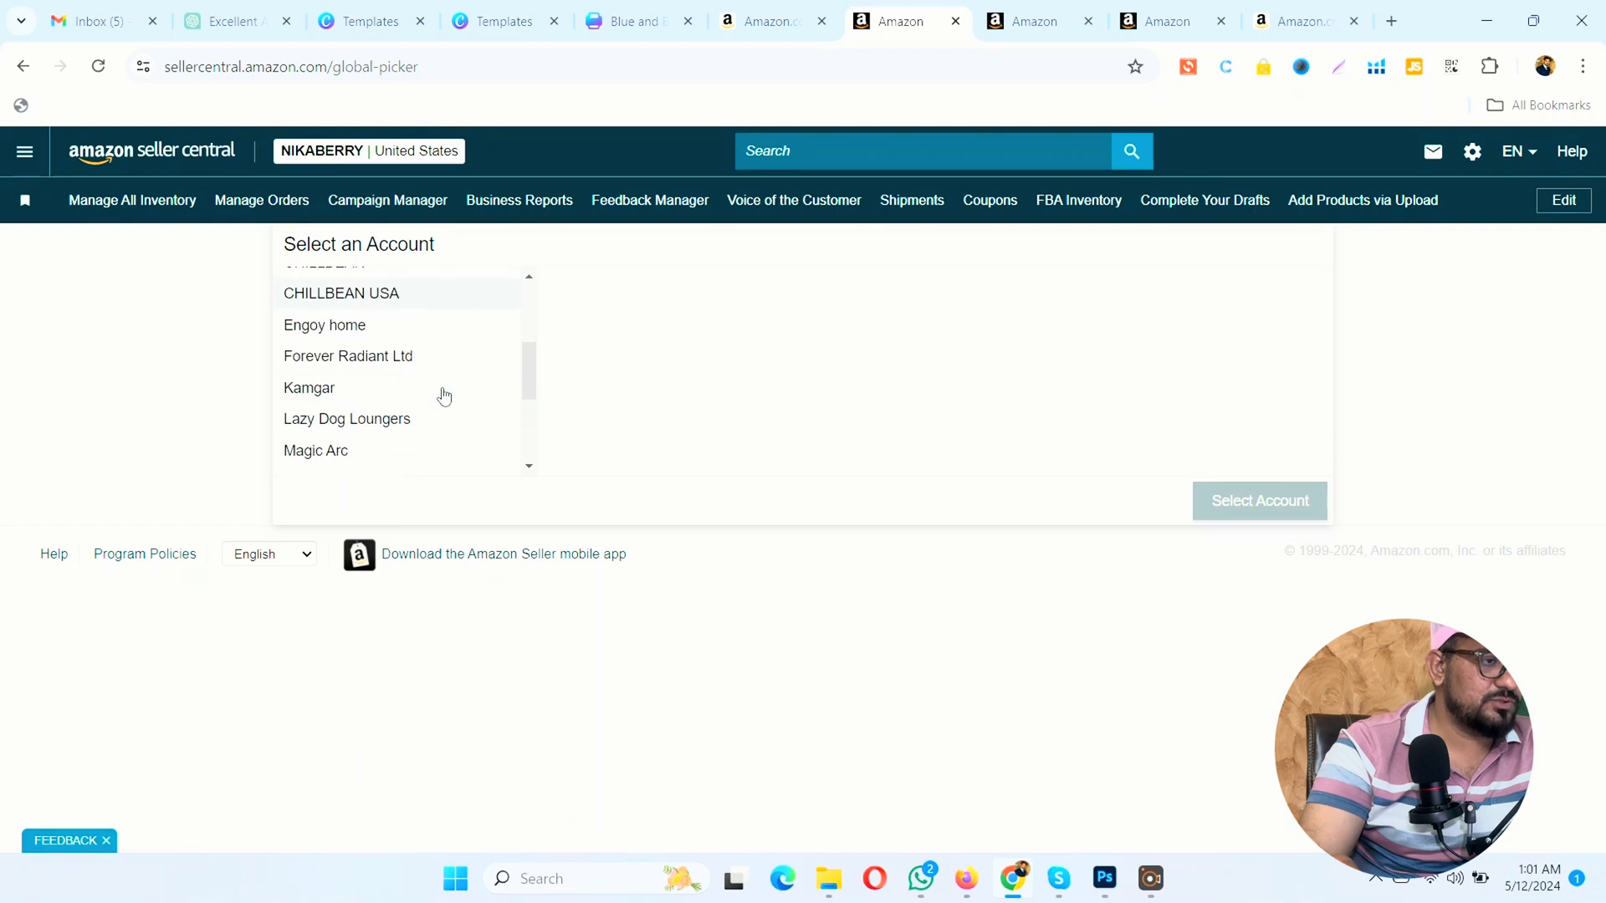
{"action": "left_click", "coordinate": [383, 335]}
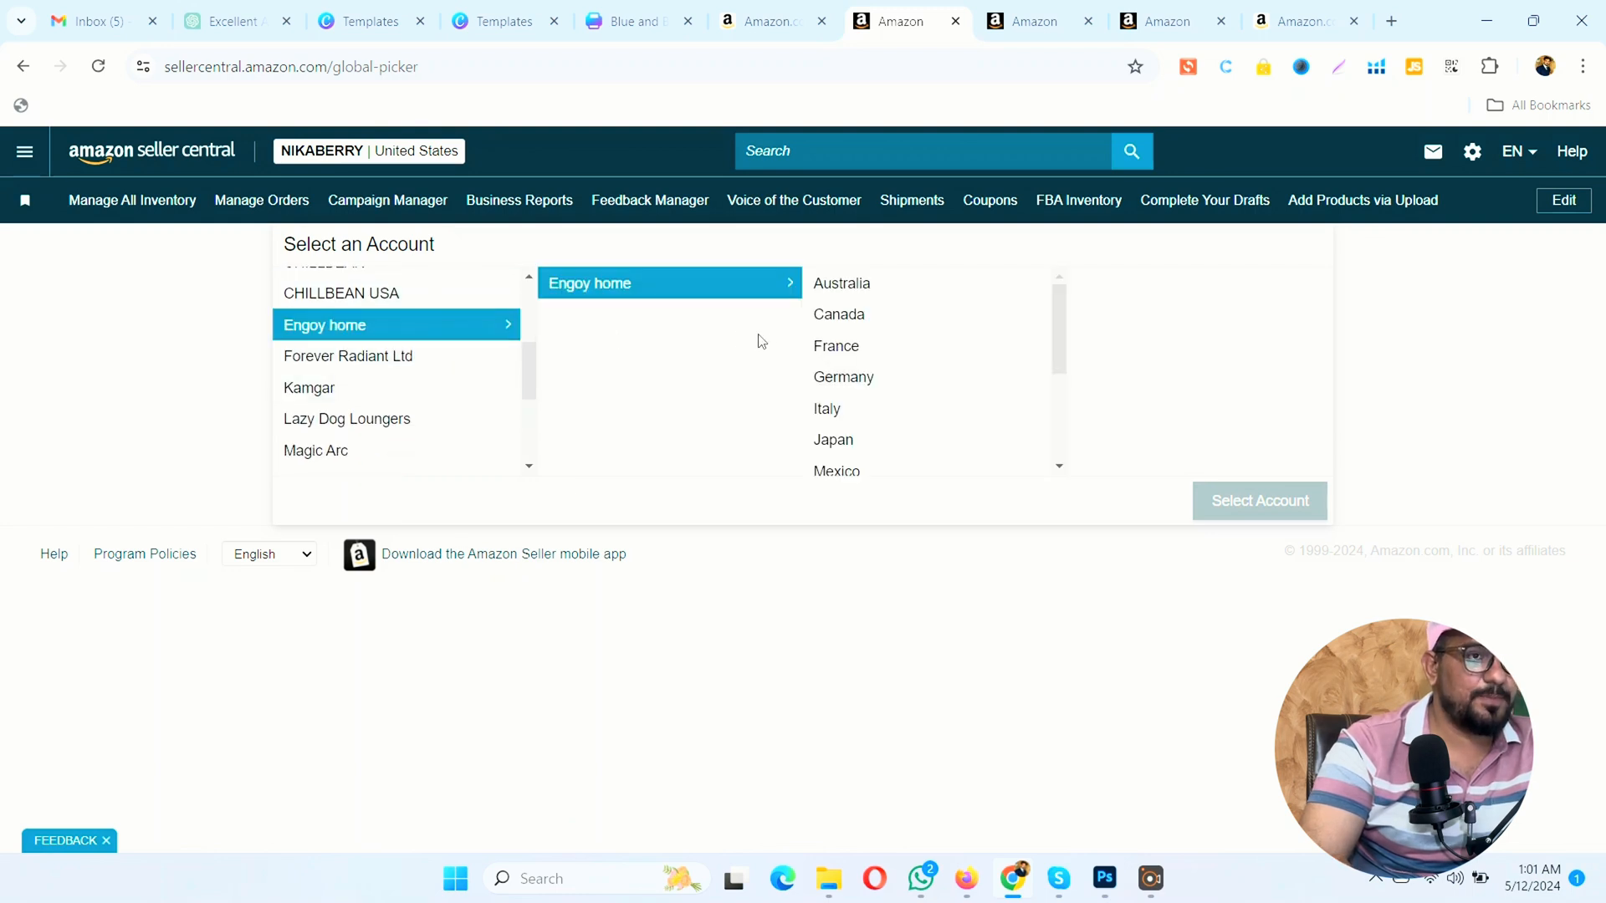
{"action": "scroll", "coordinate": [843, 437], "scroll_direction": "down", "scroll_amount": 2}
{"action": "left_click", "coordinate": [854, 460]}
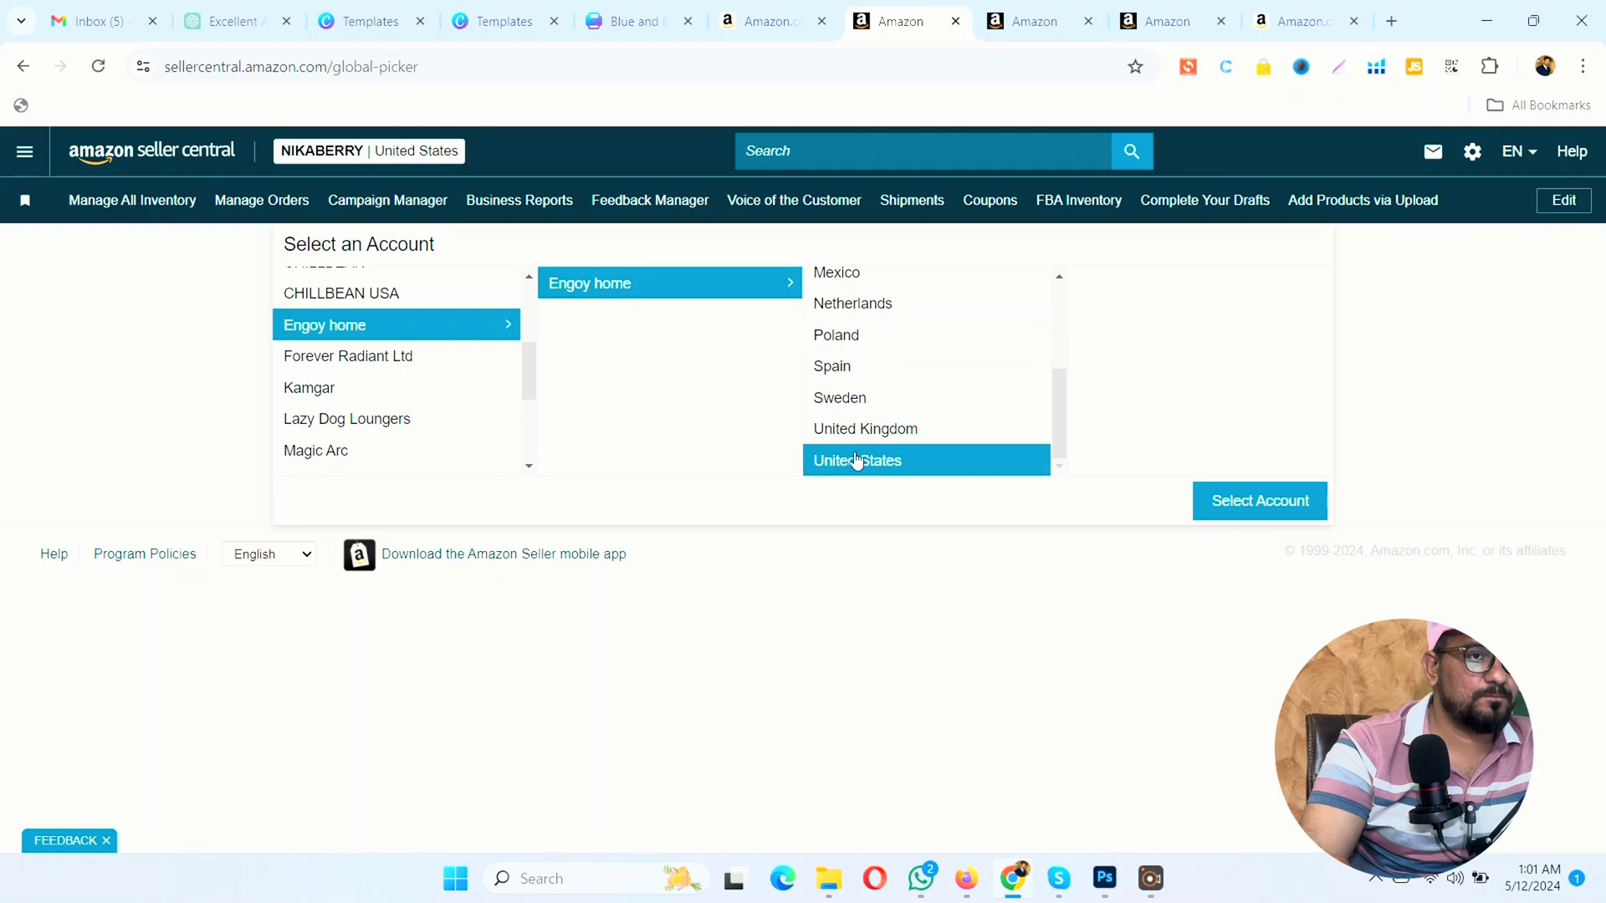
{"action": "left_click", "coordinate": [1228, 511]}
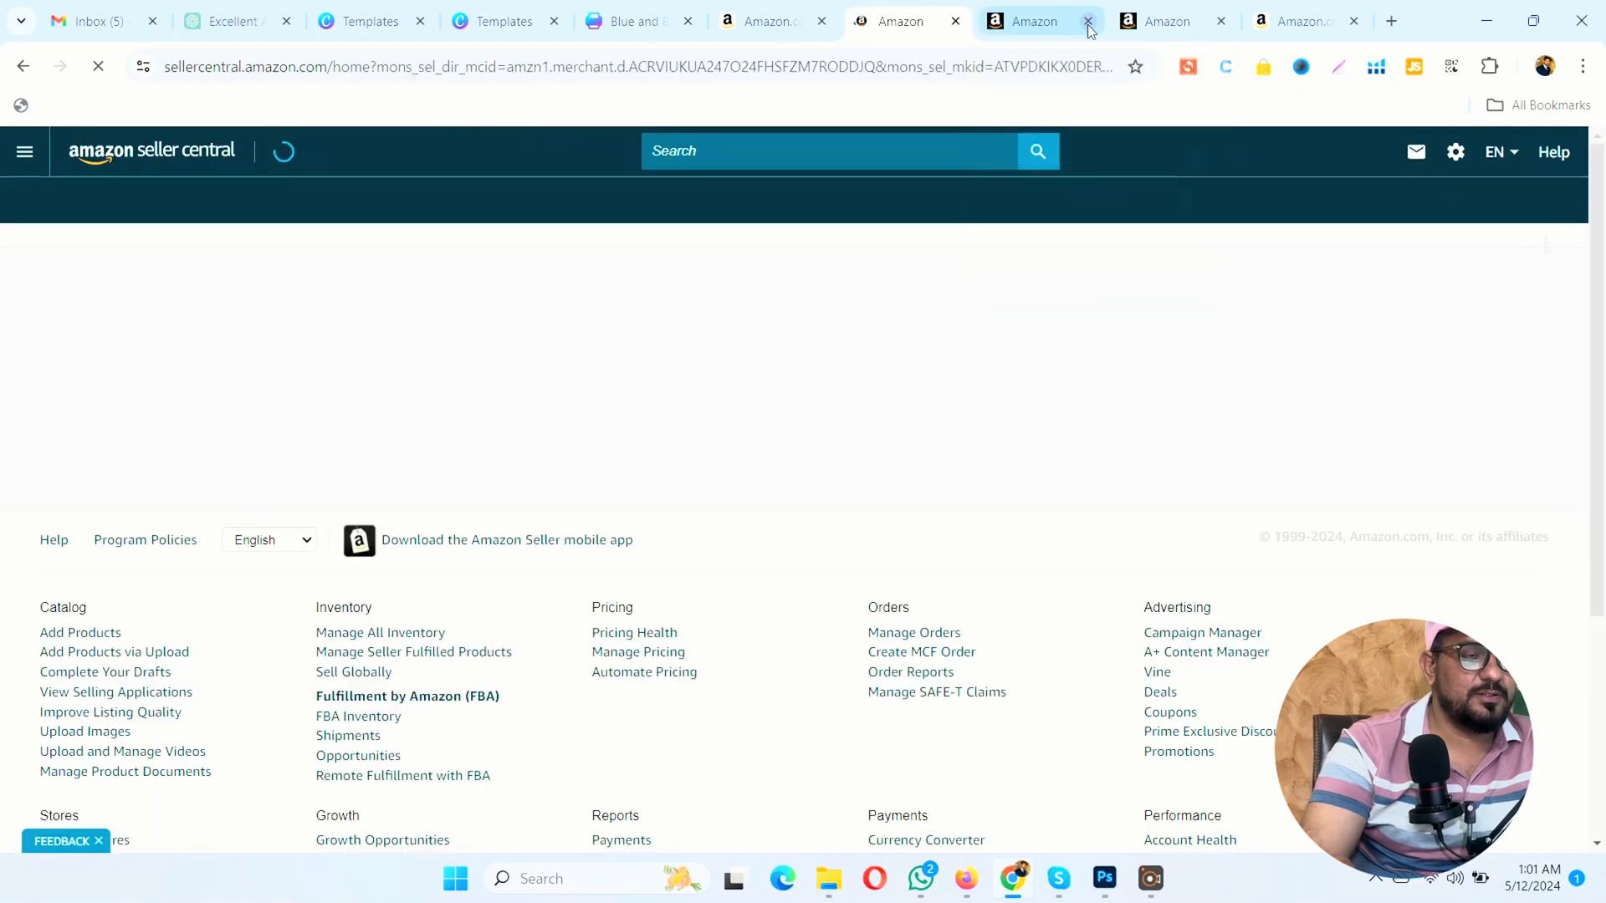
{"action": "left_click", "coordinate": [1087, 23]}
{"action": "left_click", "coordinate": [1087, 22]}
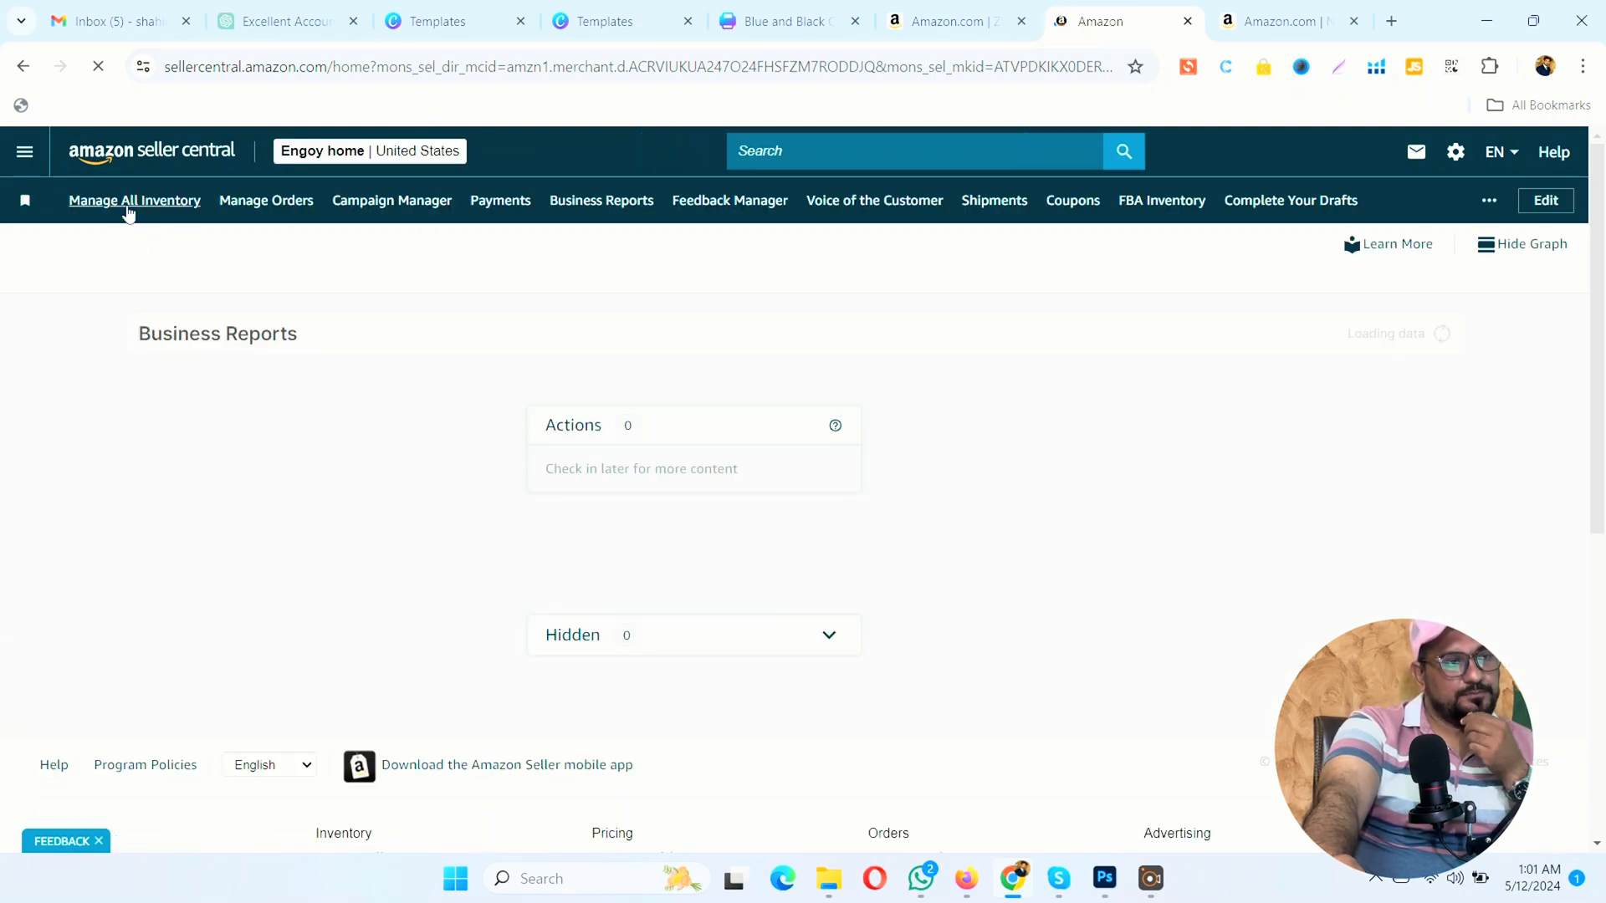
Step: In the inventory, expand the Faskomilo Greek Tea Sage variations and copy the Organic Marjoram Greek Spice listing
{"action": "left_click", "coordinate": [128, 213]}
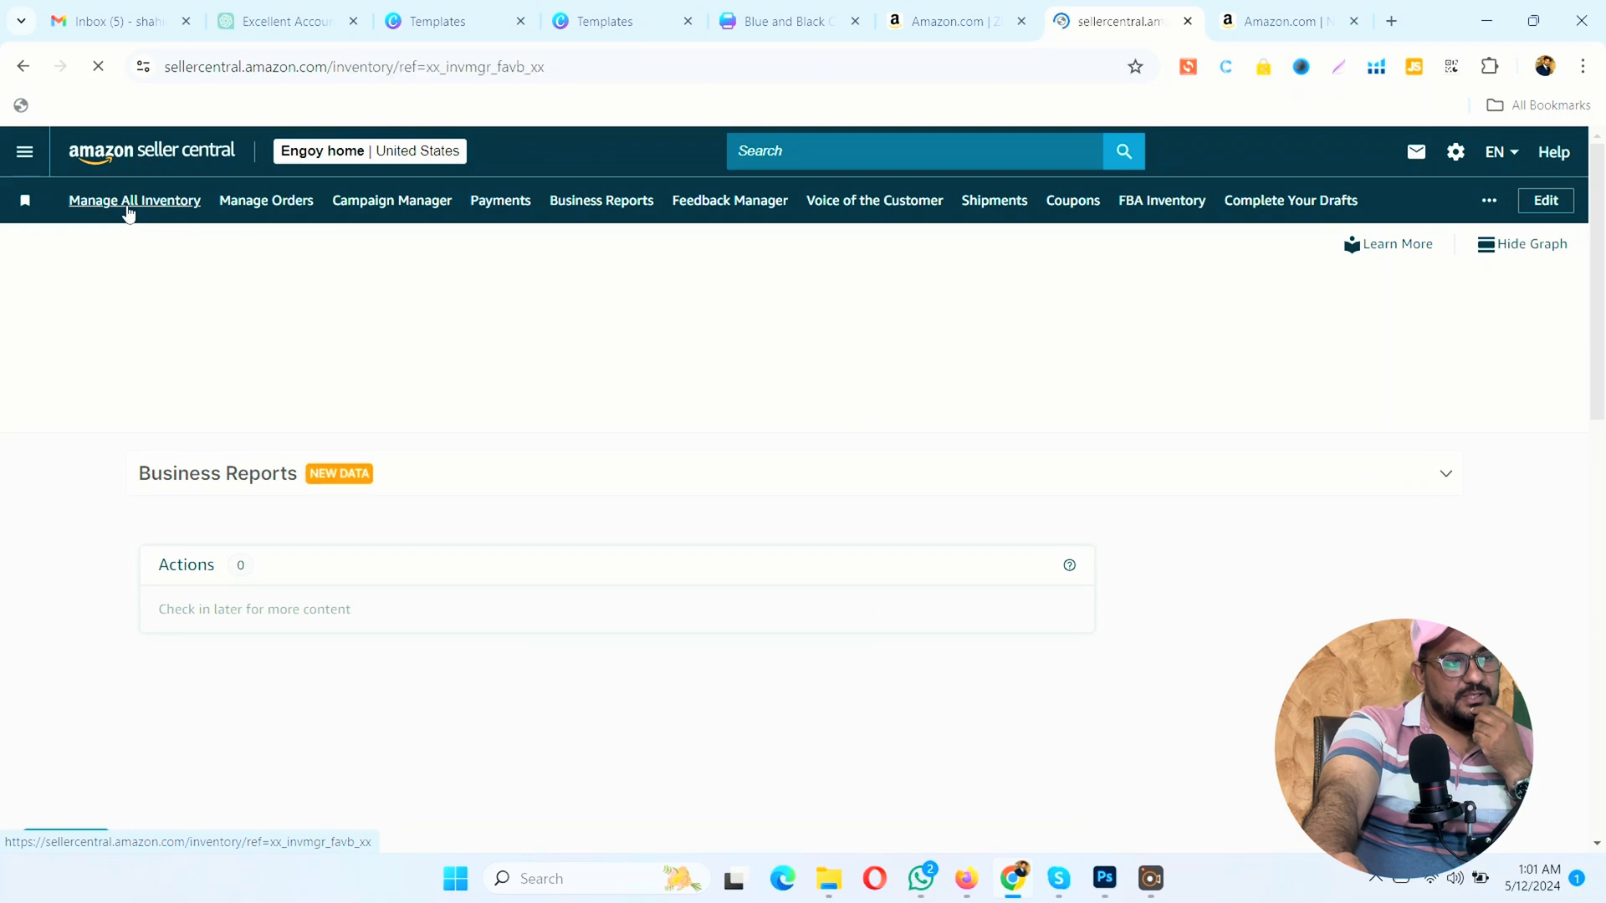
{"action": "scroll", "coordinate": [65, 325], "scroll_direction": "down", "scroll_amount": 2}
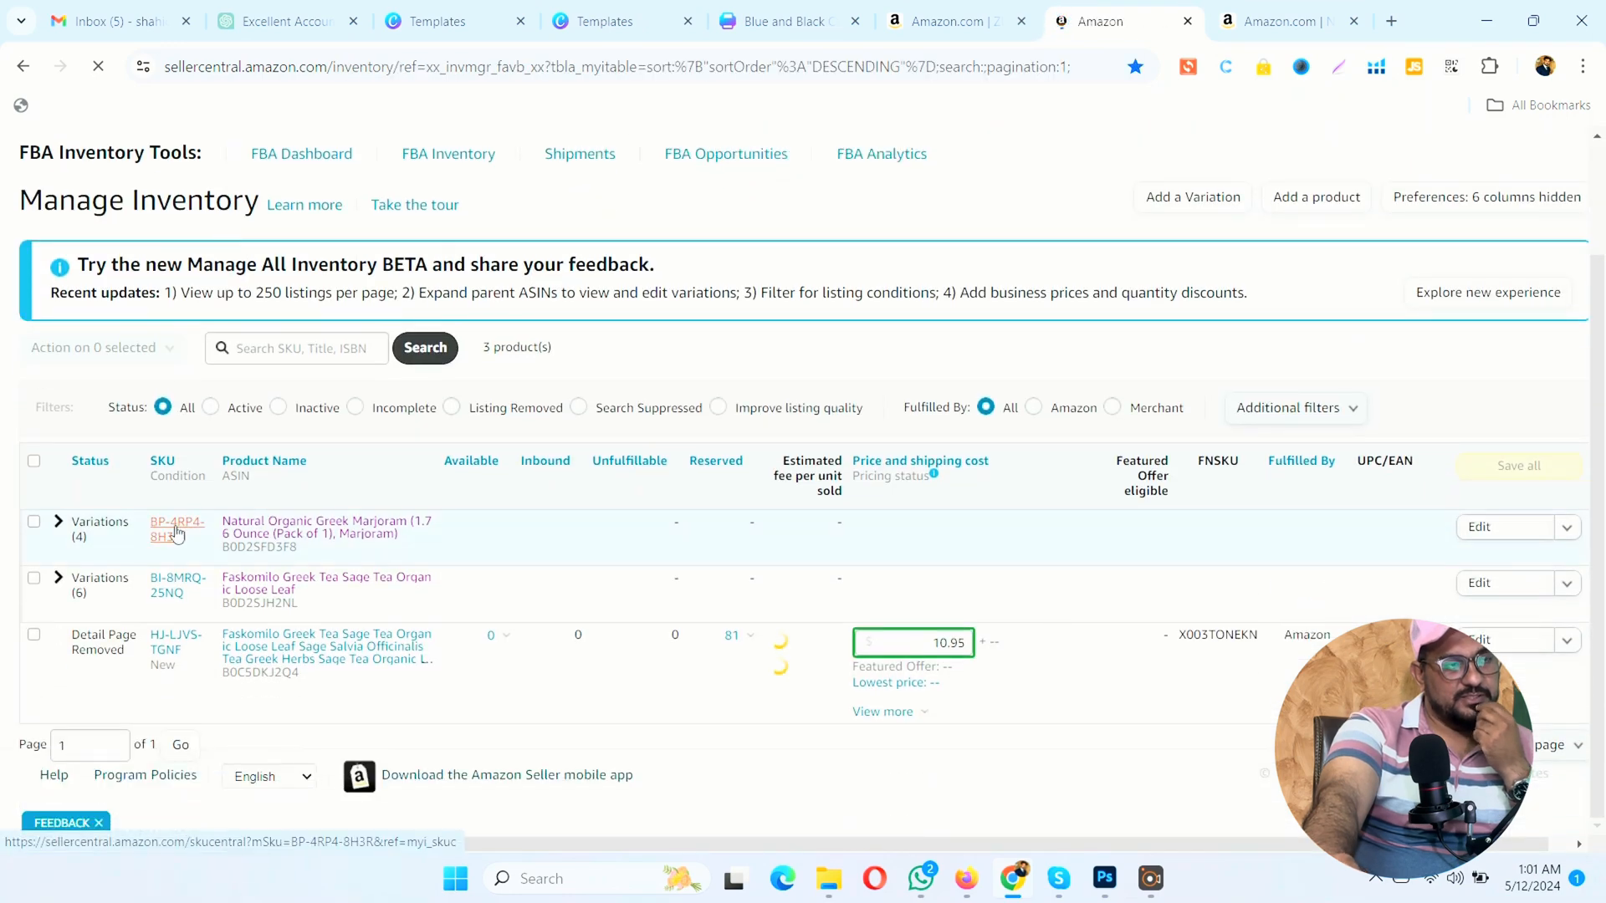
{"action": "left_click", "coordinate": [57, 579]}
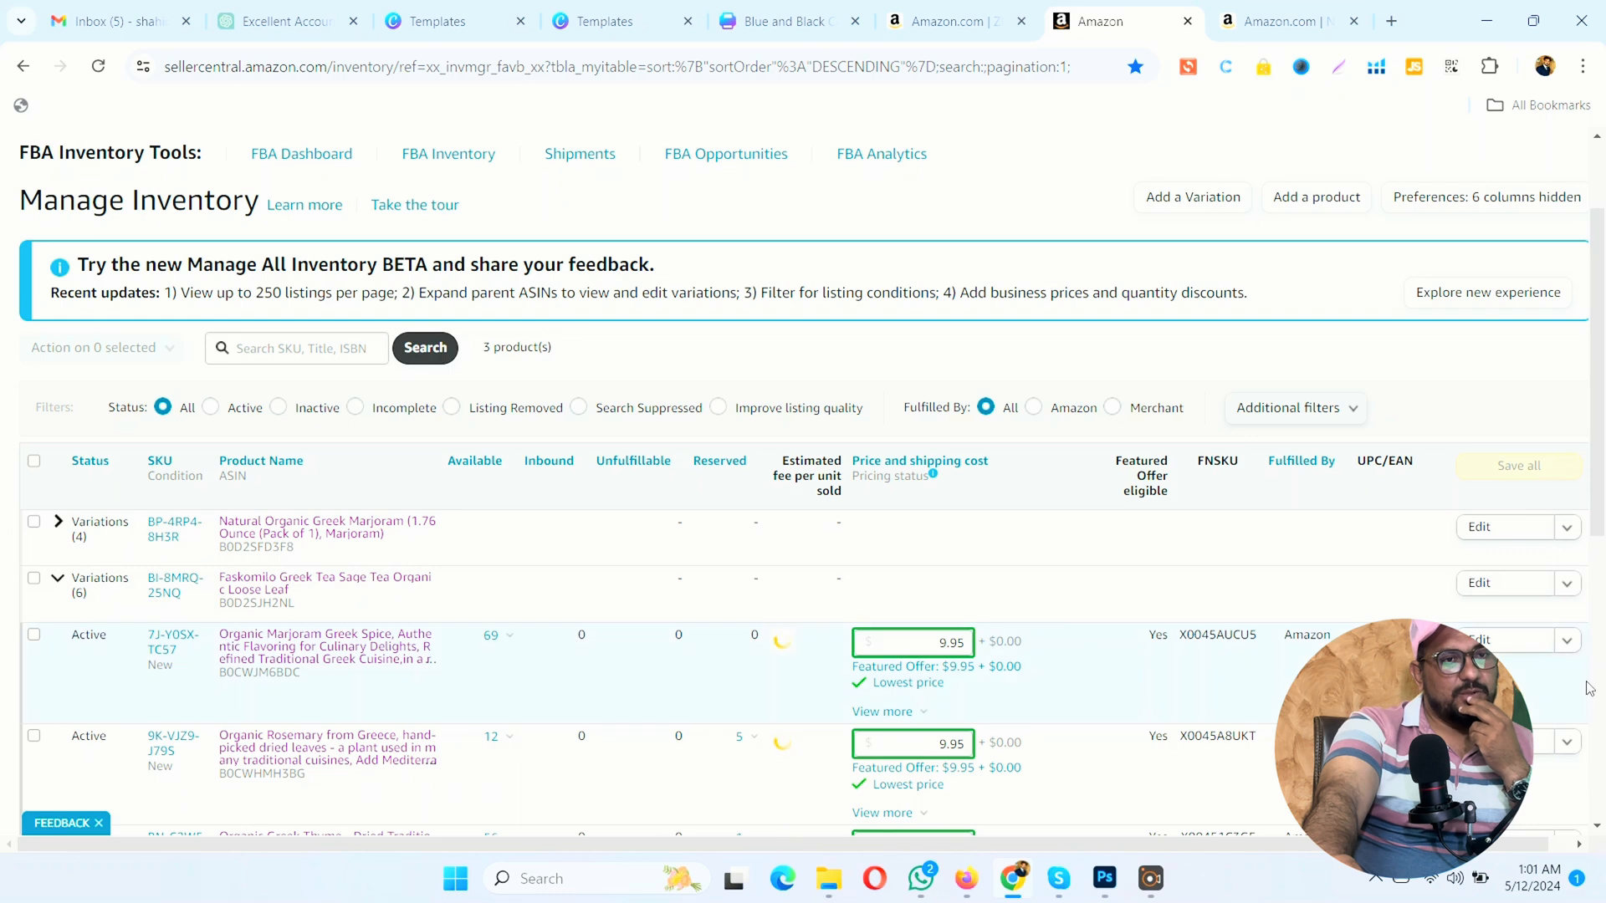
{"action": "left_click", "coordinate": [1566, 642]}
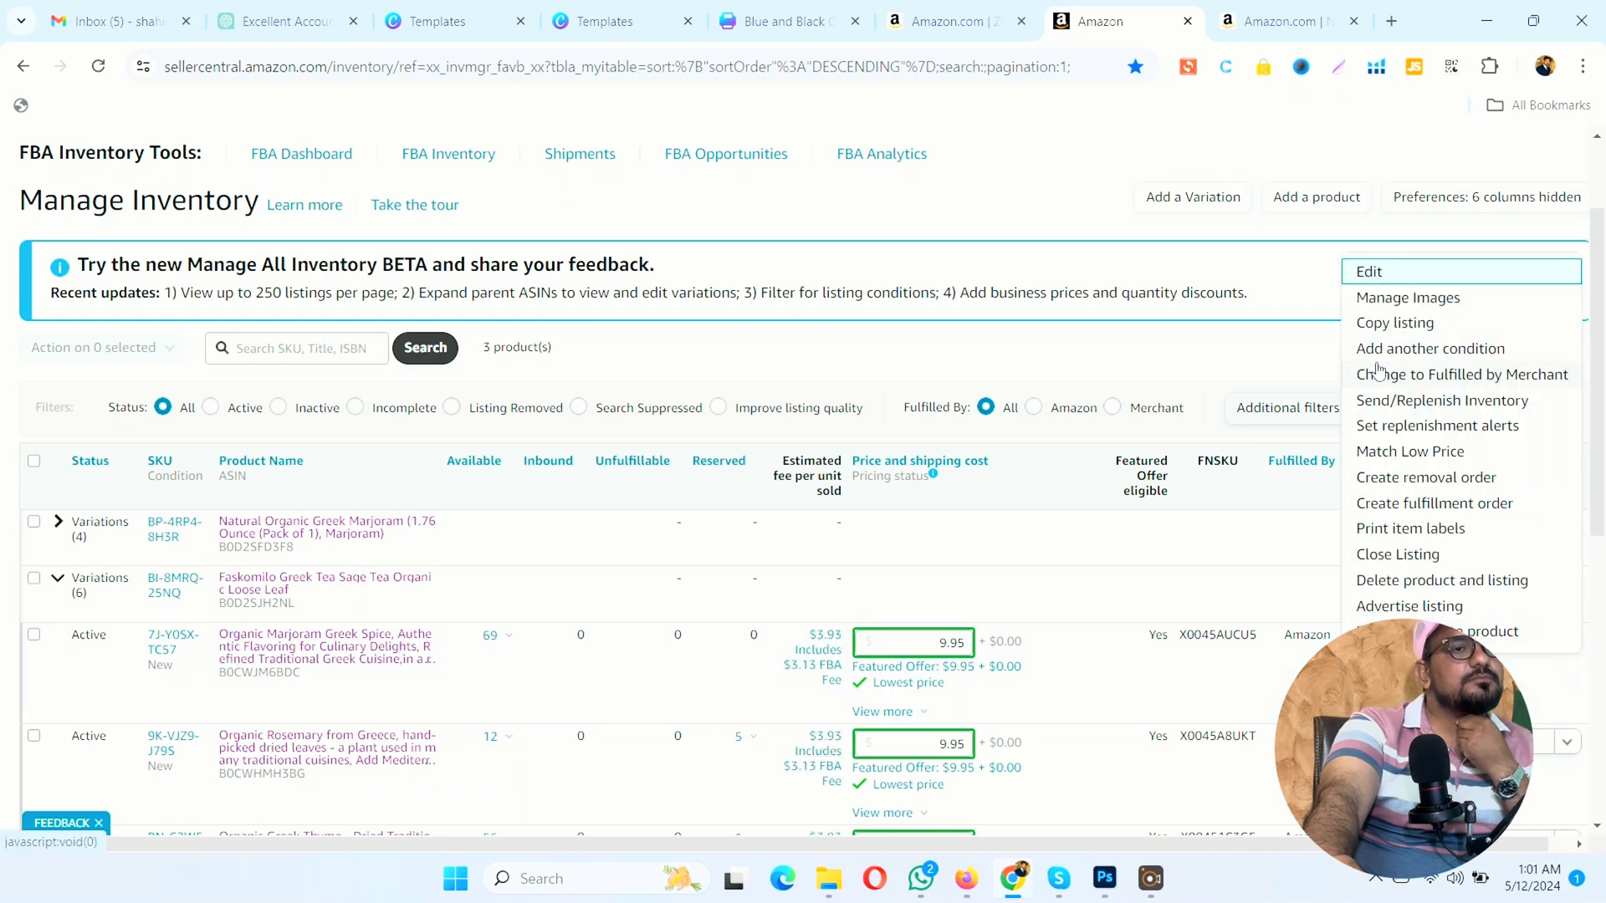
{"action": "left_click", "coordinate": [1390, 326]}
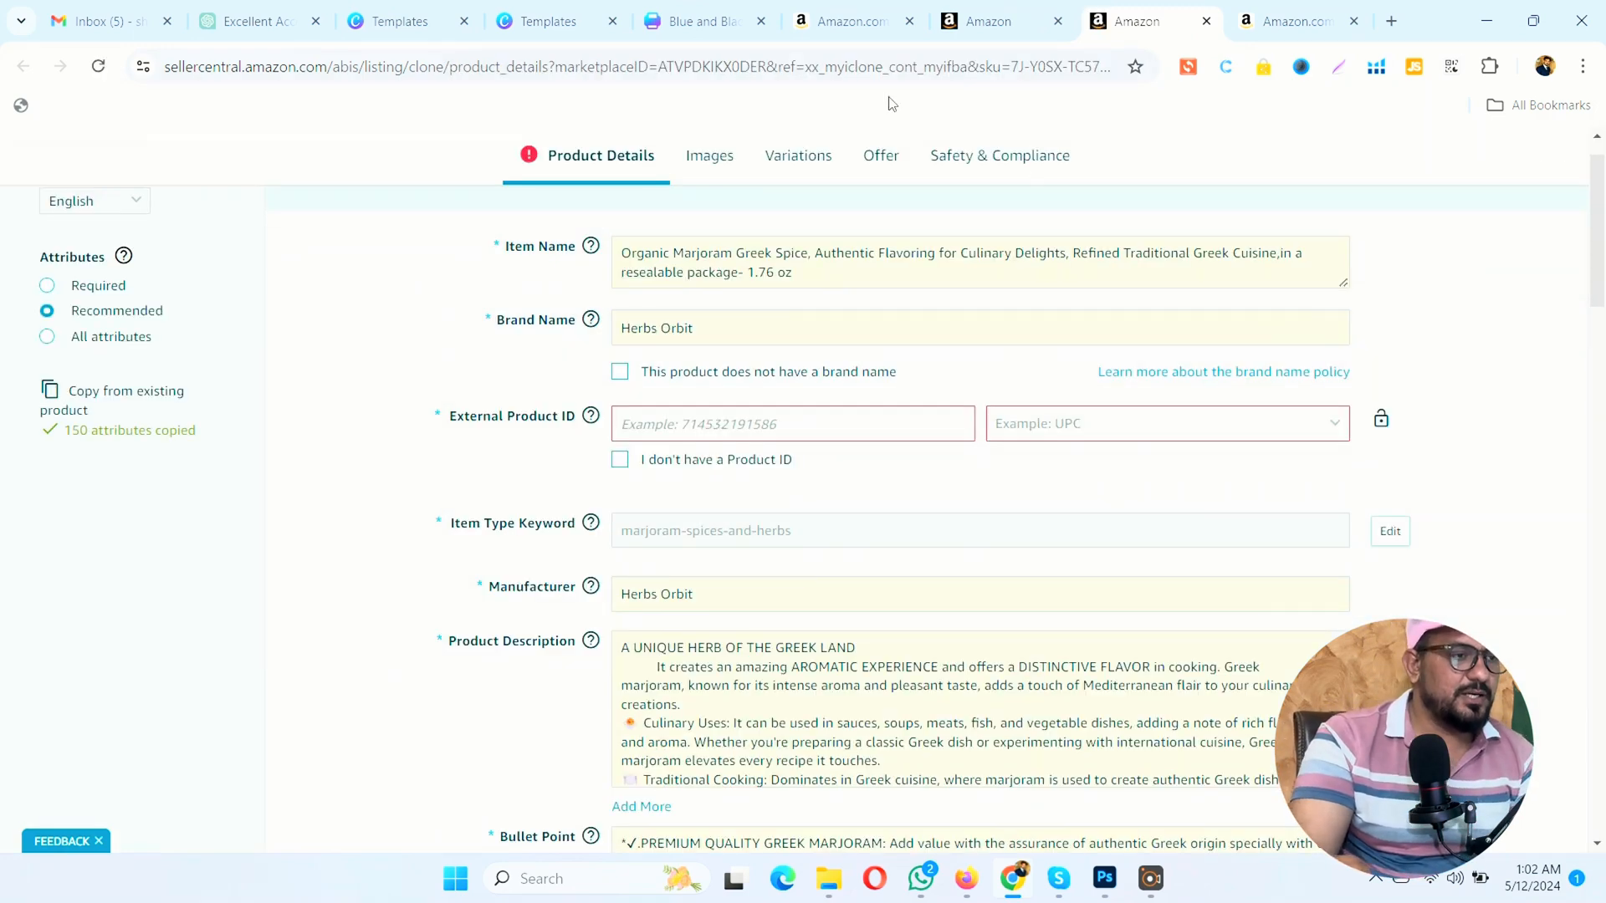
Step: Select Color as the only variation type for the copied marjoram listing
{"action": "left_click", "coordinate": [816, 157]}
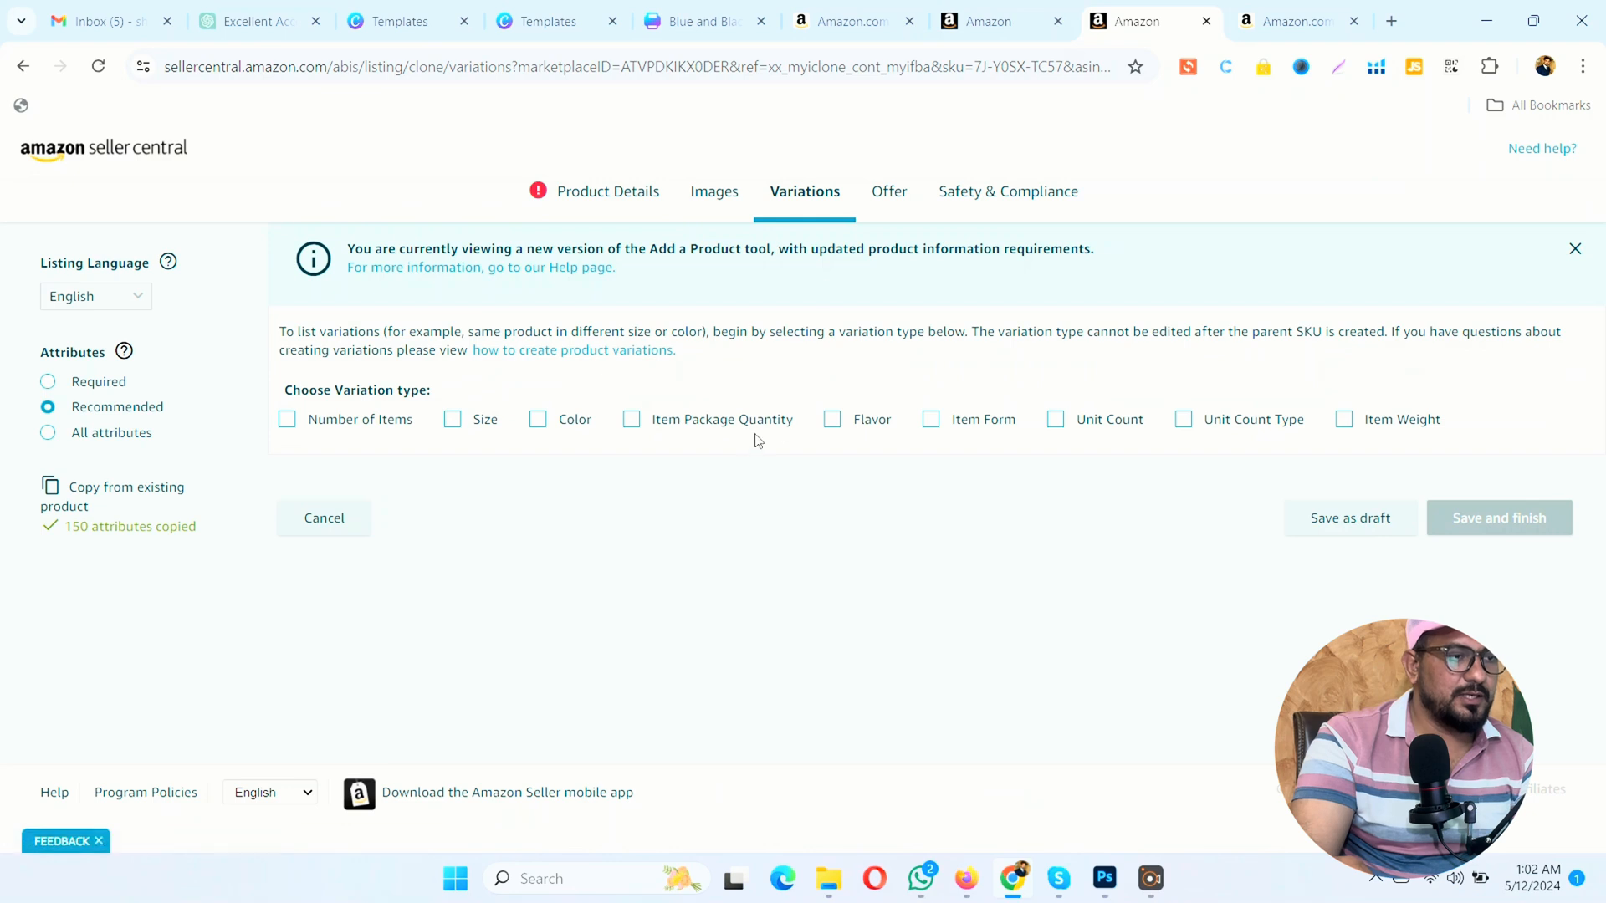
{"action": "left_click", "coordinate": [536, 425]}
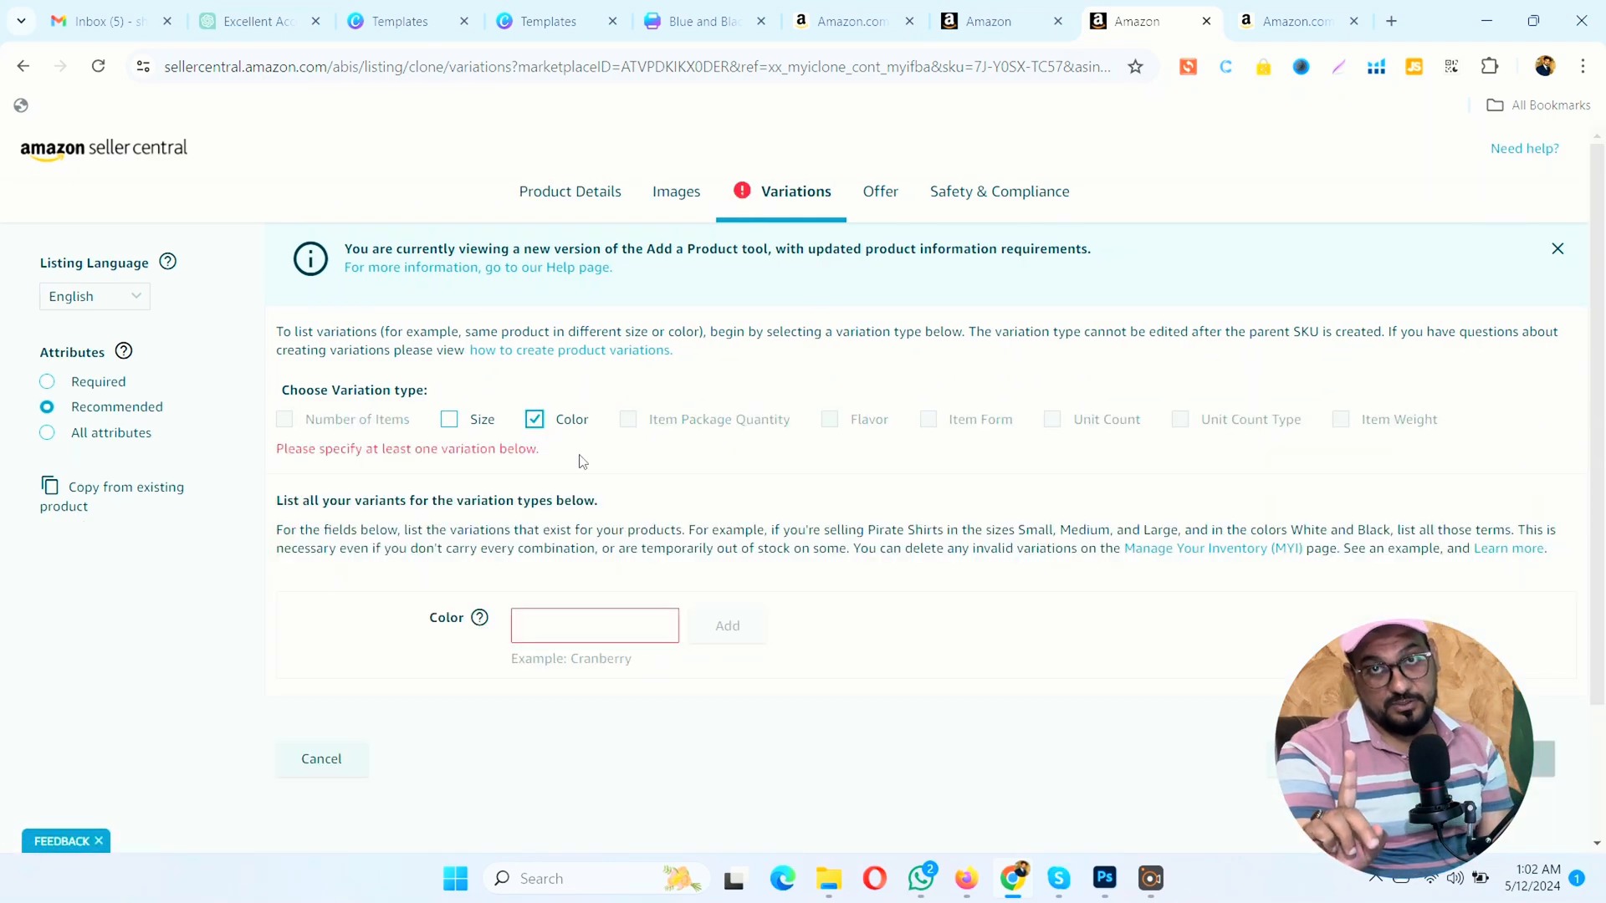
{"action": "scroll", "coordinate": [608, 470], "scroll_direction": "down", "scroll_amount": 1}
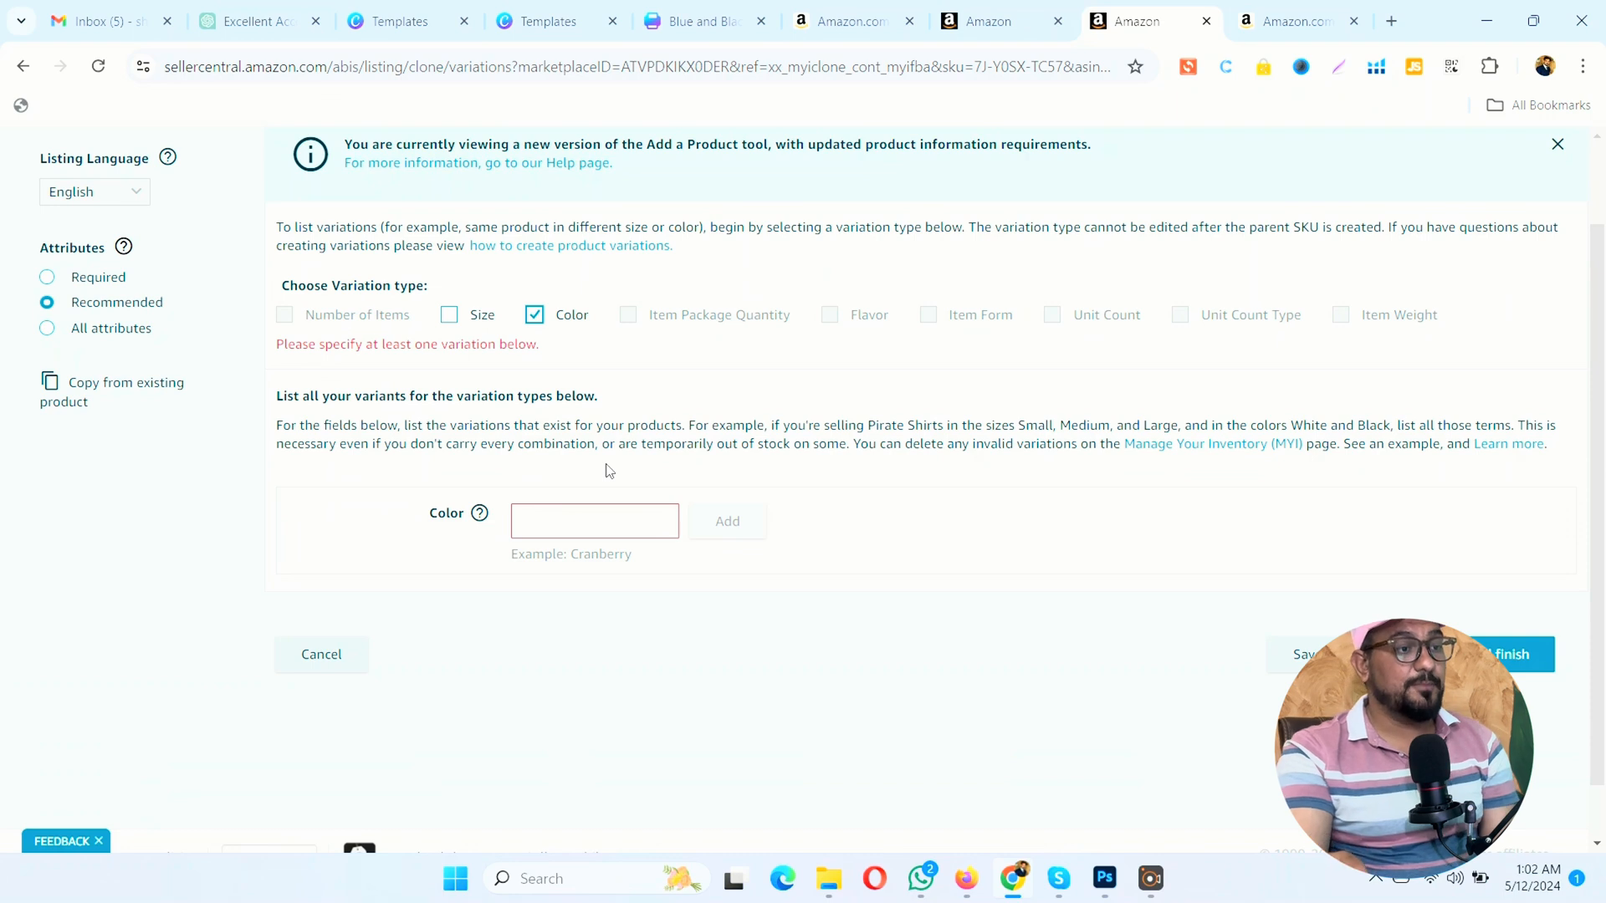
{"action": "scroll", "coordinate": [608, 470], "scroll_direction": "down", "scroll_amount": 1}
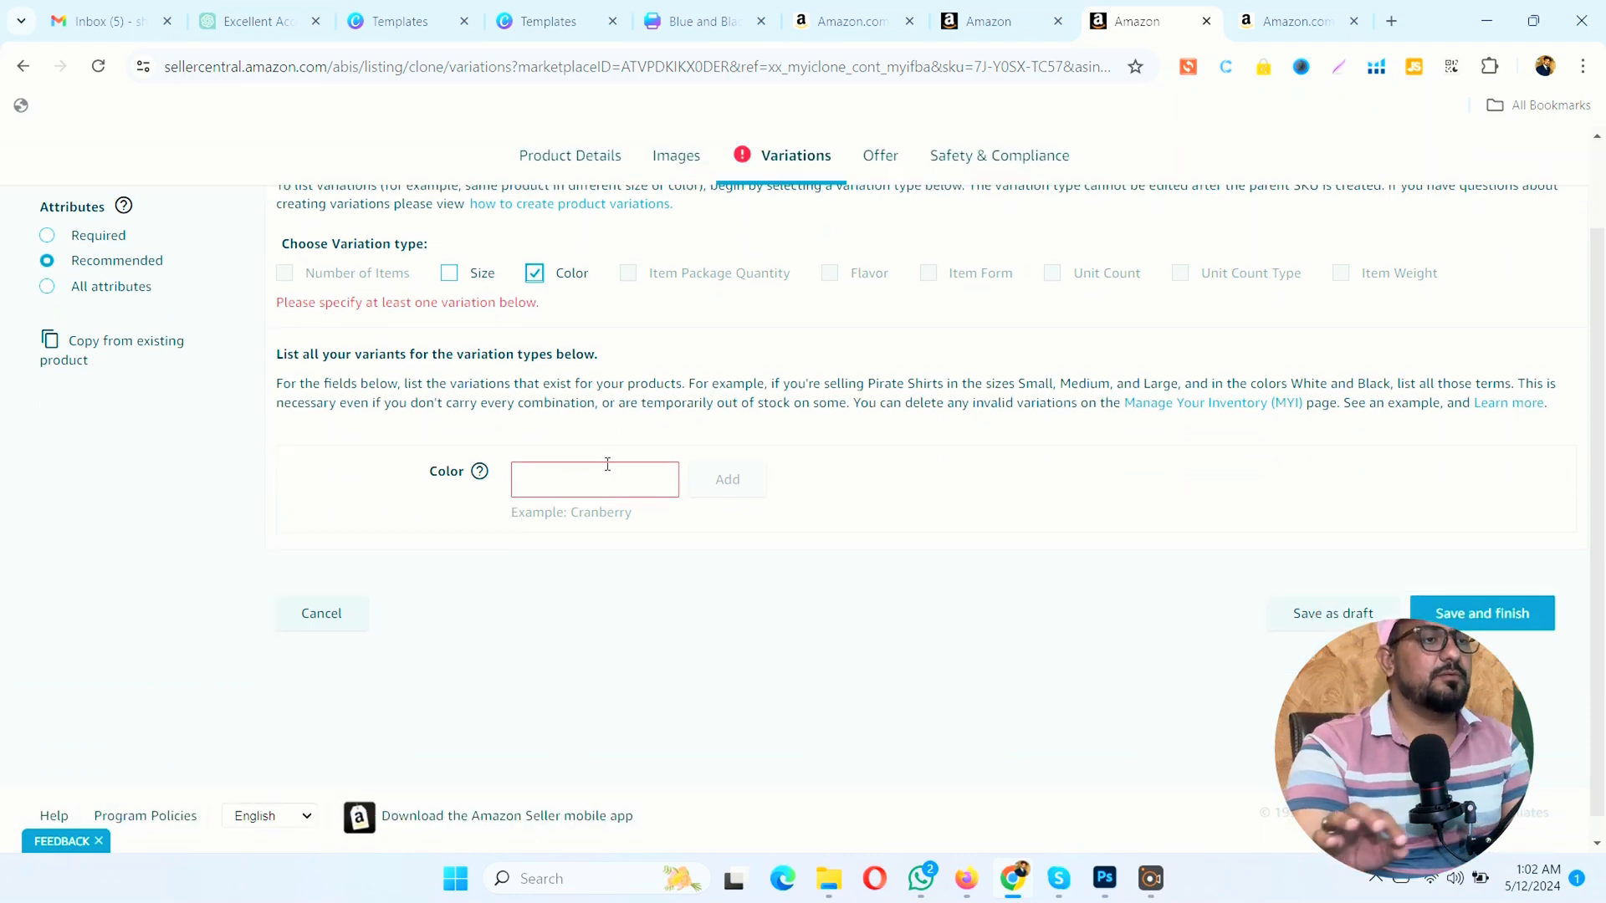
Step: Add Blue and Black as color variants of the copied marjoram listing
{"action": "left_click", "coordinate": [606, 464]}
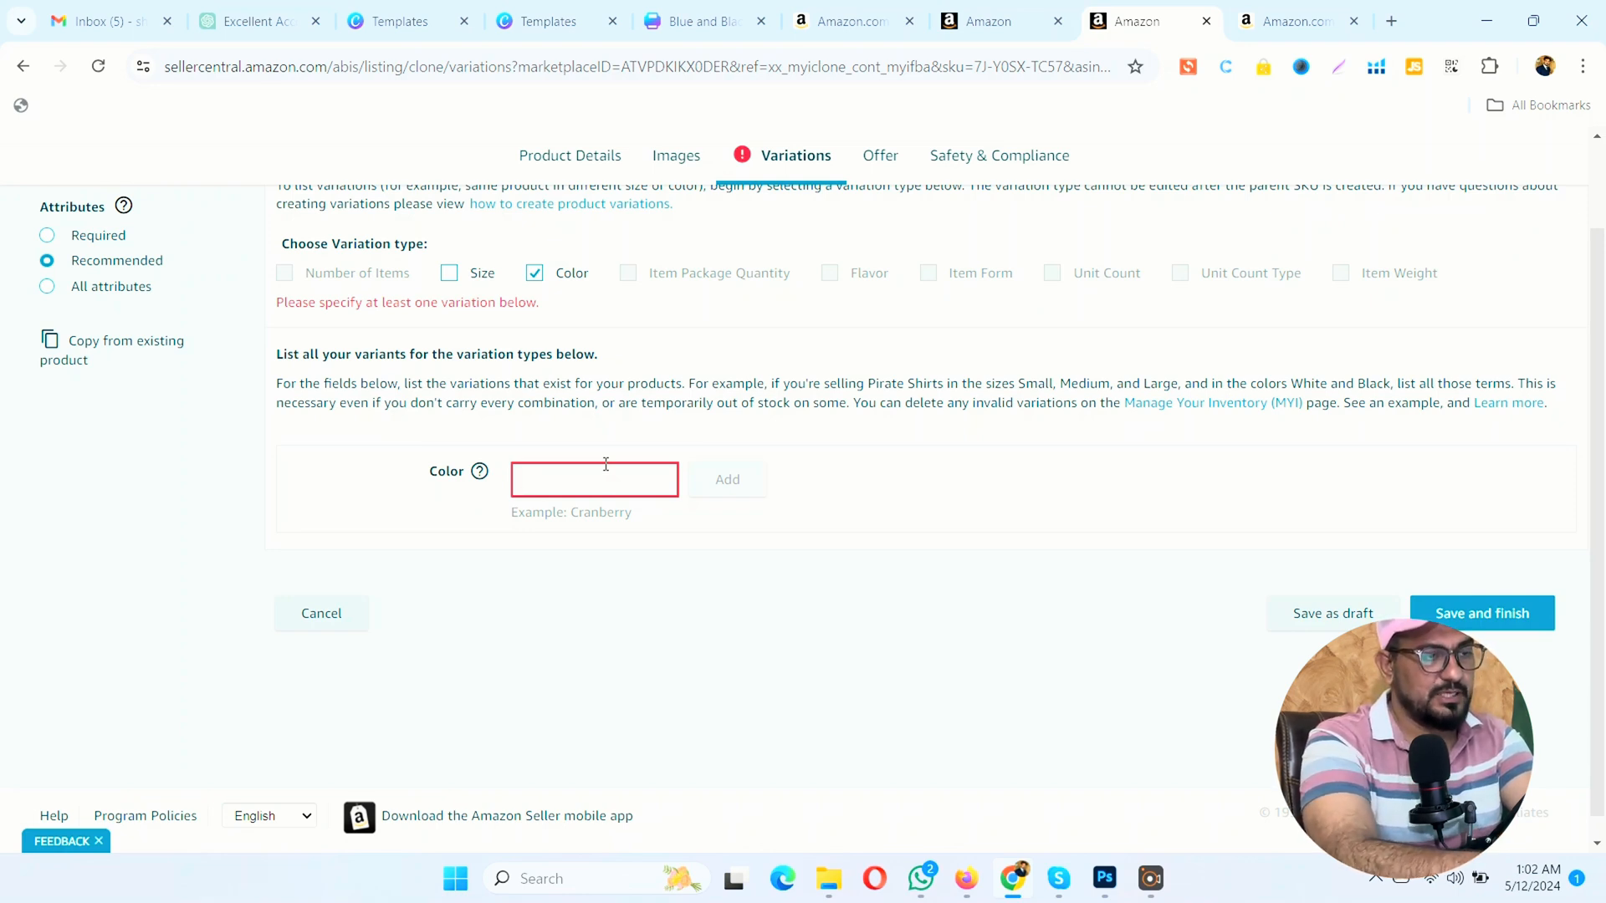
{"action": "type", "text": "Blue"}
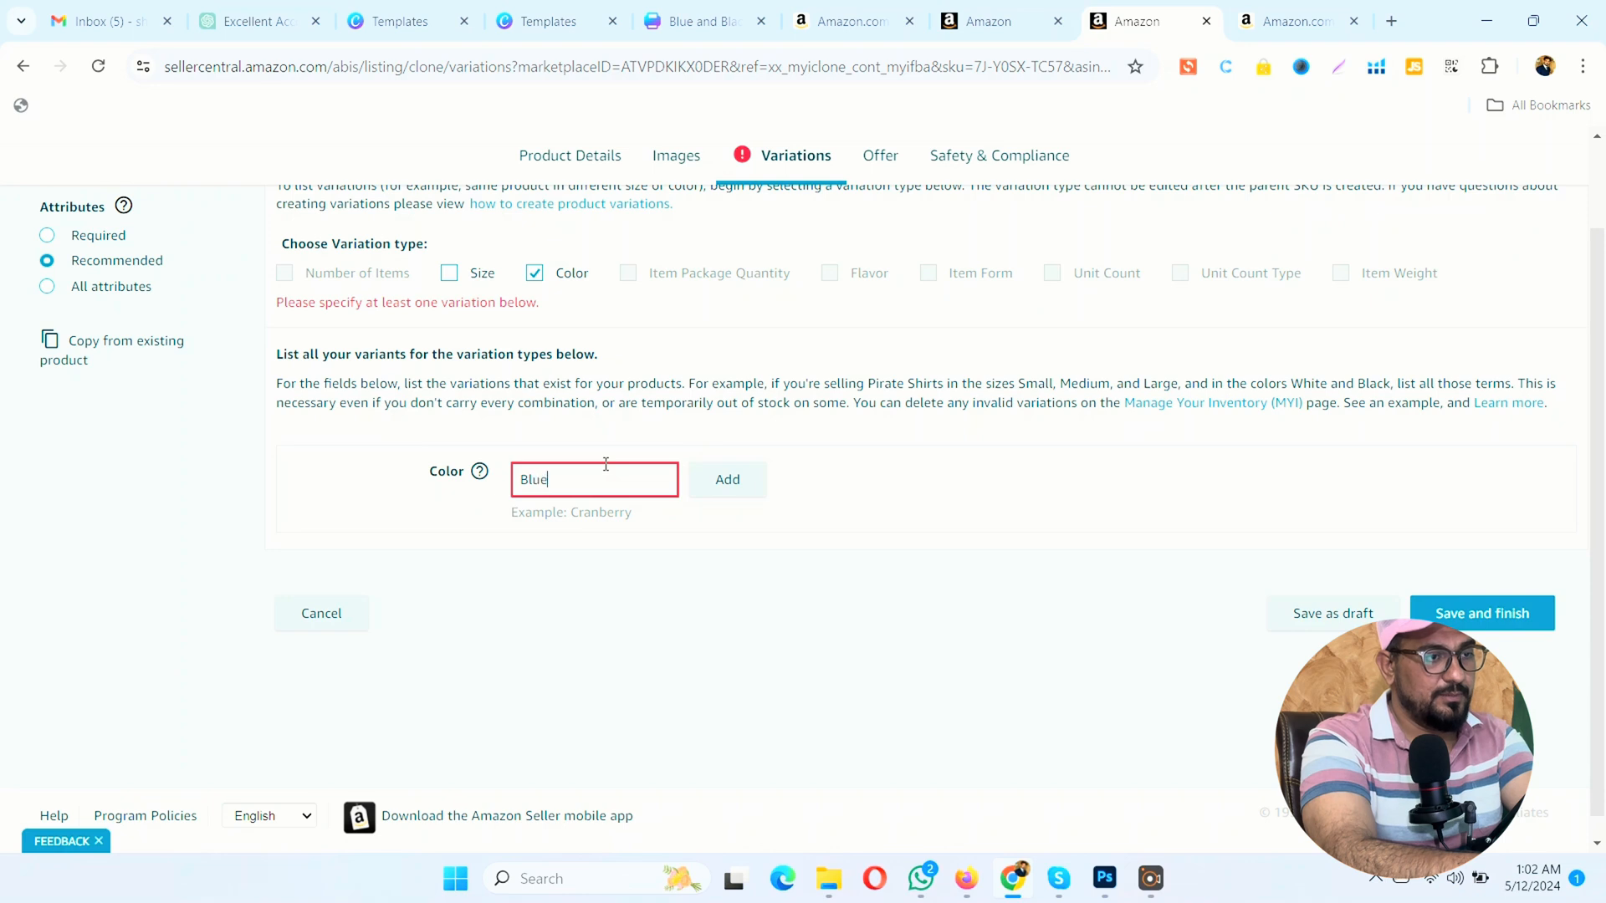
{"action": "left_click", "coordinate": [702, 474]}
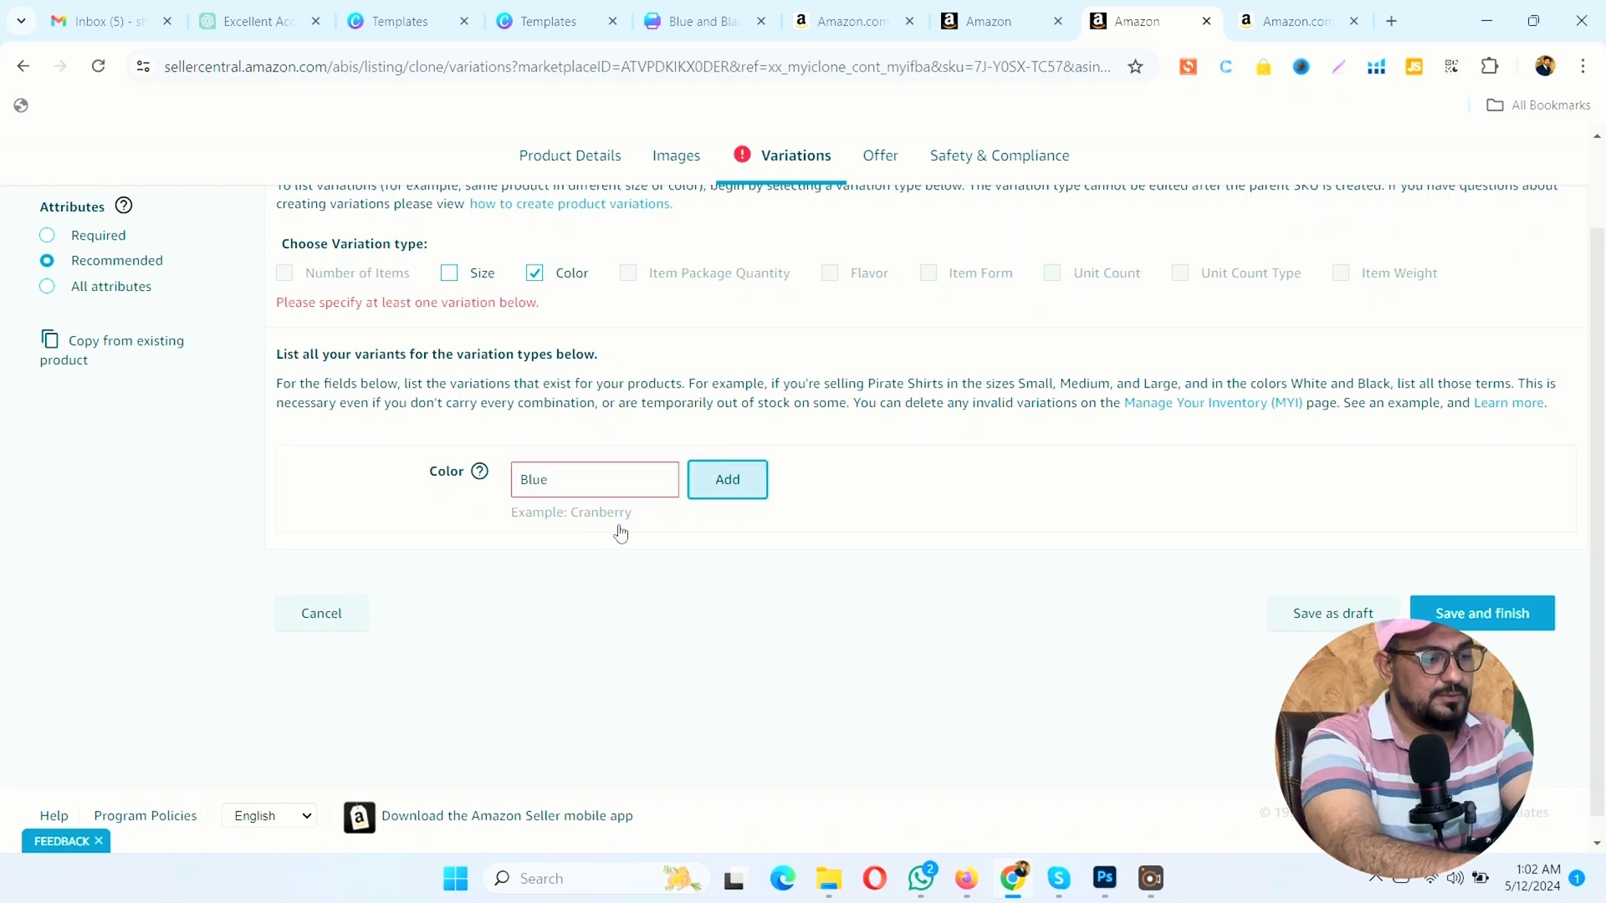
{"action": "left_click", "coordinate": [593, 465]}
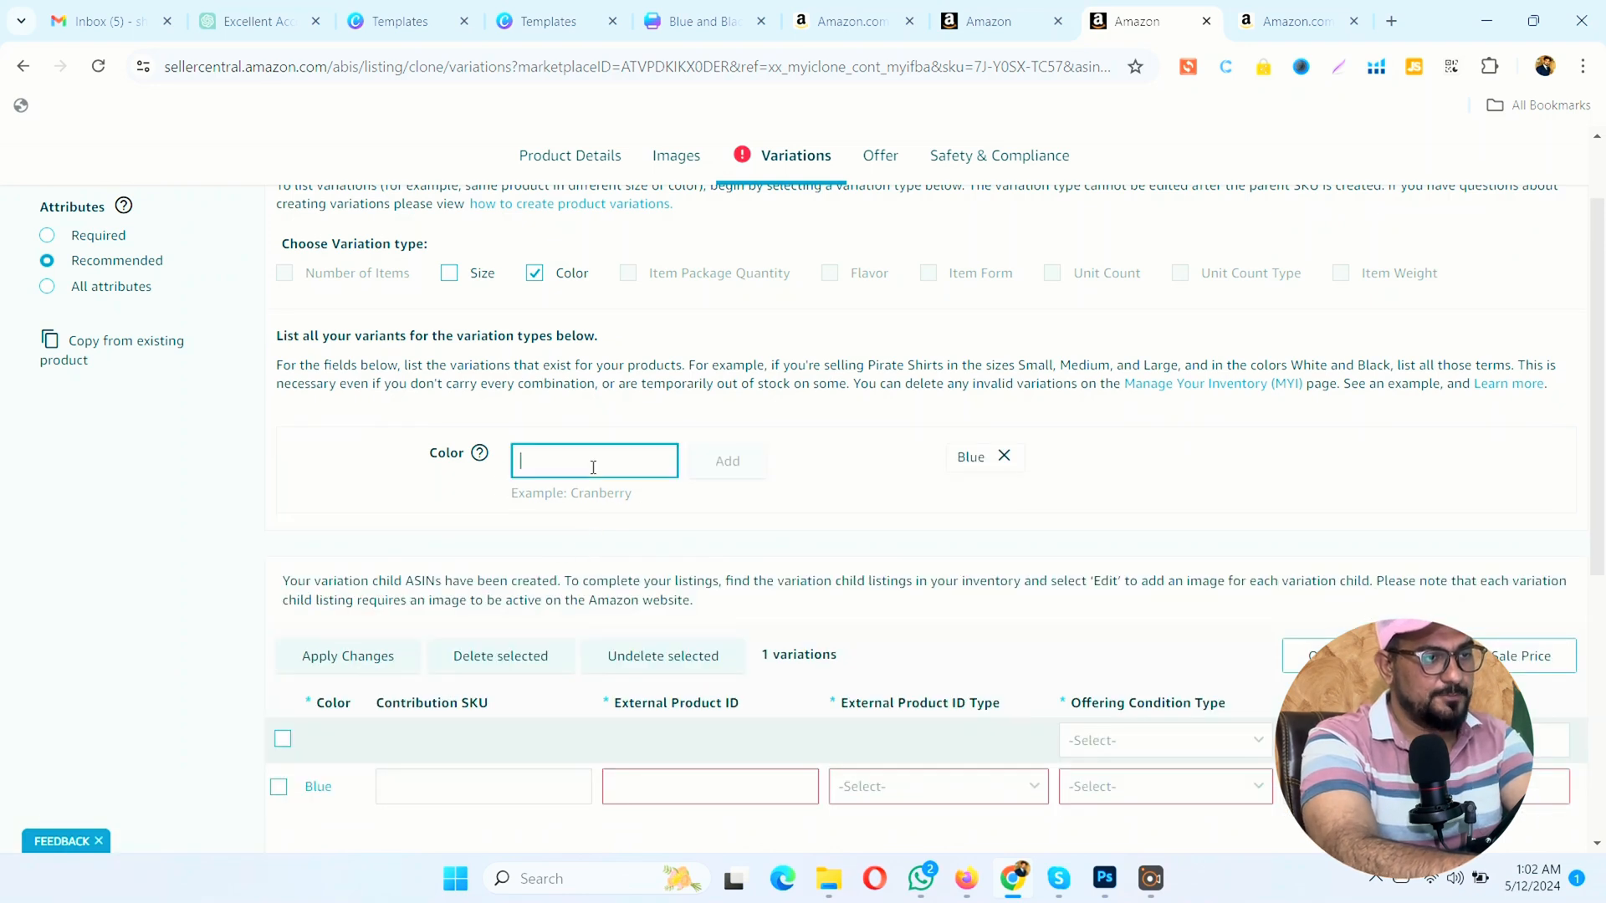
{"action": "type", "text": "Black"}
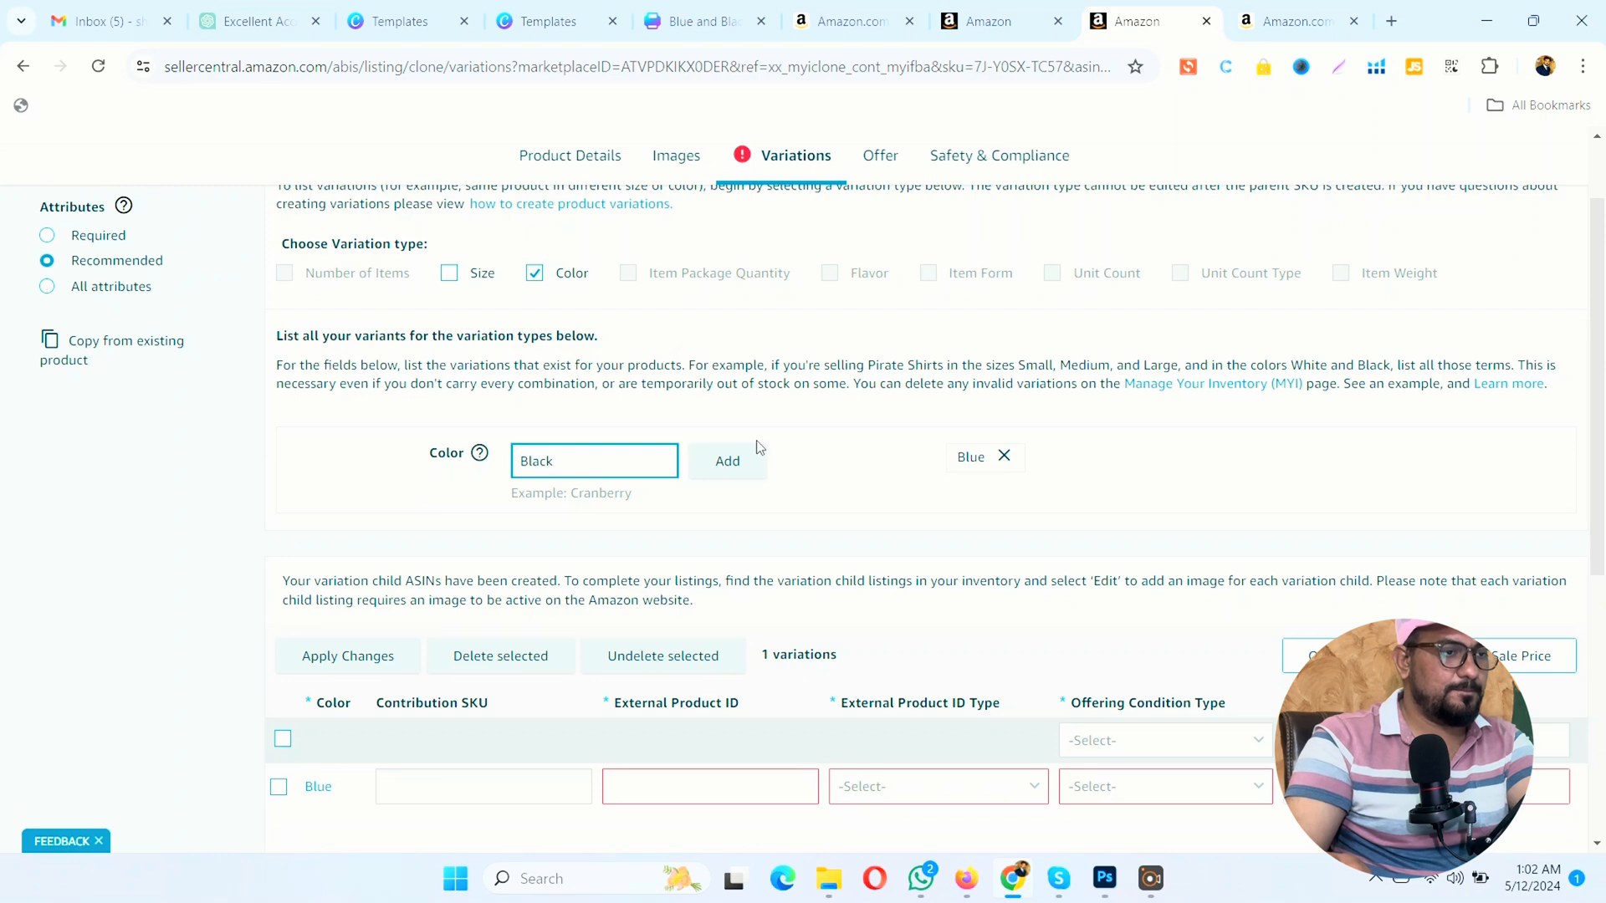
{"action": "left_click", "coordinate": [759, 447]}
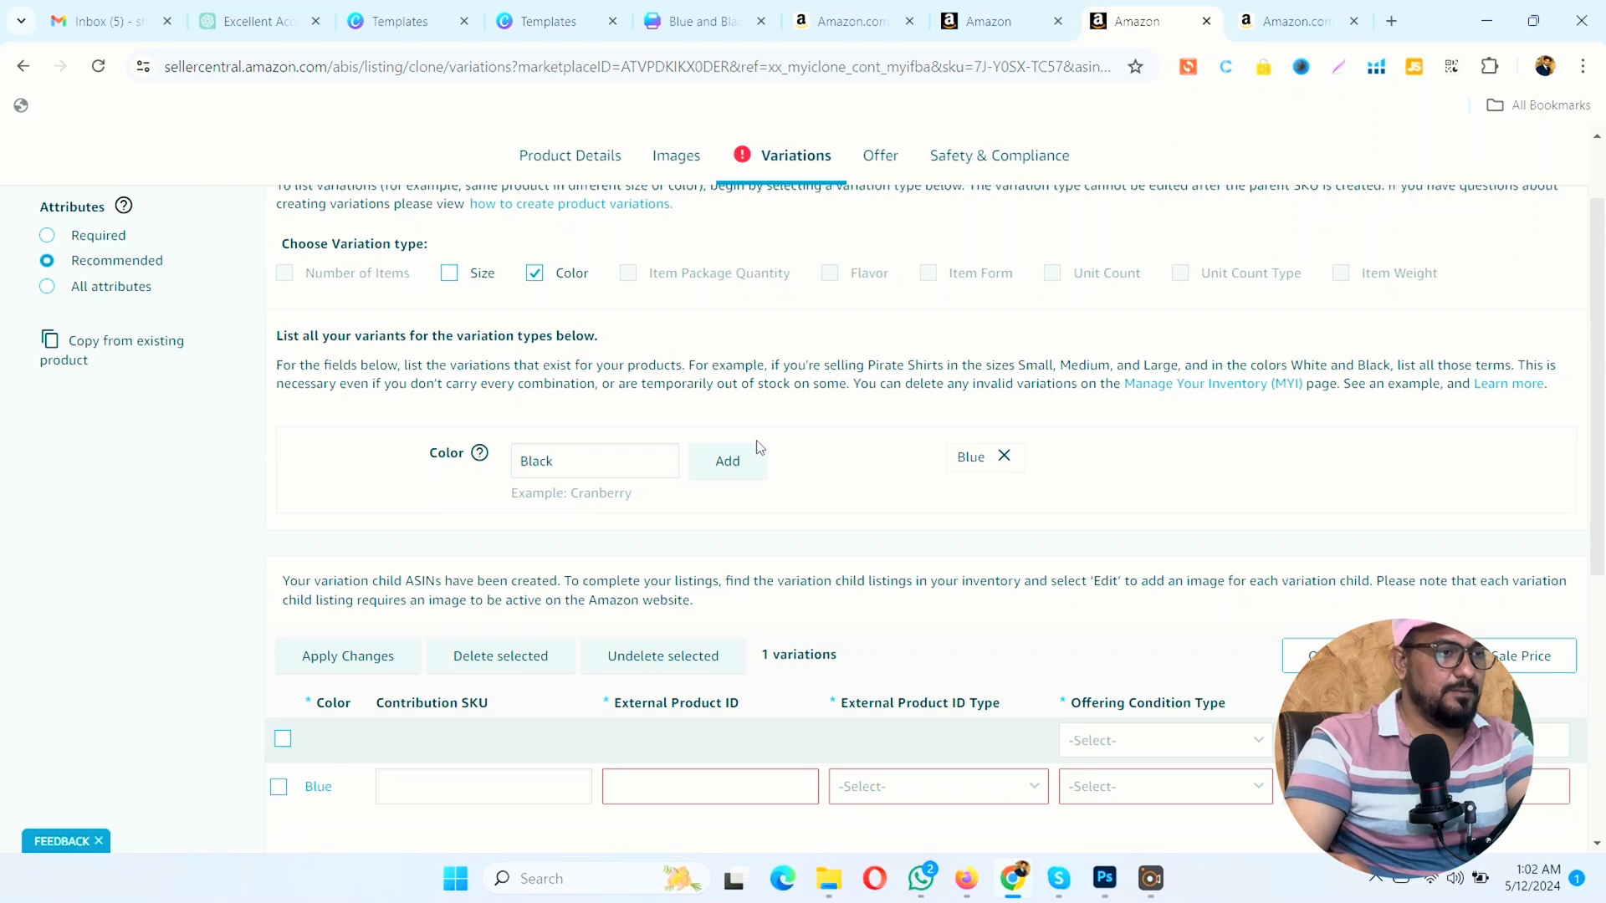
{"action": "left_click", "coordinate": [720, 460]}
Step: Add White and Yellow to the listing's color variants
{"action": "left_click", "coordinate": [583, 459]}
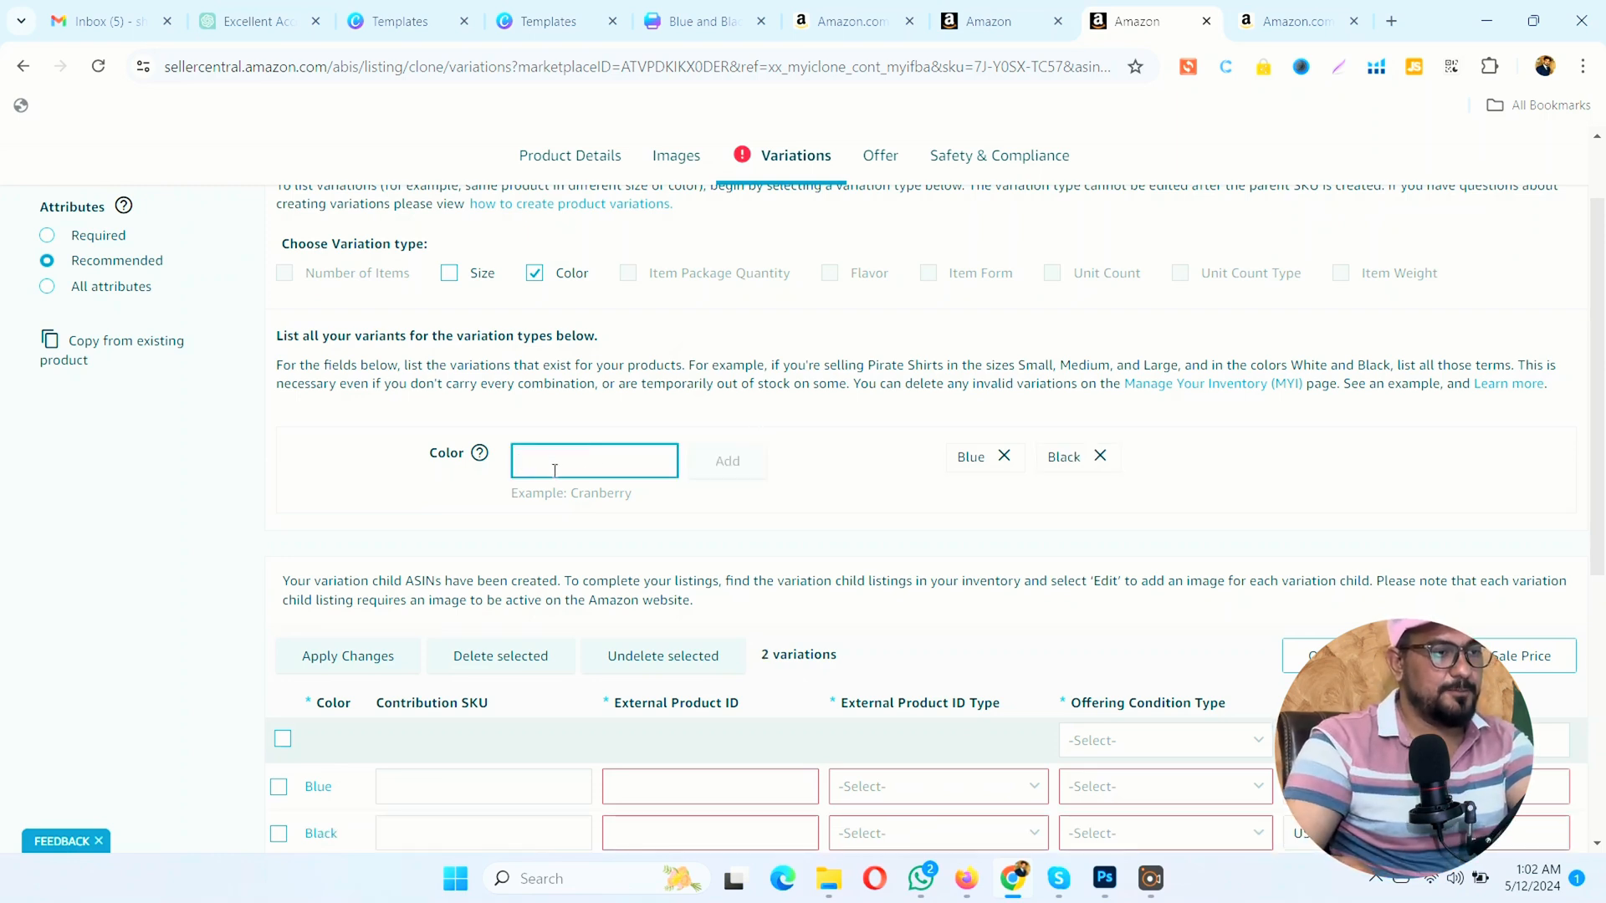
{"action": "type", "text": "White"}
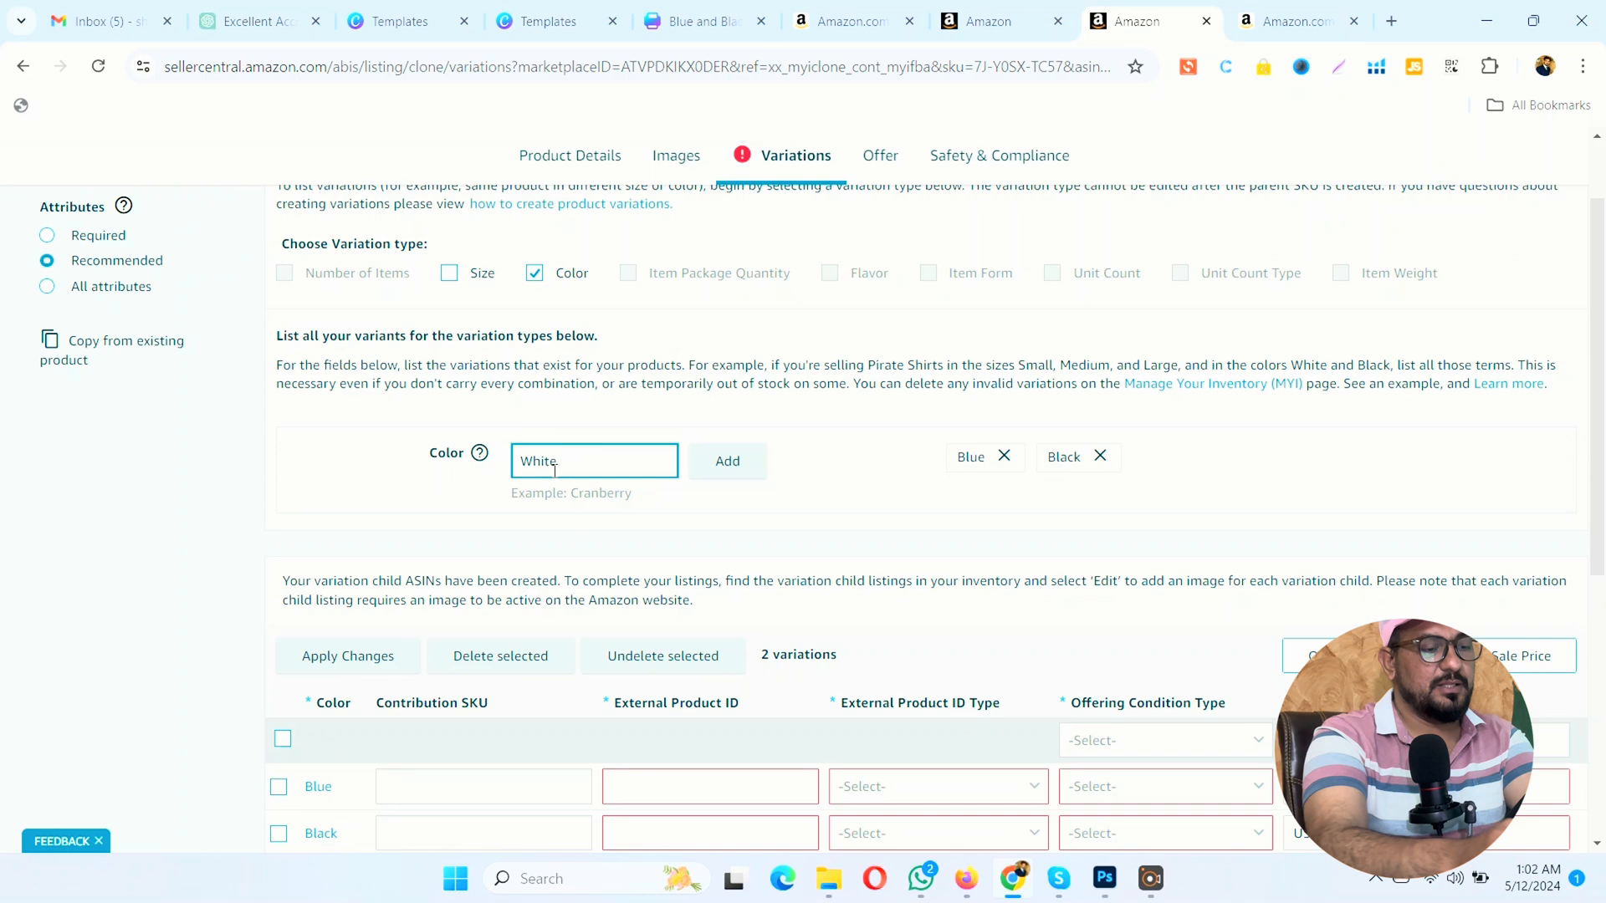
{"action": "left_click", "coordinate": [724, 463]}
{"action": "left_click", "coordinate": [720, 465]}
{"action": "left_click", "coordinate": [637, 470]}
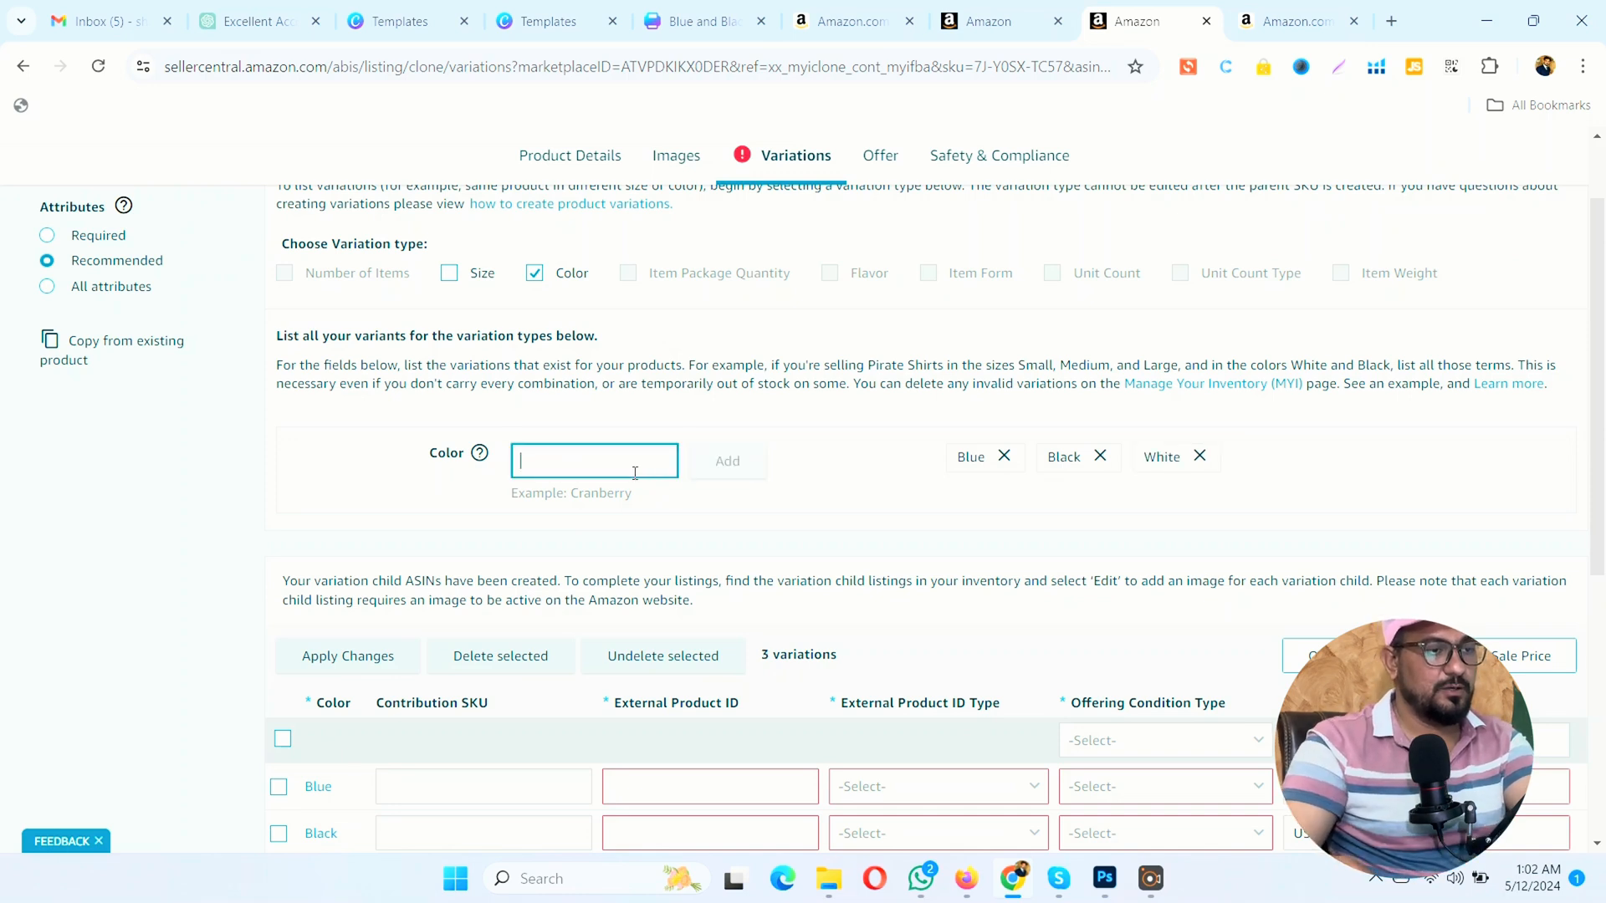
{"action": "type", "text": "Yellow"}
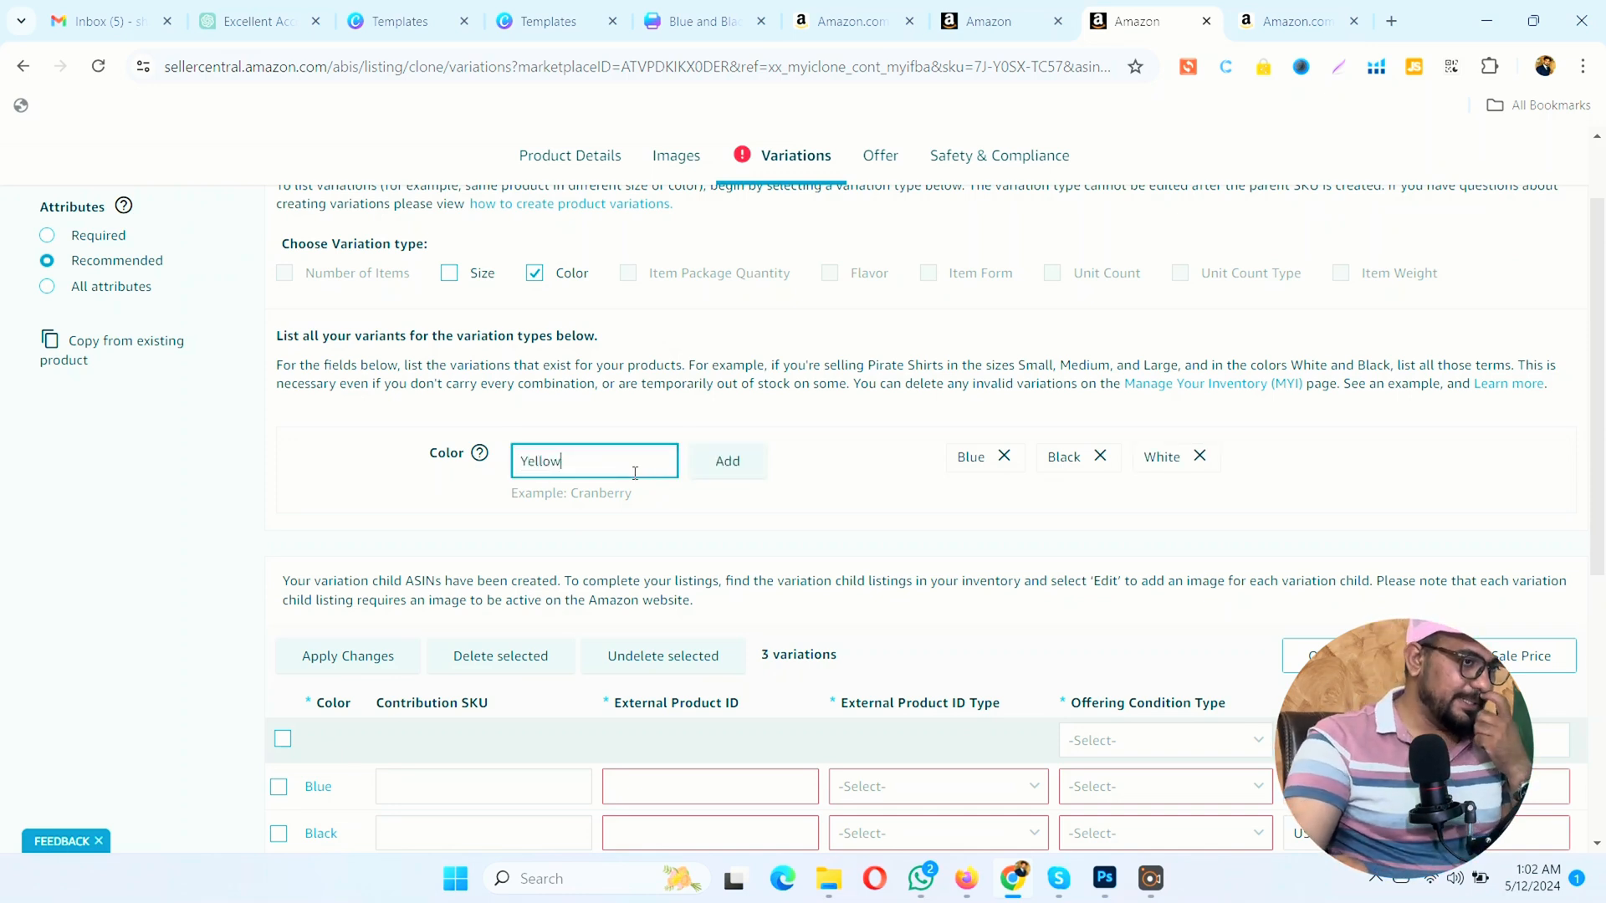
{"action": "left_click", "coordinate": [721, 461]}
Step: Copy the Organic Marjoram listing's SKU, 7J-Y0SX-TC57, from the inventory into the Blue variant's contribution SKU
{"action": "scroll", "coordinate": [769, 525], "scroll_direction": "down", "scroll_amount": 3}
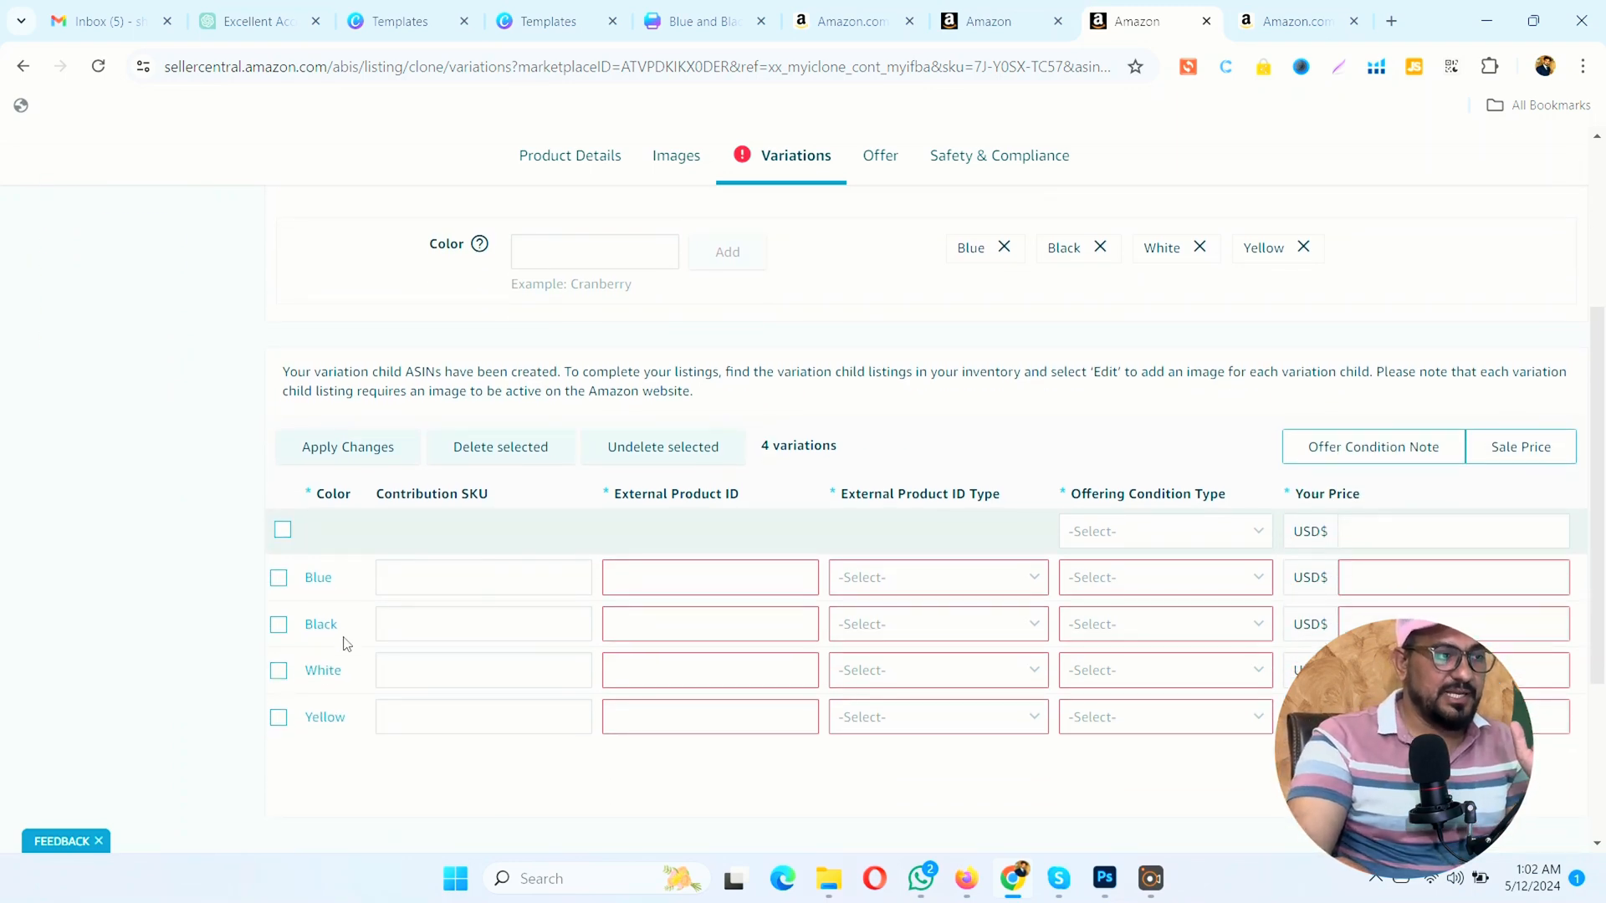
{"action": "left_click", "coordinate": [983, 21]}
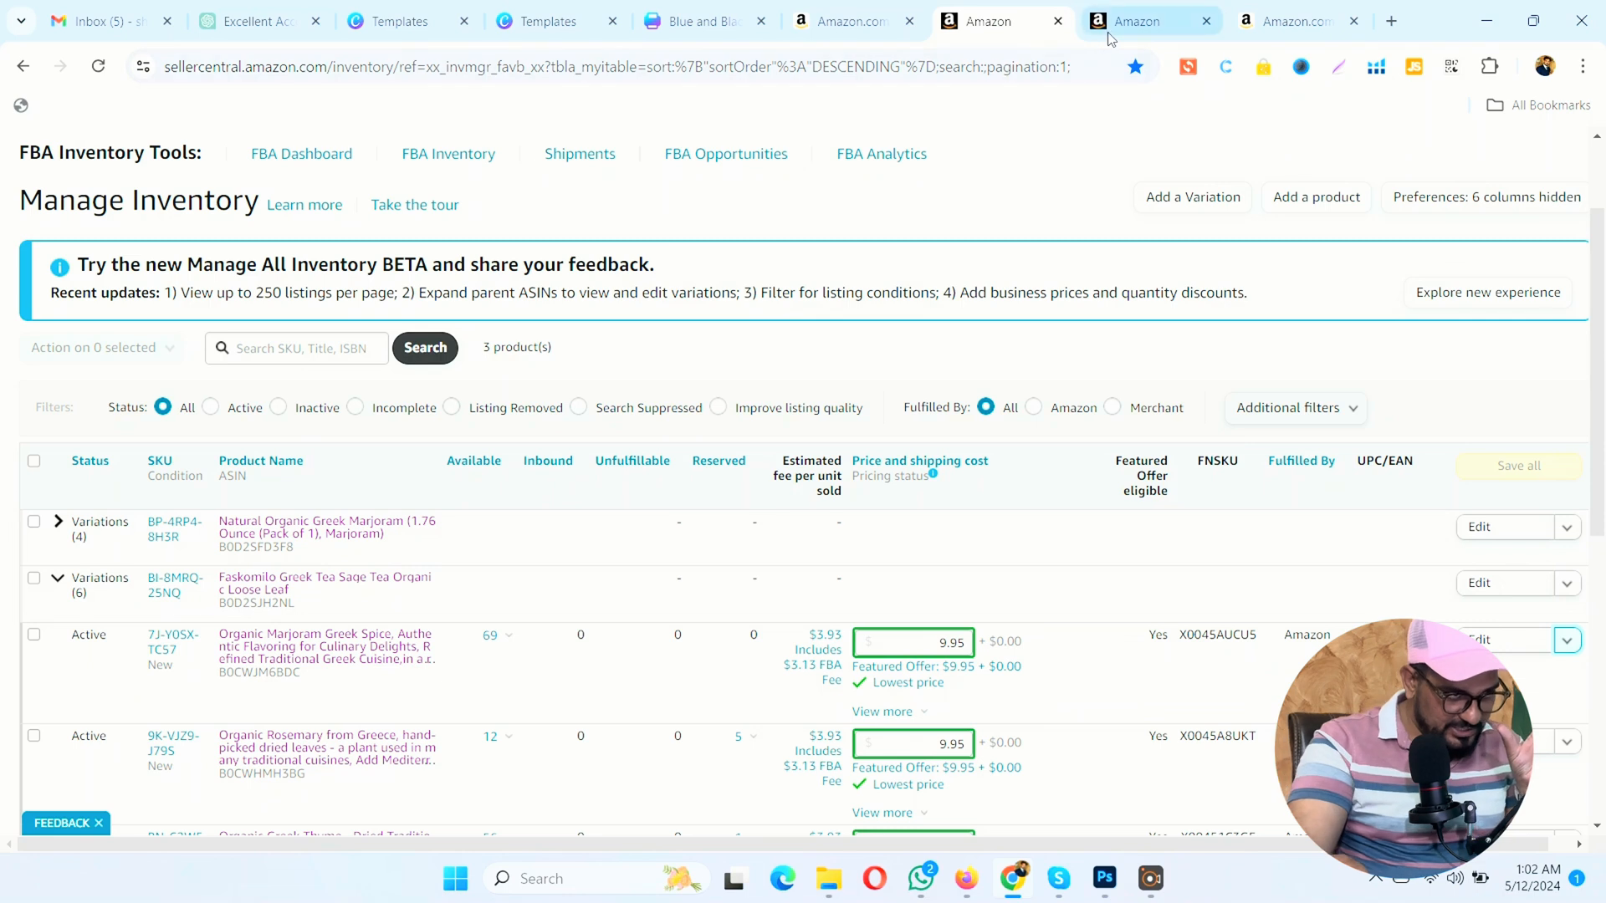
{"action": "scroll", "coordinate": [599, 530], "scroll_direction": "down", "scroll_amount": 1}
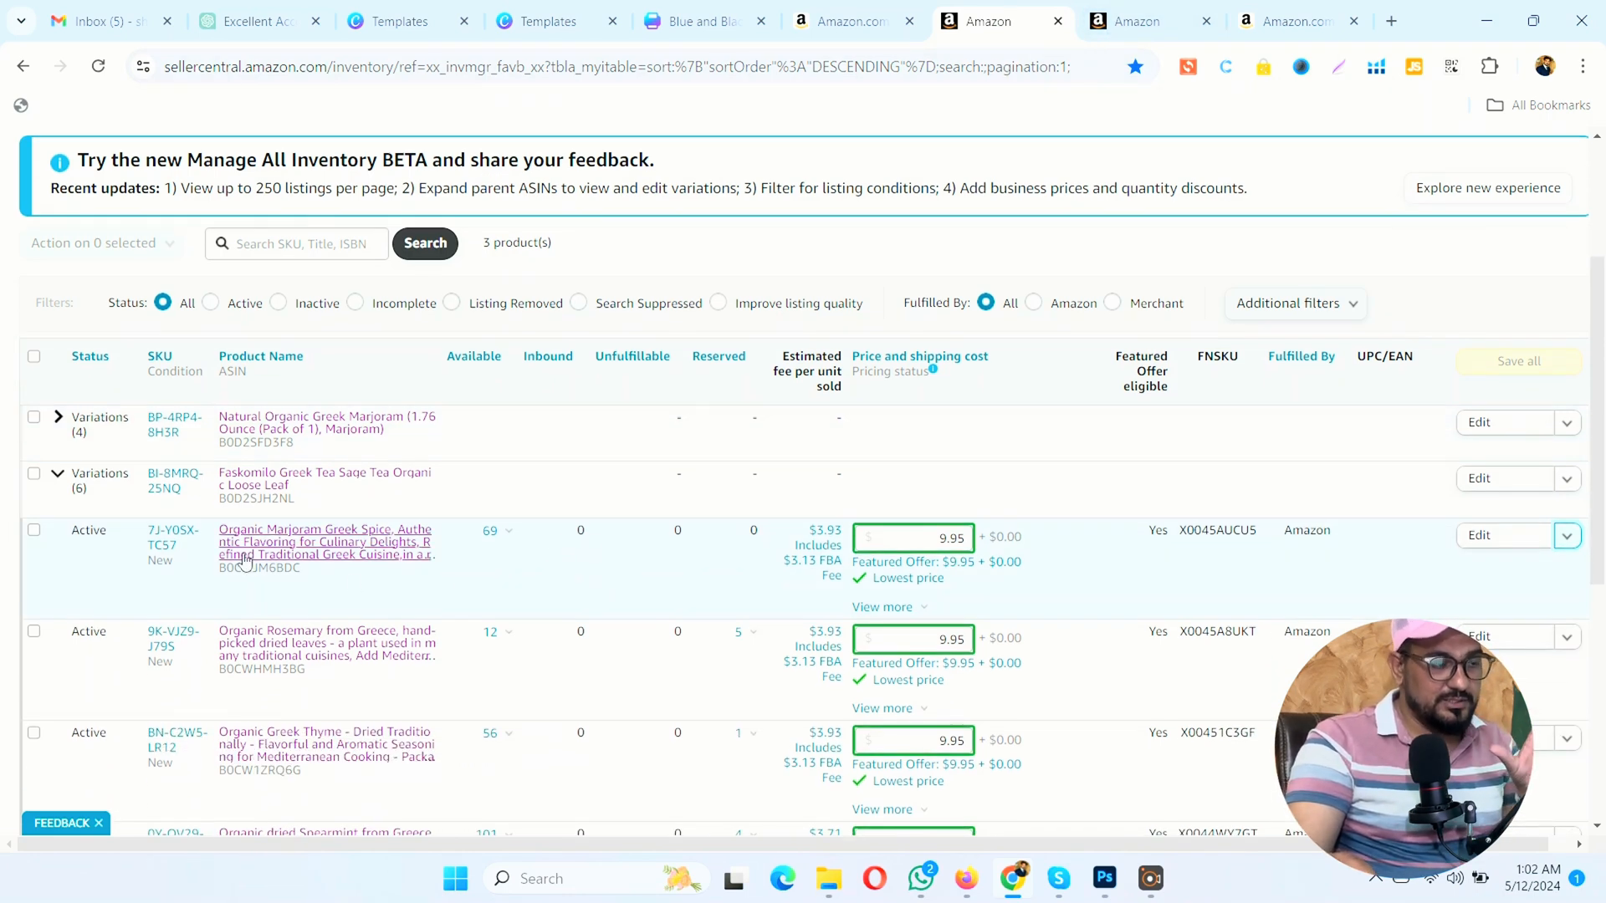
{"action": "scroll", "coordinate": [329, 730], "scroll_direction": "down", "scroll_amount": 1}
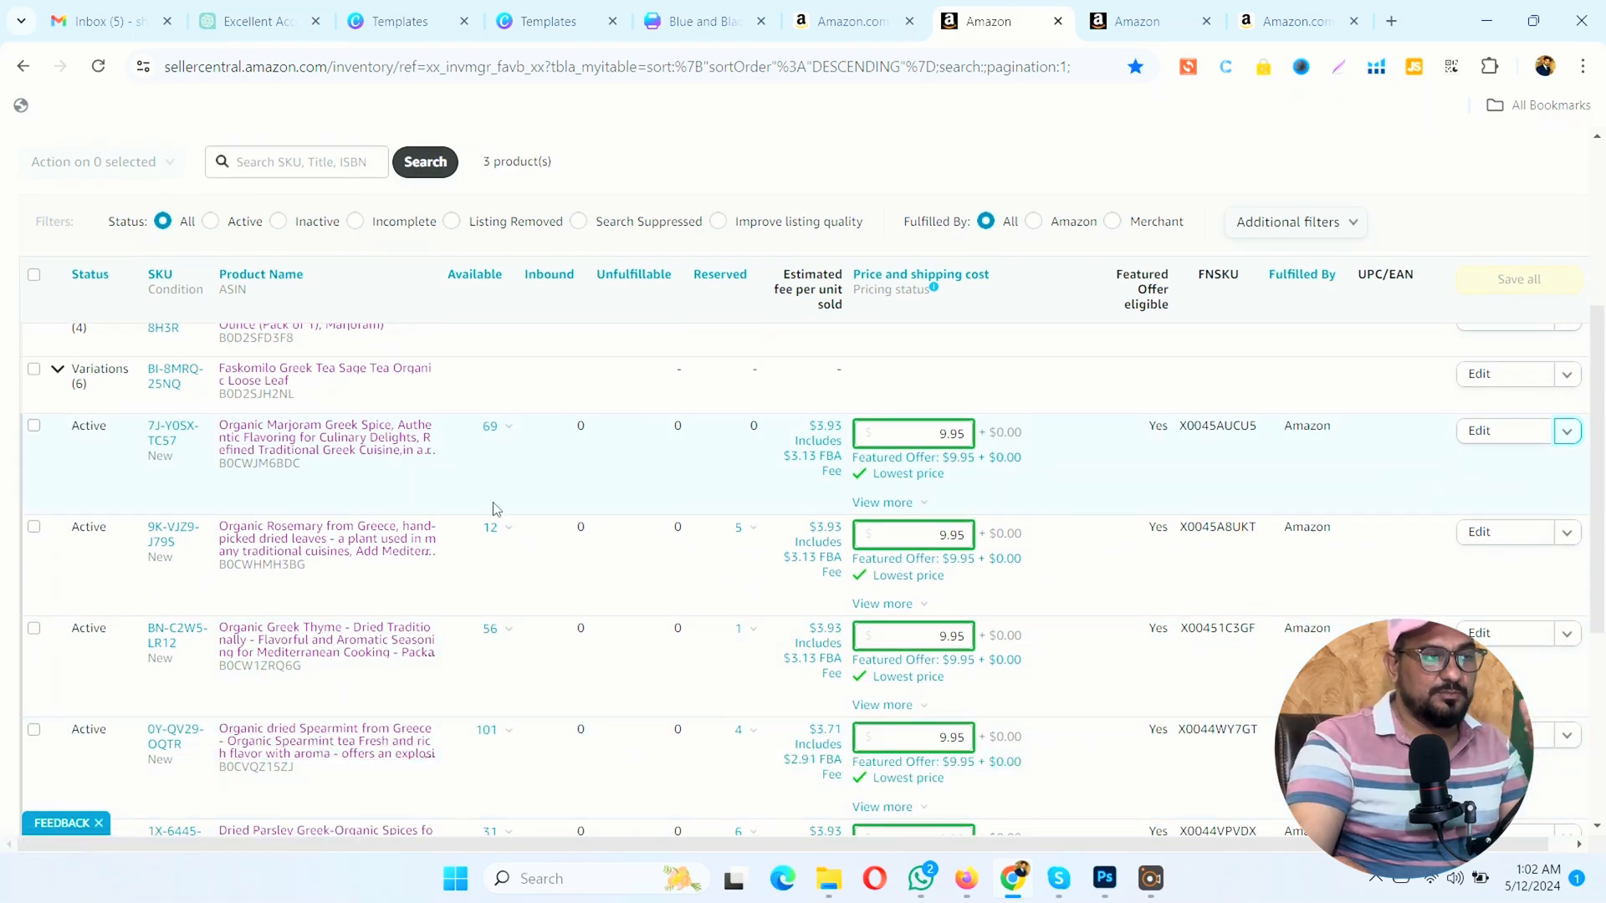
{"action": "left_click", "coordinate": [1104, 6]}
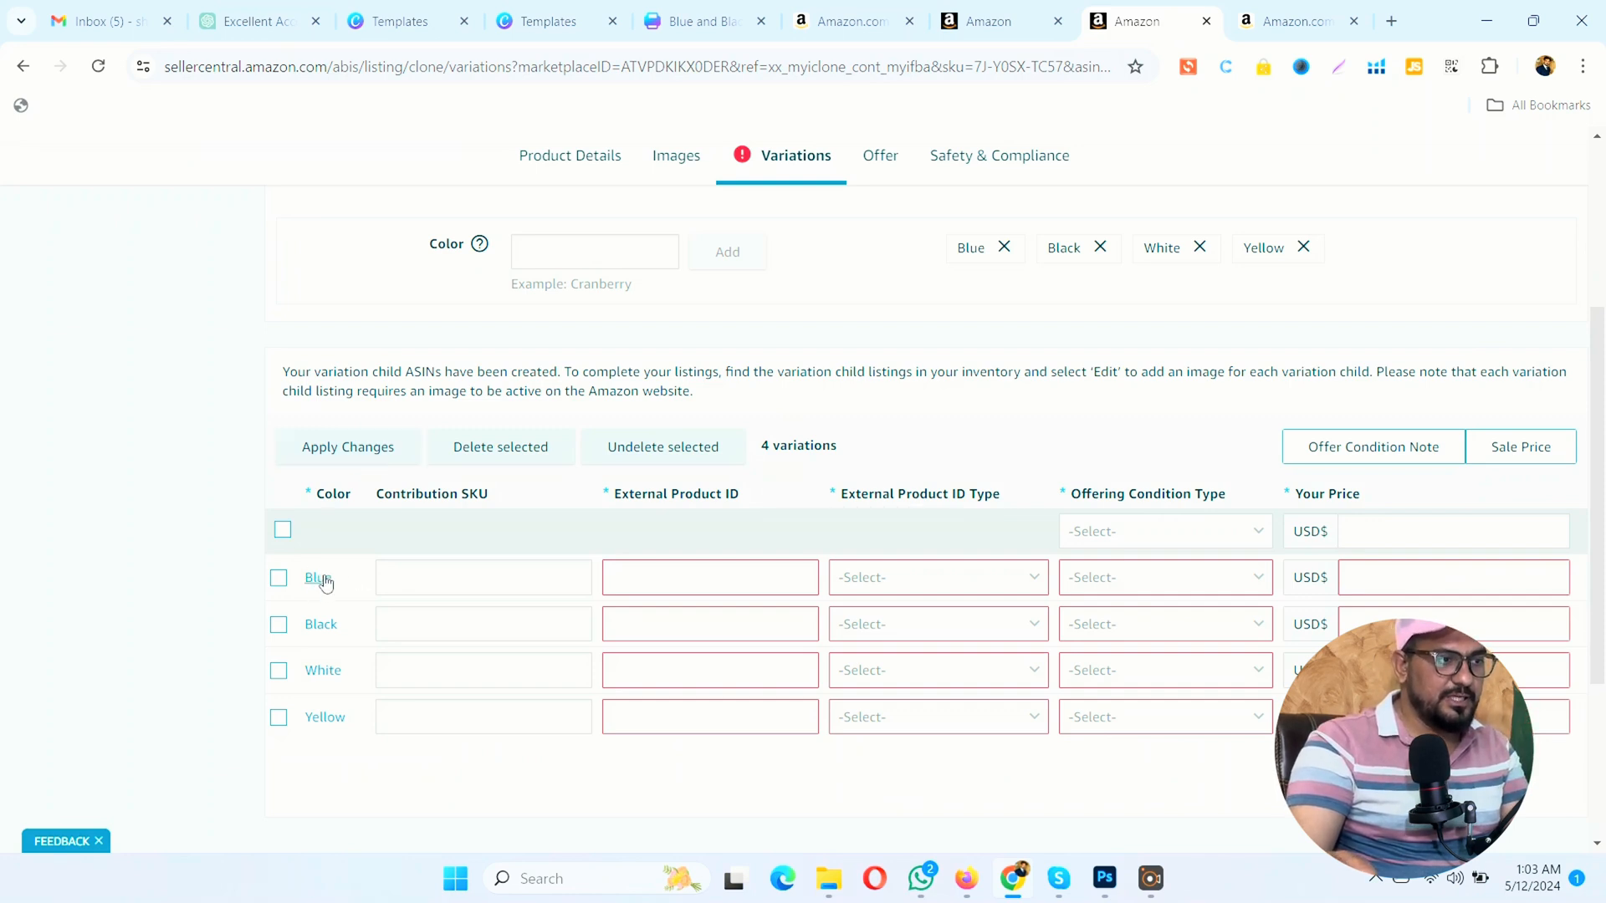
{"action": "left_click", "coordinate": [964, 10]}
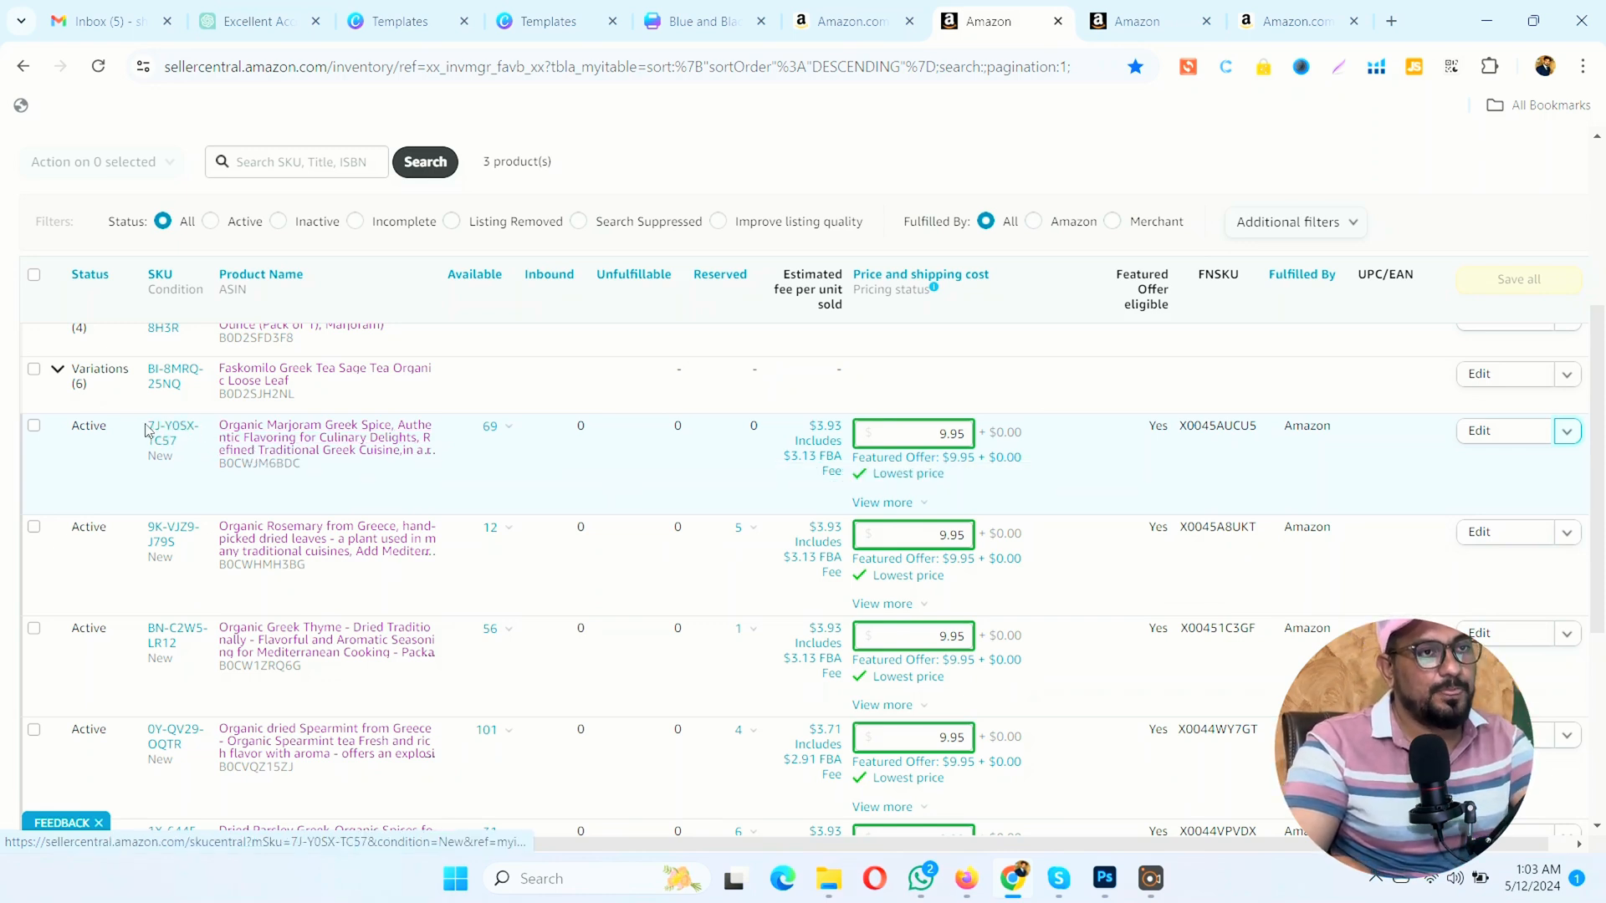
{"action": "left_click_drag", "start_coordinate": [144, 430], "coordinate": [185, 444]}
{"action": "key", "text": "ctrl+c"}
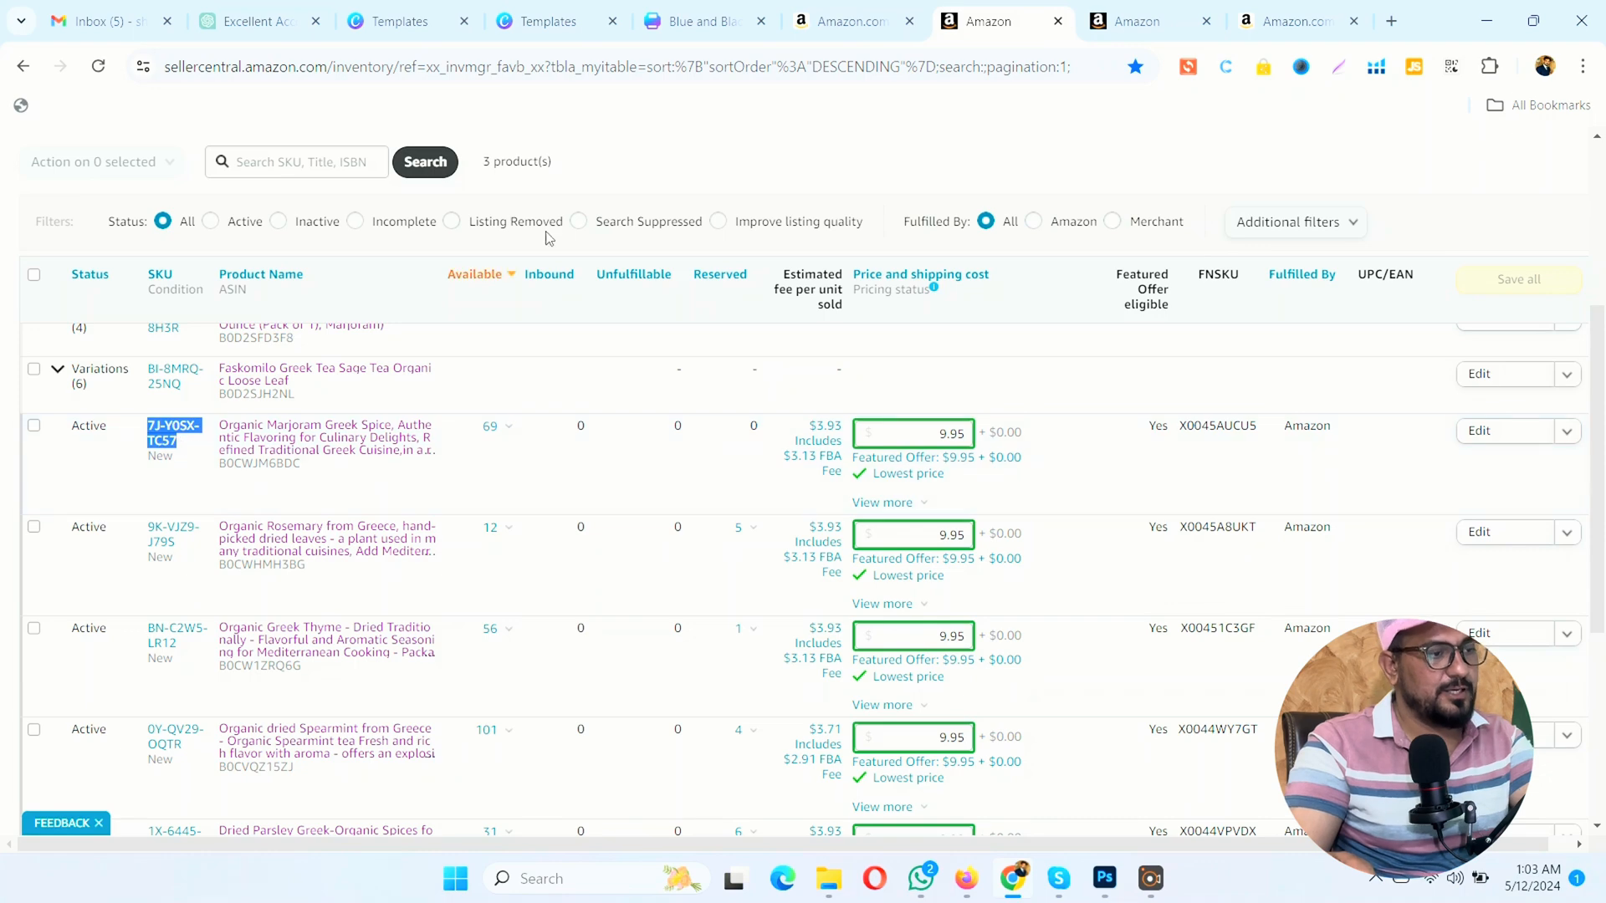
{"action": "left_click", "coordinate": [1133, 18]}
{"action": "left_click", "coordinate": [404, 566]}
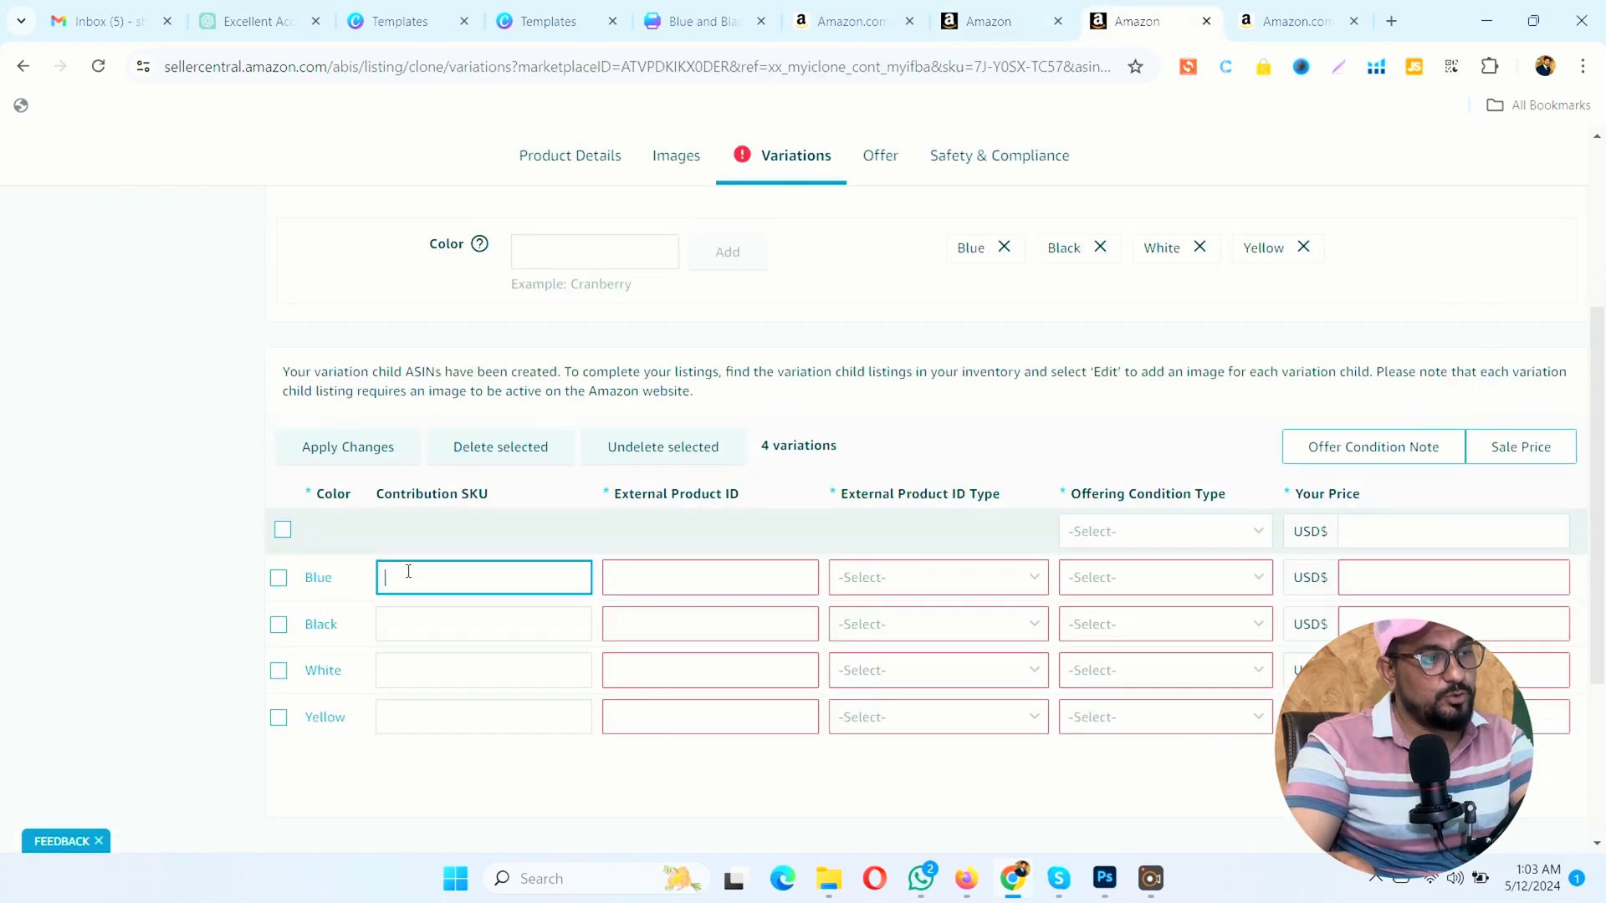
{"action": "key", "text": "ctrl+v"}
Step: Copy the Organic Rosemary listing's SKU, 9K-VJZ9-J79S, from the inventory into the Black variant's contribution SKU
{"action": "left_click", "coordinate": [427, 622]}
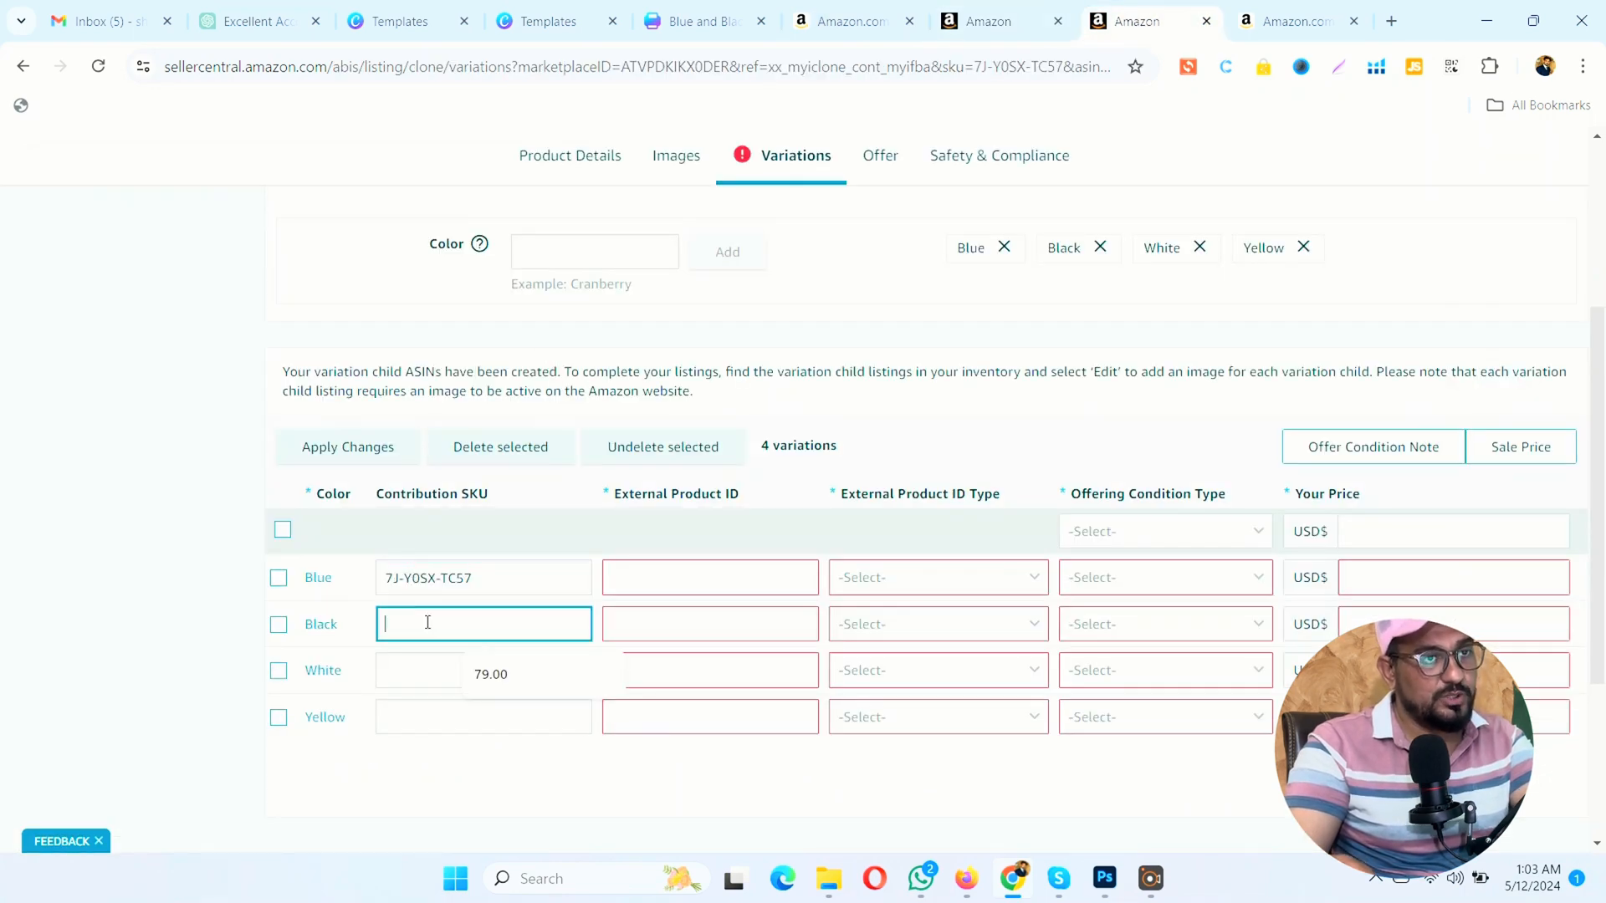
{"action": "left_click_drag", "start_coordinate": [488, 577], "coordinate": [369, 579]}
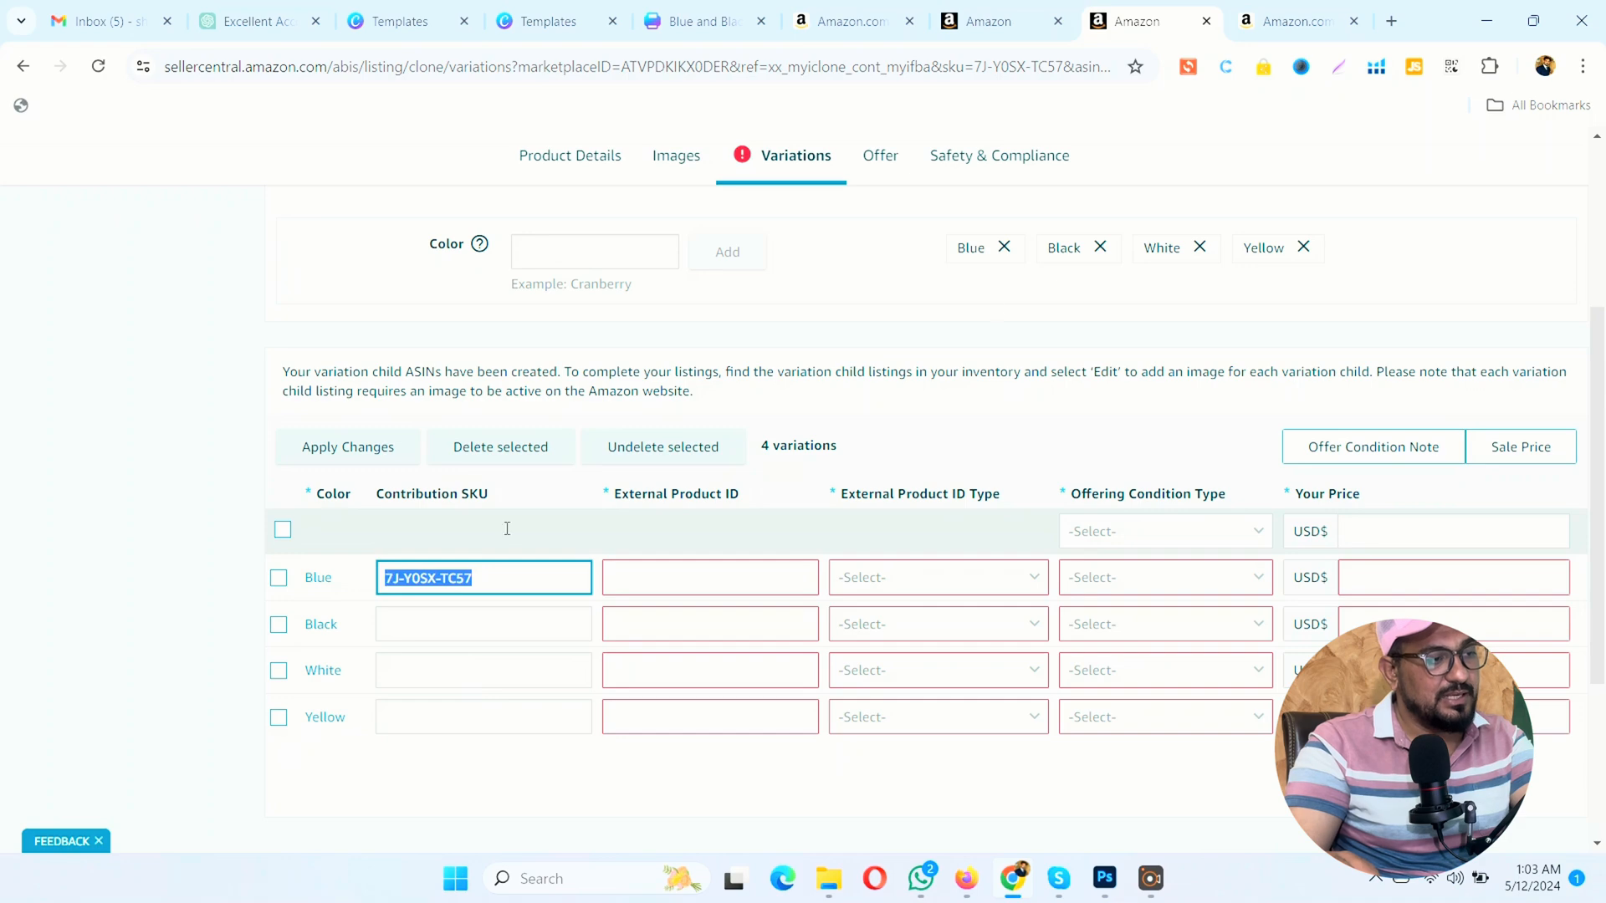
{"action": "left_click", "coordinate": [1033, 11]}
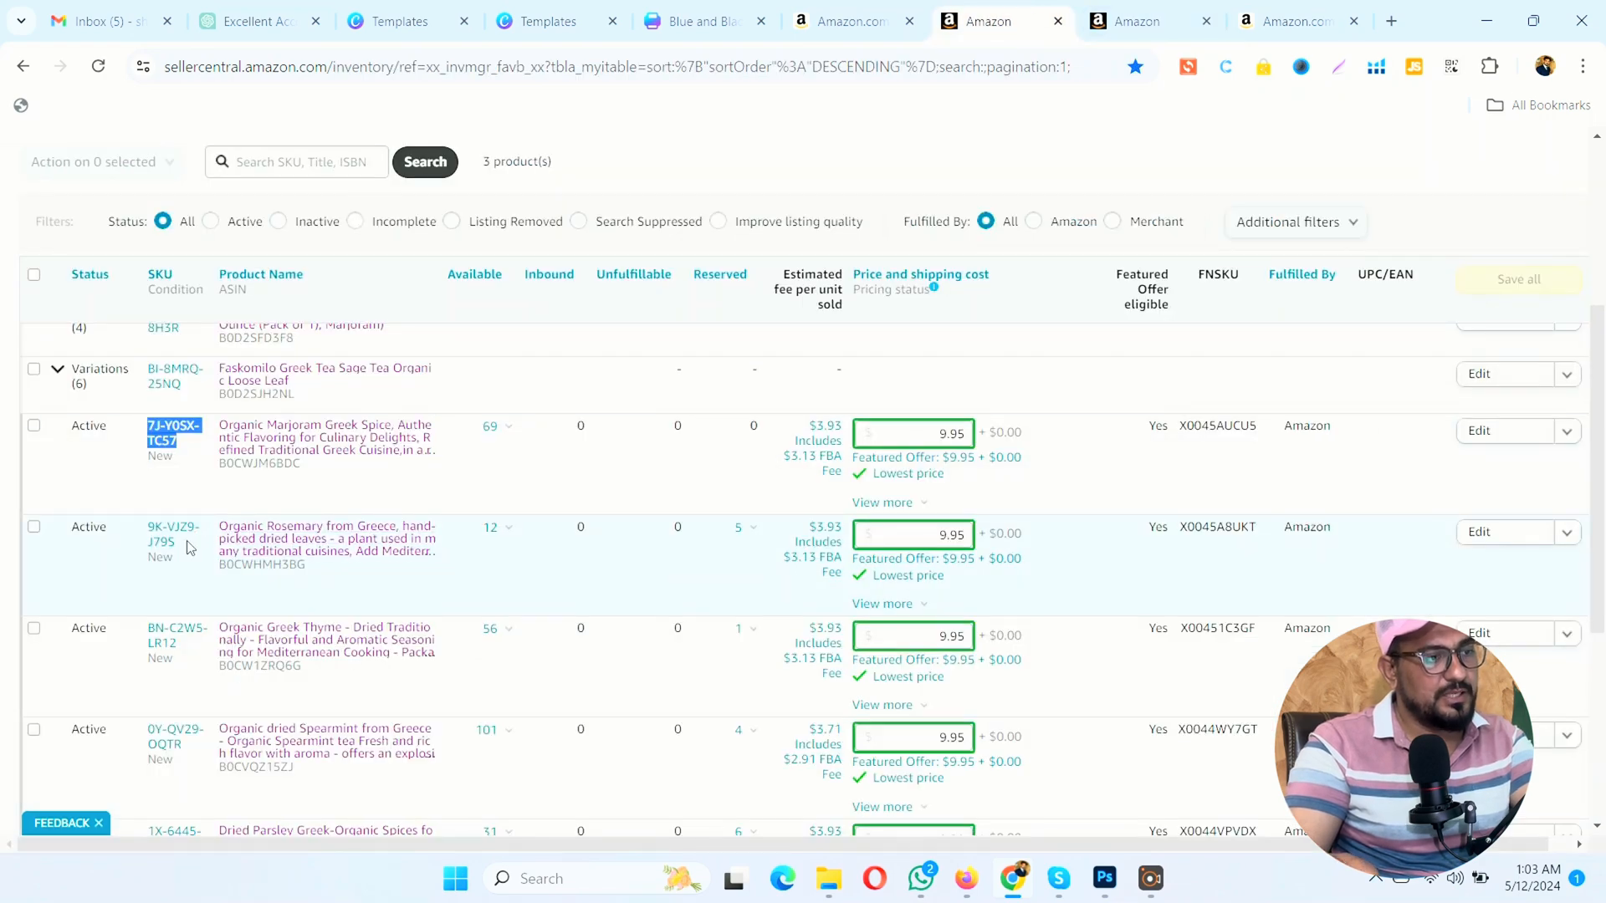
{"action": "left_click_drag", "start_coordinate": [202, 544], "coordinate": [155, 529]}
{"action": "key", "text": "ctrl+c"}
{"action": "left_click", "coordinate": [1129, 18]}
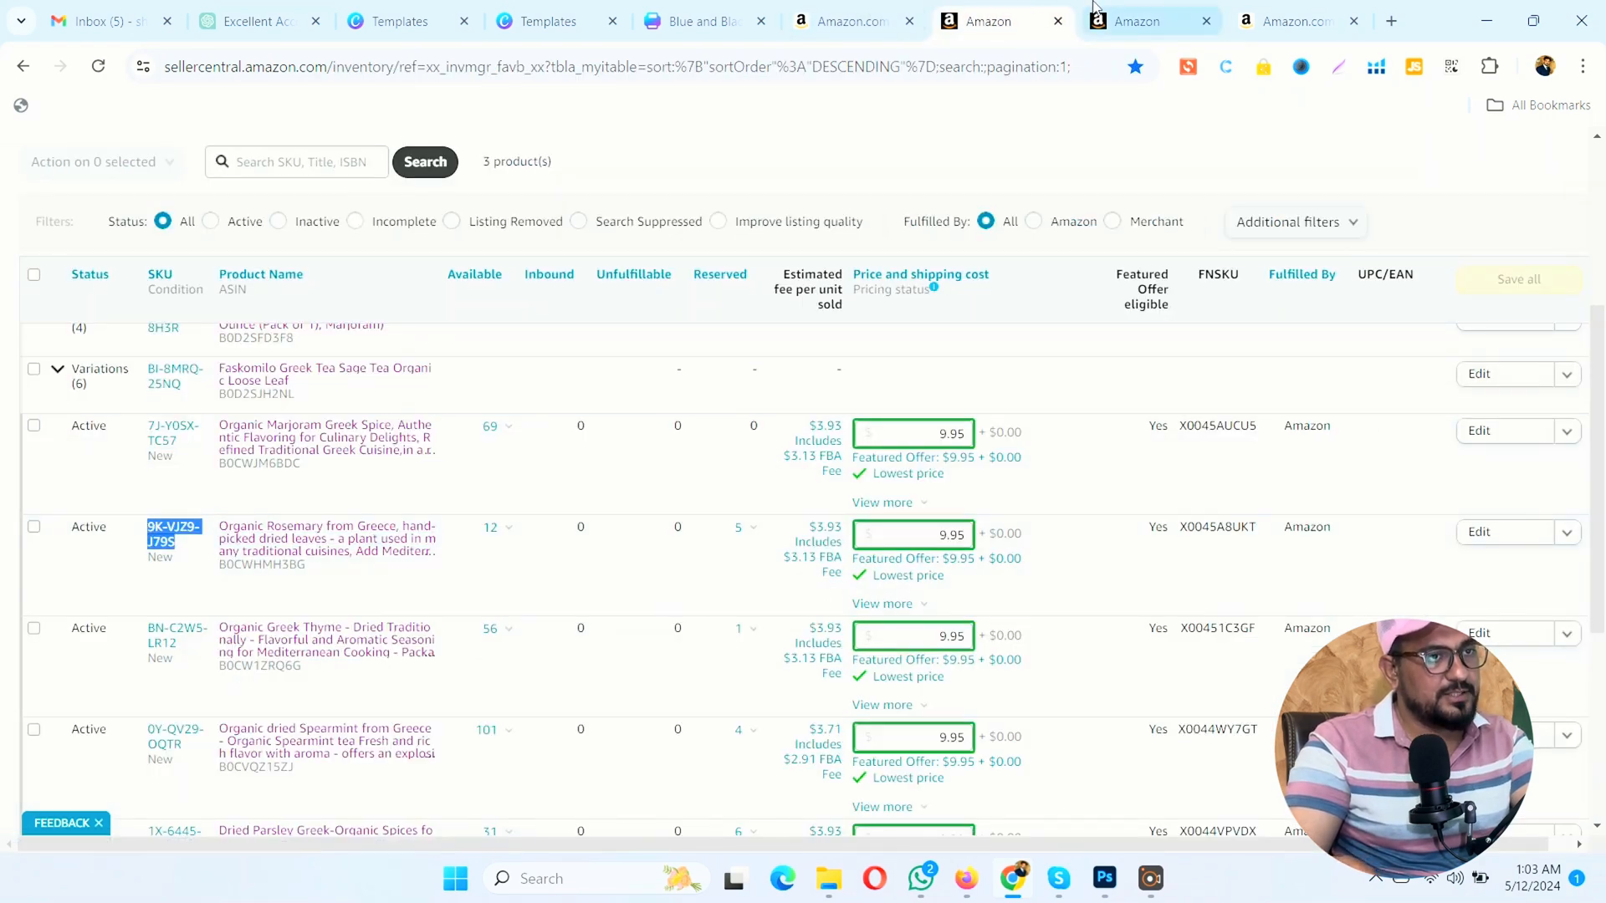
{"action": "left_click", "coordinate": [445, 631]}
{"action": "key", "text": "ctrl+v"}
Step: Copy the Organic Greek Thyme listing's SKU, BN-C2W5-LR12, from the inventory into the White variant's contribution SKU
{"action": "left_click", "coordinate": [442, 666]}
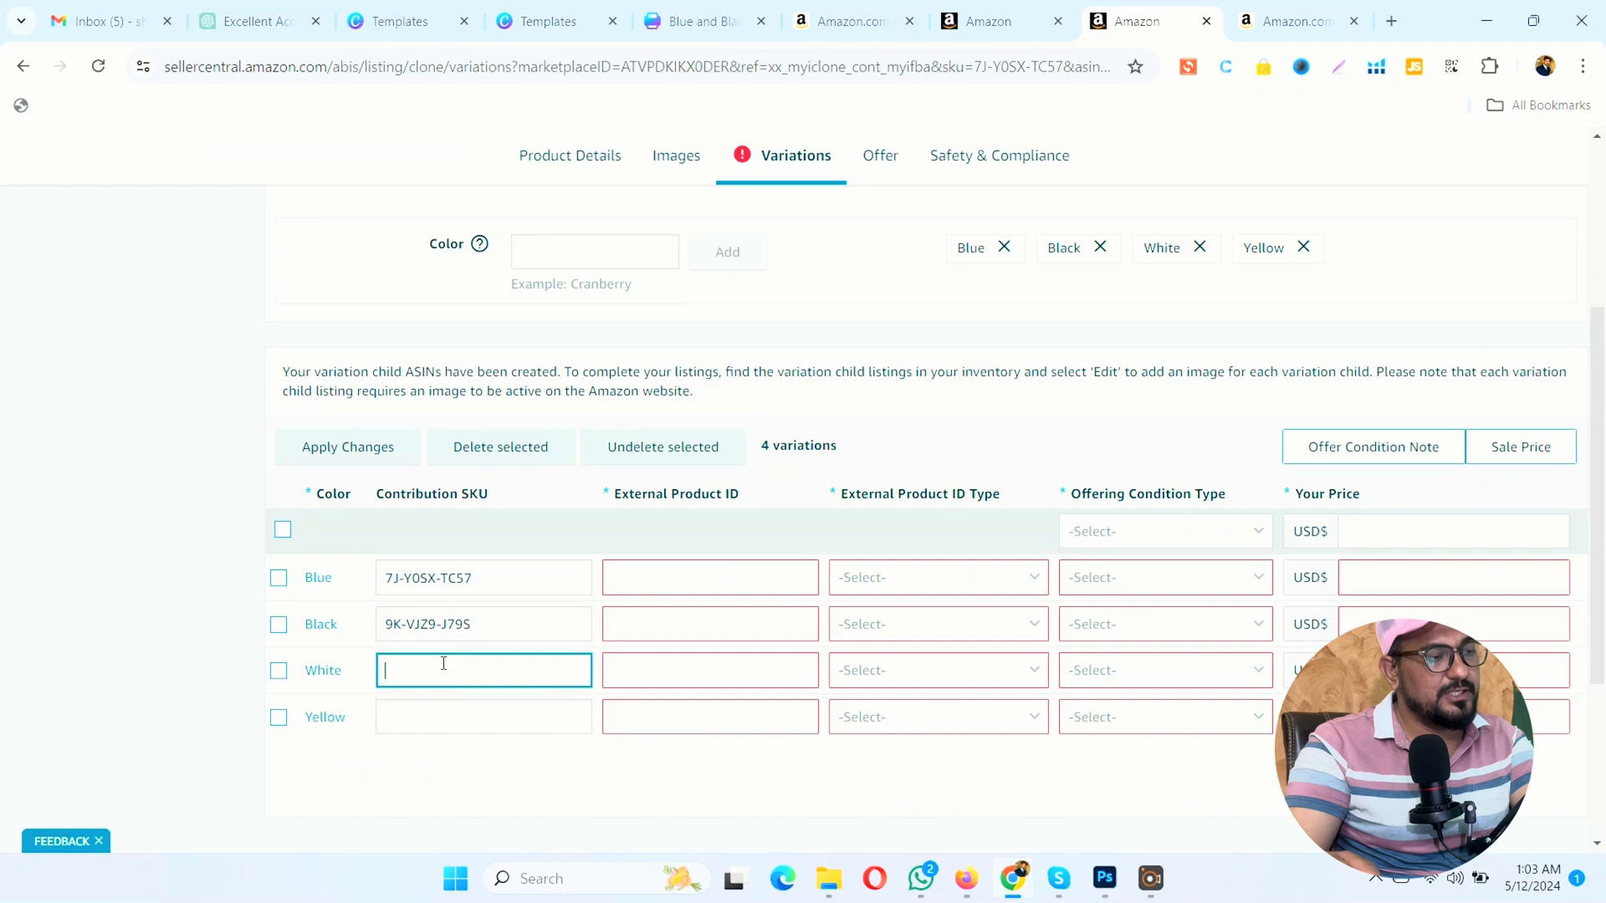
{"action": "left_click", "coordinate": [995, 21]}
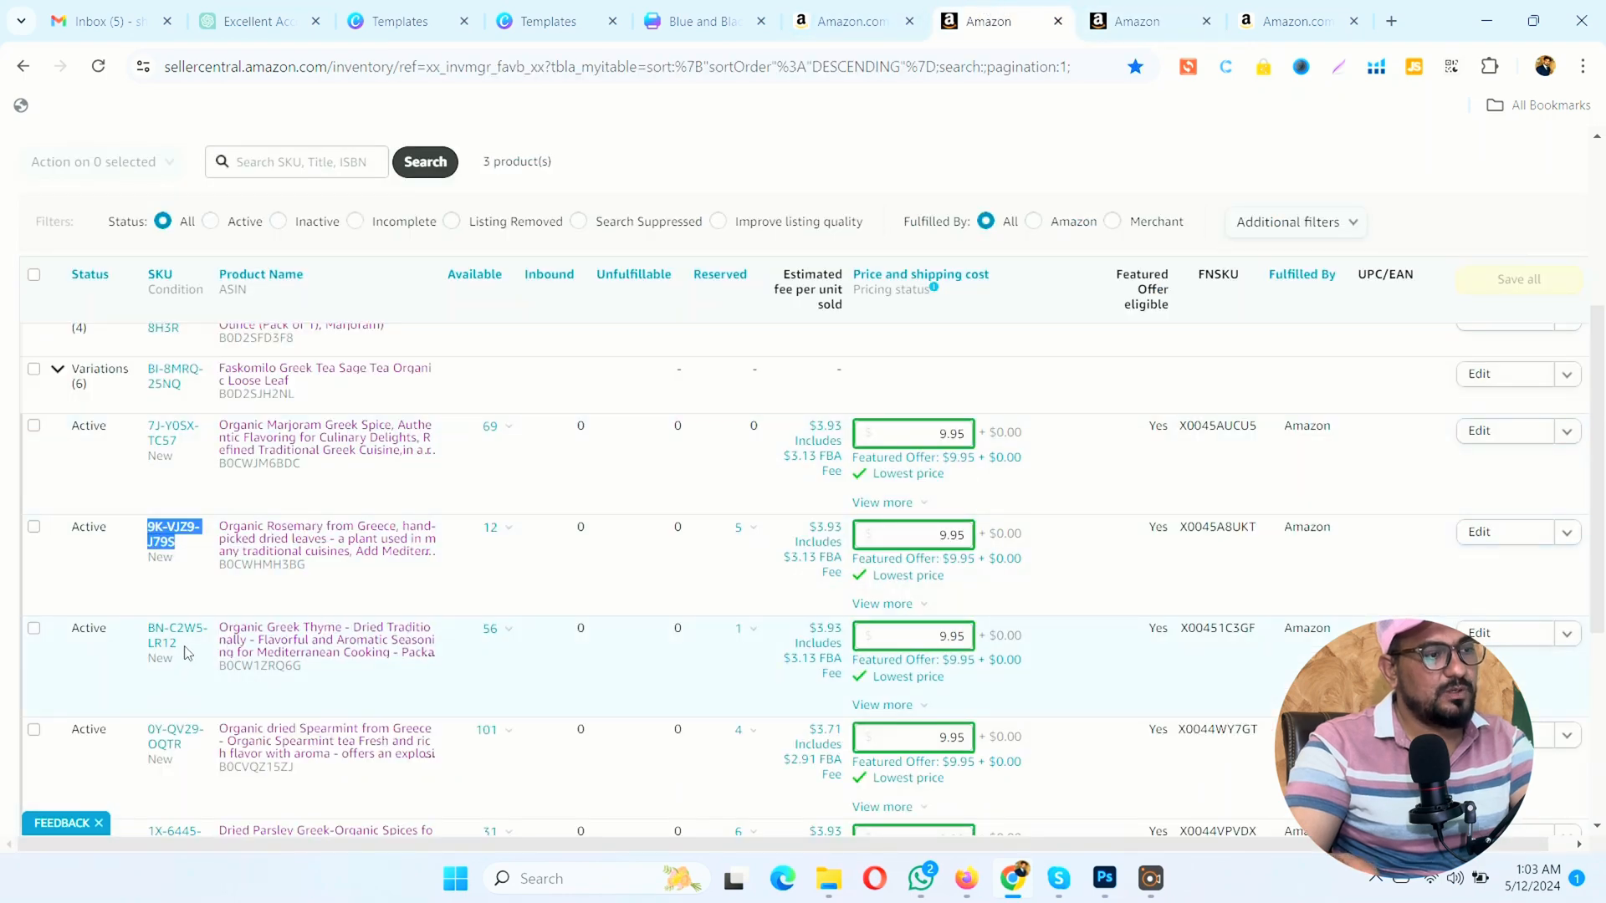
{"action": "left_click_drag", "start_coordinate": [189, 646], "coordinate": [147, 629]}
{"action": "key", "text": "ctrl+c"}
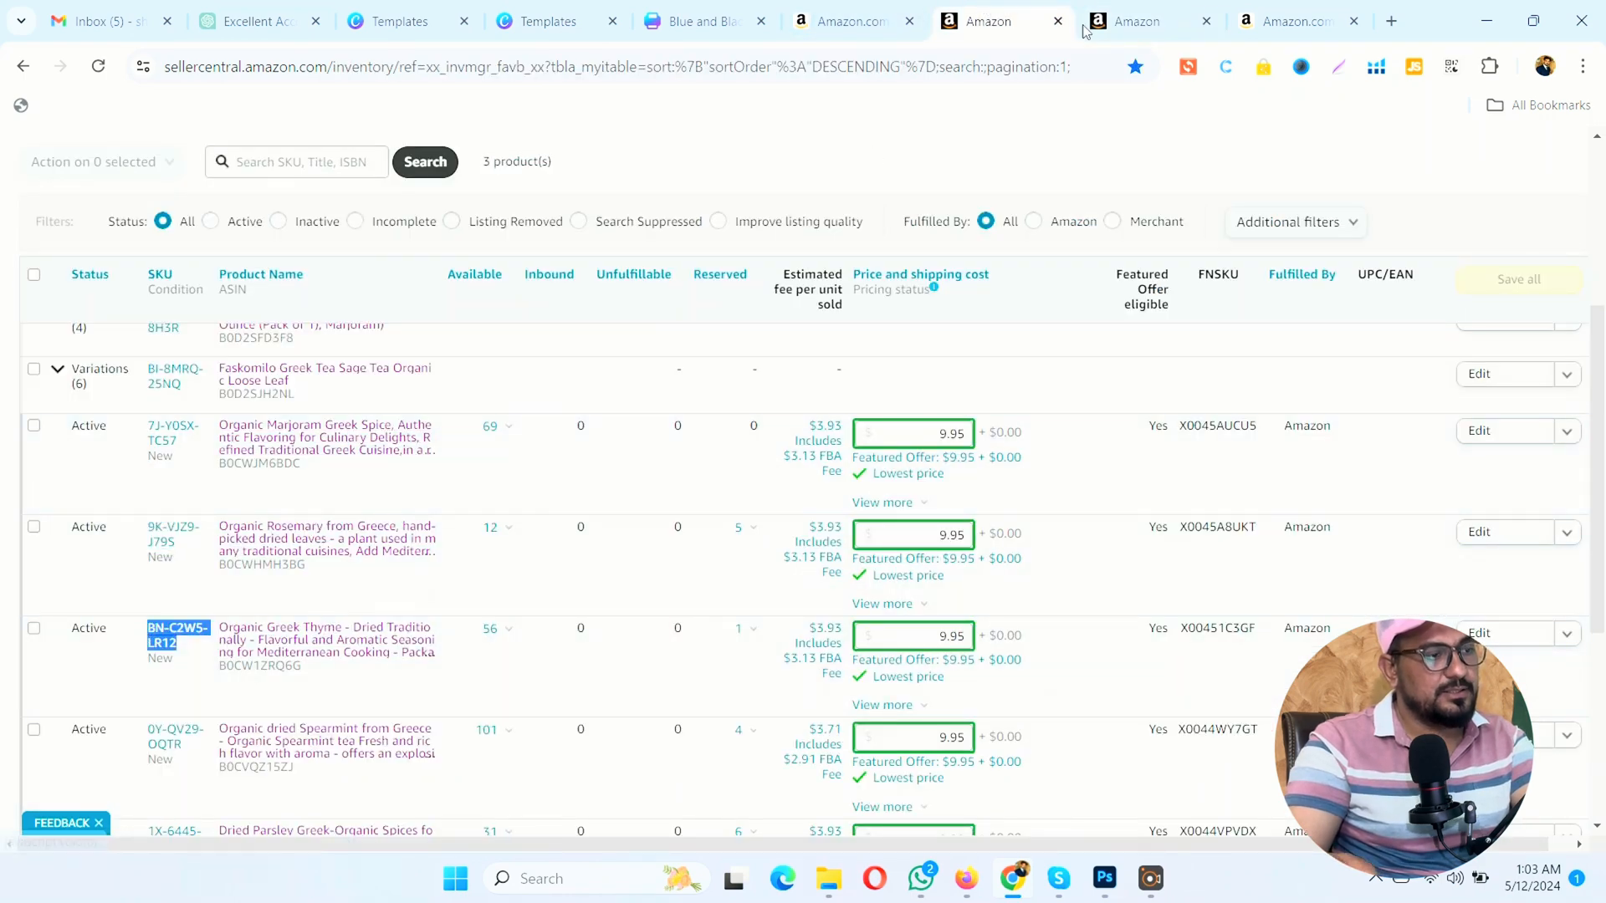
{"action": "left_click", "coordinate": [1128, 20]}
{"action": "key", "text": "ctrl+v"}
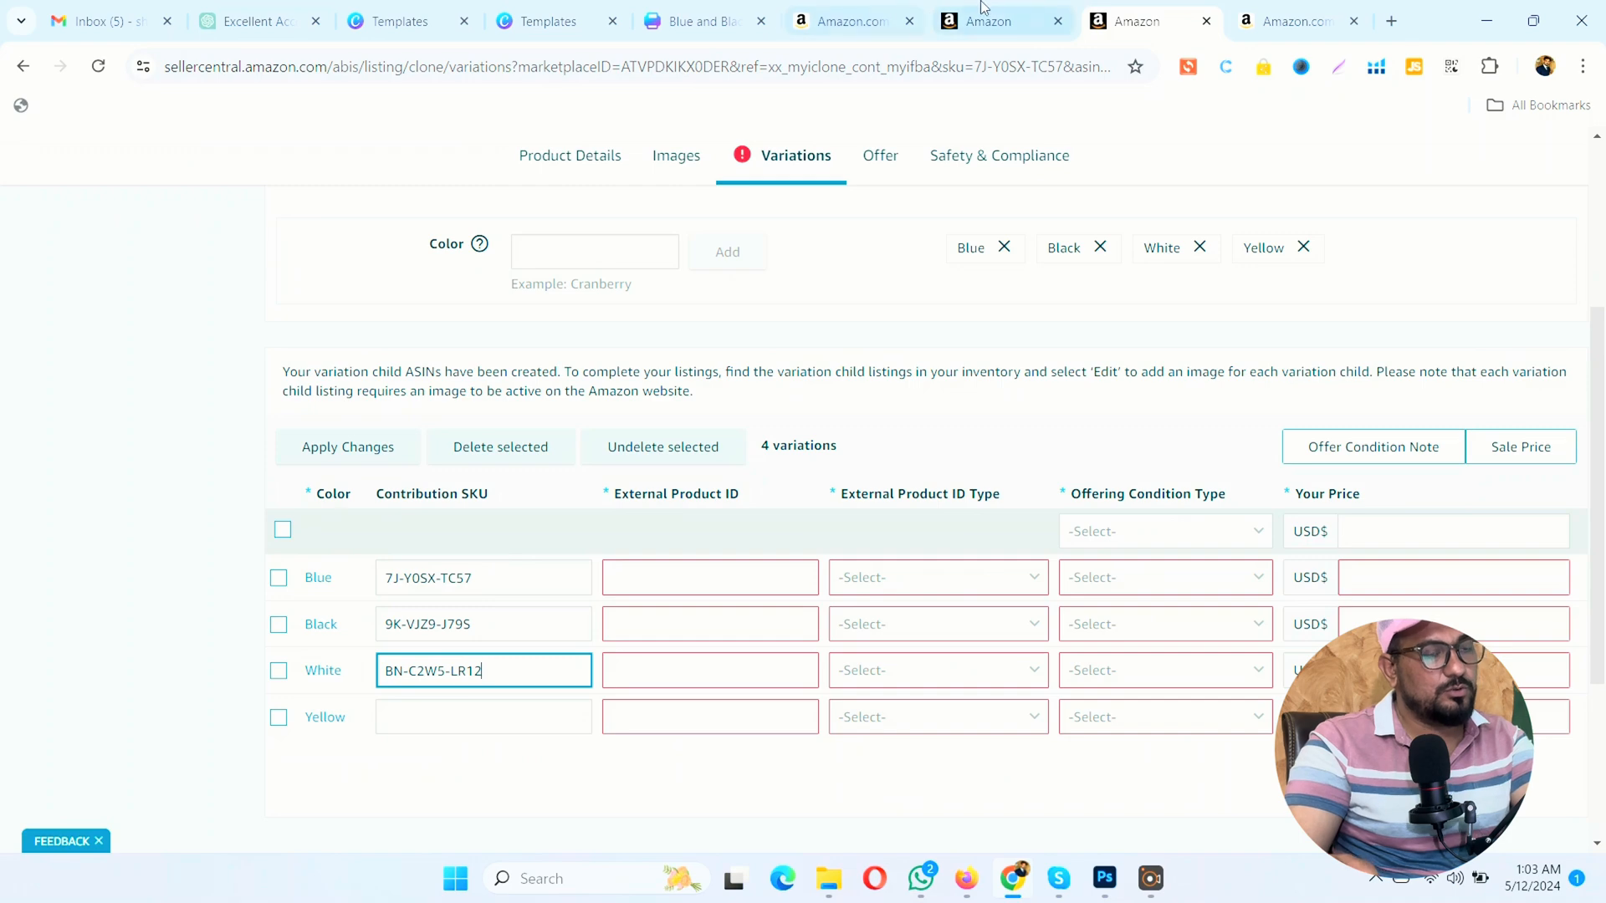
Step: Copy the Organic dried Spearmint listing's SKU, 0Y-QV29-OQTR, from the inventory into the Yellow variant's contribution SKU
{"action": "left_click", "coordinate": [995, 21]}
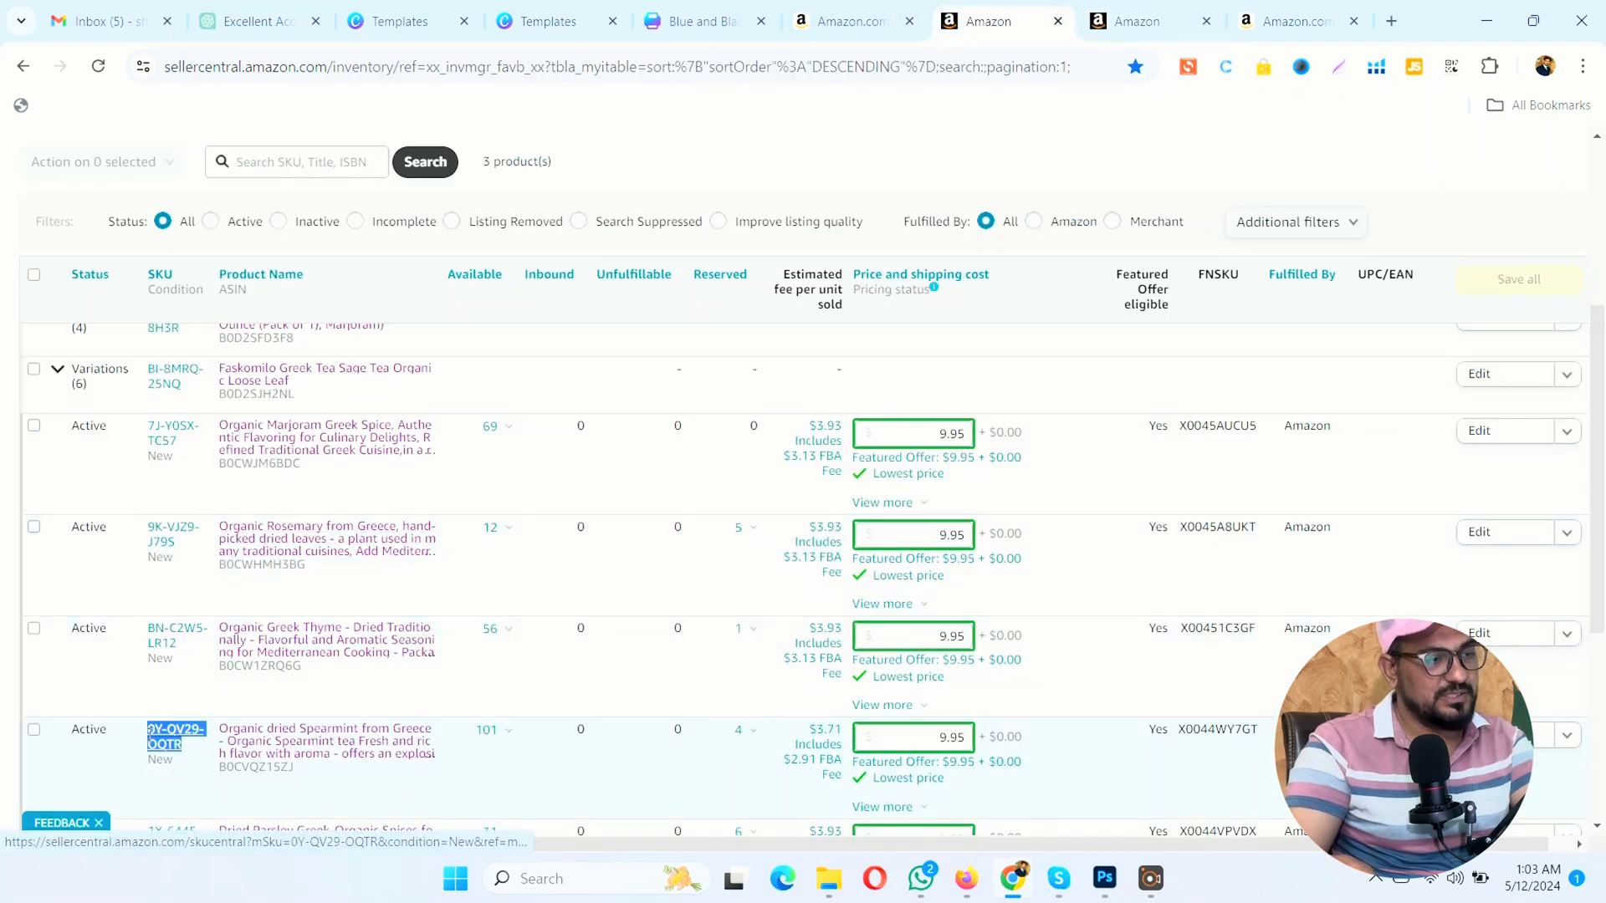
{"action": "left_click", "coordinate": [1165, 10]}
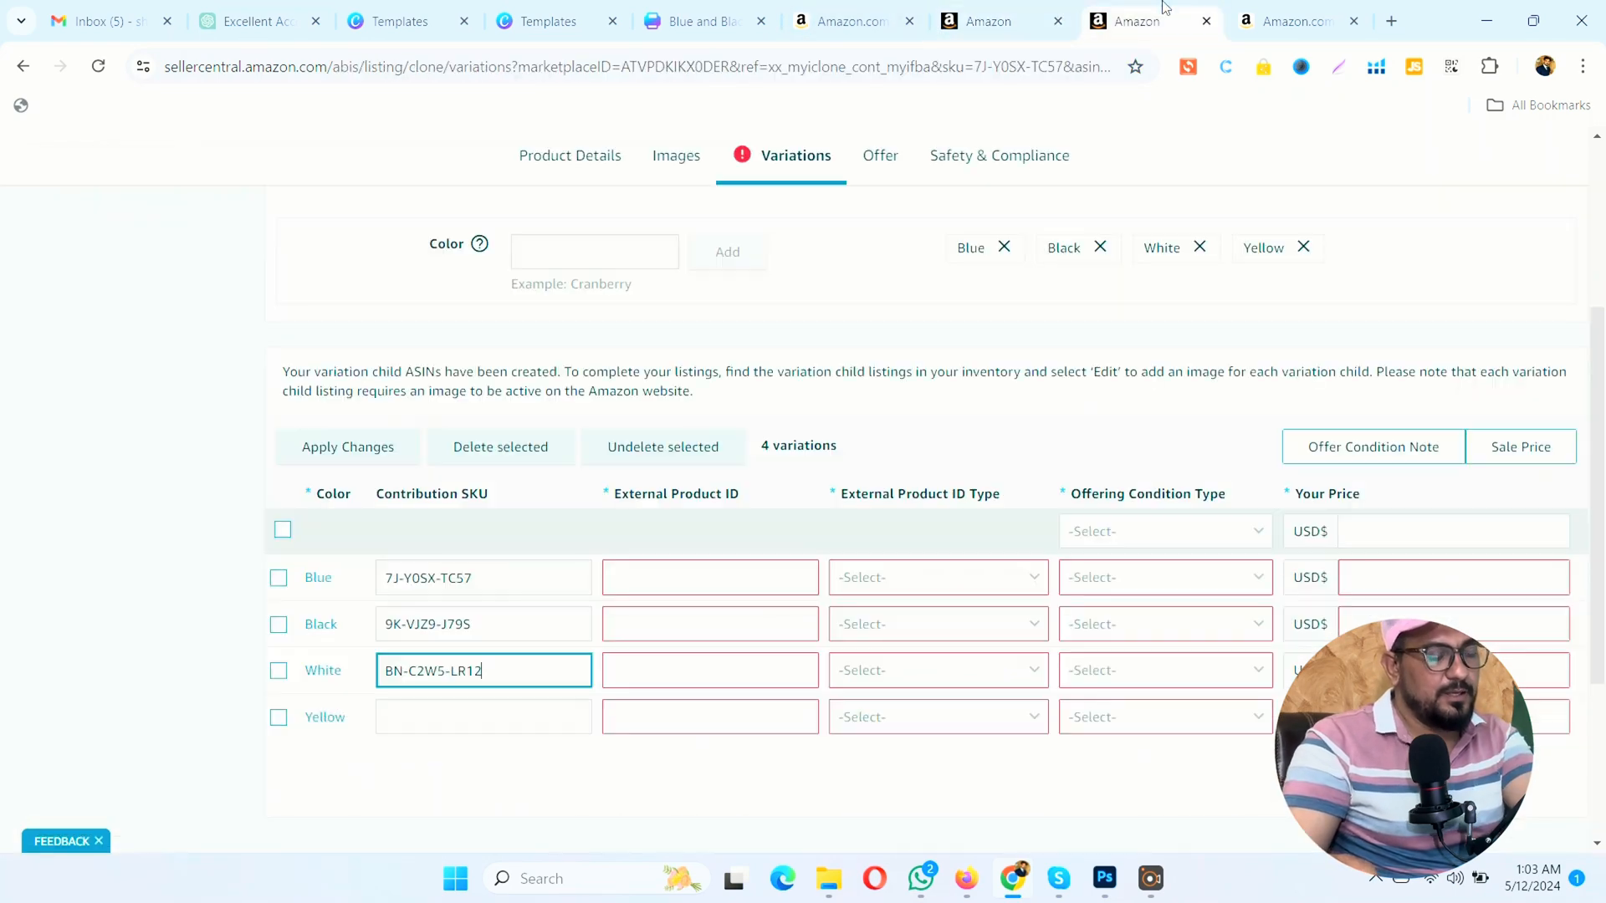
{"action": "left_click", "coordinate": [387, 715]}
{"action": "key", "text": "ctrl+v"}
{"action": "left_click", "coordinate": [186, 689]}
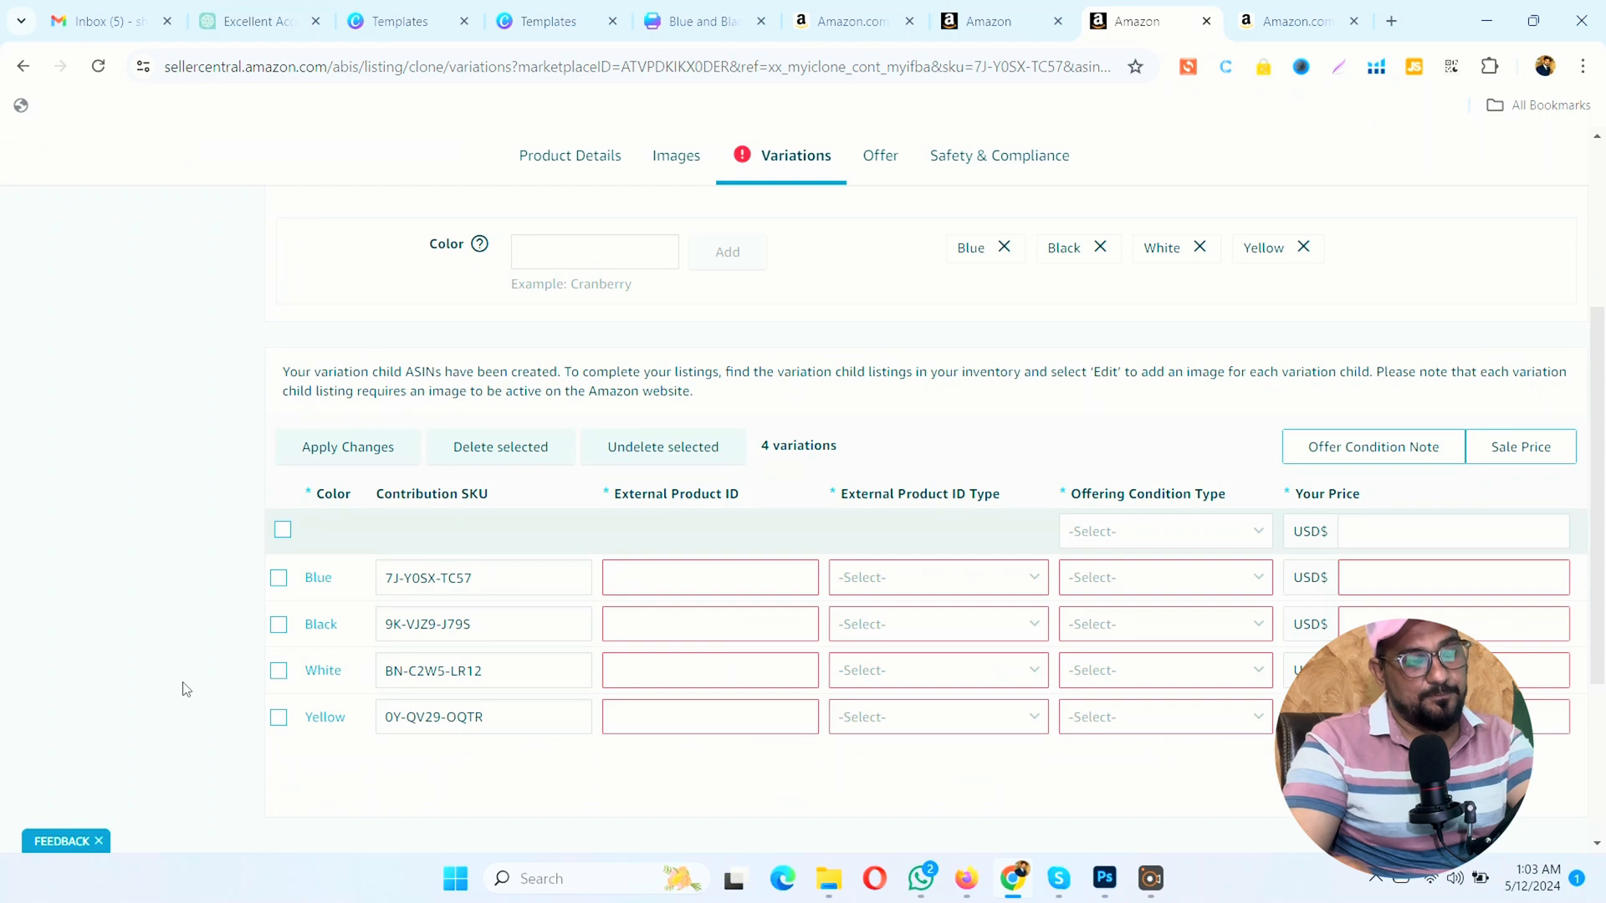
Step: Copy the Spearmint listing's ASIN, B0CVQZ15ZJ, from the inventory into the Yellow variant's external product ID
{"action": "left_click", "coordinate": [675, 589]}
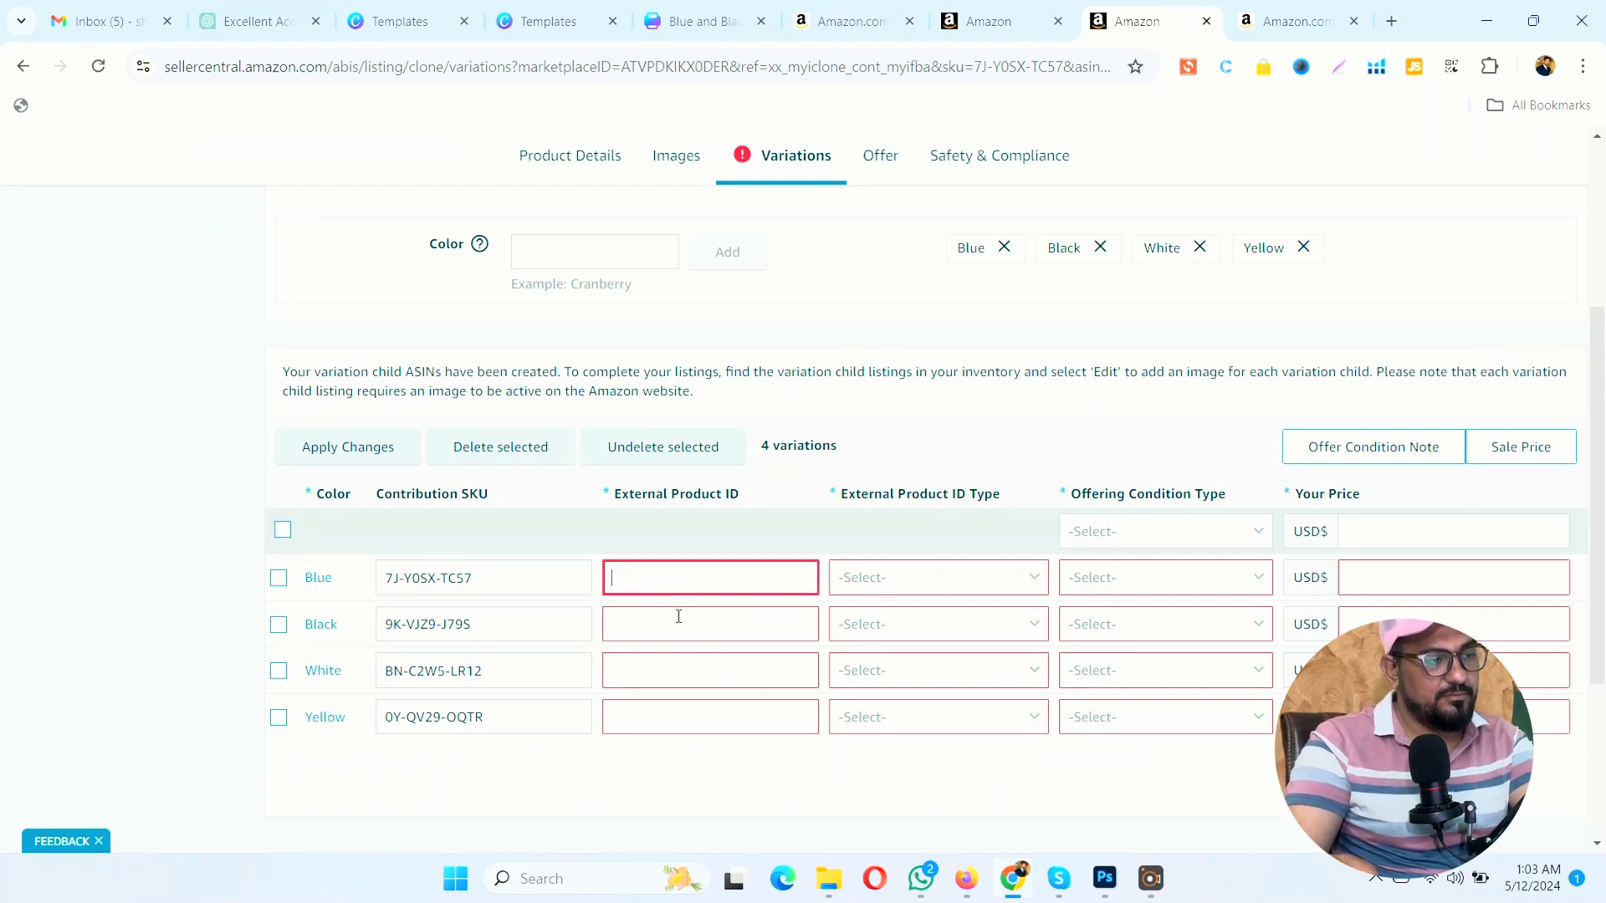
{"action": "left_click", "coordinate": [999, 21]}
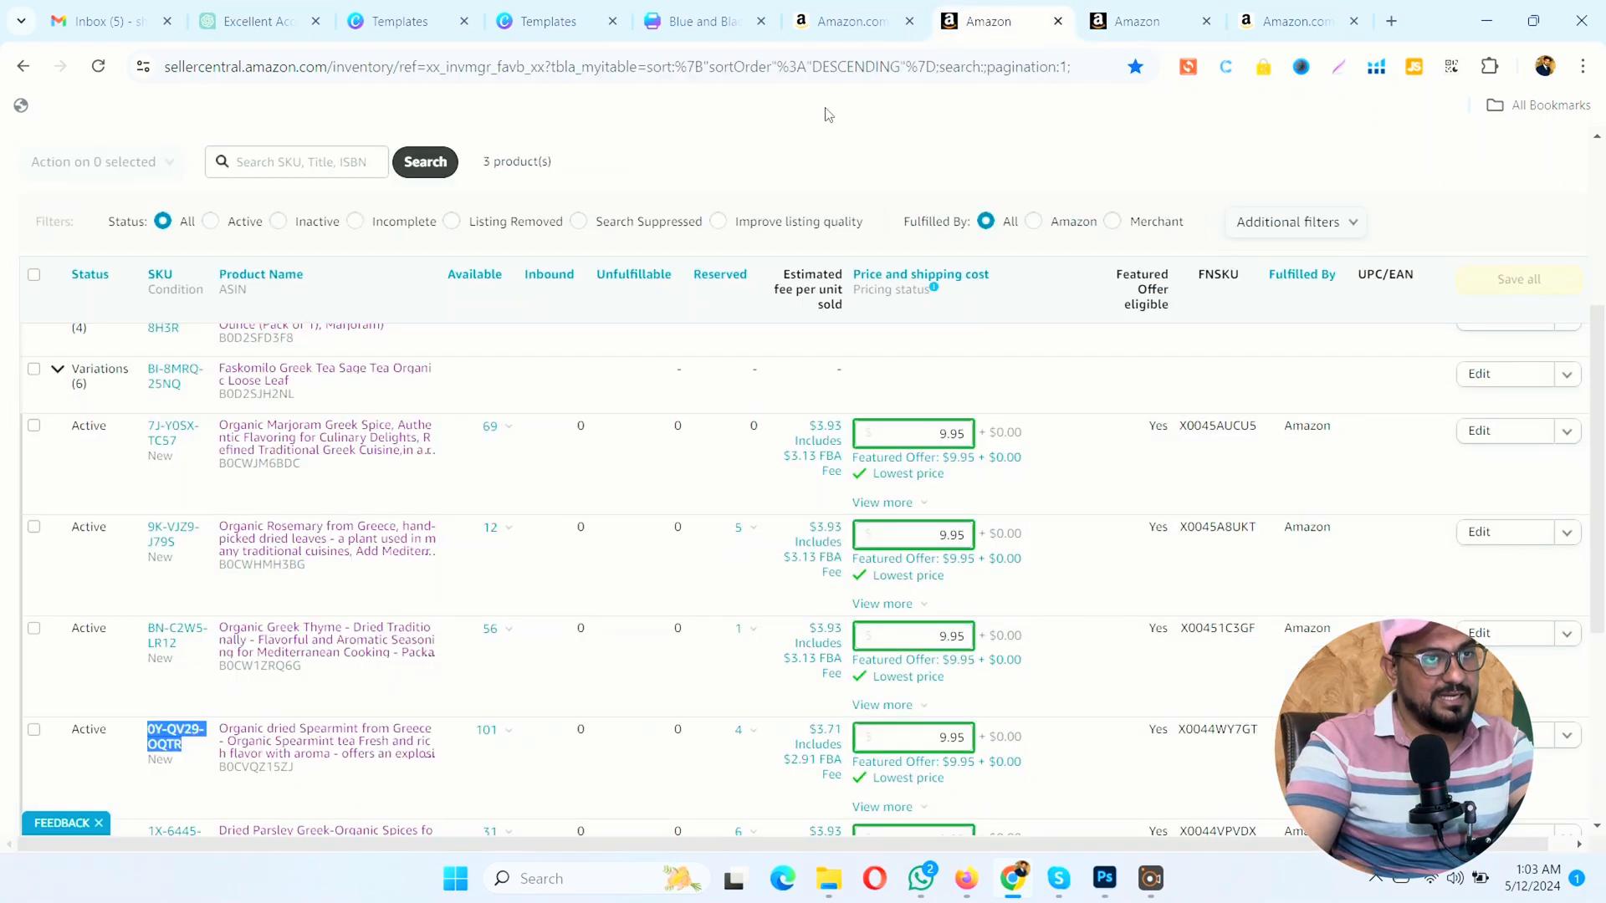
{"action": "double_click", "coordinate": [233, 776]}
{"action": "key", "text": "ctrl+Tab"}
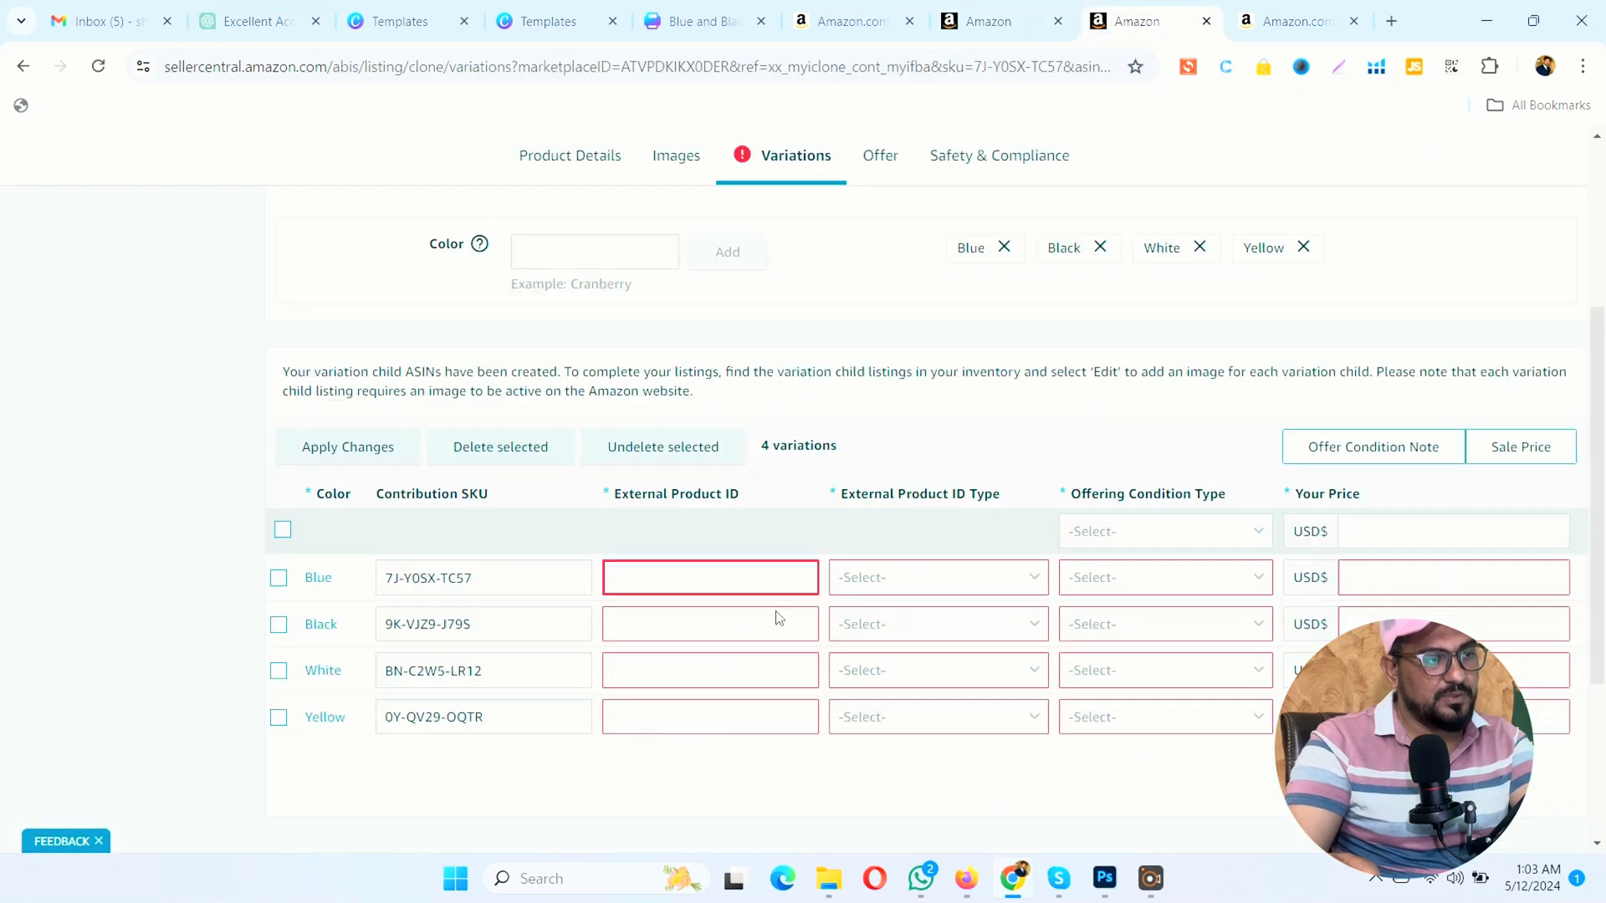
{"action": "left_click", "coordinate": [701, 700]}
{"action": "key", "text": "ctrl+v"}
Step: Copy the Greek Thyme listing's ASIN, B0CW1ZRQ6G, from the inventory into the White variant's external product ID
{"action": "left_click", "coordinate": [958, 15]}
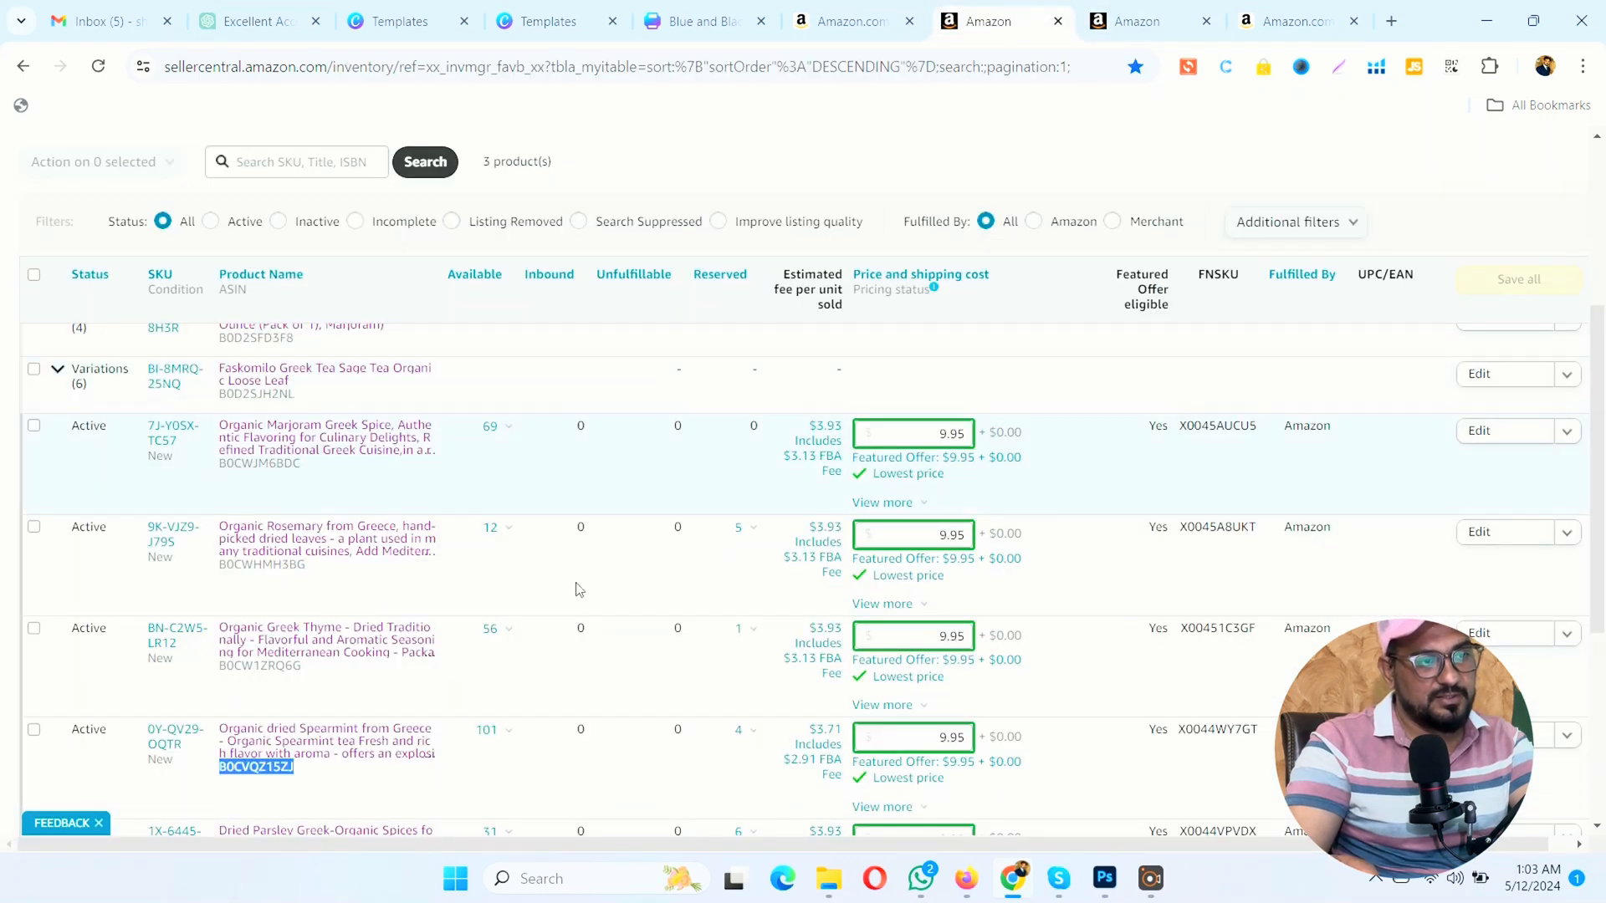
{"action": "double_click", "coordinate": [259, 666]}
{"action": "left_click", "coordinate": [1169, 8]}
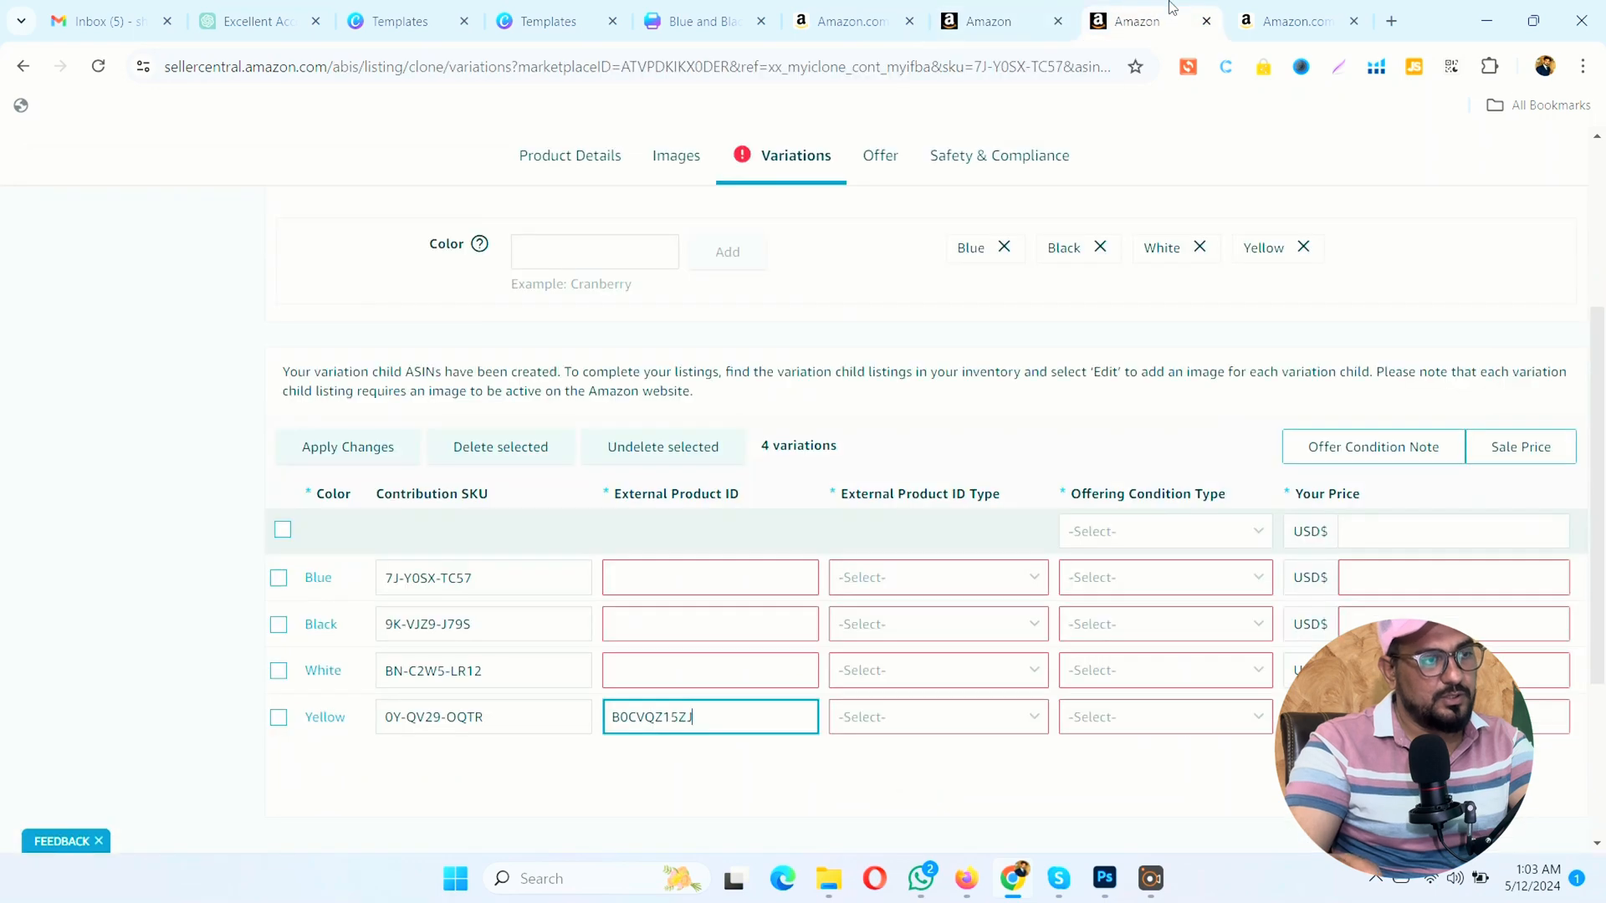
{"action": "left_click", "coordinate": [752, 669]}
{"action": "key", "text": "ctrl+v"}
Step: Copy the Organic Rosemary listing's ASIN, B0CWHMH3BG, from the inventory into the Black variant's external product ID
{"action": "left_click", "coordinate": [970, 18]}
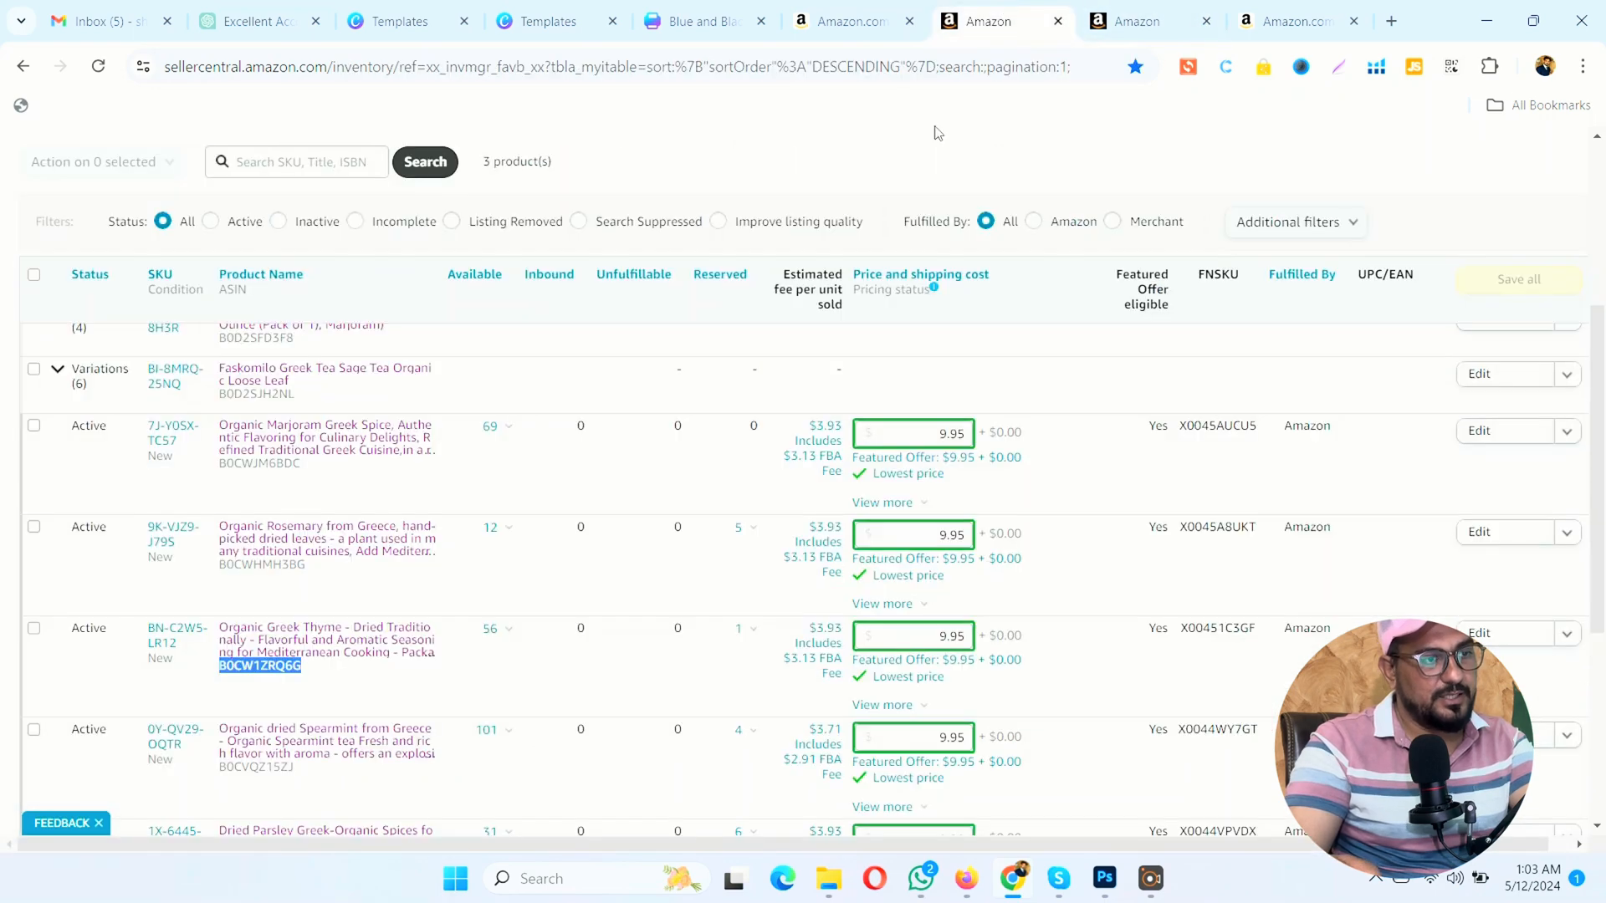
{"action": "double_click", "coordinate": [291, 567]}
{"action": "left_click", "coordinate": [1171, 10]}
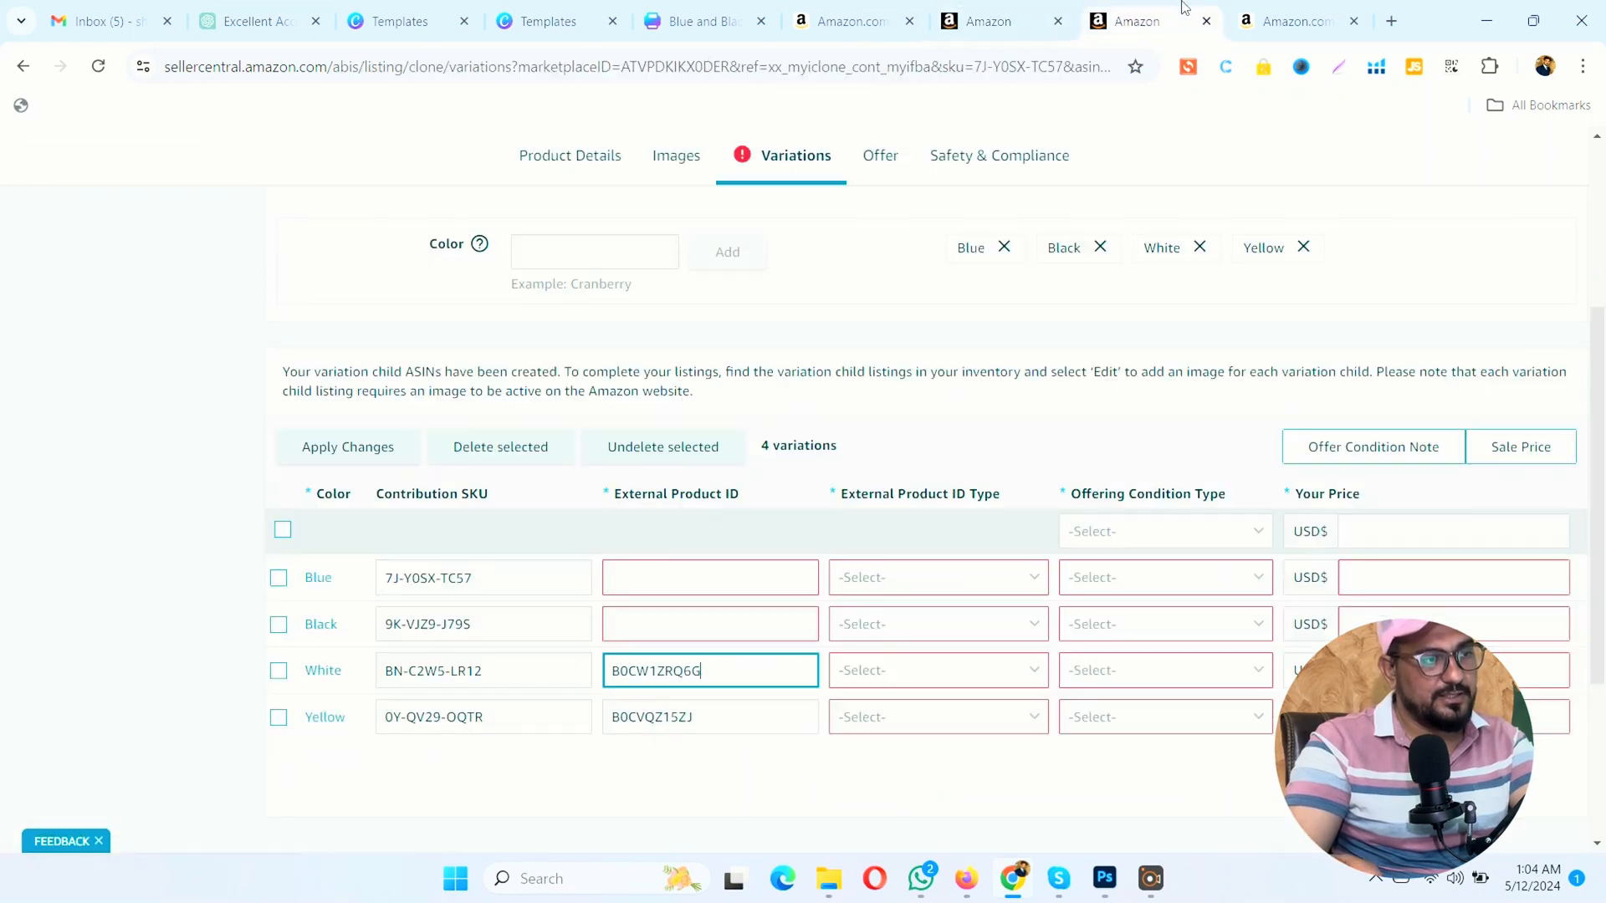
{"action": "left_click", "coordinate": [669, 624]}
{"action": "key", "text": "ctrl+v"}
Step: Copy the Organic Marjoram listing's ASIN, B0CWJM6BDC, from the inventory into the Blue variant's external product ID
{"action": "left_click", "coordinate": [986, 18]}
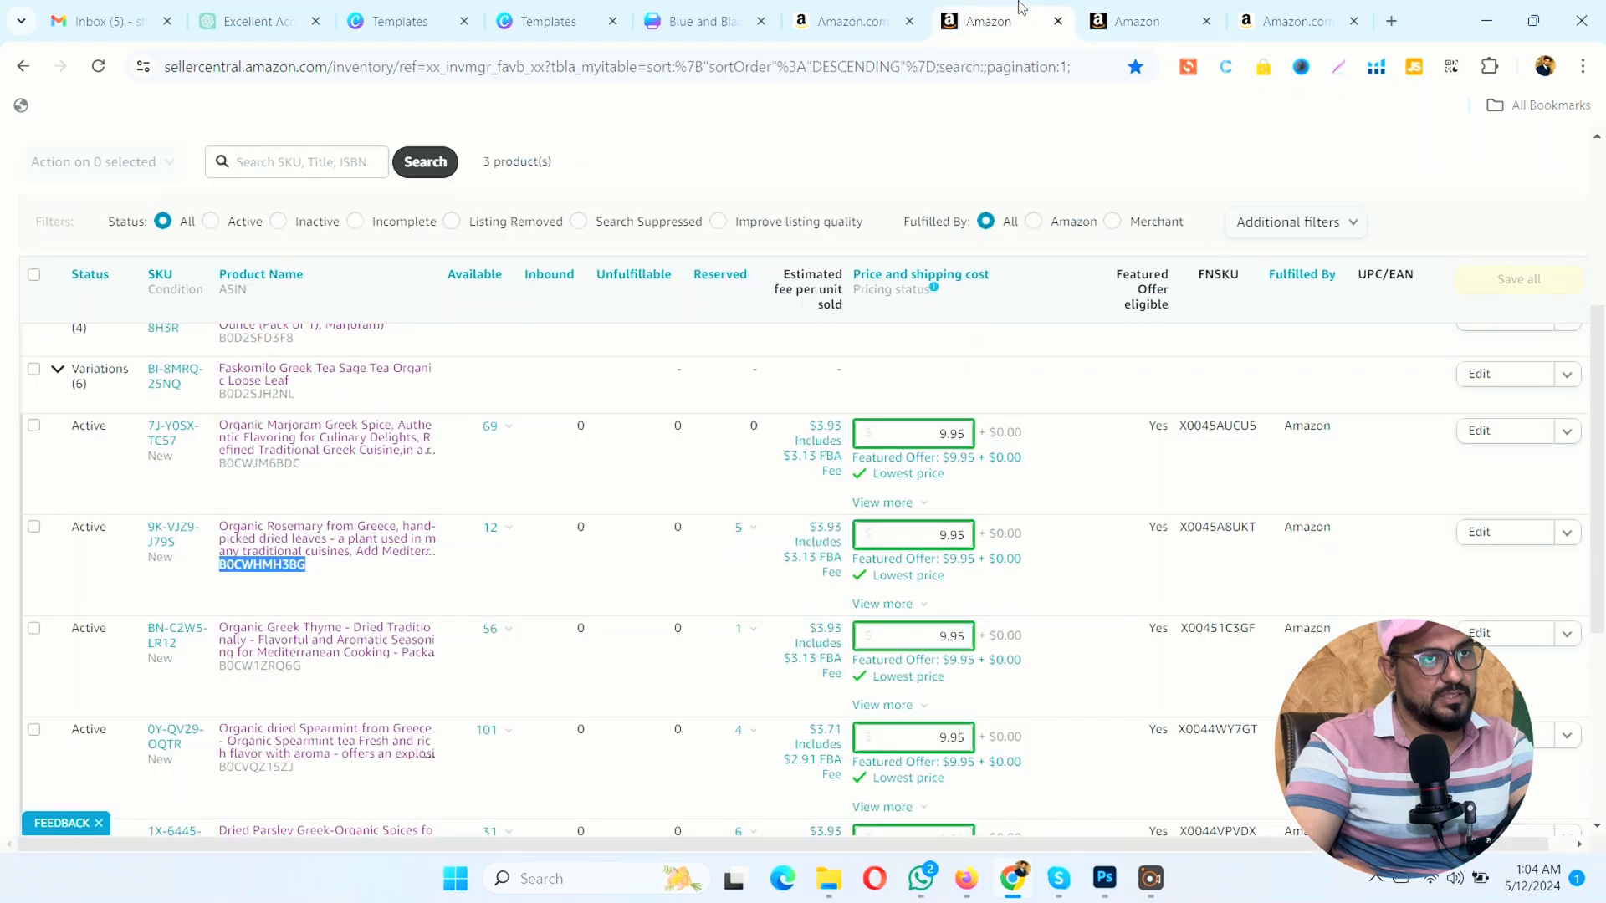
{"action": "double_click", "coordinate": [259, 464]}
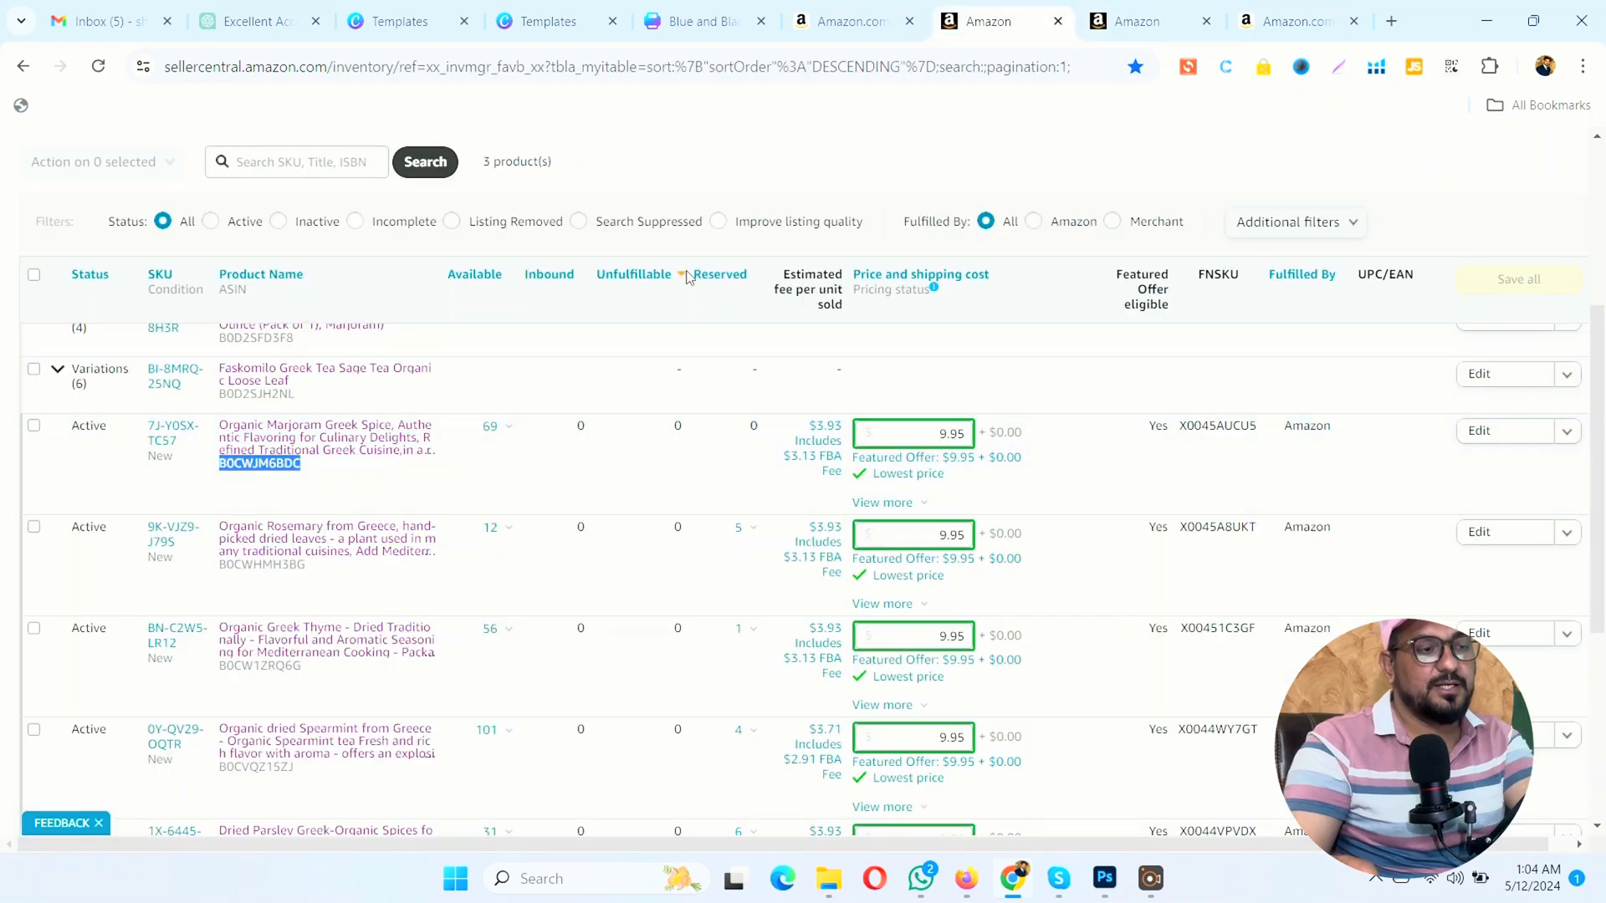
{"action": "left_click", "coordinate": [1126, 18]}
{"action": "left_click", "coordinate": [702, 589]}
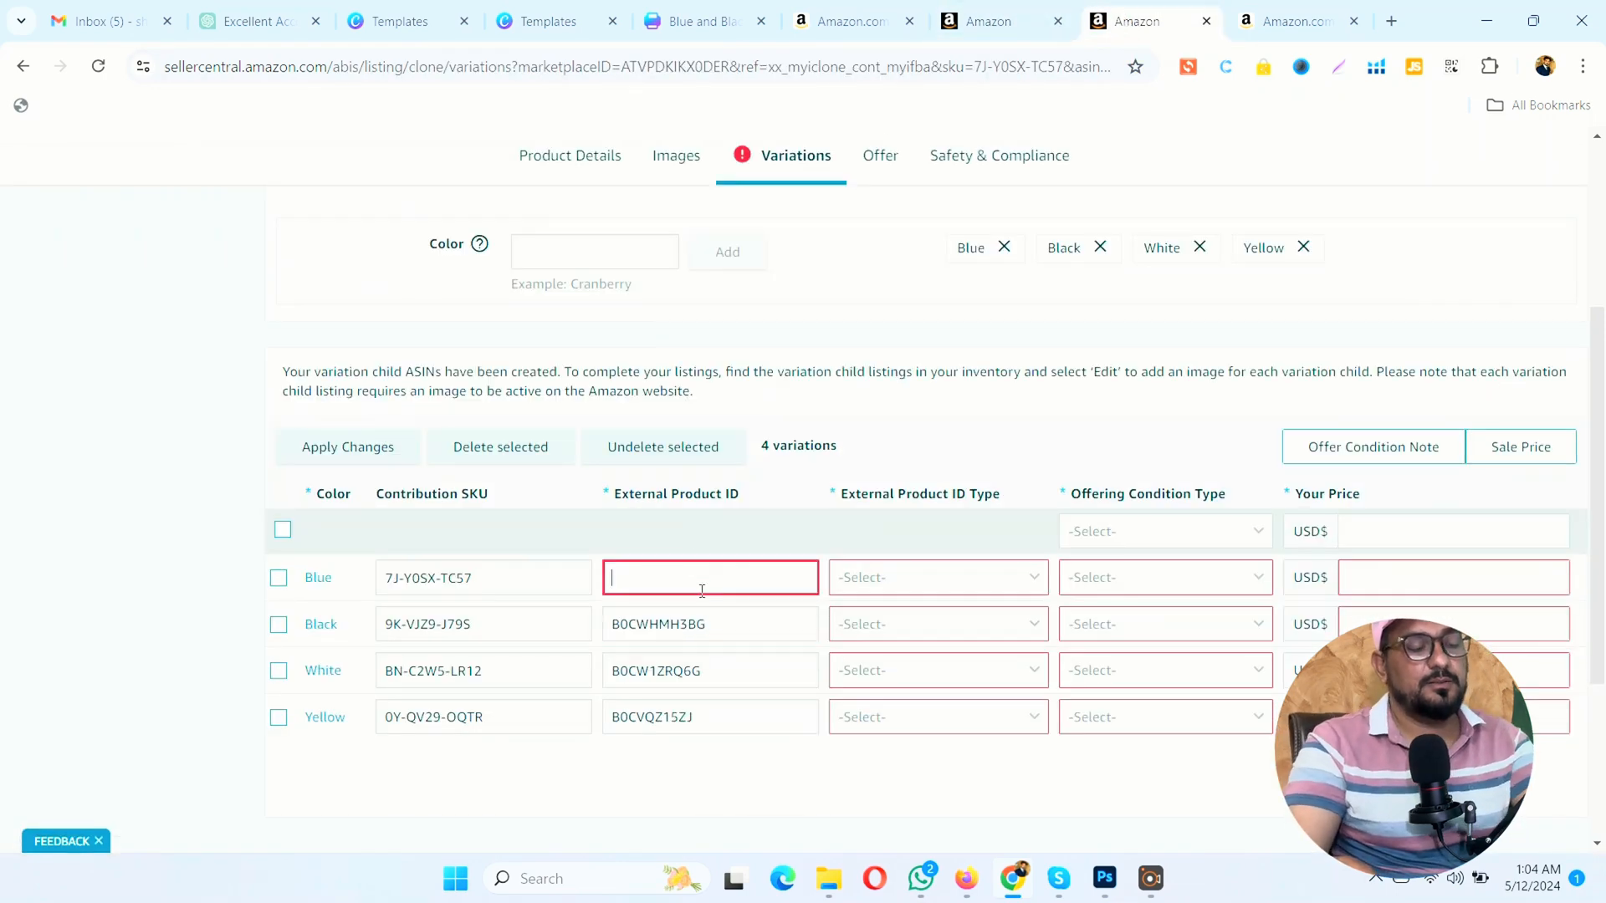
{"action": "key", "text": "ctrl+v"}
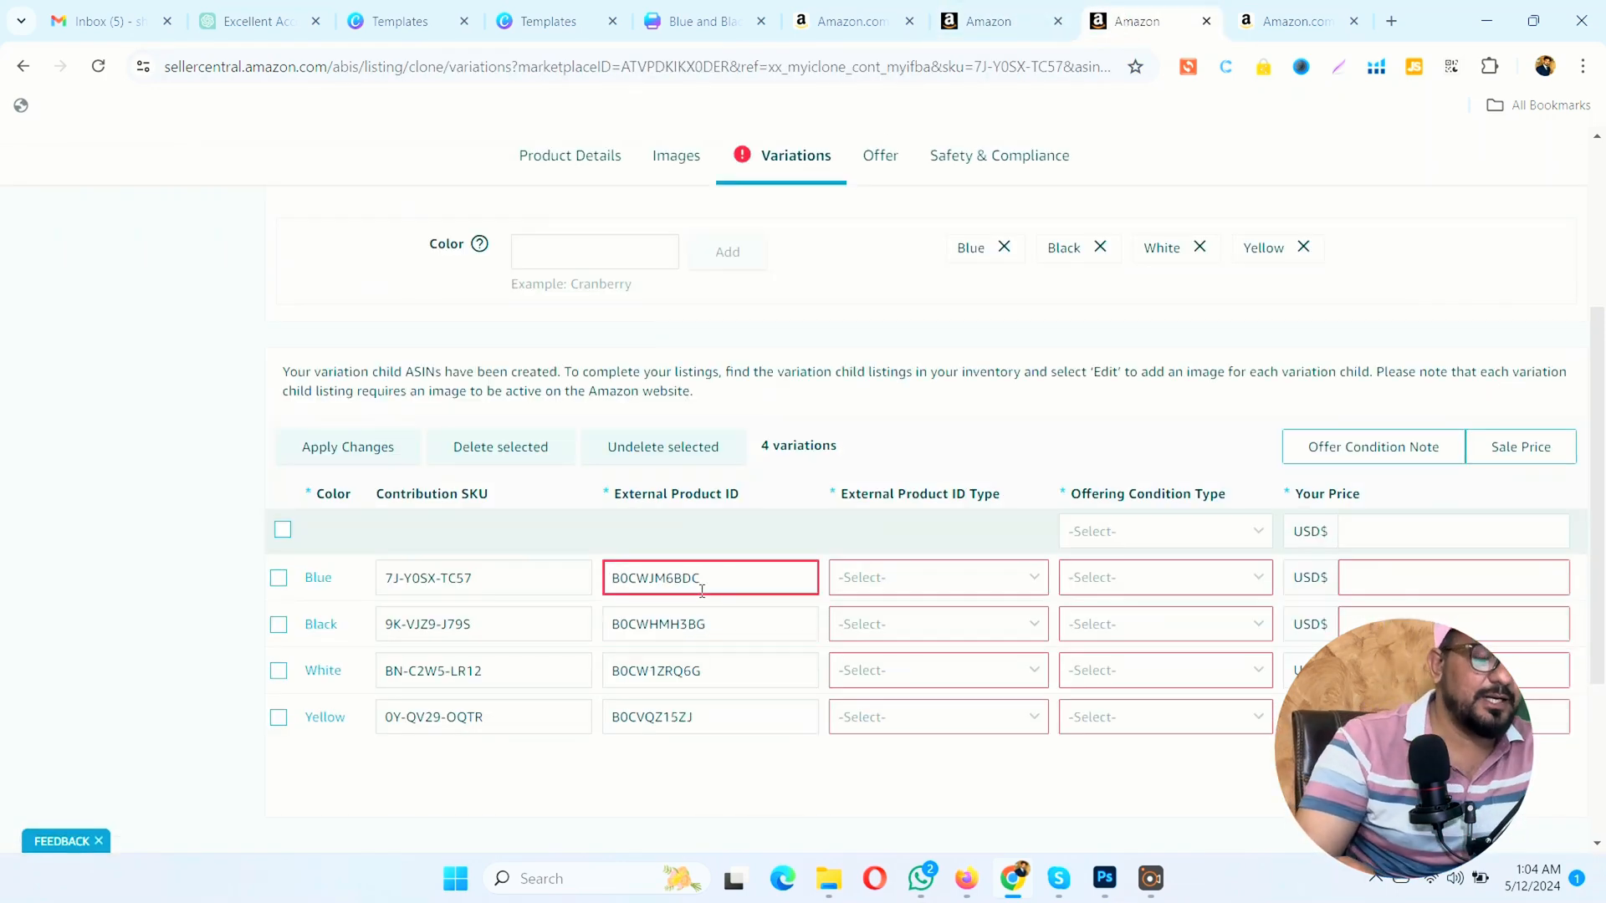
Step: Set the external product ID type to ASIN for the Blue, Black, White and Yellow variants
{"action": "left_click", "coordinate": [882, 589]}
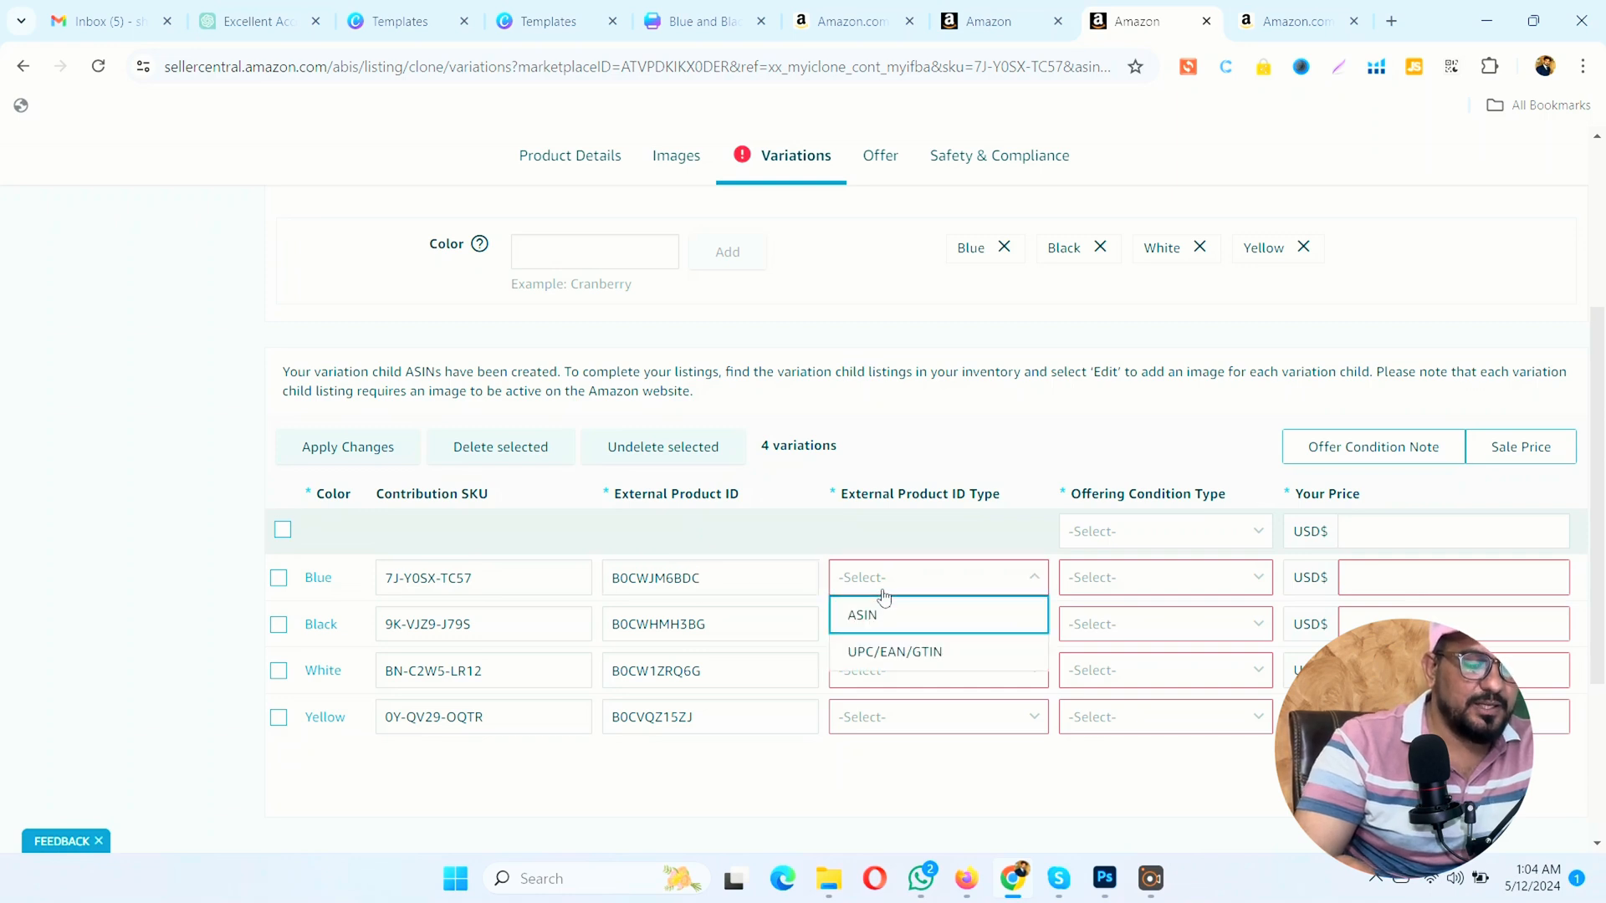
{"action": "left_click", "coordinate": [876, 614]}
{"action": "left_click", "coordinate": [882, 624]}
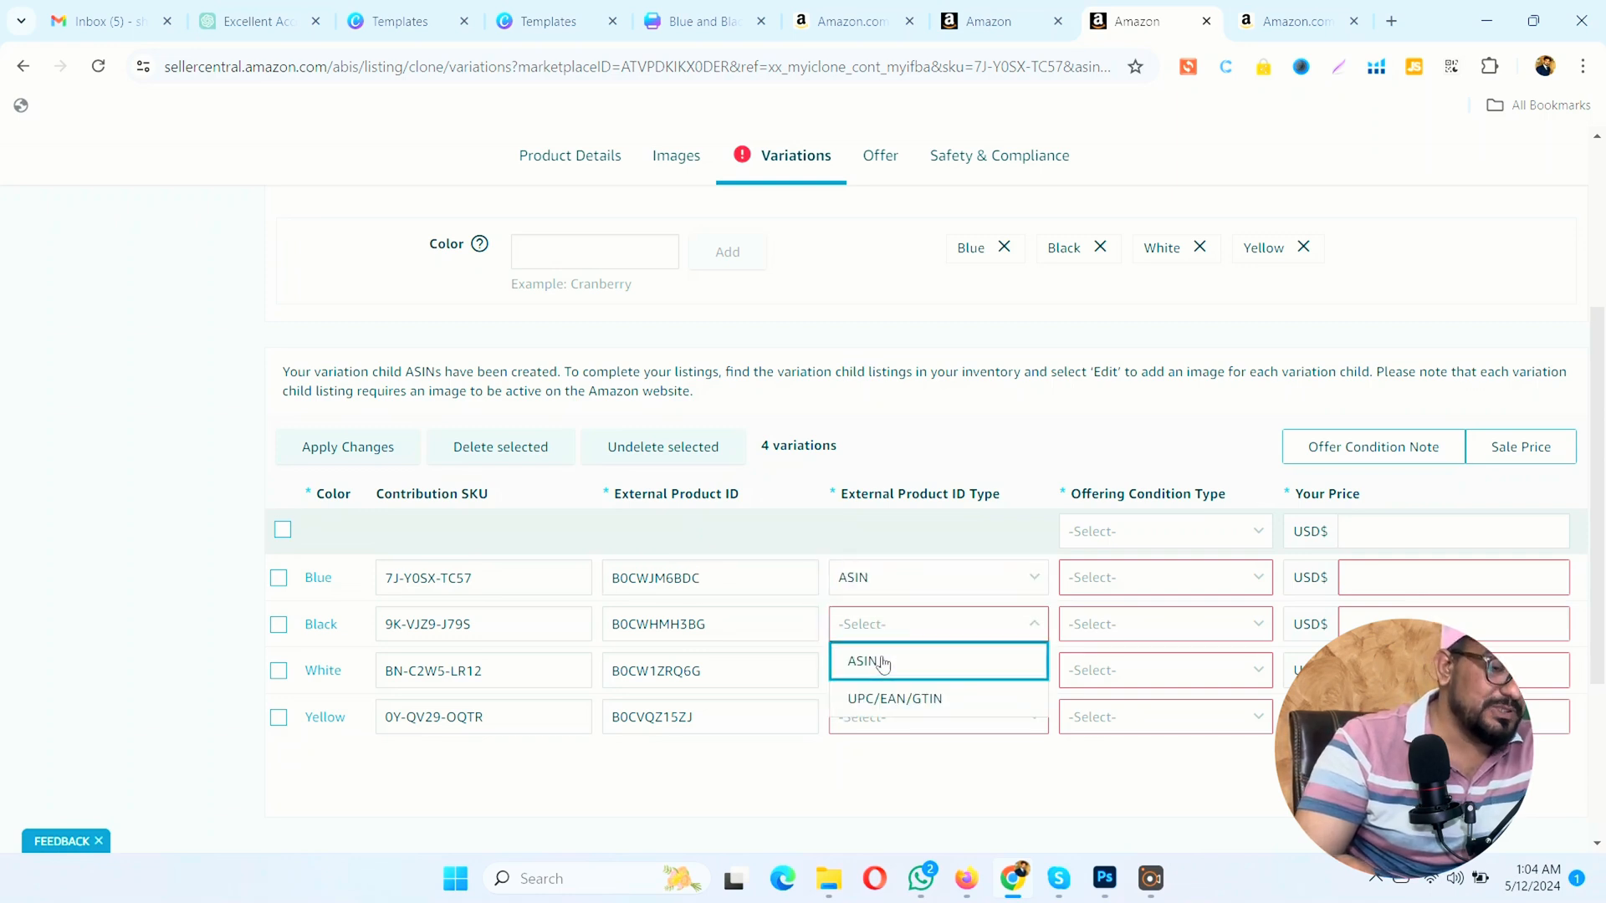
{"action": "left_click", "coordinate": [880, 661]}
{"action": "left_click", "coordinate": [885, 673]}
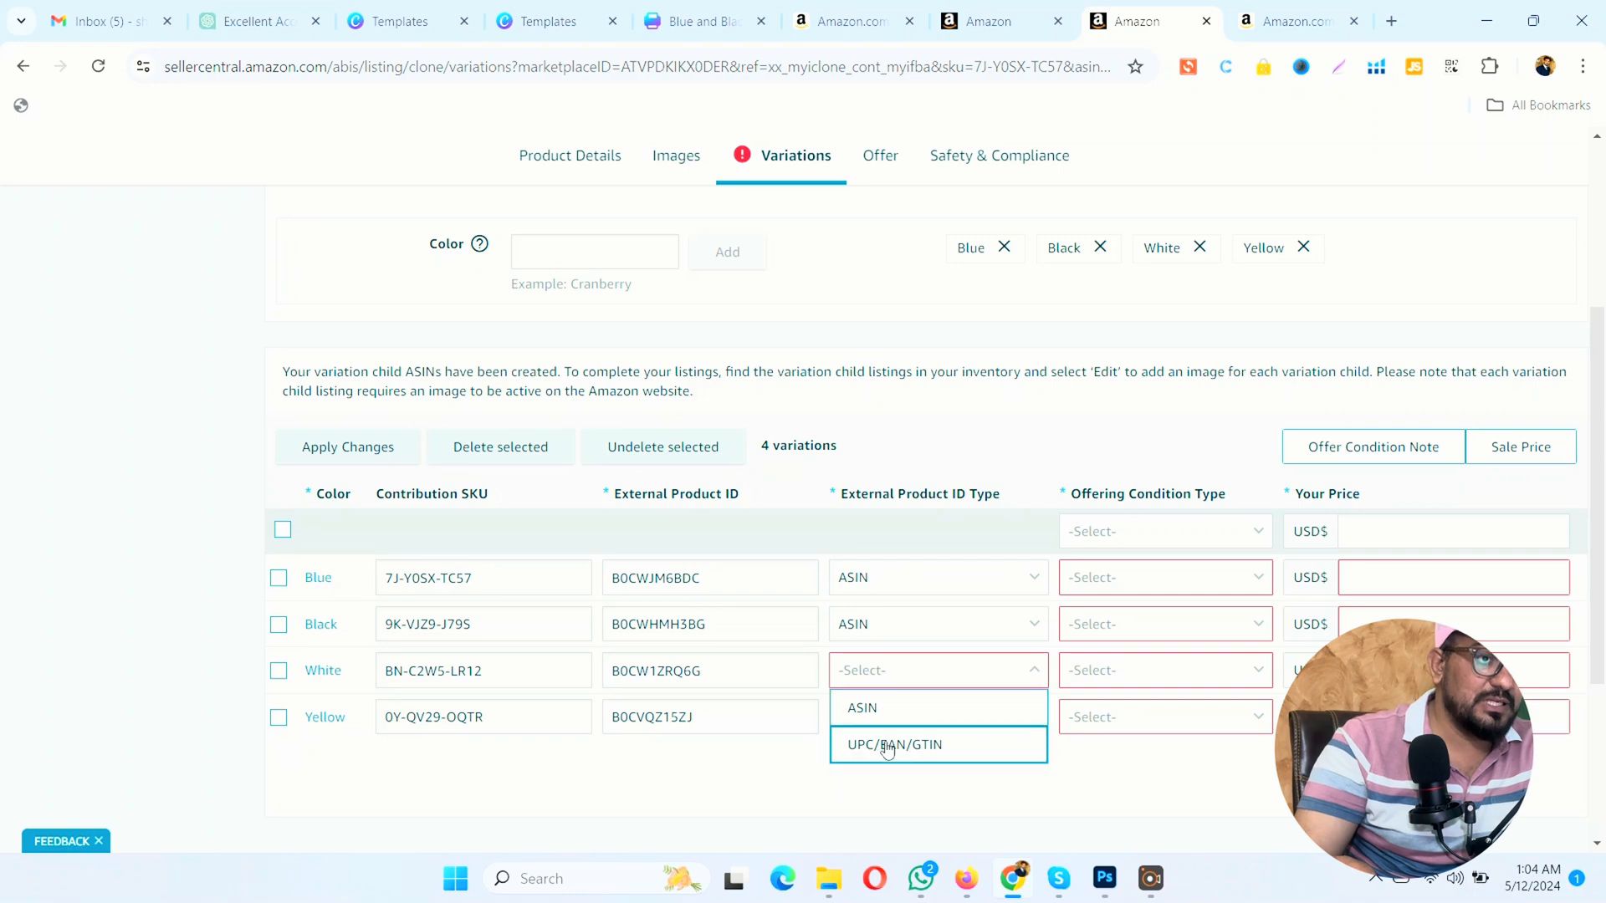
{"action": "left_click", "coordinate": [892, 711]}
{"action": "left_click", "coordinate": [892, 719]}
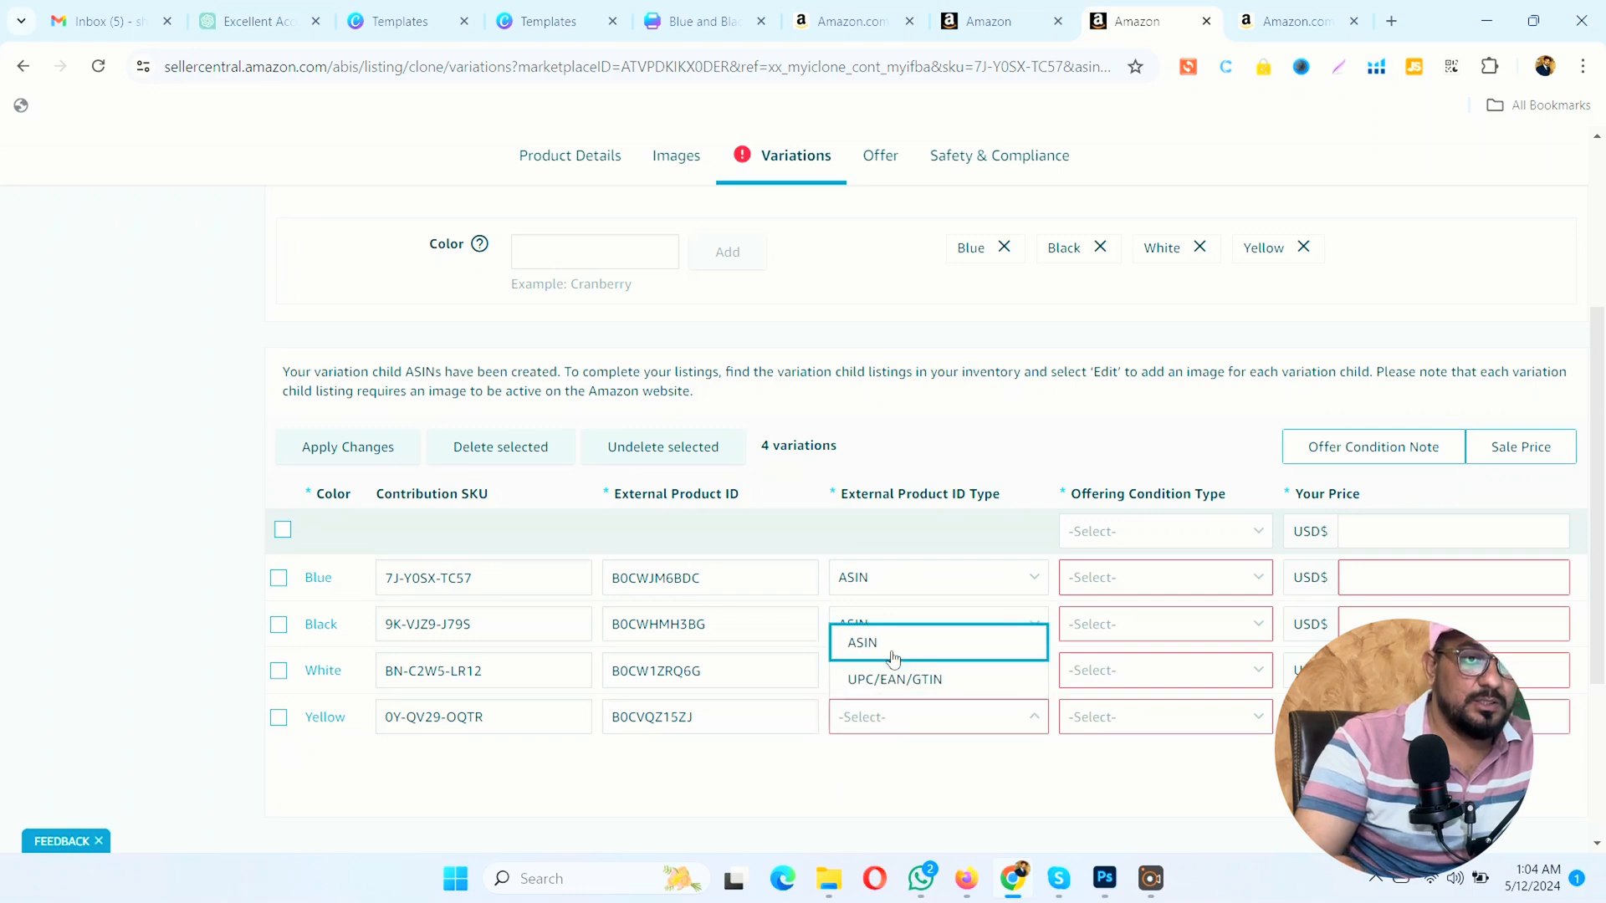
{"action": "left_click", "coordinate": [892, 644]}
Step: Set the offering condition type to New for all four color variants
{"action": "left_click", "coordinate": [1037, 25]}
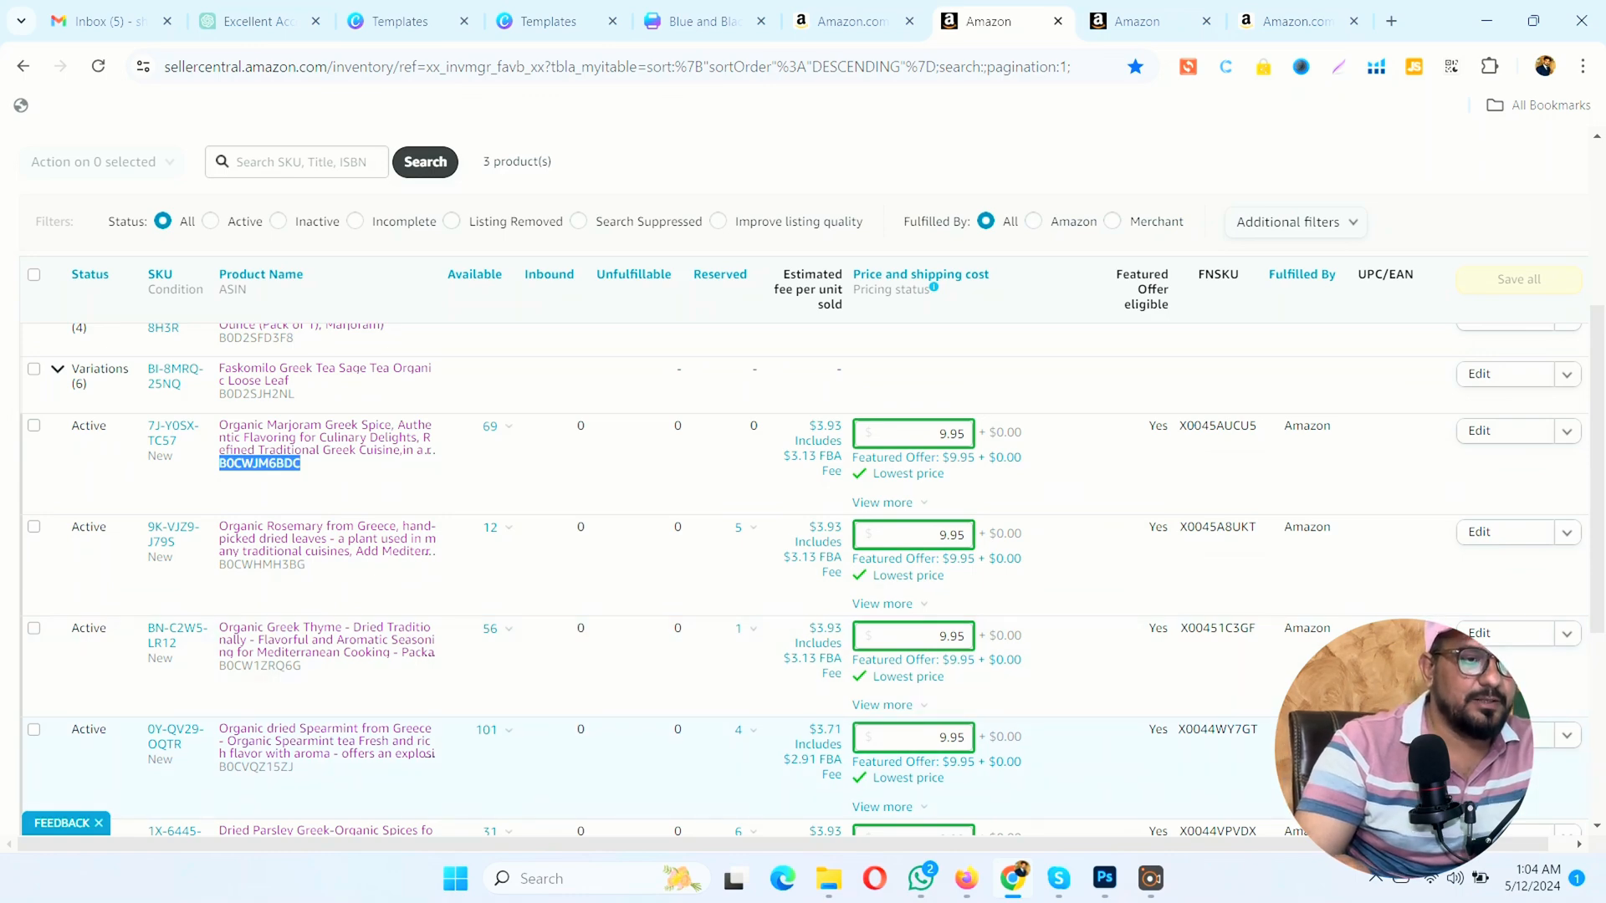
{"action": "left_click", "coordinate": [1129, 21]}
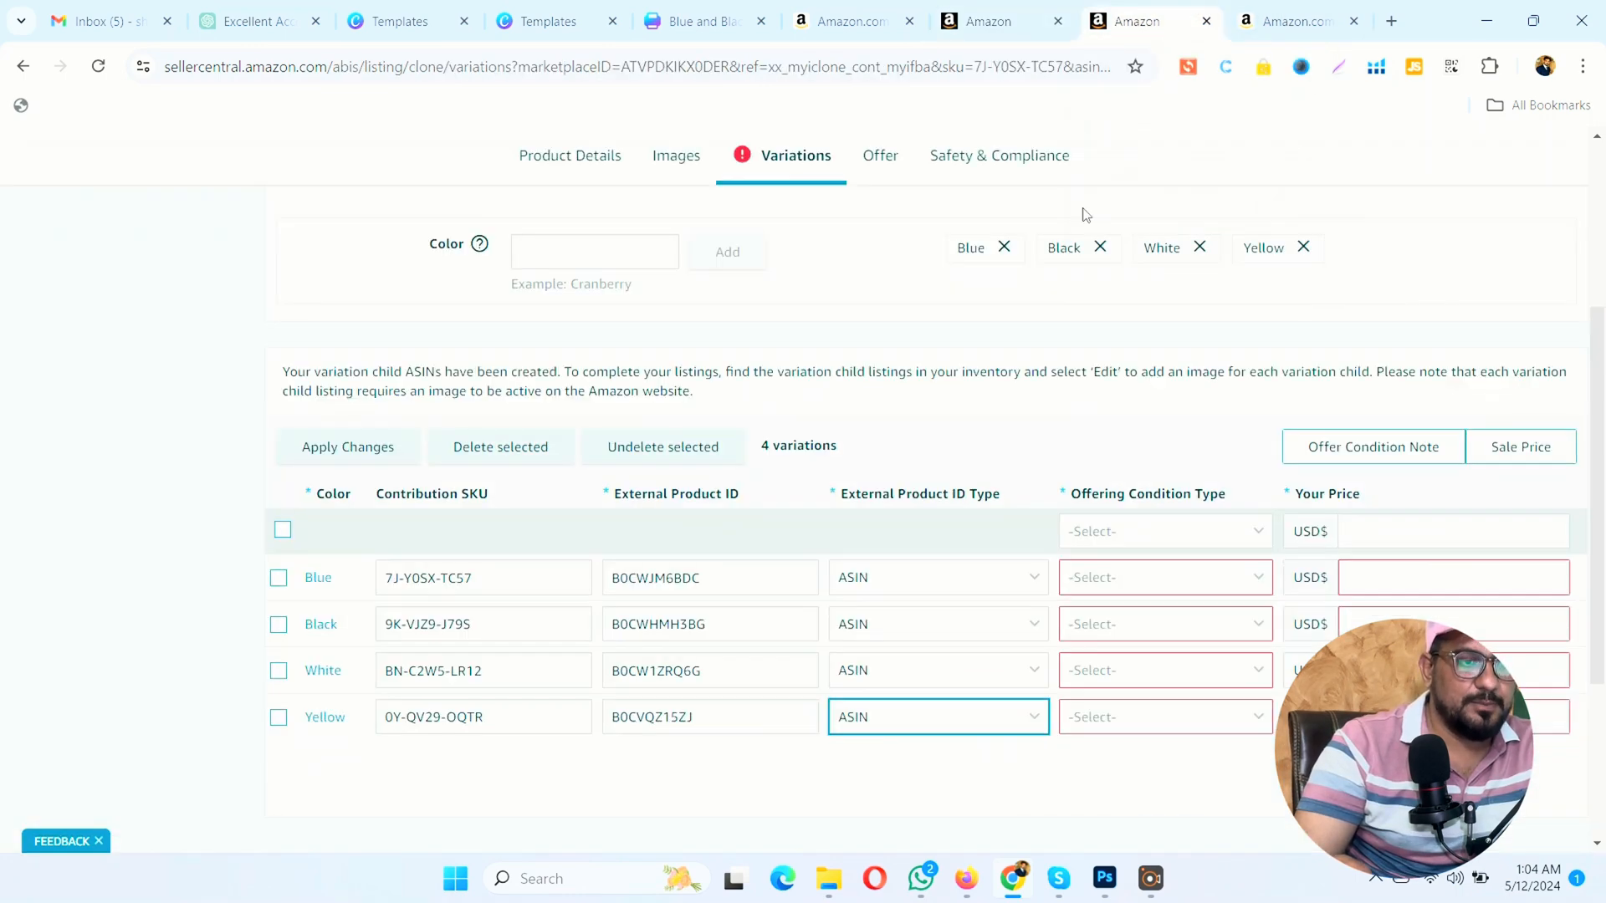
{"action": "left_click", "coordinate": [1121, 581]}
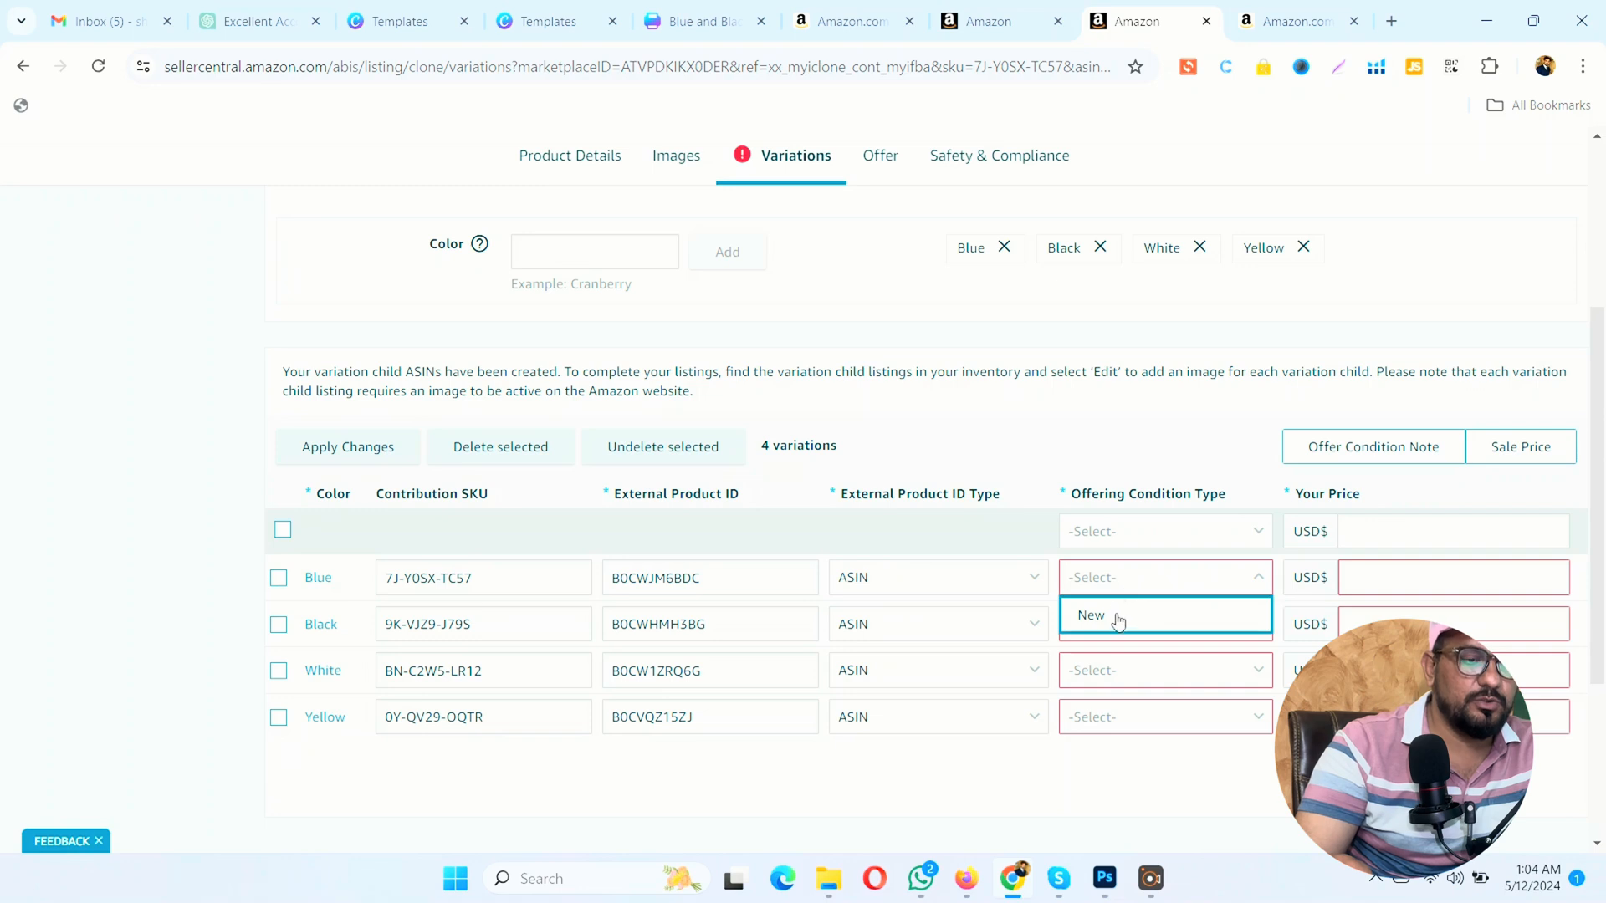
{"action": "left_click", "coordinate": [1118, 620]}
{"action": "left_click", "coordinate": [1116, 627]}
{"action": "left_click", "coordinate": [1121, 659]}
{"action": "left_click", "coordinate": [1118, 676]}
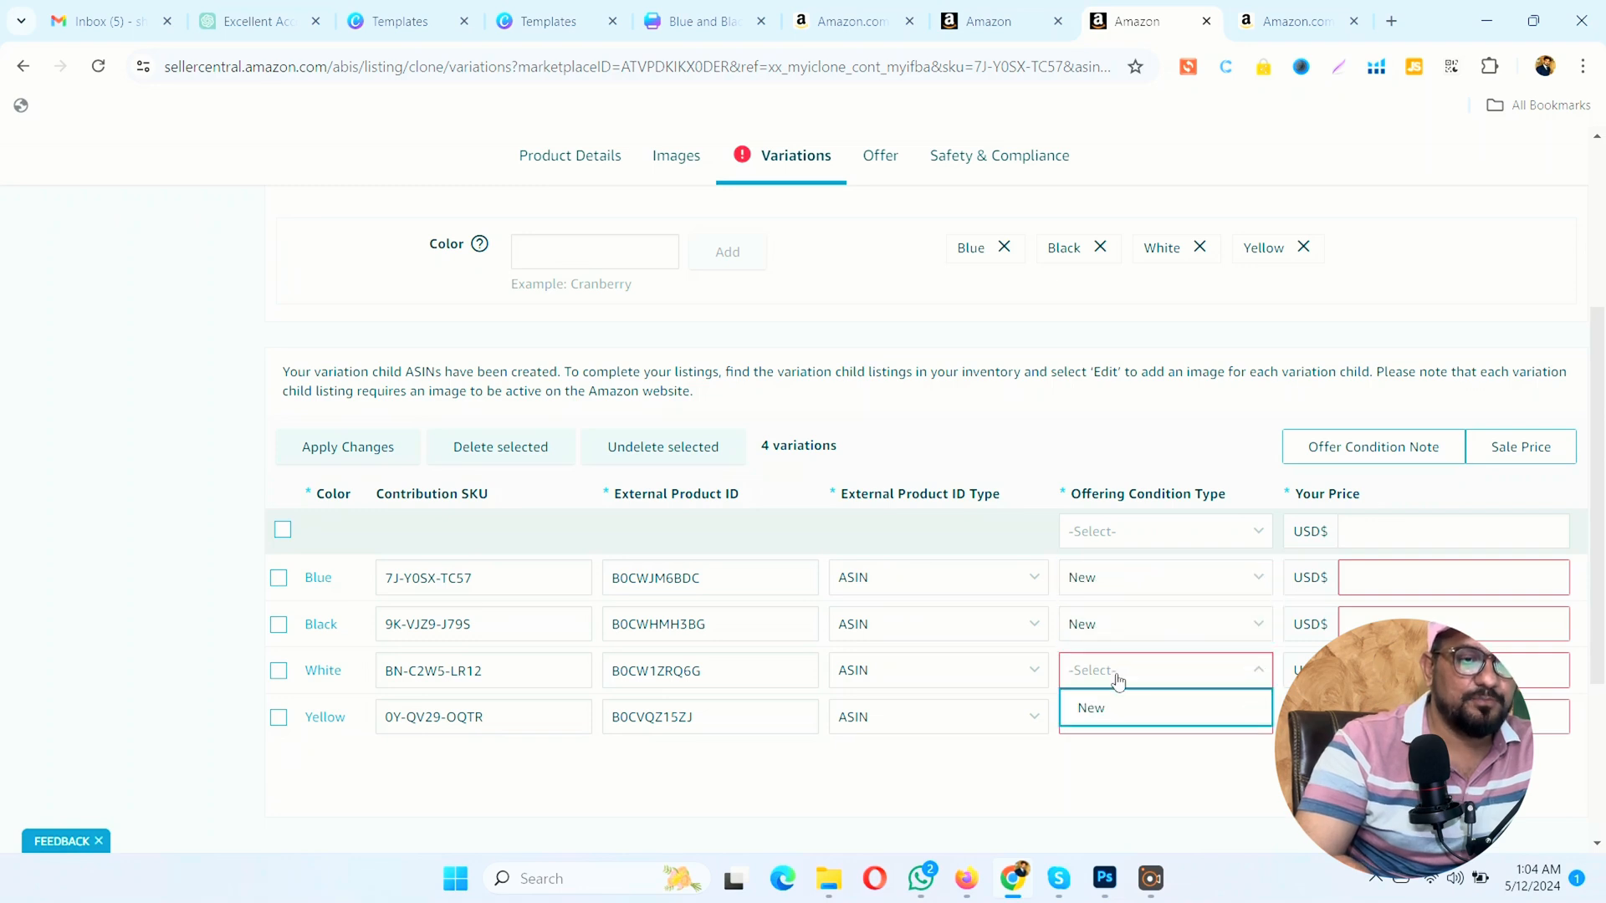
{"action": "left_click", "coordinate": [1125, 707]}
{"action": "left_click", "coordinate": [1129, 715]}
{"action": "left_click", "coordinate": [1142, 674]}
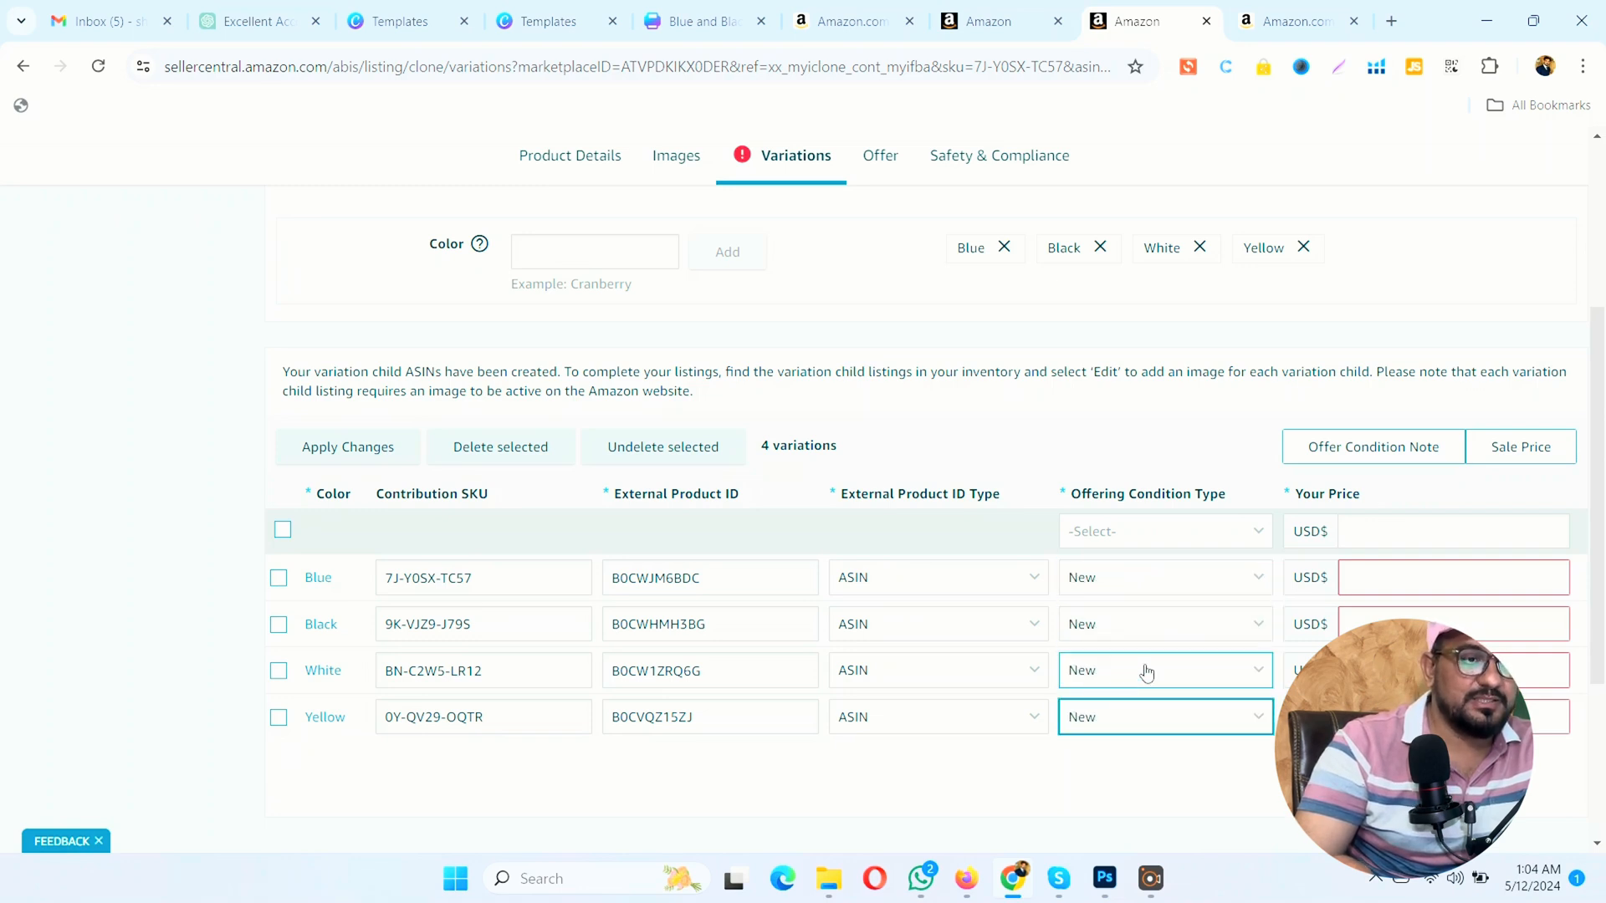
Step: Look up the Marjoram listing's price in the inventory, set all four variants' prices to 9.95 USD and submit the listing
{"action": "left_click", "coordinate": [1432, 577]}
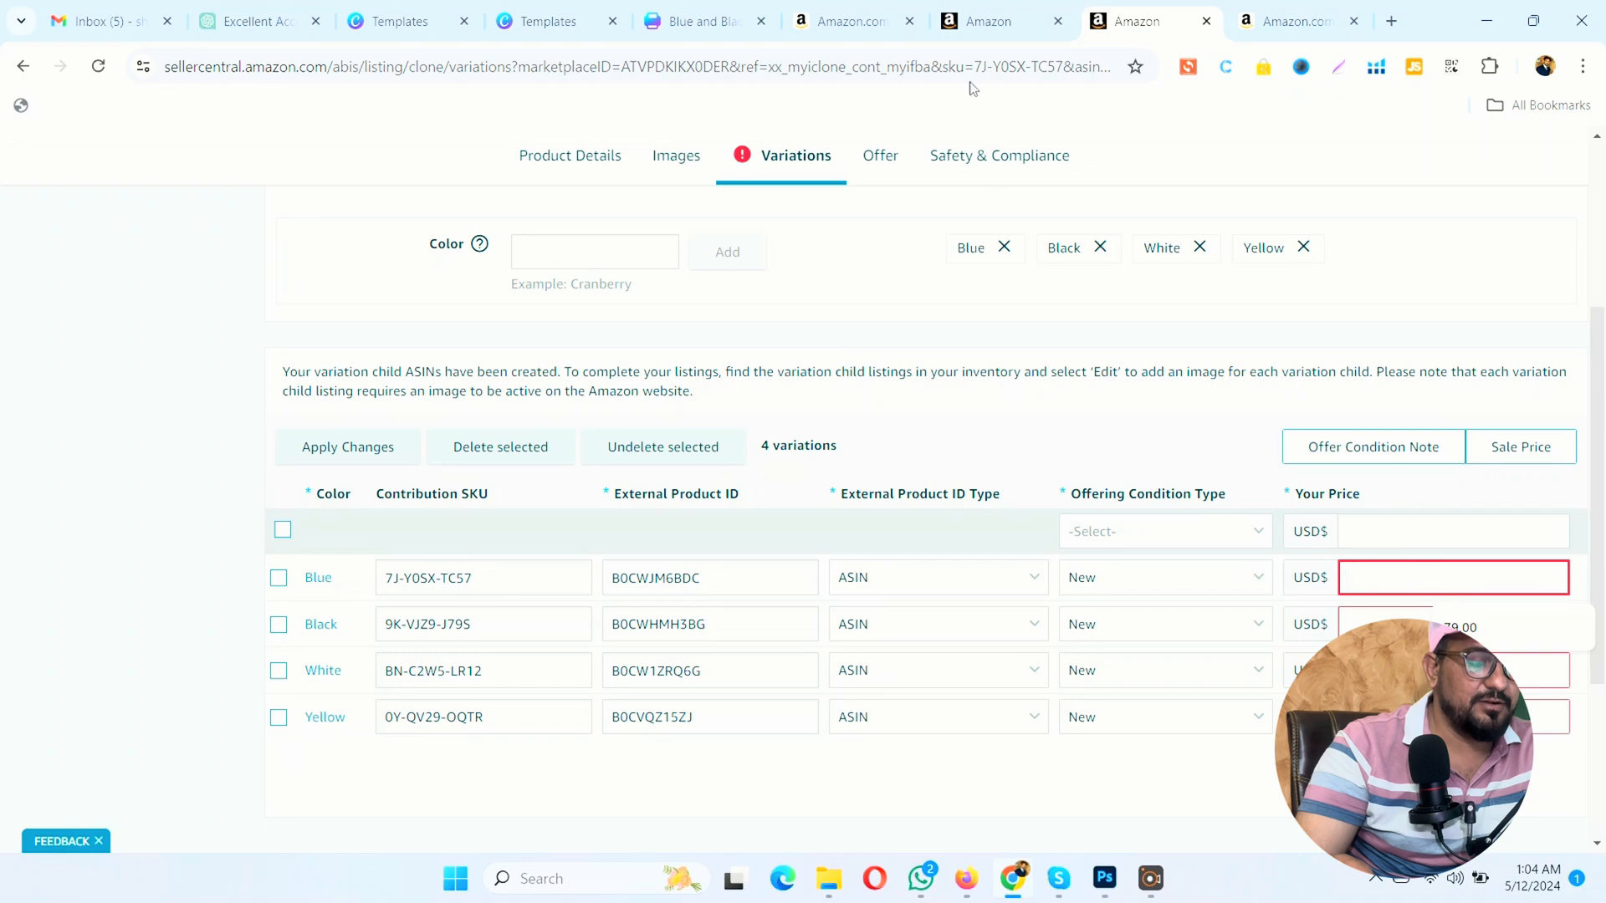
{"action": "left_click", "coordinate": [969, 23]}
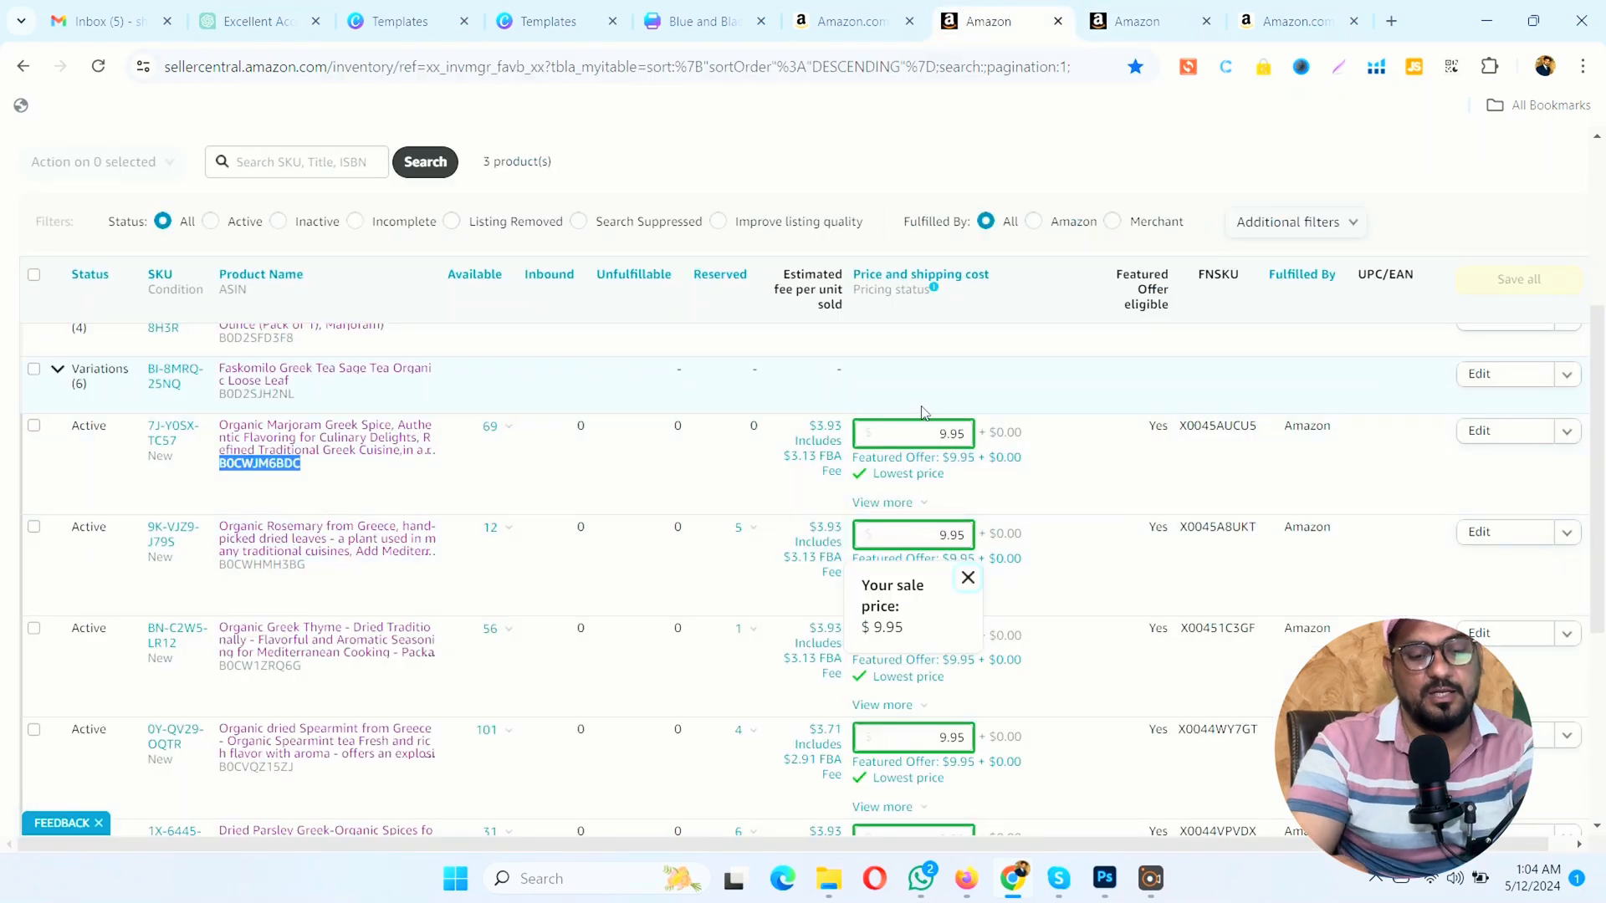
{"action": "left_click", "coordinate": [945, 433]}
{"action": "left_click", "coordinate": [1109, 12]}
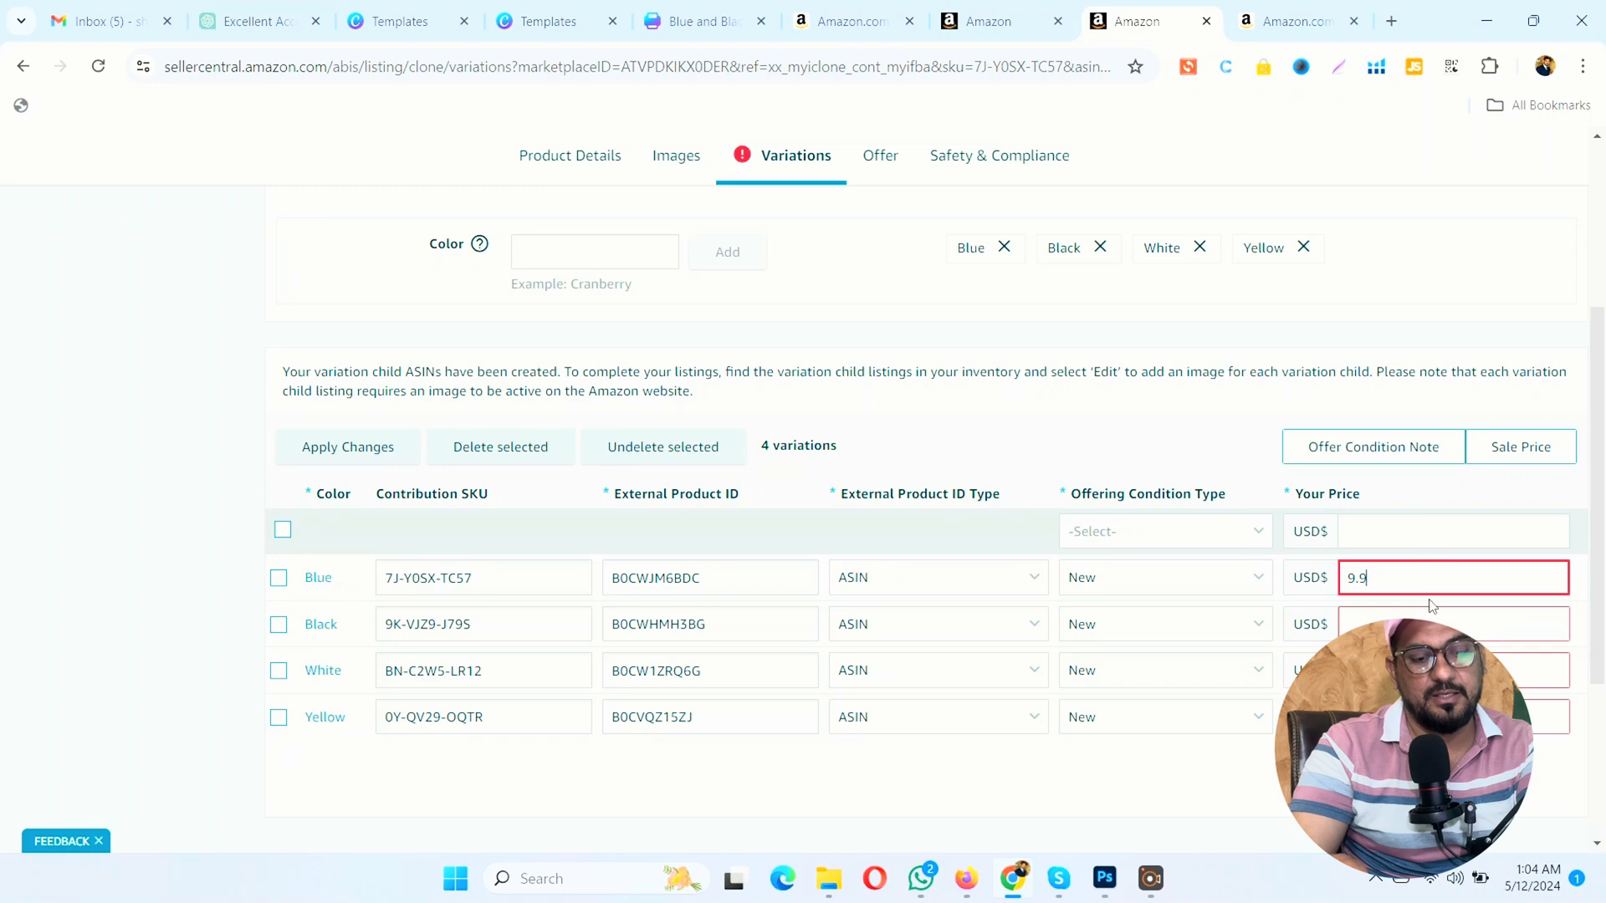
{"action": "left_click", "coordinate": [1419, 623]}
{"action": "type", "text": "9.95"}
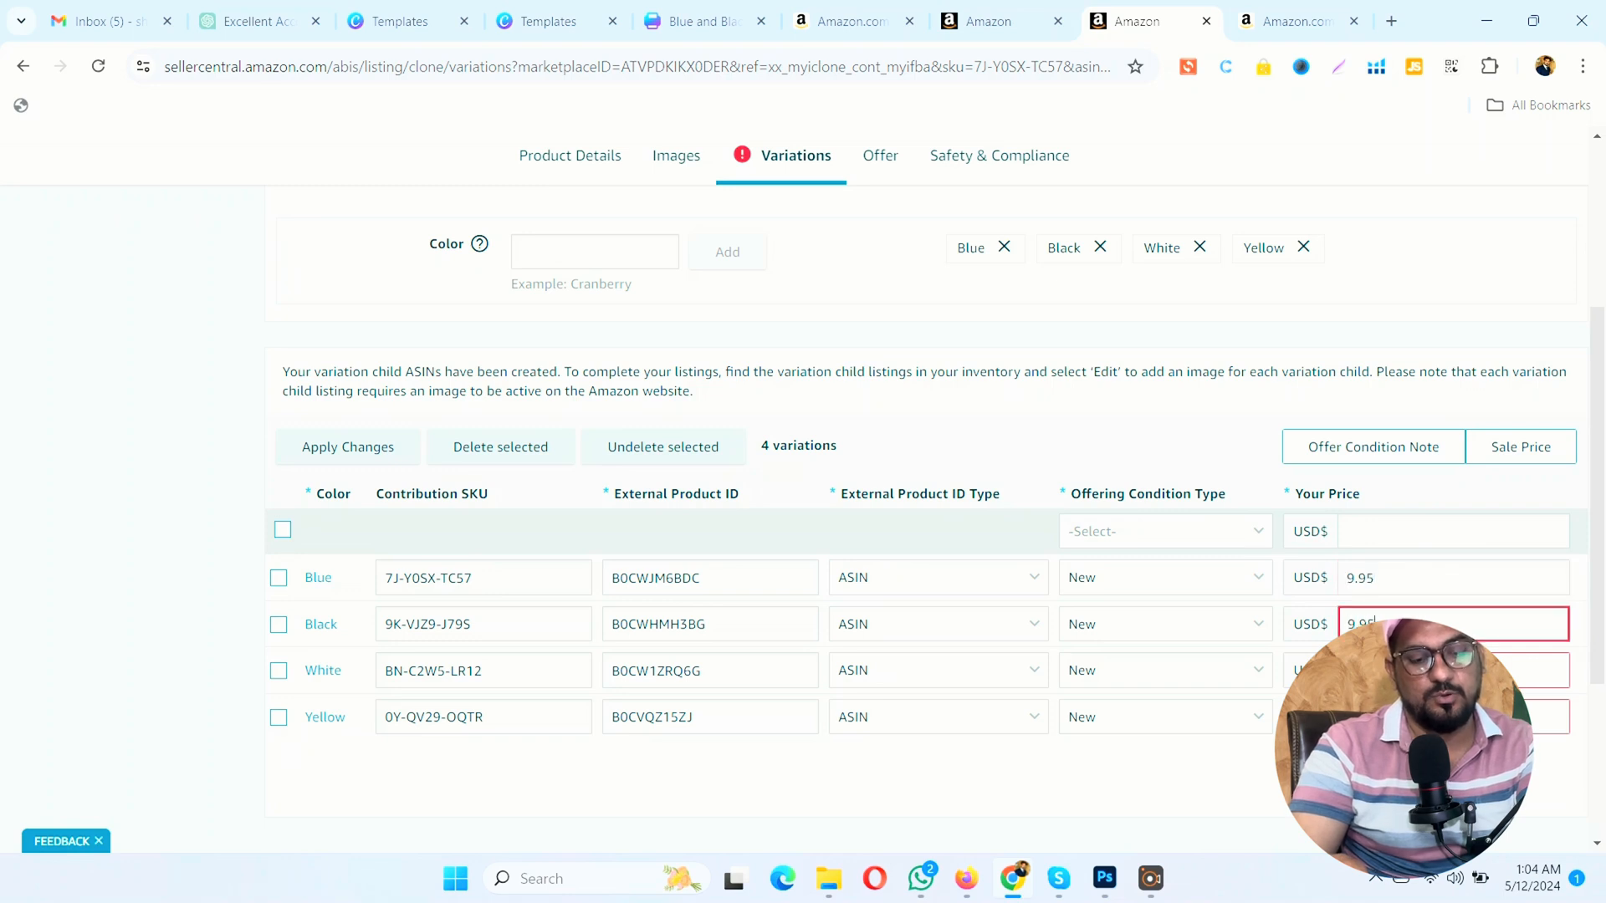
{"action": "left_click", "coordinate": [1419, 669]}
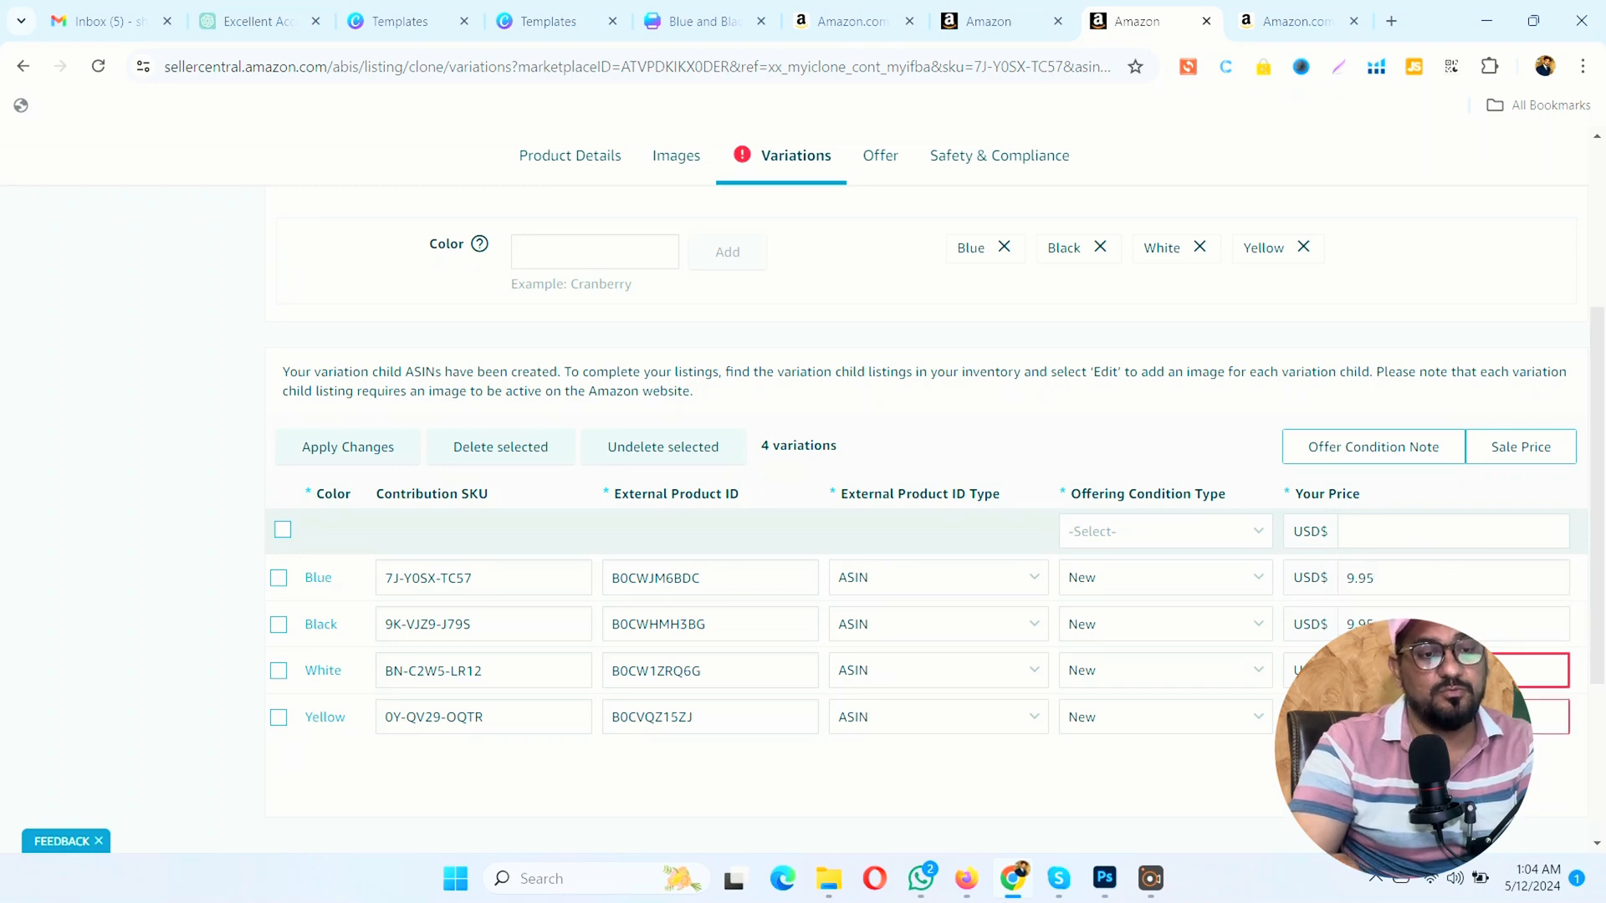
{"action": "left_click", "coordinate": [1419, 716]}
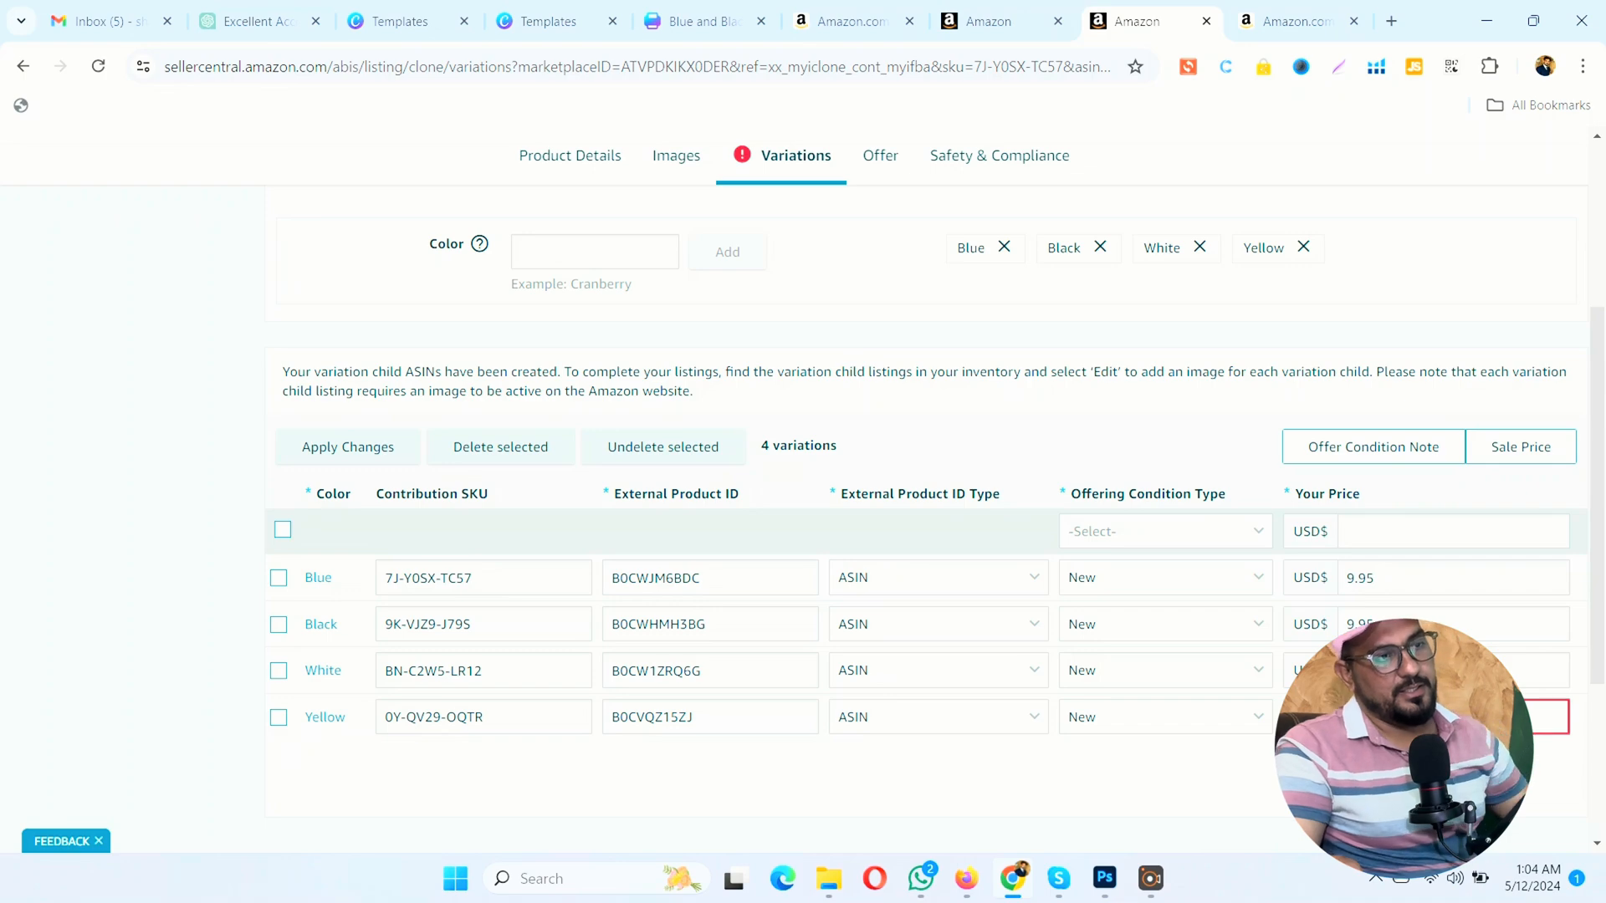
{"action": "type", "text": "9.95"}
{"action": "scroll", "coordinate": [1419, 717], "scroll_direction": "down", "scroll_amount": 4}
{"action": "left_click", "coordinate": [1479, 590]}
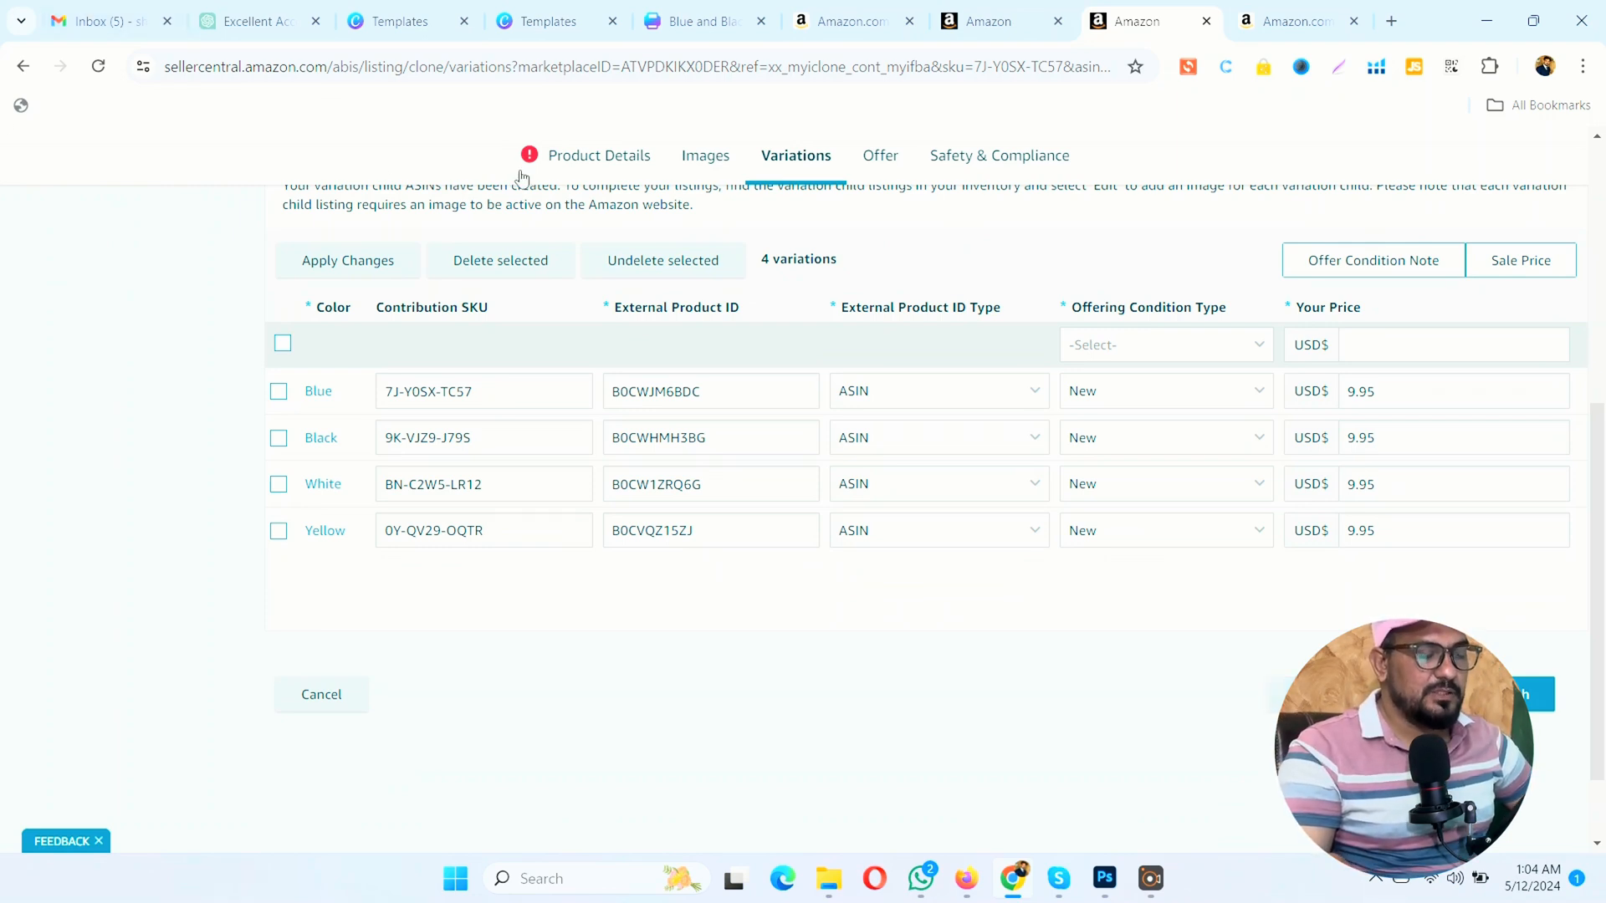
Step: Review the flagged product details and shorten the item name to "Organic Marjoram Greek"
{"action": "left_click", "coordinate": [568, 173]}
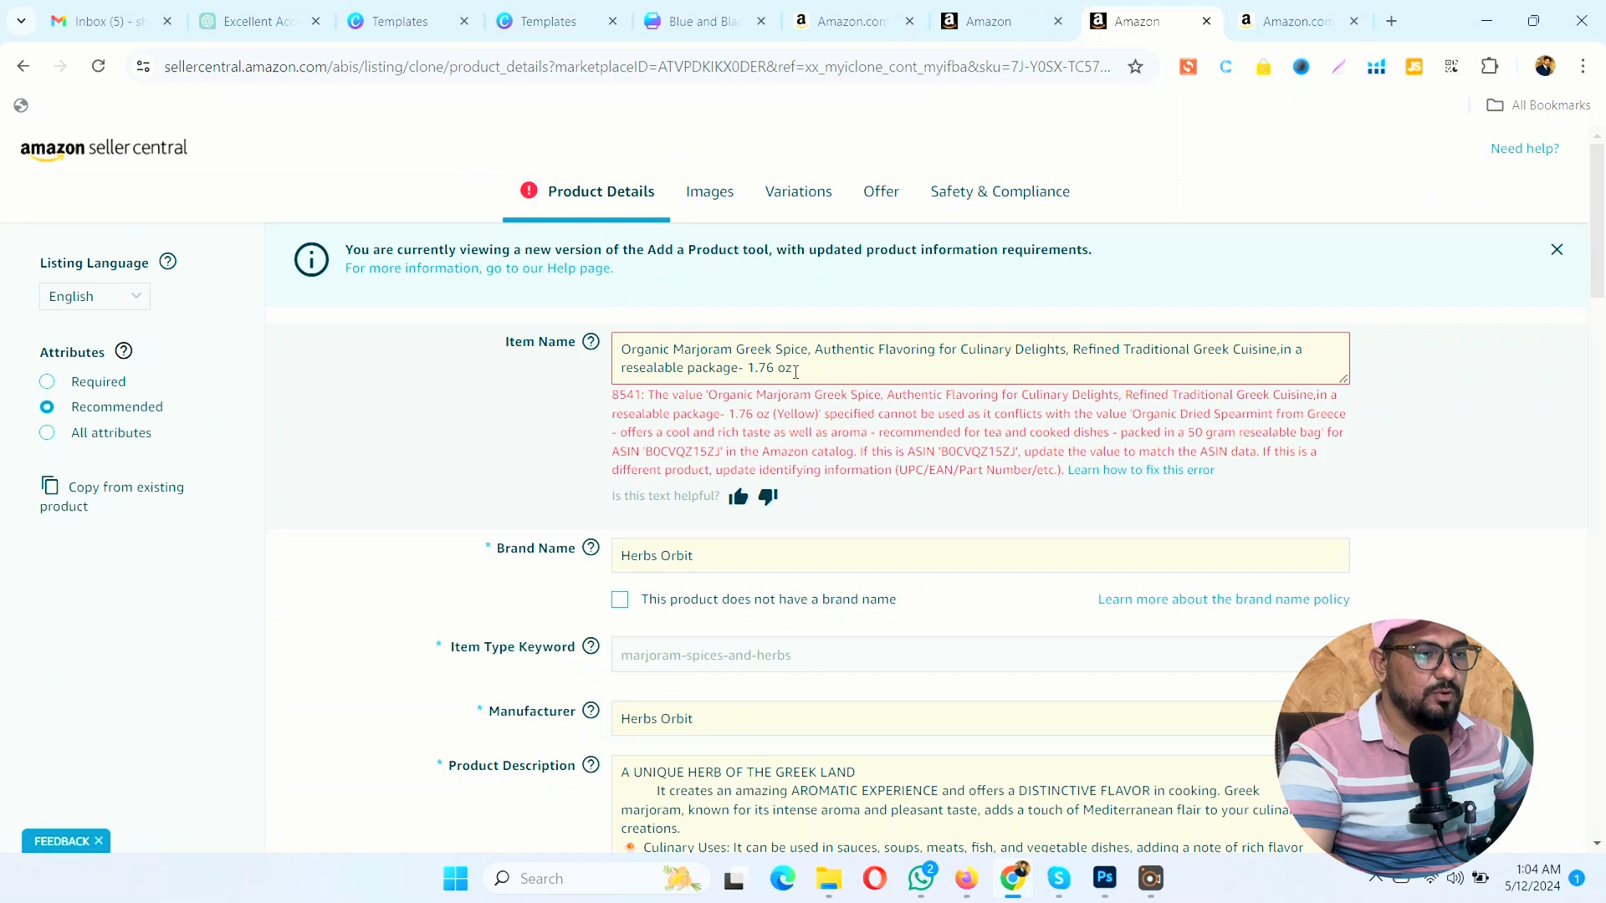
{"action": "scroll", "coordinate": [798, 370], "scroll_direction": "down", "scroll_amount": 10}
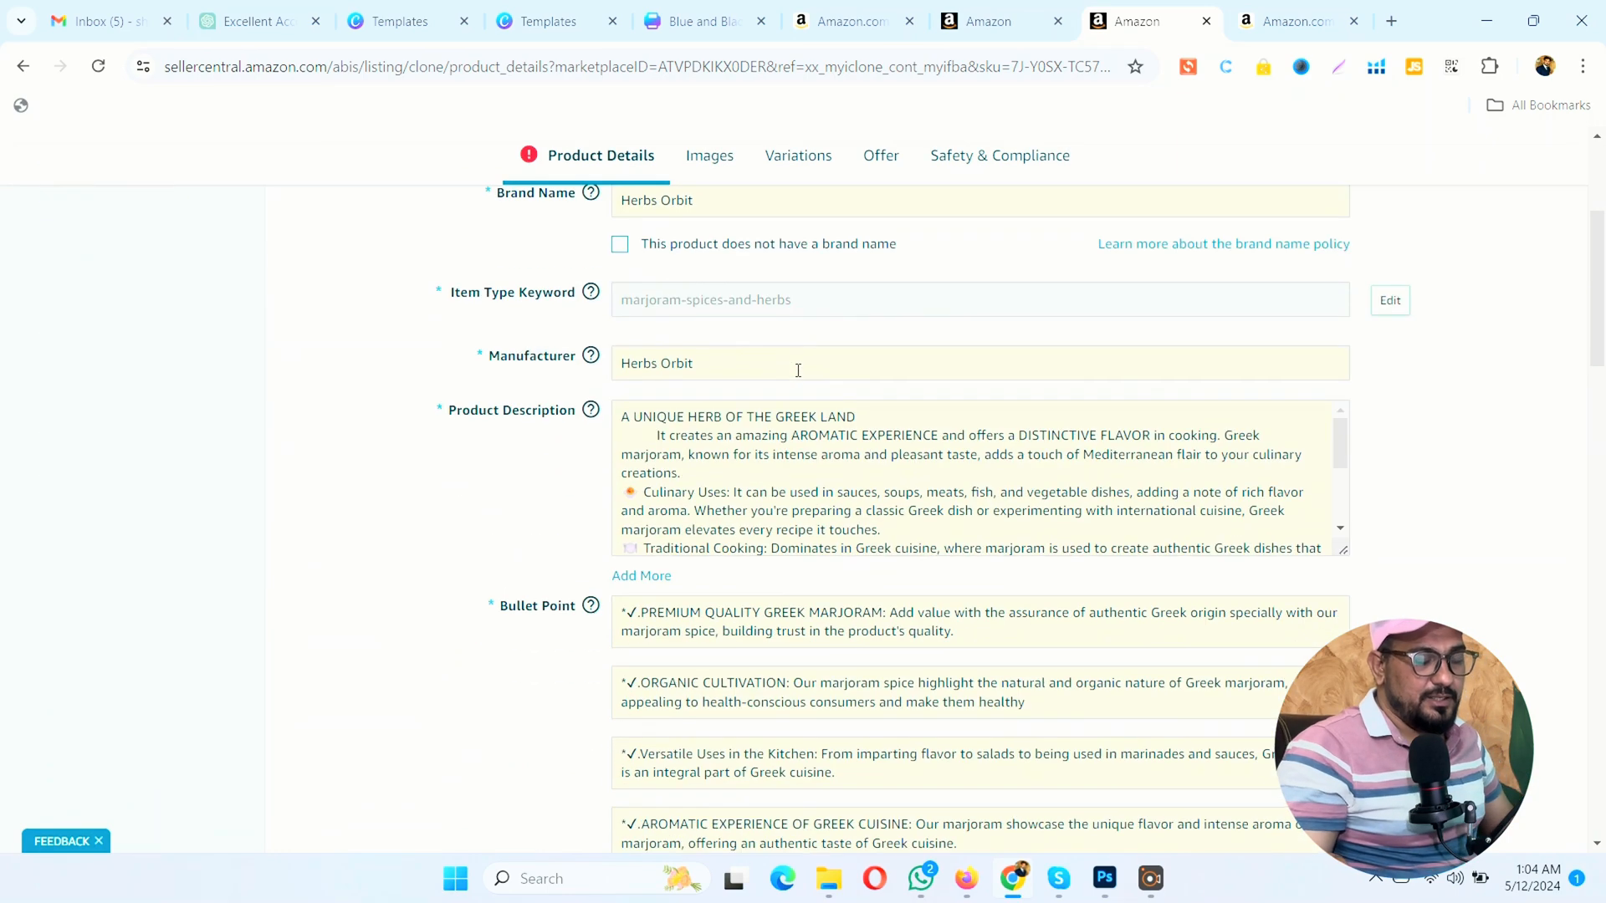
{"action": "scroll", "coordinate": [798, 369], "scroll_direction": "down", "scroll_amount": 5}
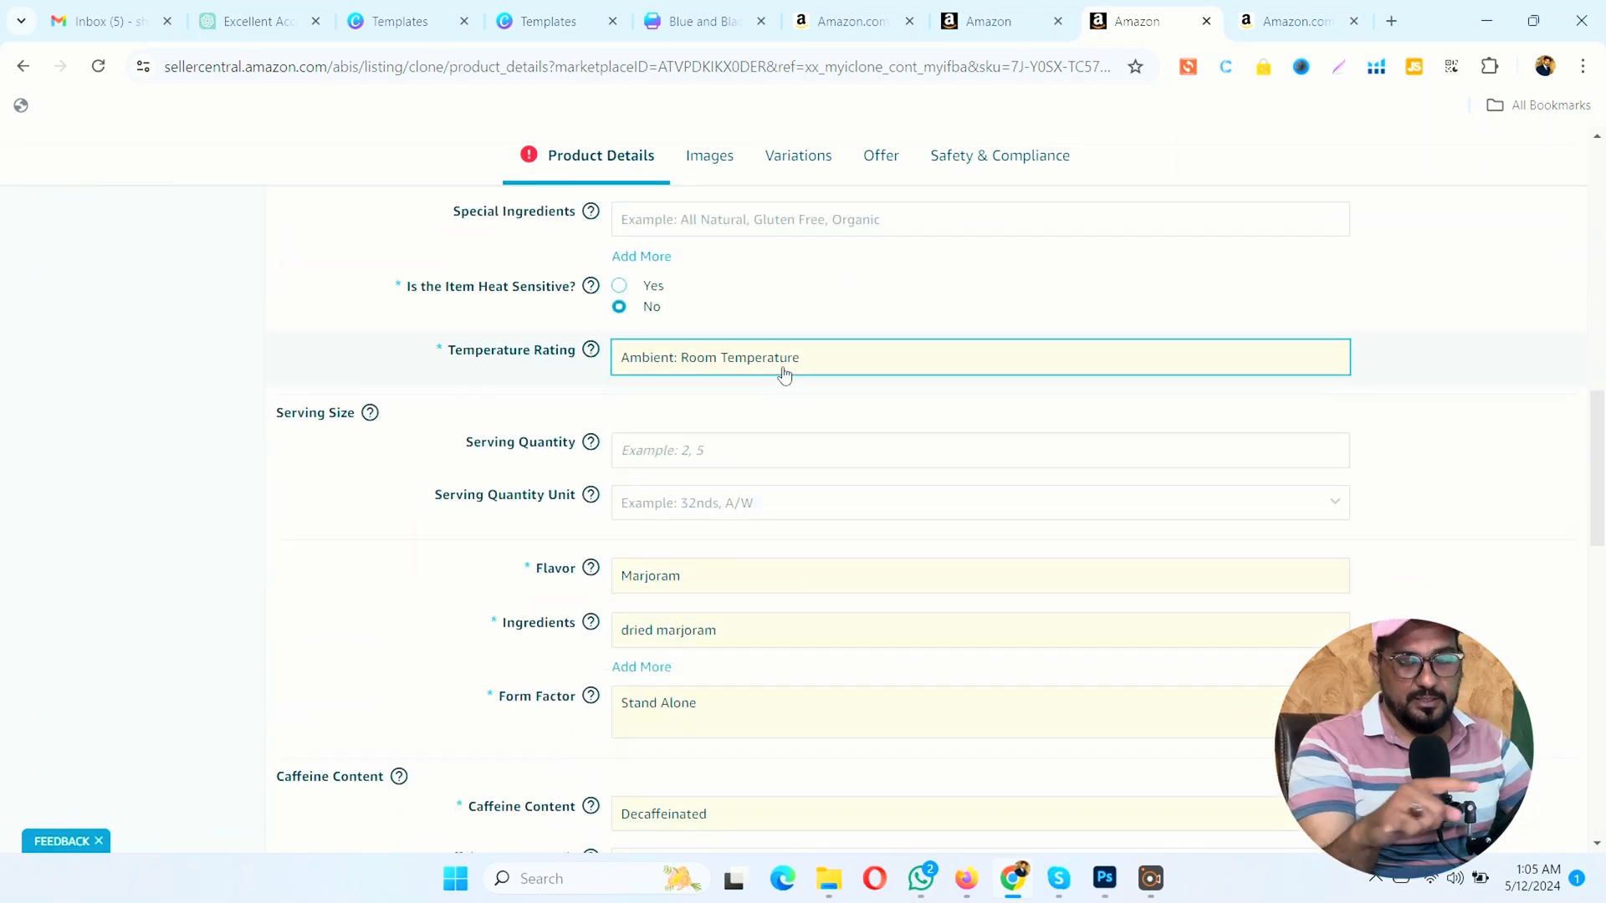
{"action": "scroll", "coordinate": [786, 367], "scroll_direction": "down", "scroll_amount": 4}
{"action": "scroll", "coordinate": [778, 344], "scroll_direction": "up", "scroll_amount": 5}
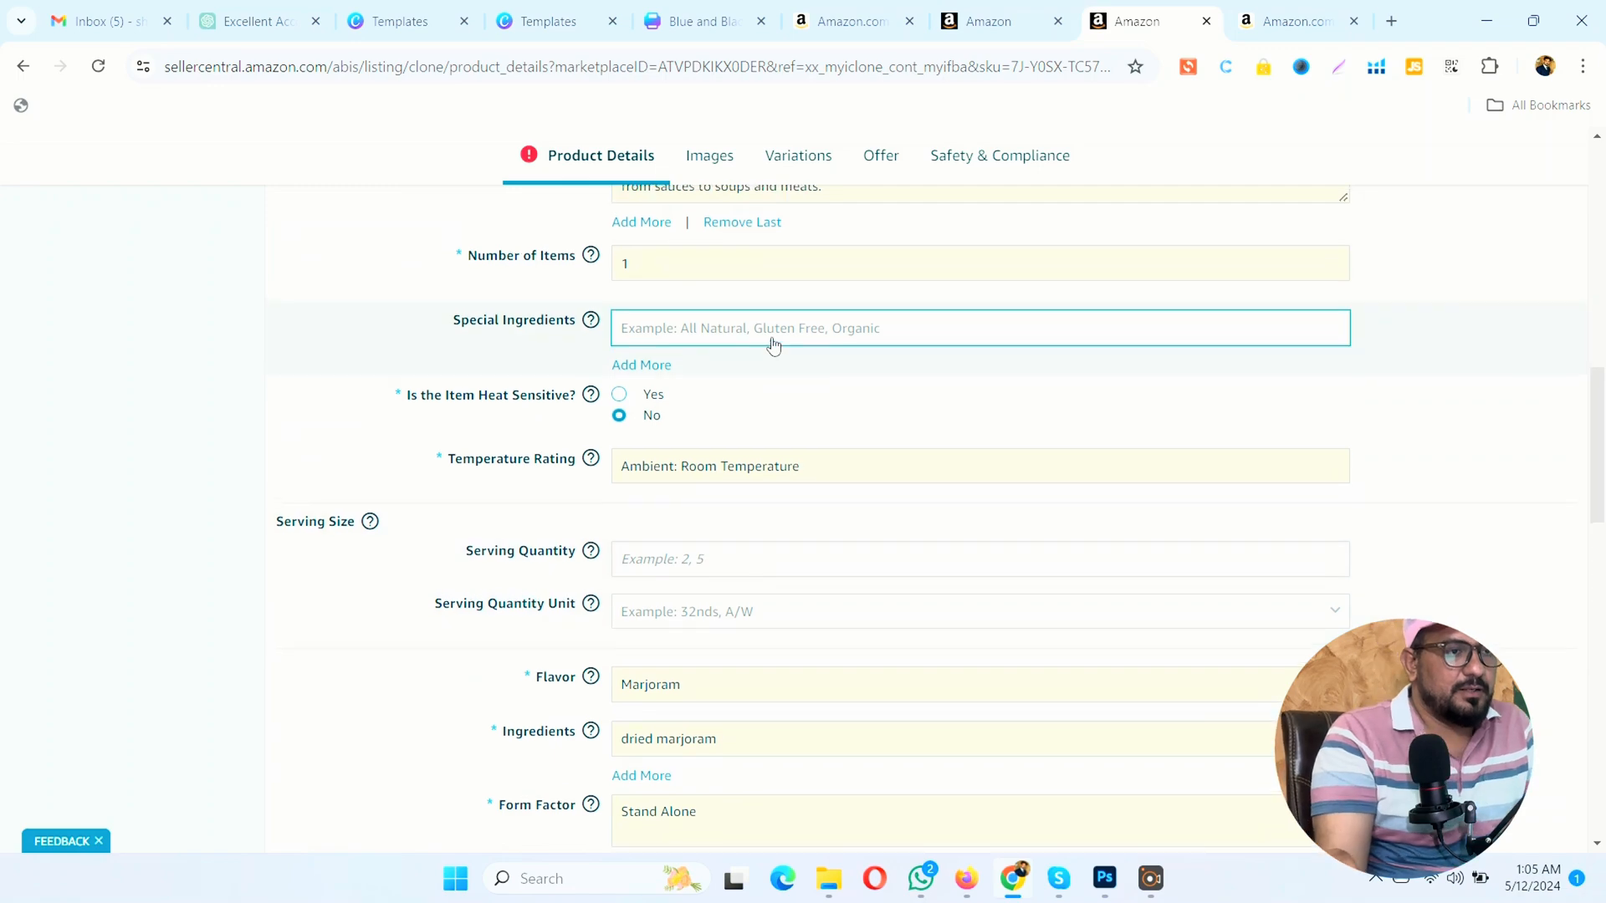
{"action": "scroll", "coordinate": [769, 335], "scroll_direction": "up", "scroll_amount": 6}
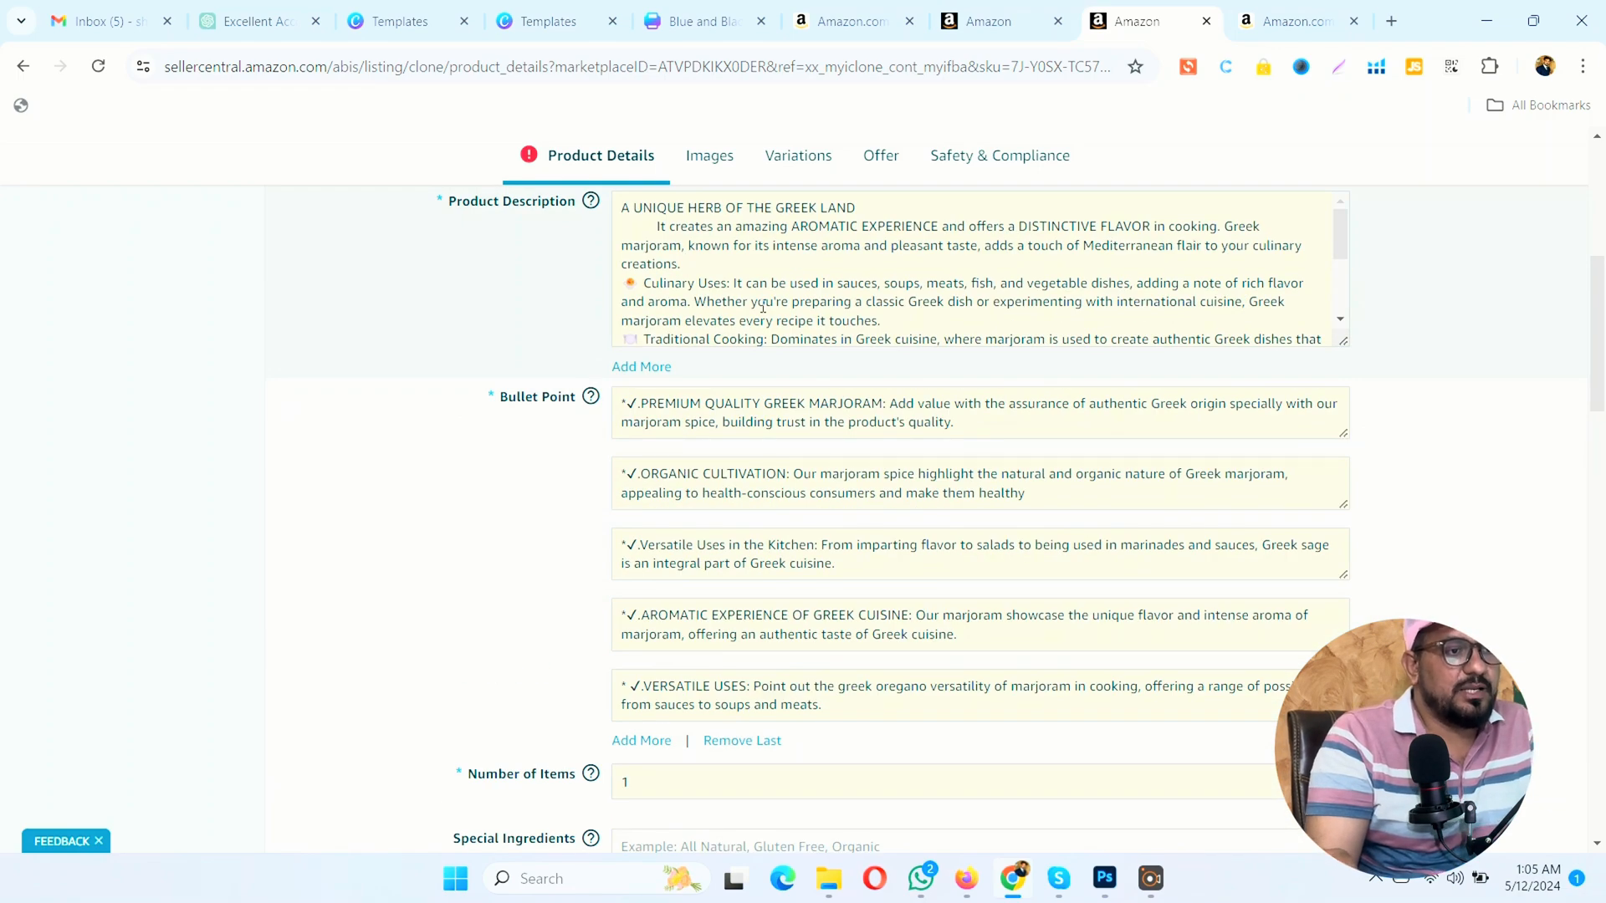
{"action": "scroll", "coordinate": [619, 301], "scroll_direction": "up", "scroll_amount": 6}
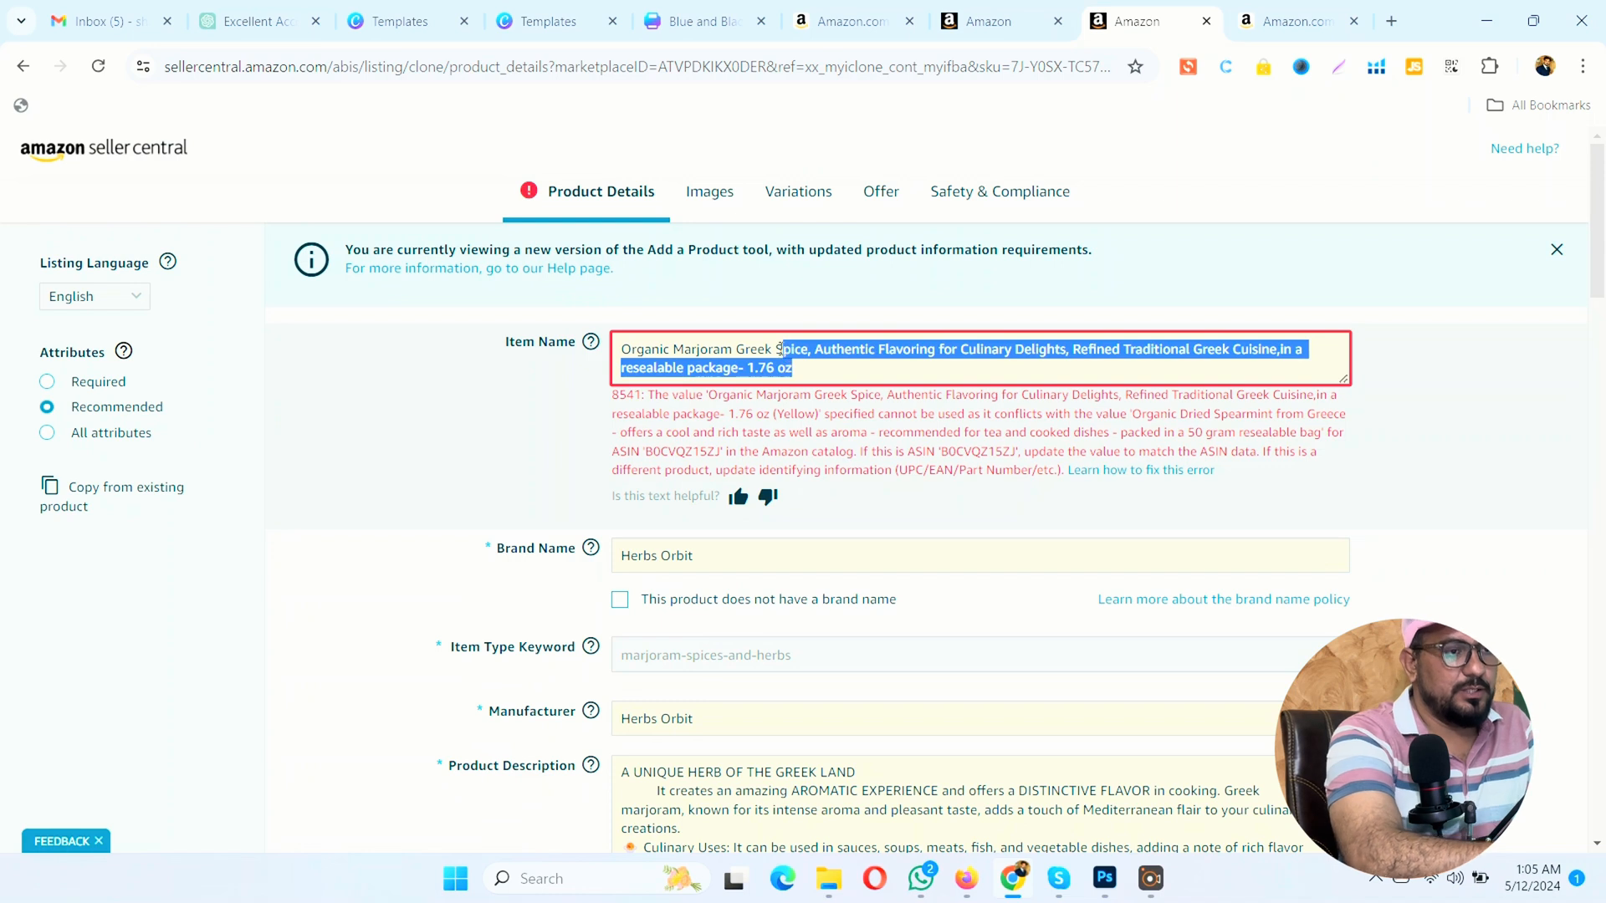
{"action": "left_click_drag", "start_coordinate": [780, 350], "coordinate": [777, 349]}
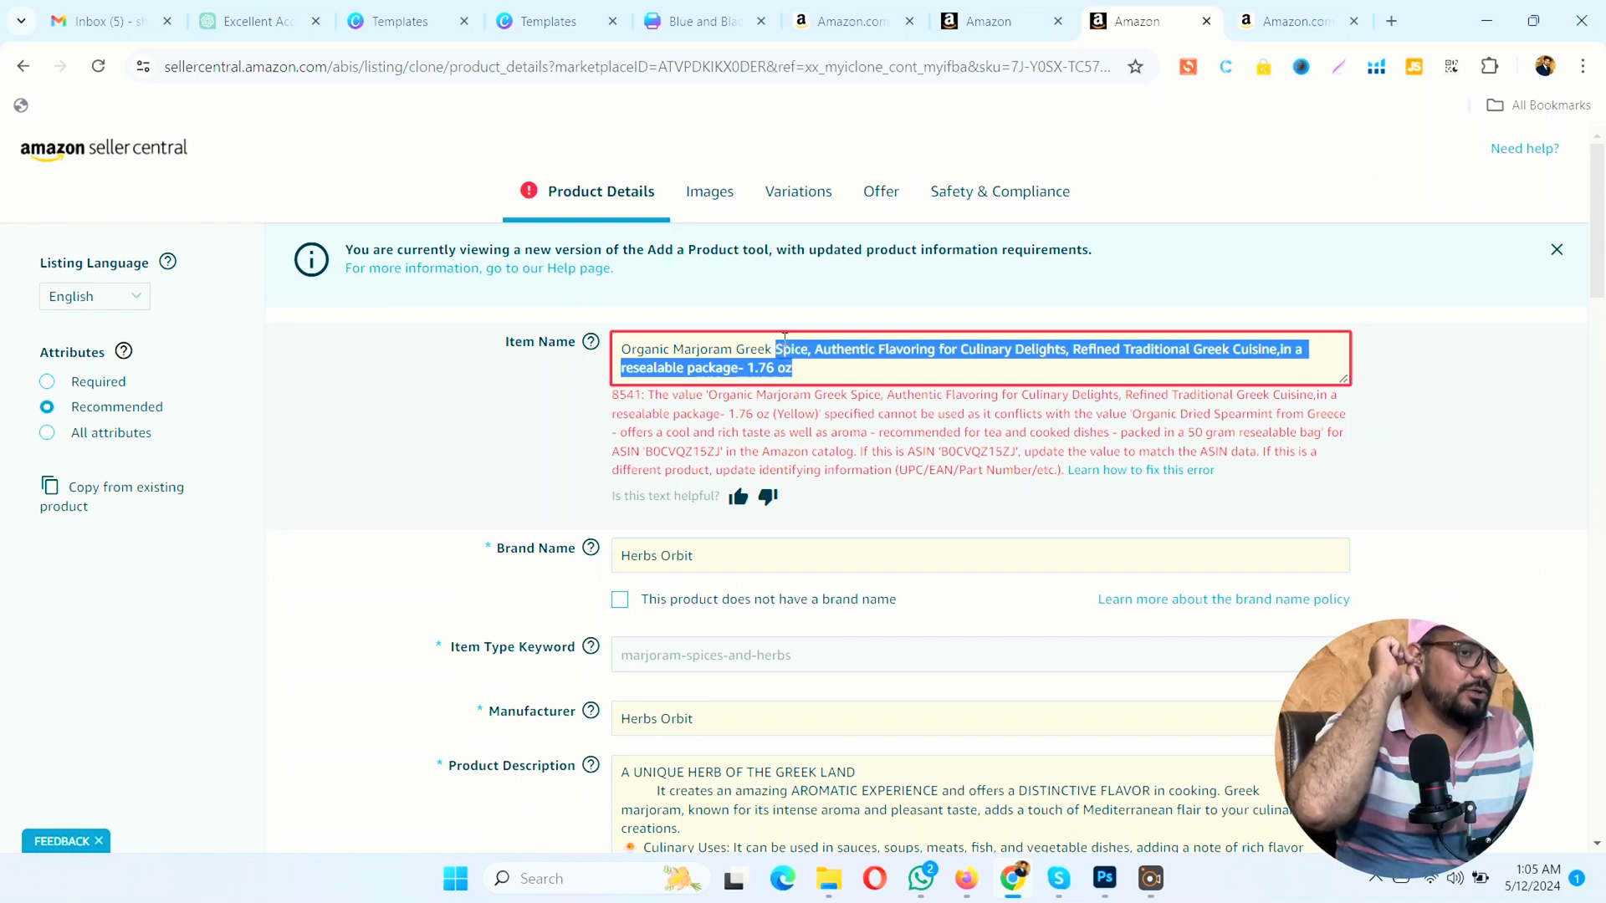
{"action": "key", "text": "BackSpace"}
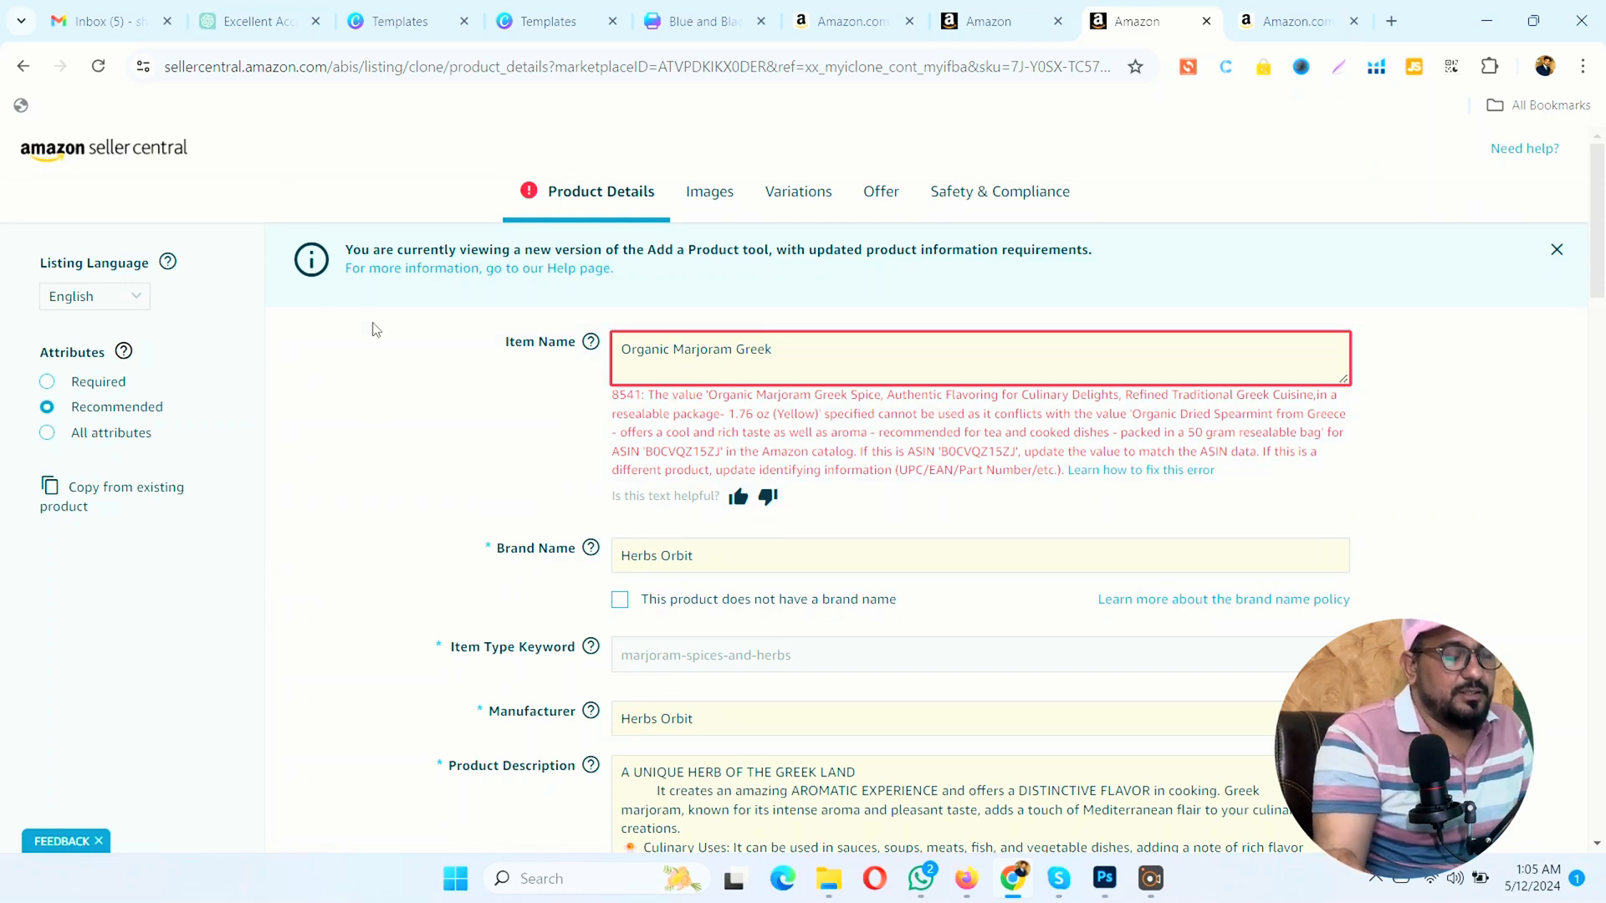
{"action": "left_click", "coordinate": [175, 534]}
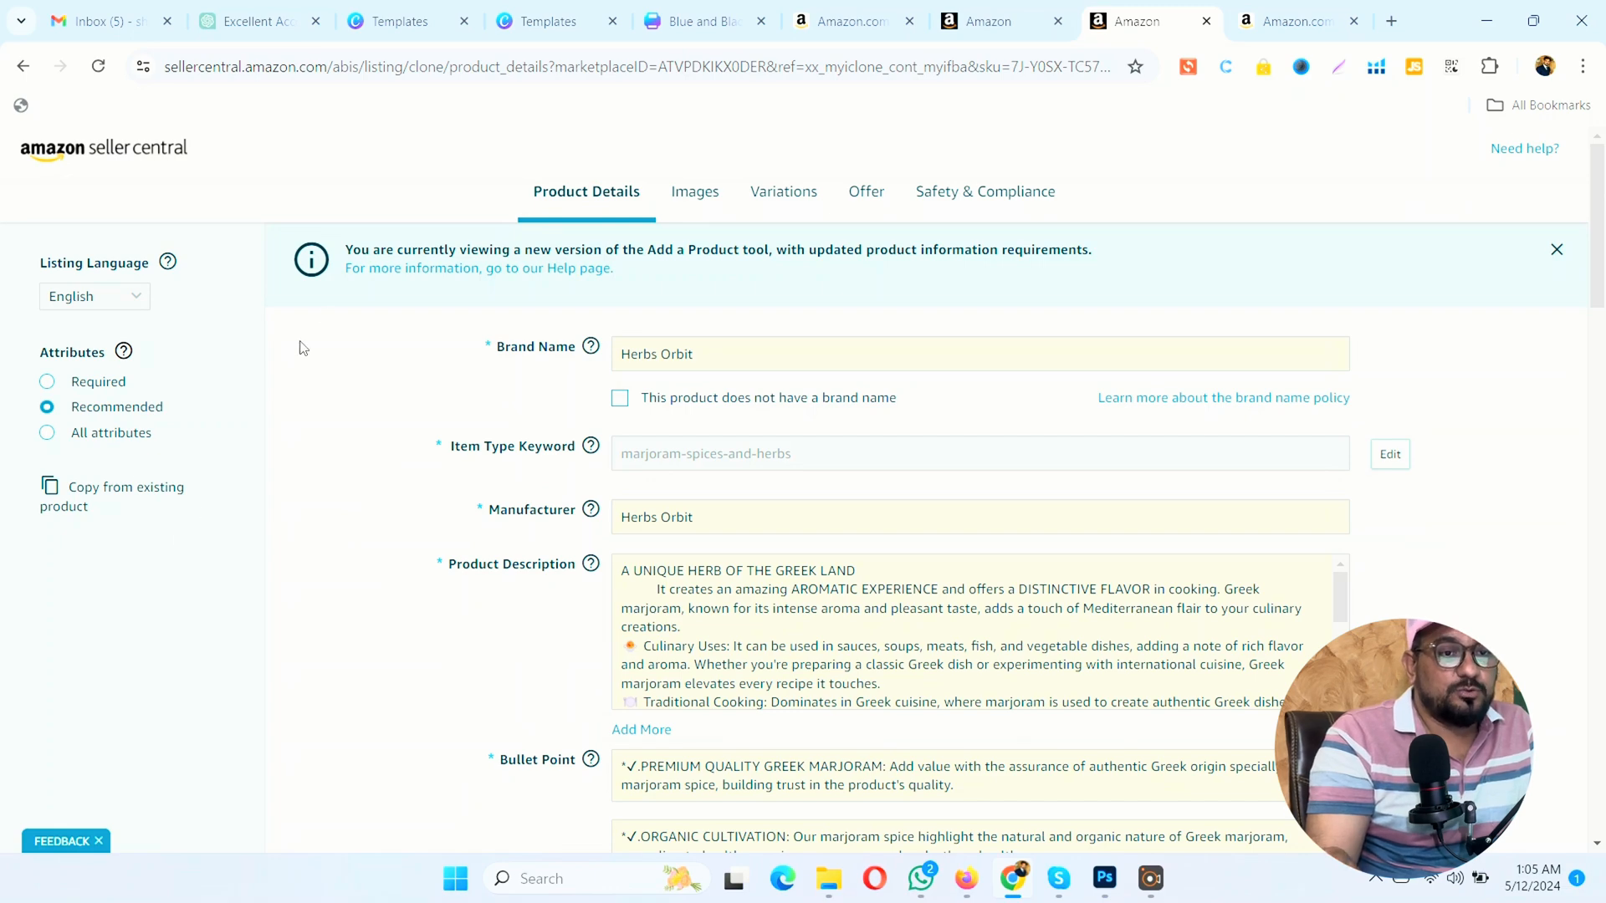
Step: Recheck the four variation rows and the product details for remaining errors
{"action": "left_click", "coordinate": [794, 201]}
{"action": "scroll", "coordinate": [800, 218], "scroll_direction": "down", "scroll_amount": 6}
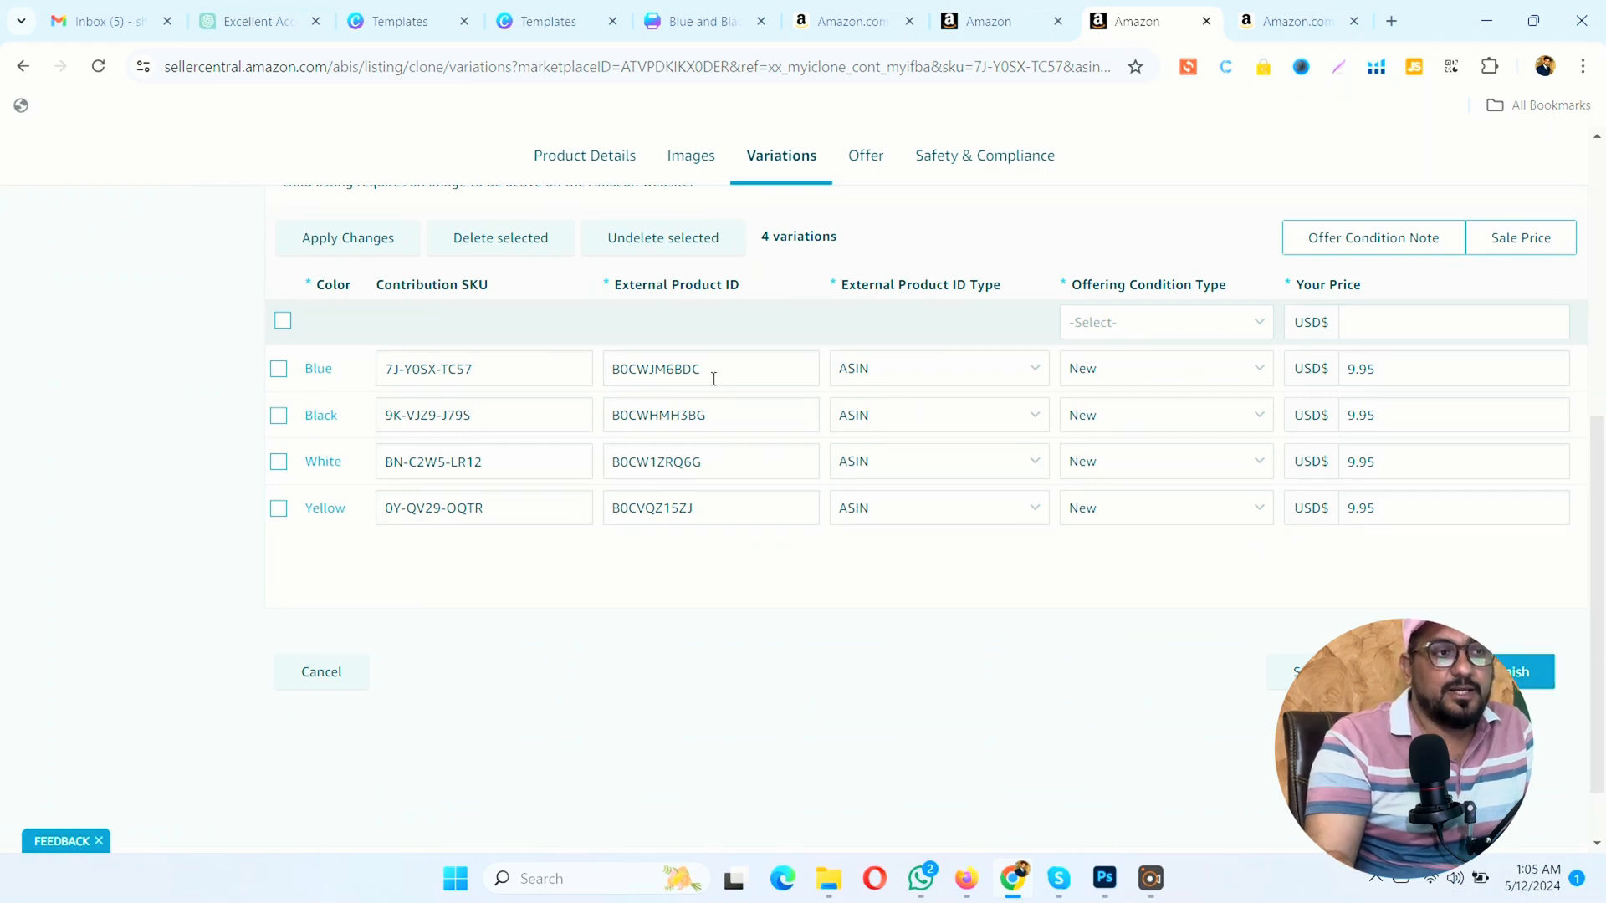
{"action": "left_click", "coordinate": [541, 170]}
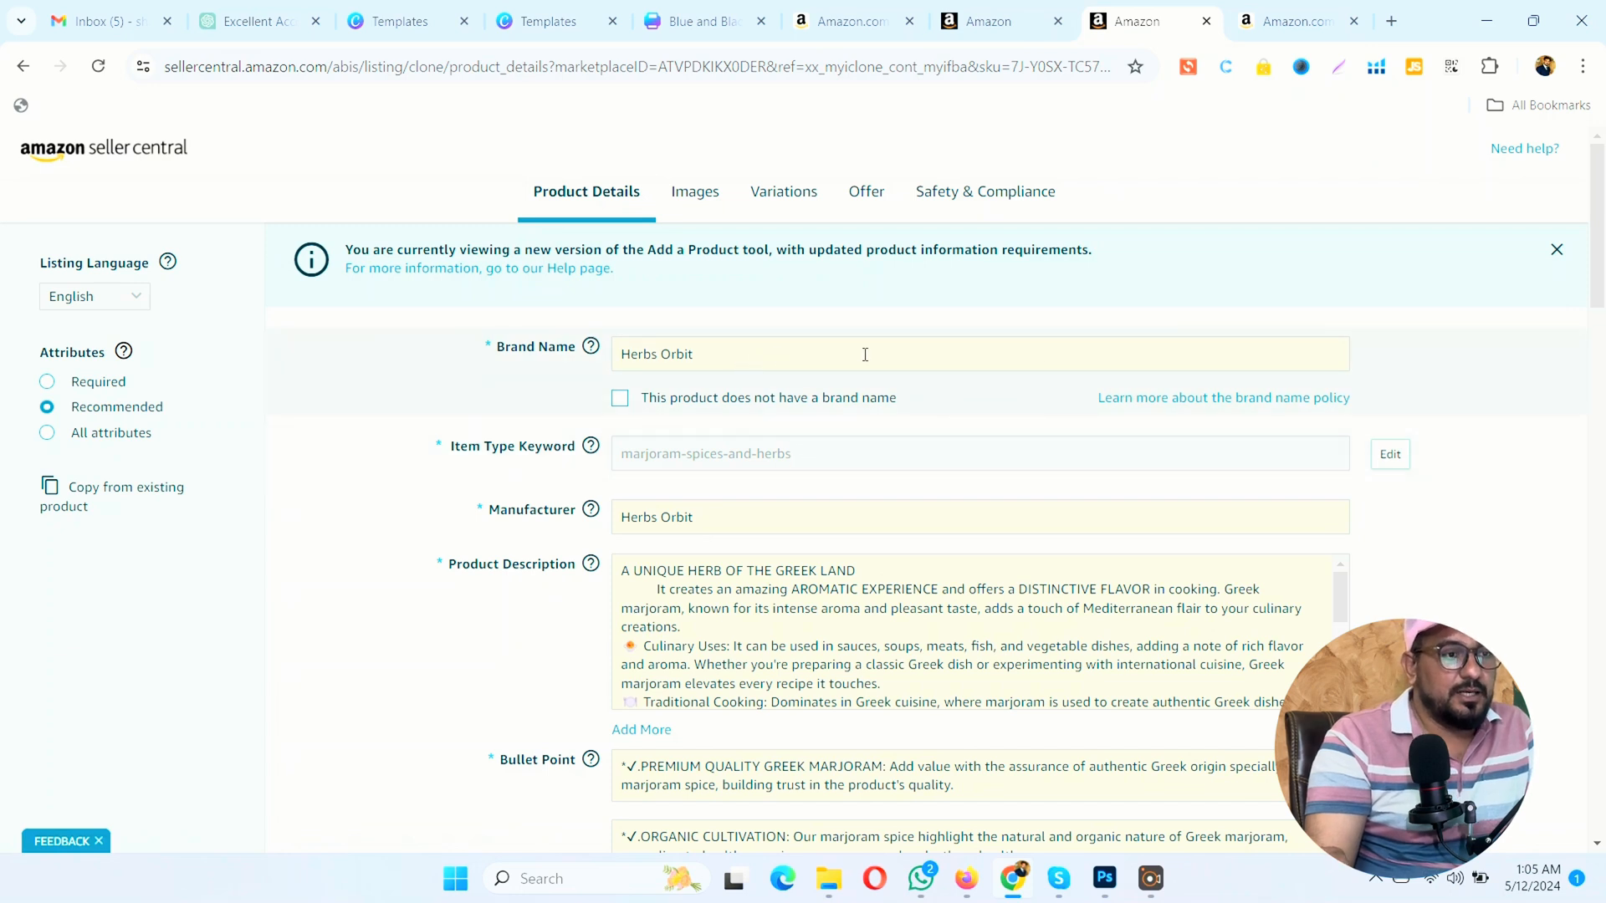
{"action": "left_click", "coordinate": [793, 215]}
{"action": "scroll", "coordinate": [815, 395], "scroll_direction": "down", "scroll_amount": 5}
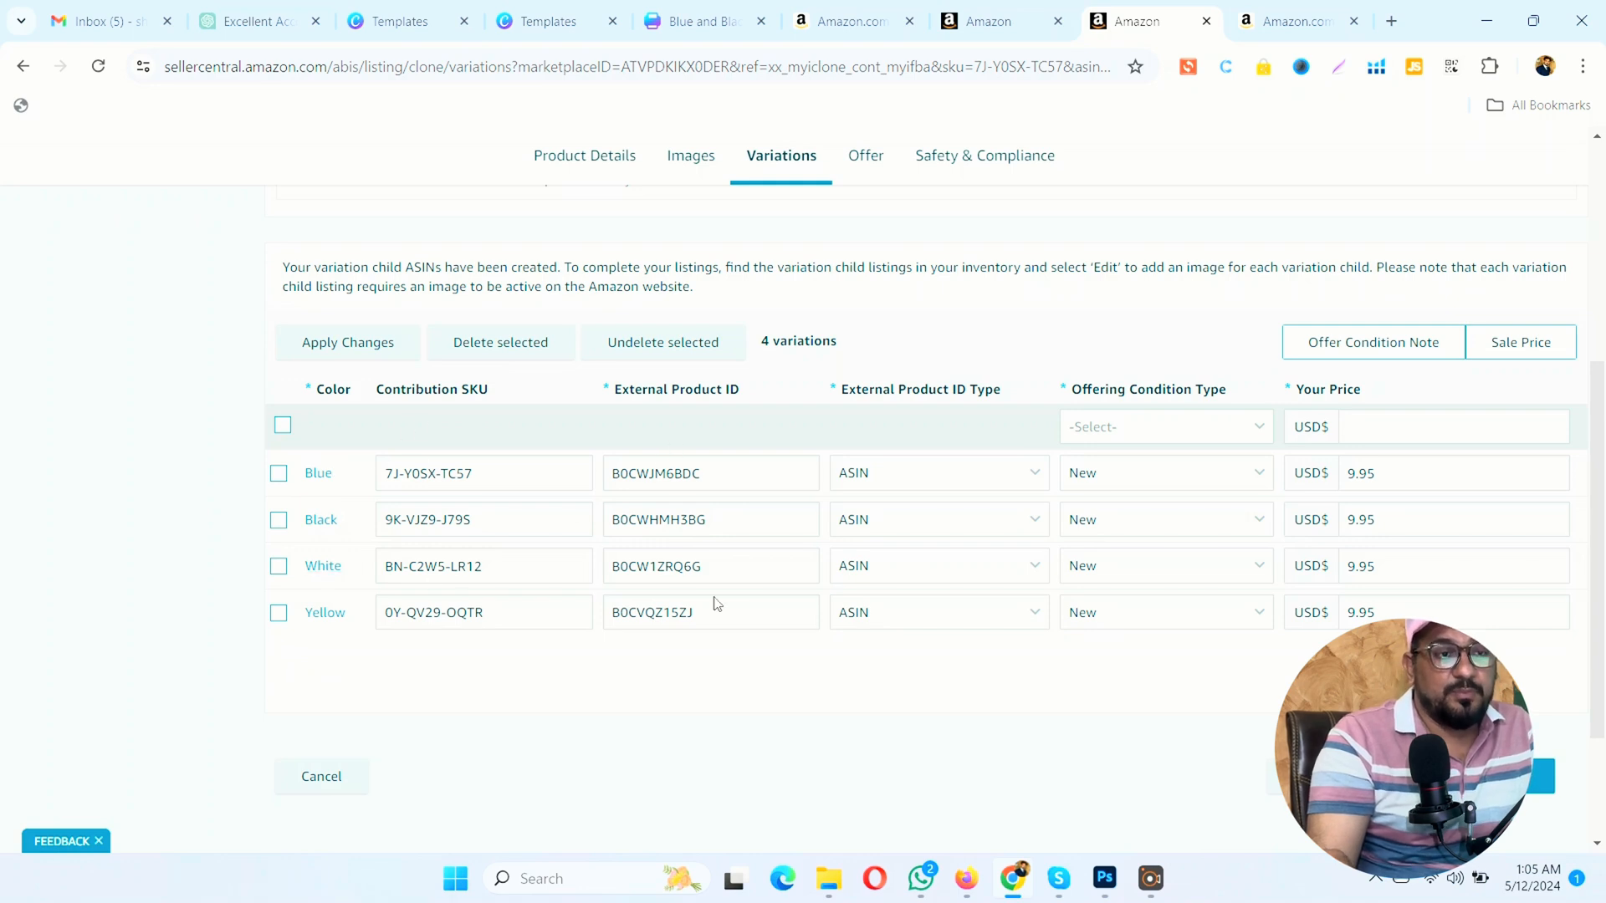
{"action": "left_click", "coordinate": [1237, 431]}
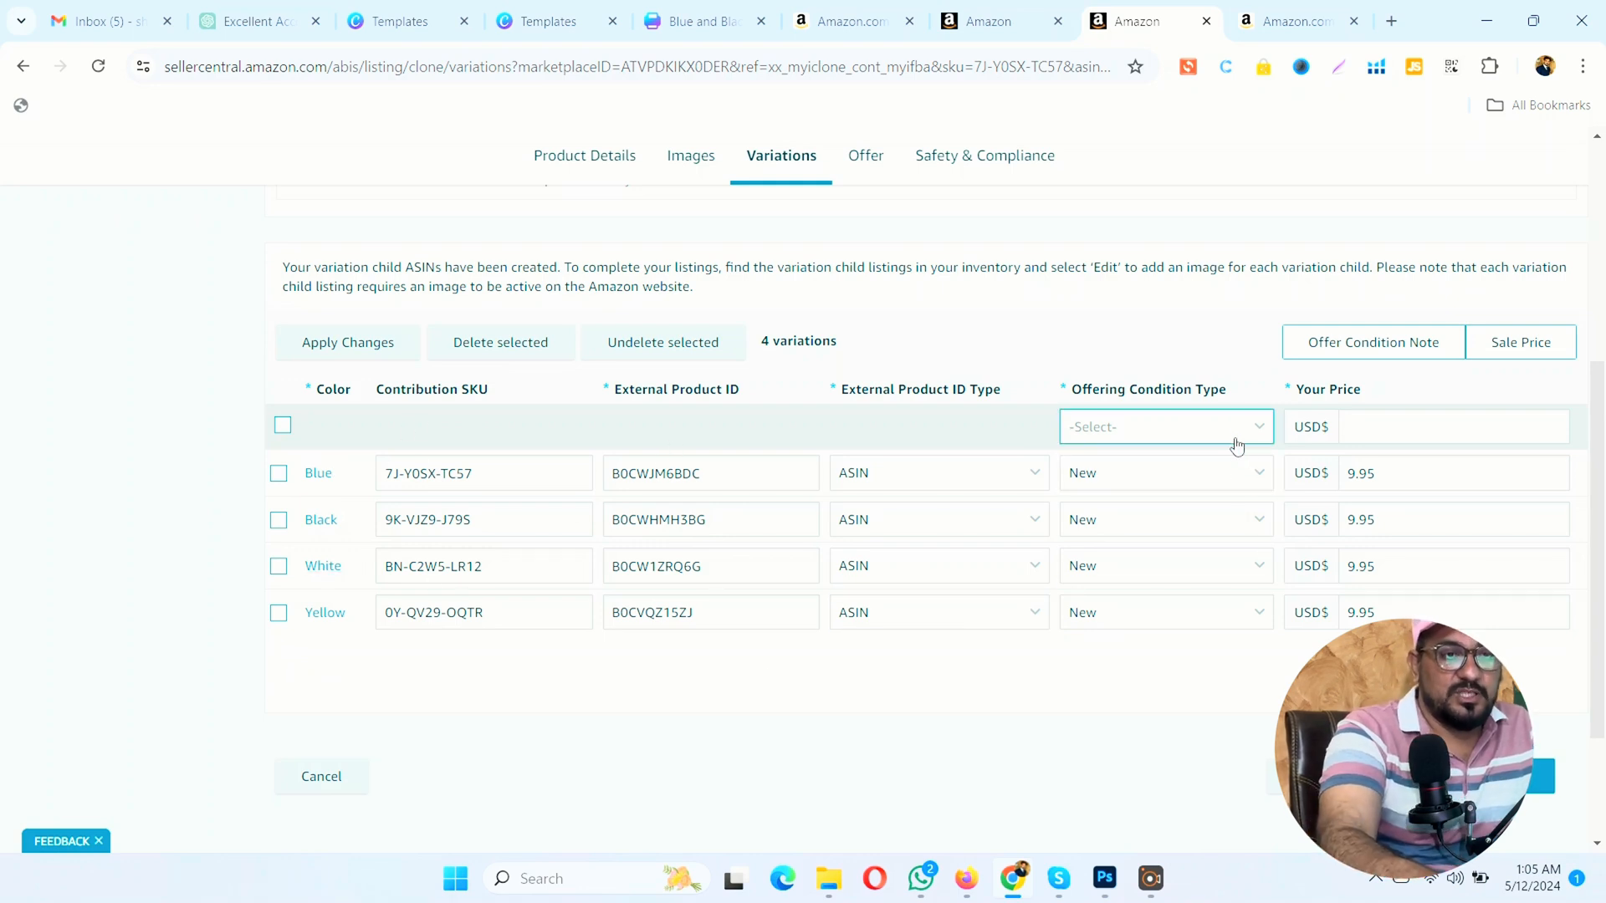
Step: In the blank row above the color variants, set the offering condition type to New and the price to 9.95 USD
{"action": "left_click", "coordinate": [1201, 459]}
{"action": "key", "text": "Tab"}
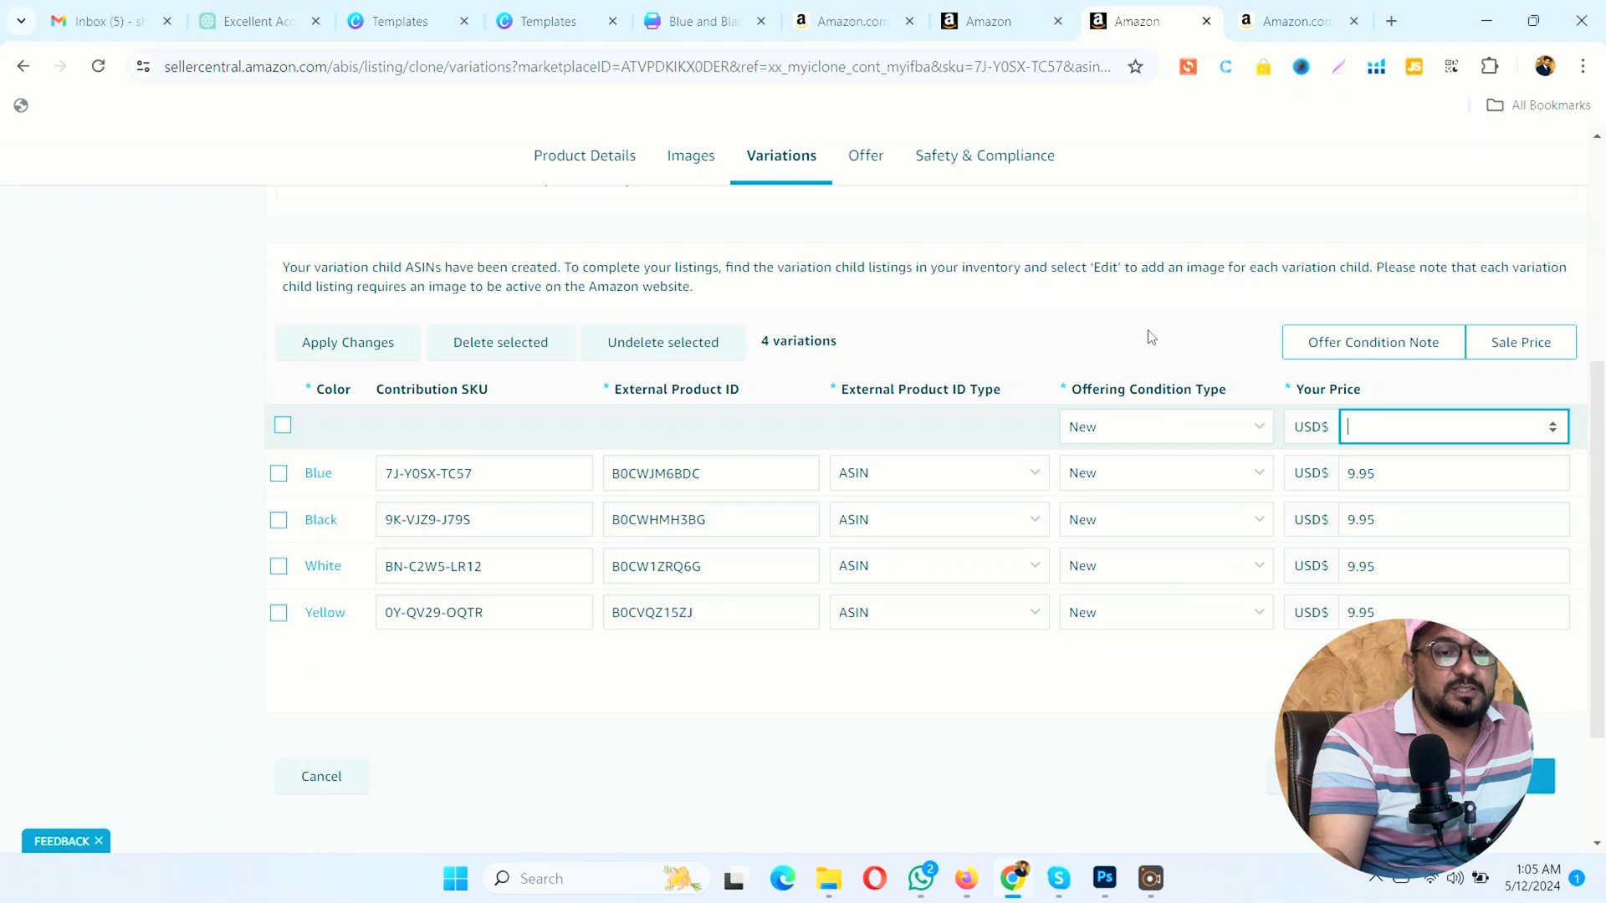
{"action": "type", "text": "9.95"}
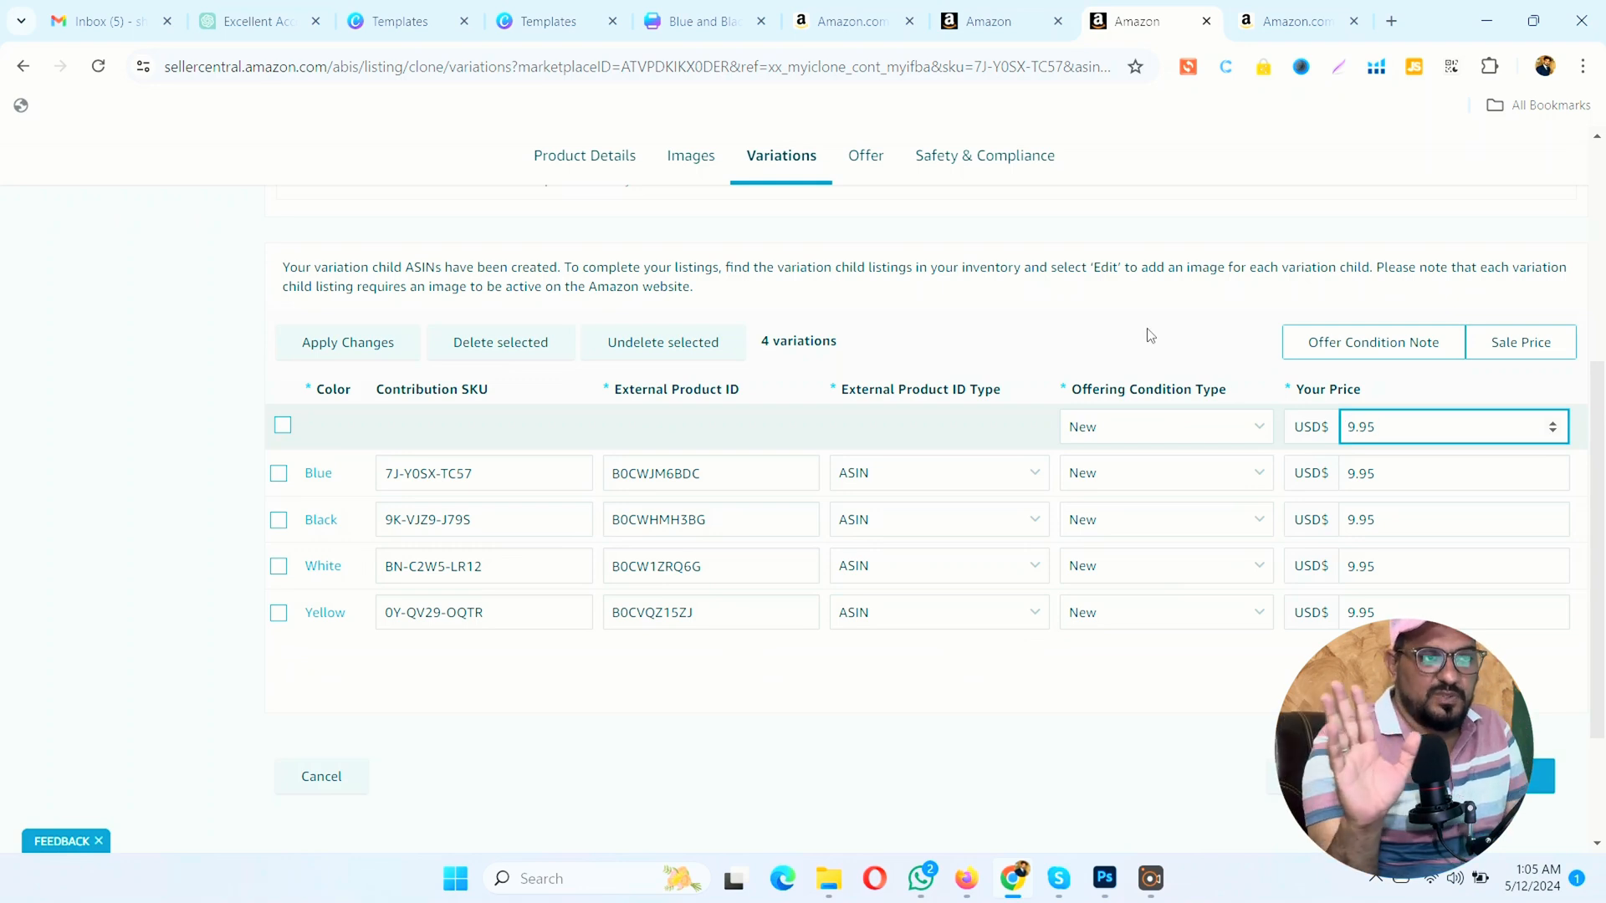
{"action": "left_click", "coordinate": [1151, 337]}
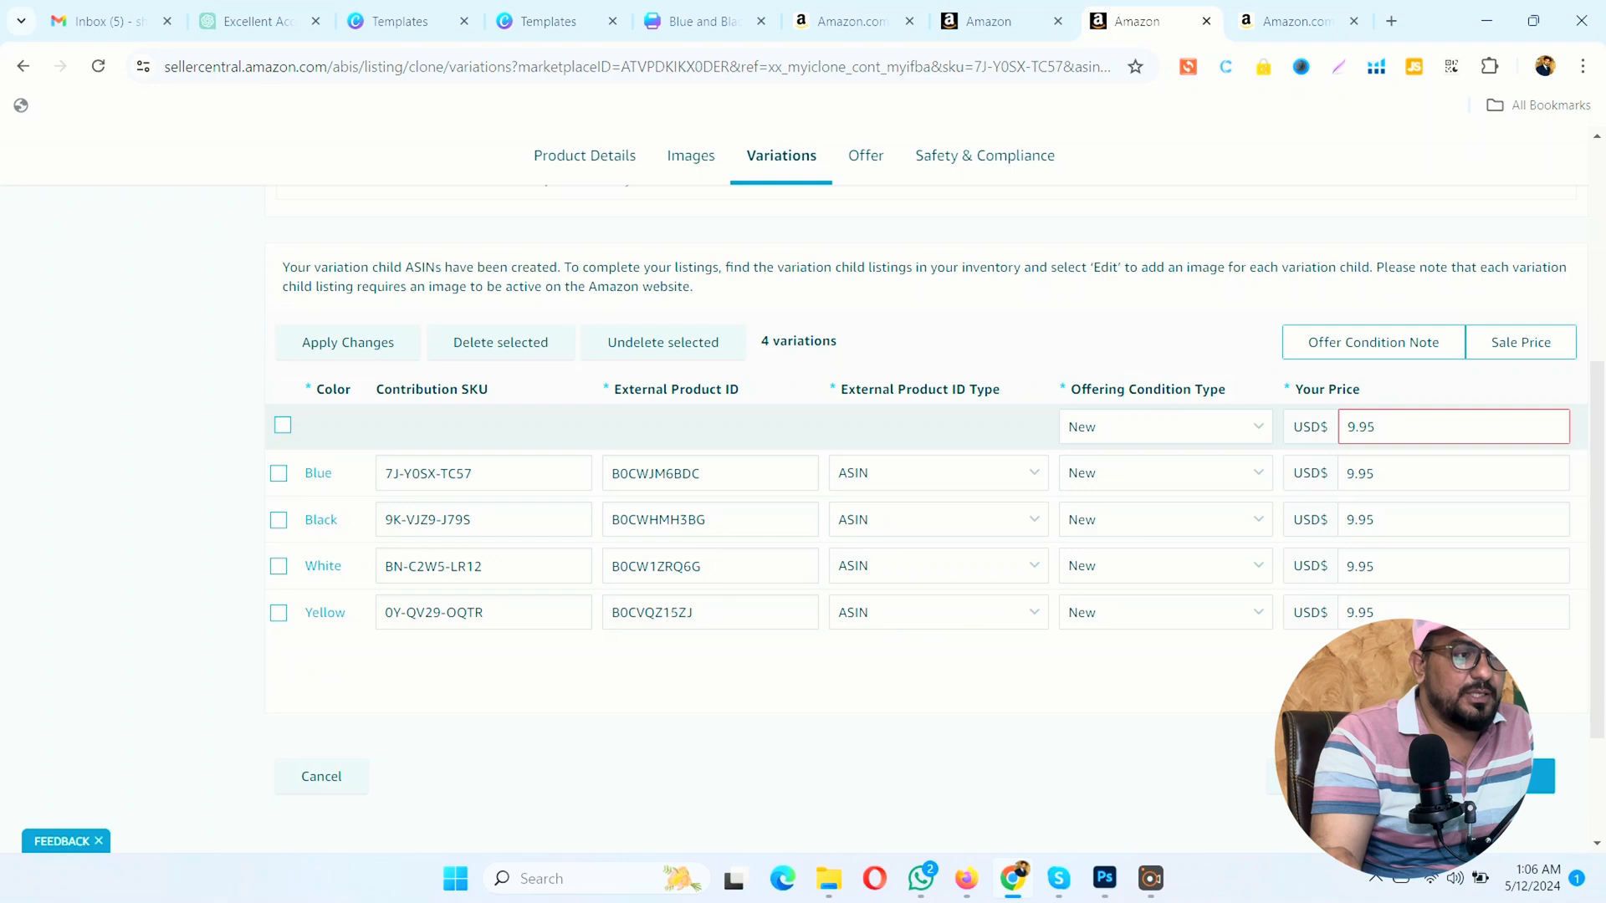
Step: Collapse the Faskomilo Greek Tea variations in the inventory and view the flavor options on the Natural Organic Greek Marjoram parent's product page
{"action": "left_click", "coordinate": [1021, 34]}
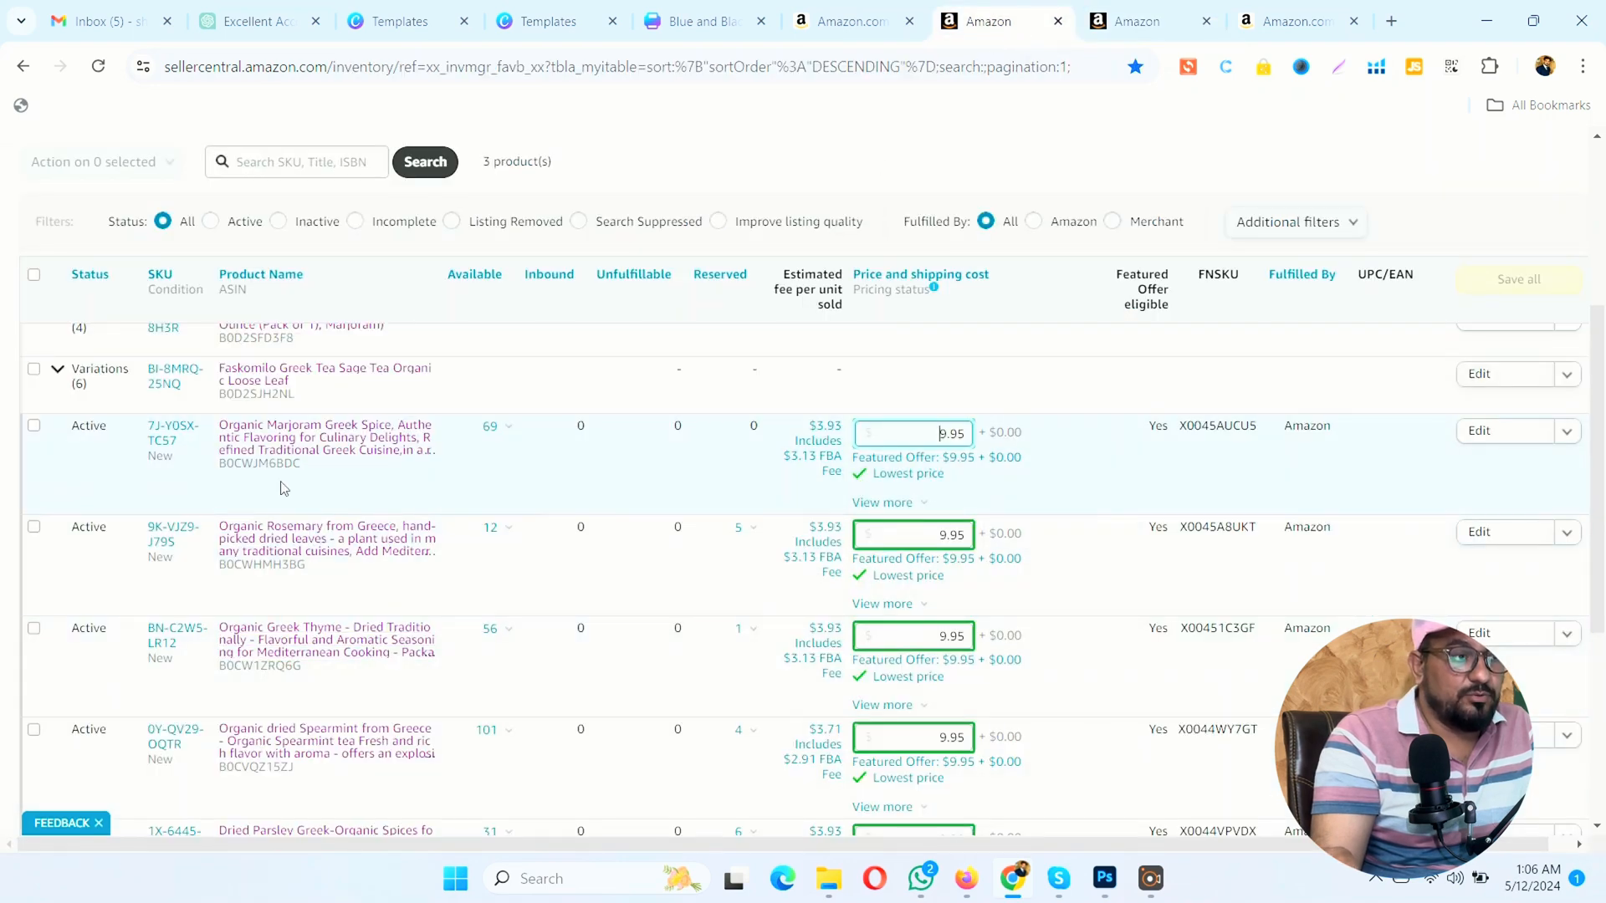
{"action": "left_click", "coordinate": [1125, 21]}
{"action": "left_click", "coordinate": [932, 30]}
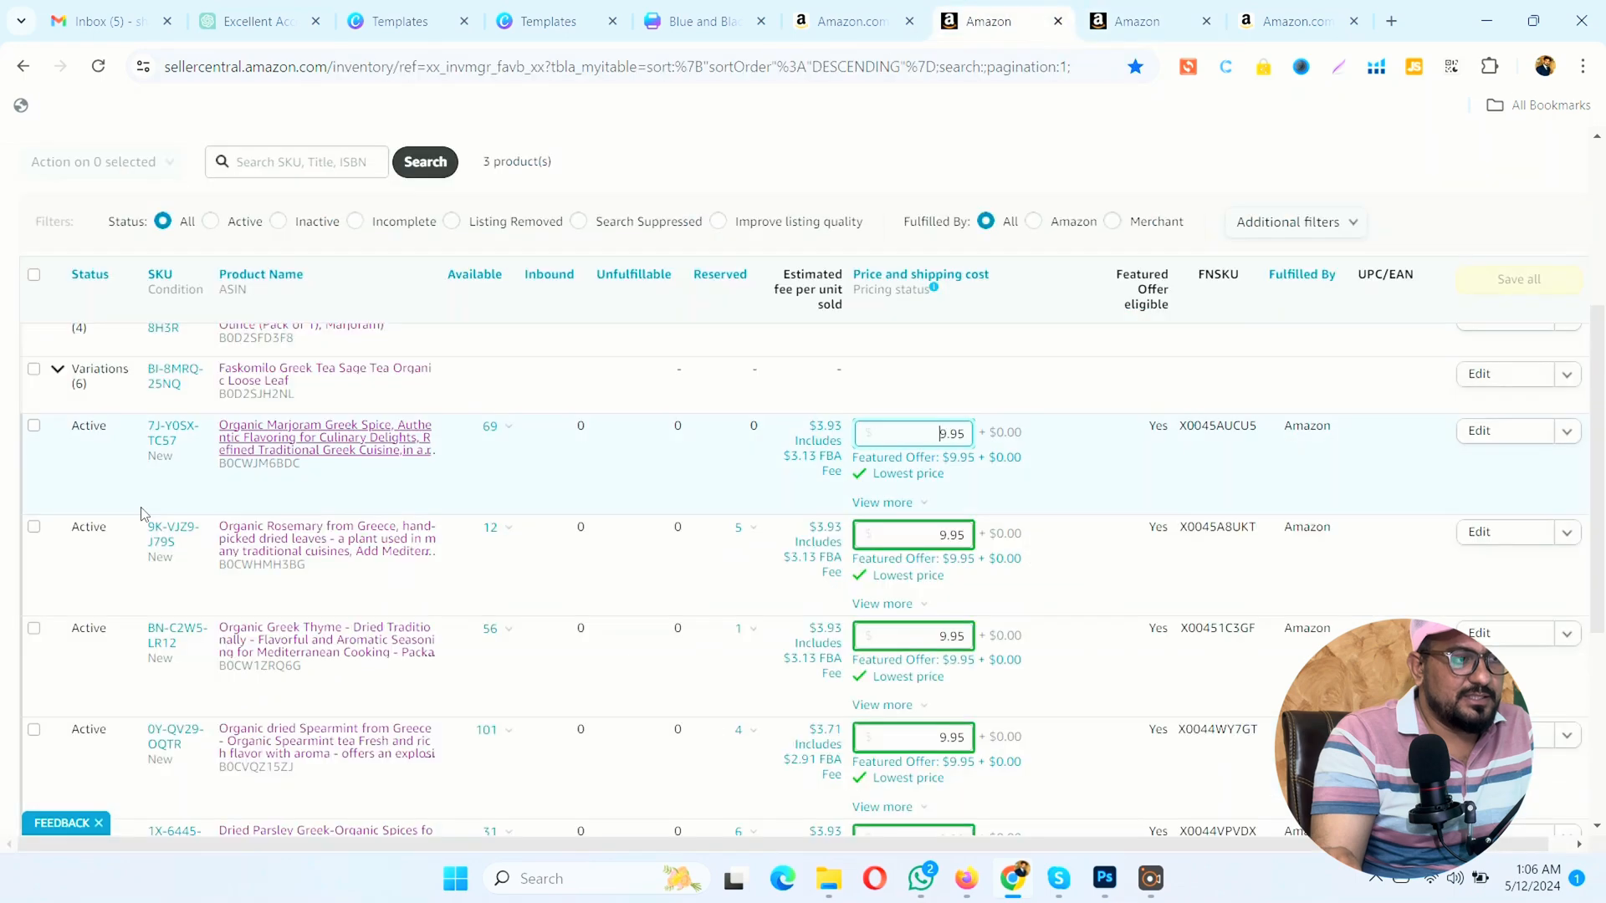
{"action": "left_click", "coordinate": [59, 476]}
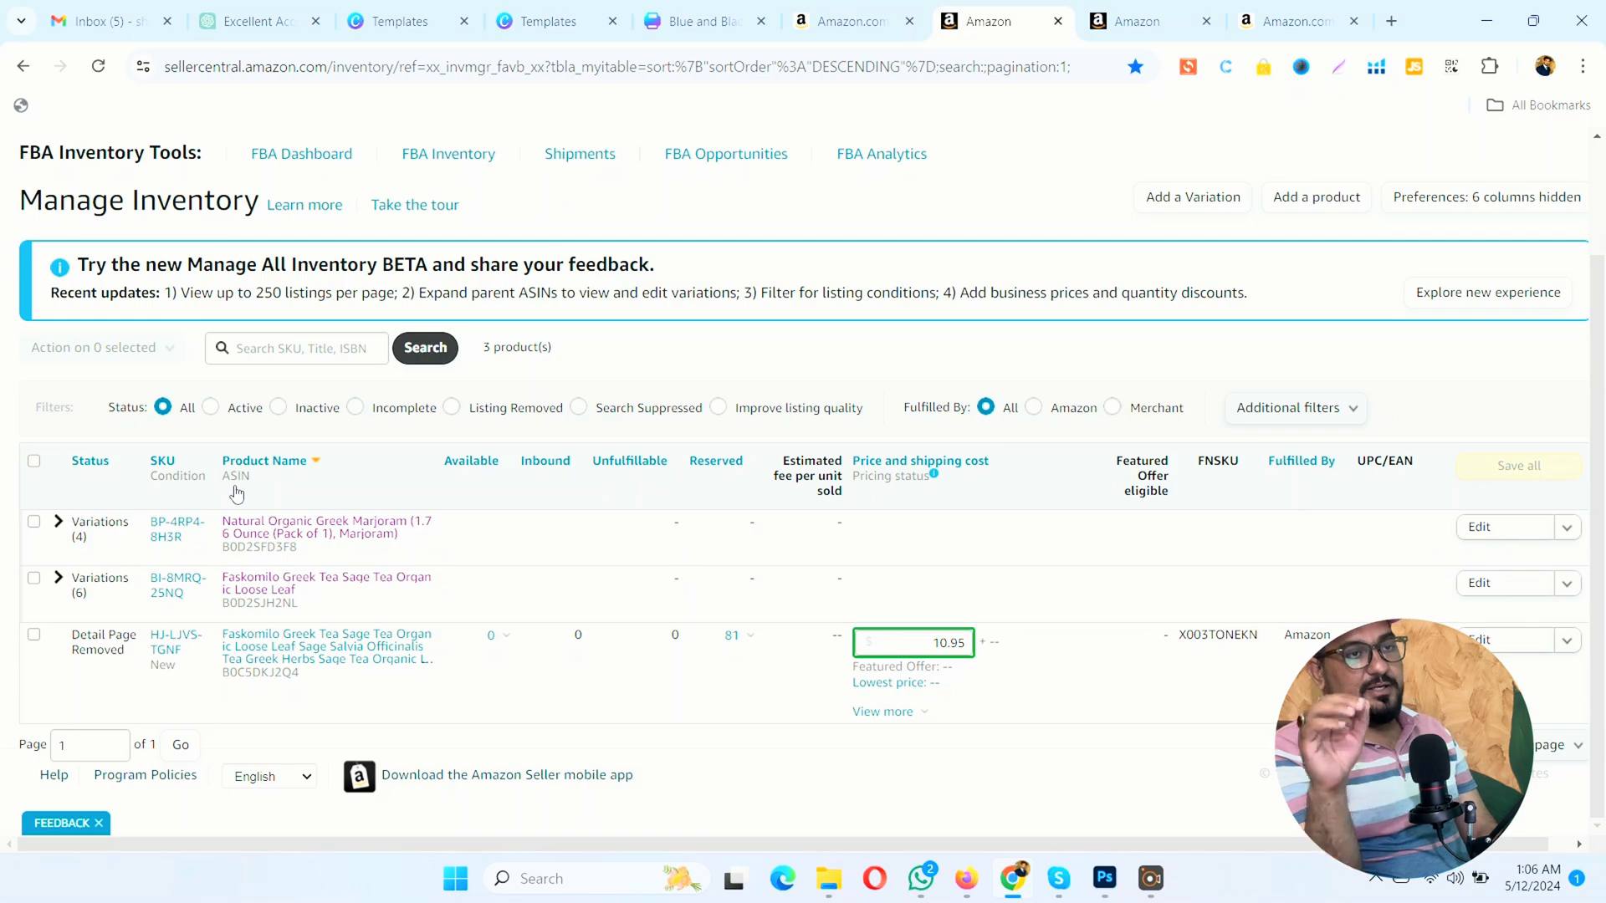
{"action": "left_click", "coordinate": [257, 535]}
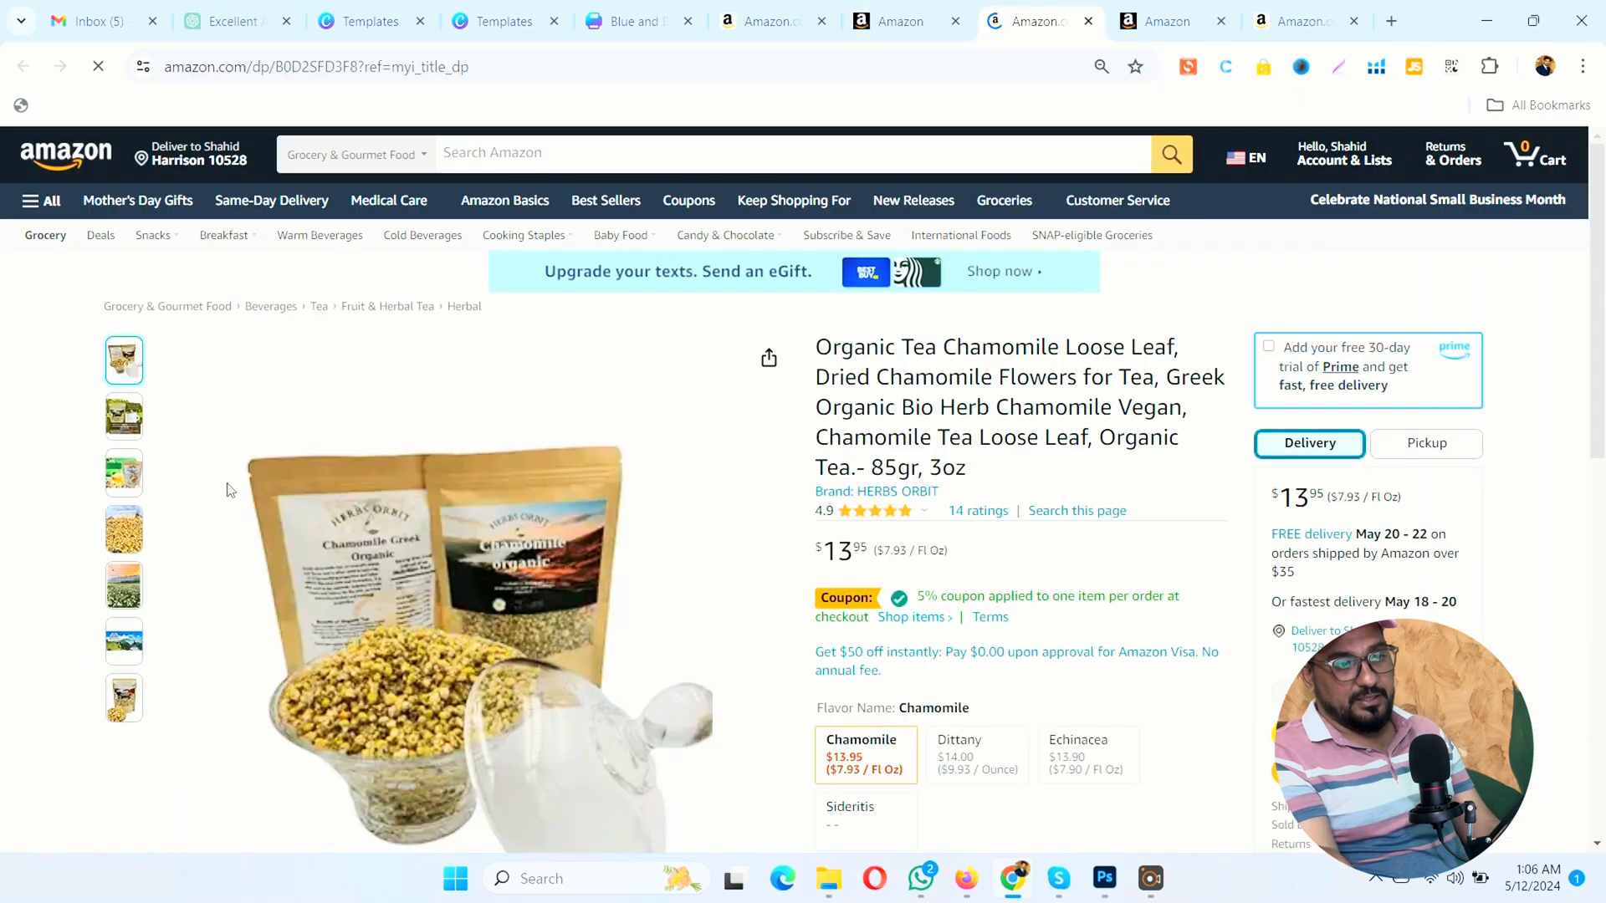
{"action": "scroll", "coordinate": [825, 223], "scroll_direction": "down", "scroll_amount": 2}
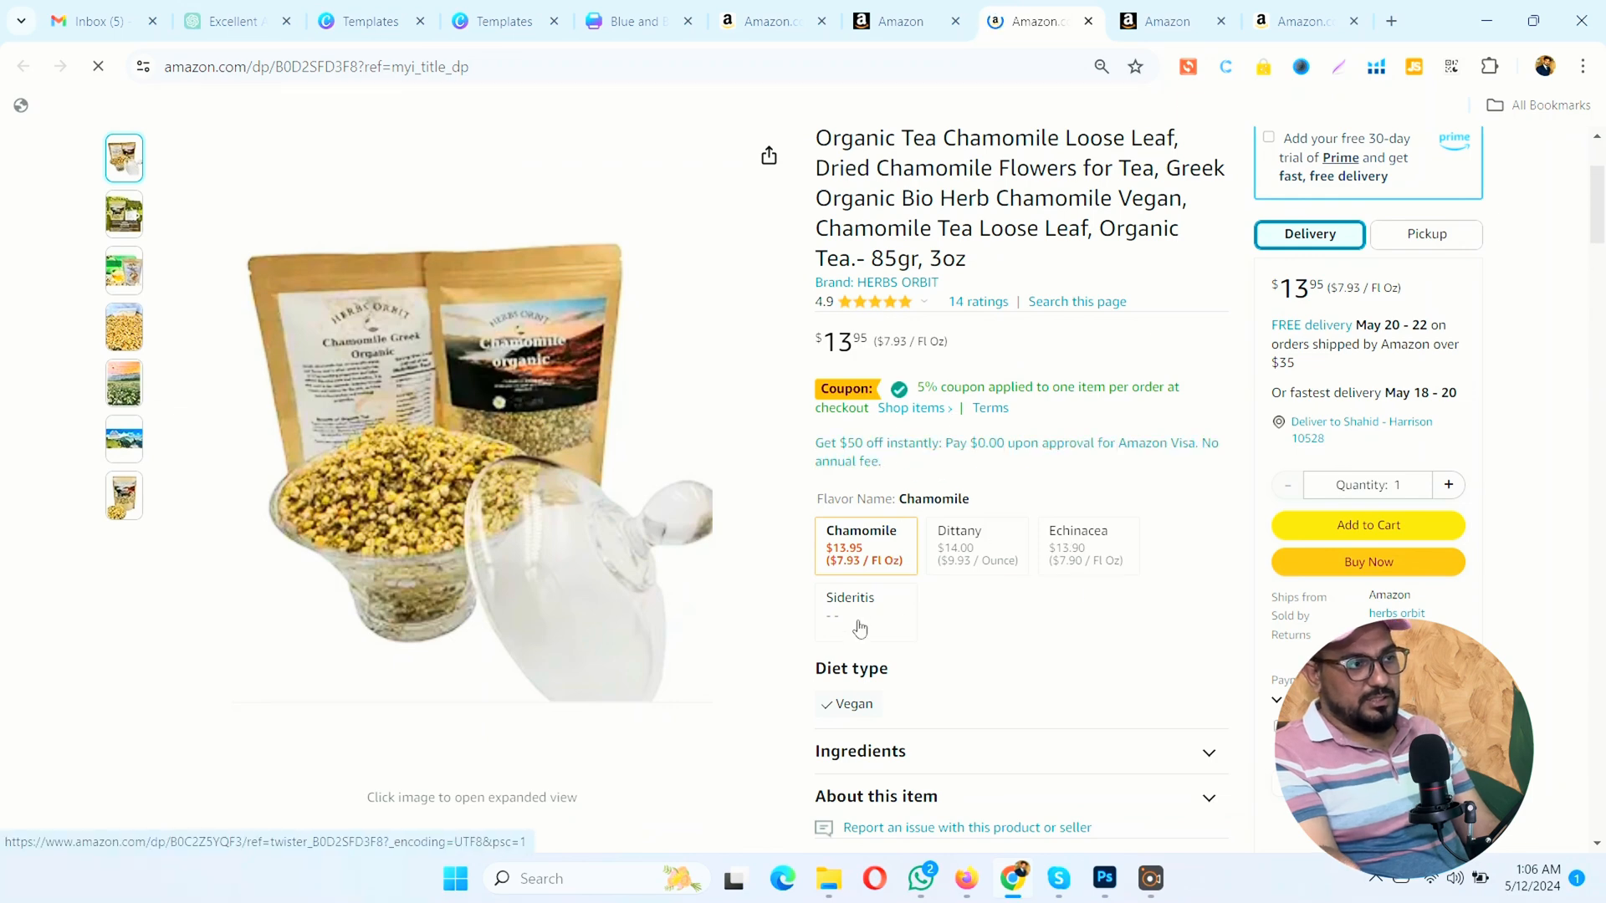
Step: Expand the Natural Organic Greek Marjoram parent in the inventory and compare its child listings with the product page's flavor options
{"action": "left_click", "coordinate": [898, 14]}
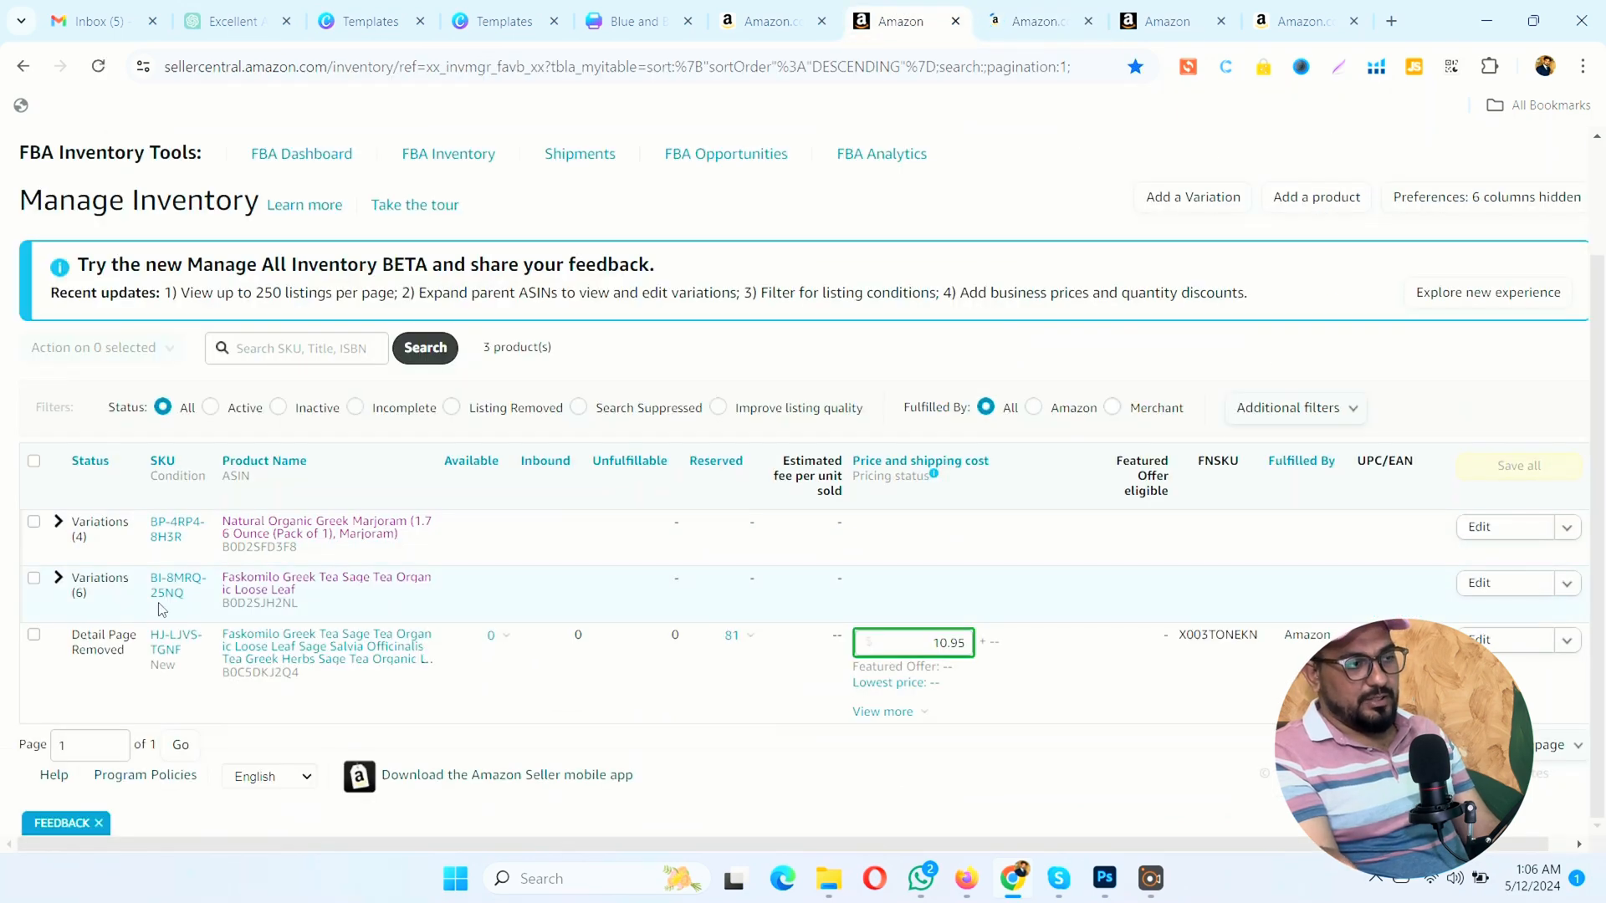
{"action": "left_click", "coordinate": [58, 521]}
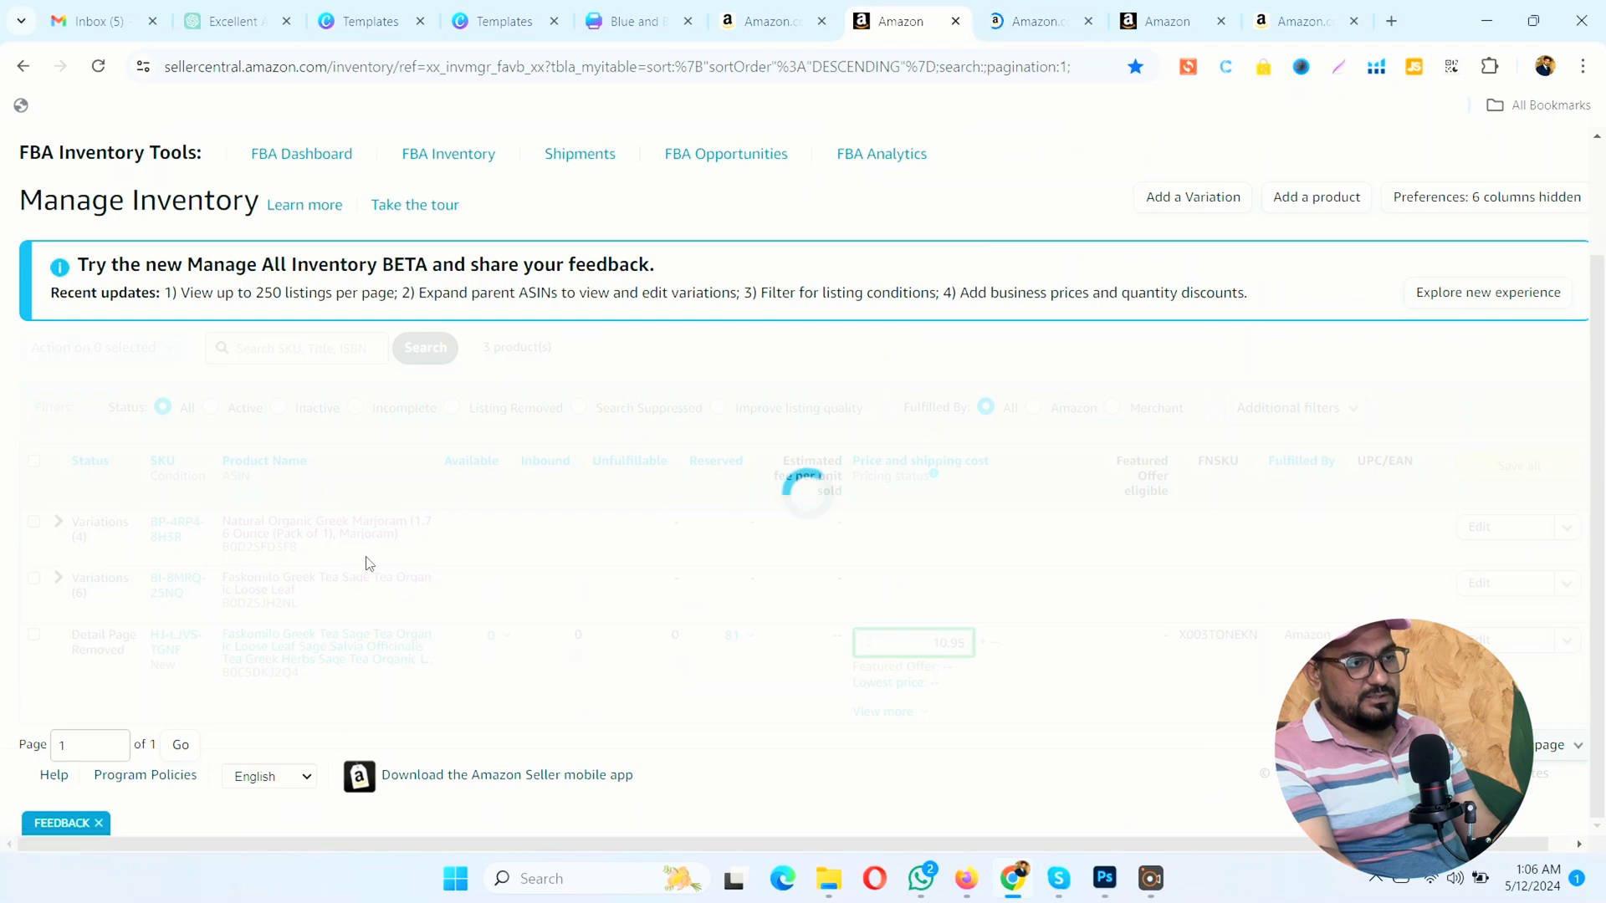
{"action": "scroll", "coordinate": [365, 562], "scroll_direction": "down", "scroll_amount": 3}
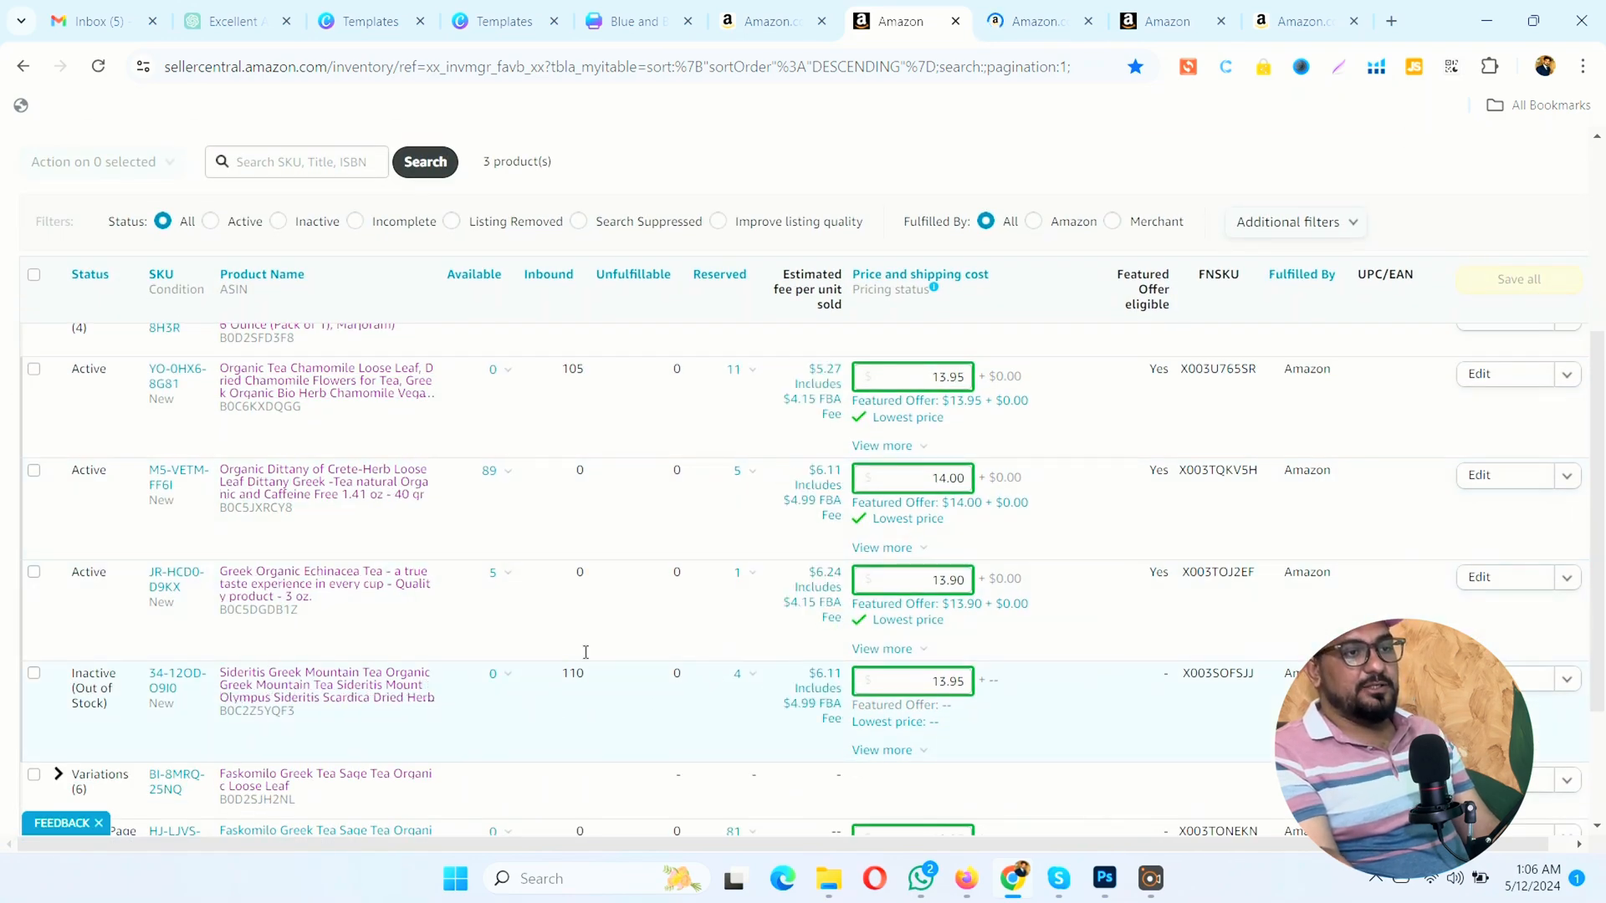
{"action": "left_click", "coordinate": [1037, 22]}
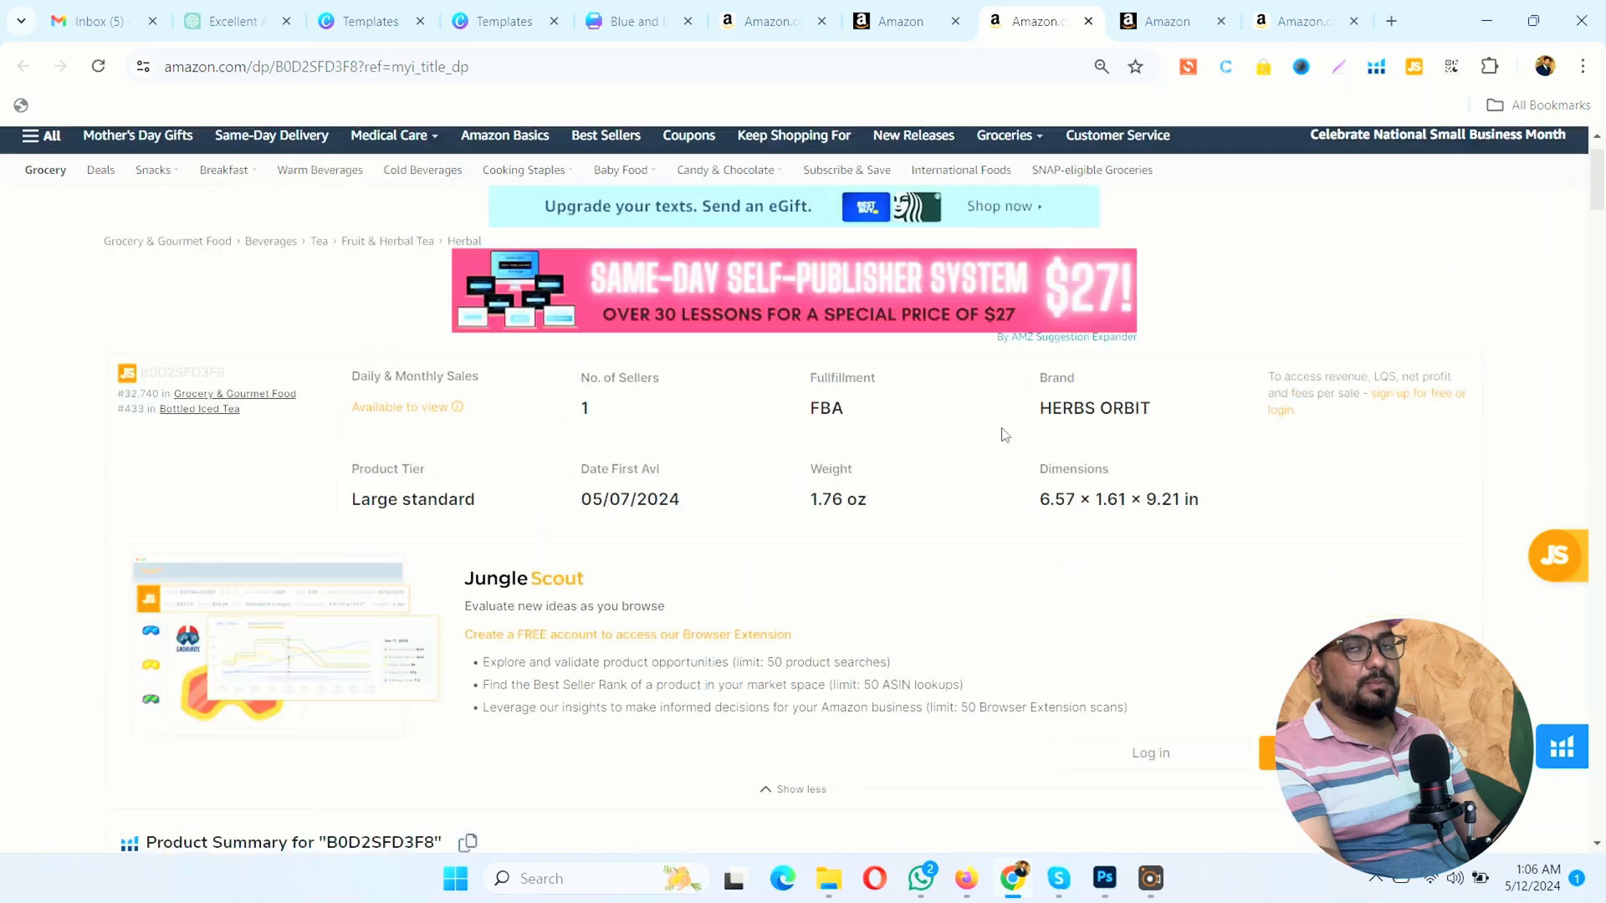
{"action": "scroll", "coordinate": [1002, 430], "scroll_direction": "down", "scroll_amount": 10}
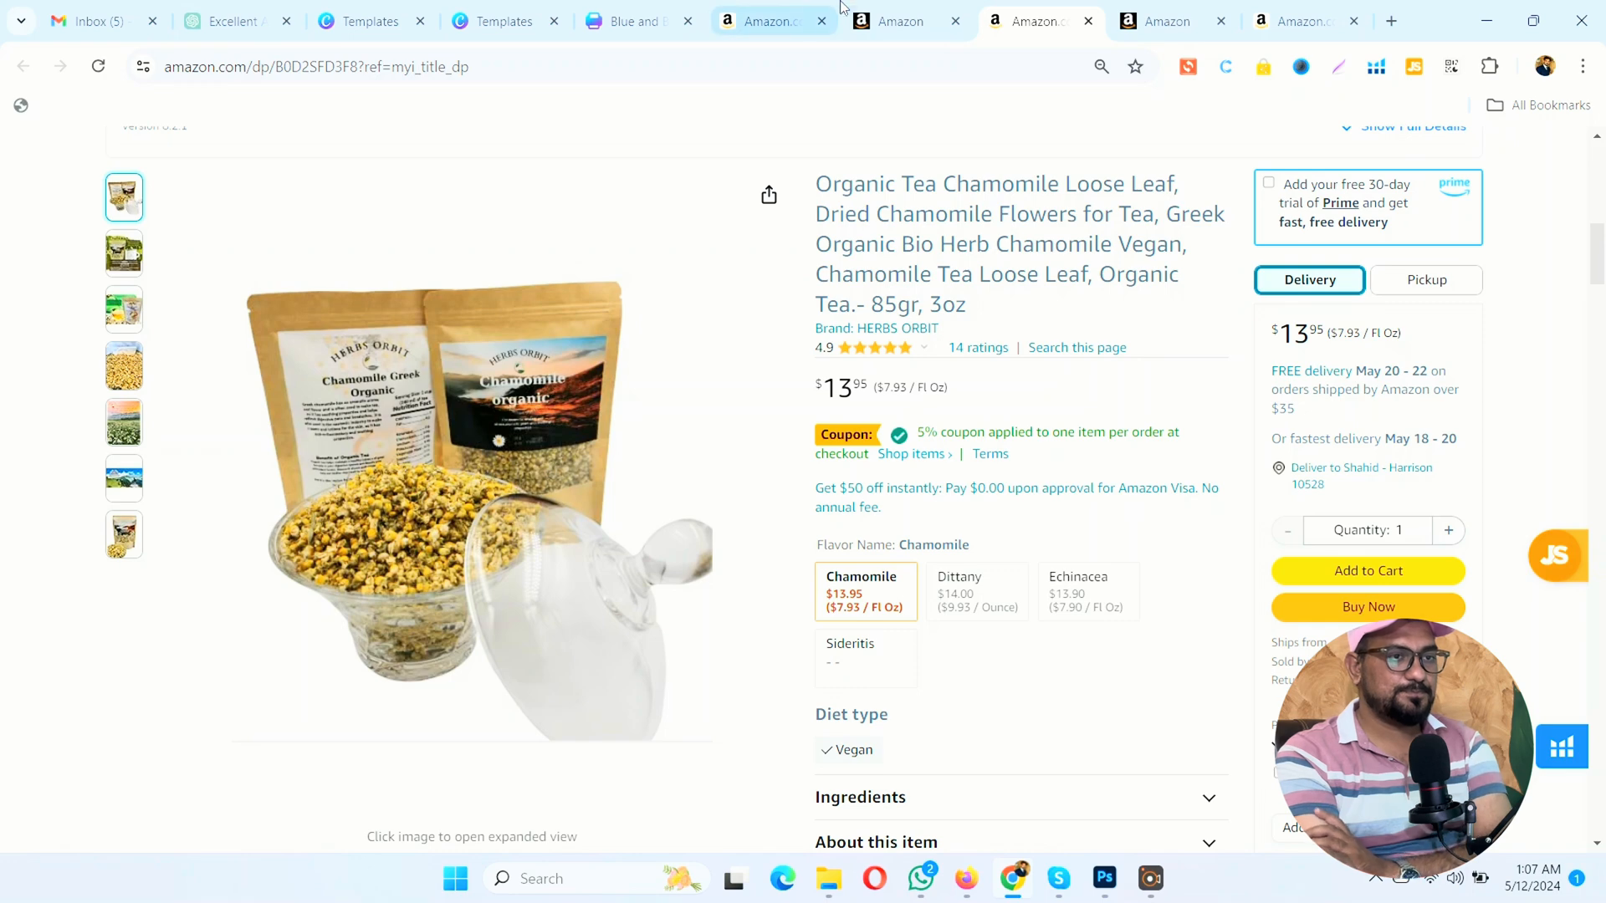
Step: Revisit the color variation form, then return to the inventory and collapse the Natural Organic Greek Marjoram variations
{"action": "left_click", "coordinate": [900, 20]}
{"action": "left_click", "coordinate": [1141, 21]}
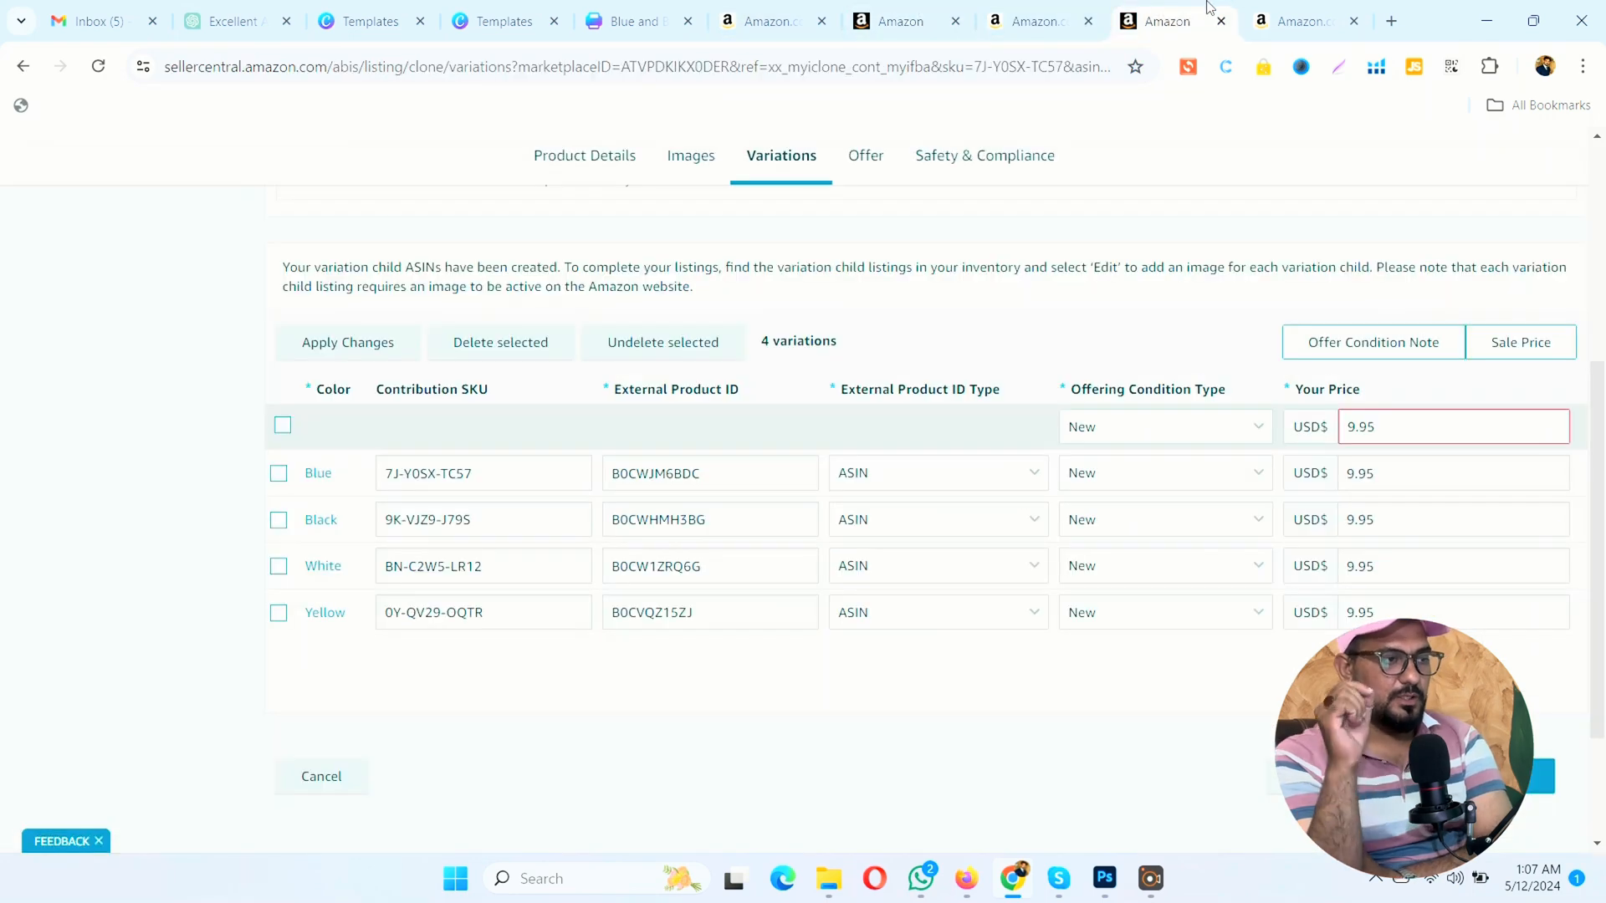
{"action": "left_click", "coordinate": [1033, 19]}
{"action": "left_click", "coordinate": [920, 17]}
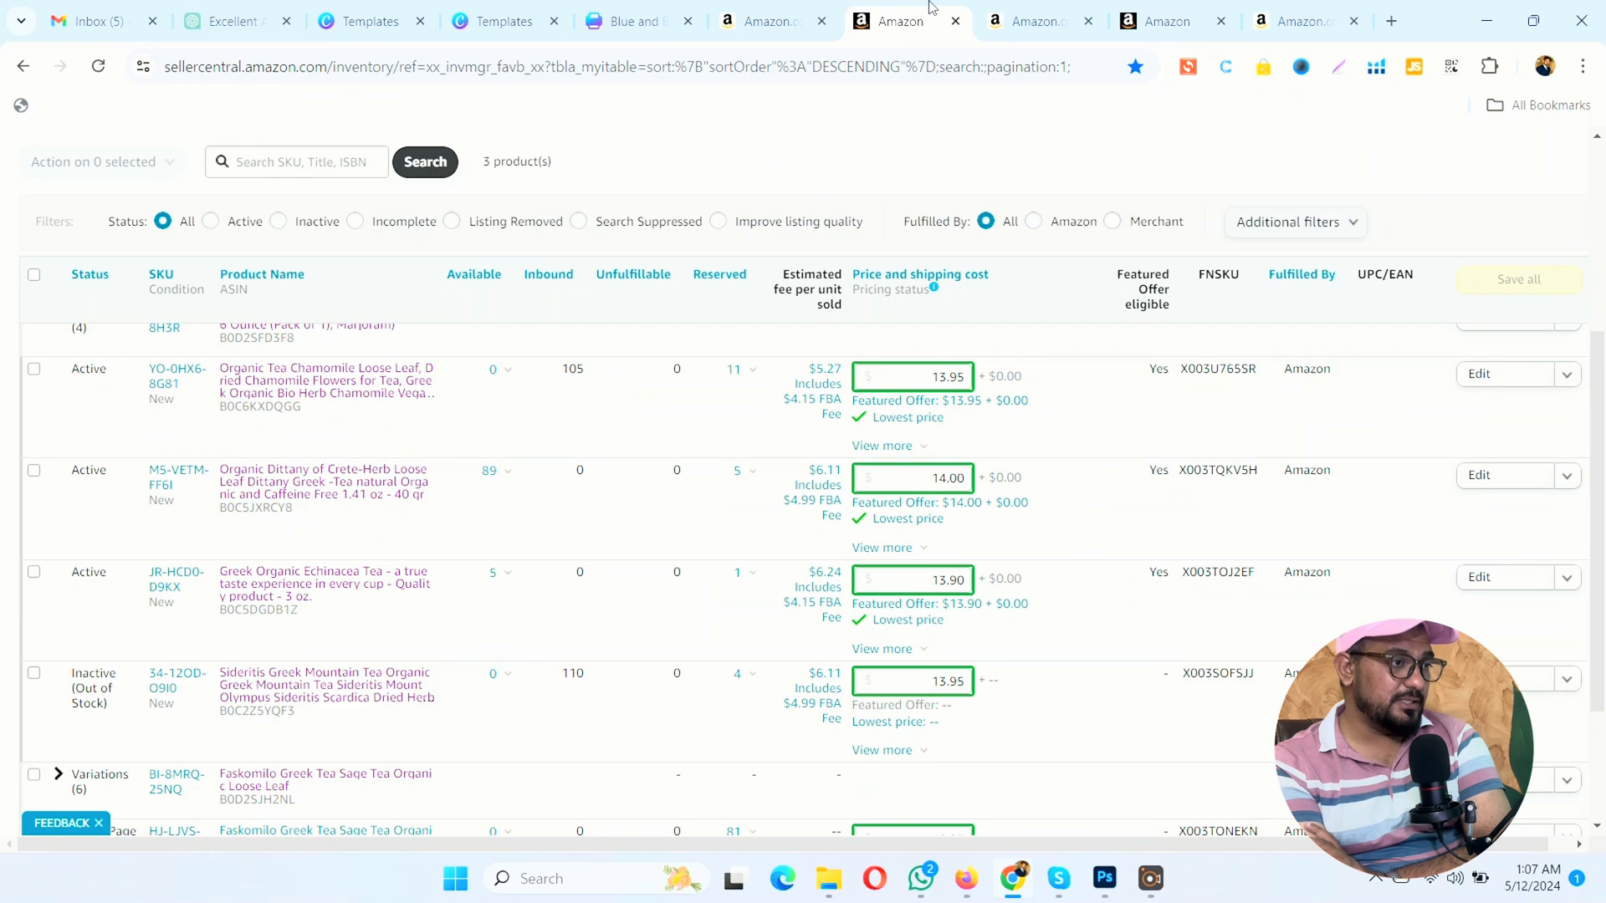
{"action": "scroll", "coordinate": [243, 301], "scroll_direction": "up", "scroll_amount": 1}
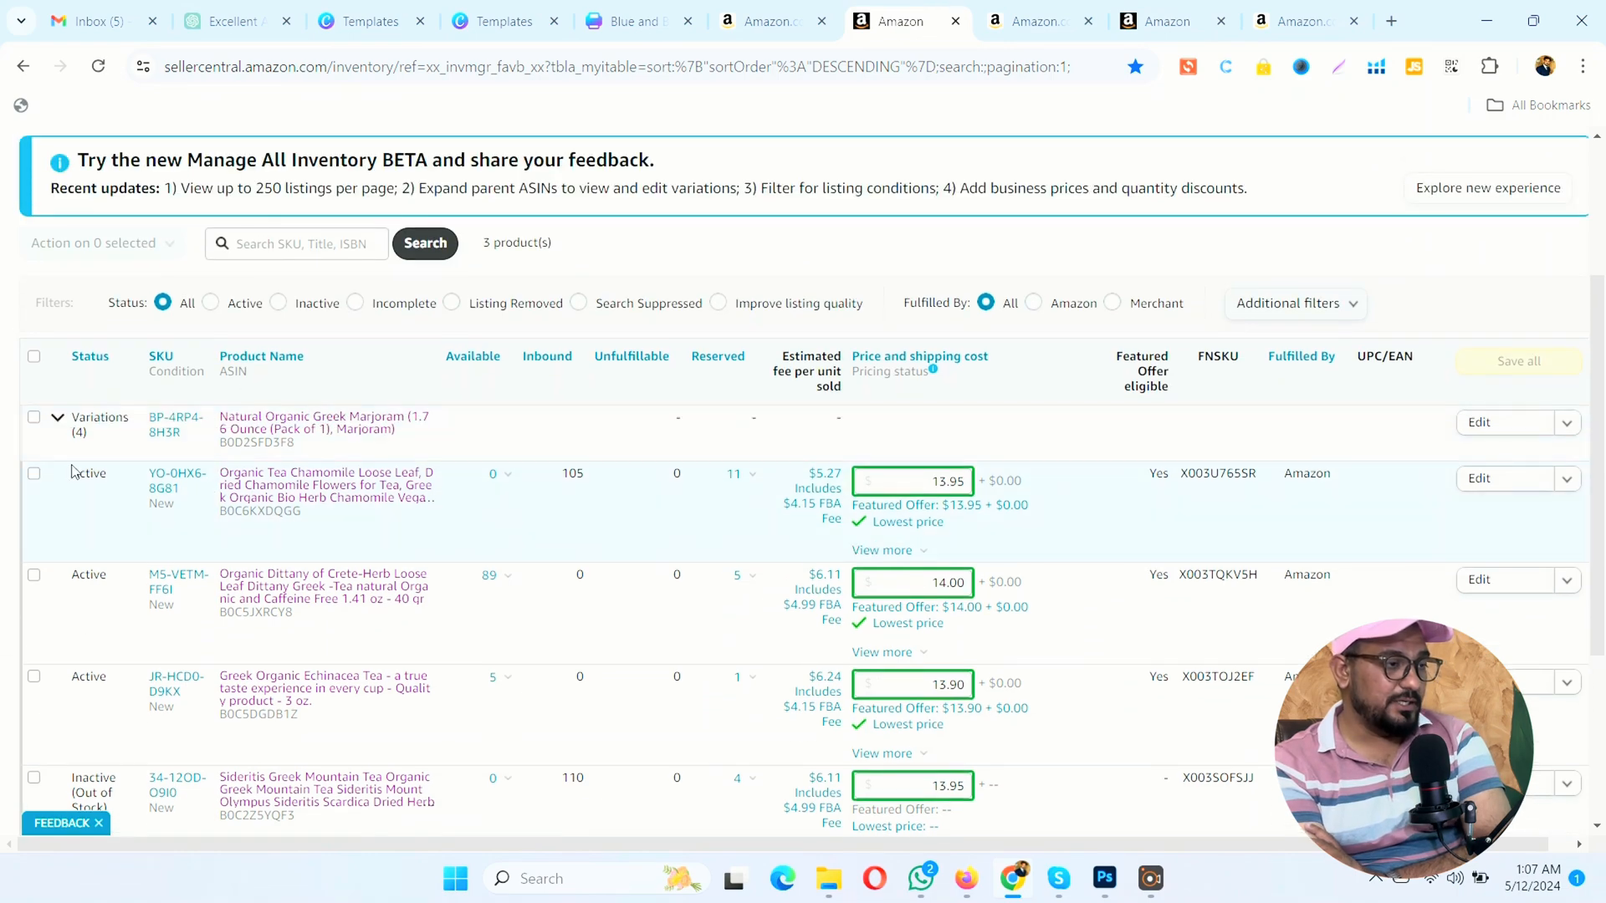
{"action": "left_click", "coordinate": [56, 419]}
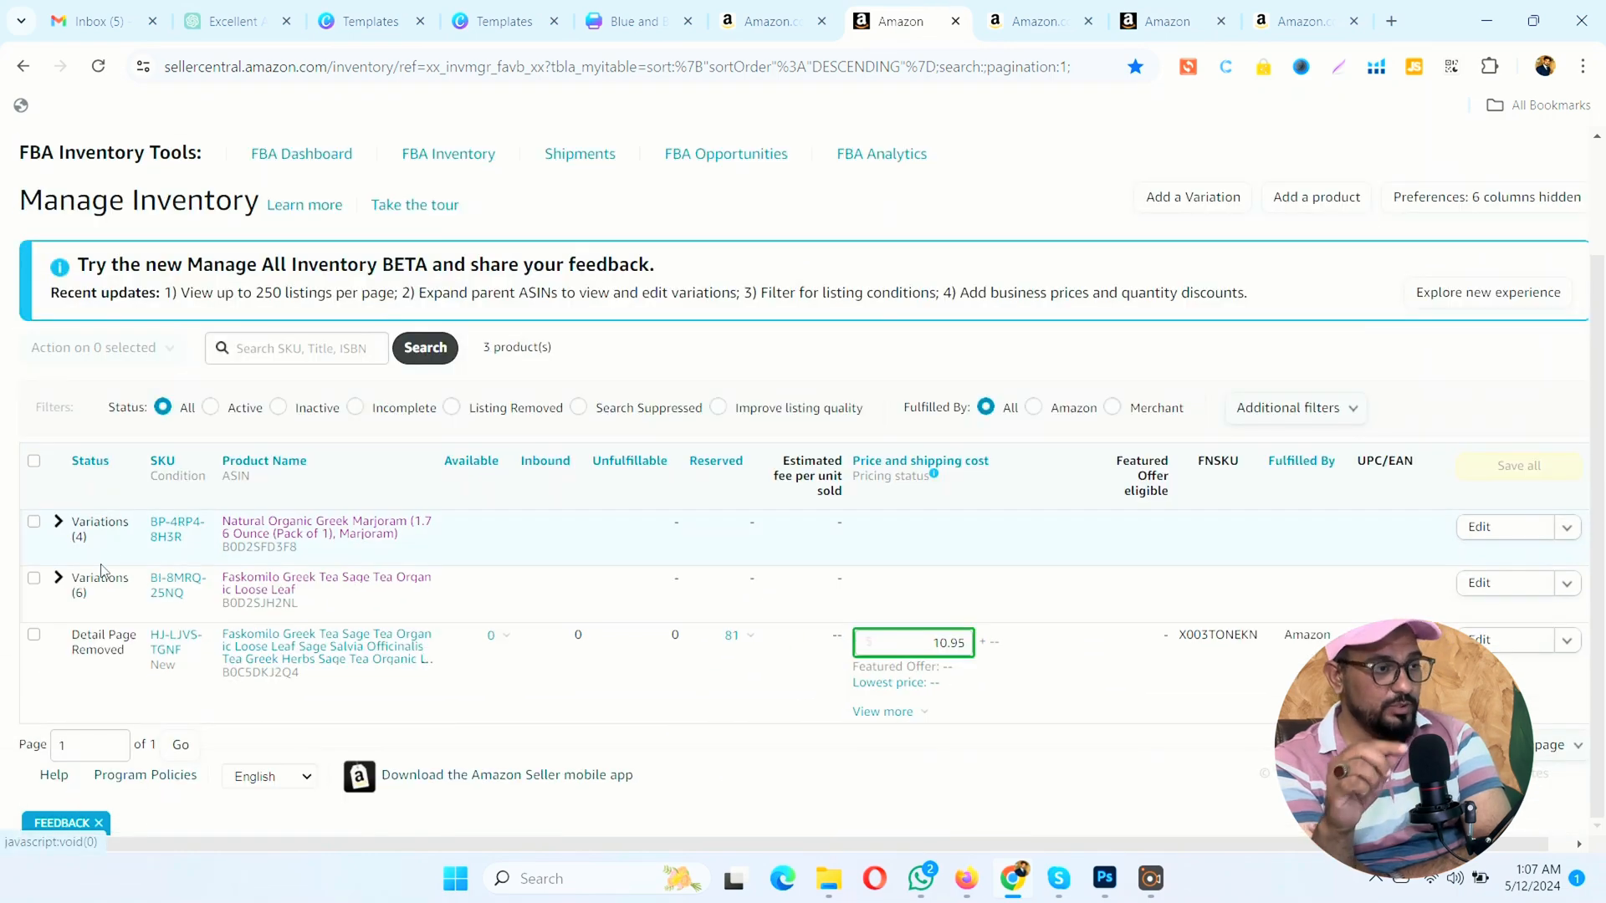